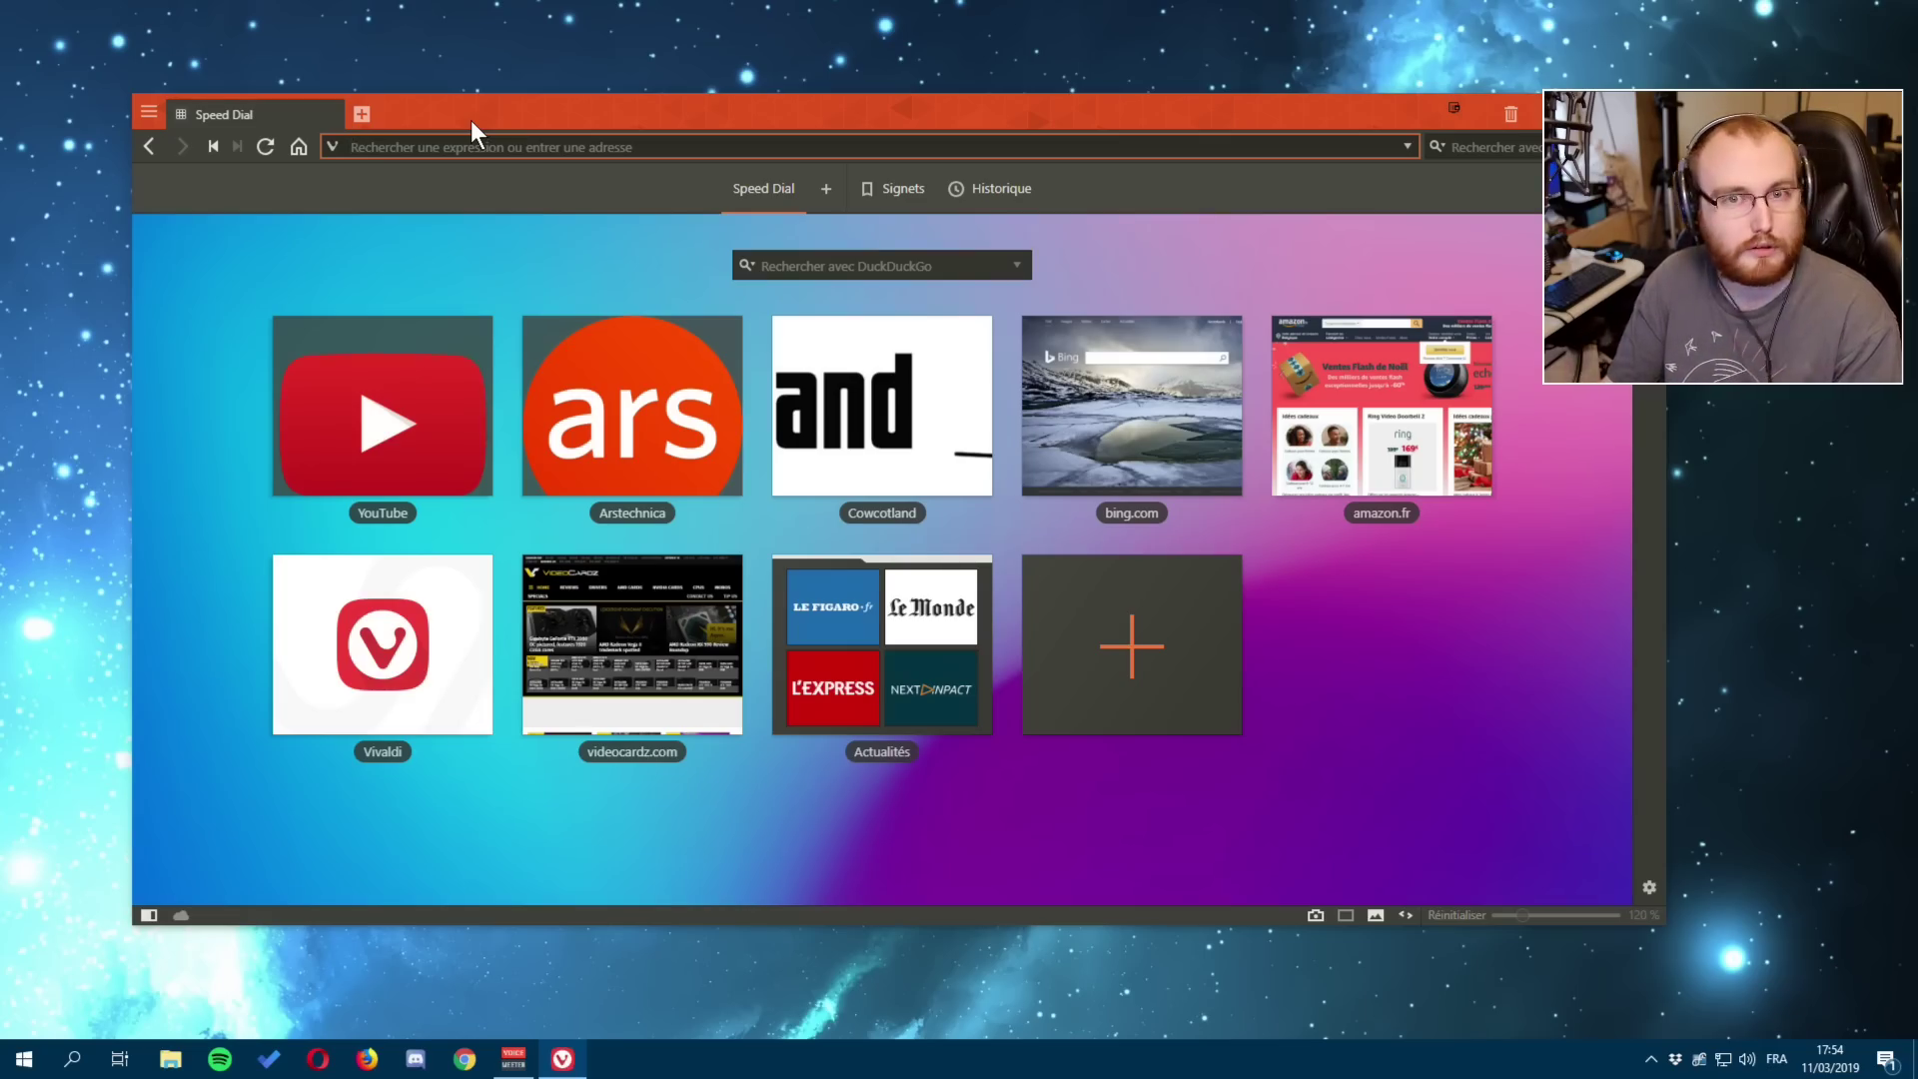
Run an internet speed test on speedtest.net, dismissing the privacy notice and maximizing the browser window.
{"action": "type", "text": "speedtest.net/"}
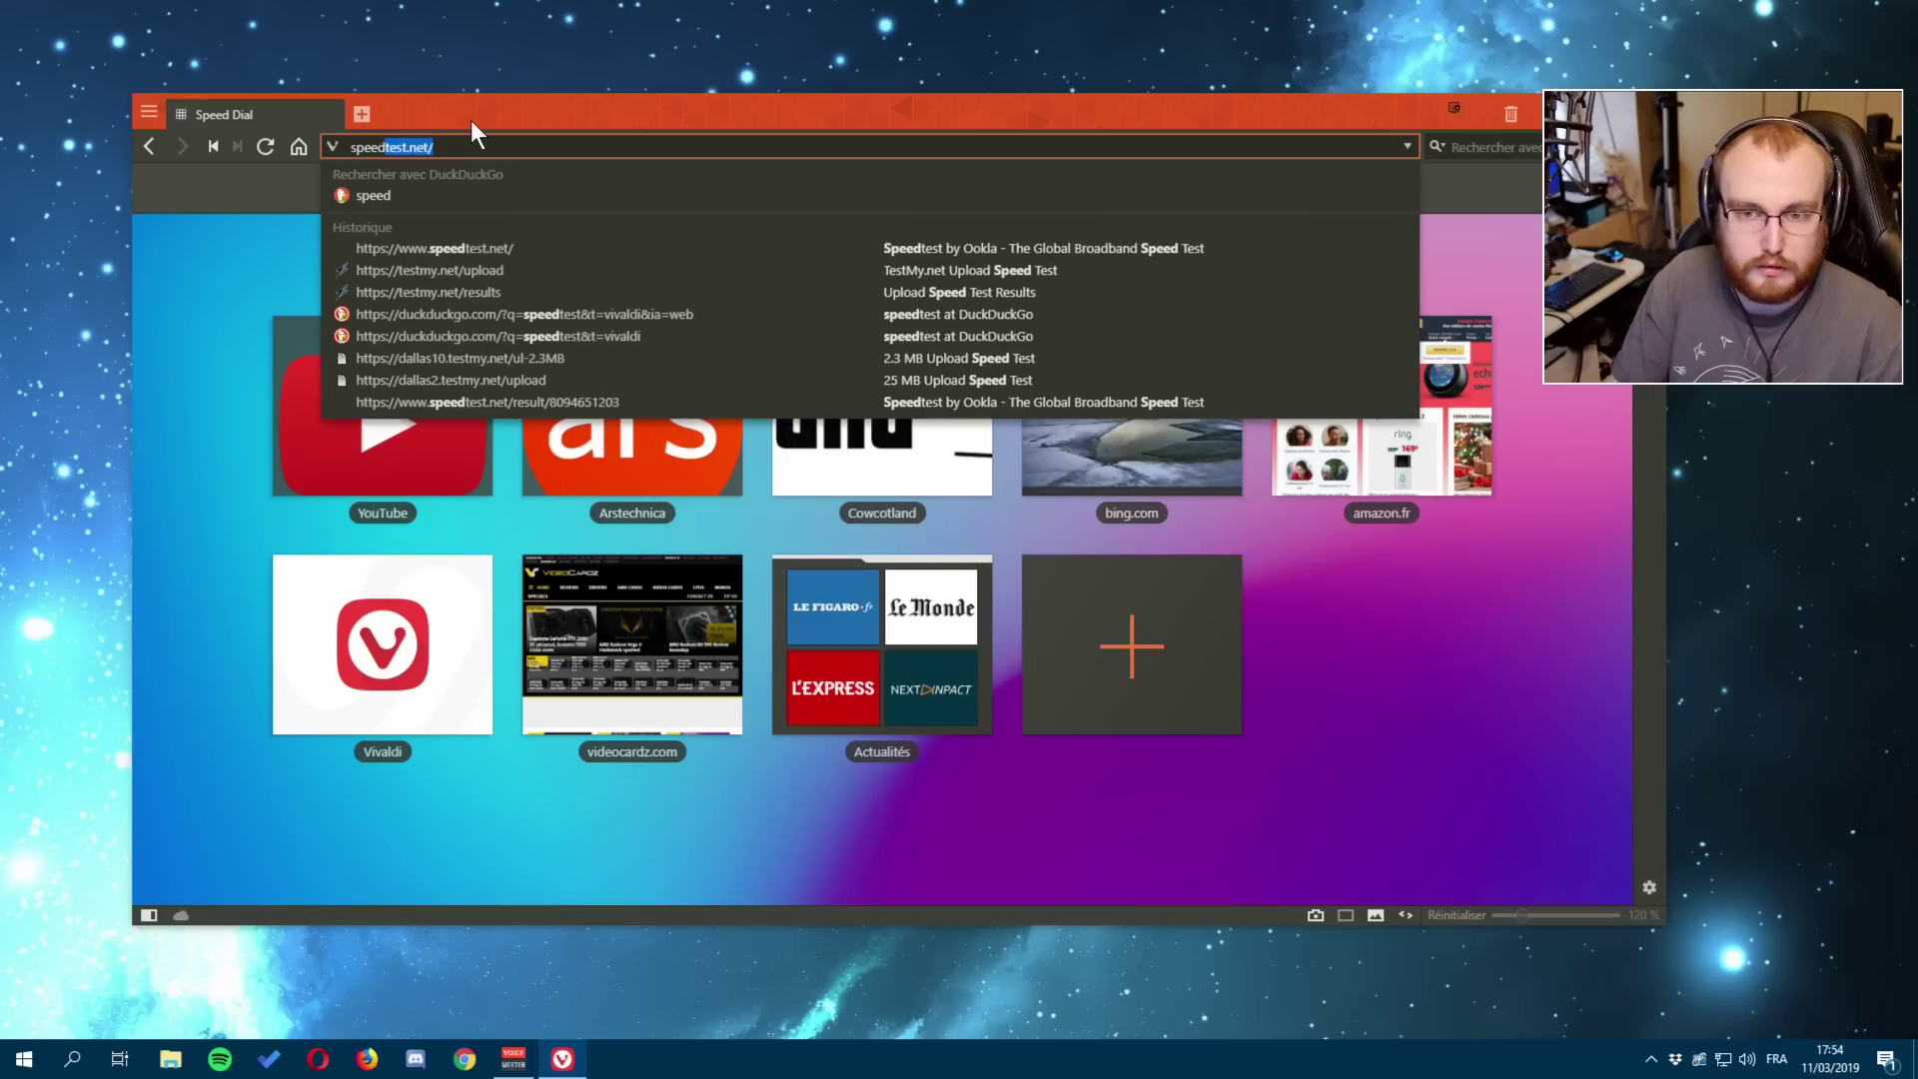
{"action": "key", "text": "Return"}
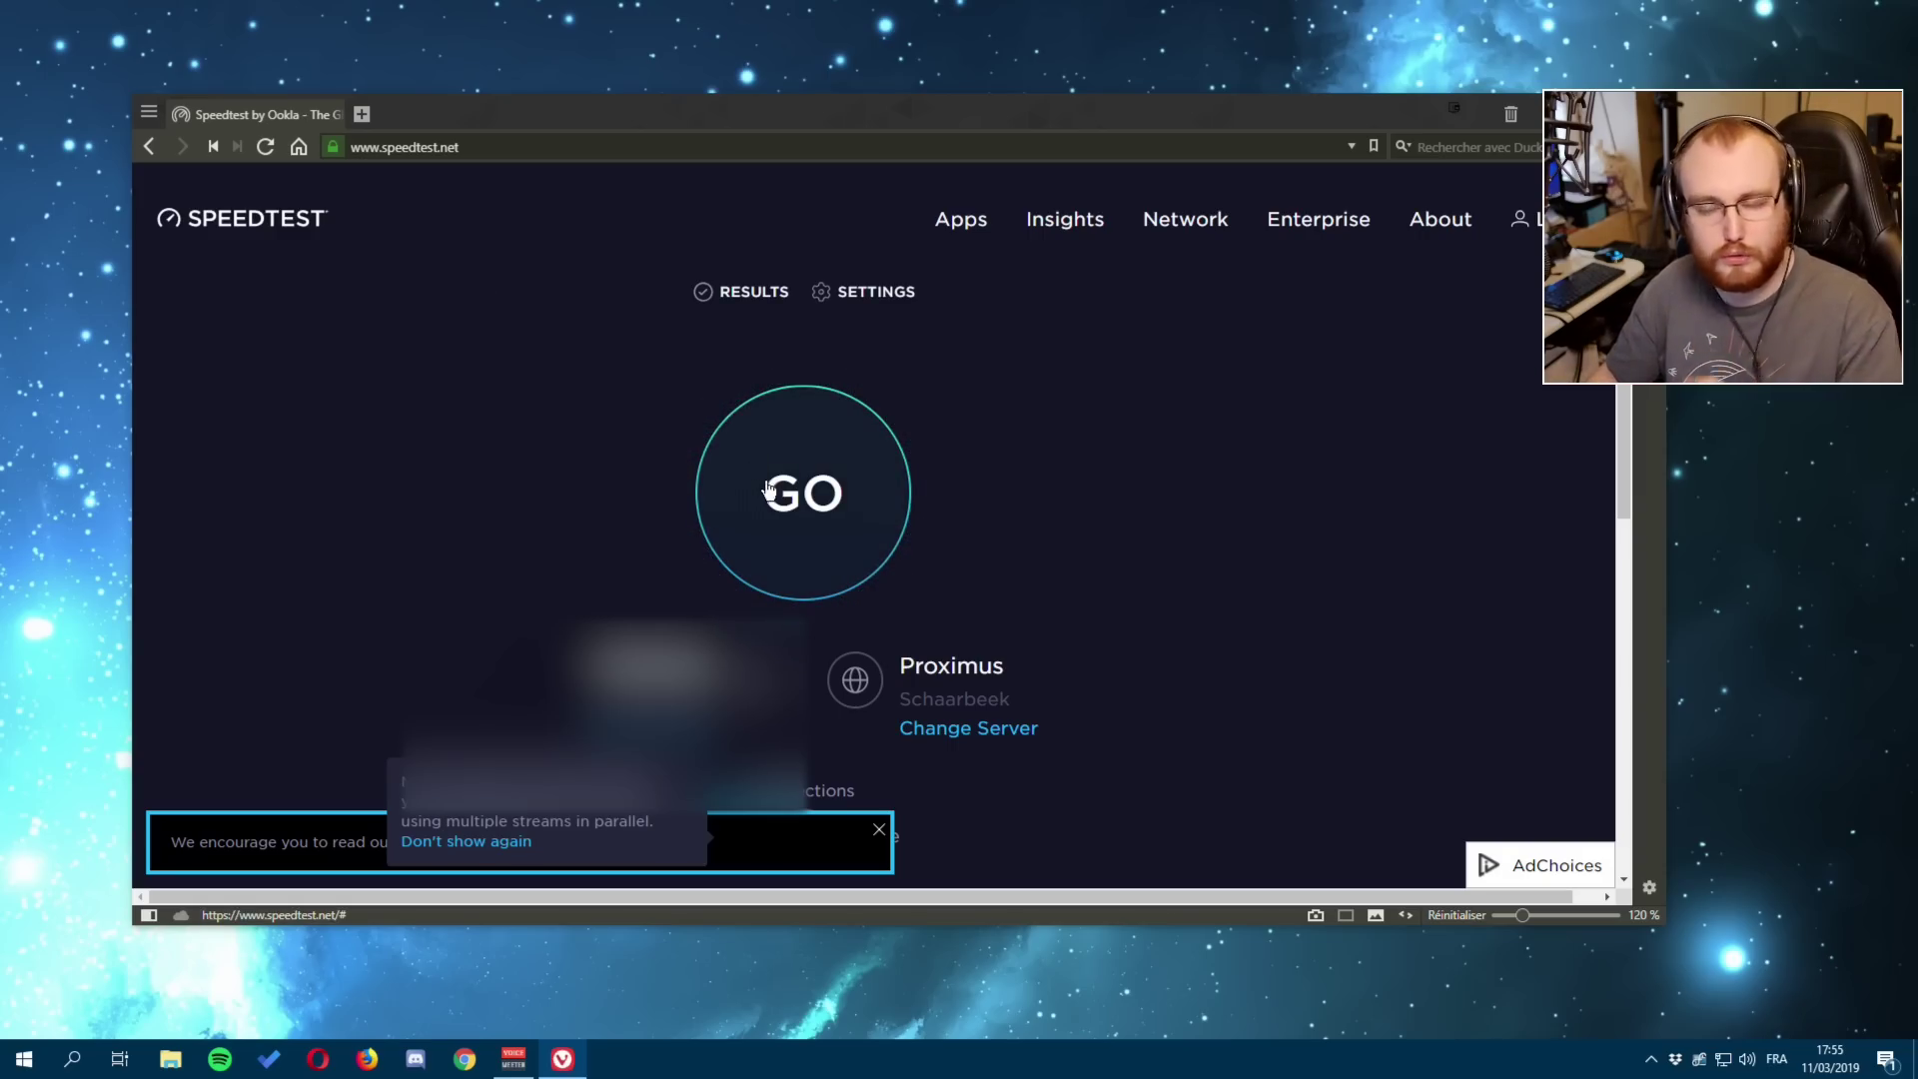
{"action": "left_click", "coordinate": [810, 510]}
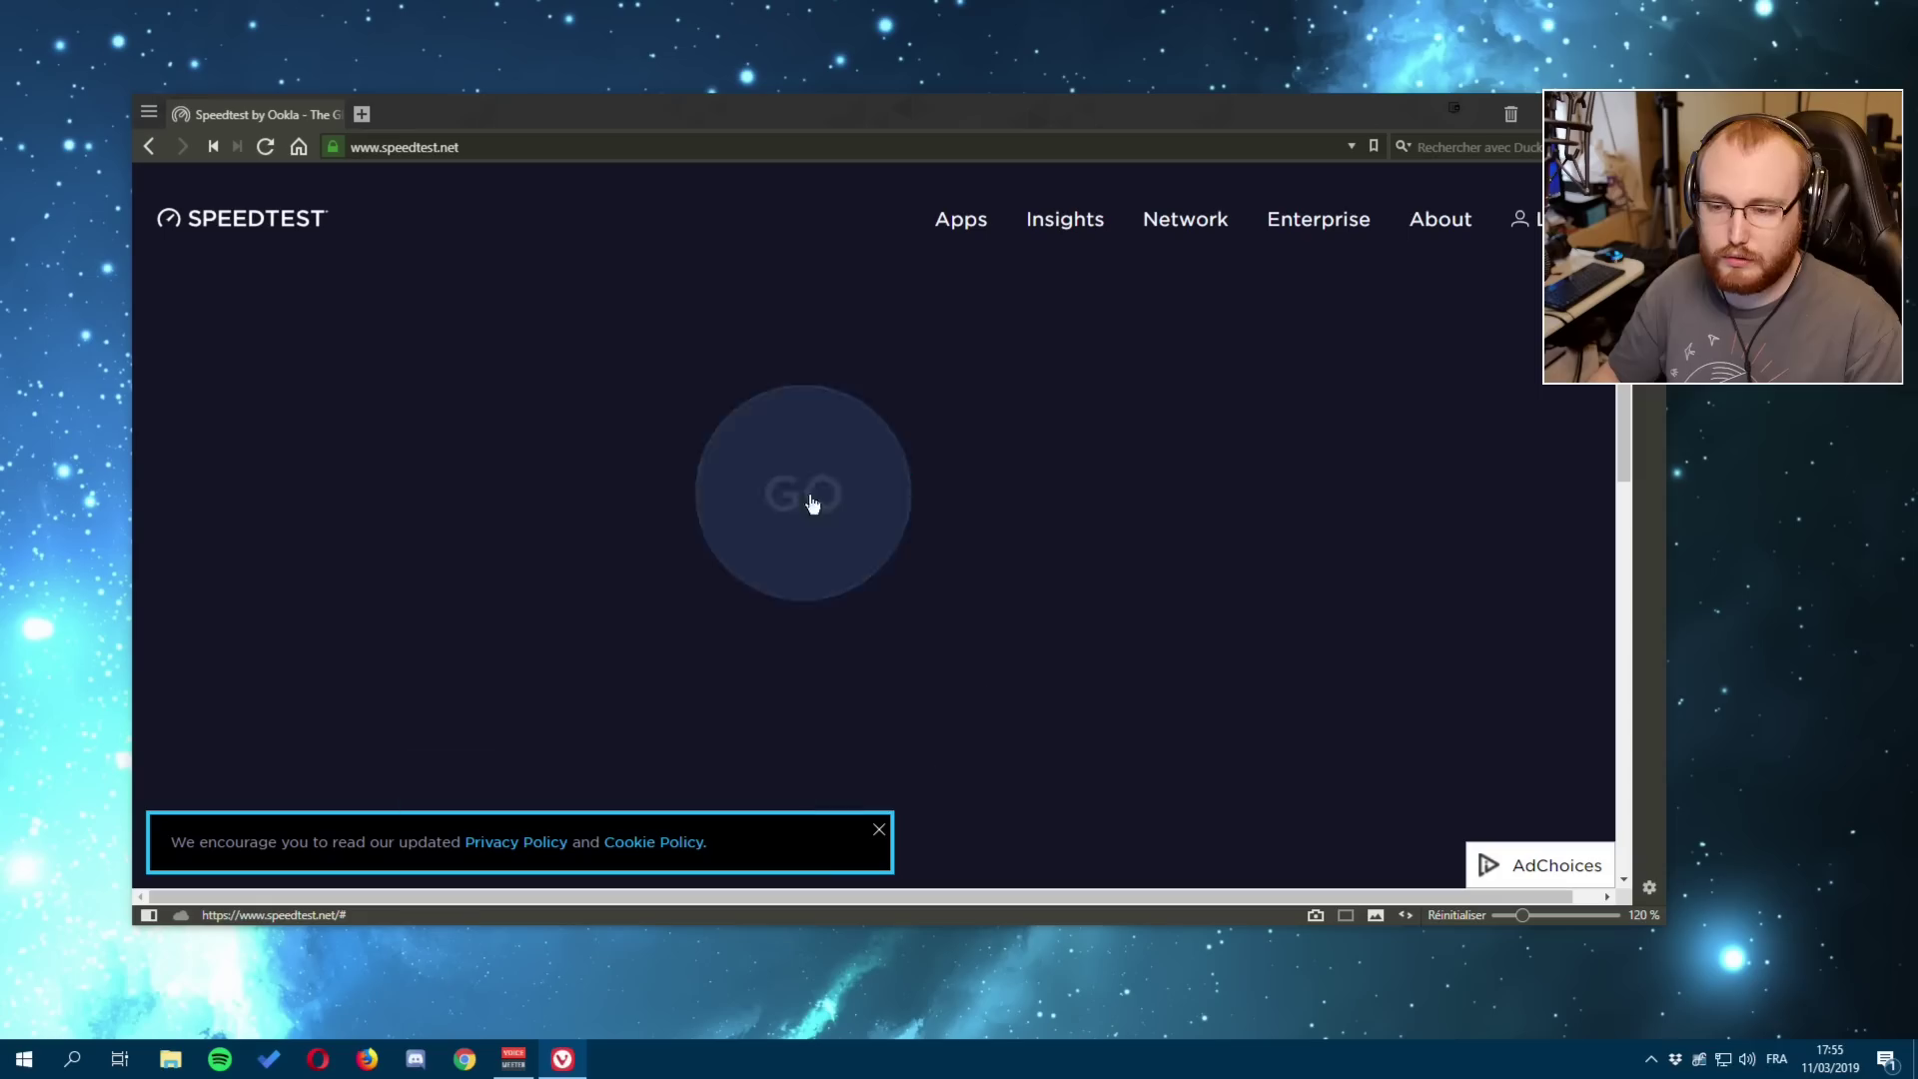
{"action": "left_click", "coordinate": [879, 829]}
{"action": "double_click", "coordinate": [951, 108]}
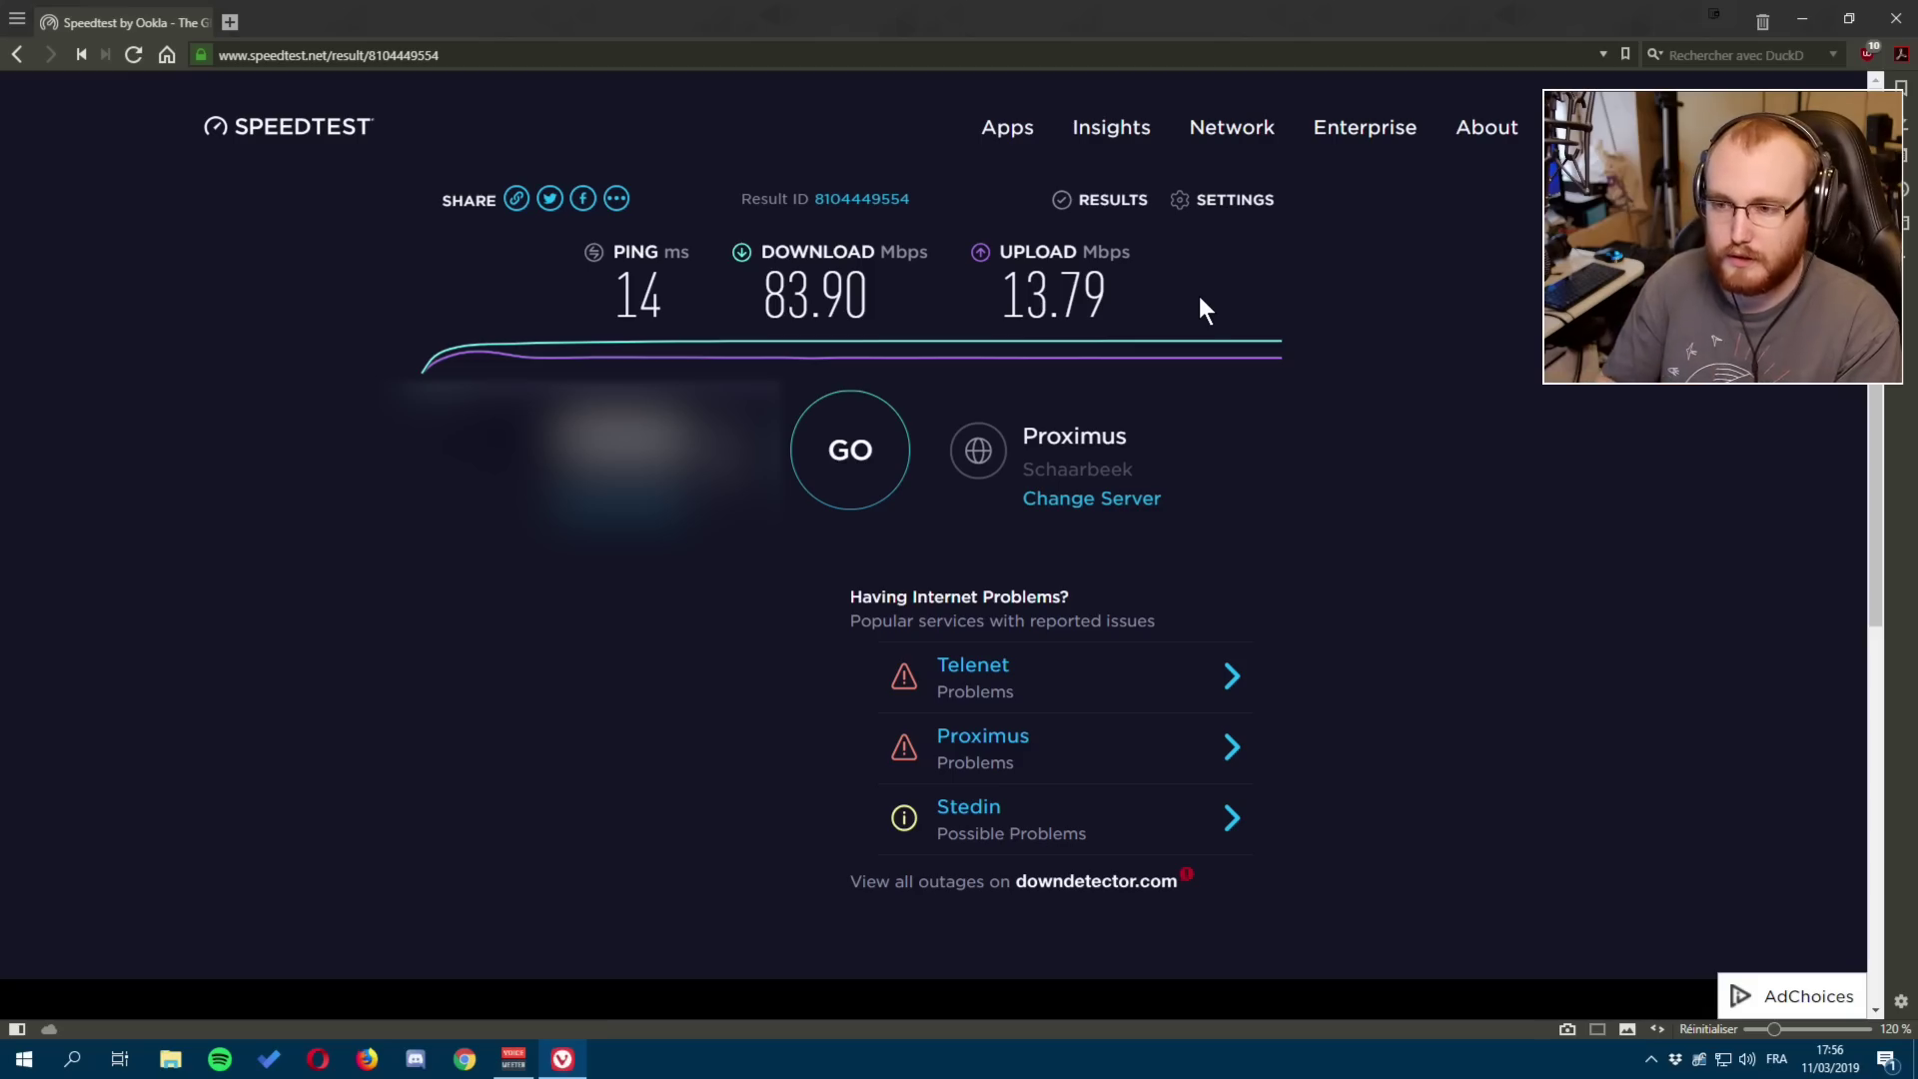
Examine the upload speed in the speed test results.
{"action": "left_click_drag", "start_coordinate": [1007, 285], "coordinate": [1226, 333]}
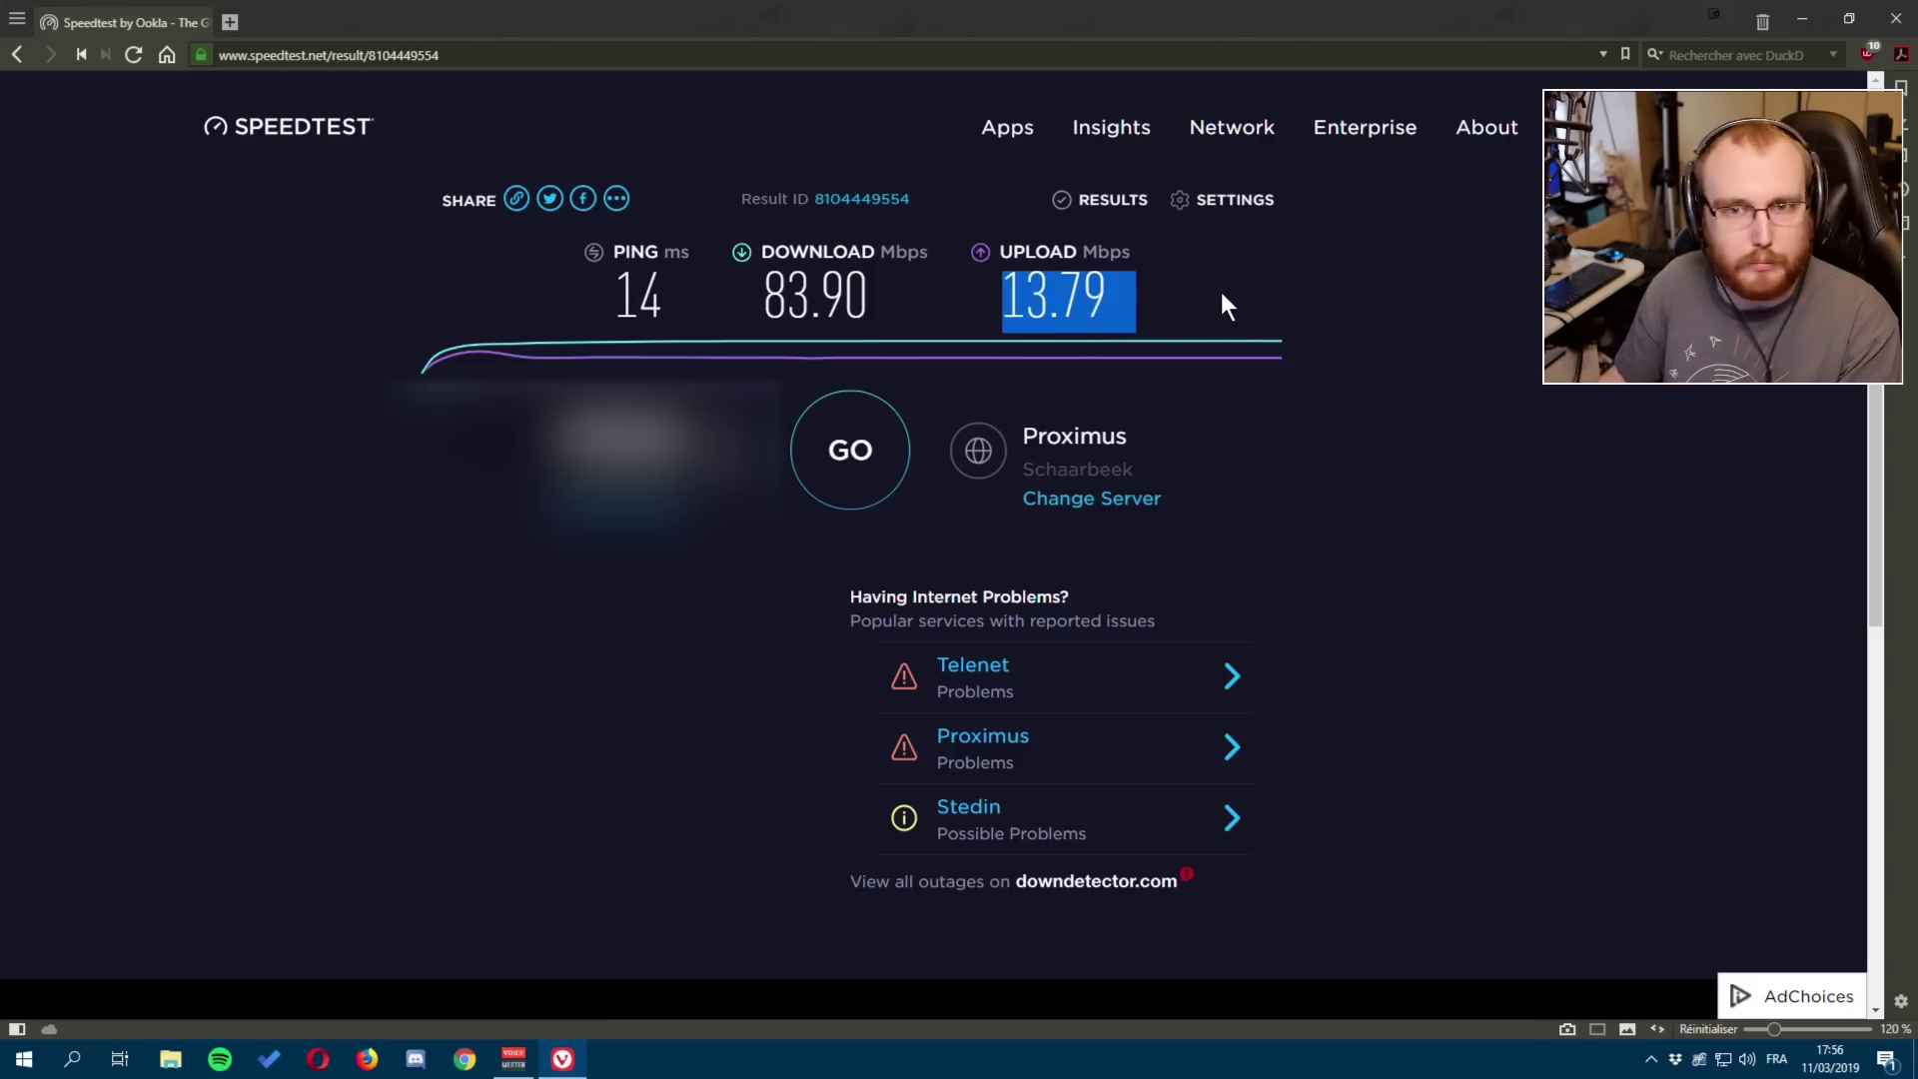
{"action": "left_click", "coordinate": [1226, 289]}
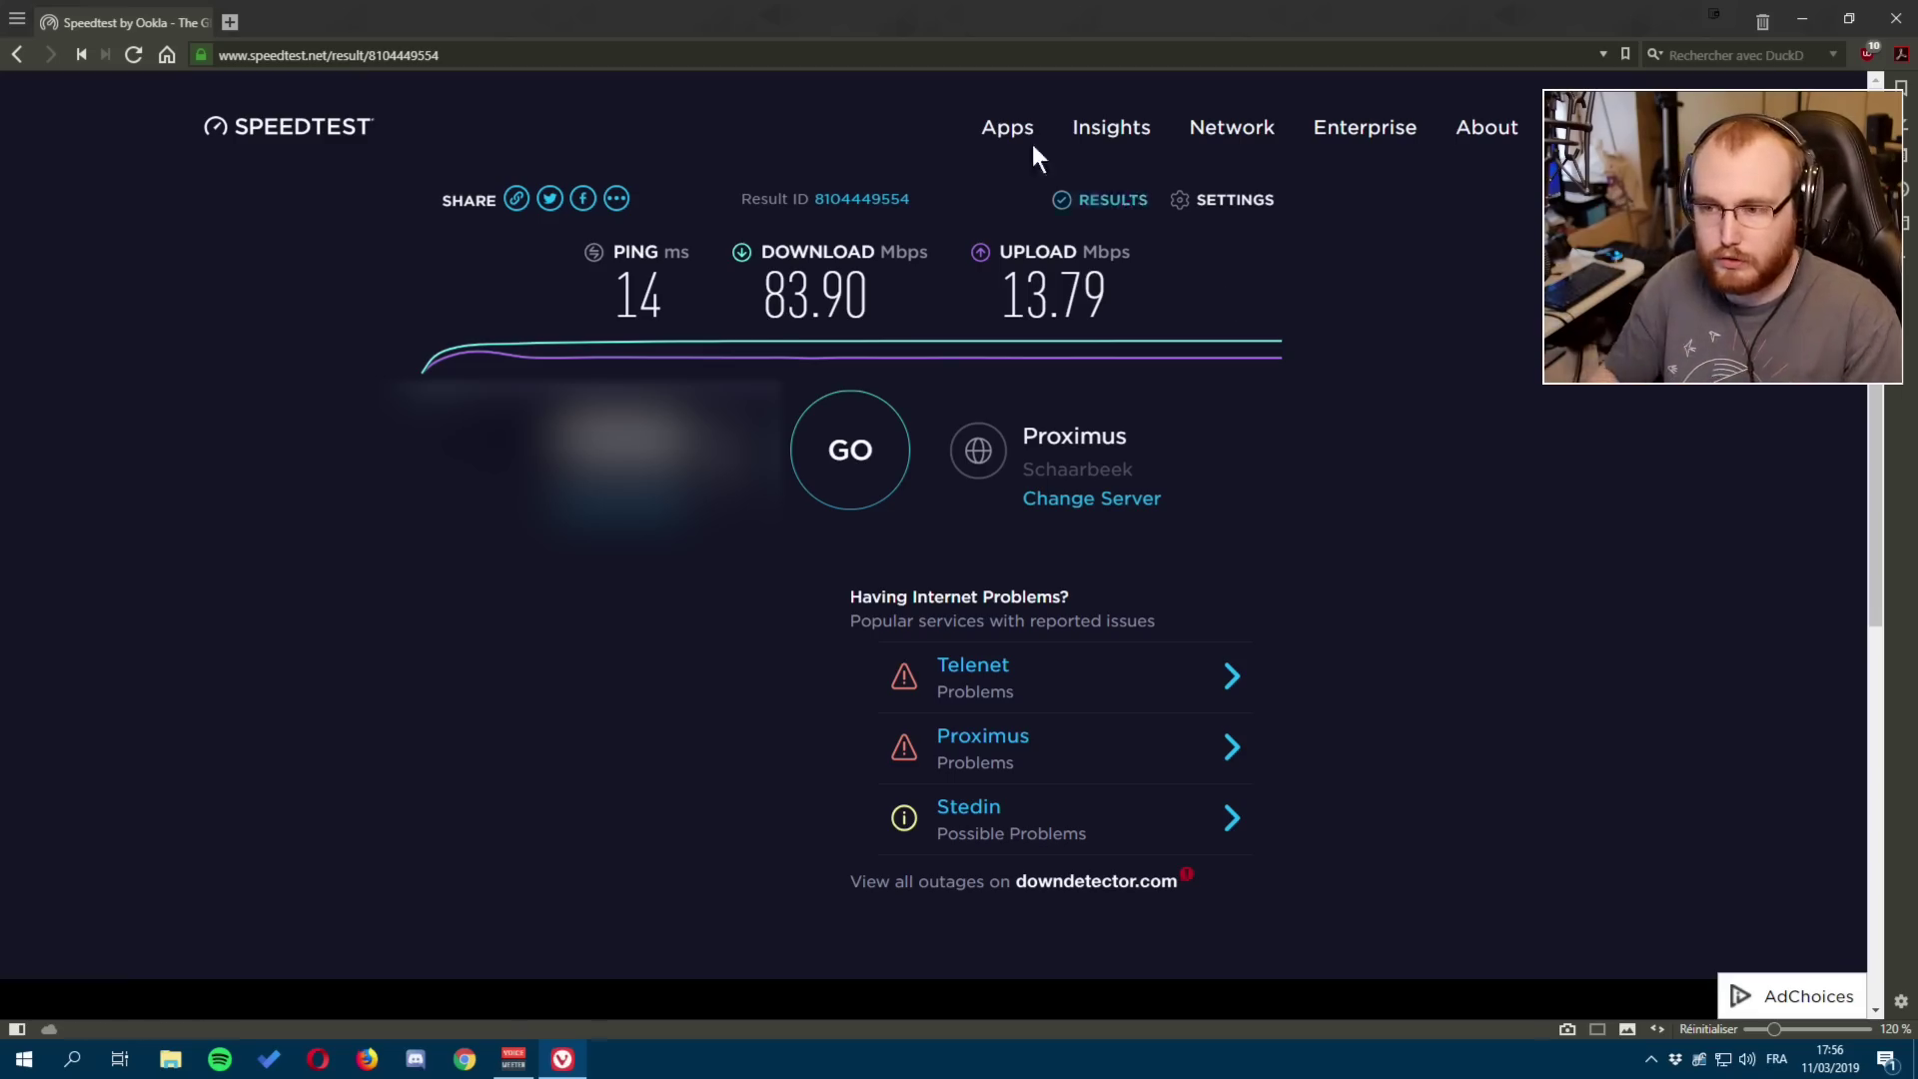
{"action": "left_click_drag", "start_coordinate": [1020, 298], "coordinate": [1115, 302]}
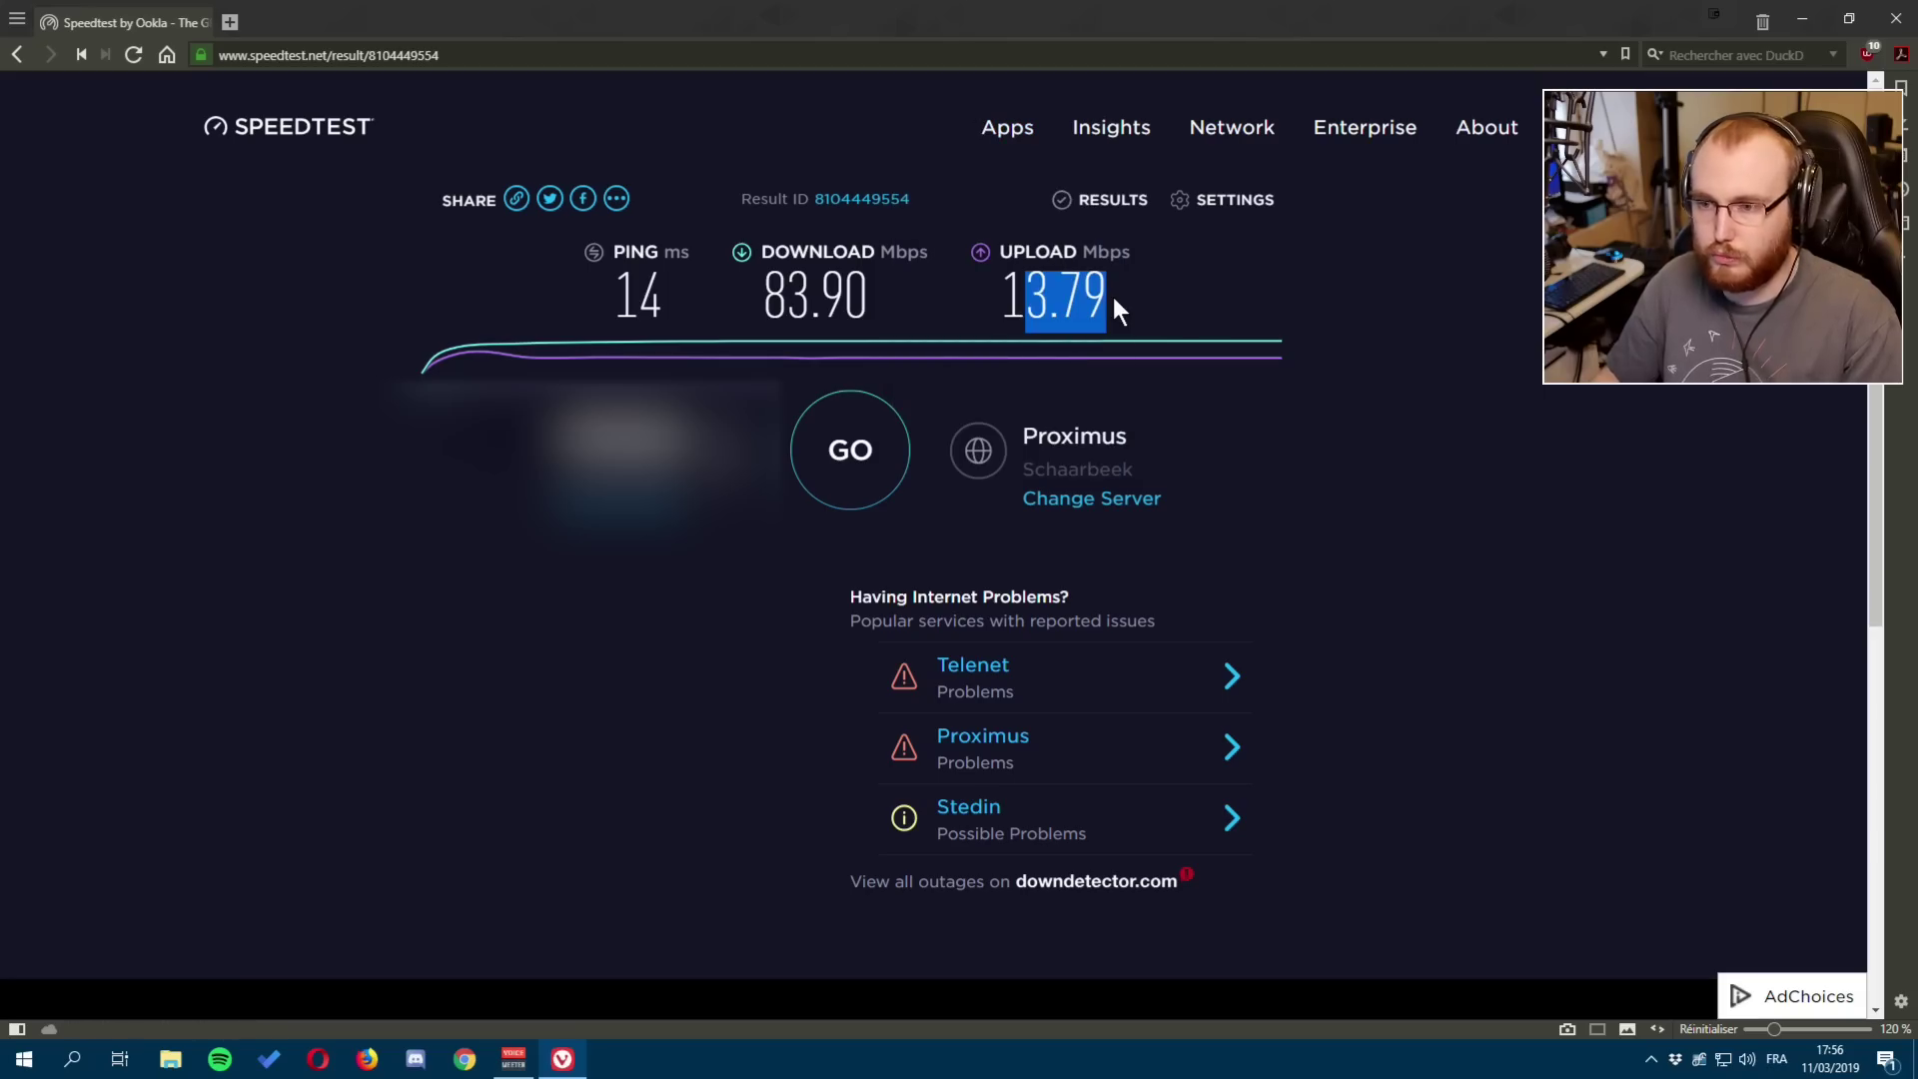
{"action": "left_click", "coordinate": [1139, 294]}
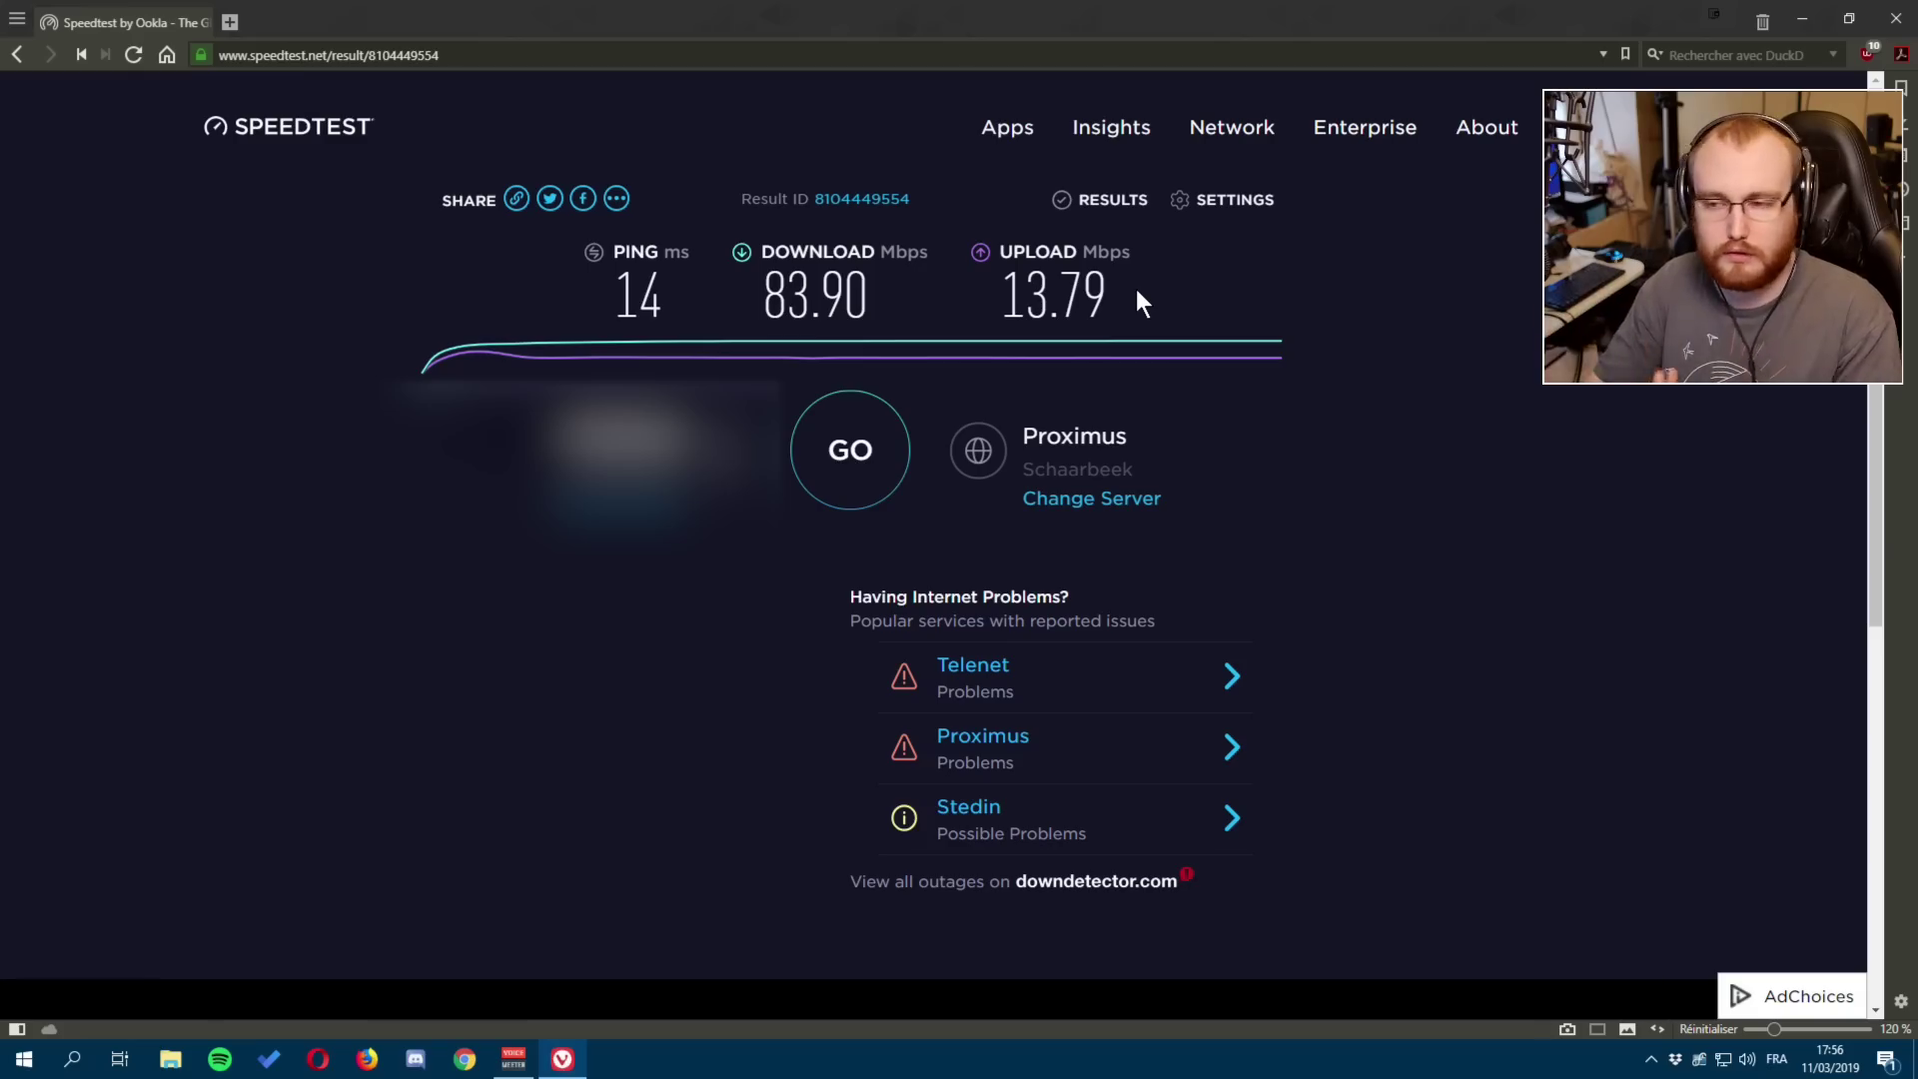
{"action": "left_click_drag", "start_coordinate": [1136, 290], "coordinate": [1013, 300]}
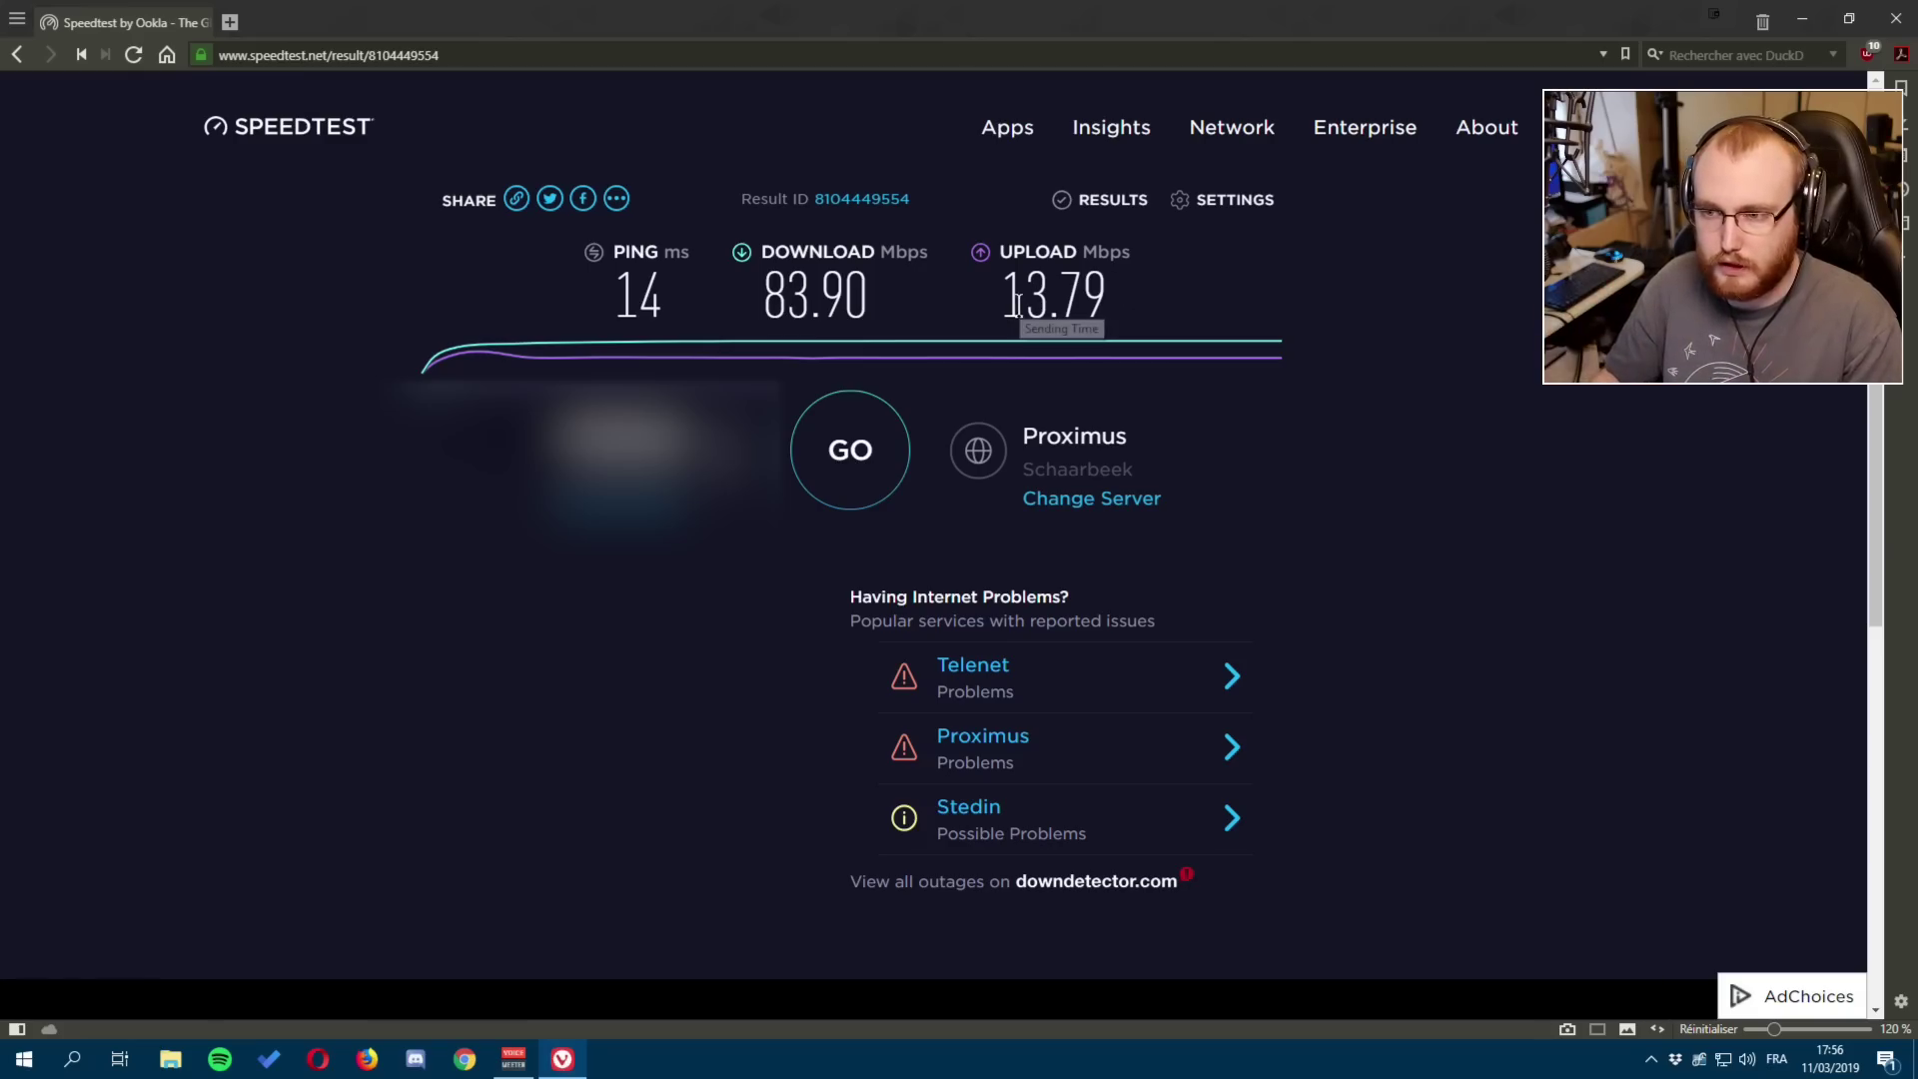
{"action": "left_click", "coordinate": [1217, 272]}
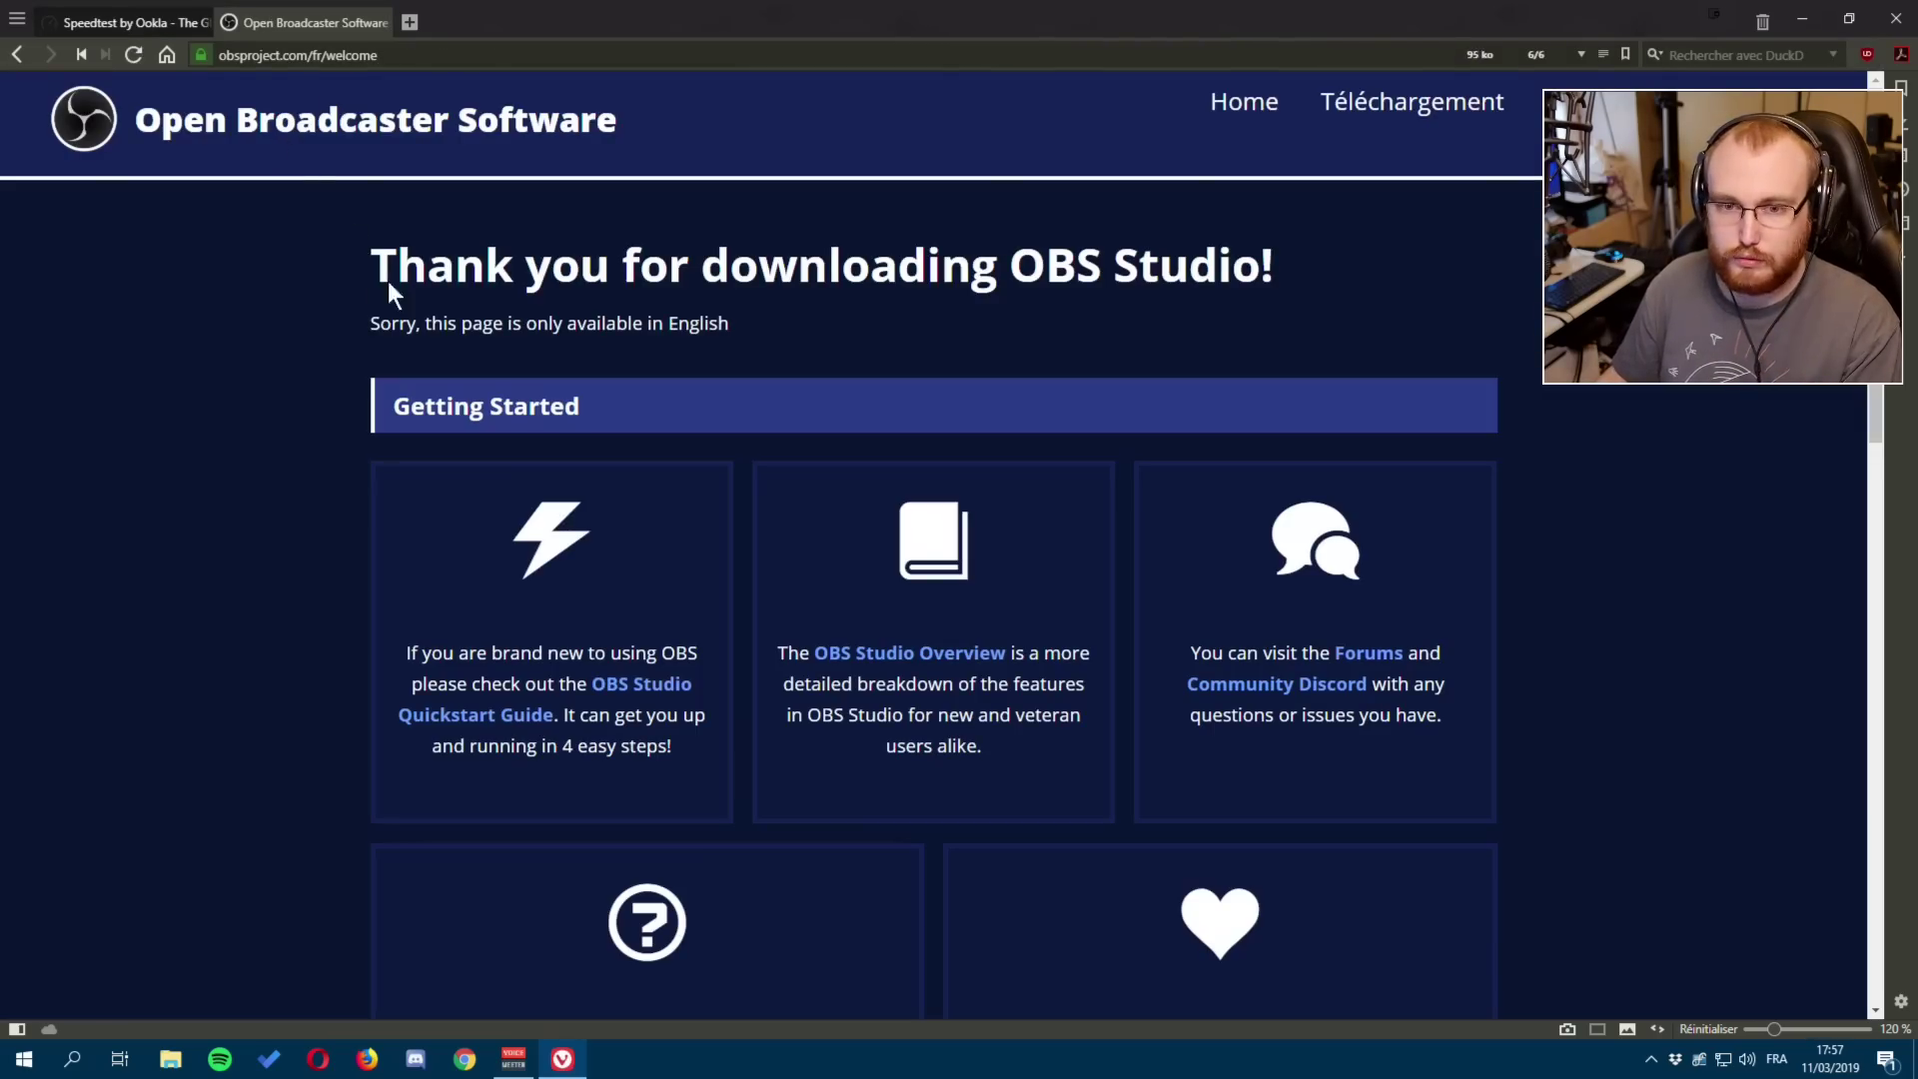
Download and save the Windows installer of OBS Studio from the OBS project's home page.
{"action": "left_click", "coordinate": [88, 128]}
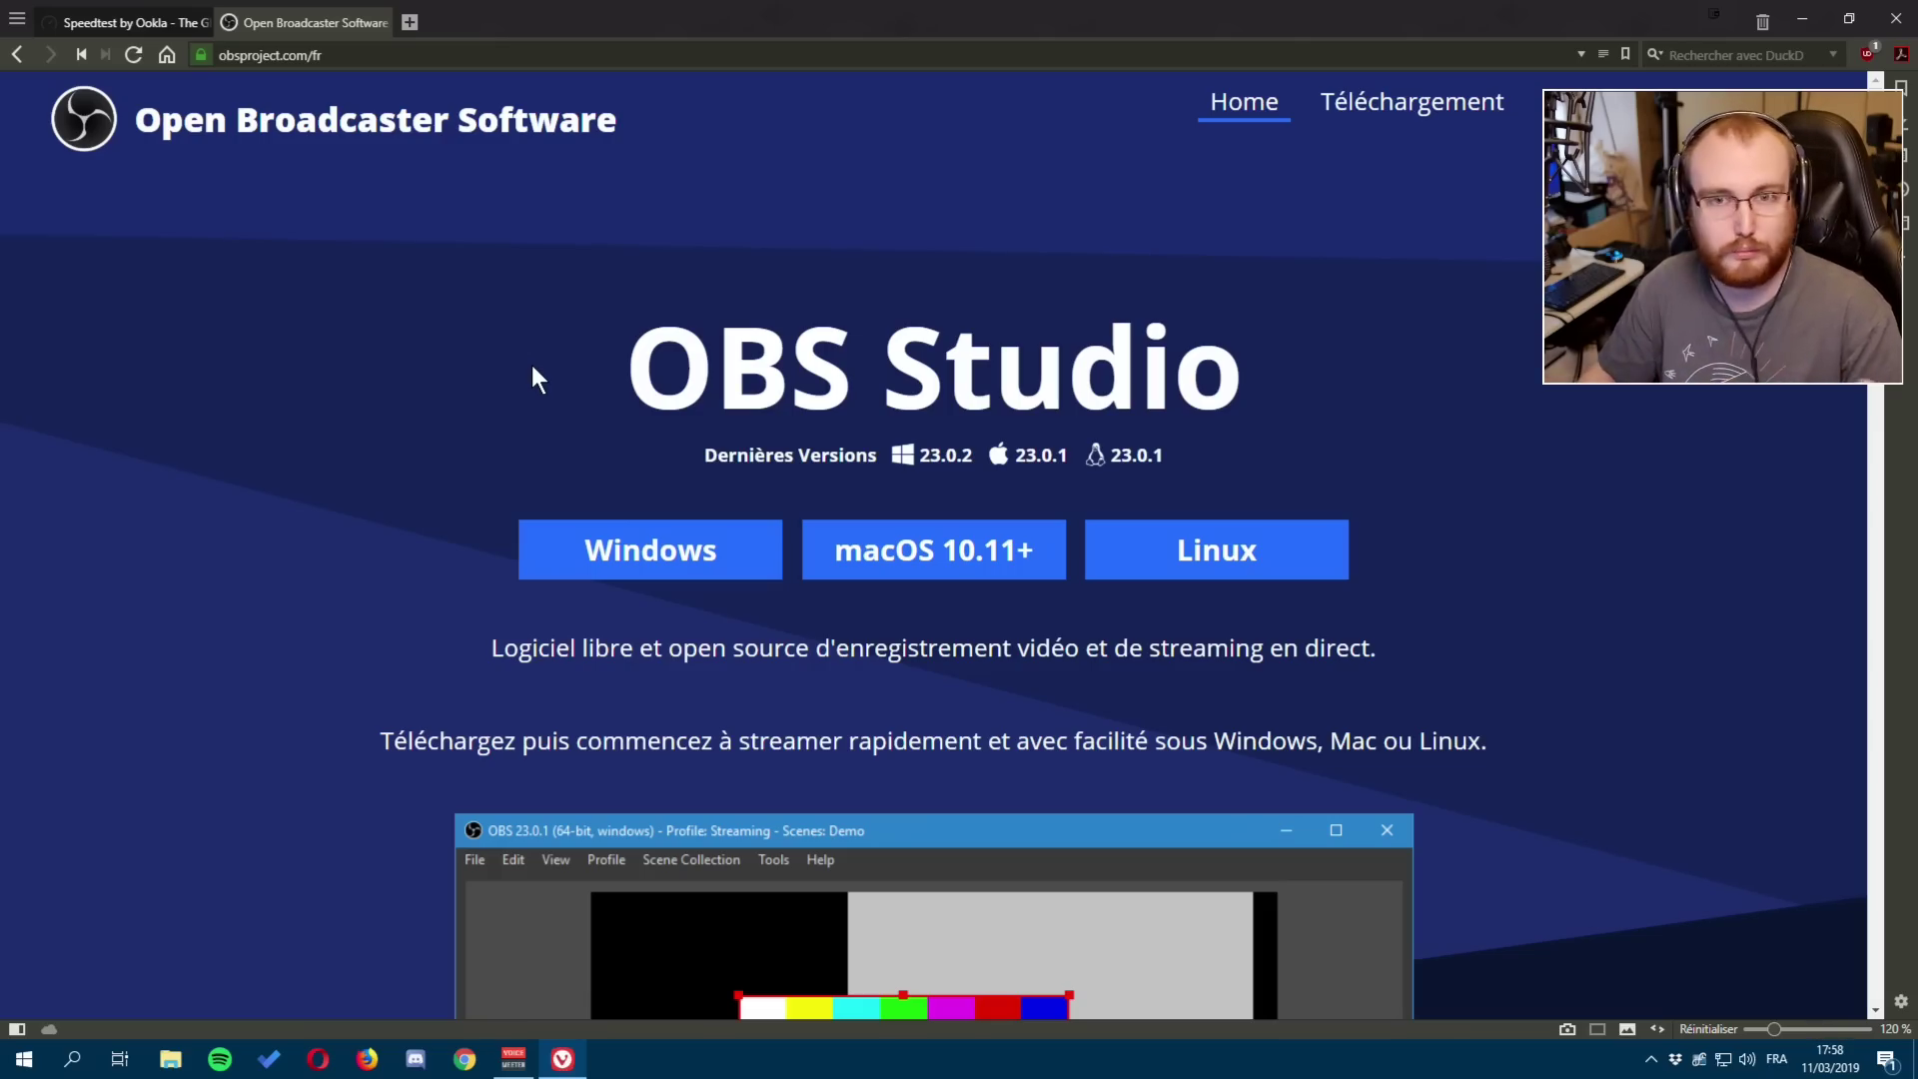
{"action": "left_click_drag", "start_coordinate": [624, 360], "coordinate": [1257, 364]}
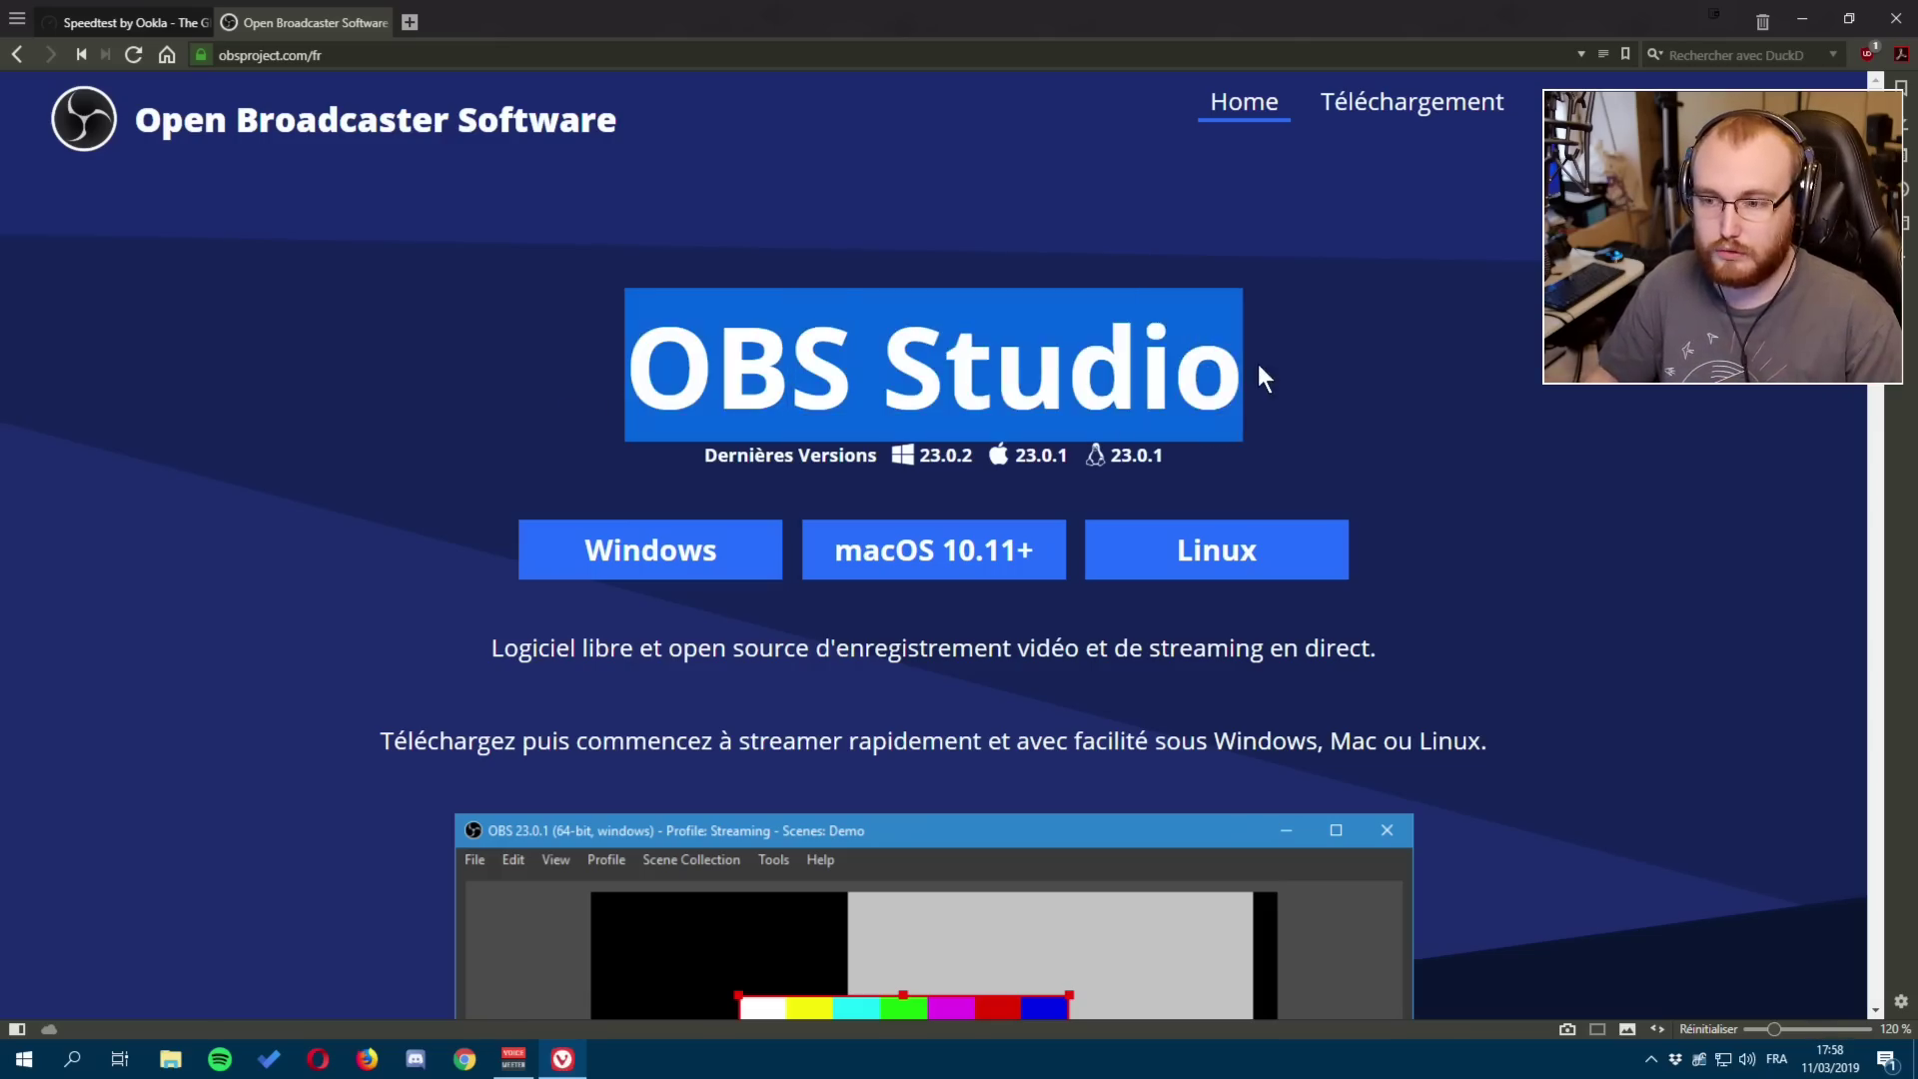
{"action": "left_click", "coordinate": [1323, 416]}
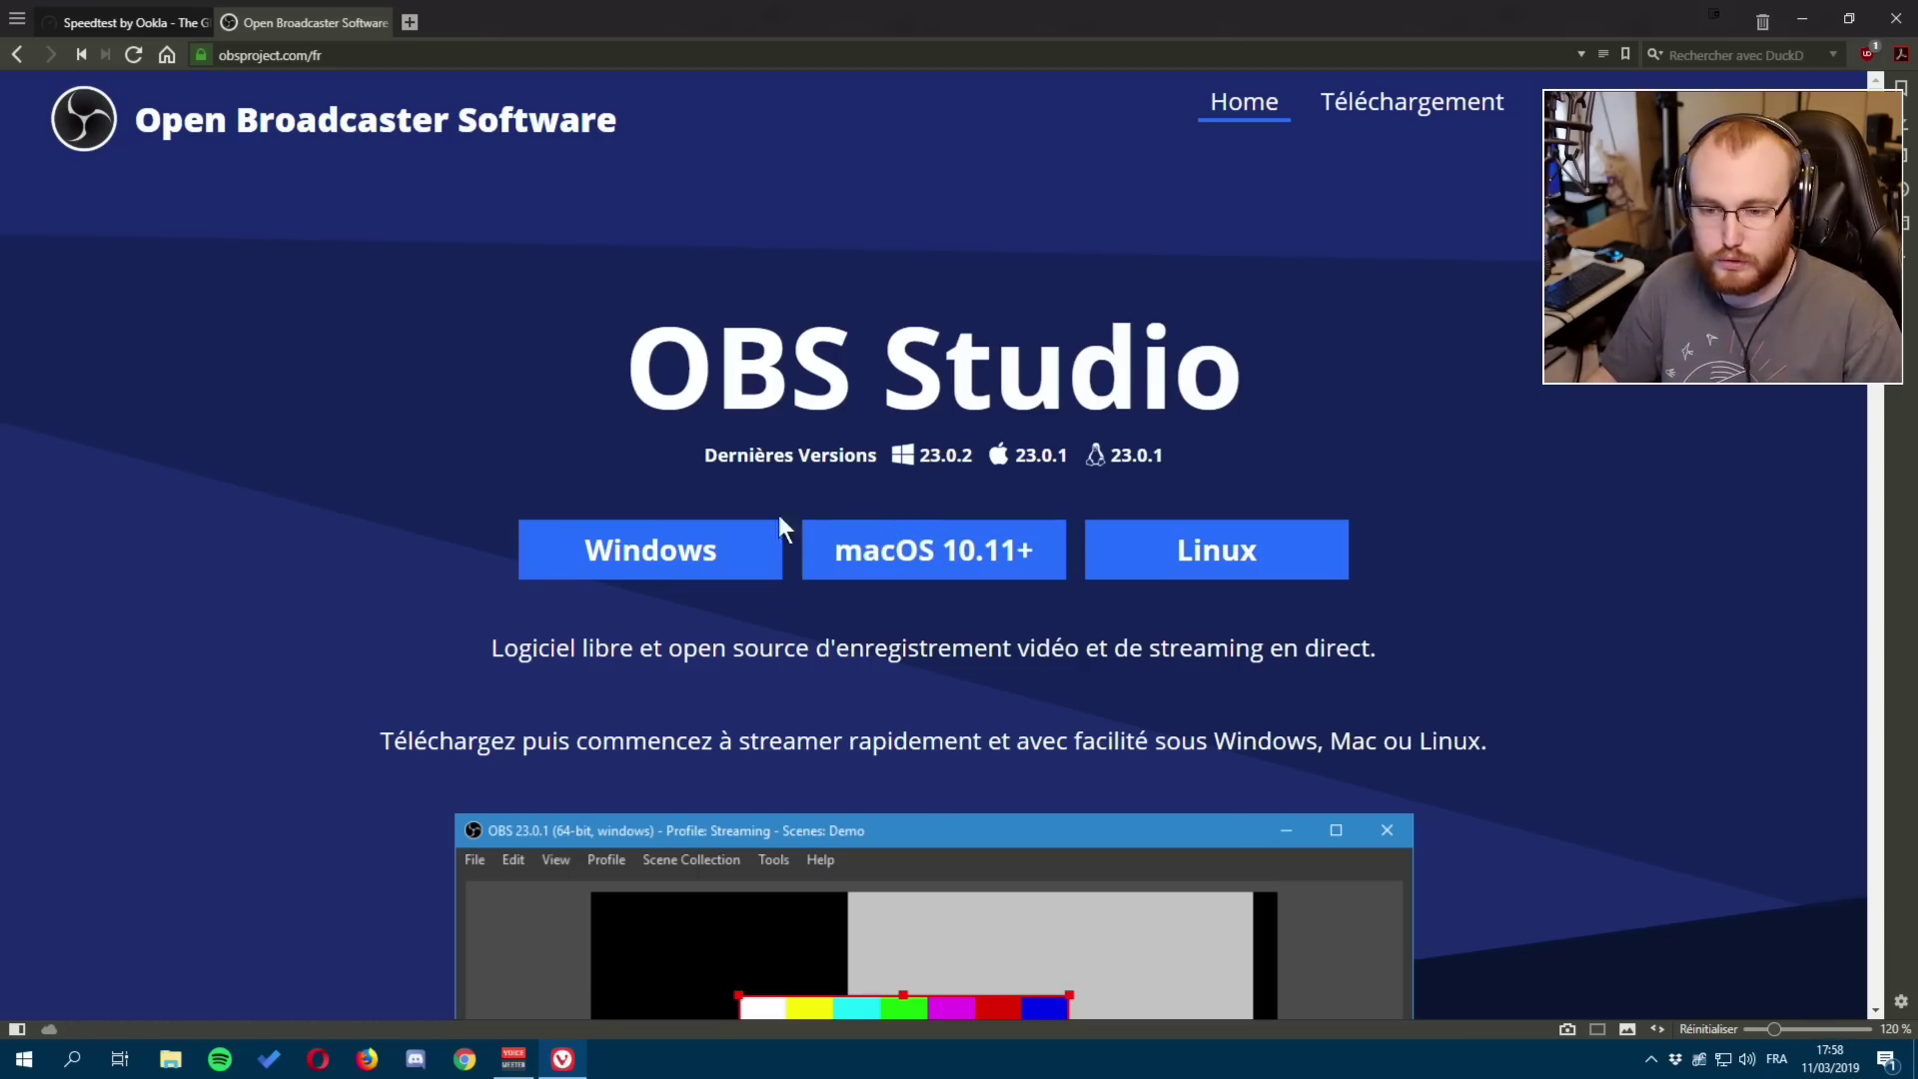
{"action": "left_click", "coordinate": [666, 553]}
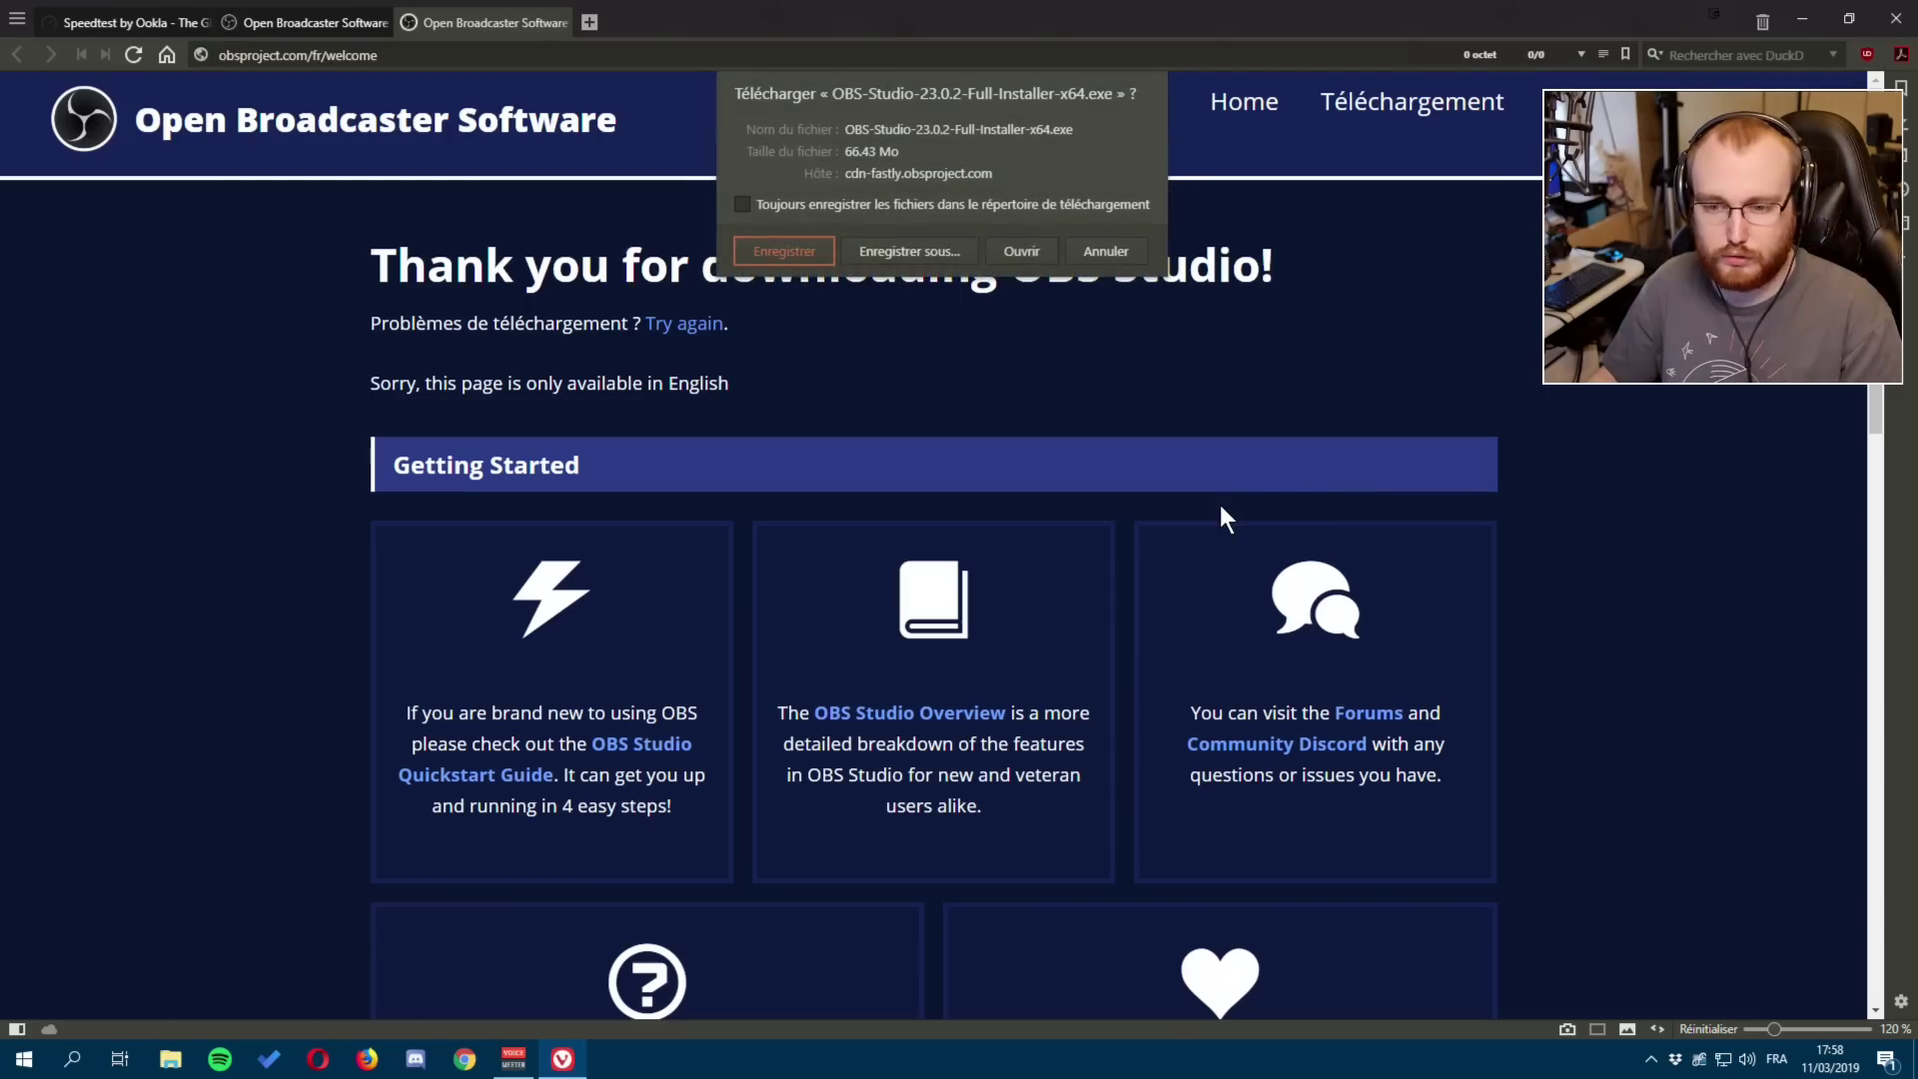
{"action": "left_click", "coordinate": [787, 252]}
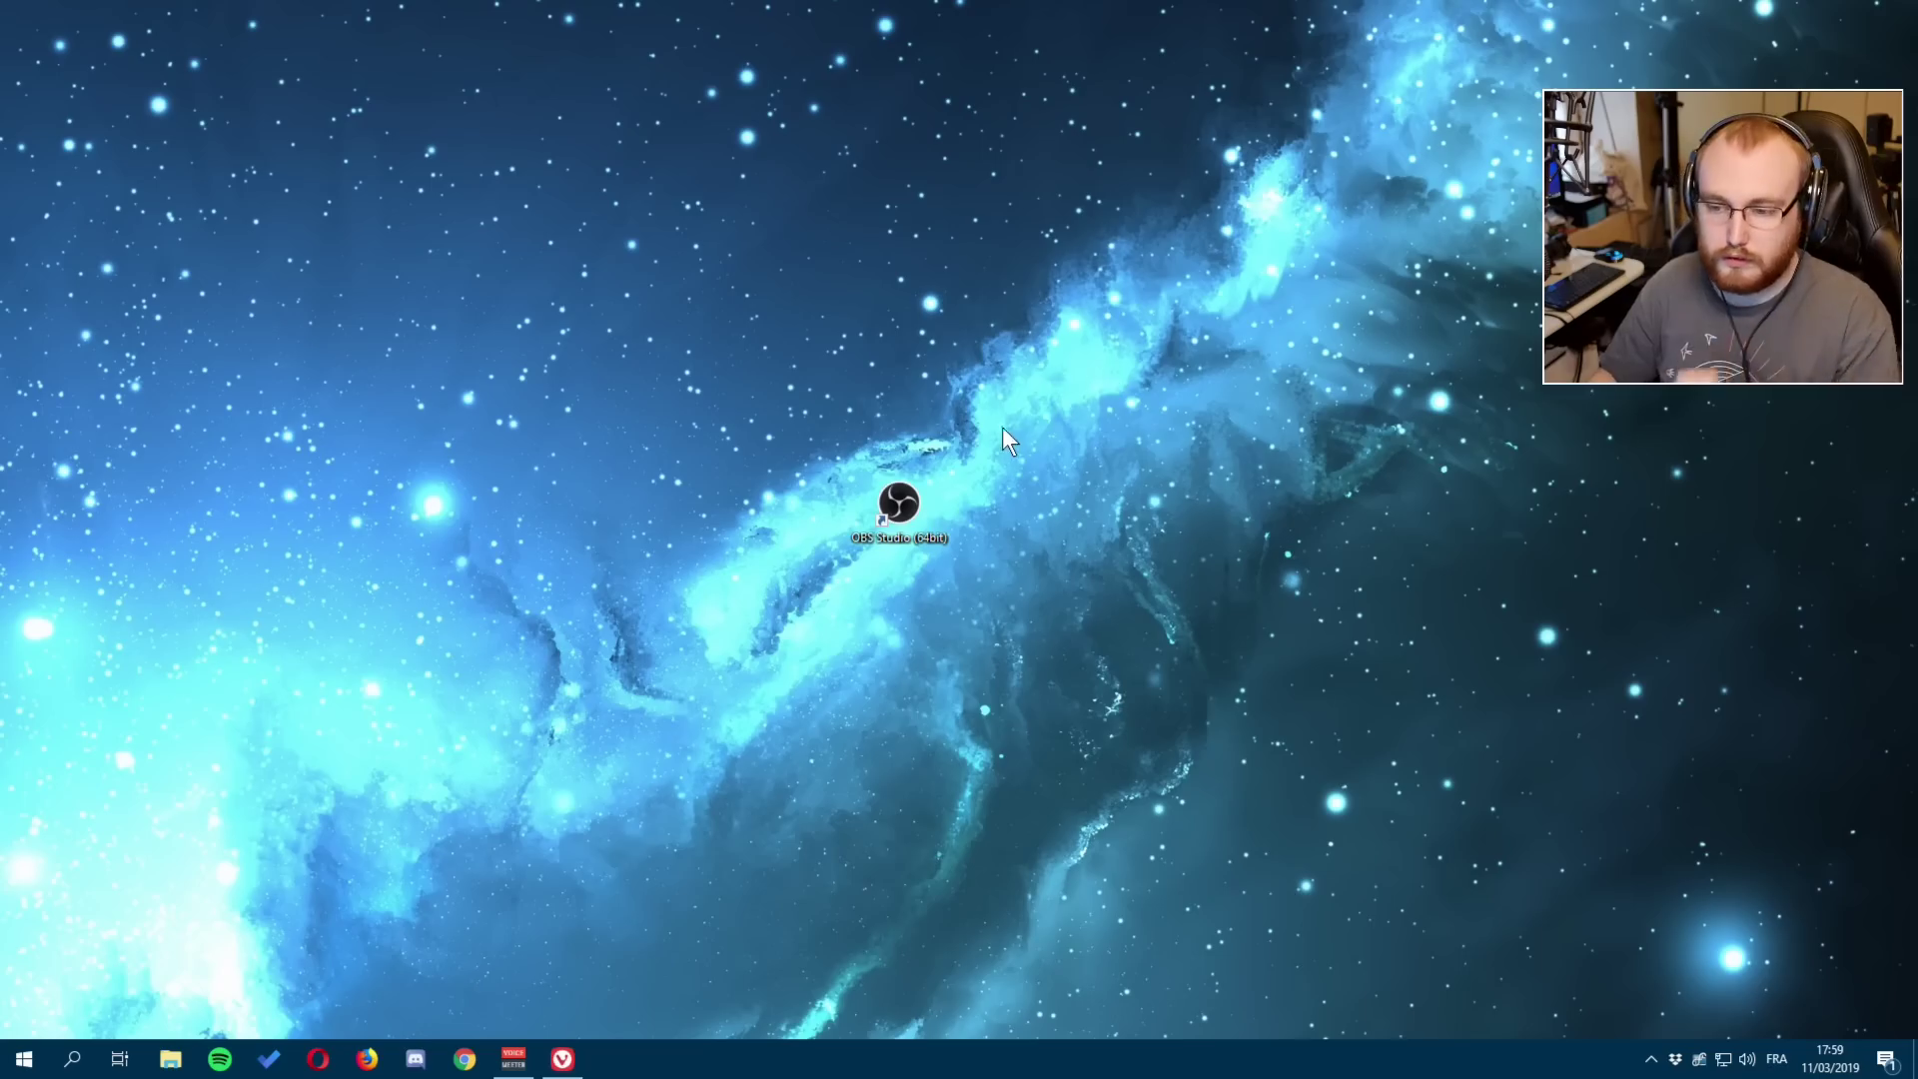
Launch OBS Studio from the desktop and move its window closer to the middle of the screen.
{"action": "double_click", "coordinate": [883, 523]}
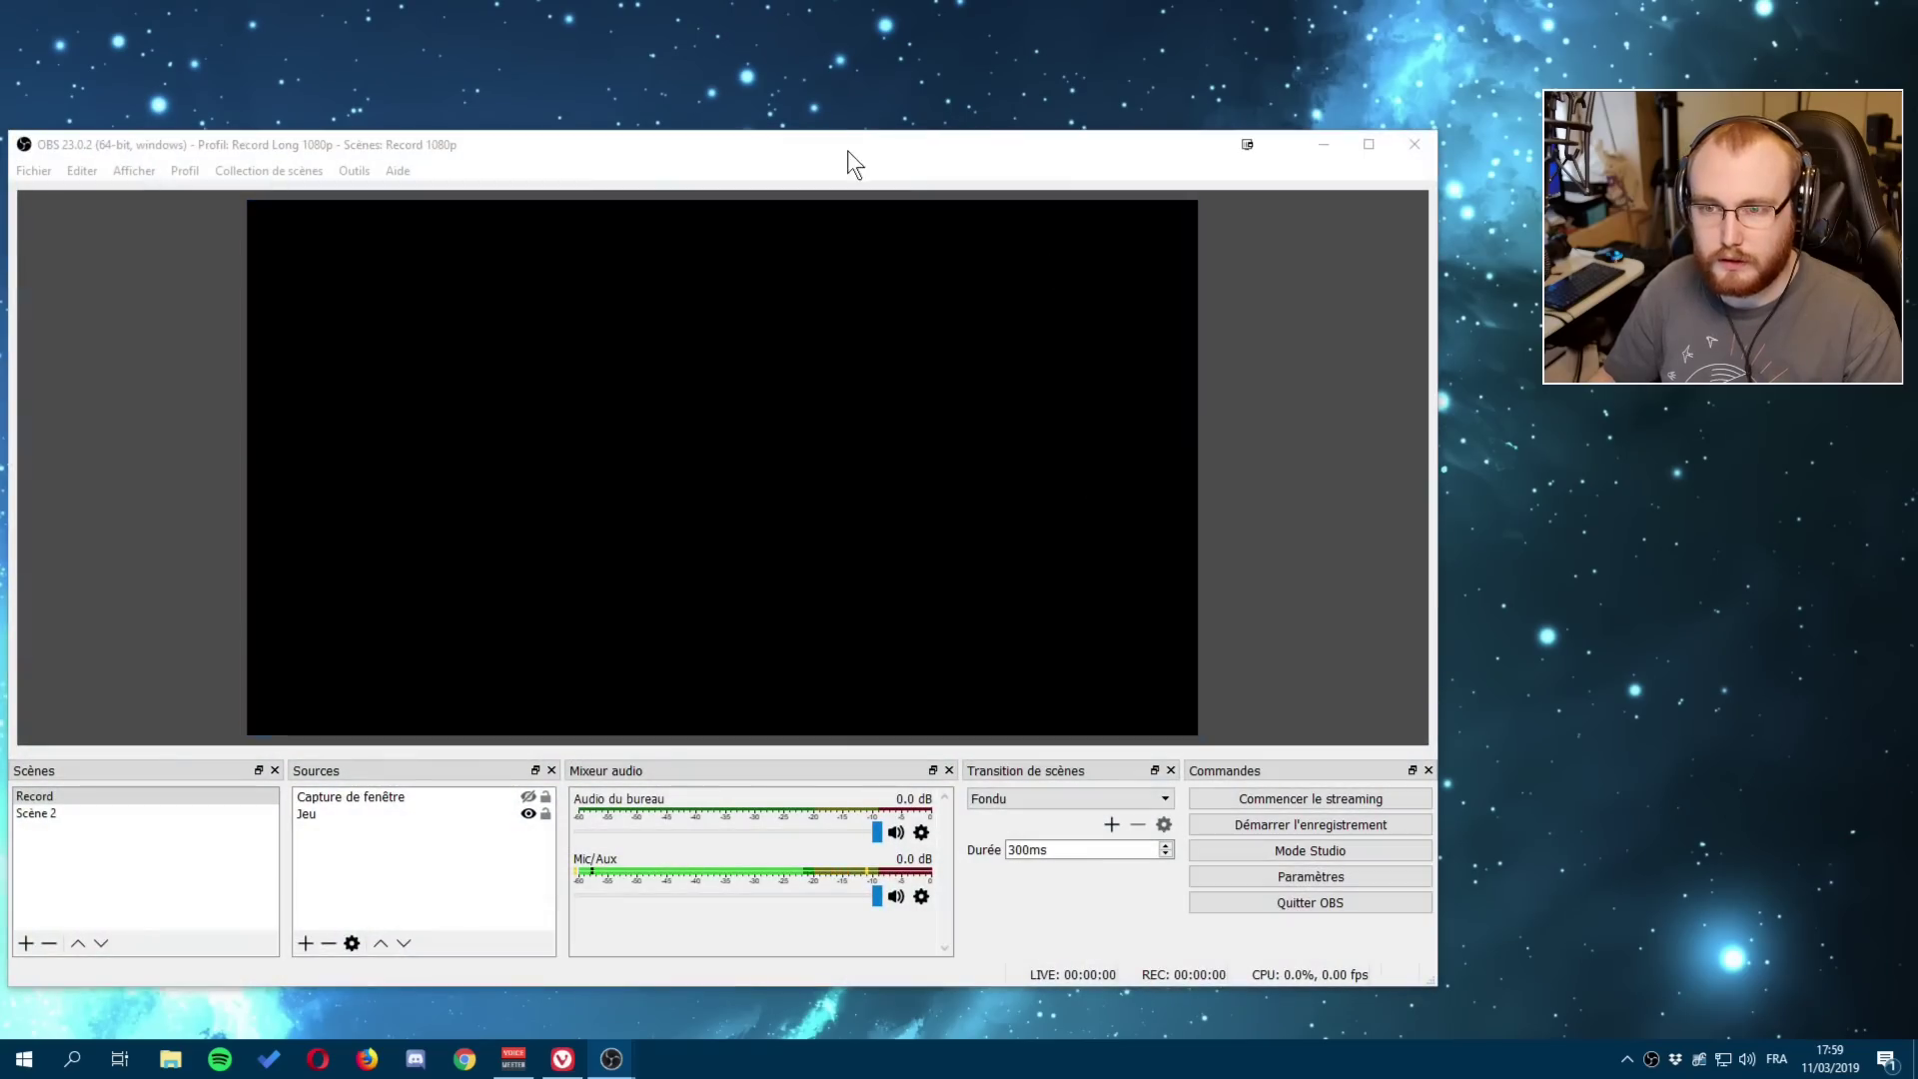
{"action": "left_click_drag", "start_coordinate": [848, 152], "coordinate": [945, 162]}
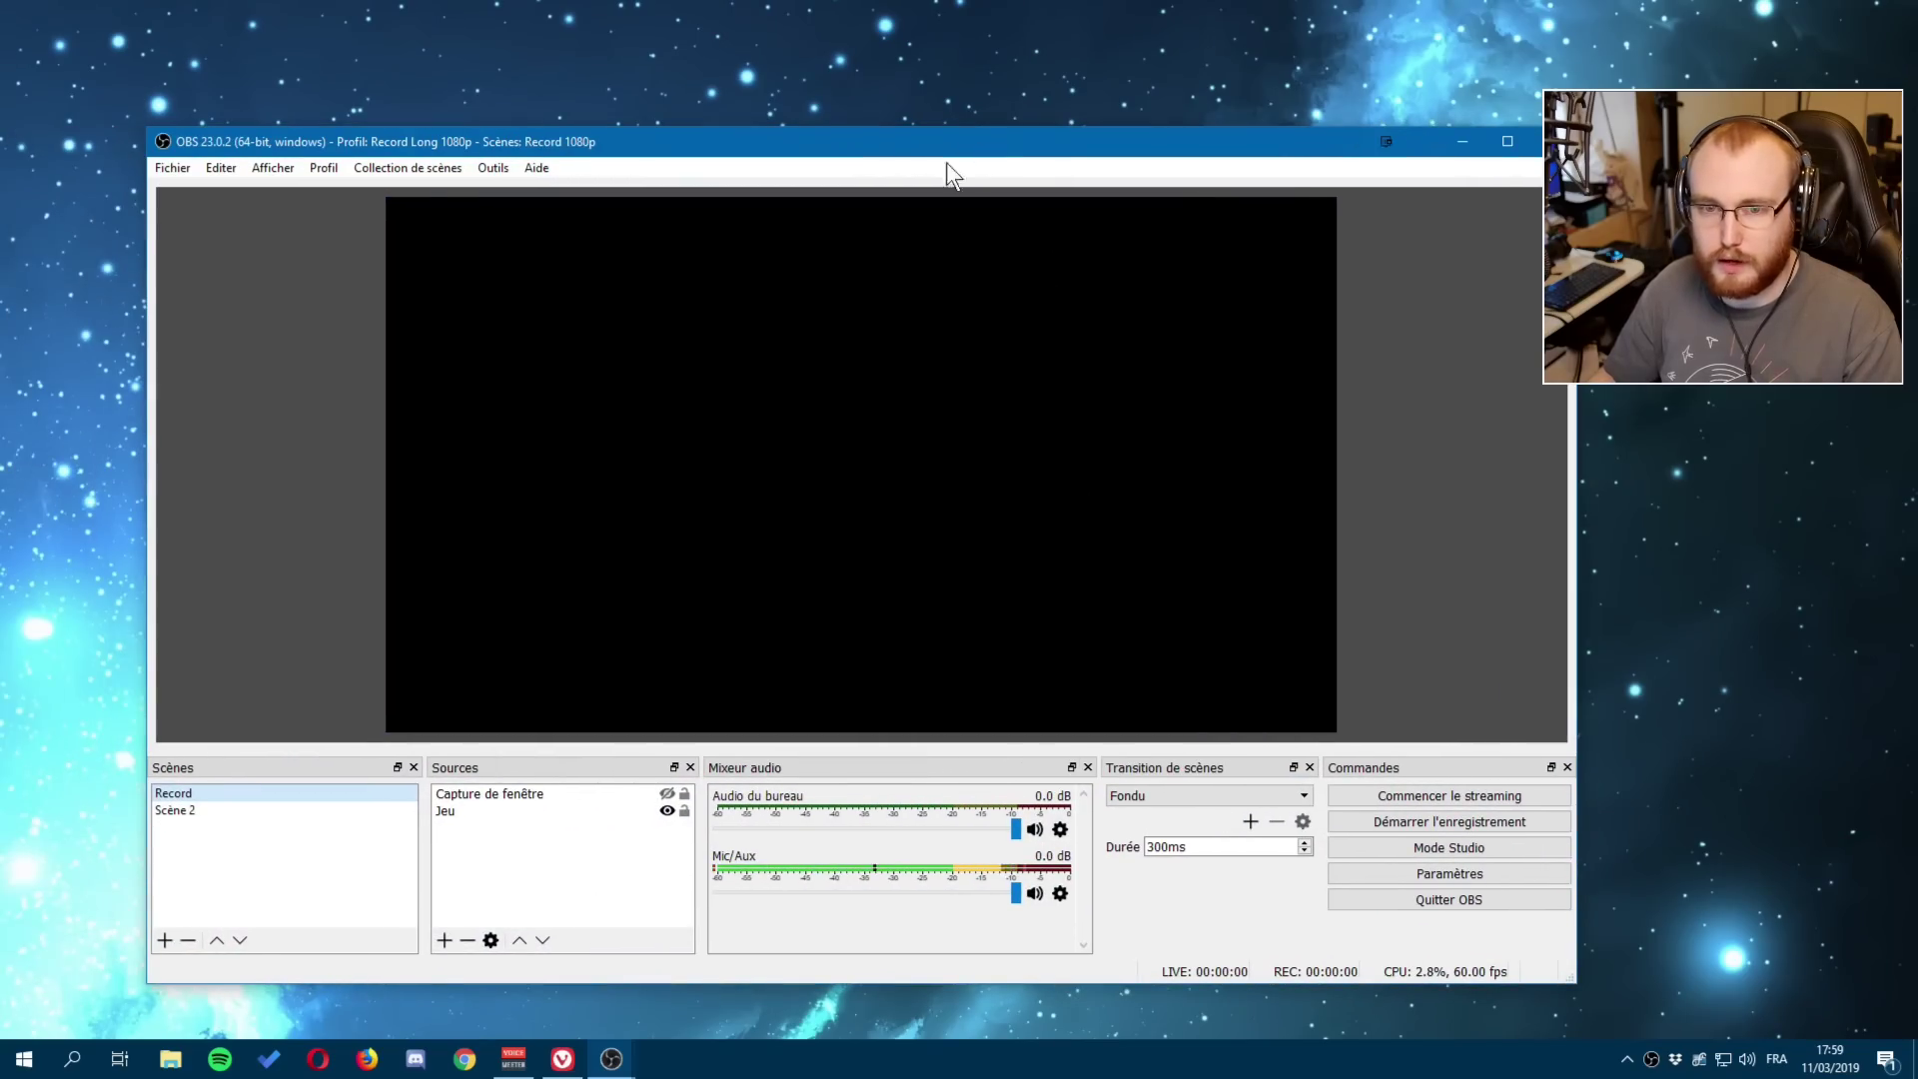
{"action": "left_click", "coordinate": [495, 170]}
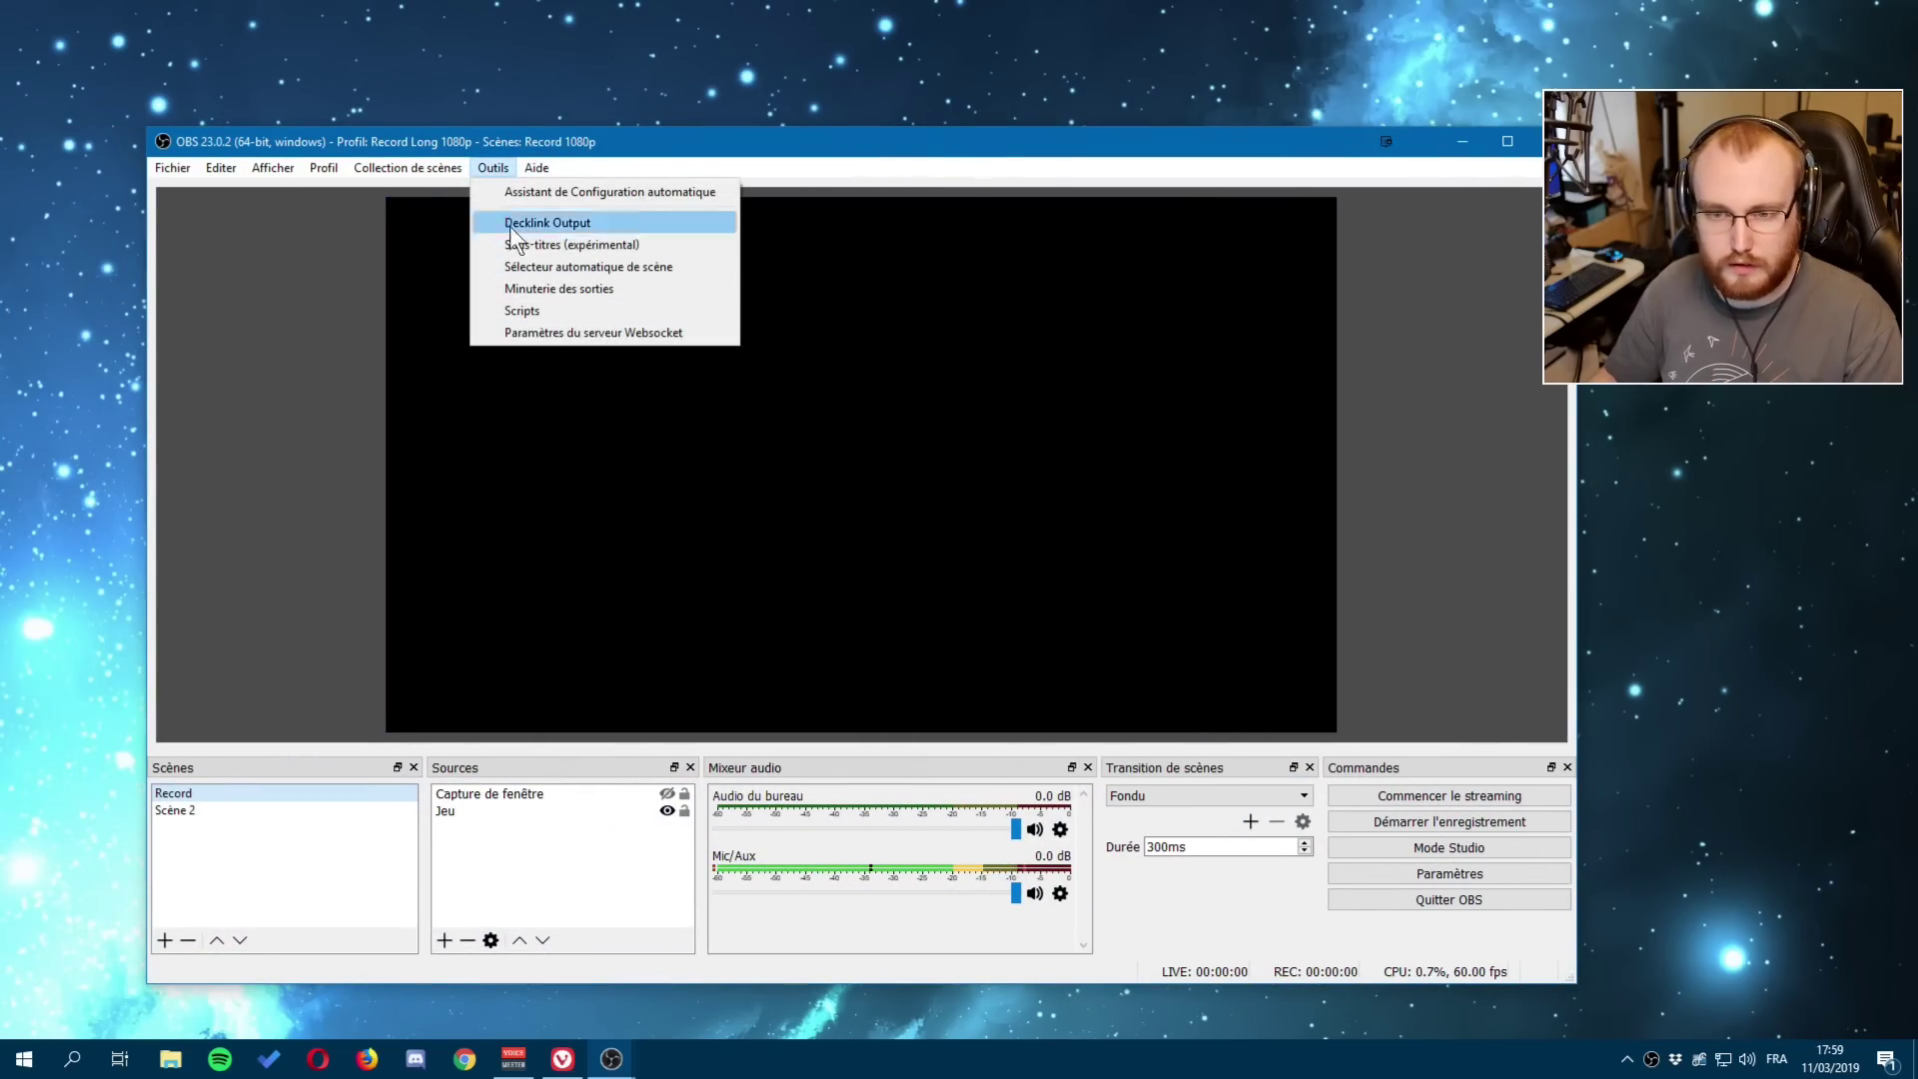
{"action": "left_click", "coordinate": [587, 193]}
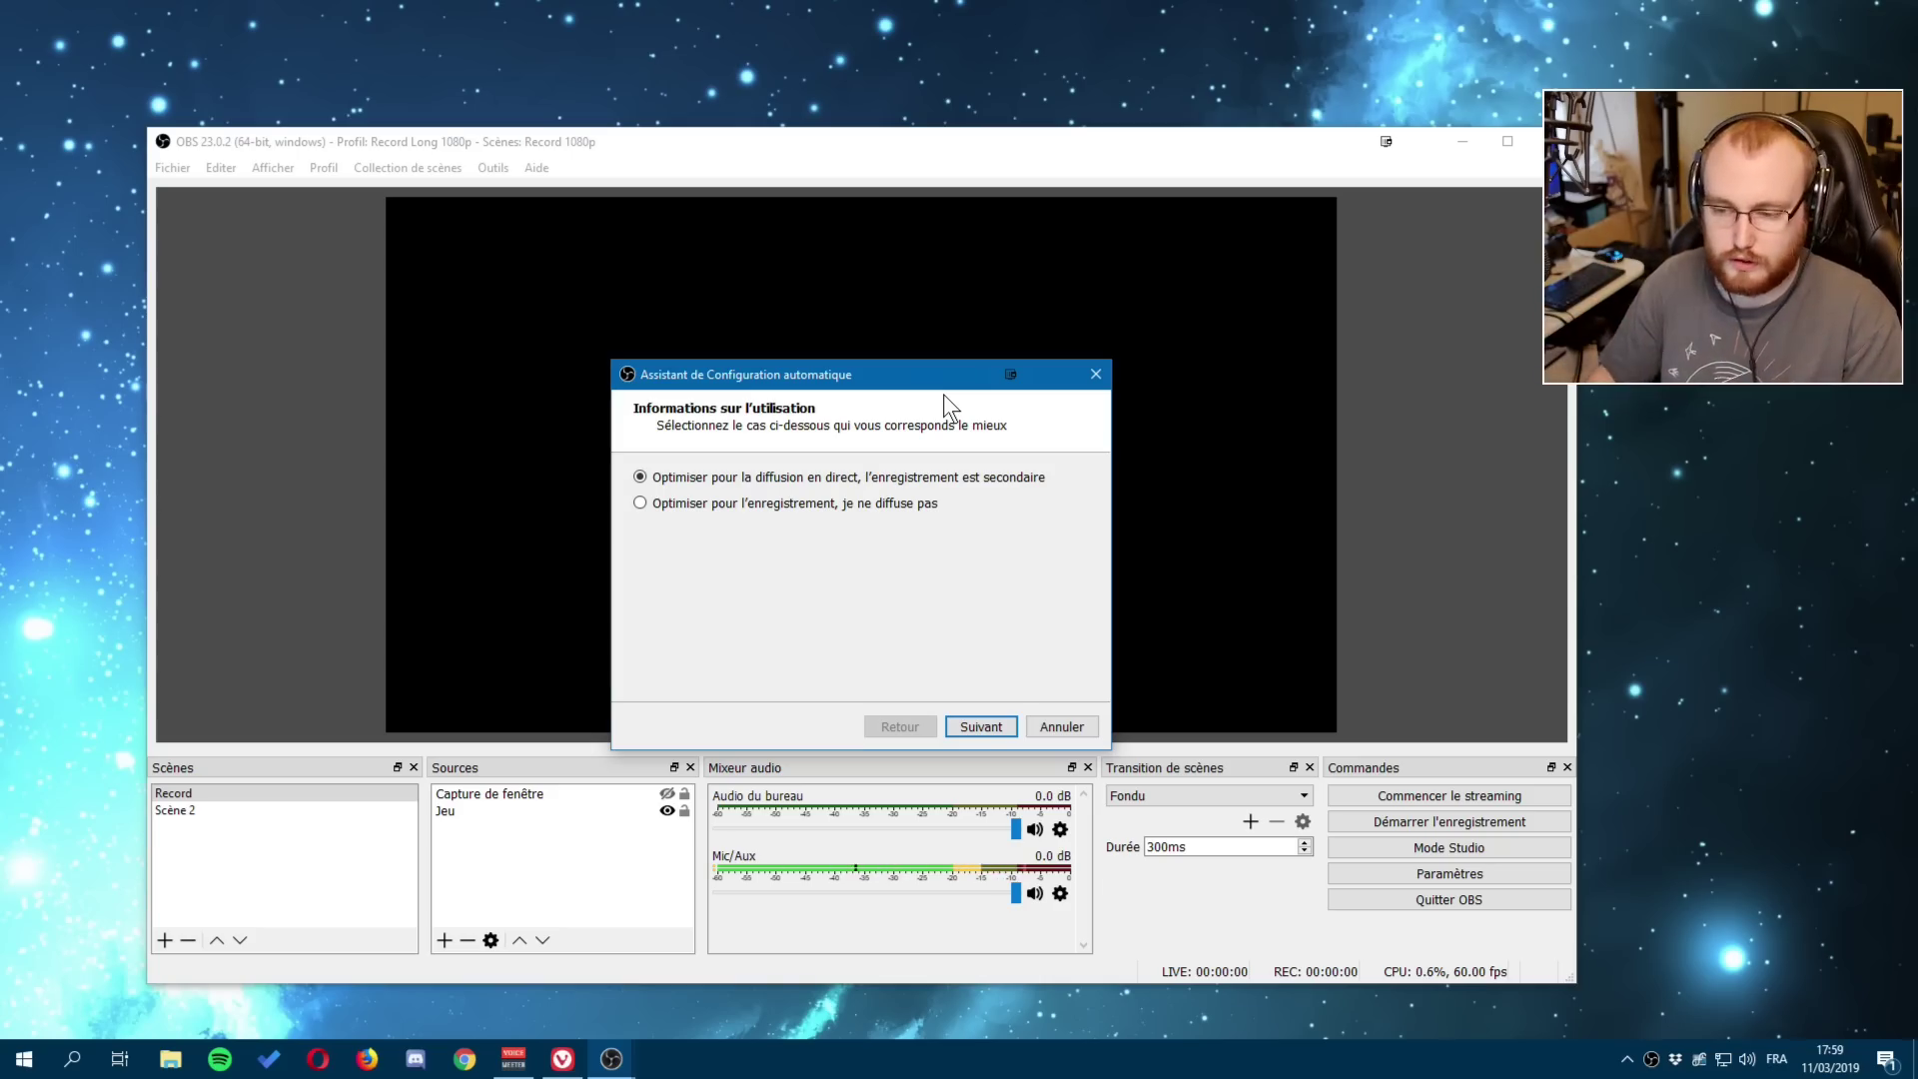
{"action": "left_click", "coordinate": [1062, 728]}
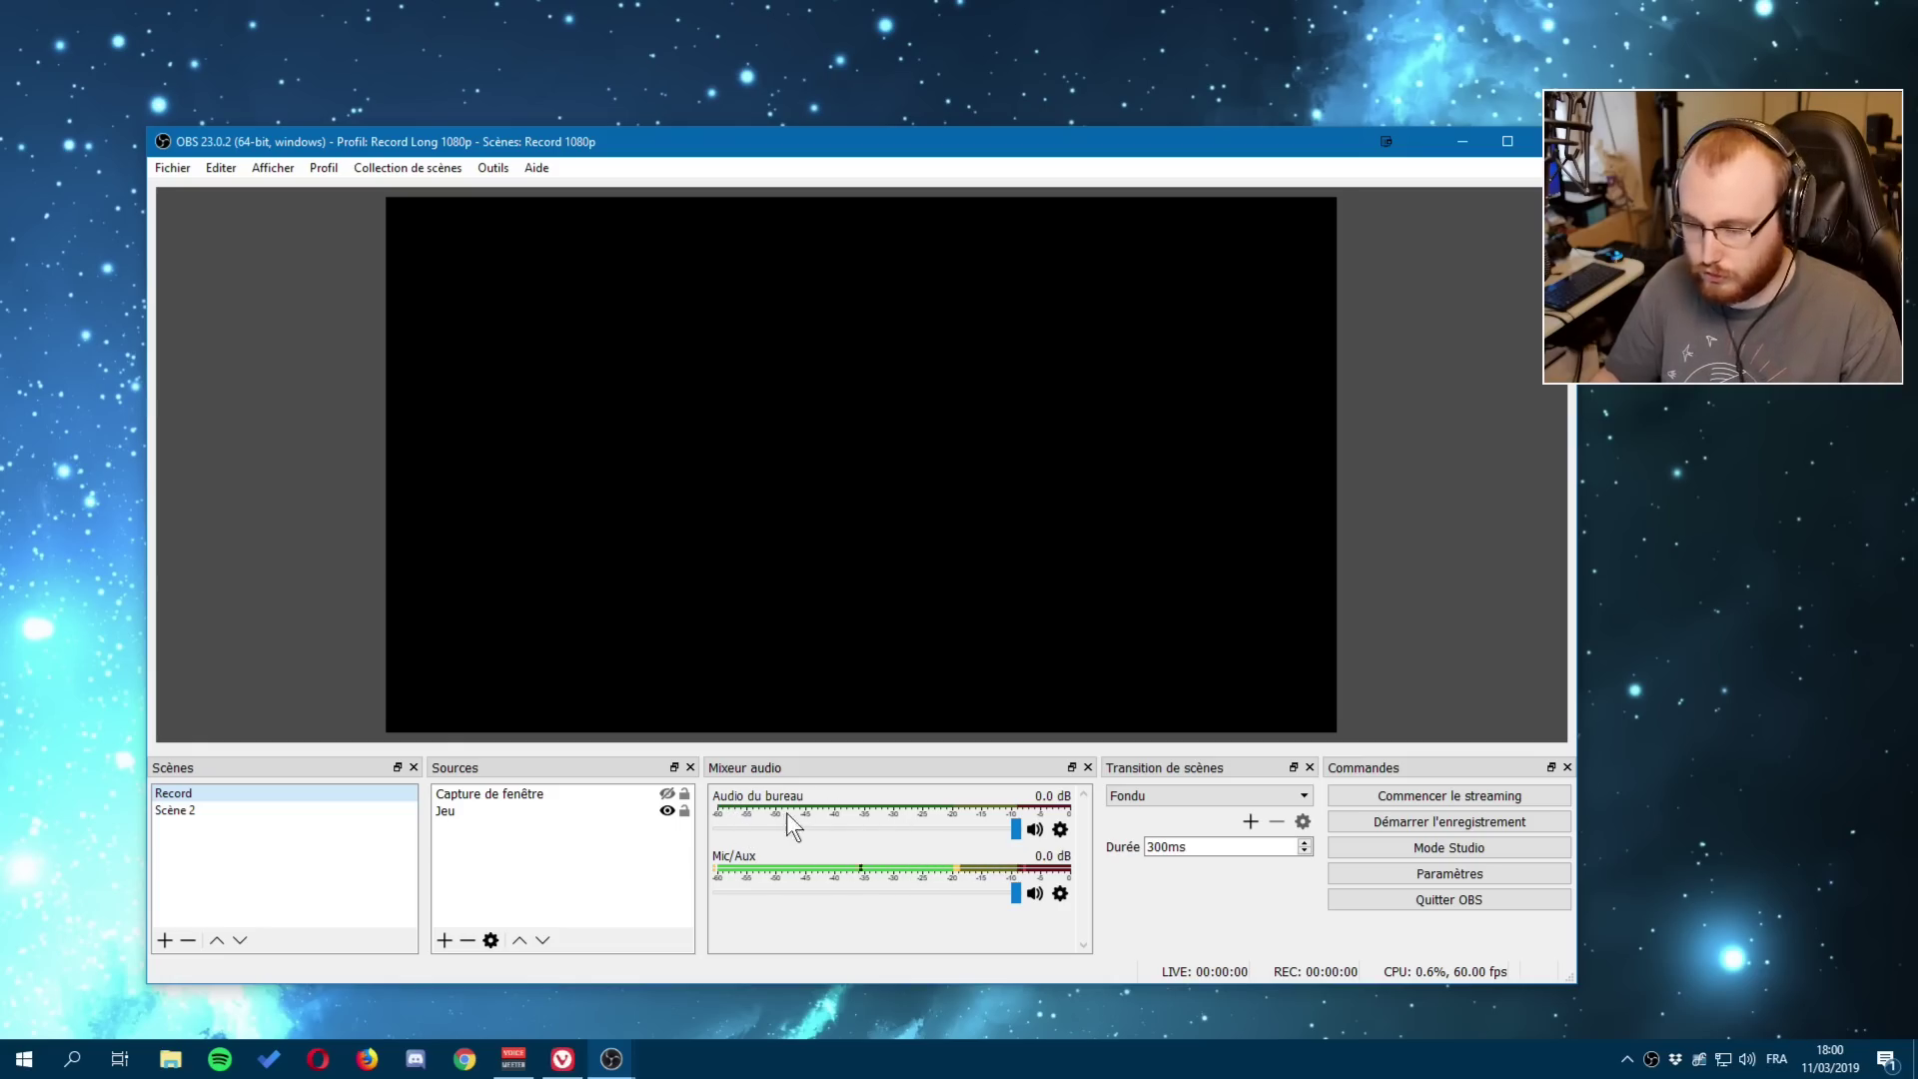
Play music in Spotify to check the desktop audio meter in OBS Studio, and close Spotify.
{"action": "left_click", "coordinate": [220, 1061]}
{"action": "left_click", "coordinate": [590, 835]}
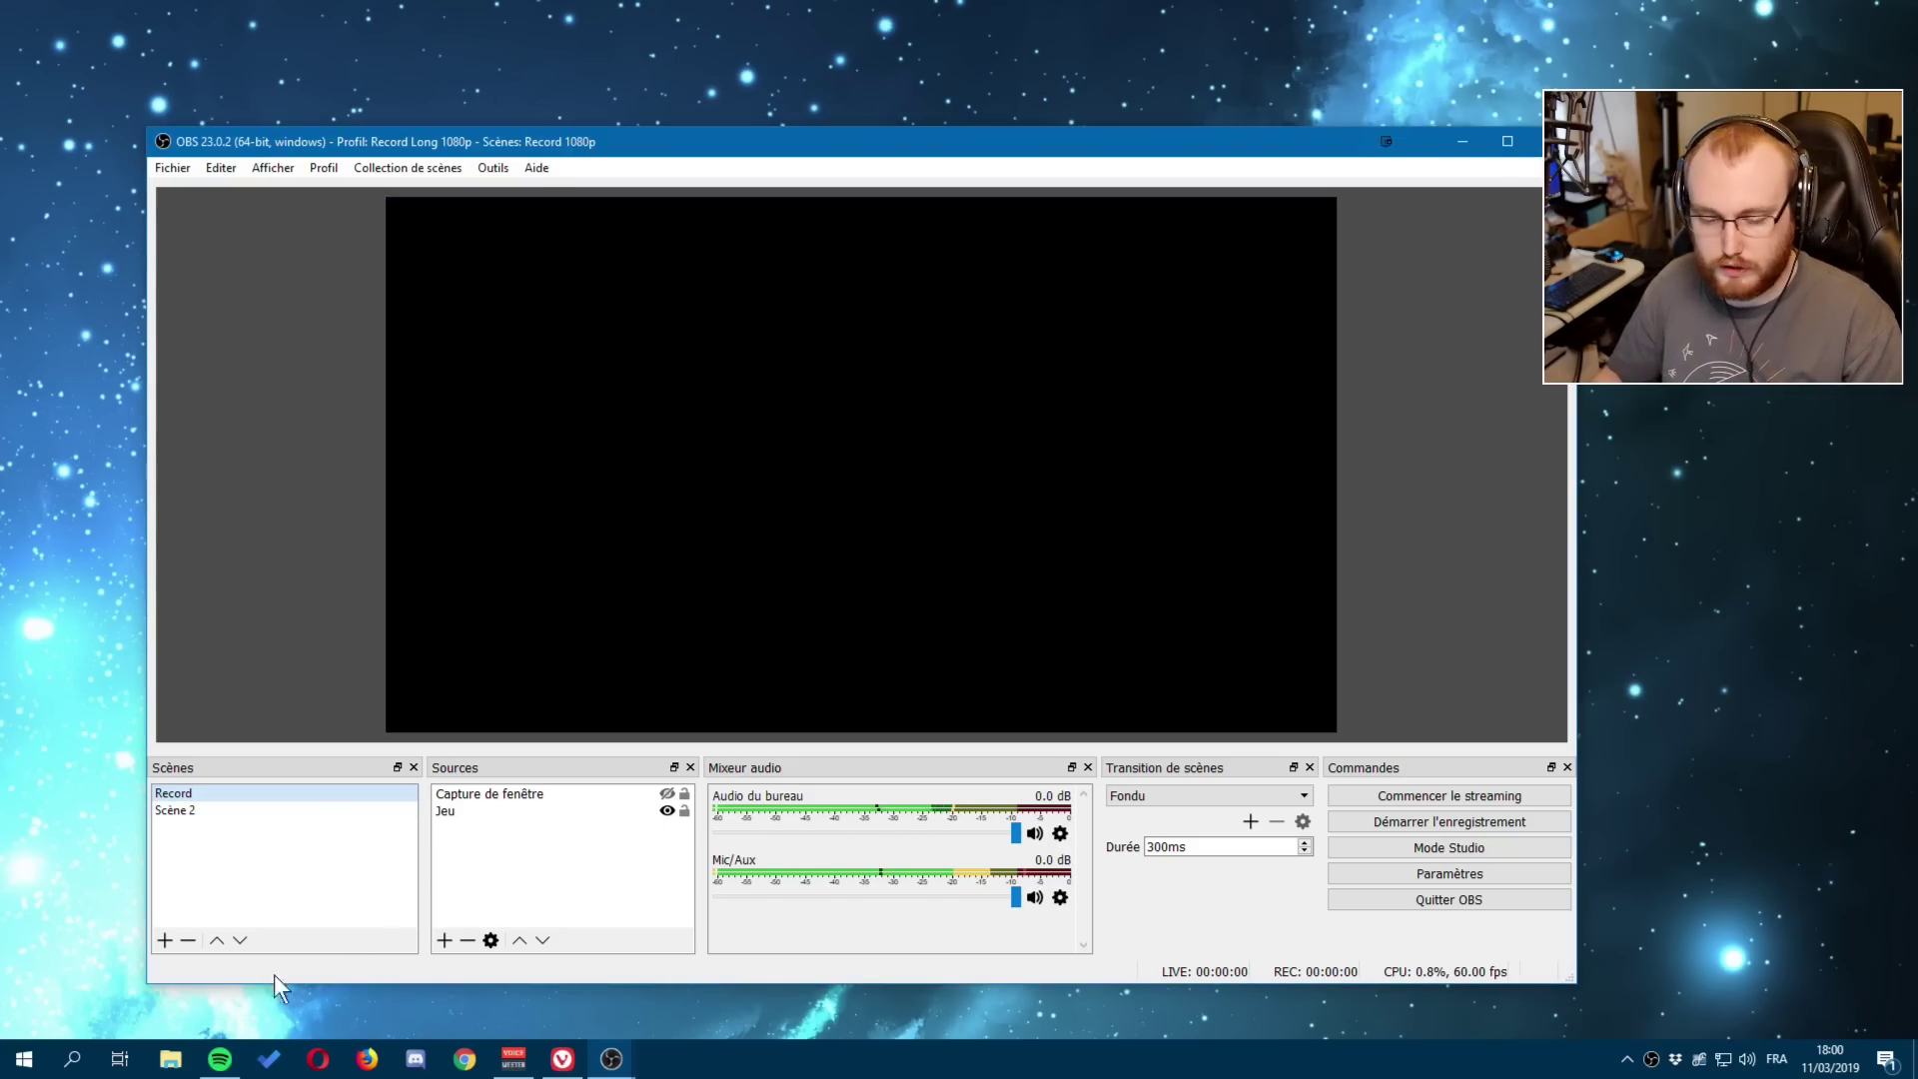
{"action": "right_click", "coordinate": [219, 1059]}
{"action": "left_click", "coordinate": [414, 977]}
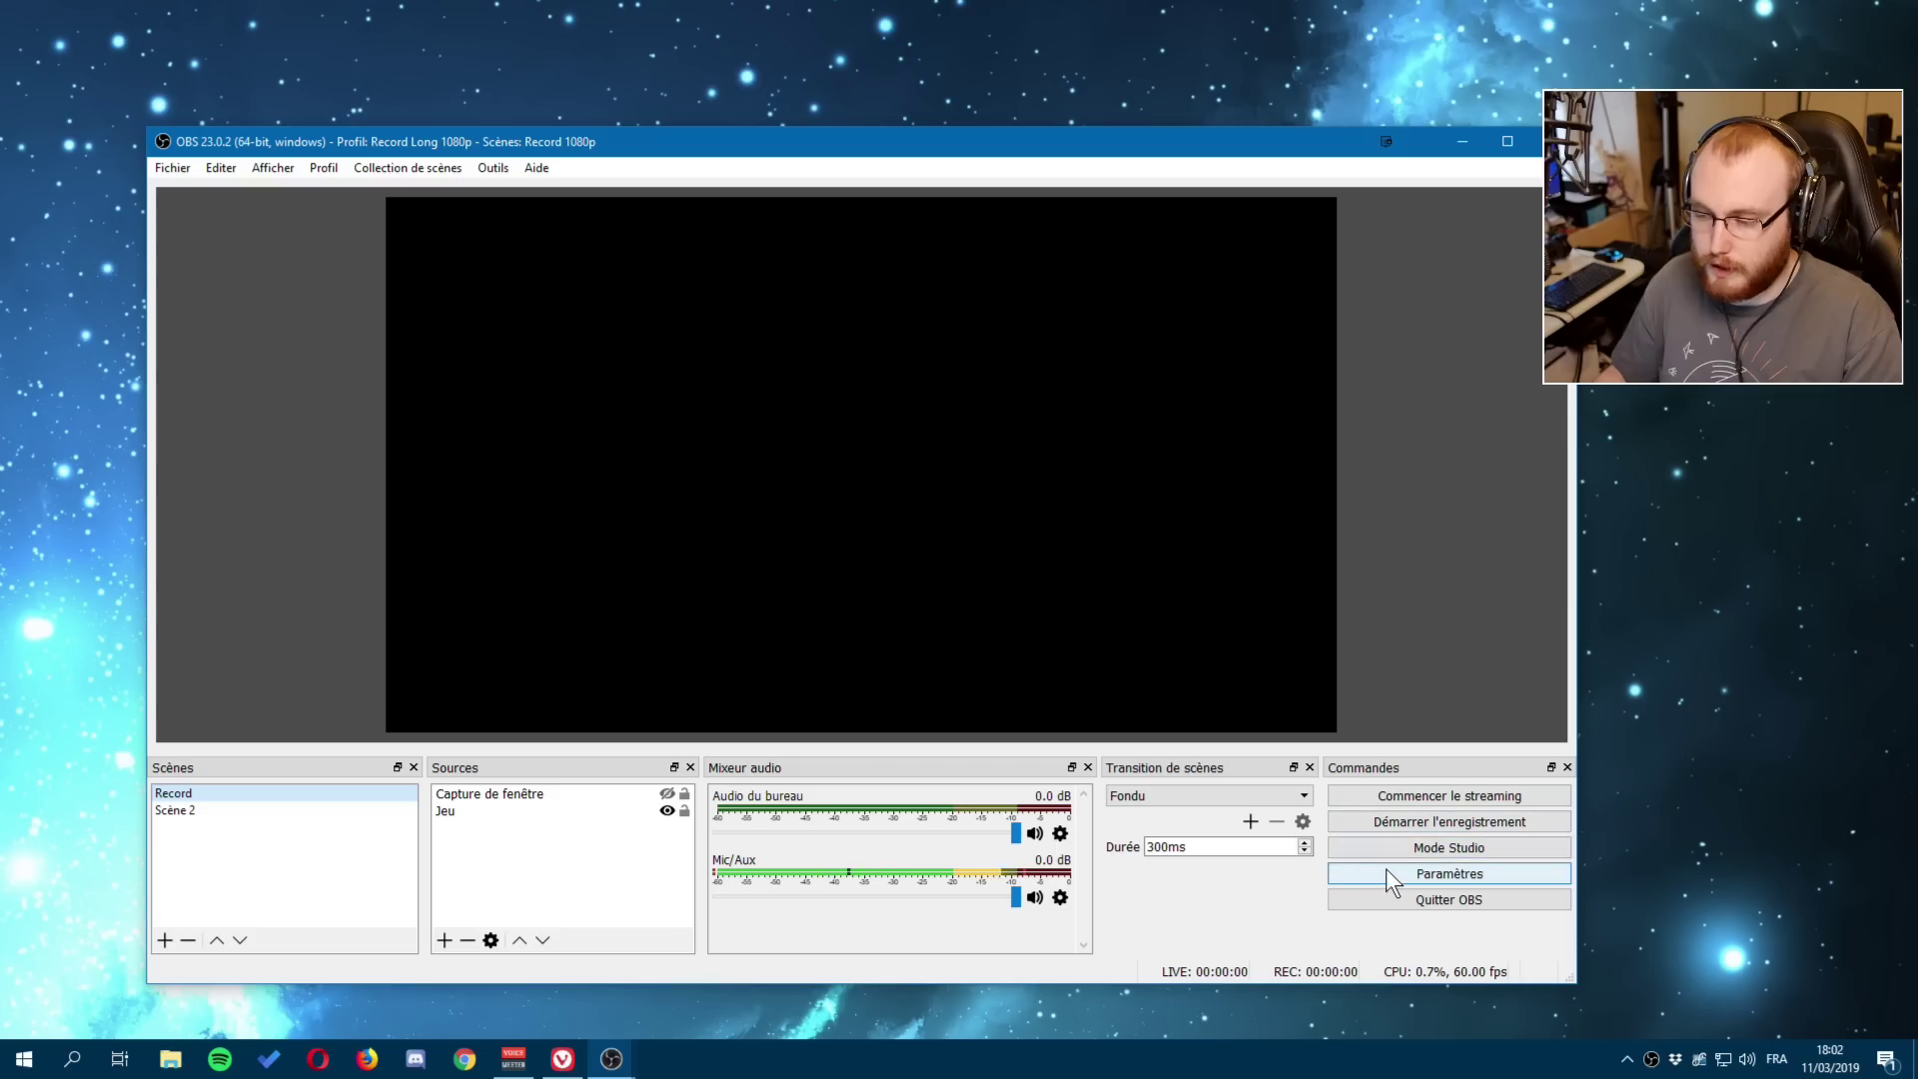
Create a new OBS profile named "Stream 720p".
{"action": "left_click", "coordinate": [318, 170]}
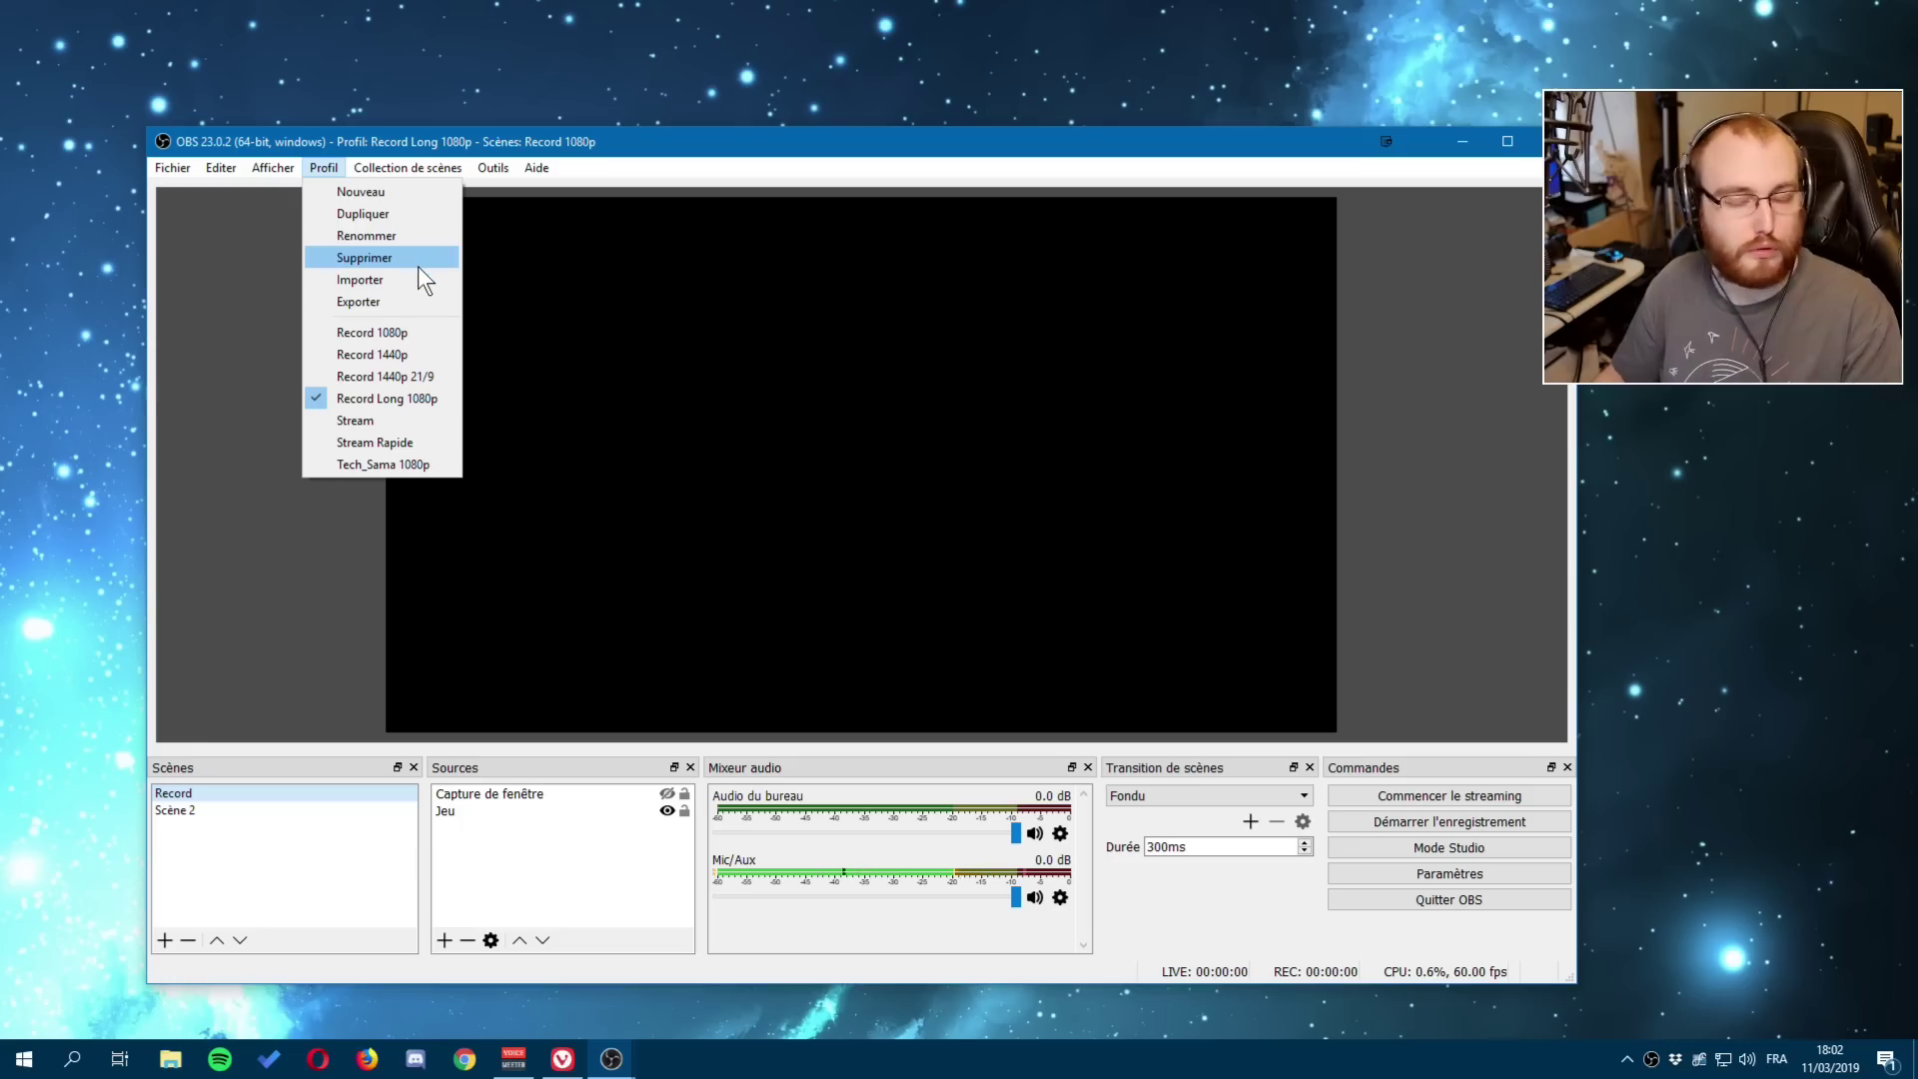
{"action": "left_click", "coordinate": [381, 190]}
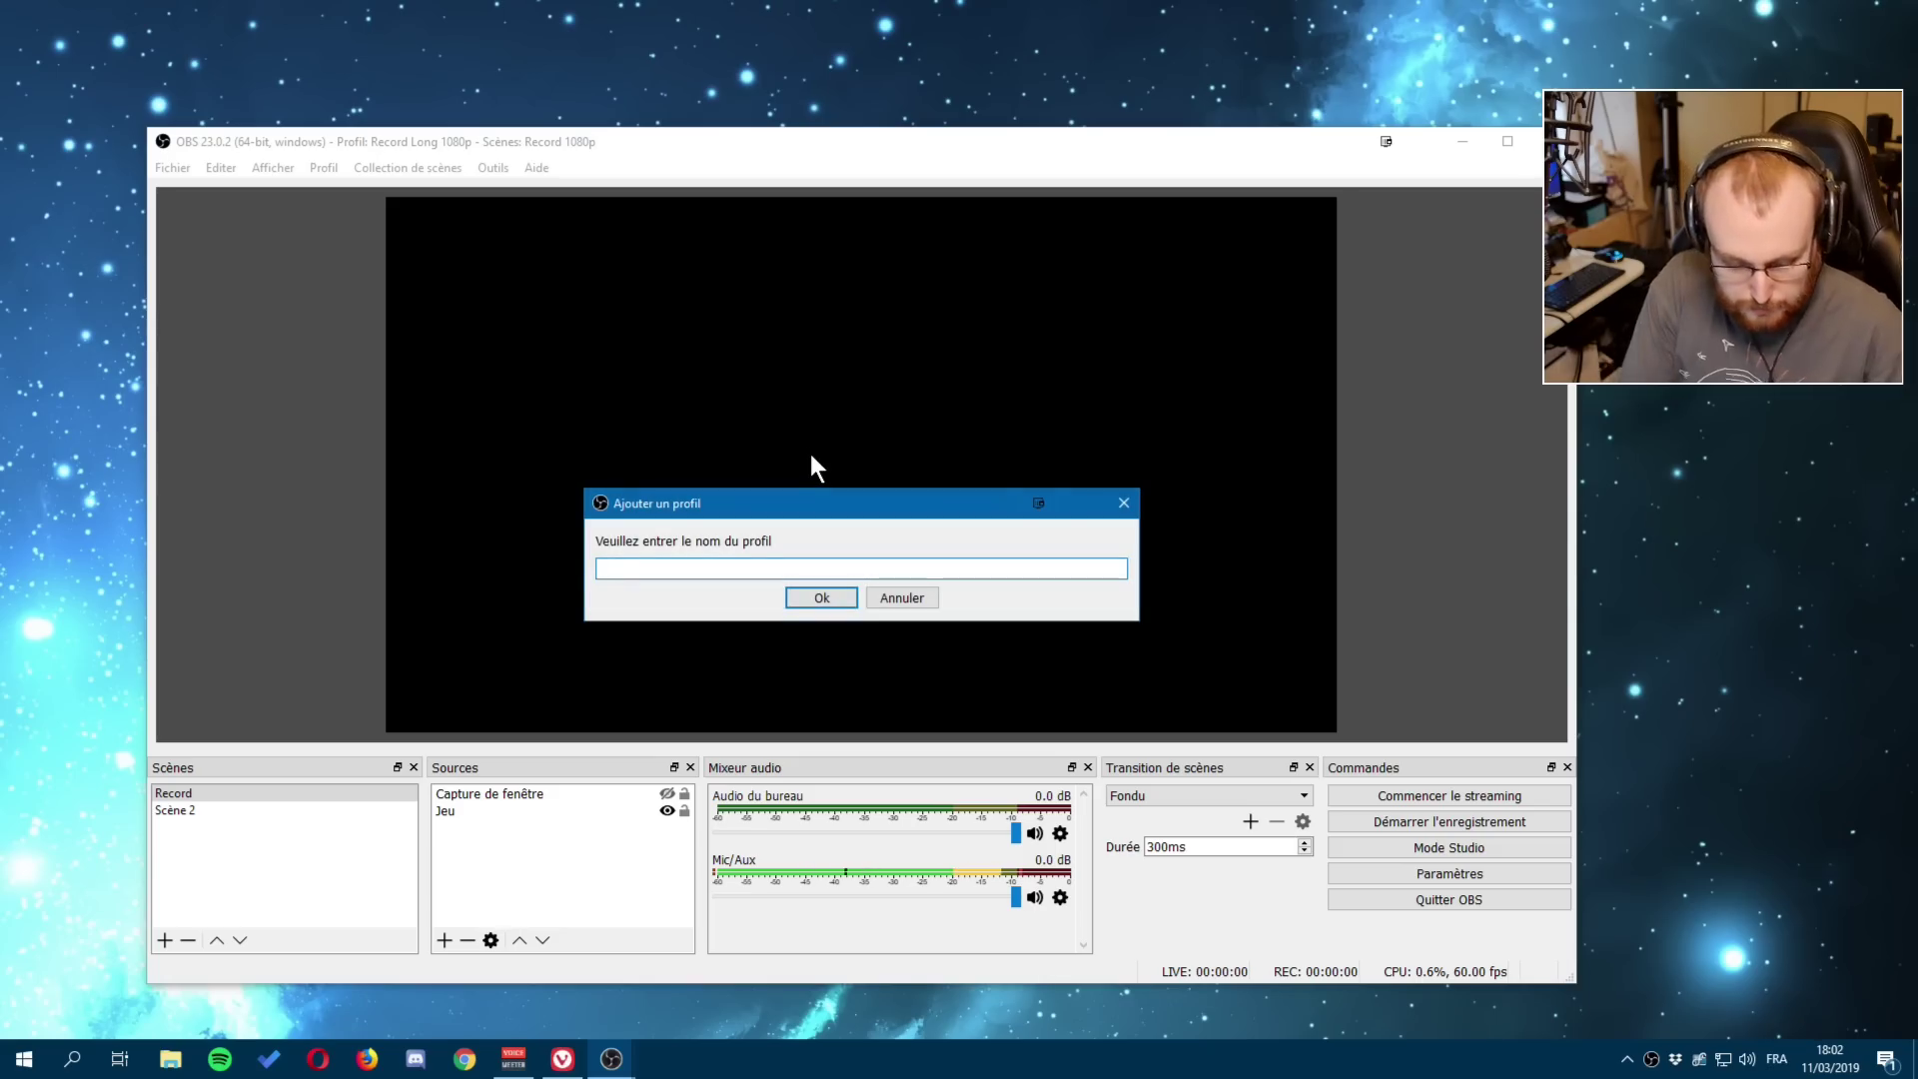
{"action": "type", "text": "Stream"}
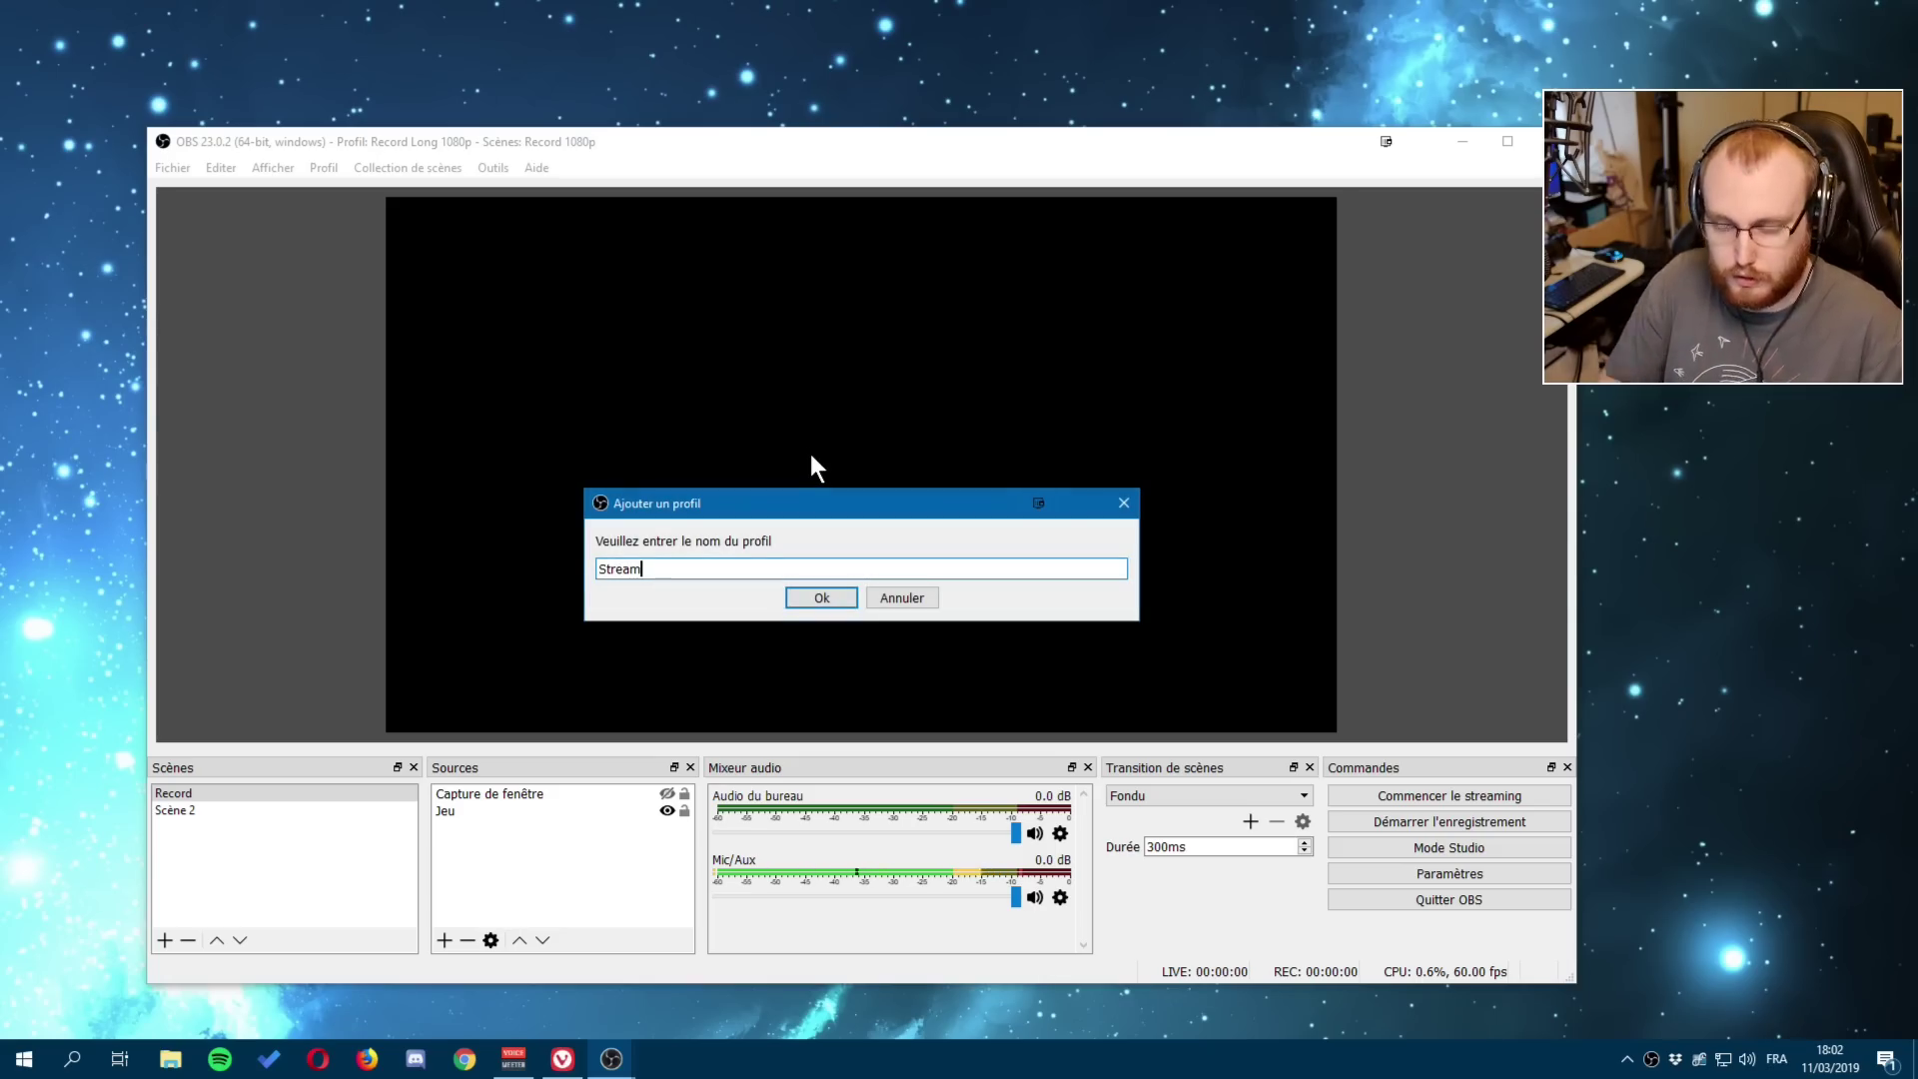
{"action": "type", "text": " 720p"}
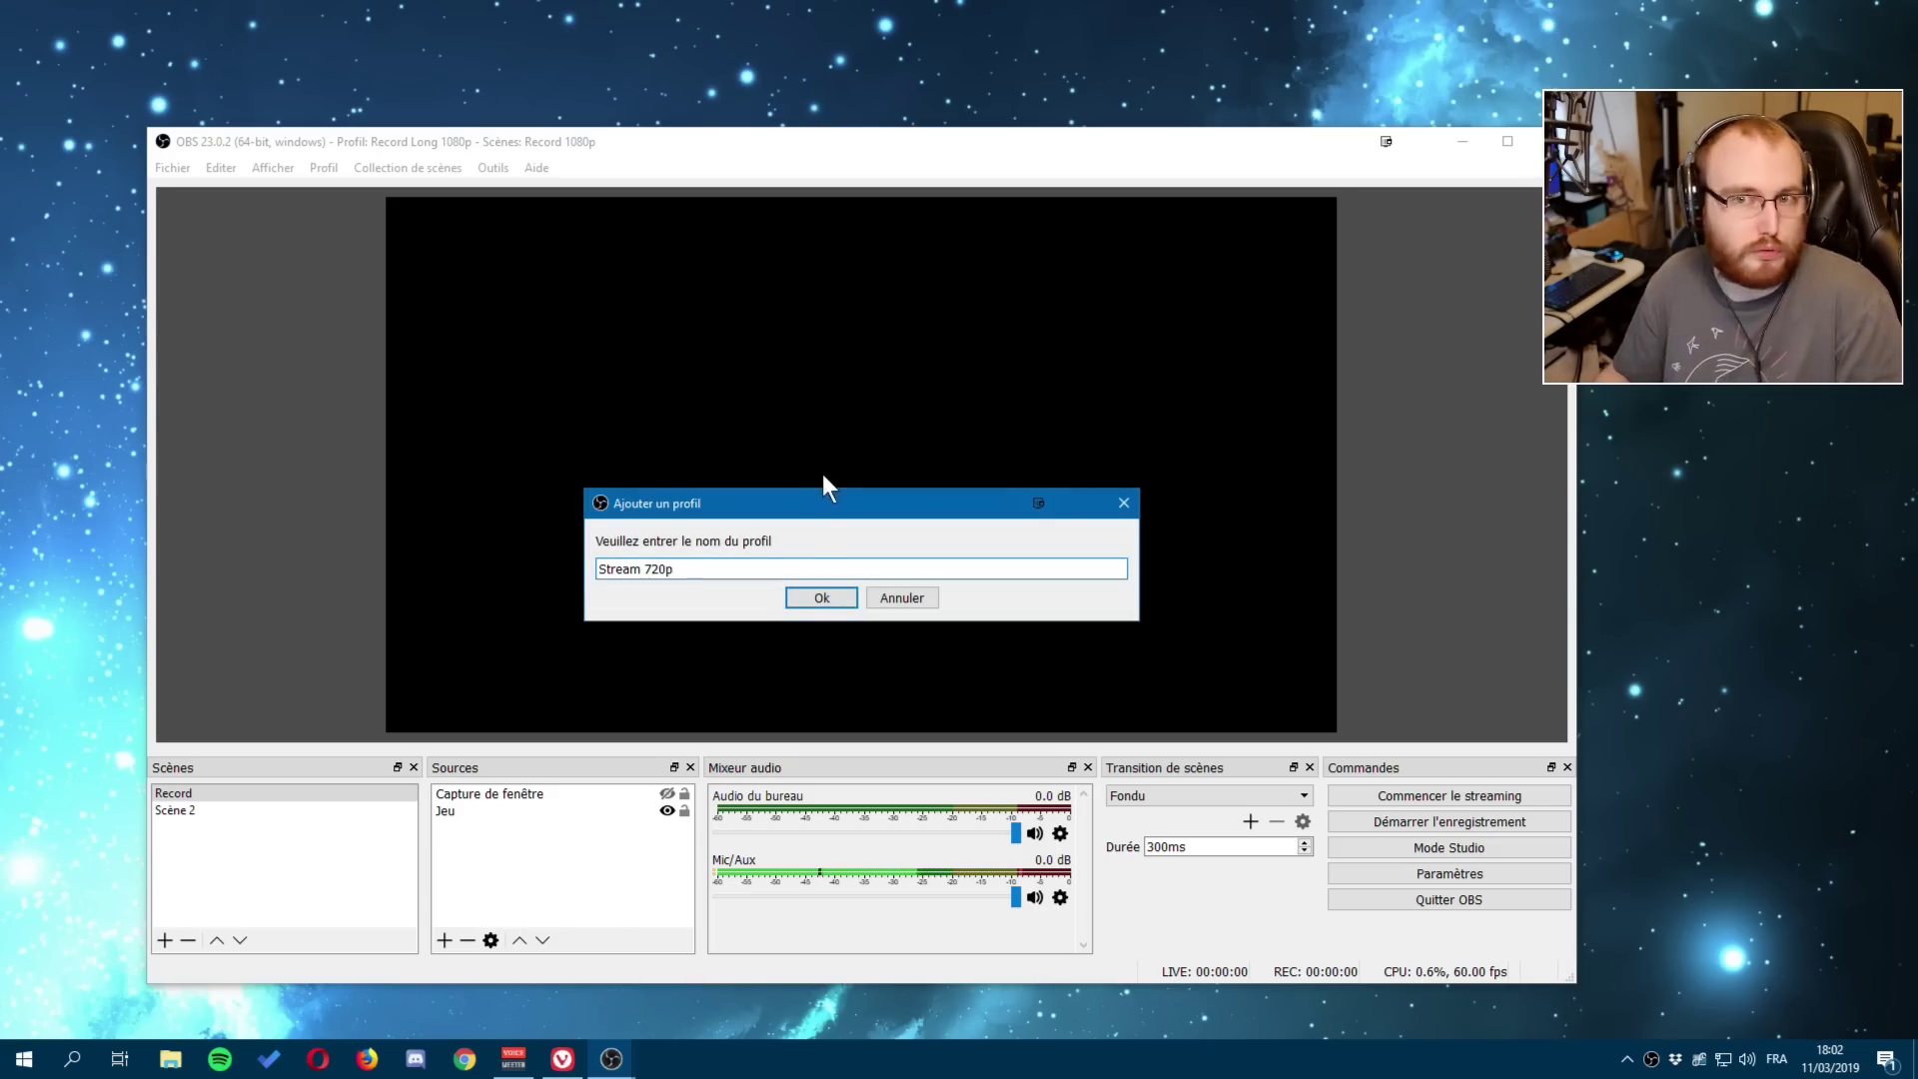
{"action": "left_click", "coordinate": [822, 603]}
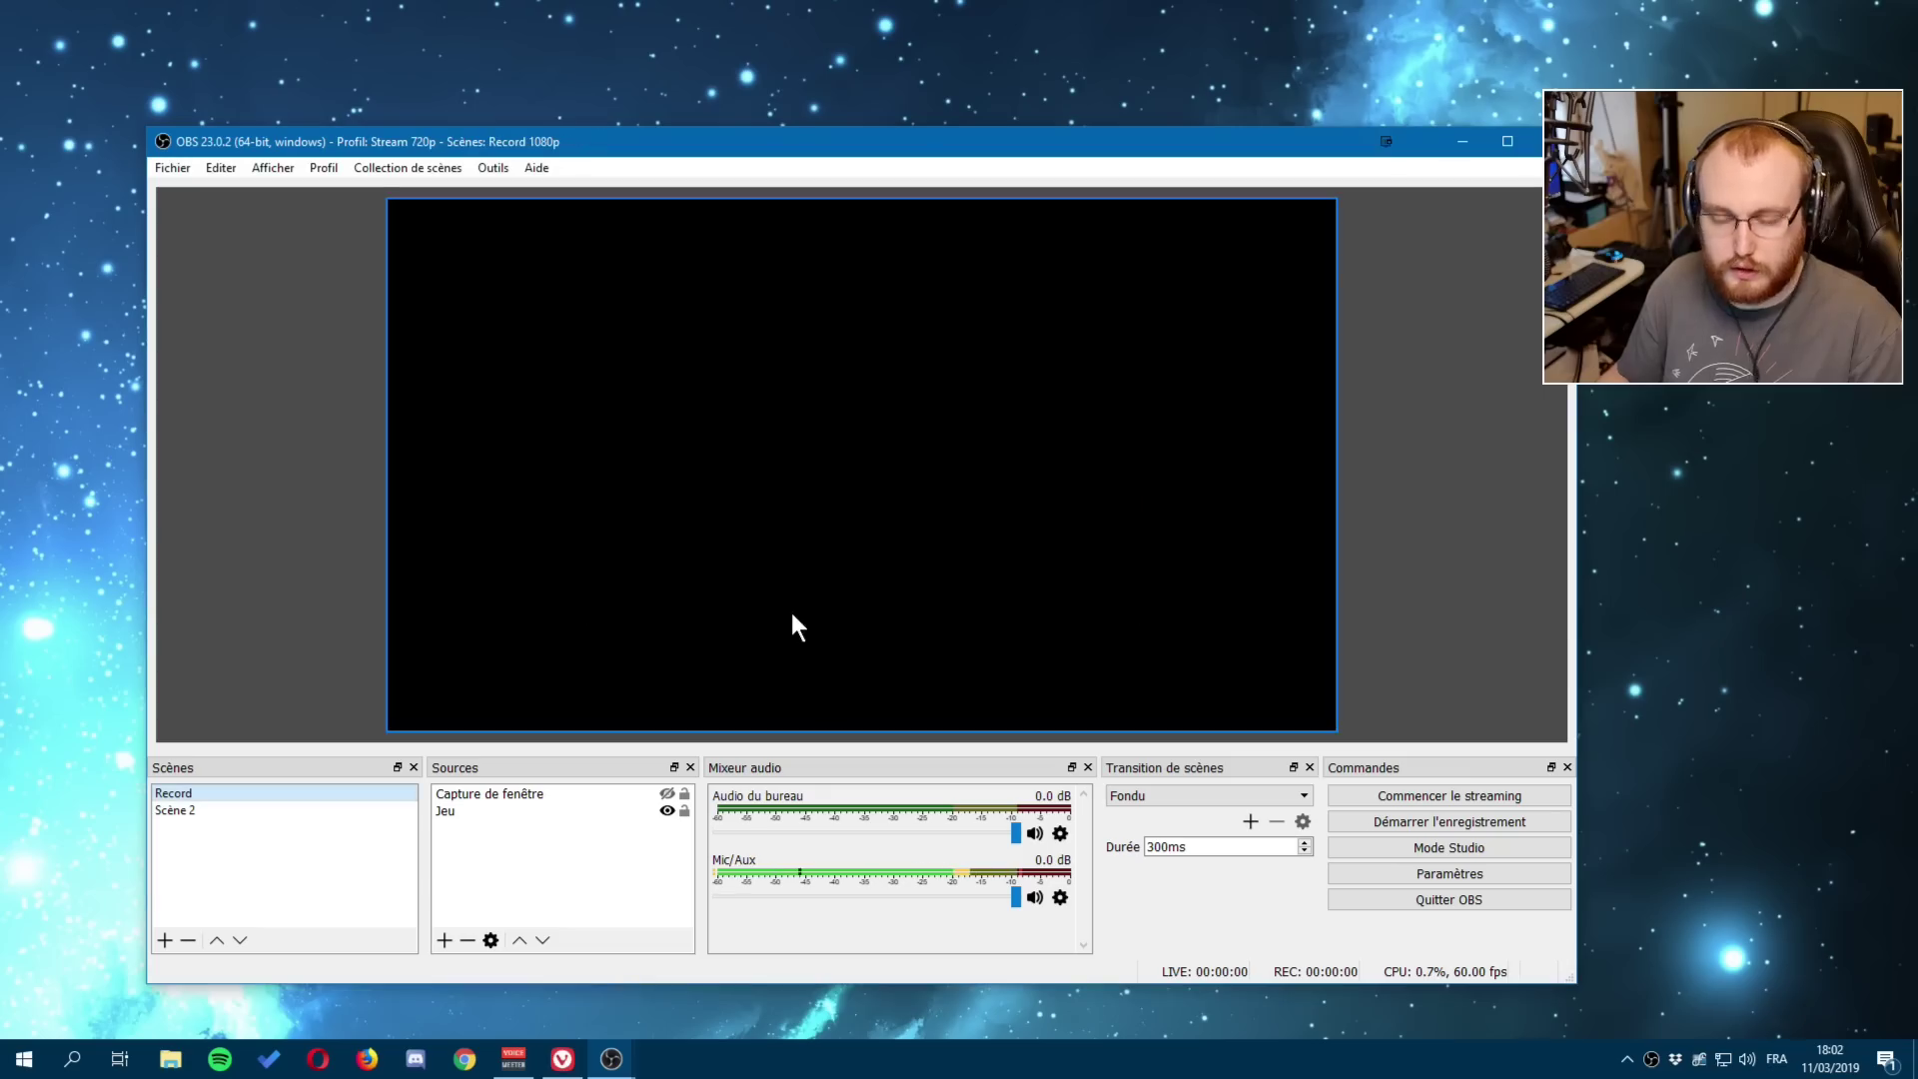
{"action": "left_click", "coordinate": [376, 170]}
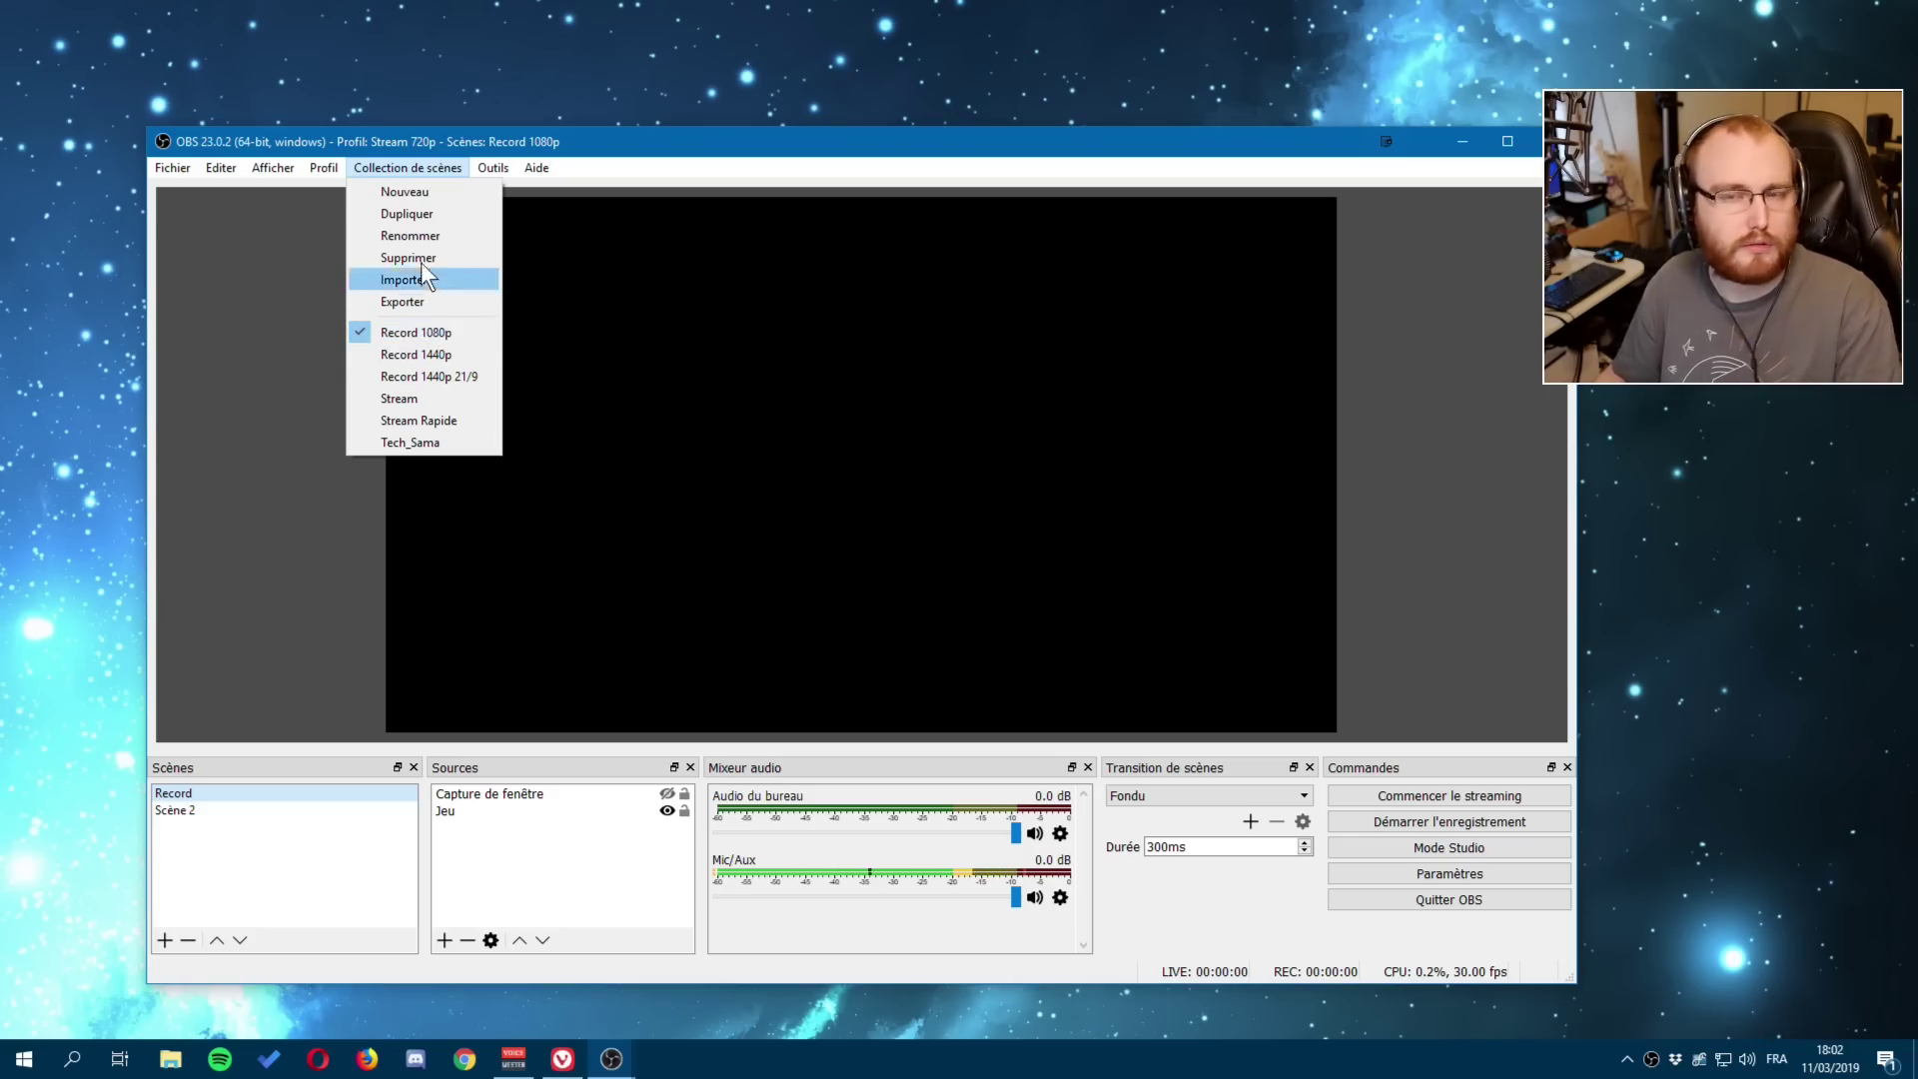
{"action": "left_click", "coordinate": [420, 168]}
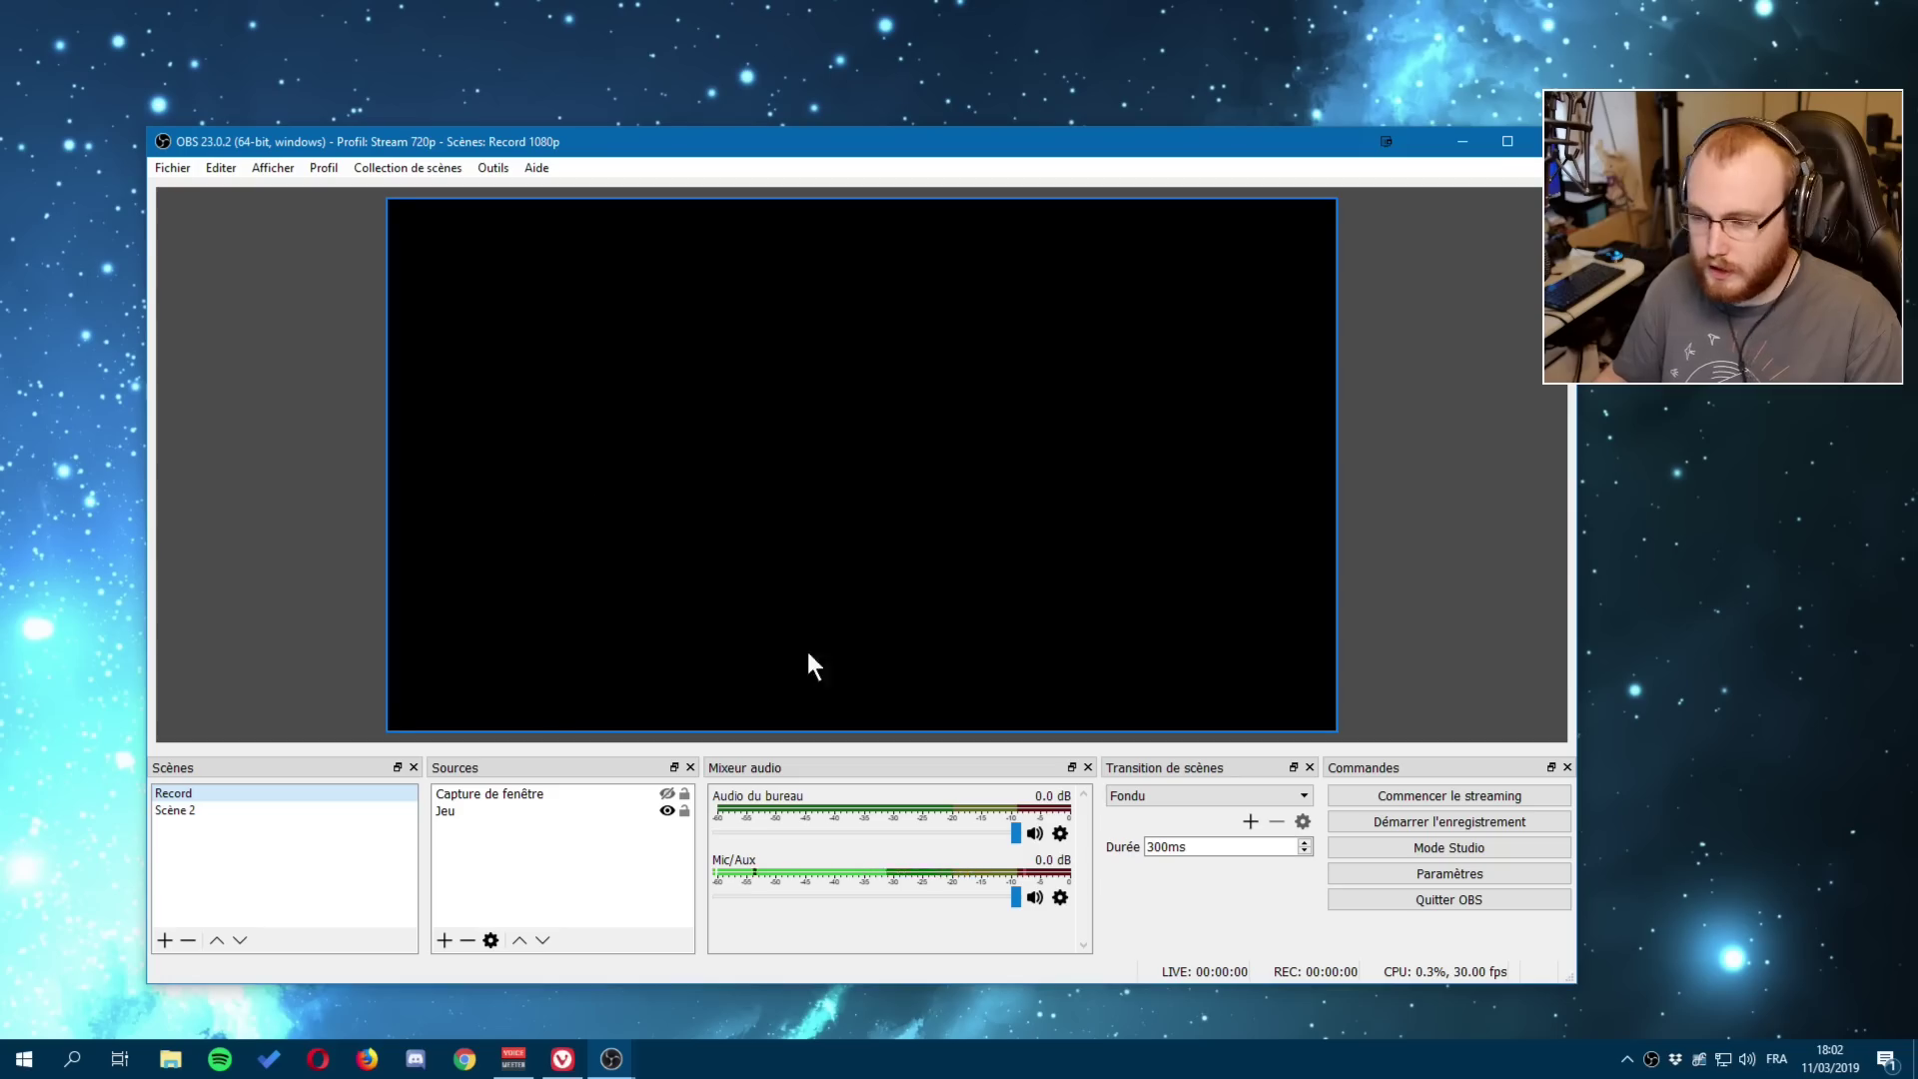
{"action": "left_click", "coordinate": [1389, 873]}
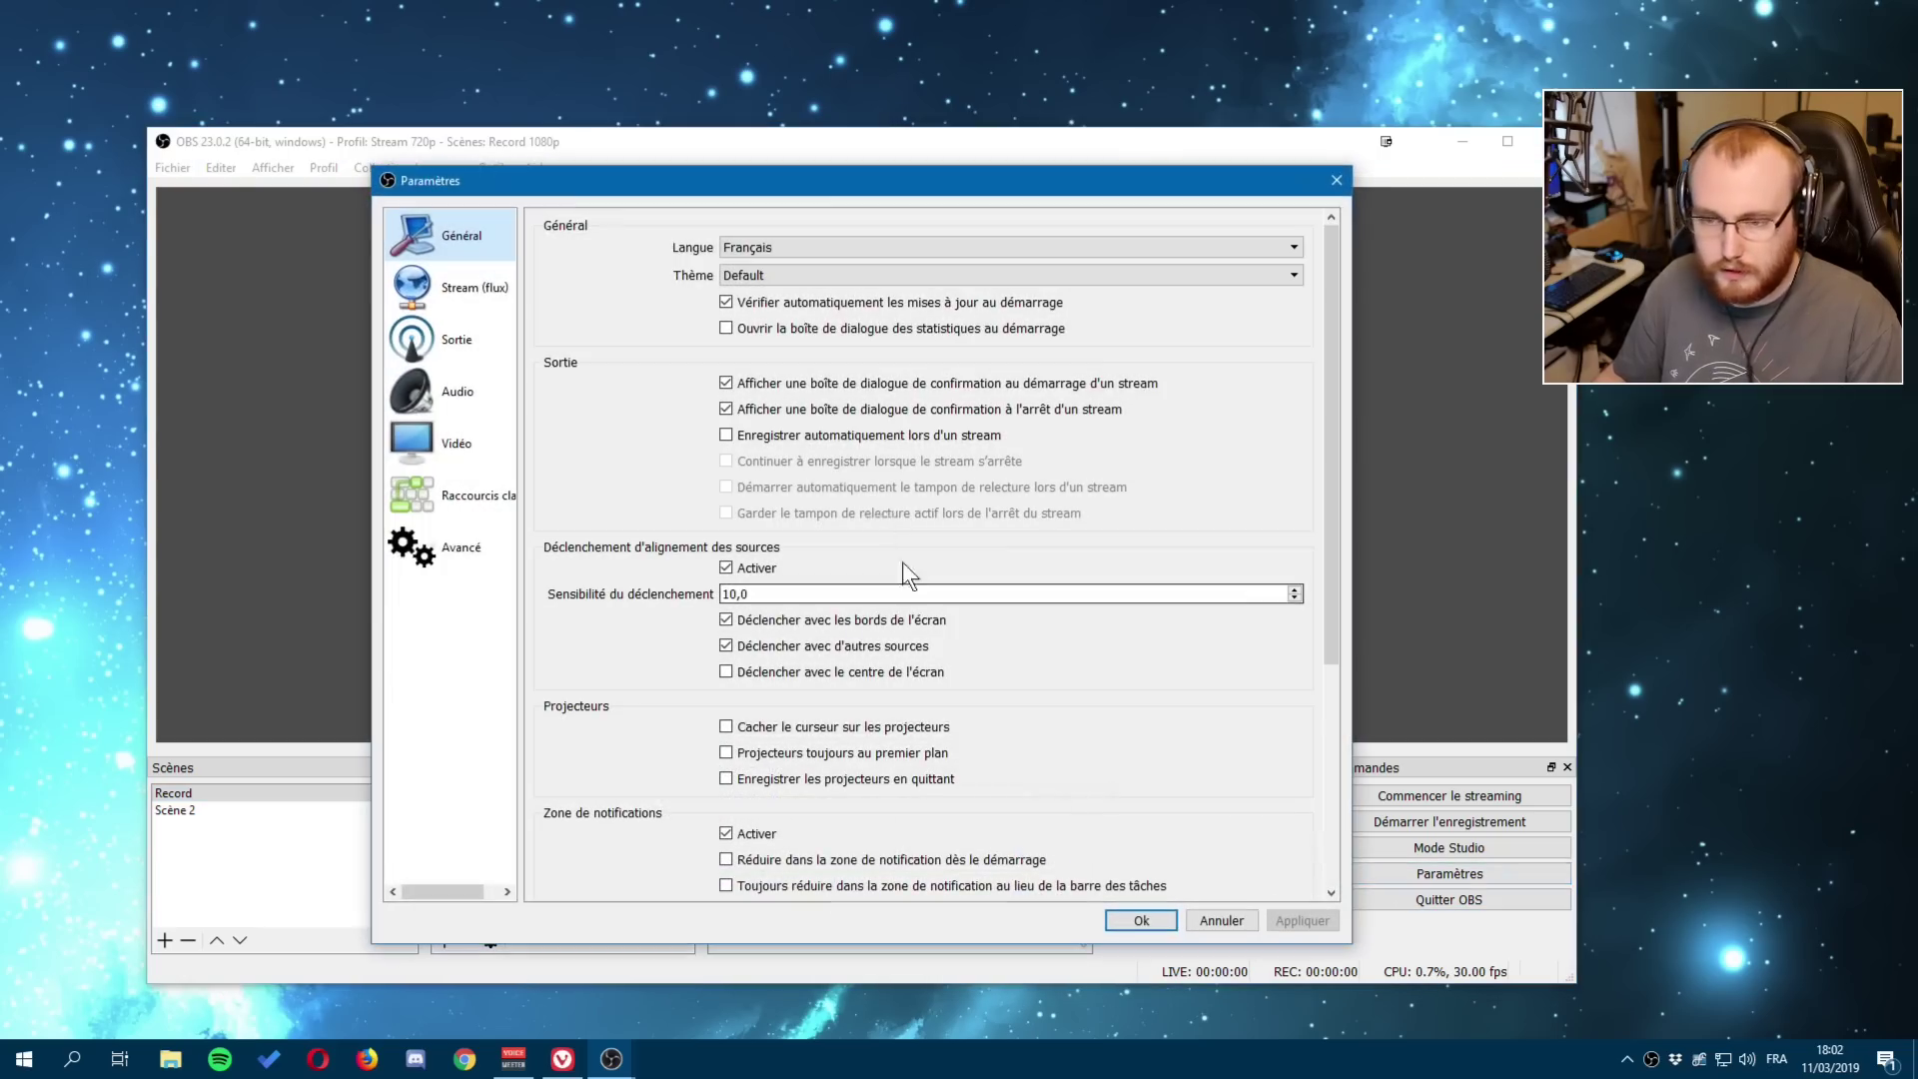
{"action": "left_click_drag", "start_coordinate": [658, 187], "coordinate": [635, 140]}
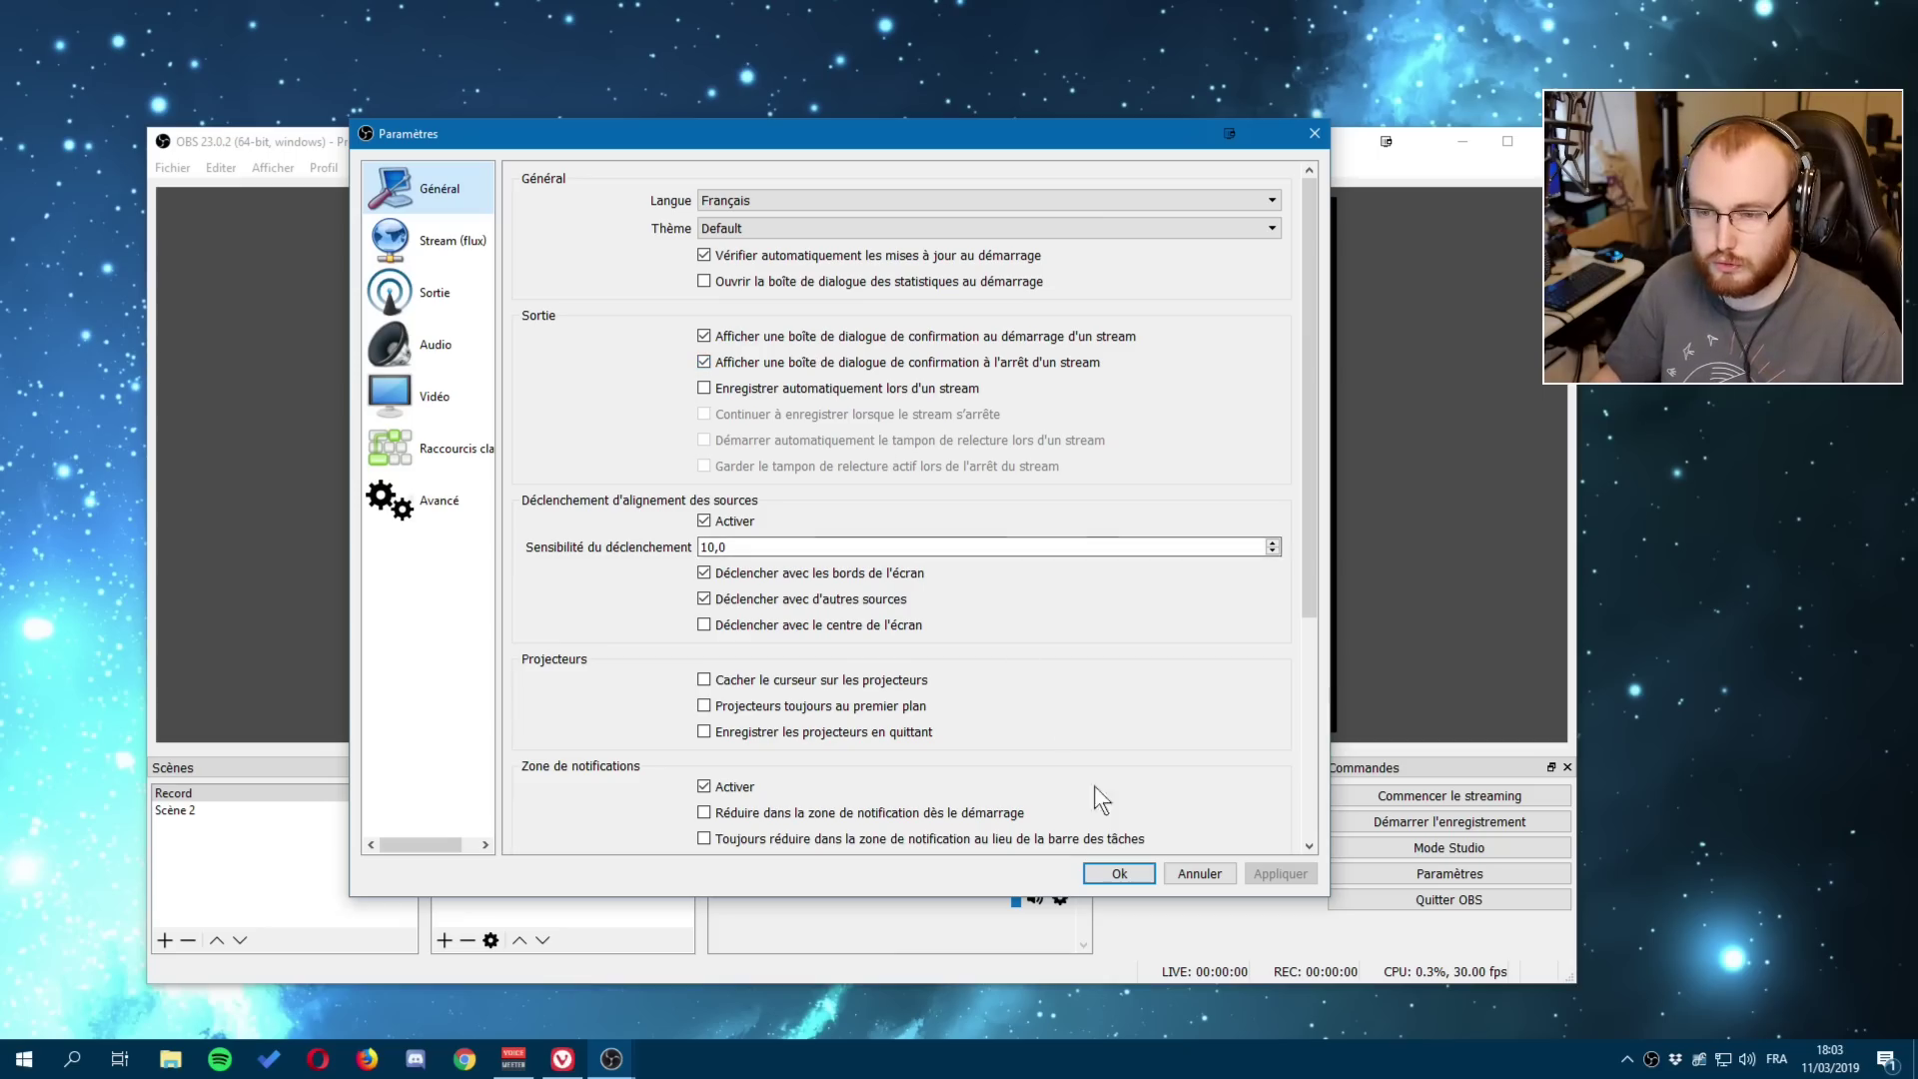
{"action": "left_click", "coordinate": [1133, 872]}
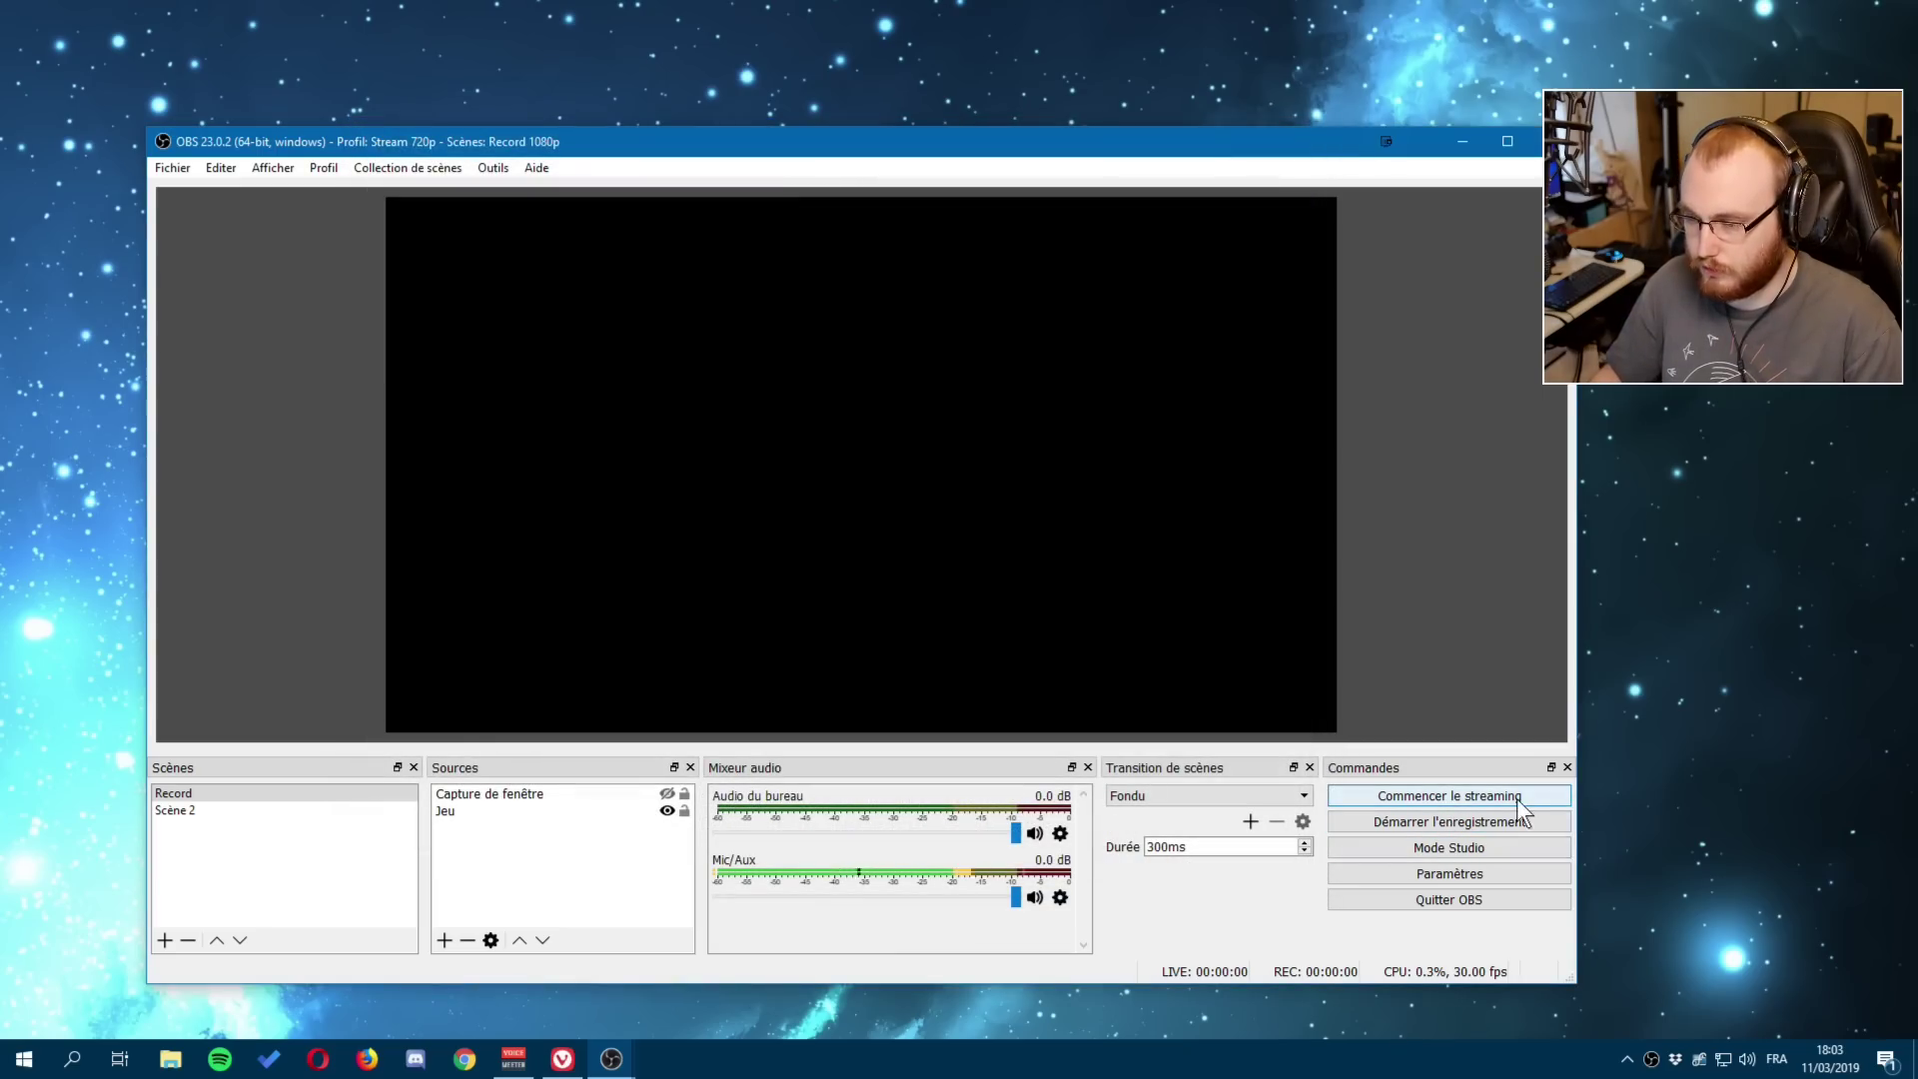
Open the OBS settings on the General page and check the interface language list.
{"action": "left_click", "coordinate": [1456, 869]}
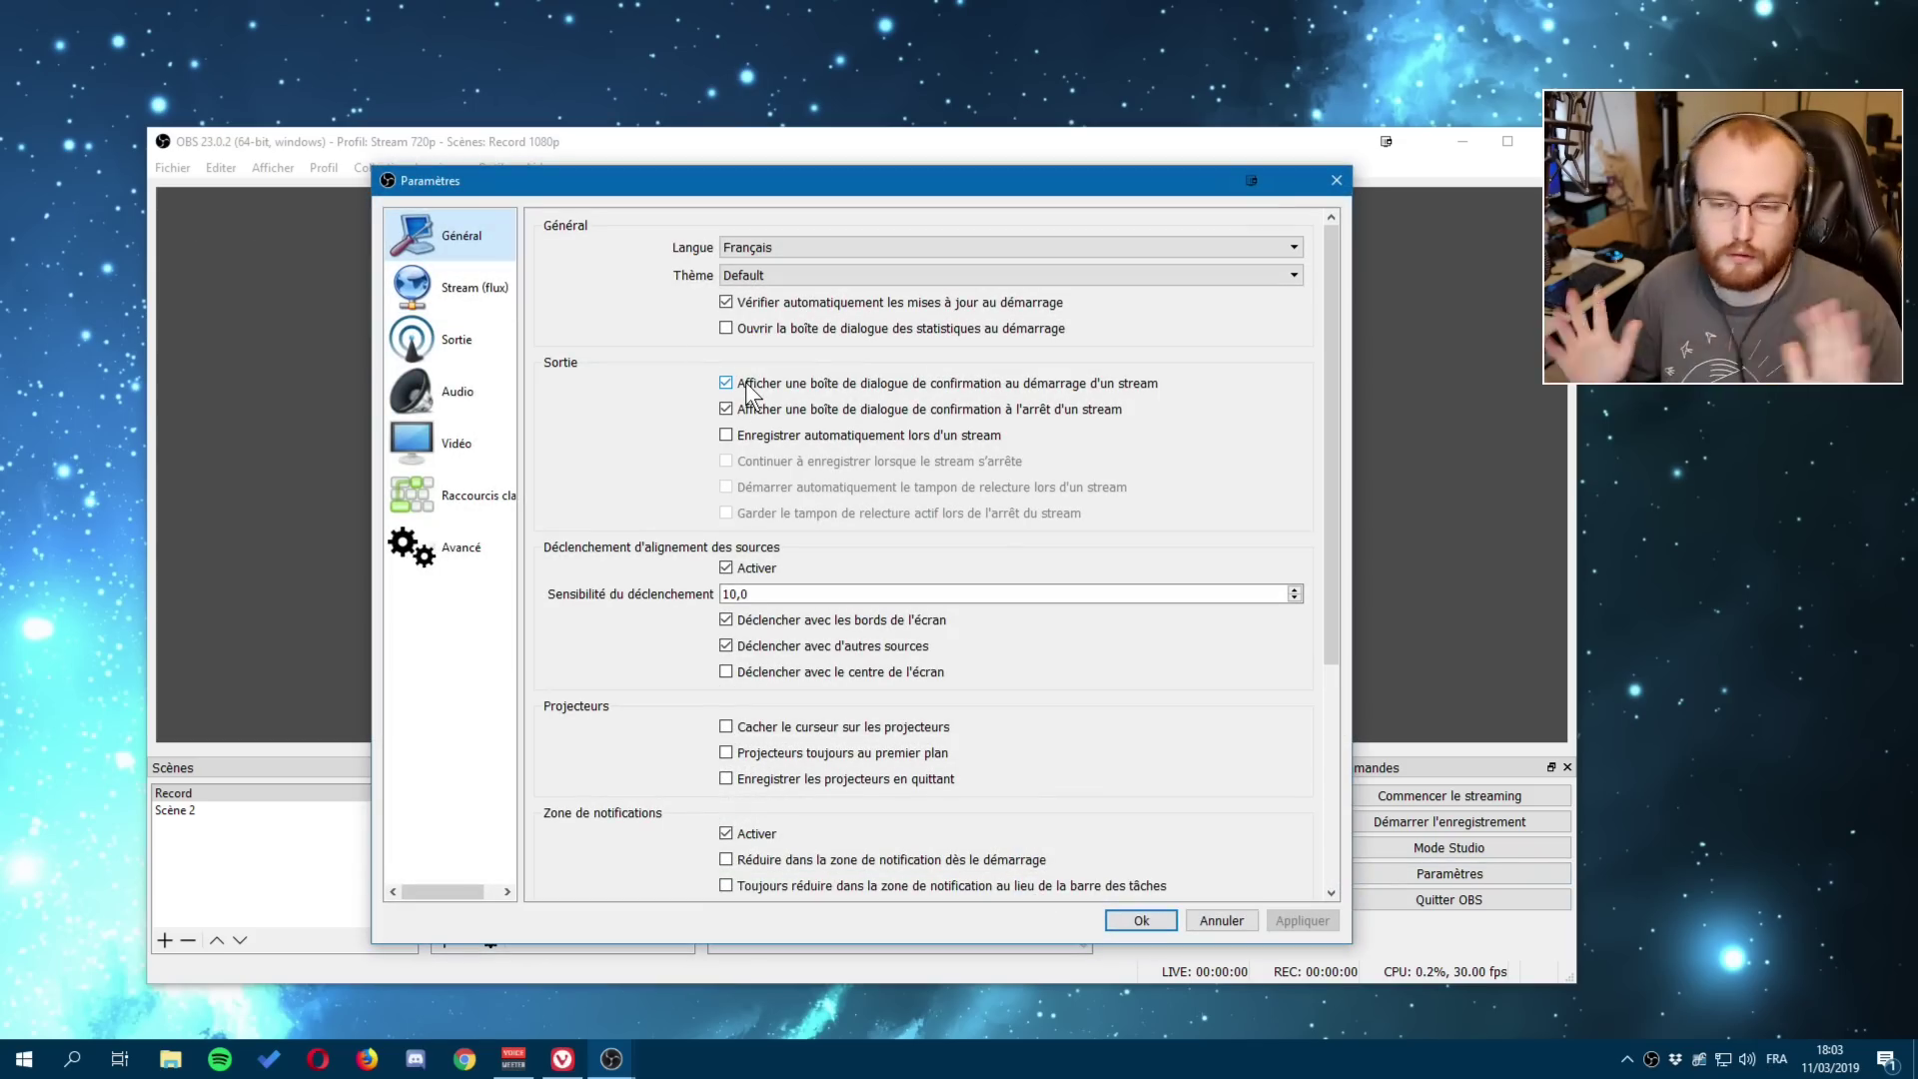
{"action": "left_click", "coordinate": [757, 250]}
{"action": "left_click", "coordinate": [757, 250]}
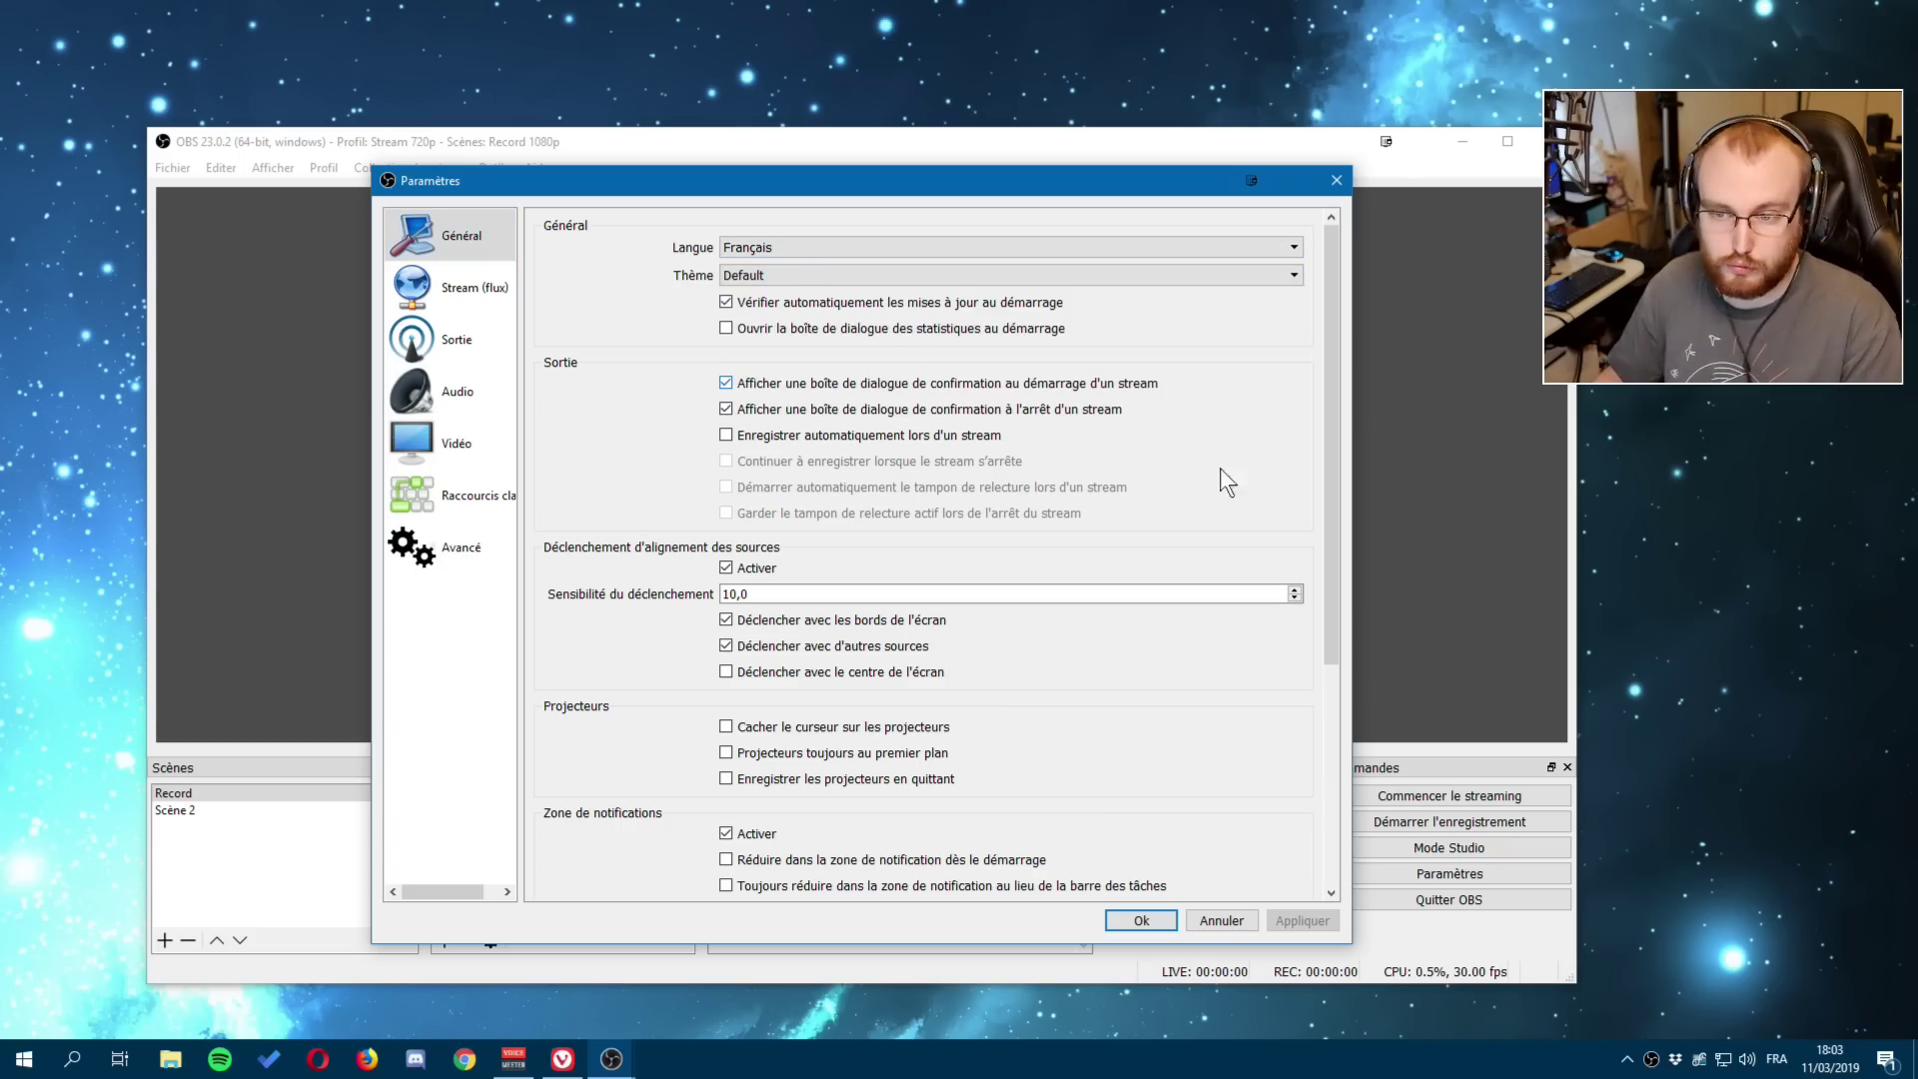
{"action": "left_click_drag", "start_coordinate": [1324, 504], "coordinate": [1361, 339]}
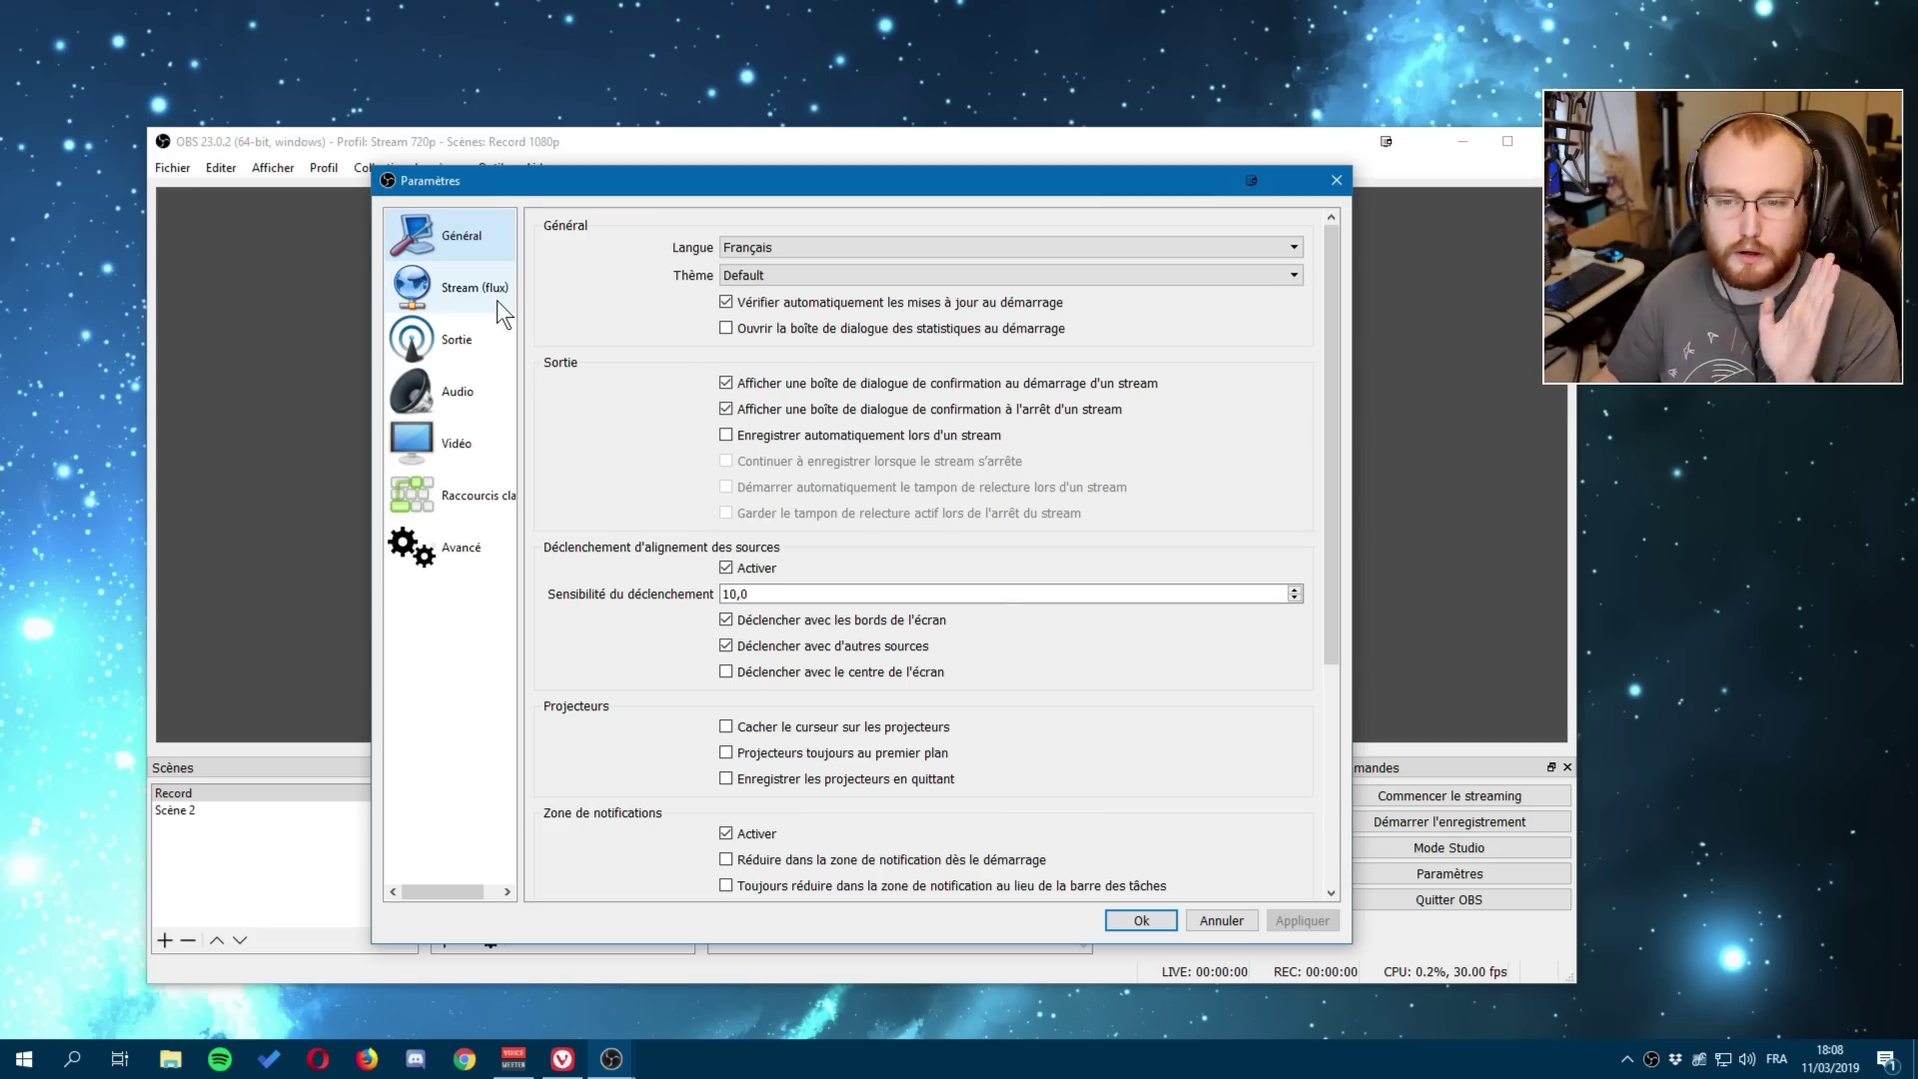
Open the Stream settings, view the optional Twitch account login window and close it without signing in.
{"action": "left_click", "coordinate": [472, 287]}
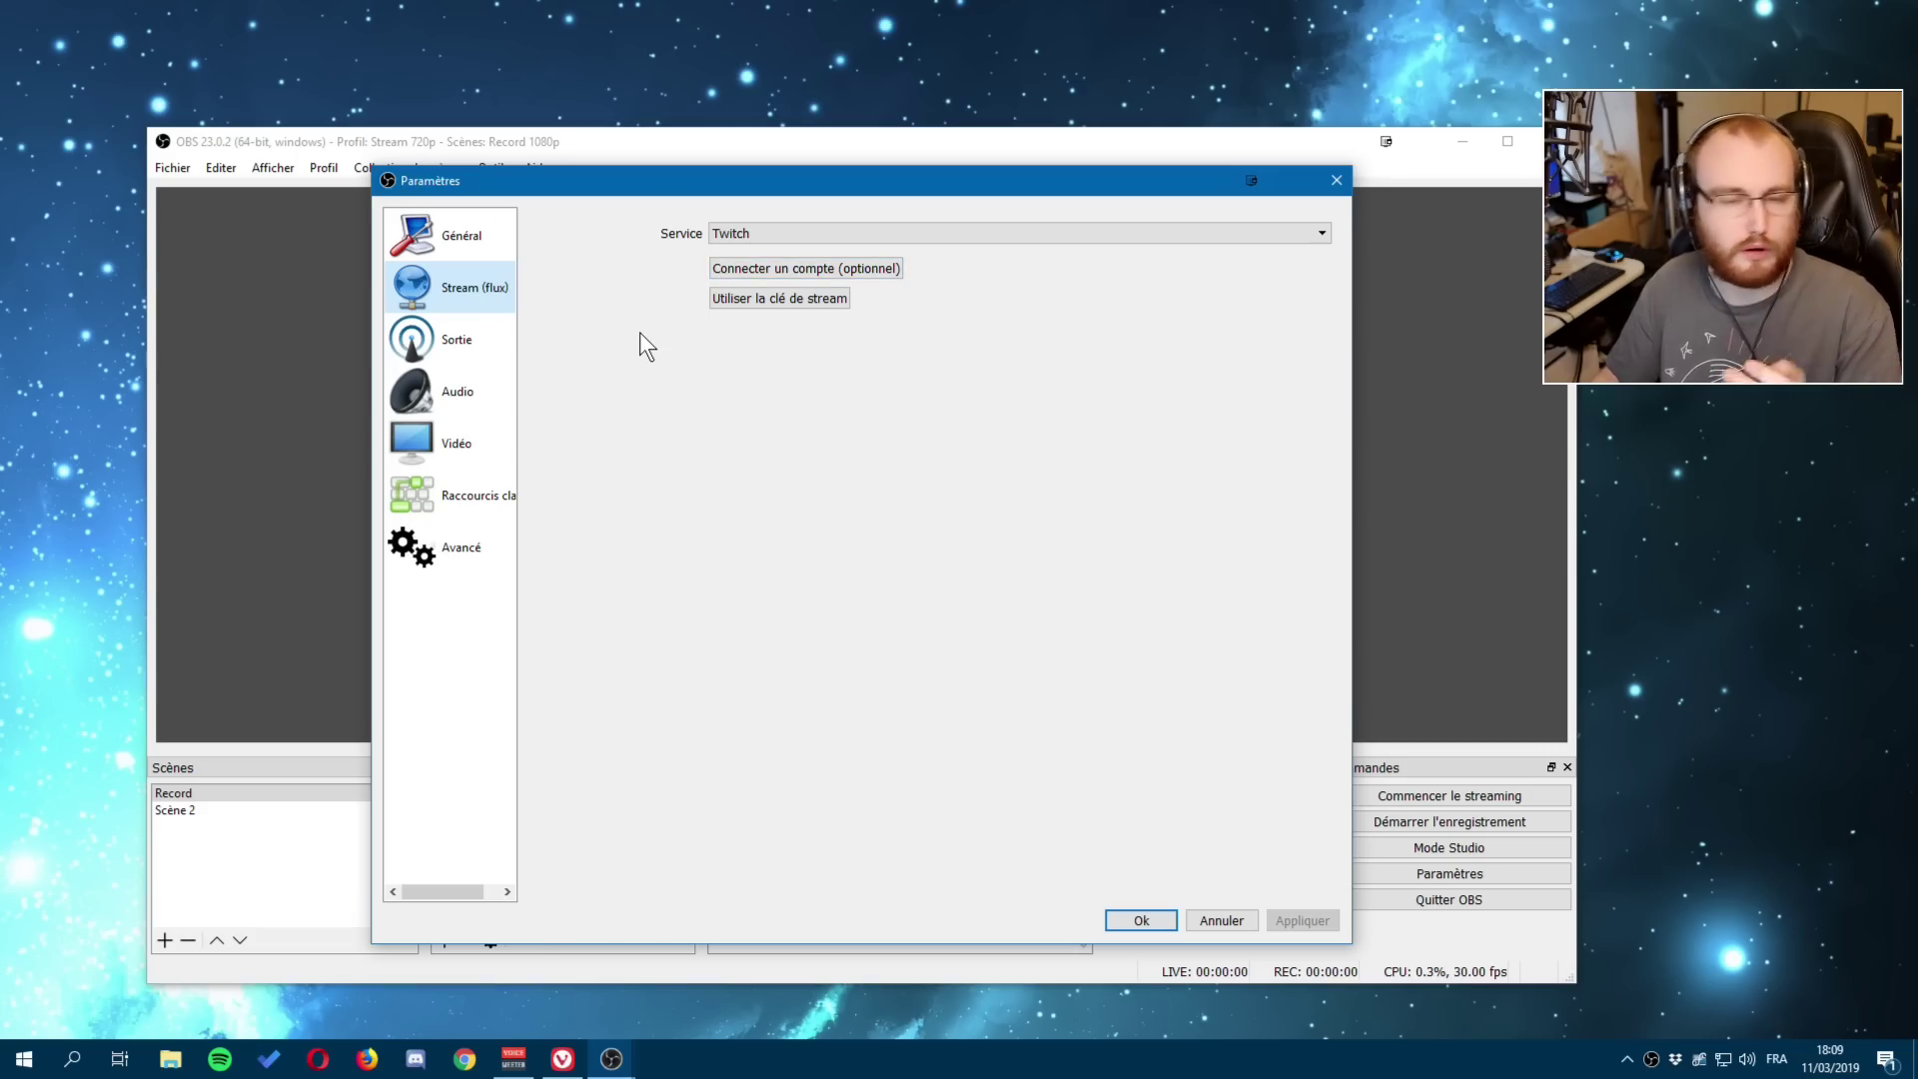
{"action": "left_click", "coordinate": [741, 269]}
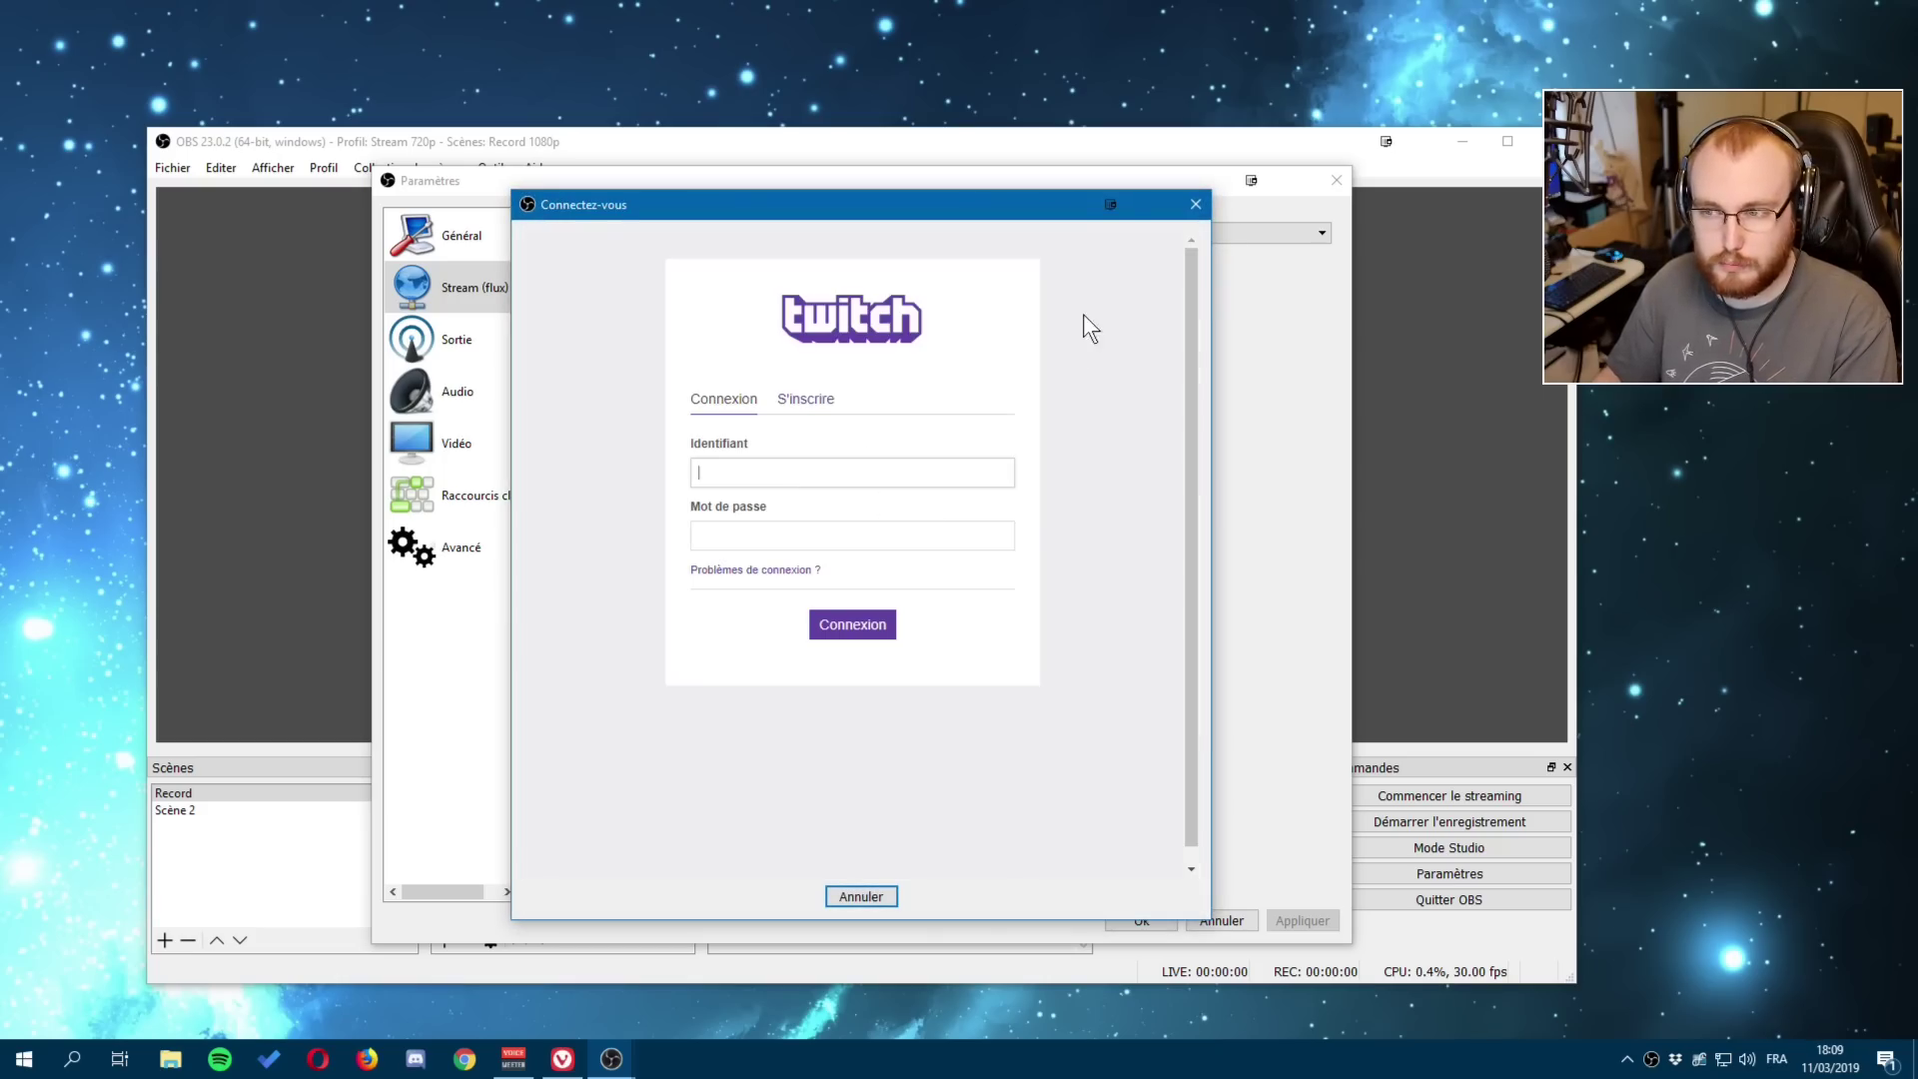
{"action": "left_click", "coordinate": [1195, 207]}
Try YouTube / YouTube Gaming as the streaming service and check its stream key field.
{"action": "left_click", "coordinate": [751, 231]}
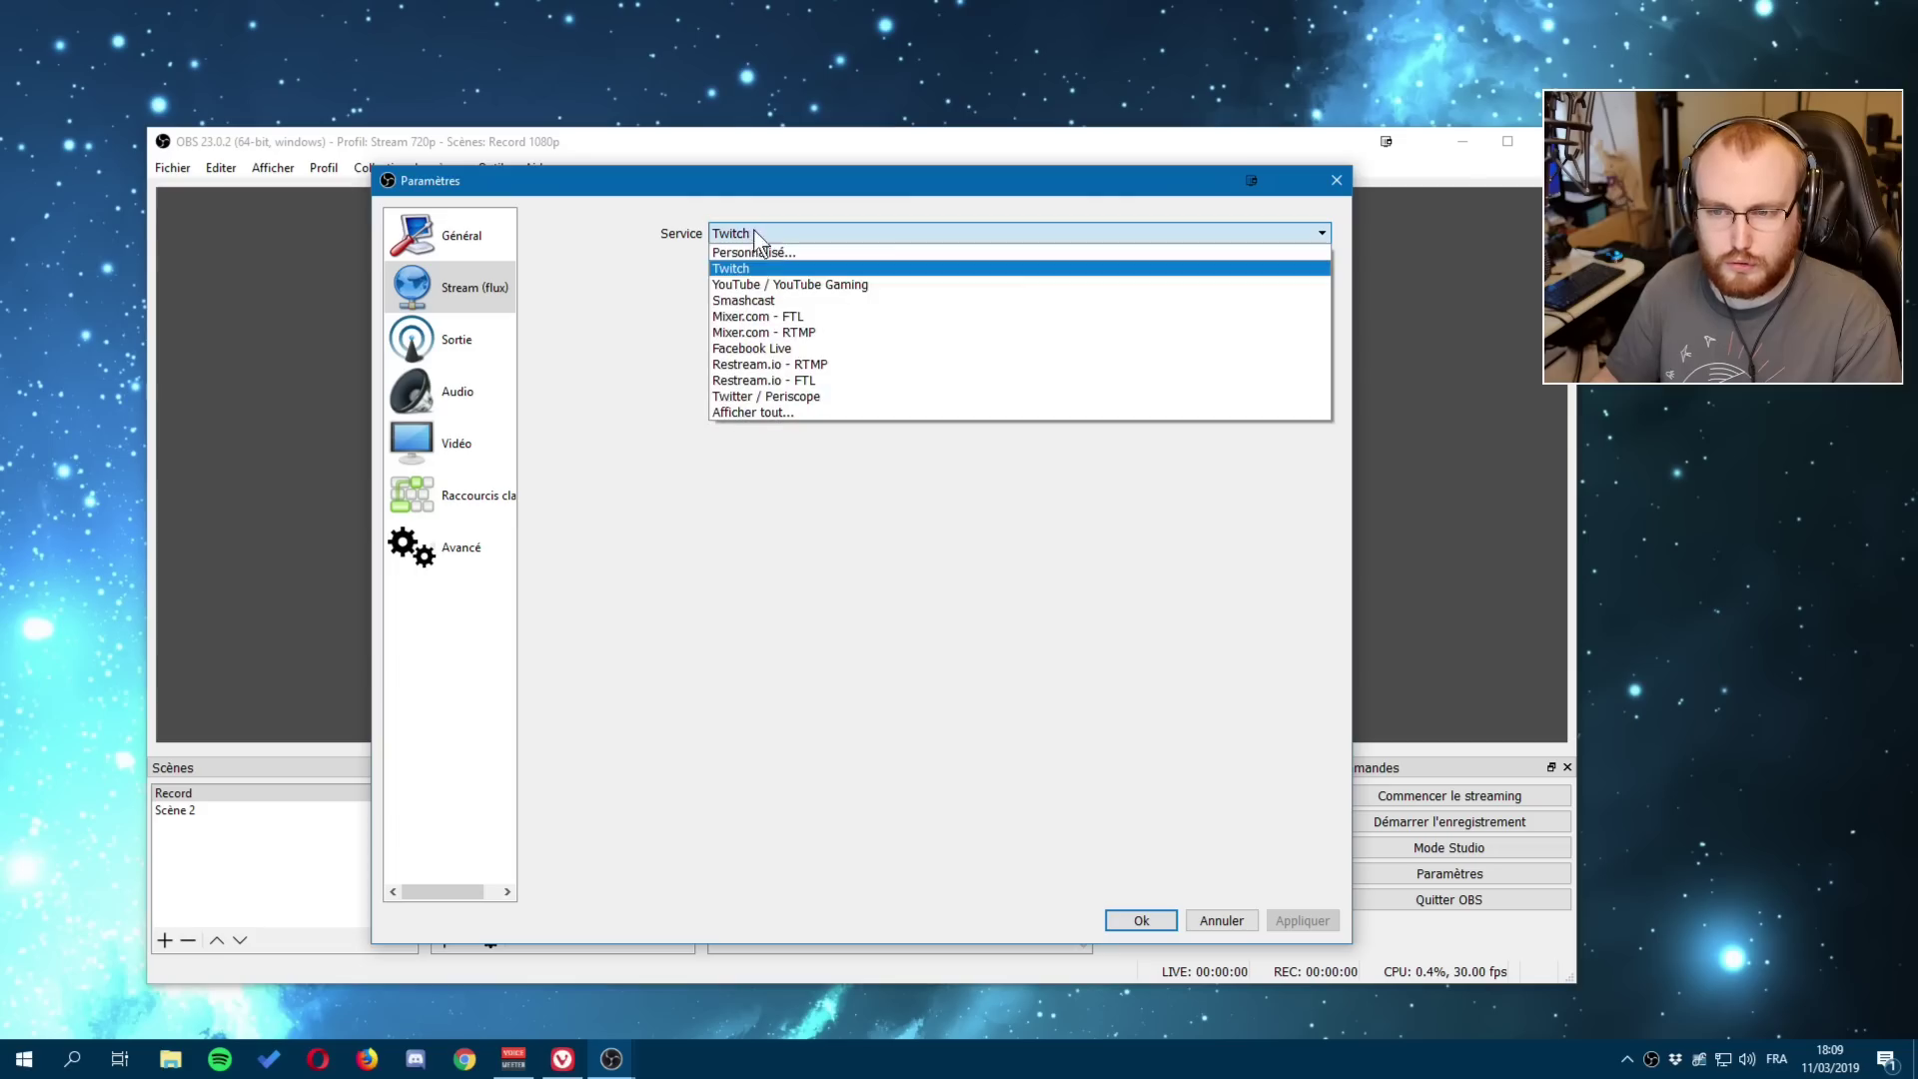
{"action": "left_click", "coordinate": [763, 283]}
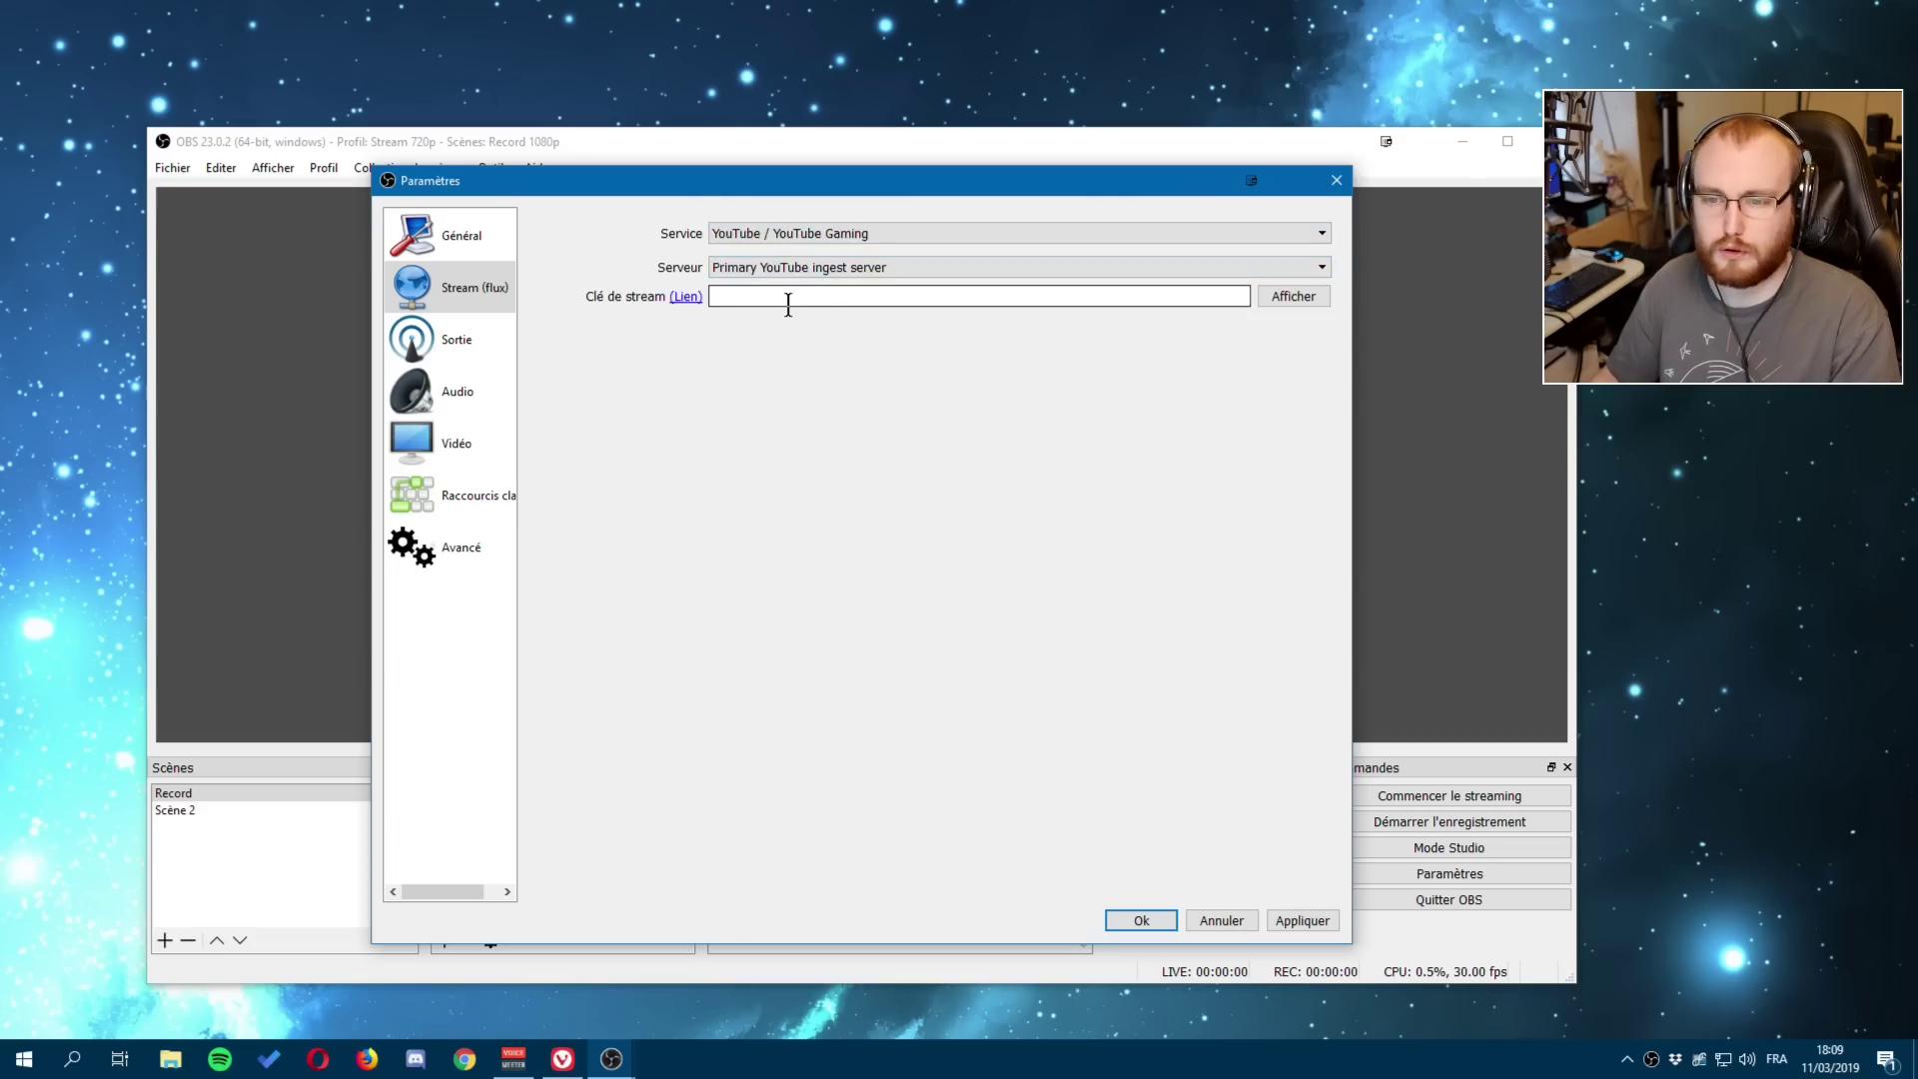
{"action": "left_click", "coordinate": [781, 306]}
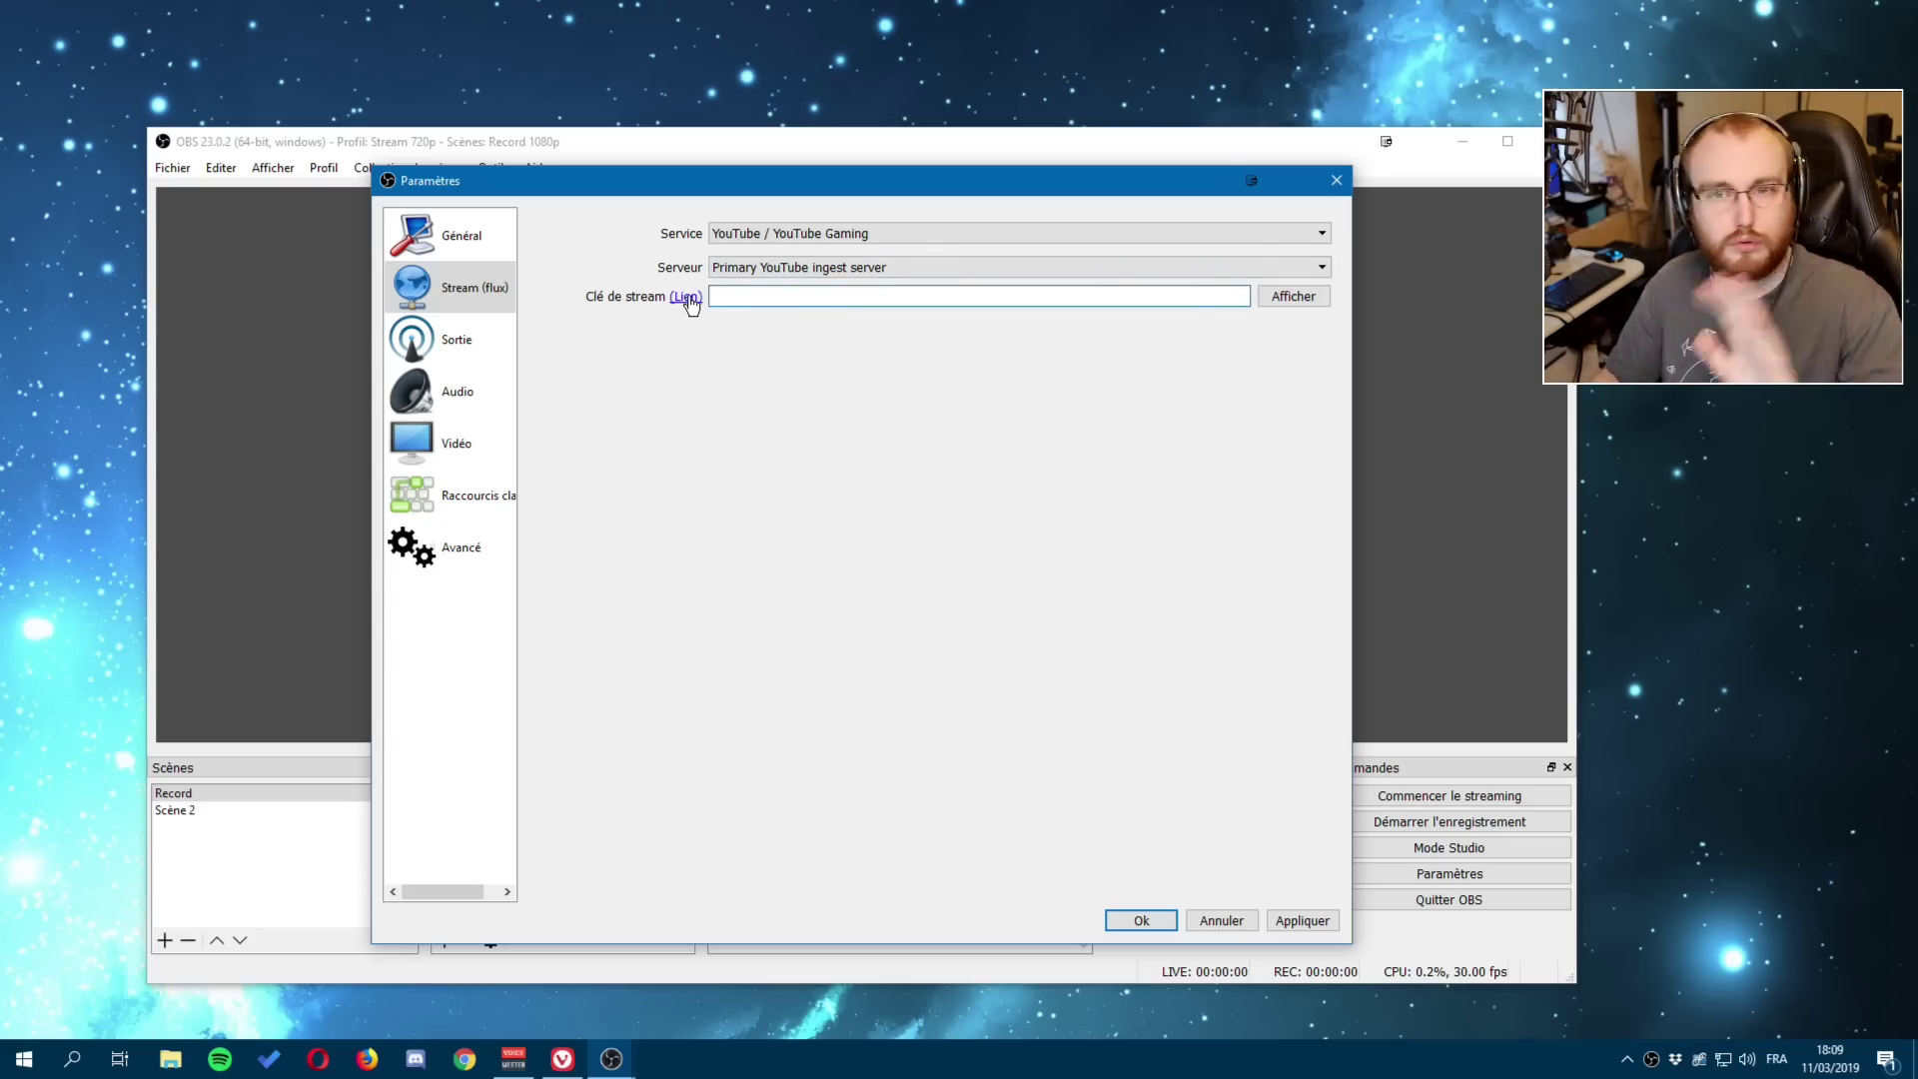
Try Mixer.com - FTL as the streaming service, view its account login window, and switch the service back to Twitch.
{"action": "left_click", "coordinate": [771, 236]}
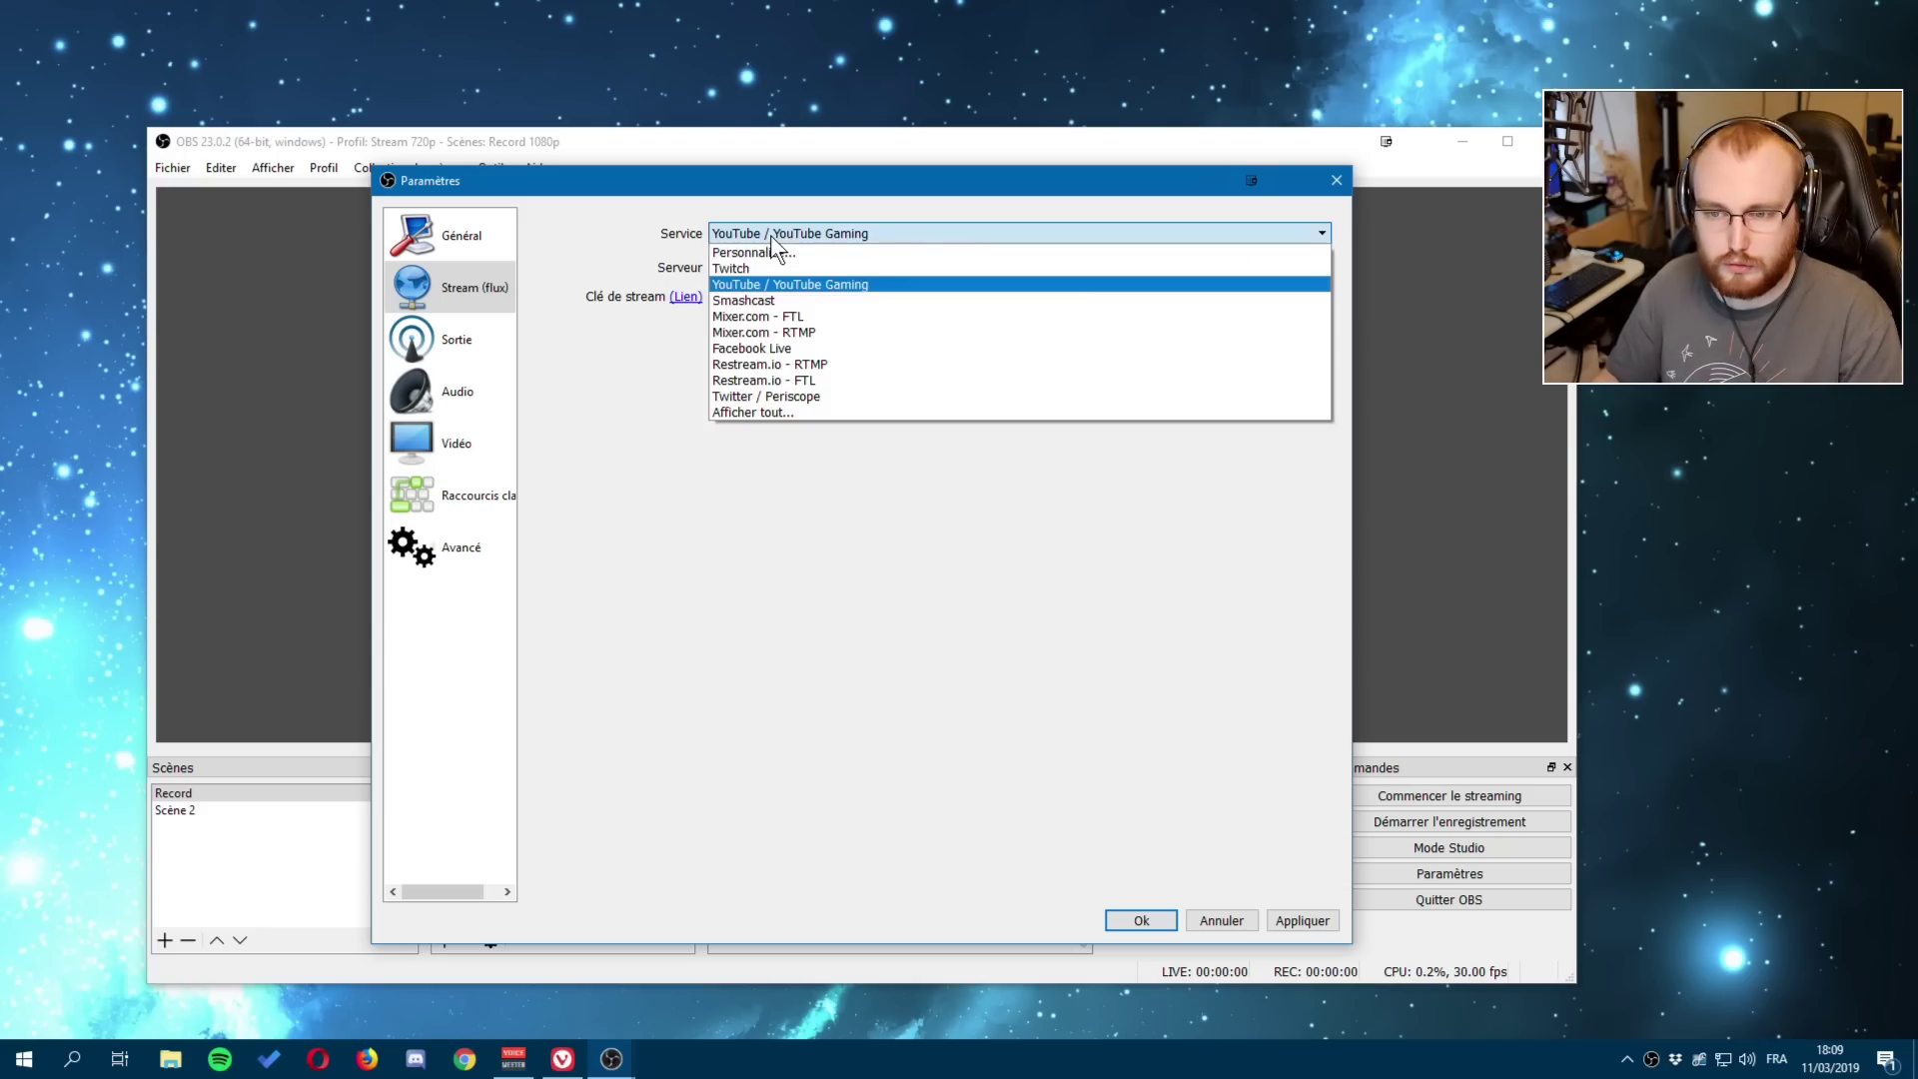
{"action": "left_click", "coordinate": [770, 317]}
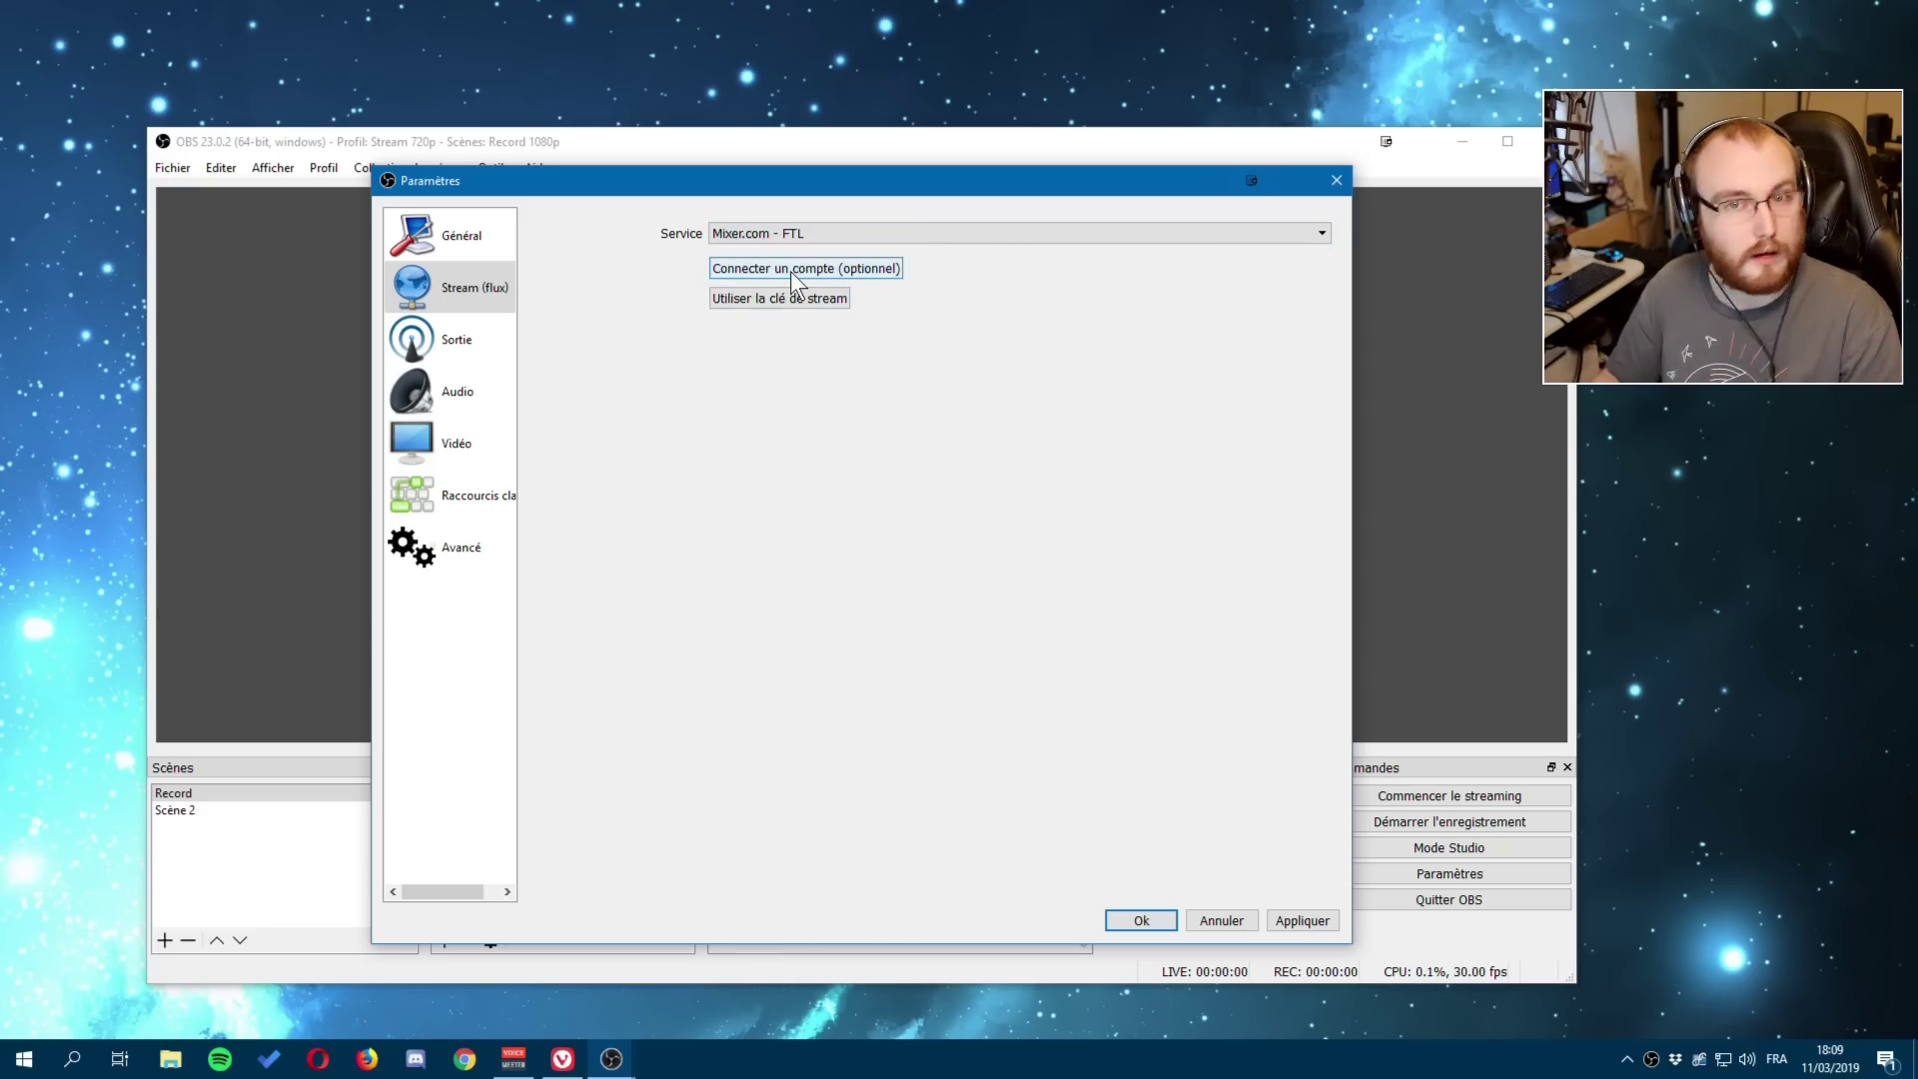
{"action": "left_click", "coordinate": [791, 271]}
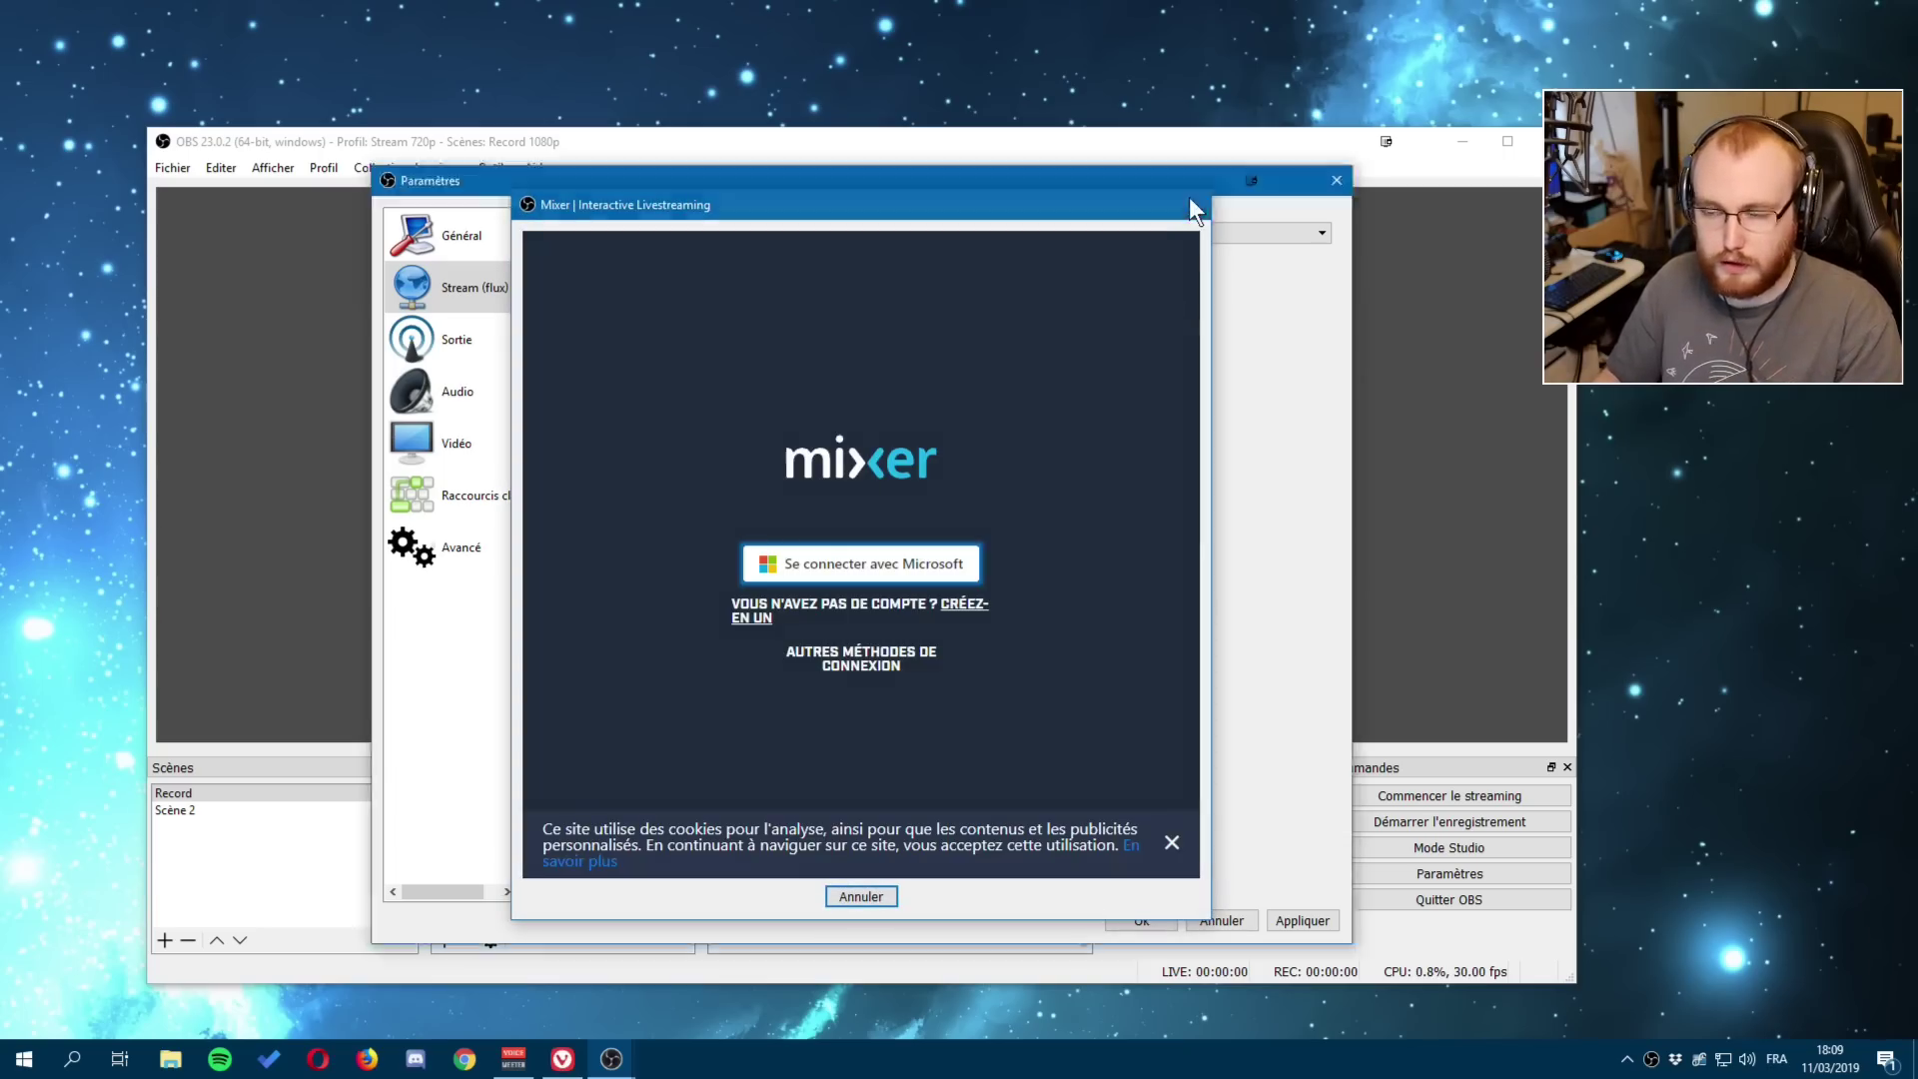
{"action": "left_click", "coordinate": [1190, 200]}
{"action": "left_click", "coordinate": [741, 234]}
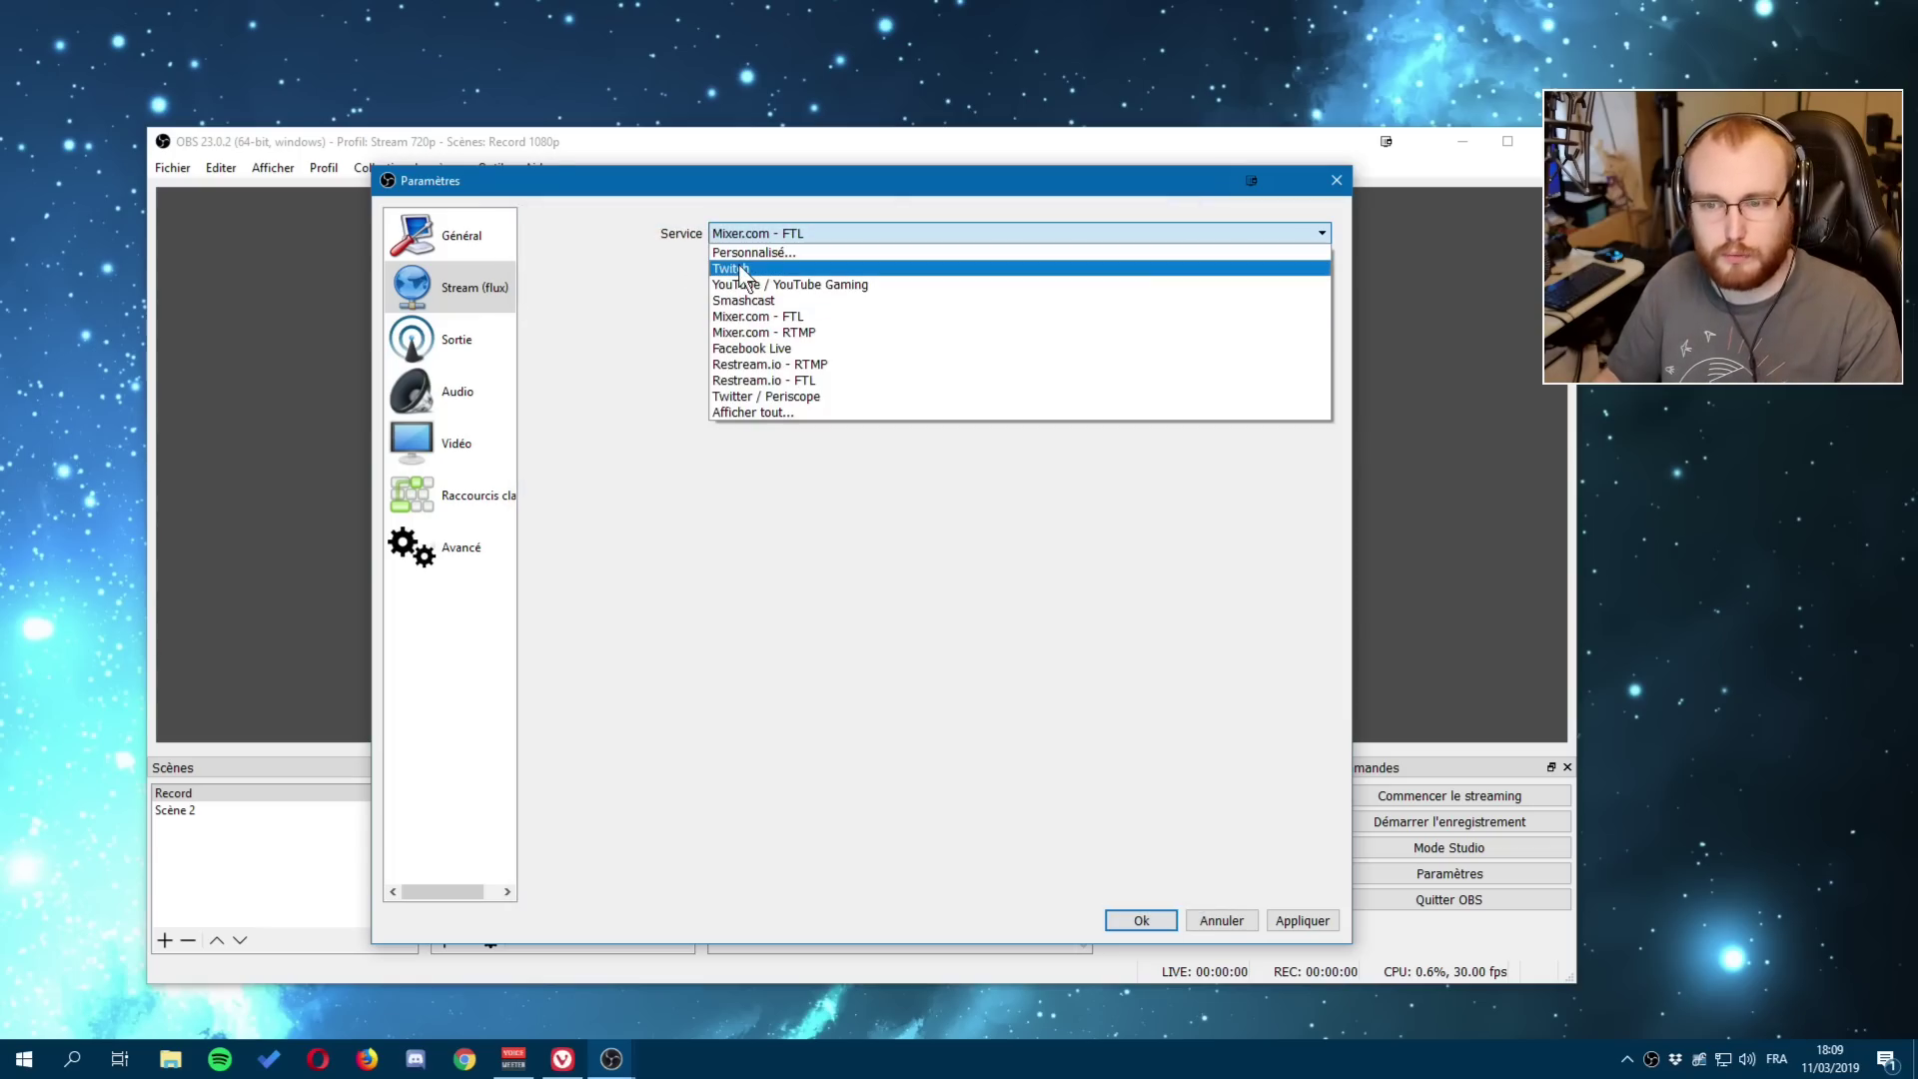
{"action": "left_click", "coordinate": [739, 268]}
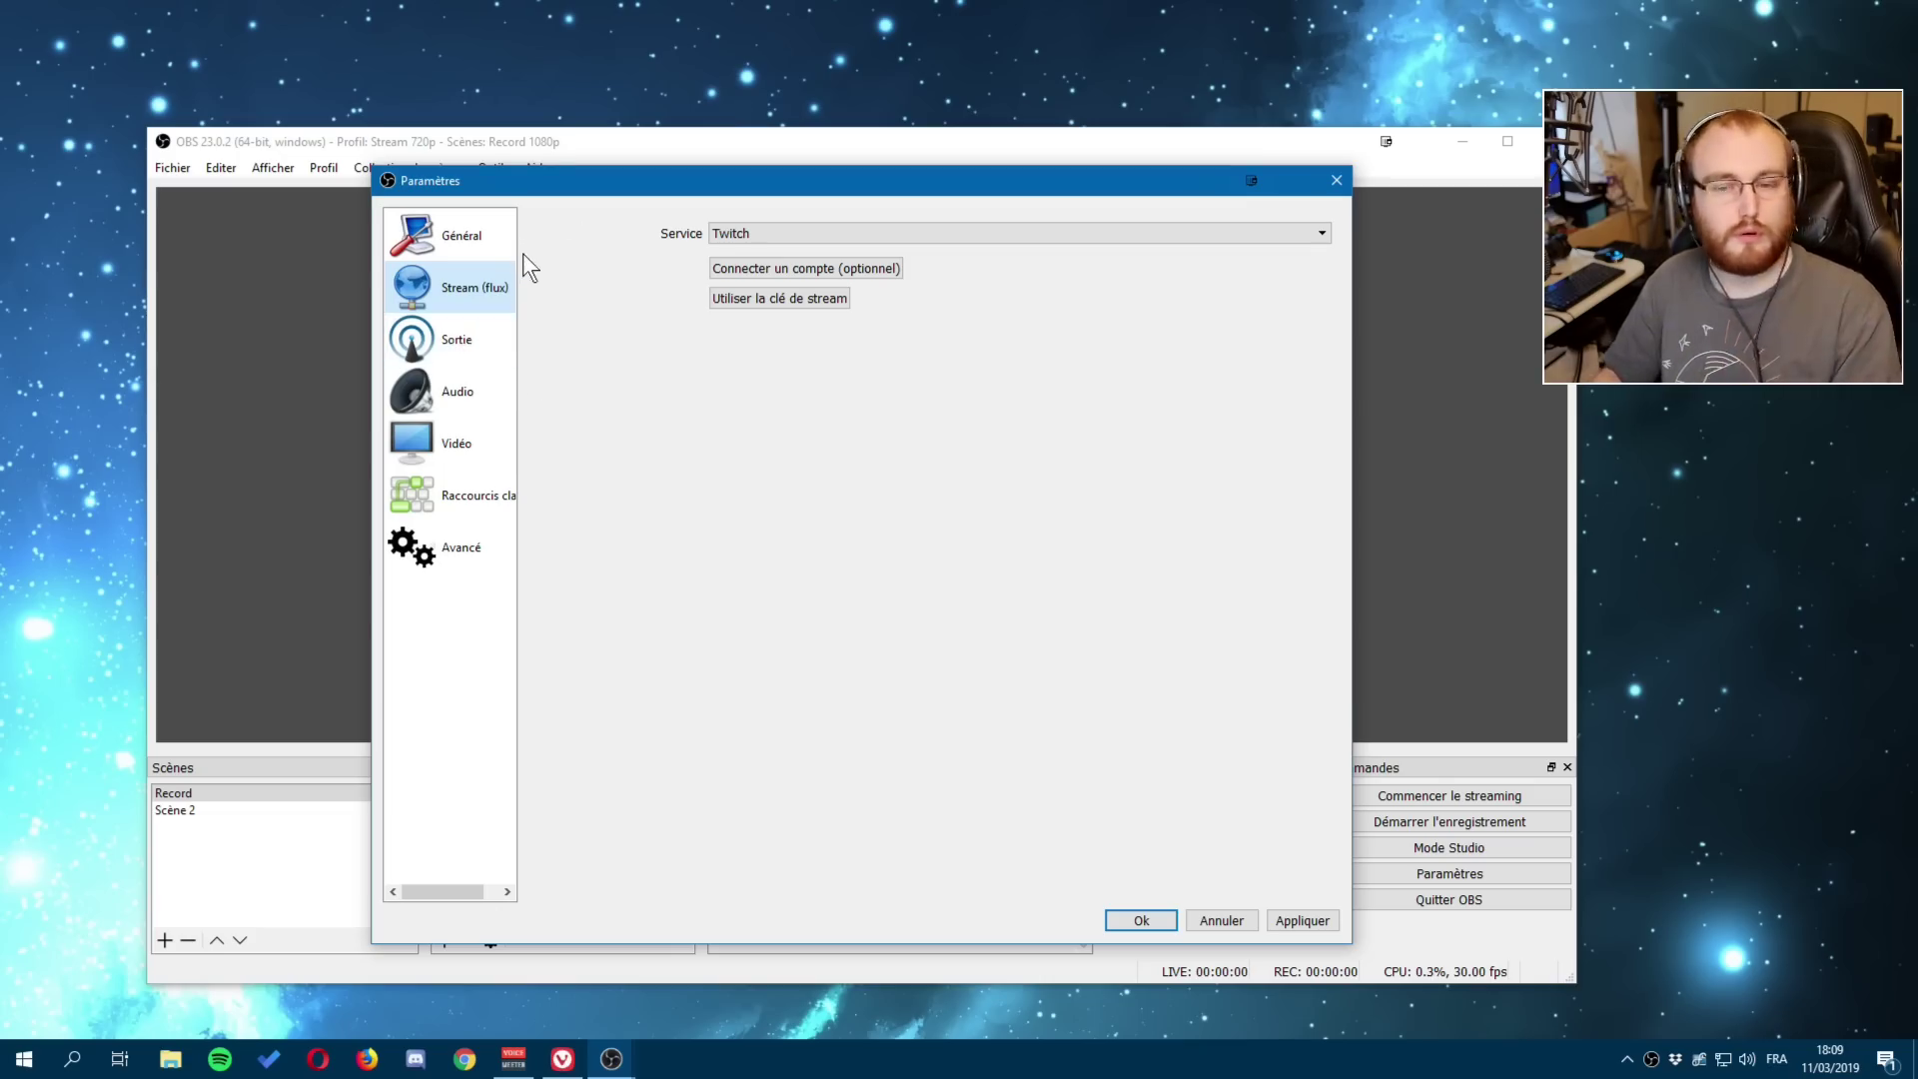
Look over the Video settings for the canvas resolution, output resolution and frame rate.
{"action": "left_click", "coordinate": [449, 348]}
{"action": "left_click", "coordinate": [443, 435]}
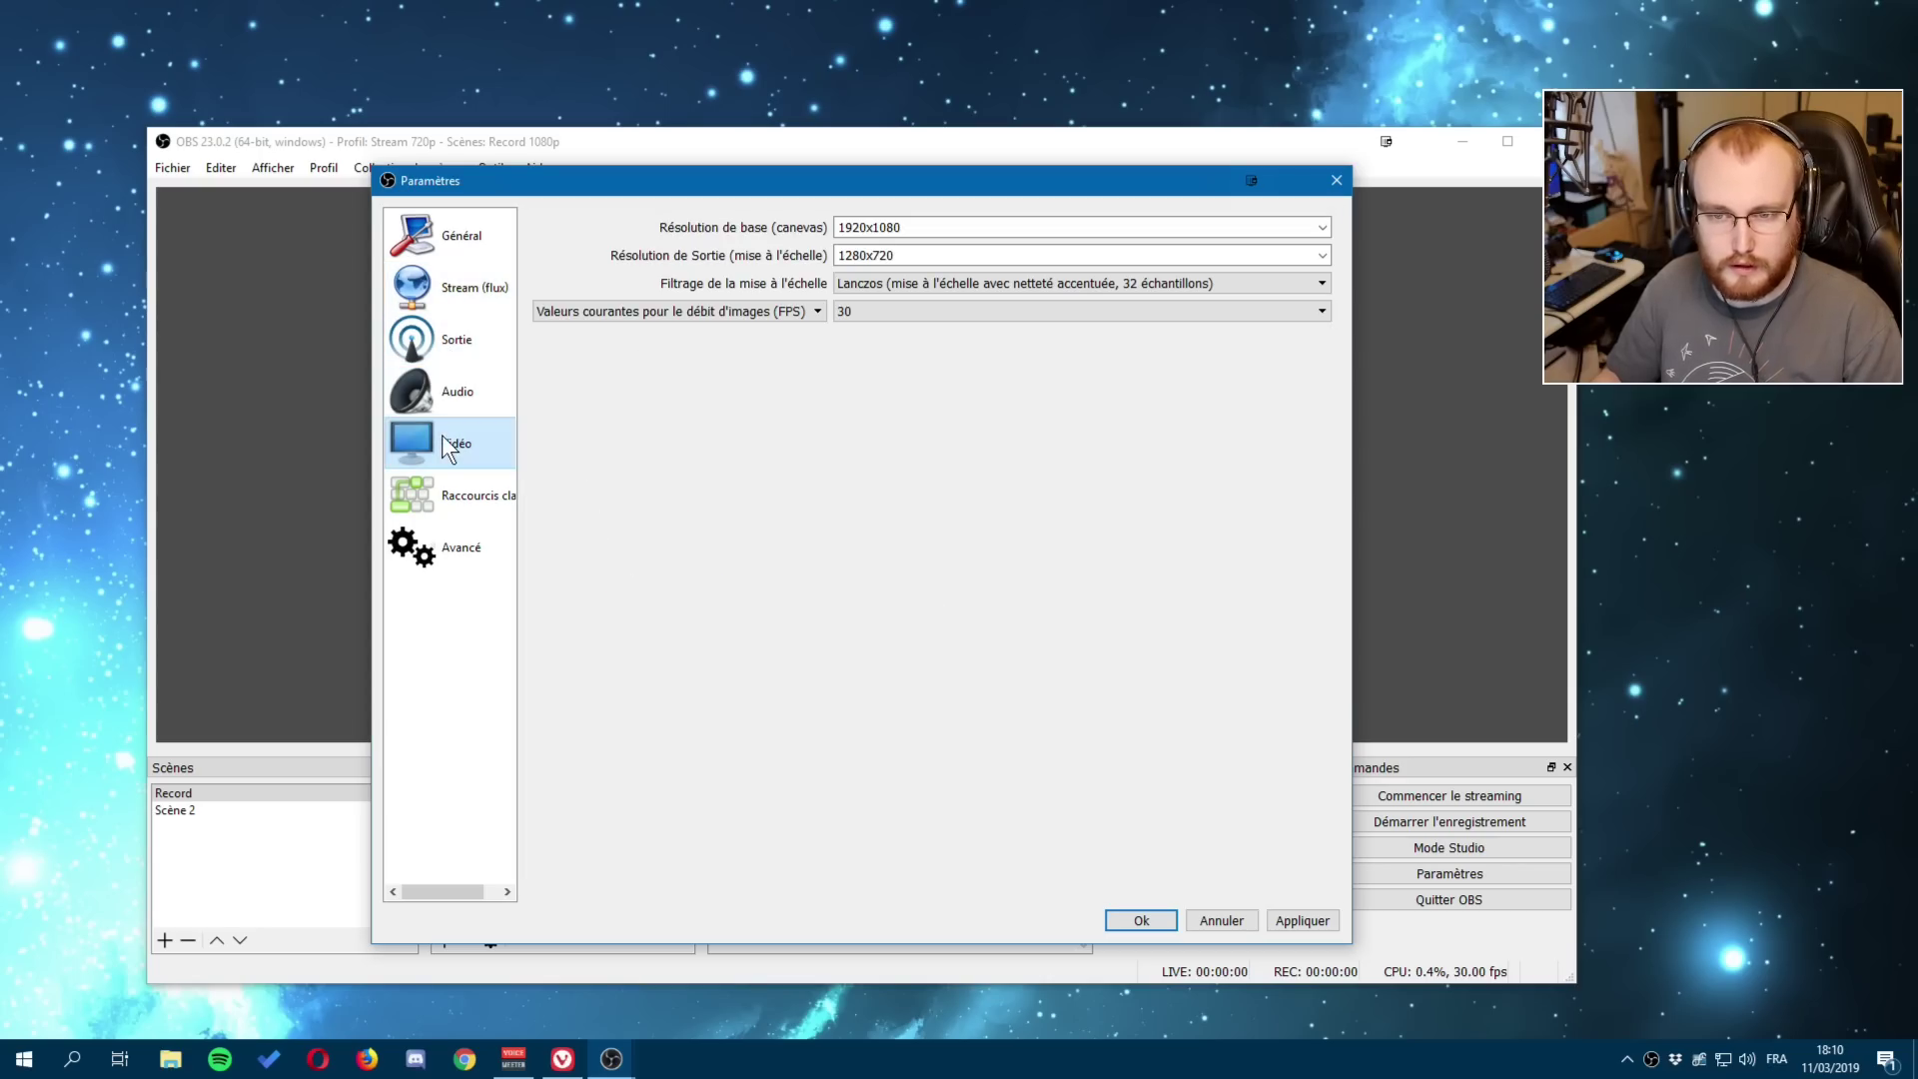
Check the simple streaming bitrate in the Output settings and change the output mode to Avancé.
{"action": "left_click", "coordinate": [448, 345]}
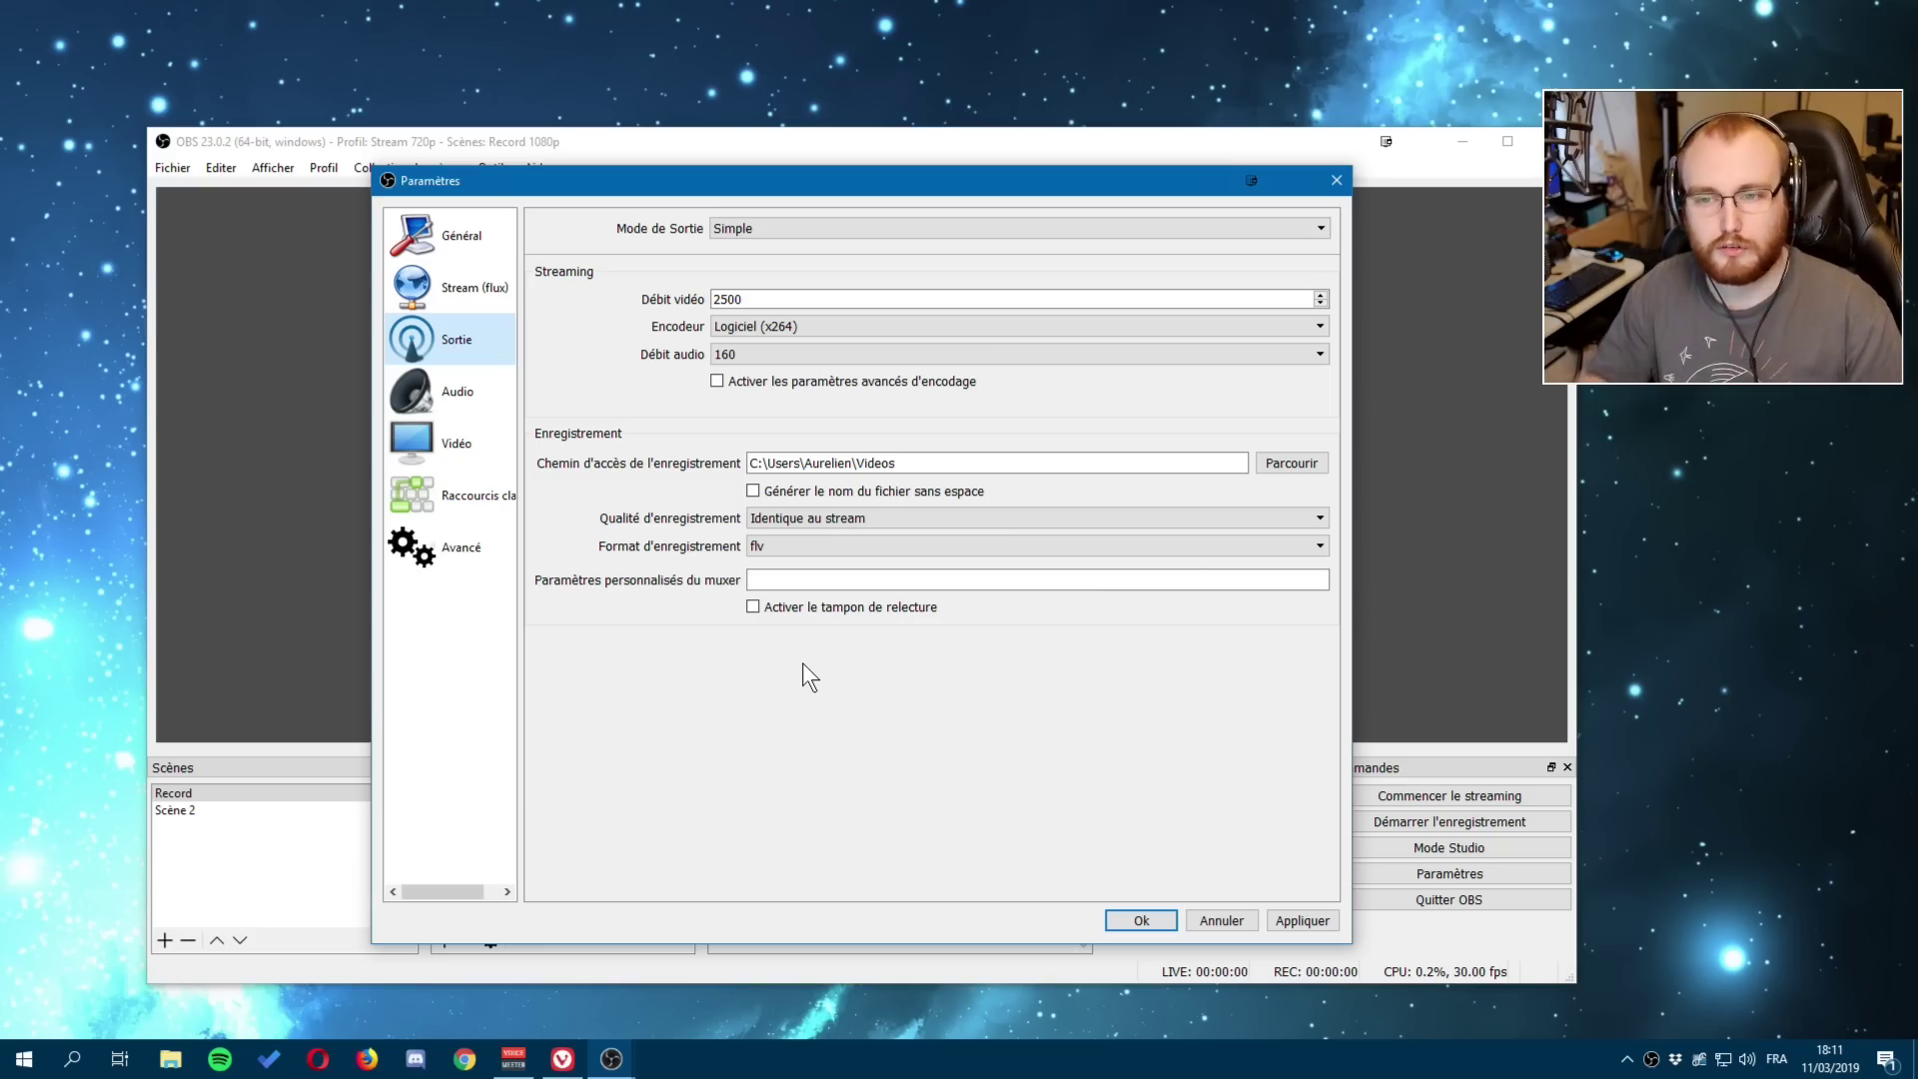
{"action": "double_click", "coordinate": [750, 297]}
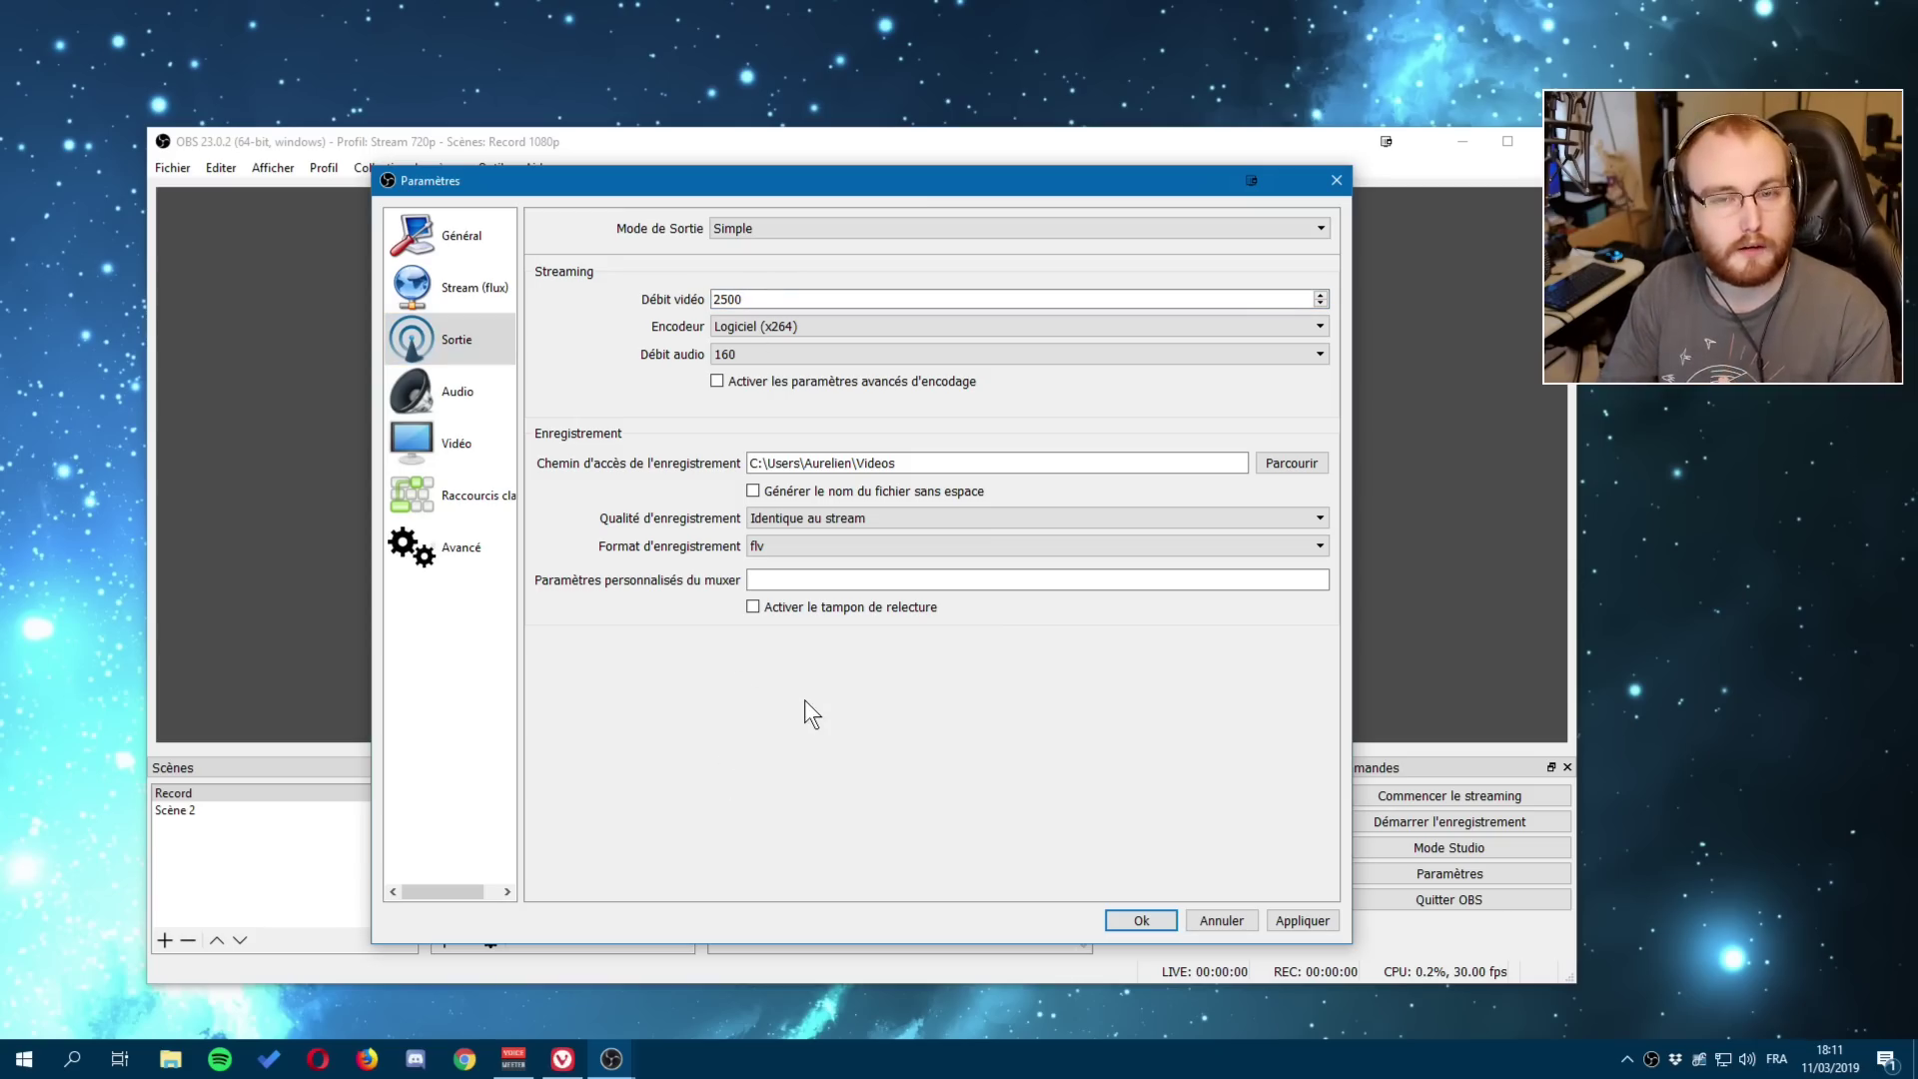
{"action": "left_click", "coordinate": [742, 229]}
{"action": "left_click", "coordinate": [742, 258]}
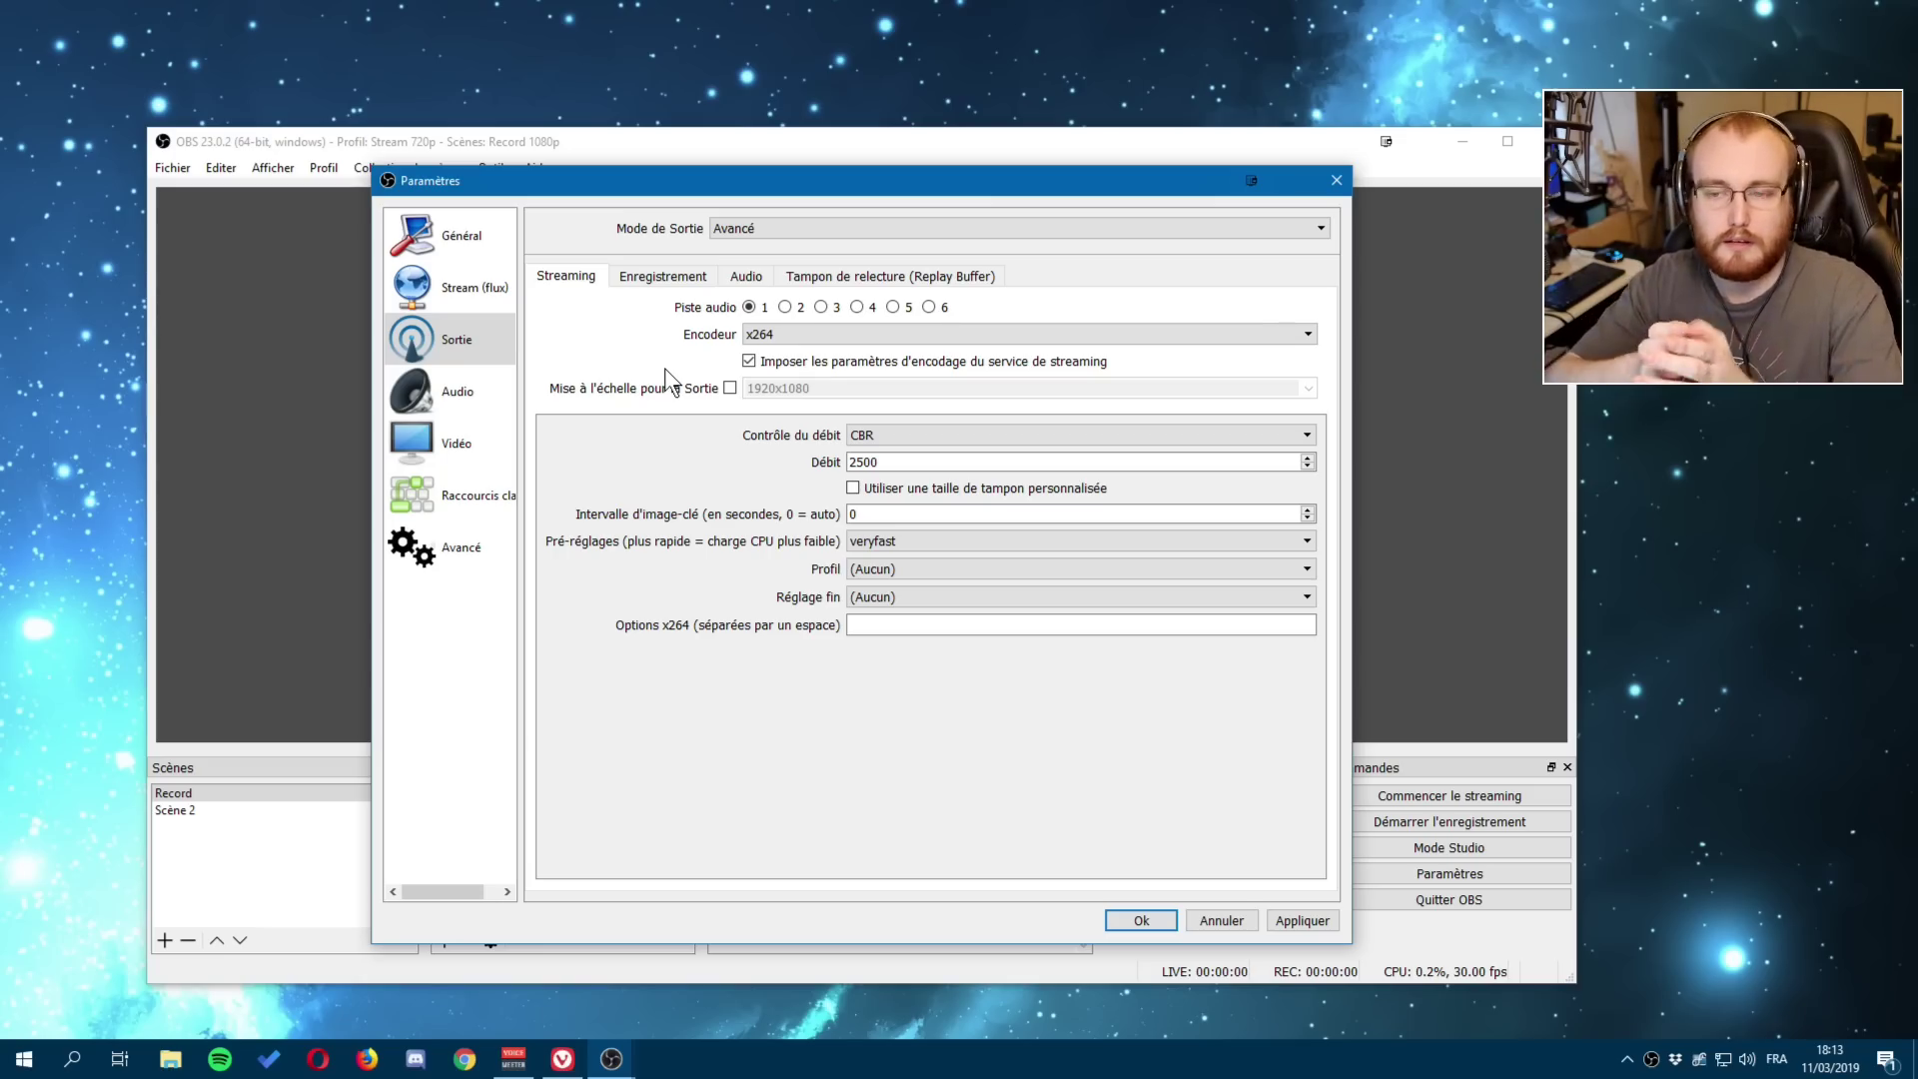
Try the NVIDIA NVENC H.264 (new) encoder for streaming and switch the encoder back to x264.
{"action": "left_click", "coordinate": [762, 330]}
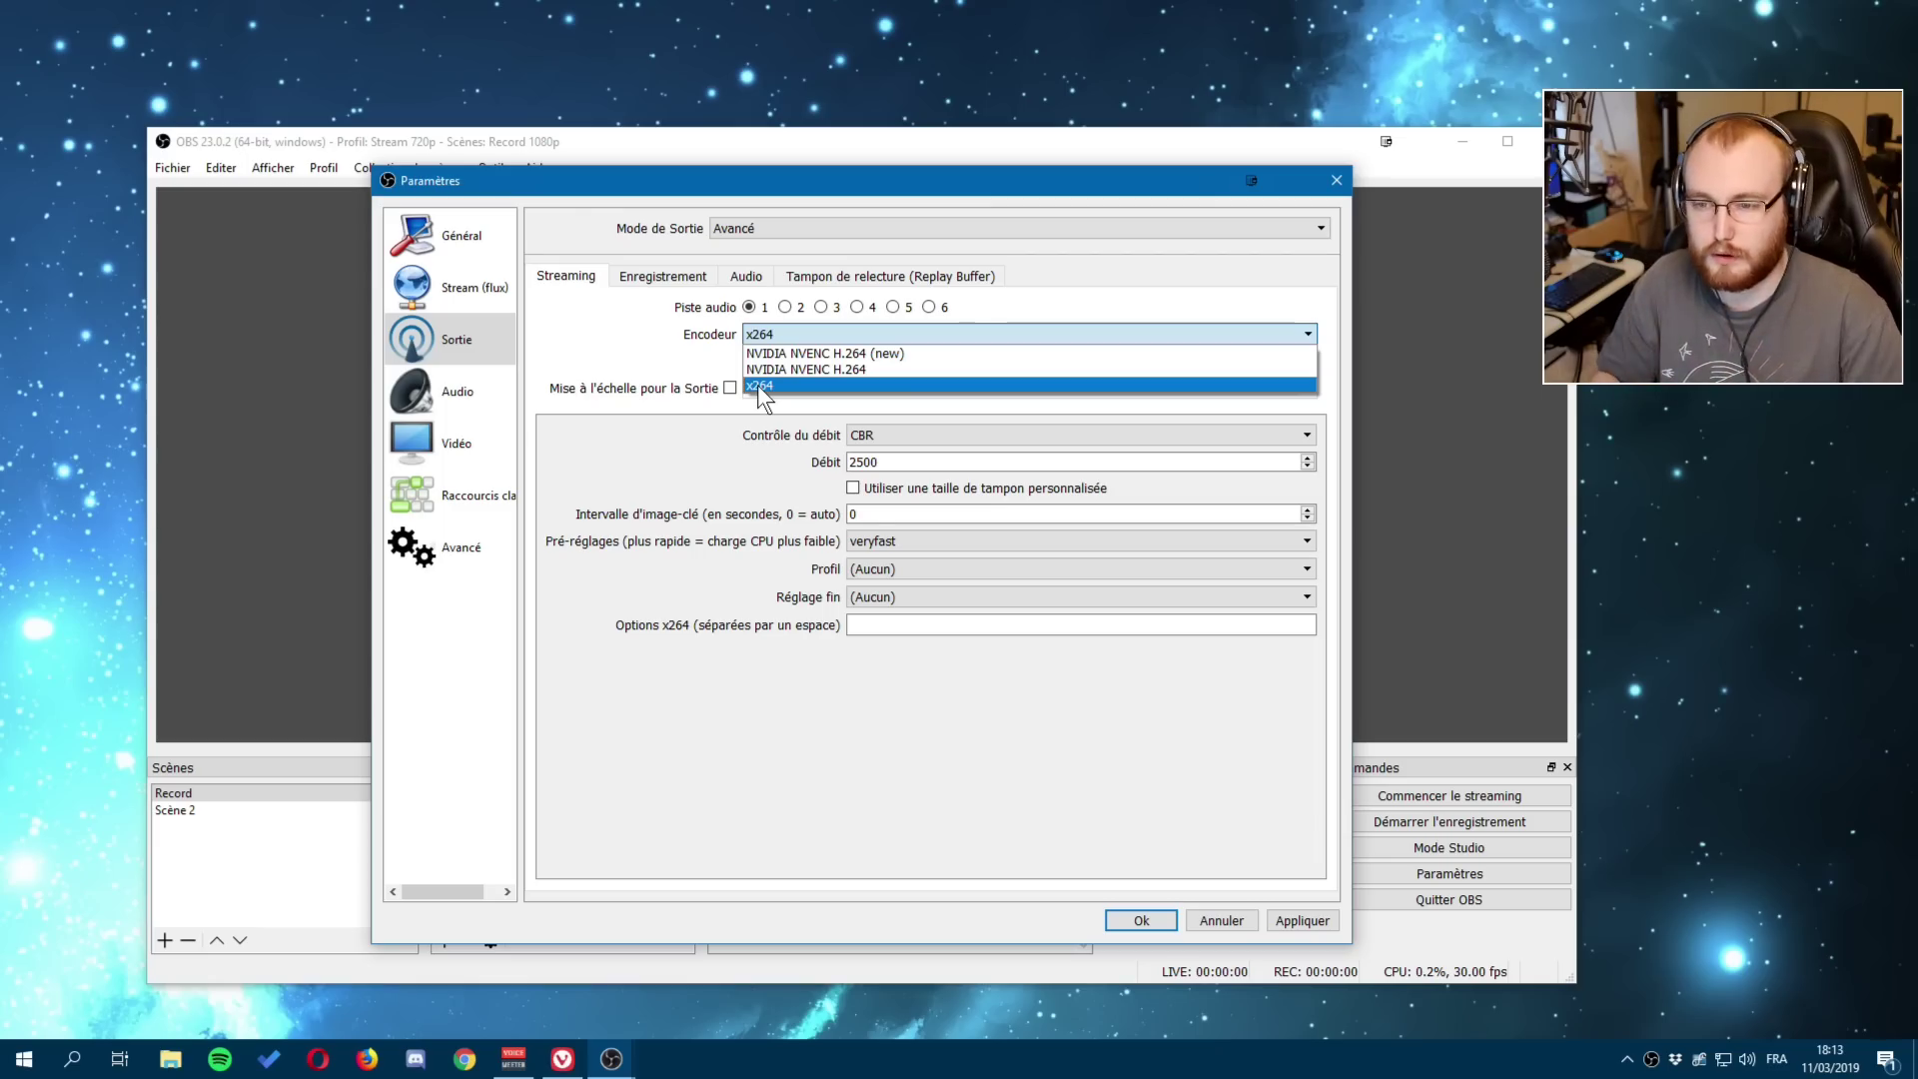
{"action": "left_click", "coordinate": [868, 353]}
{"action": "left_click", "coordinate": [813, 338]}
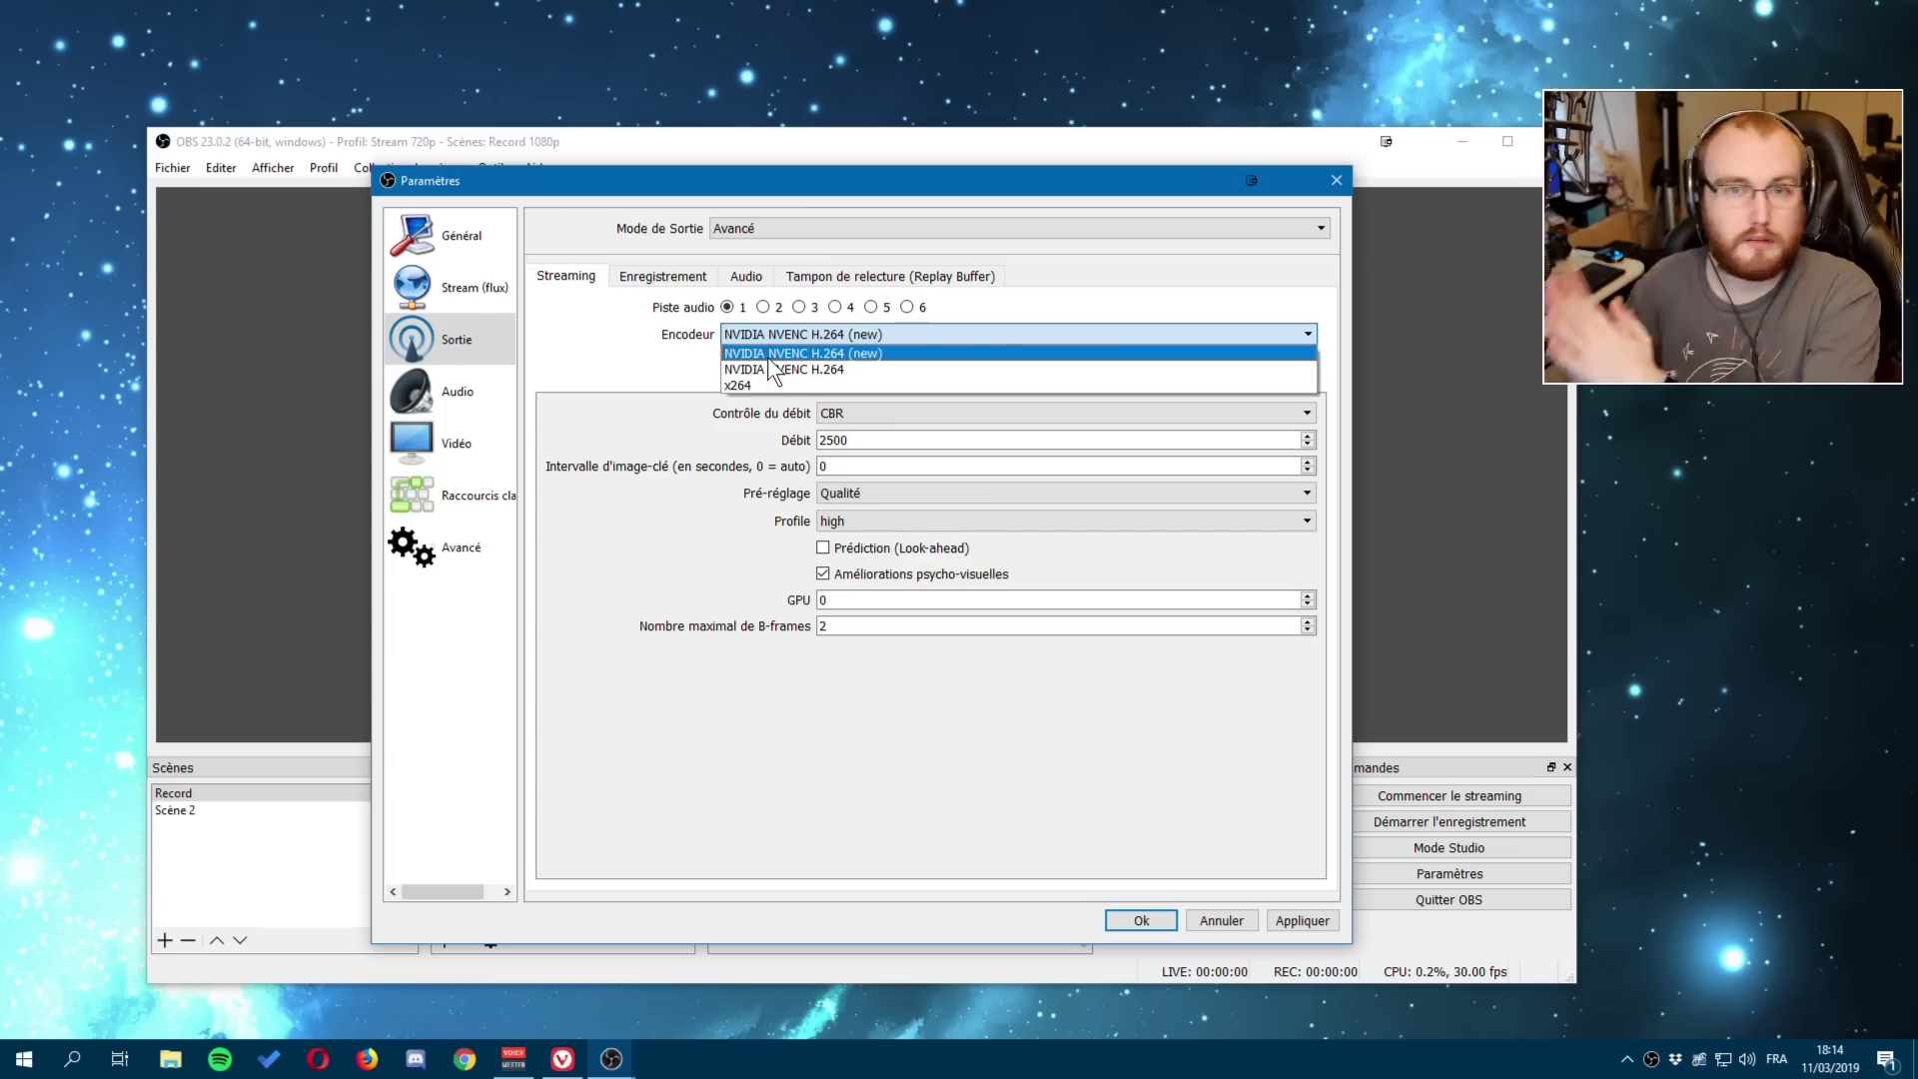
{"action": "left_click", "coordinate": [752, 384]}
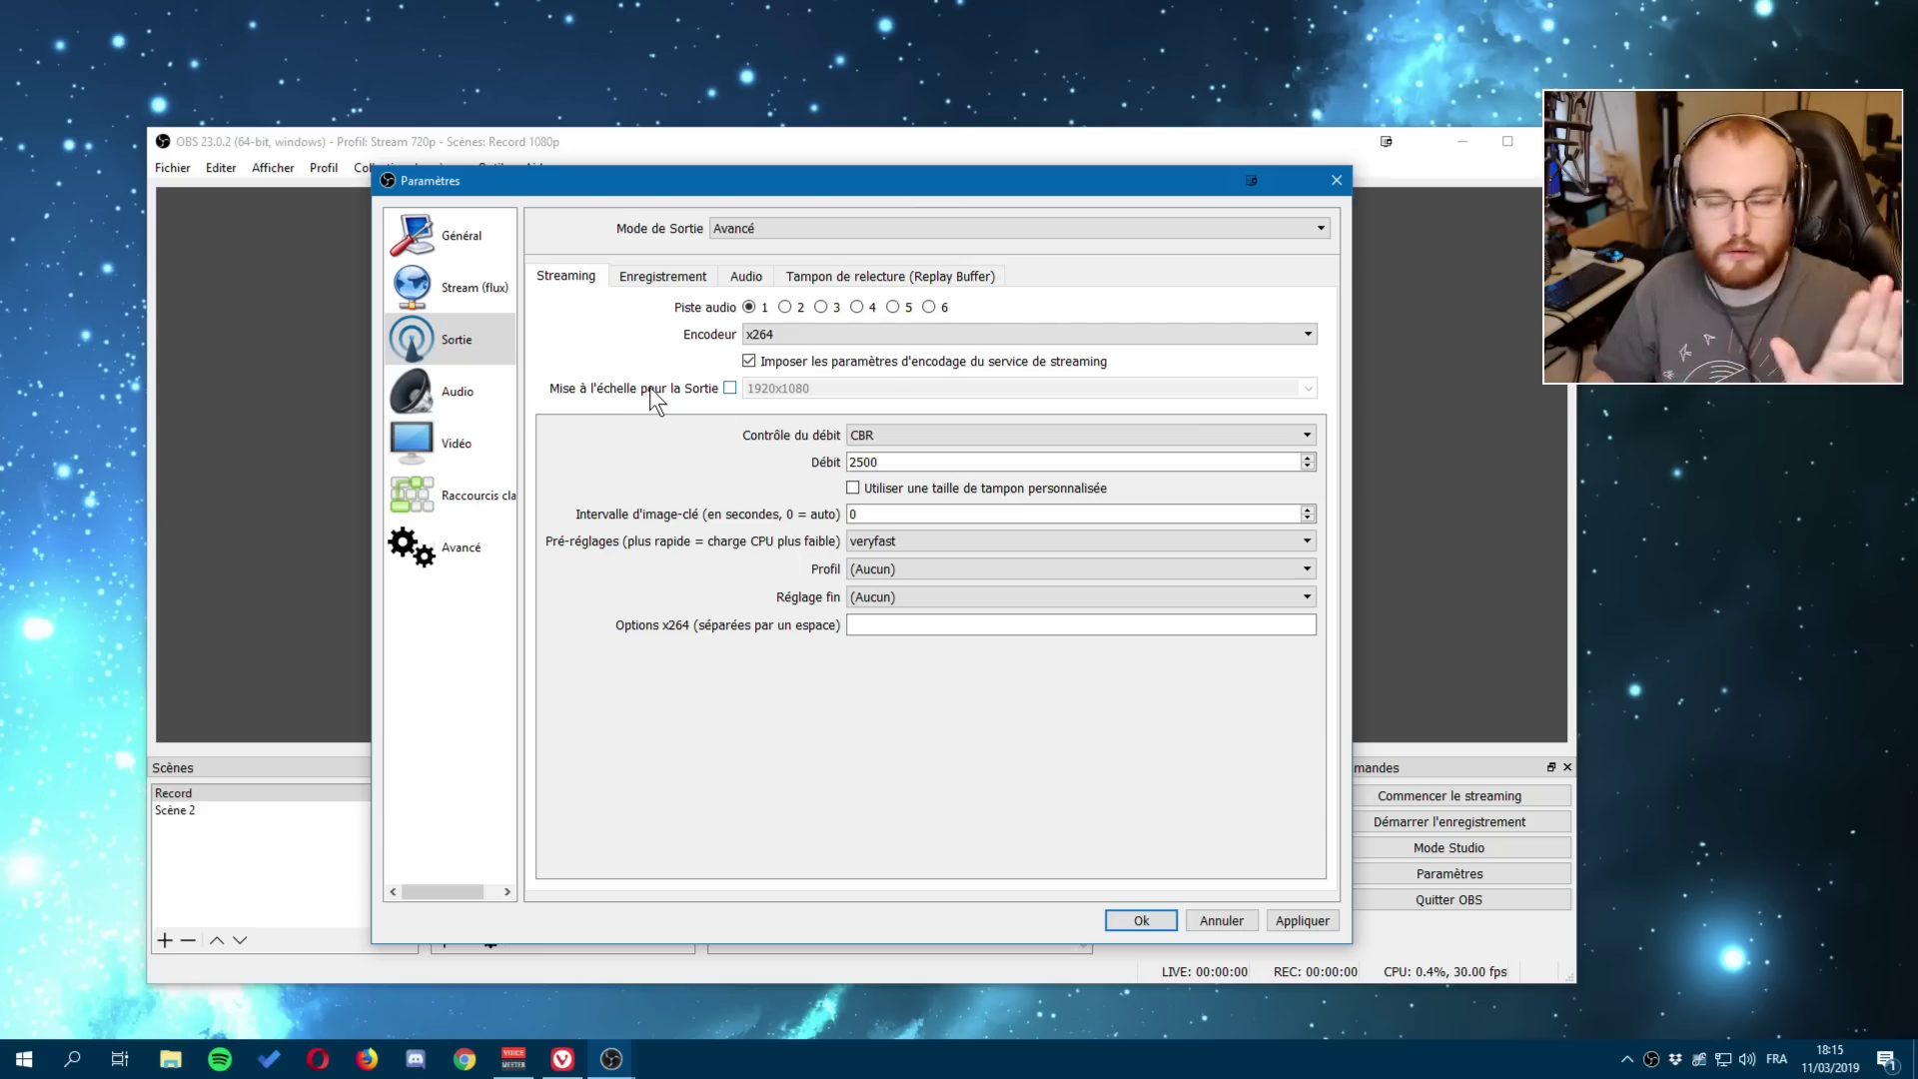
Set the streaming bitrate to 4000 with the x264 encoder and apply the settings.
{"action": "double_click", "coordinate": [890, 459]}
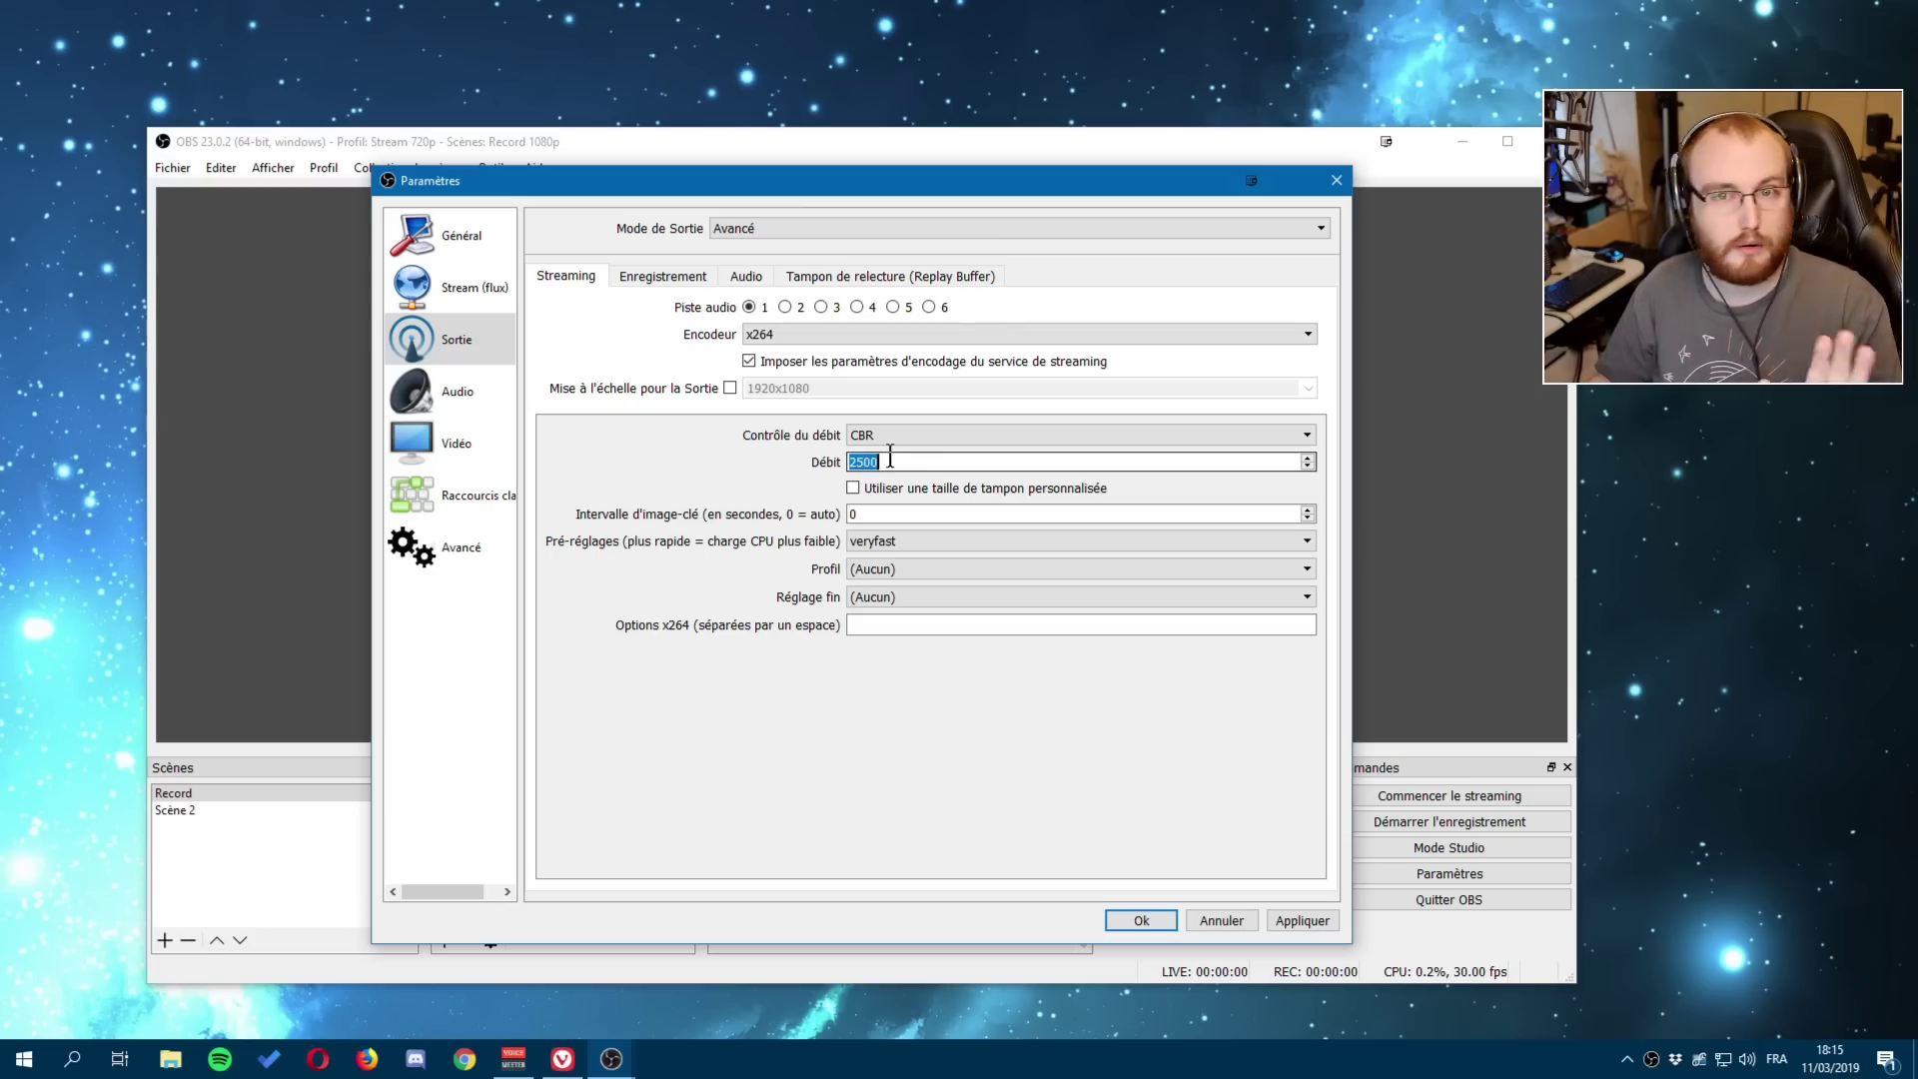
{"action": "left_click", "coordinate": [890, 461]}
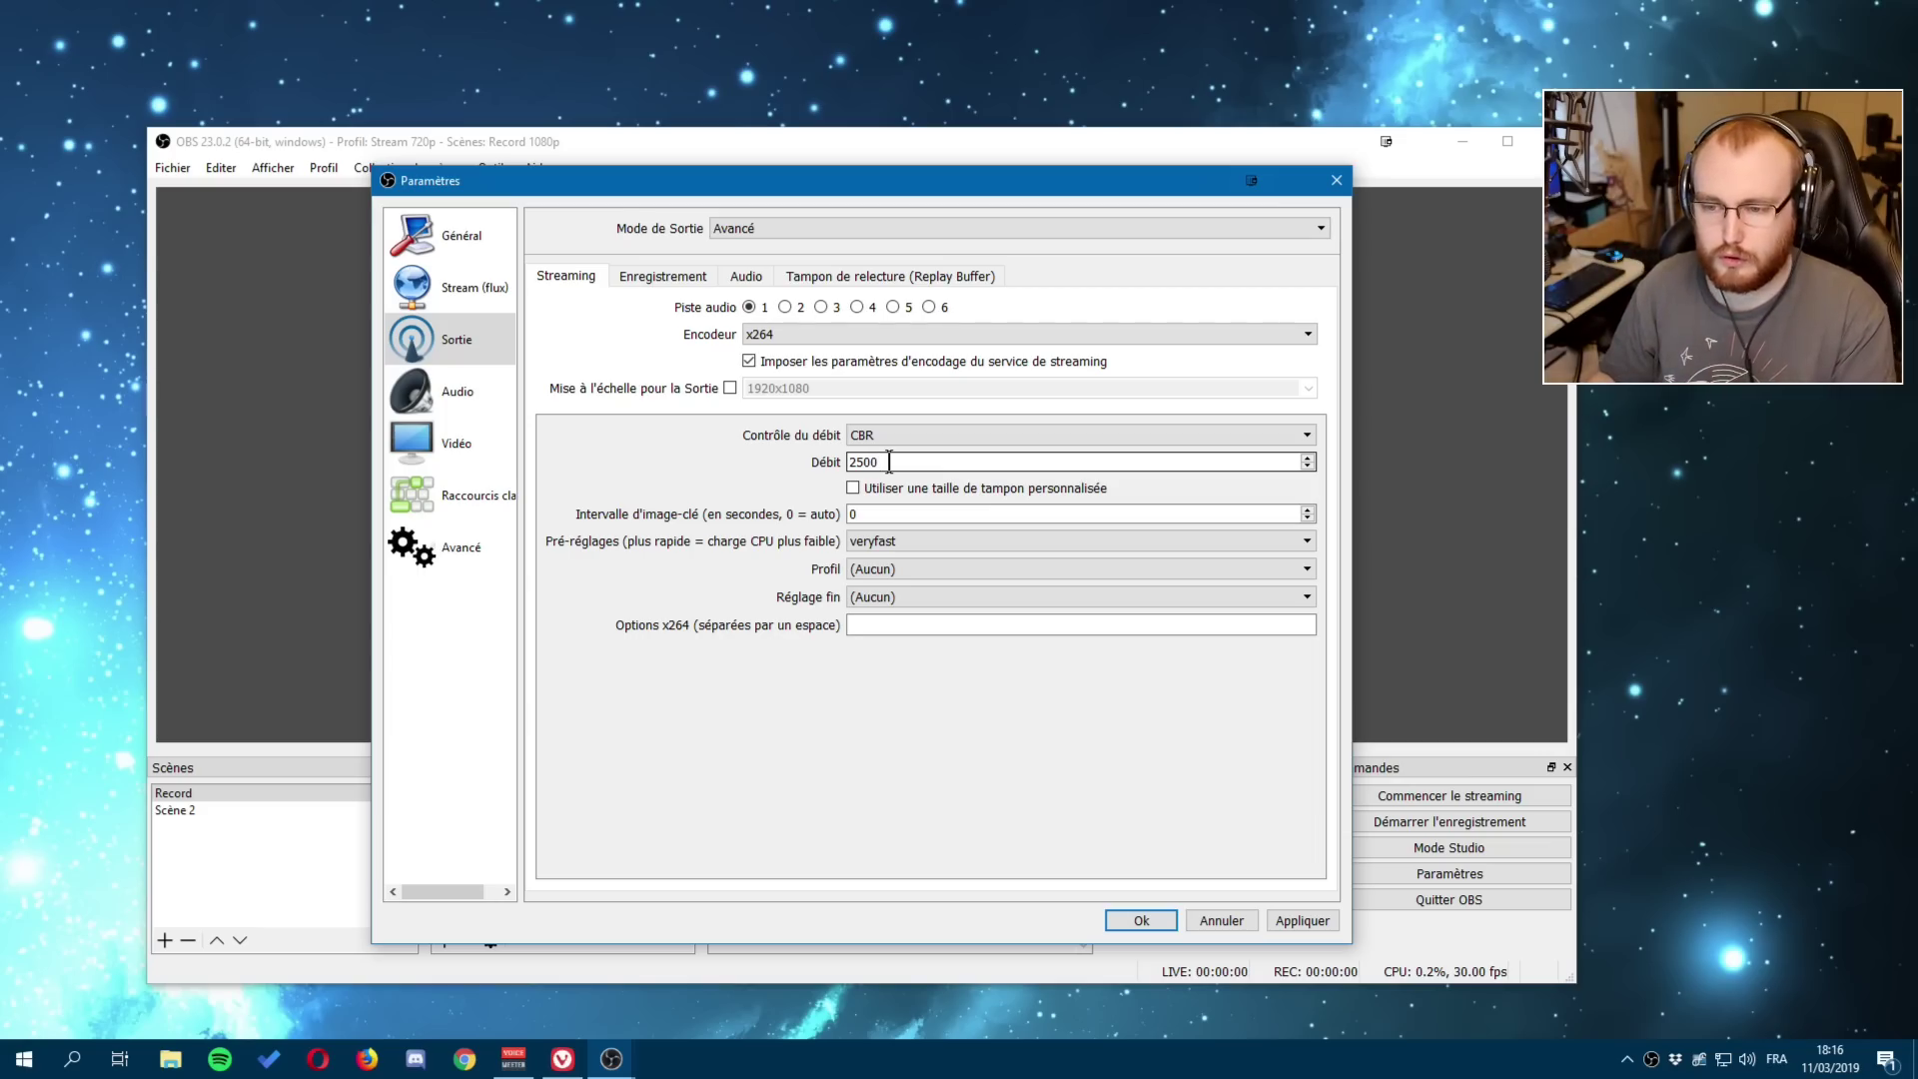
{"action": "double_click", "coordinate": [889, 461]}
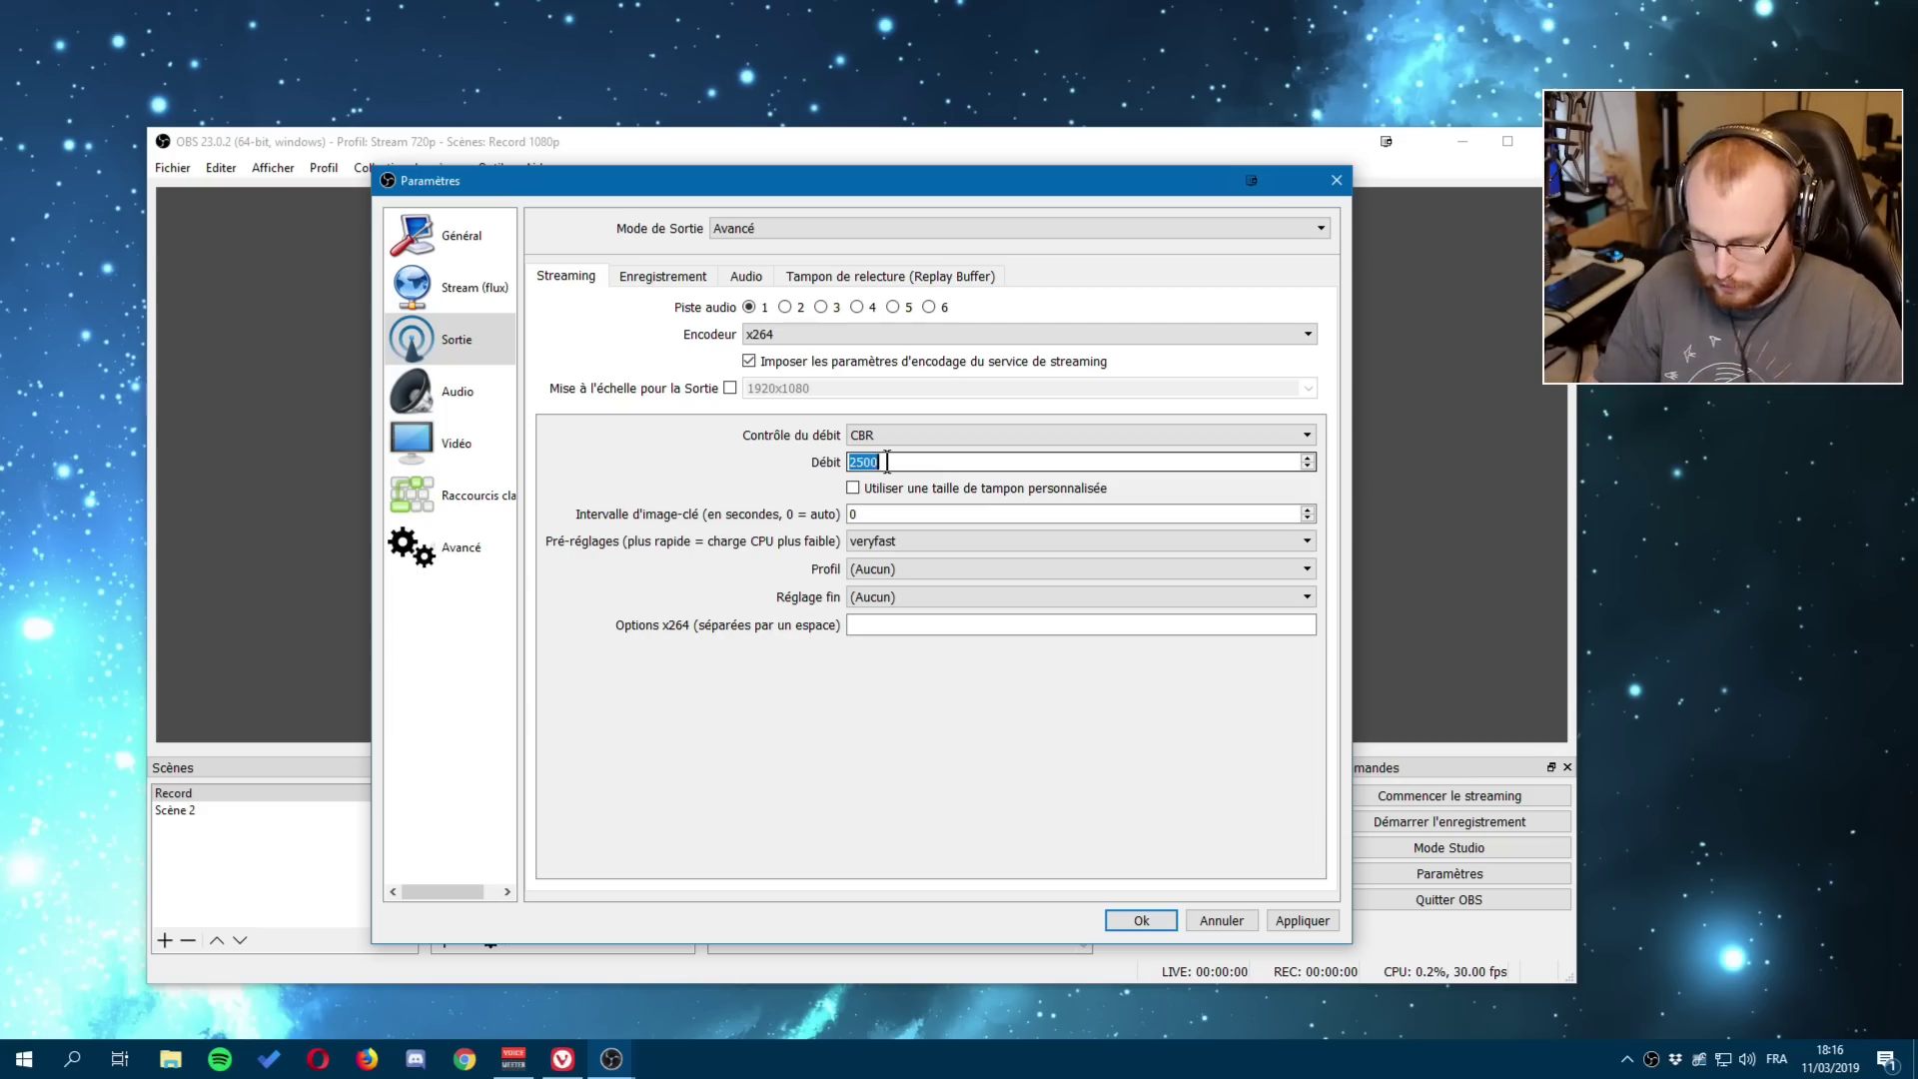
{"action": "type", "text": "4000"}
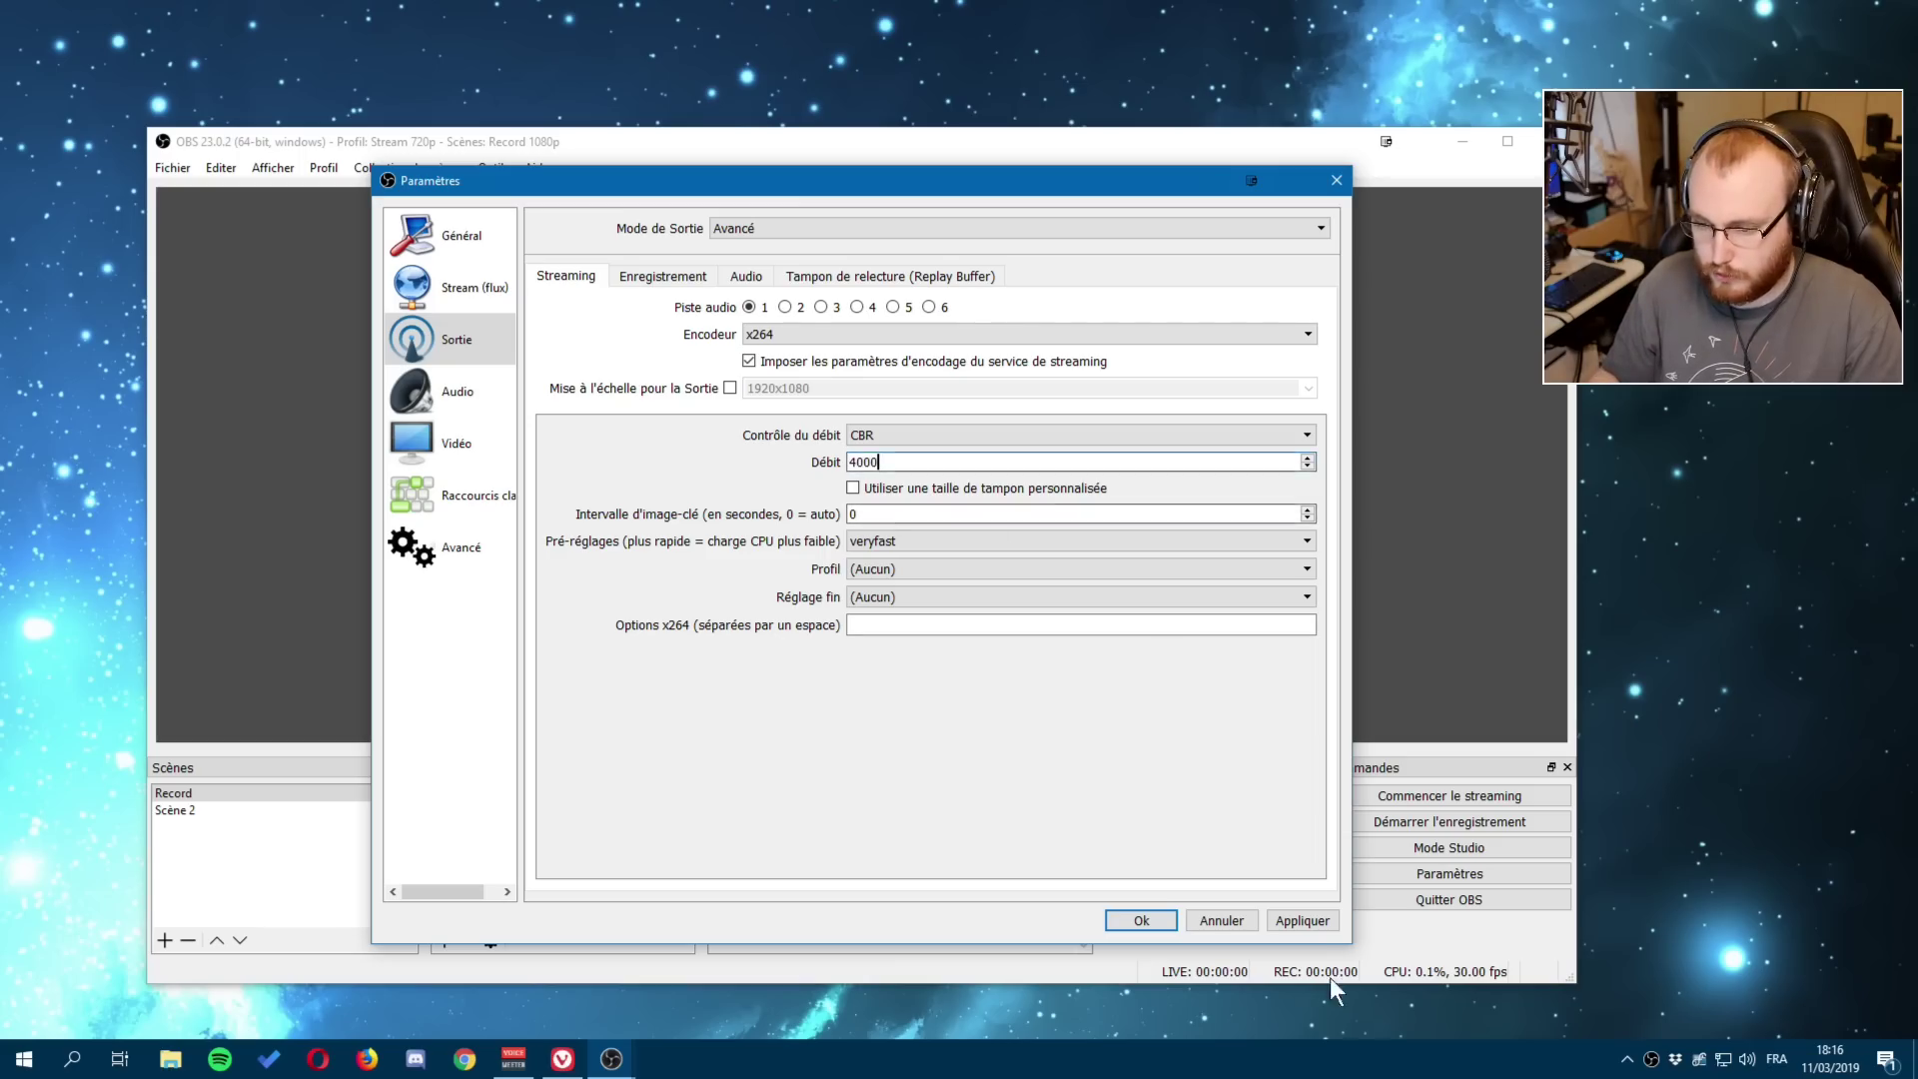
{"action": "left_click", "coordinate": [1302, 920]}
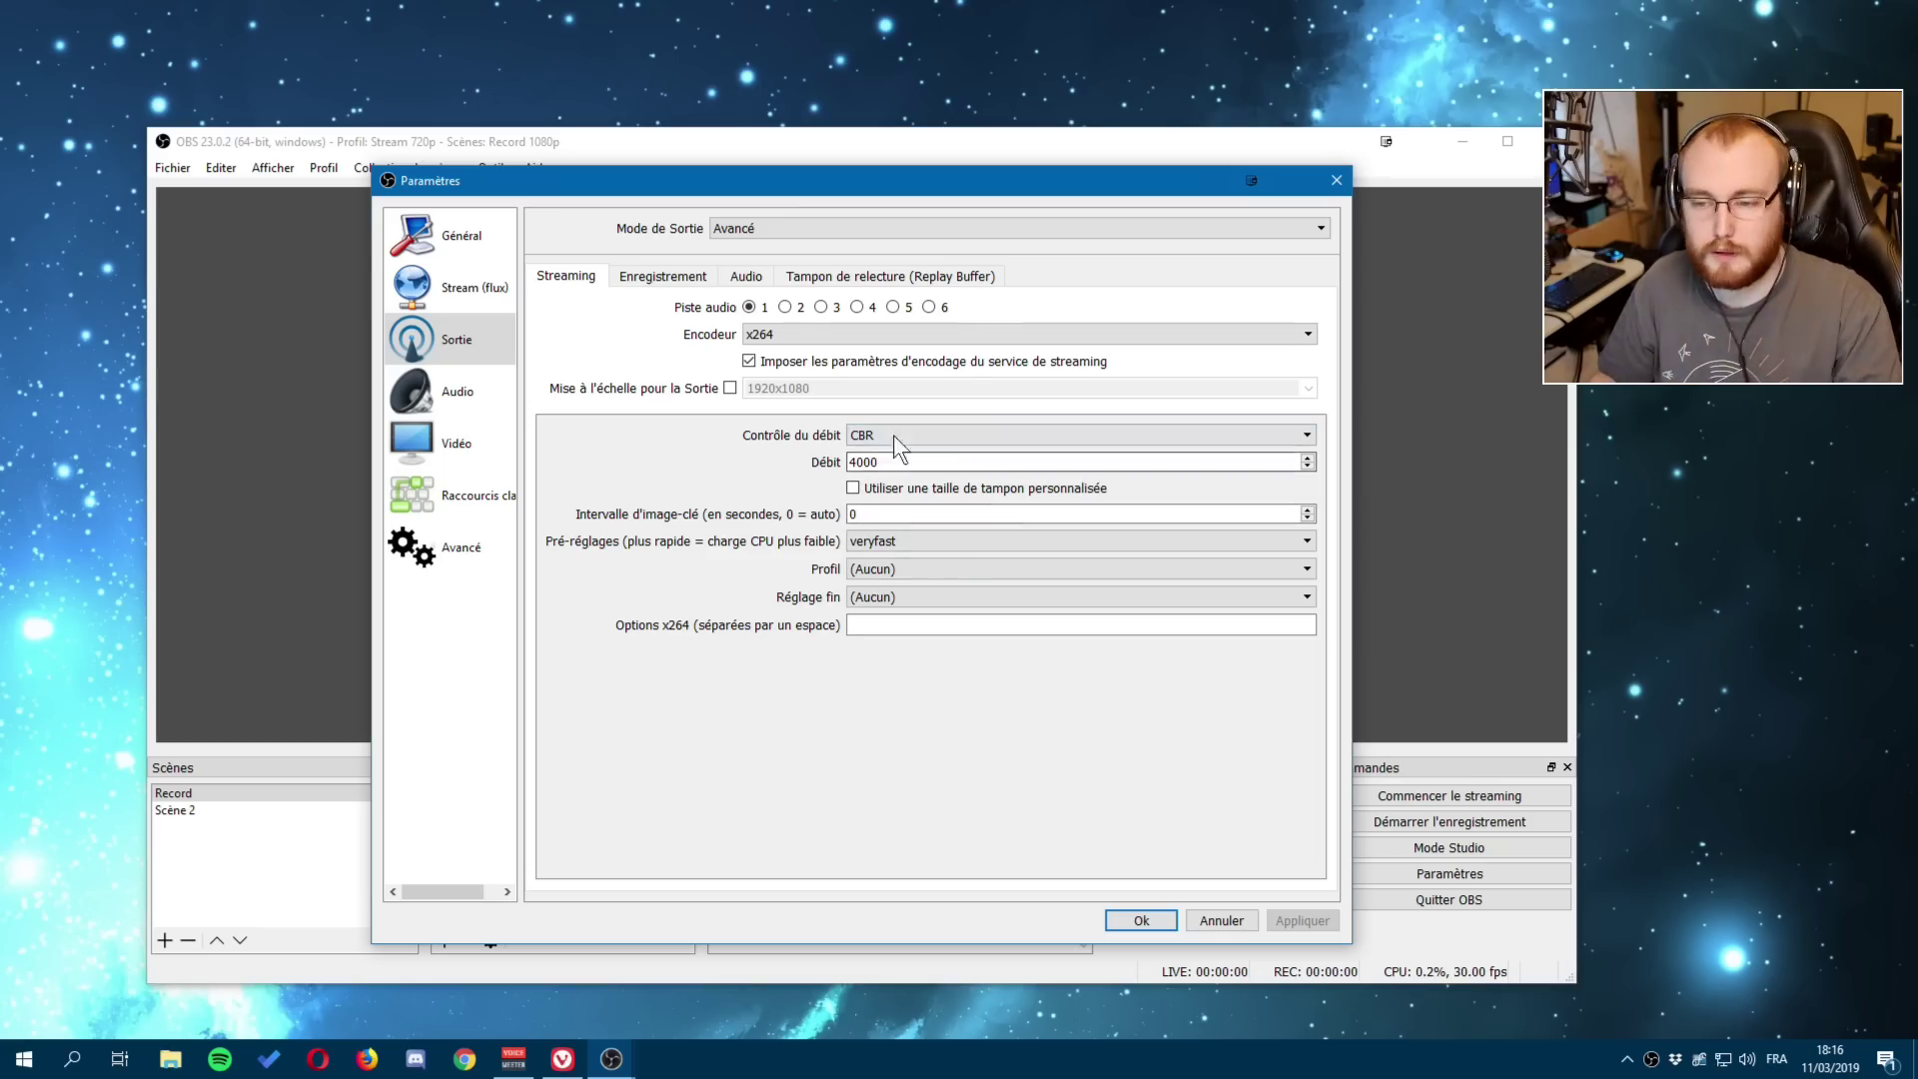
Raise the streaming bitrate to 6000 and apply the settings.
{"action": "double_click", "coordinate": [881, 462]}
{"action": "type", "text": "6000"}
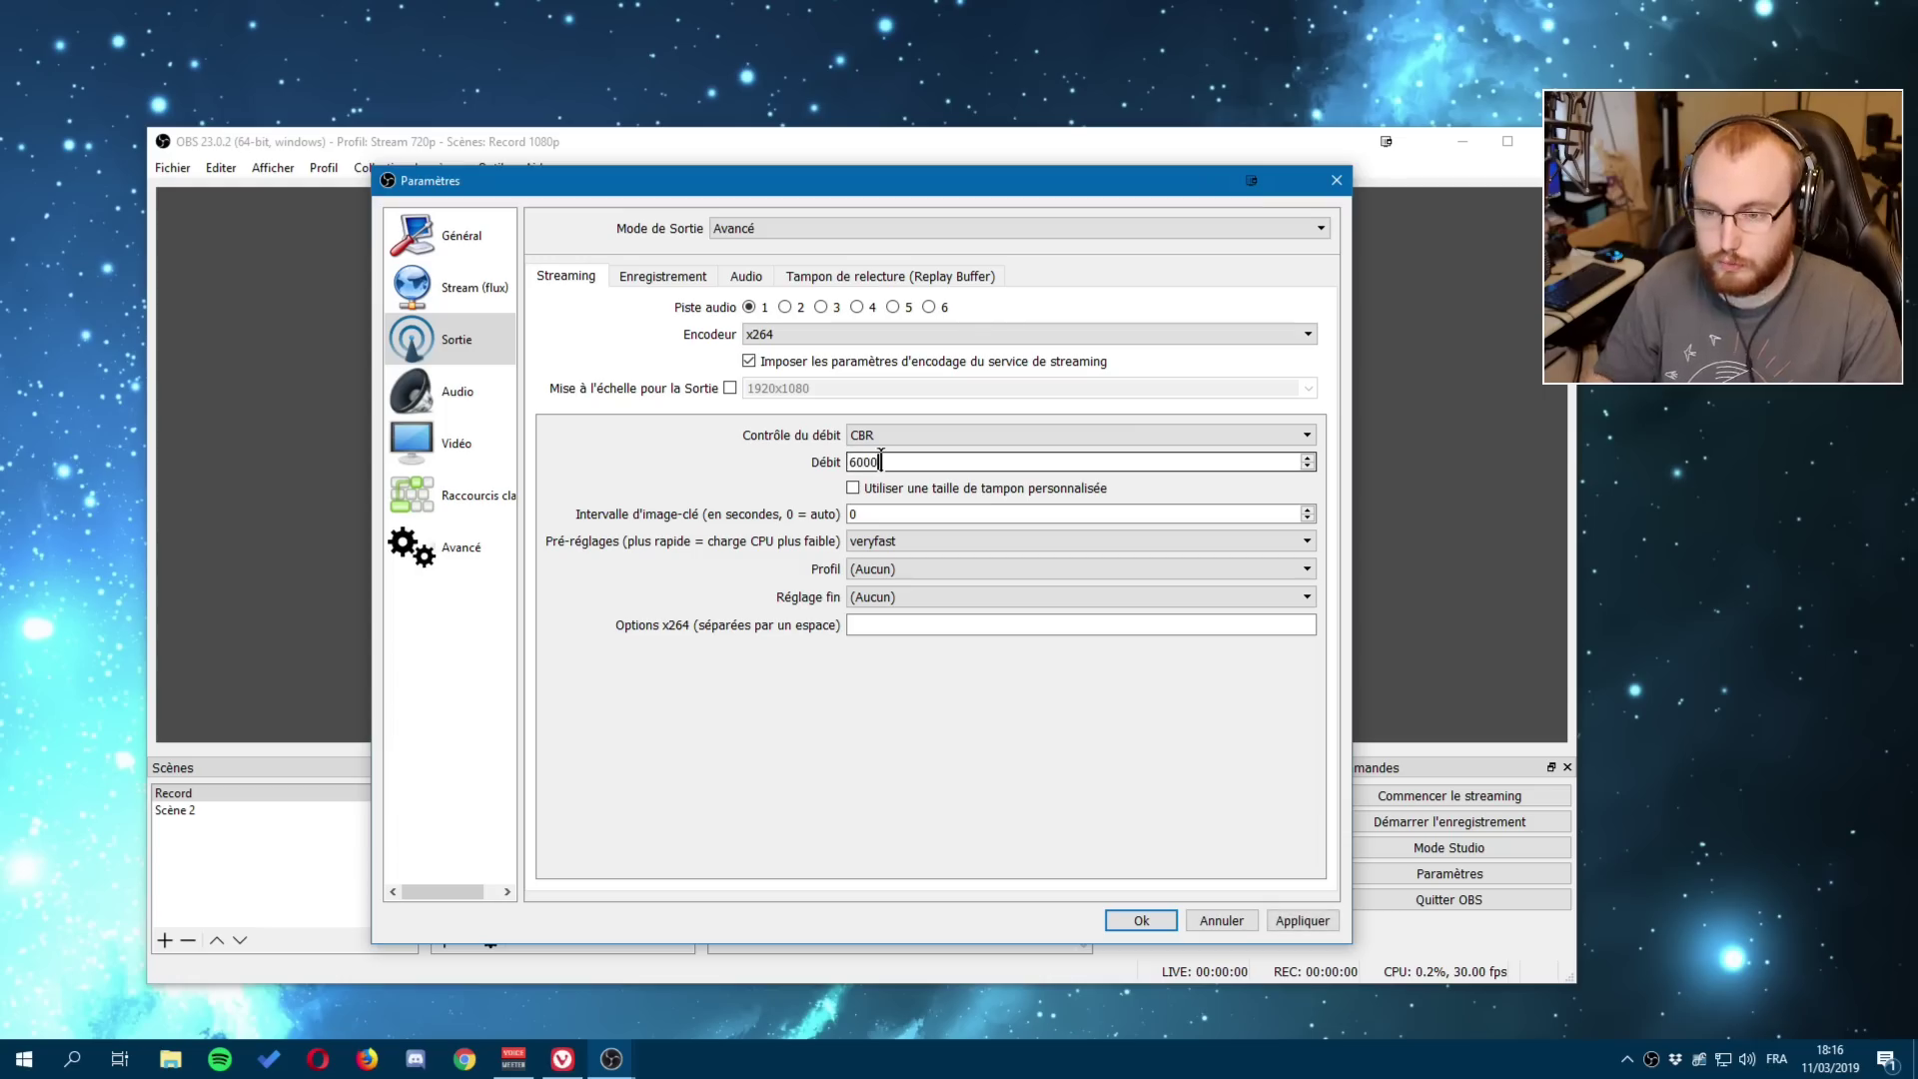
{"action": "left_click", "coordinate": [1284, 920]}
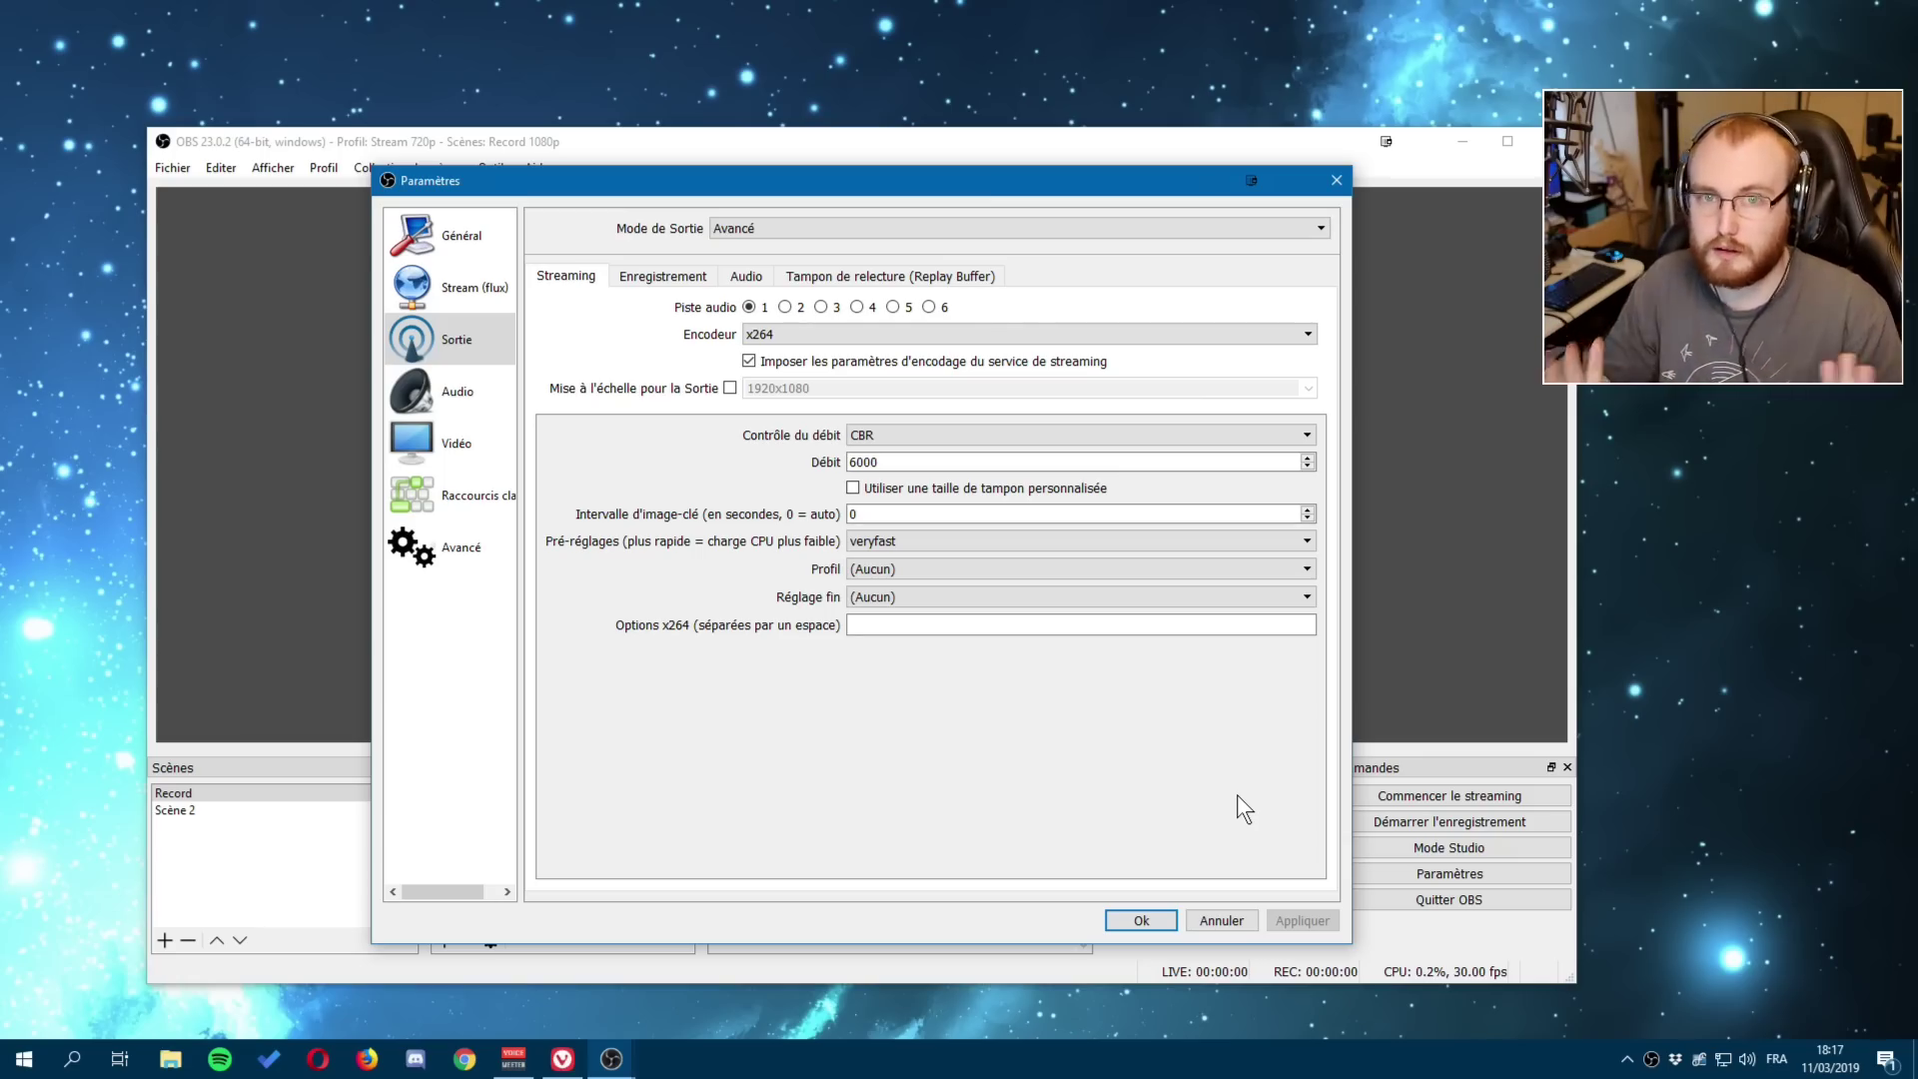
{"action": "left_click", "coordinate": [903, 463]}
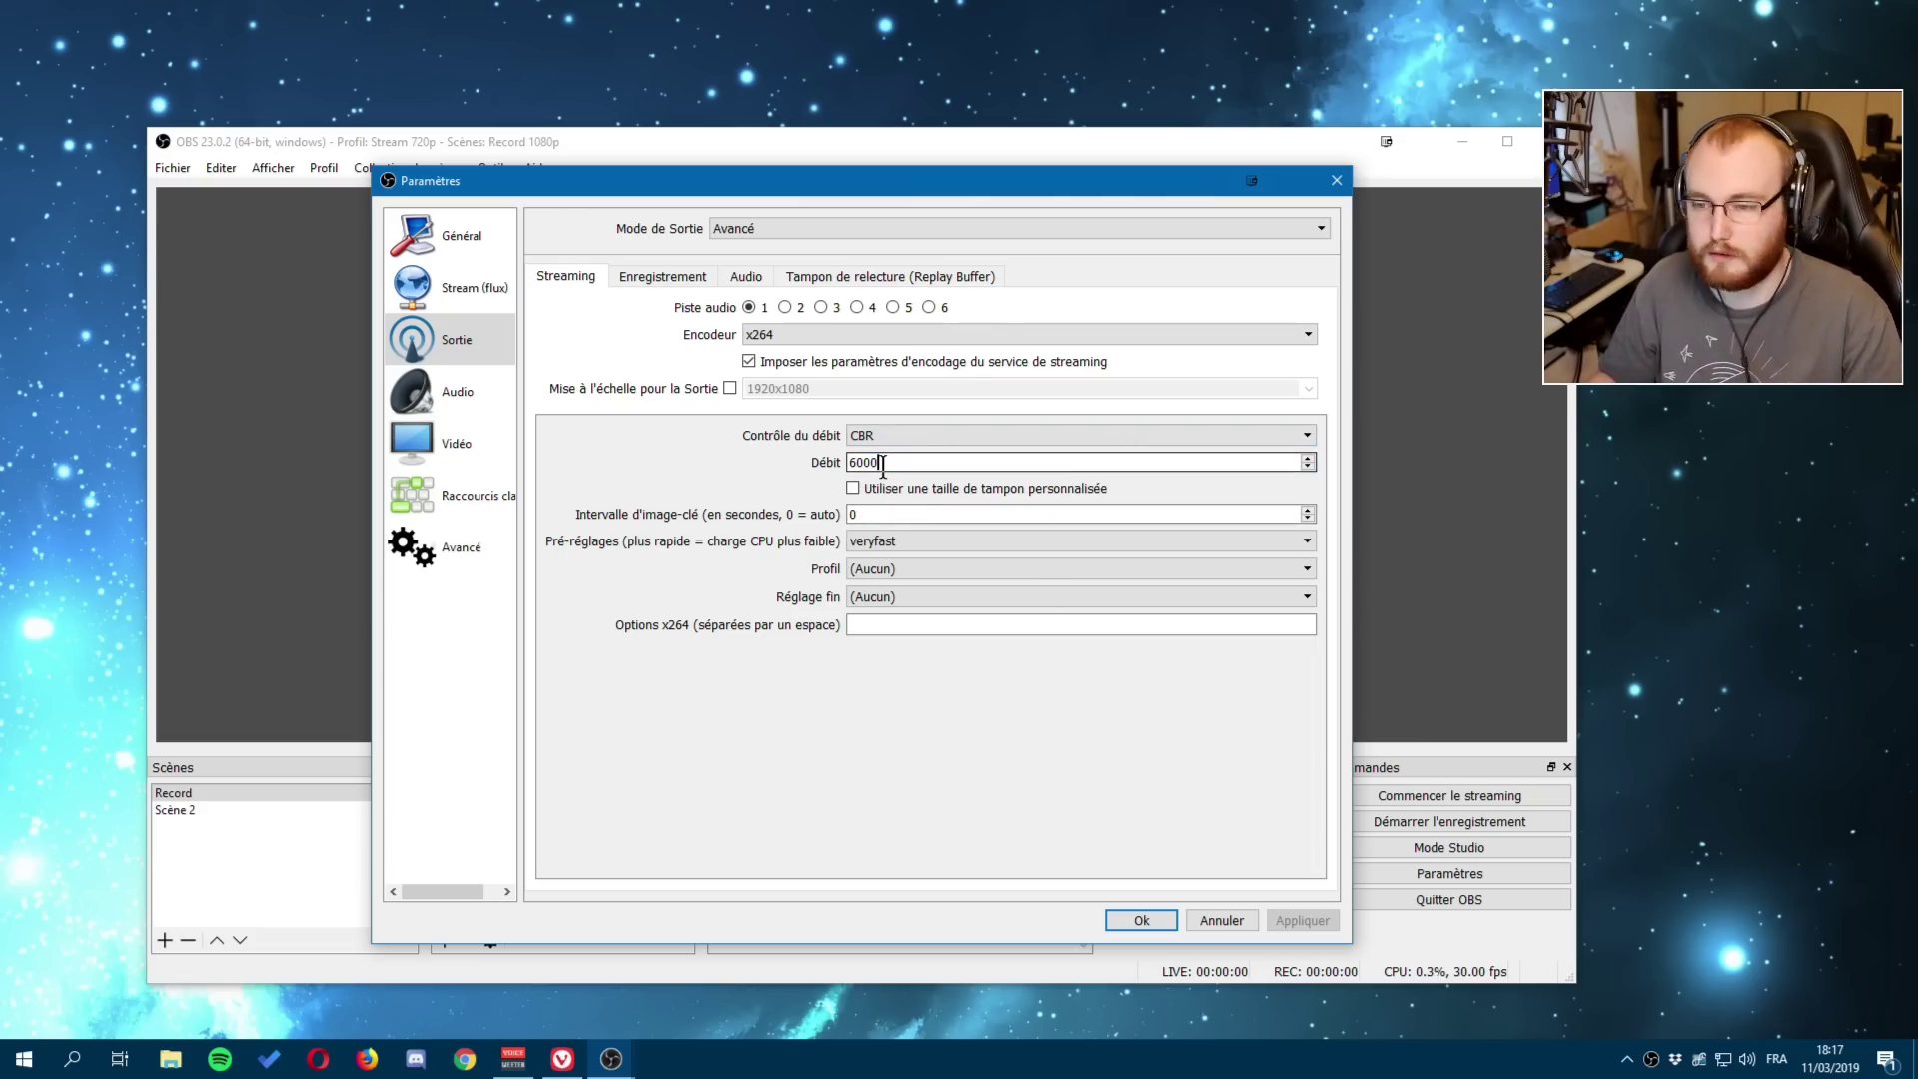
{"action": "double_click", "coordinate": [883, 462]}
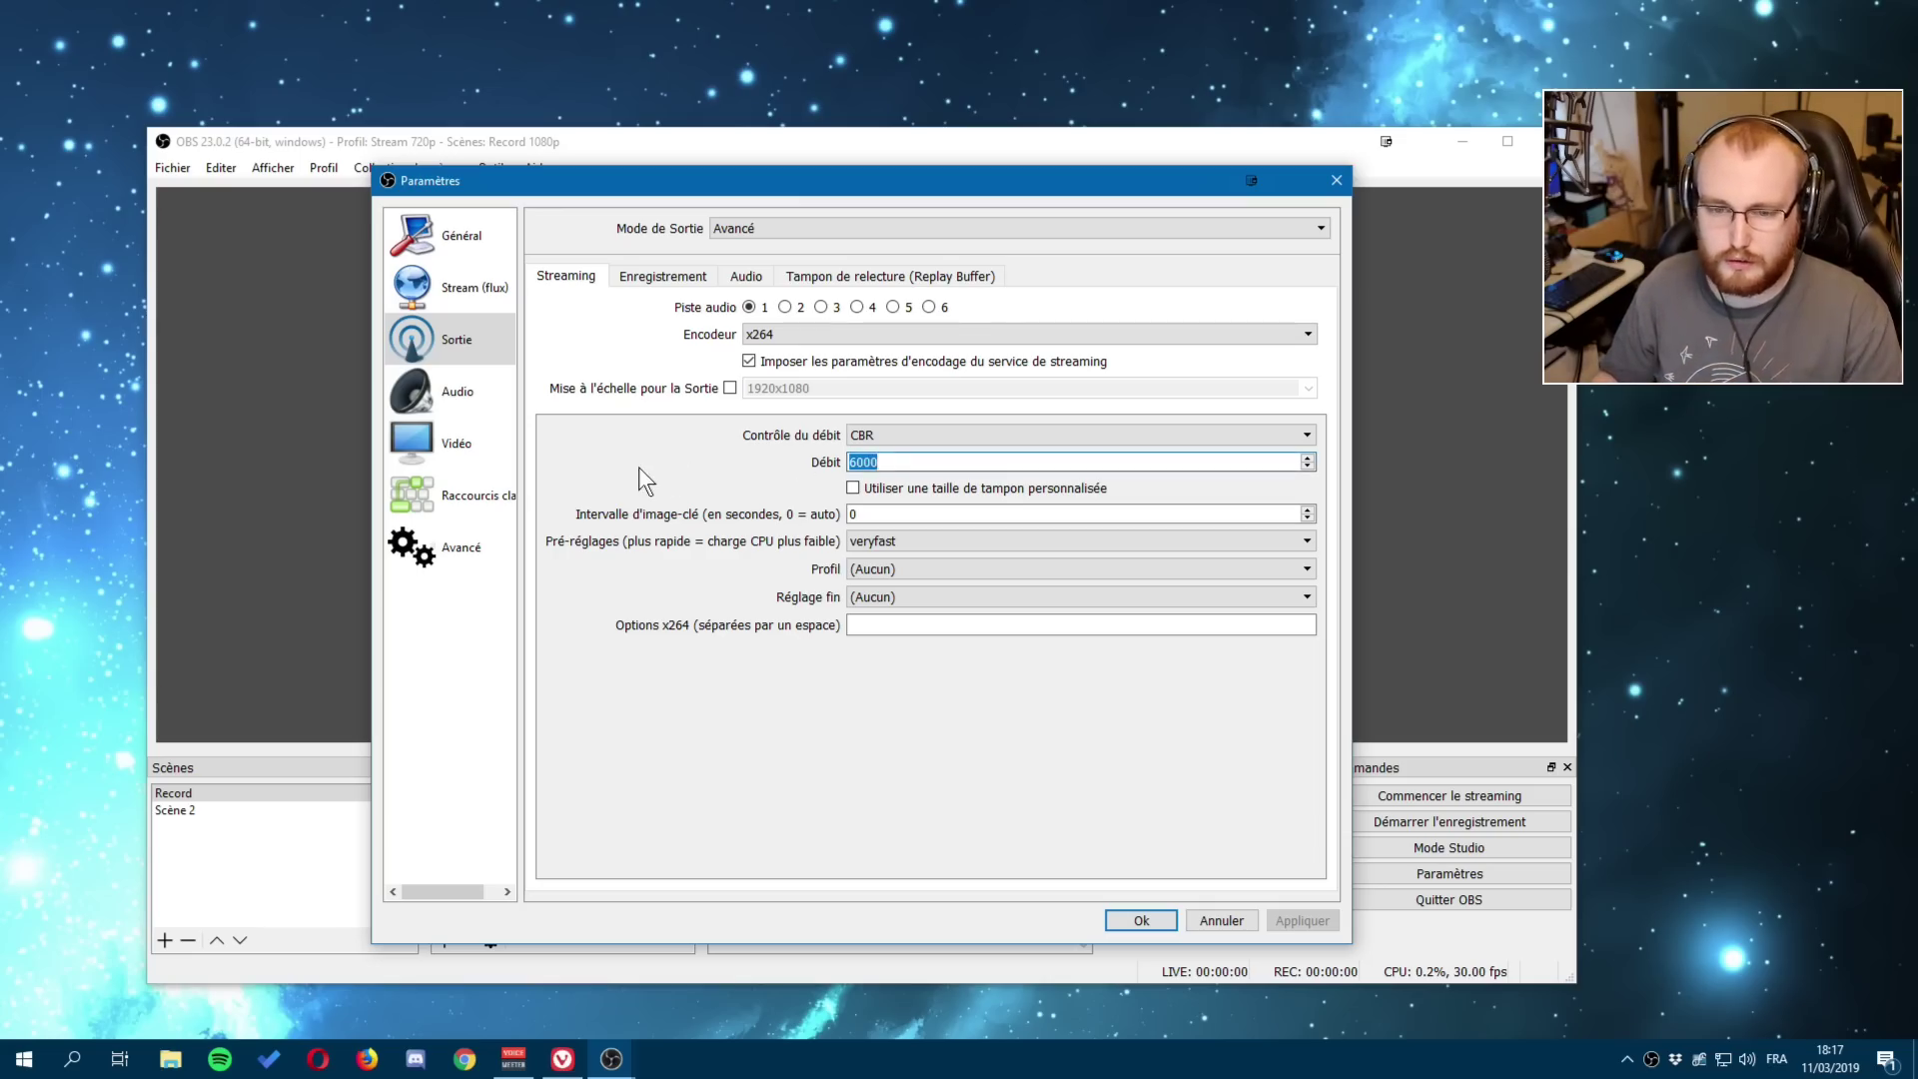
{"action": "left_click", "coordinate": [676, 455]}
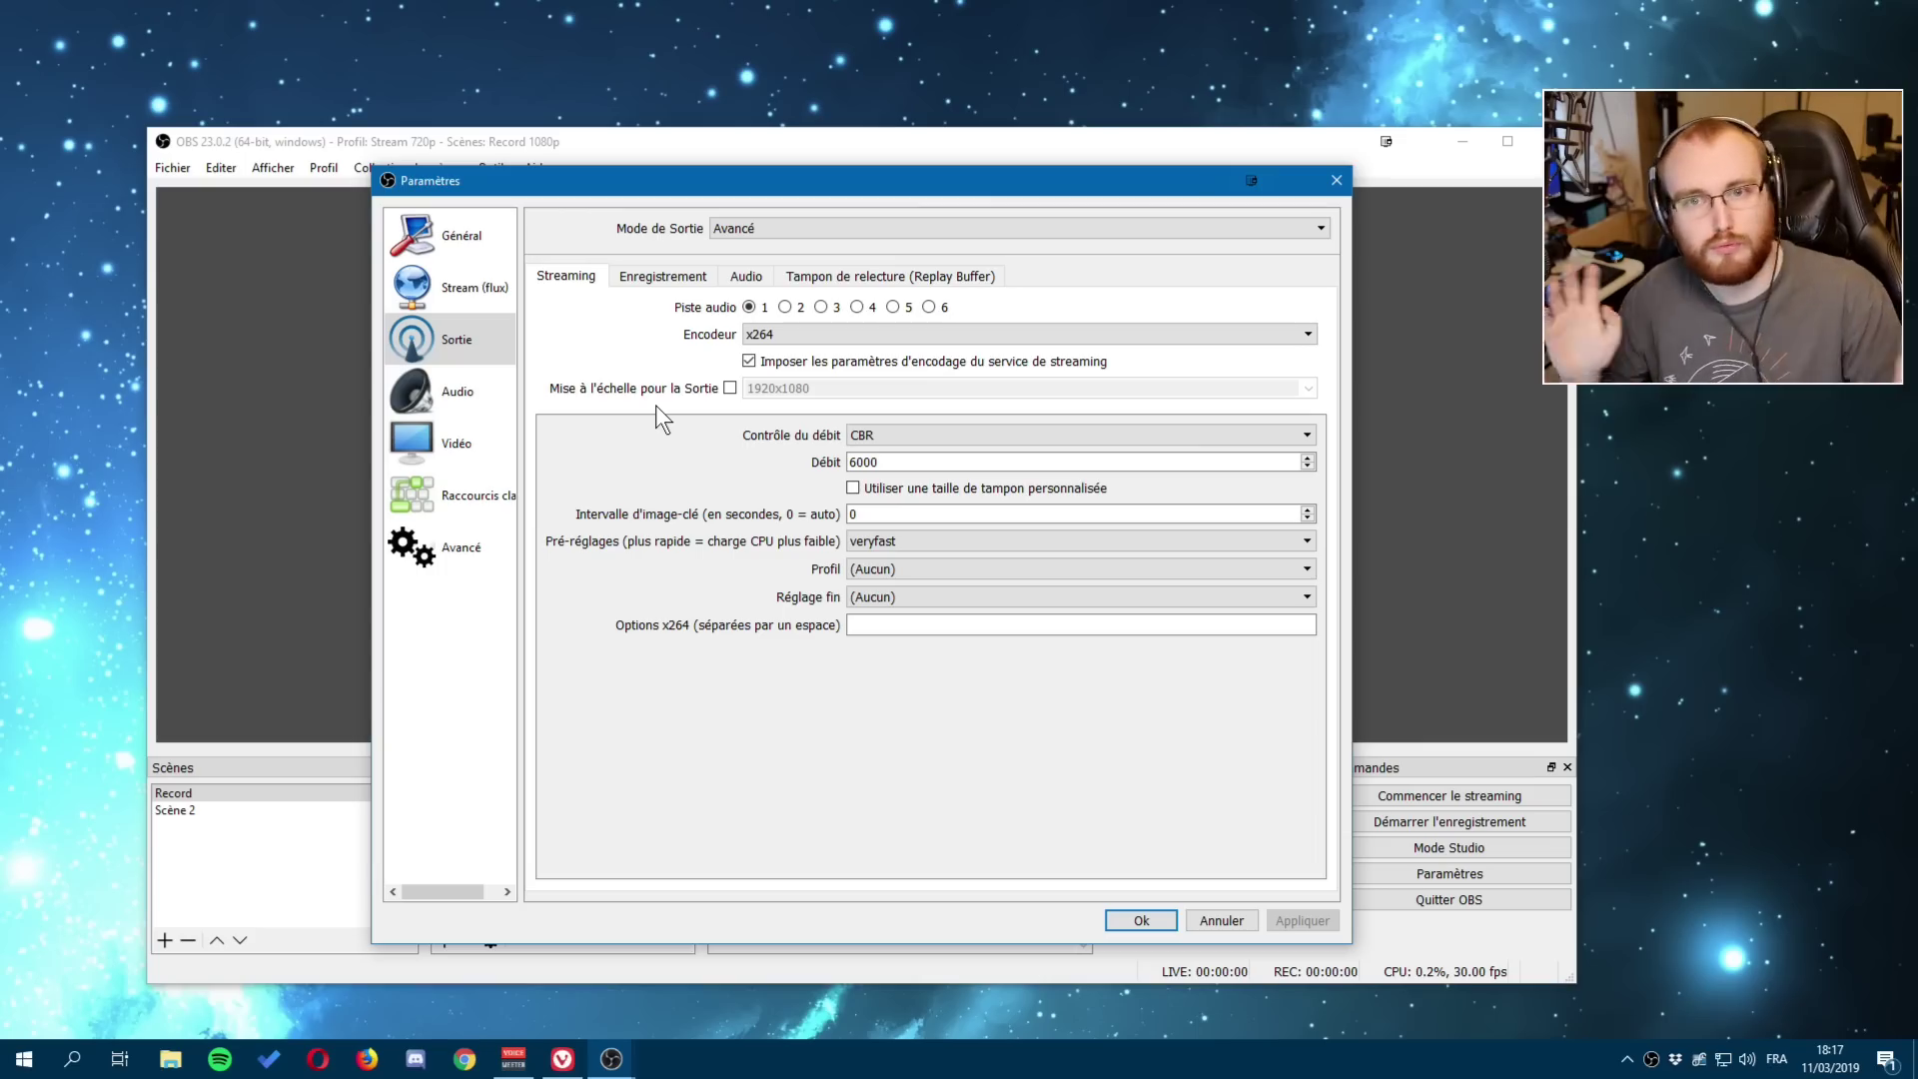
{"action": "double_click", "coordinate": [881, 461]}
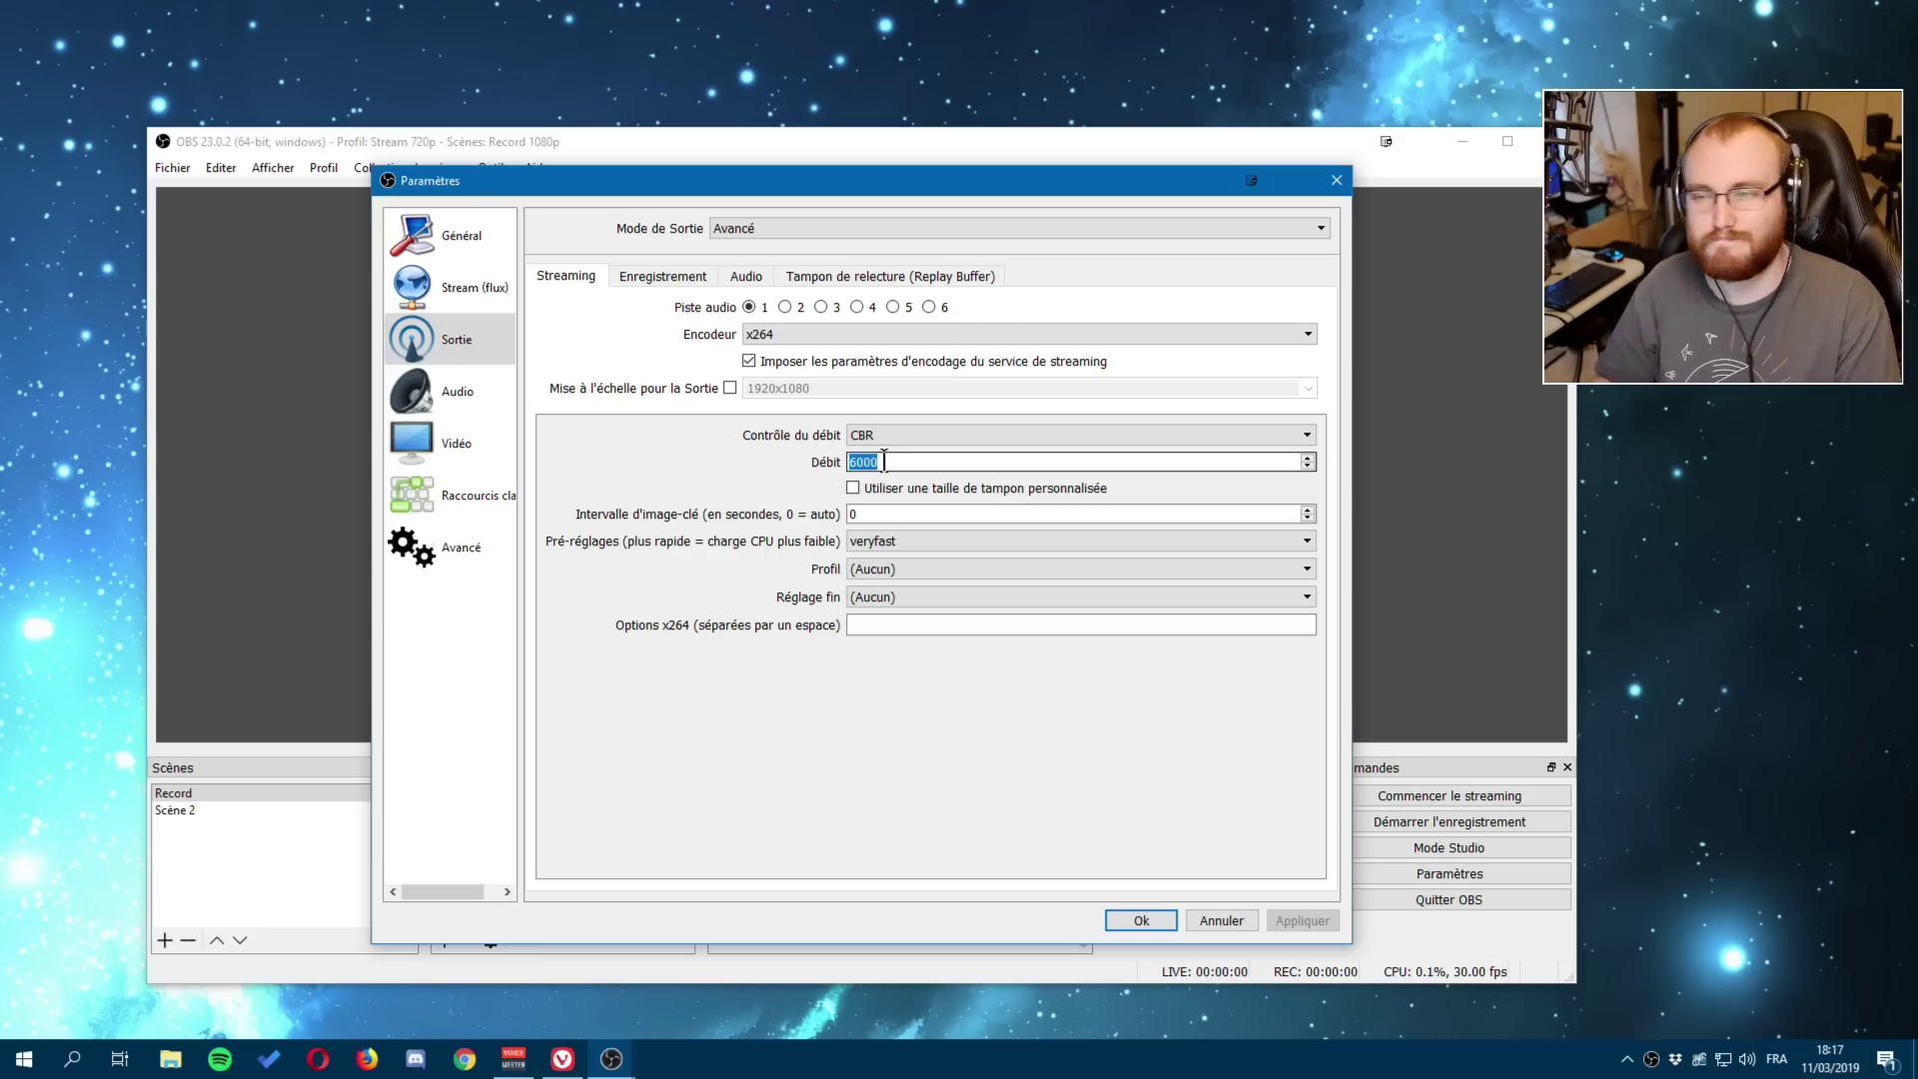
{"action": "left_click", "coordinate": [877, 461]}
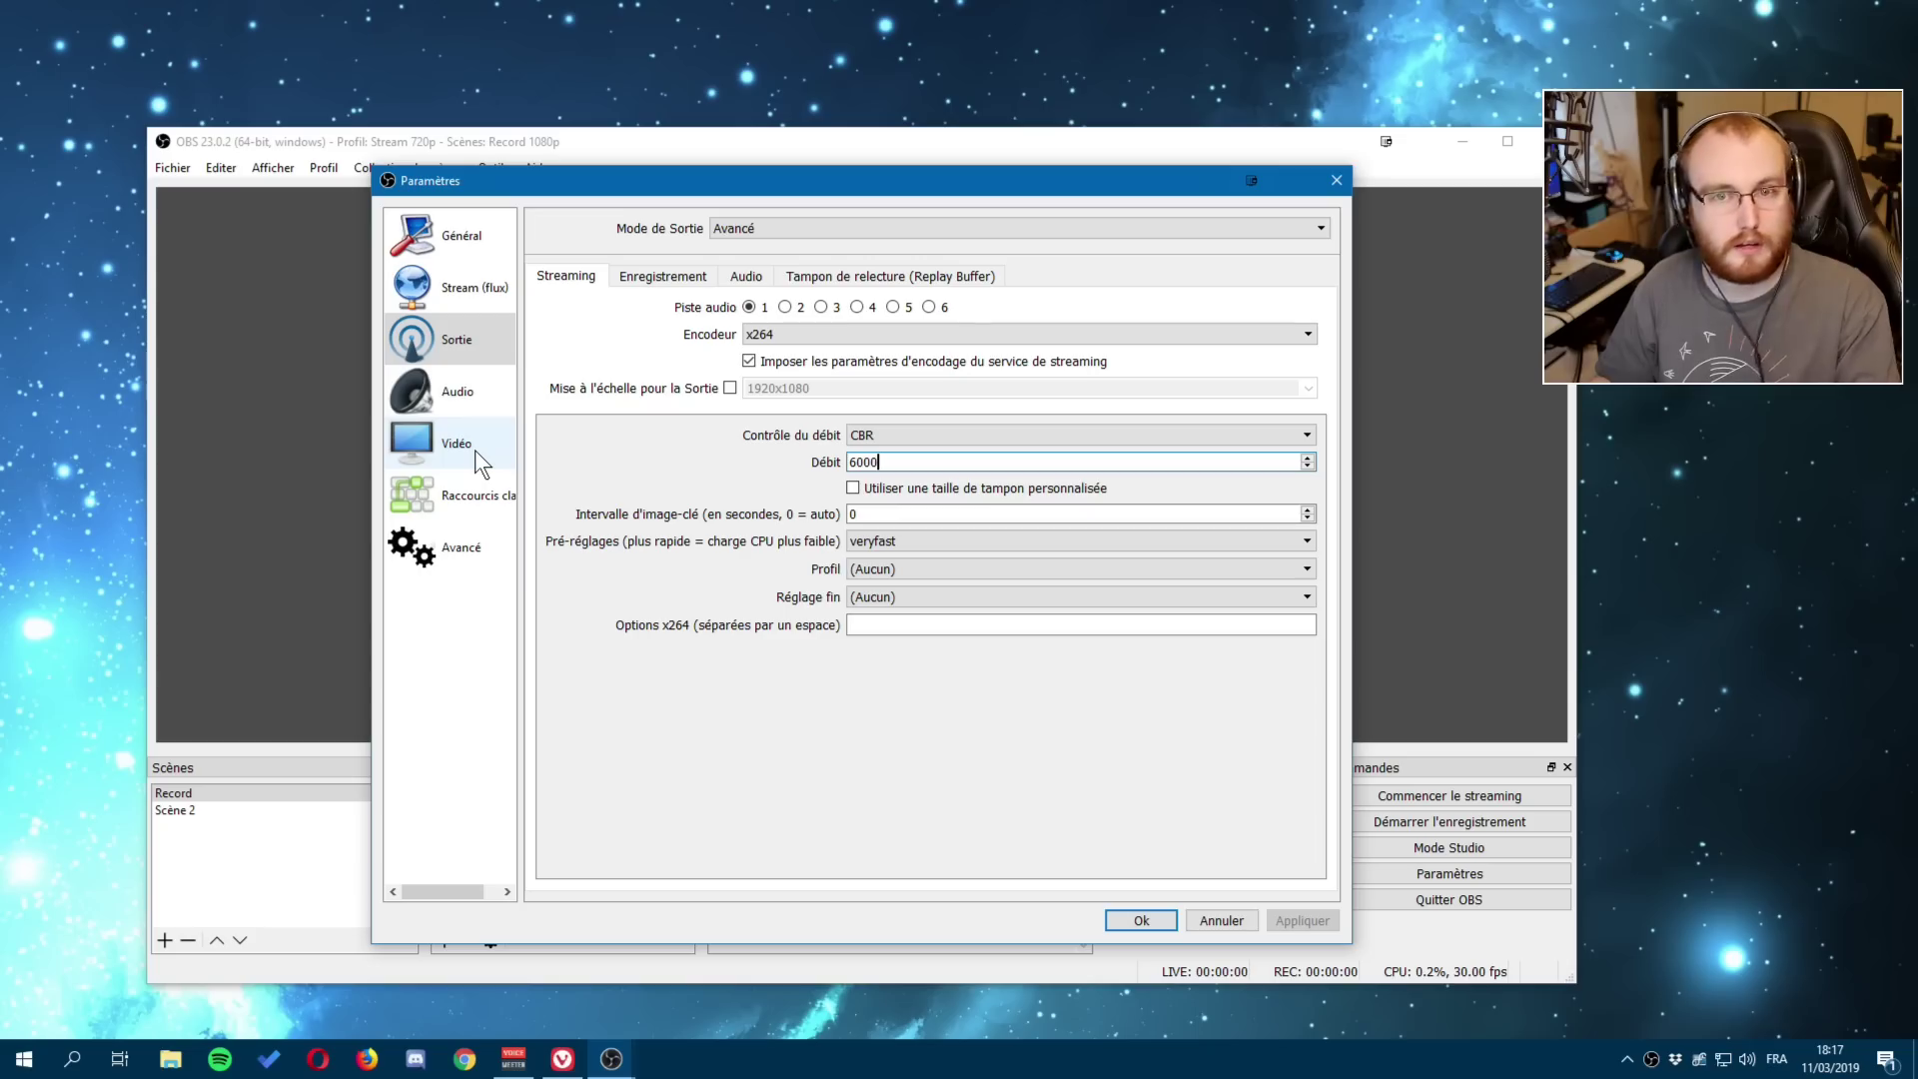
Try a streaming bitrate of 2000, replace it with 4000 and apply the settings.
{"action": "double_click", "coordinate": [857, 455]}
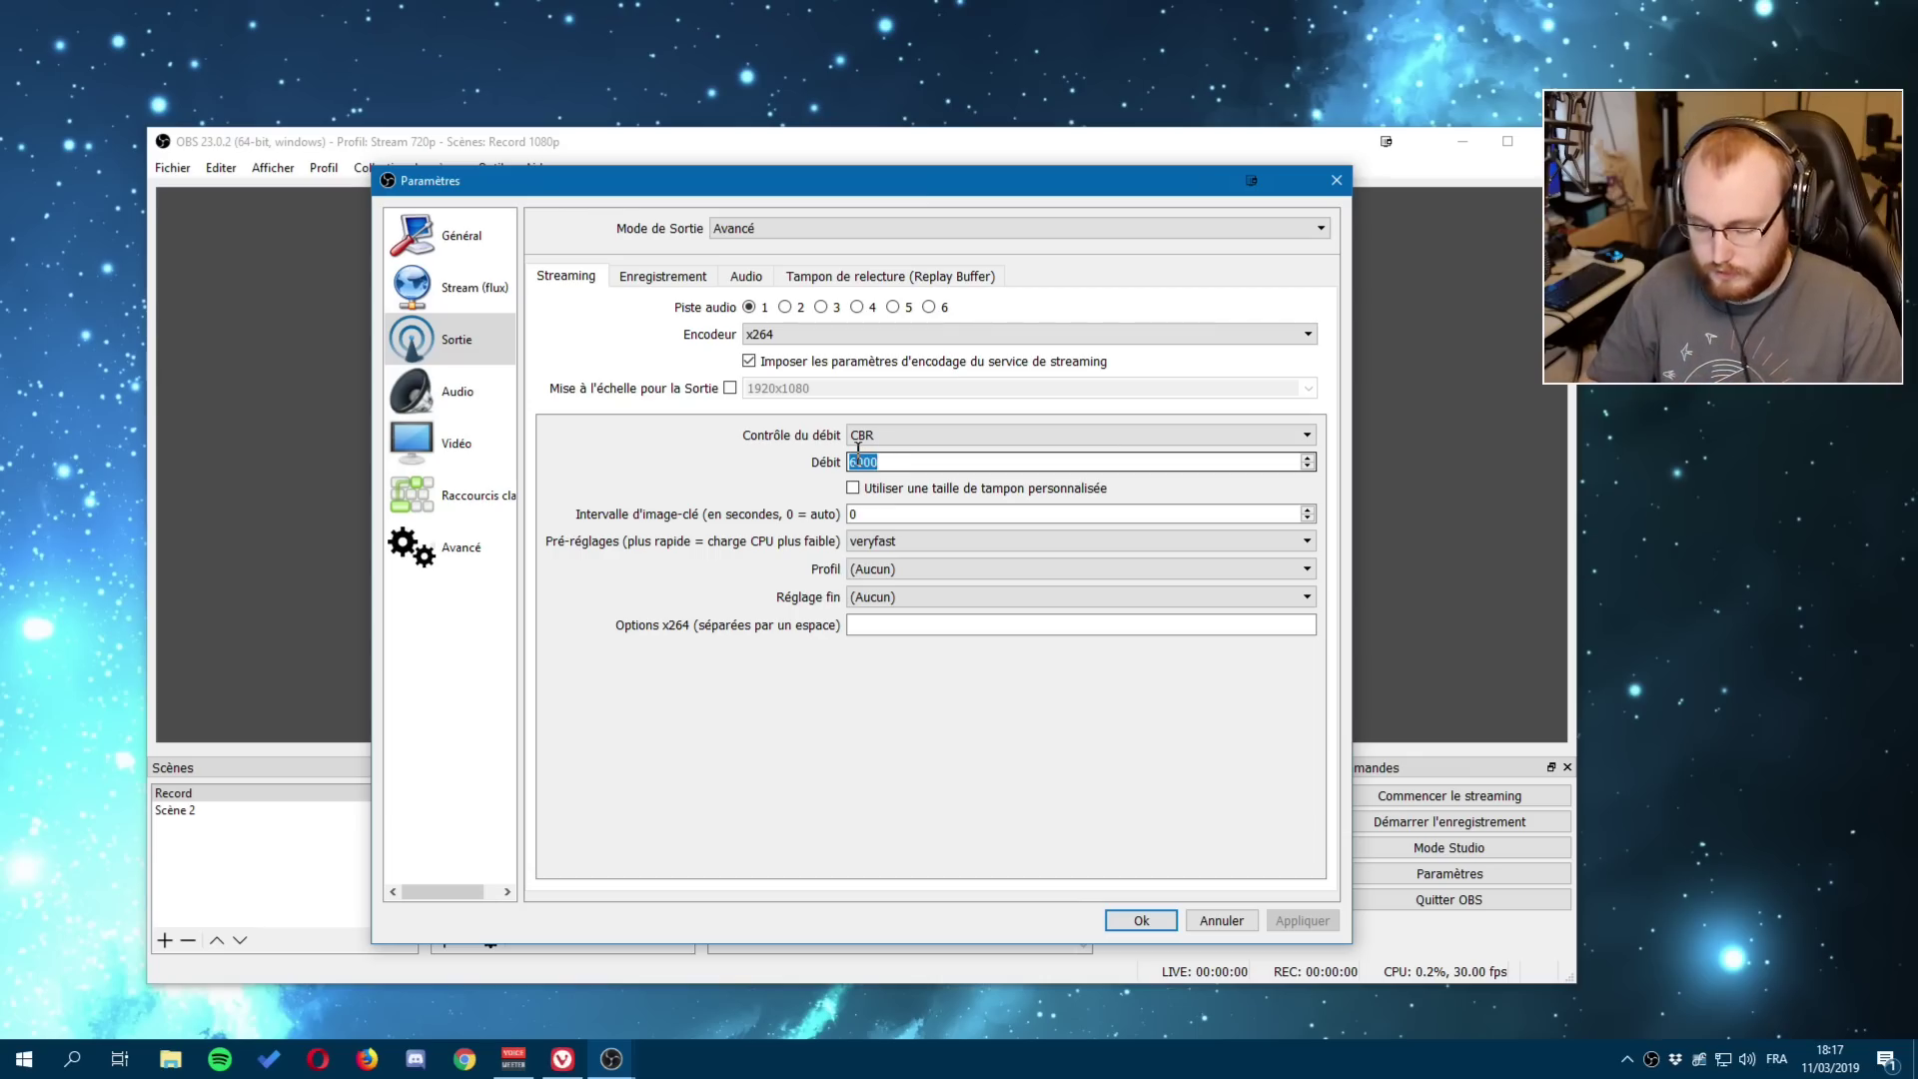
{"action": "type", "text": "2000"}
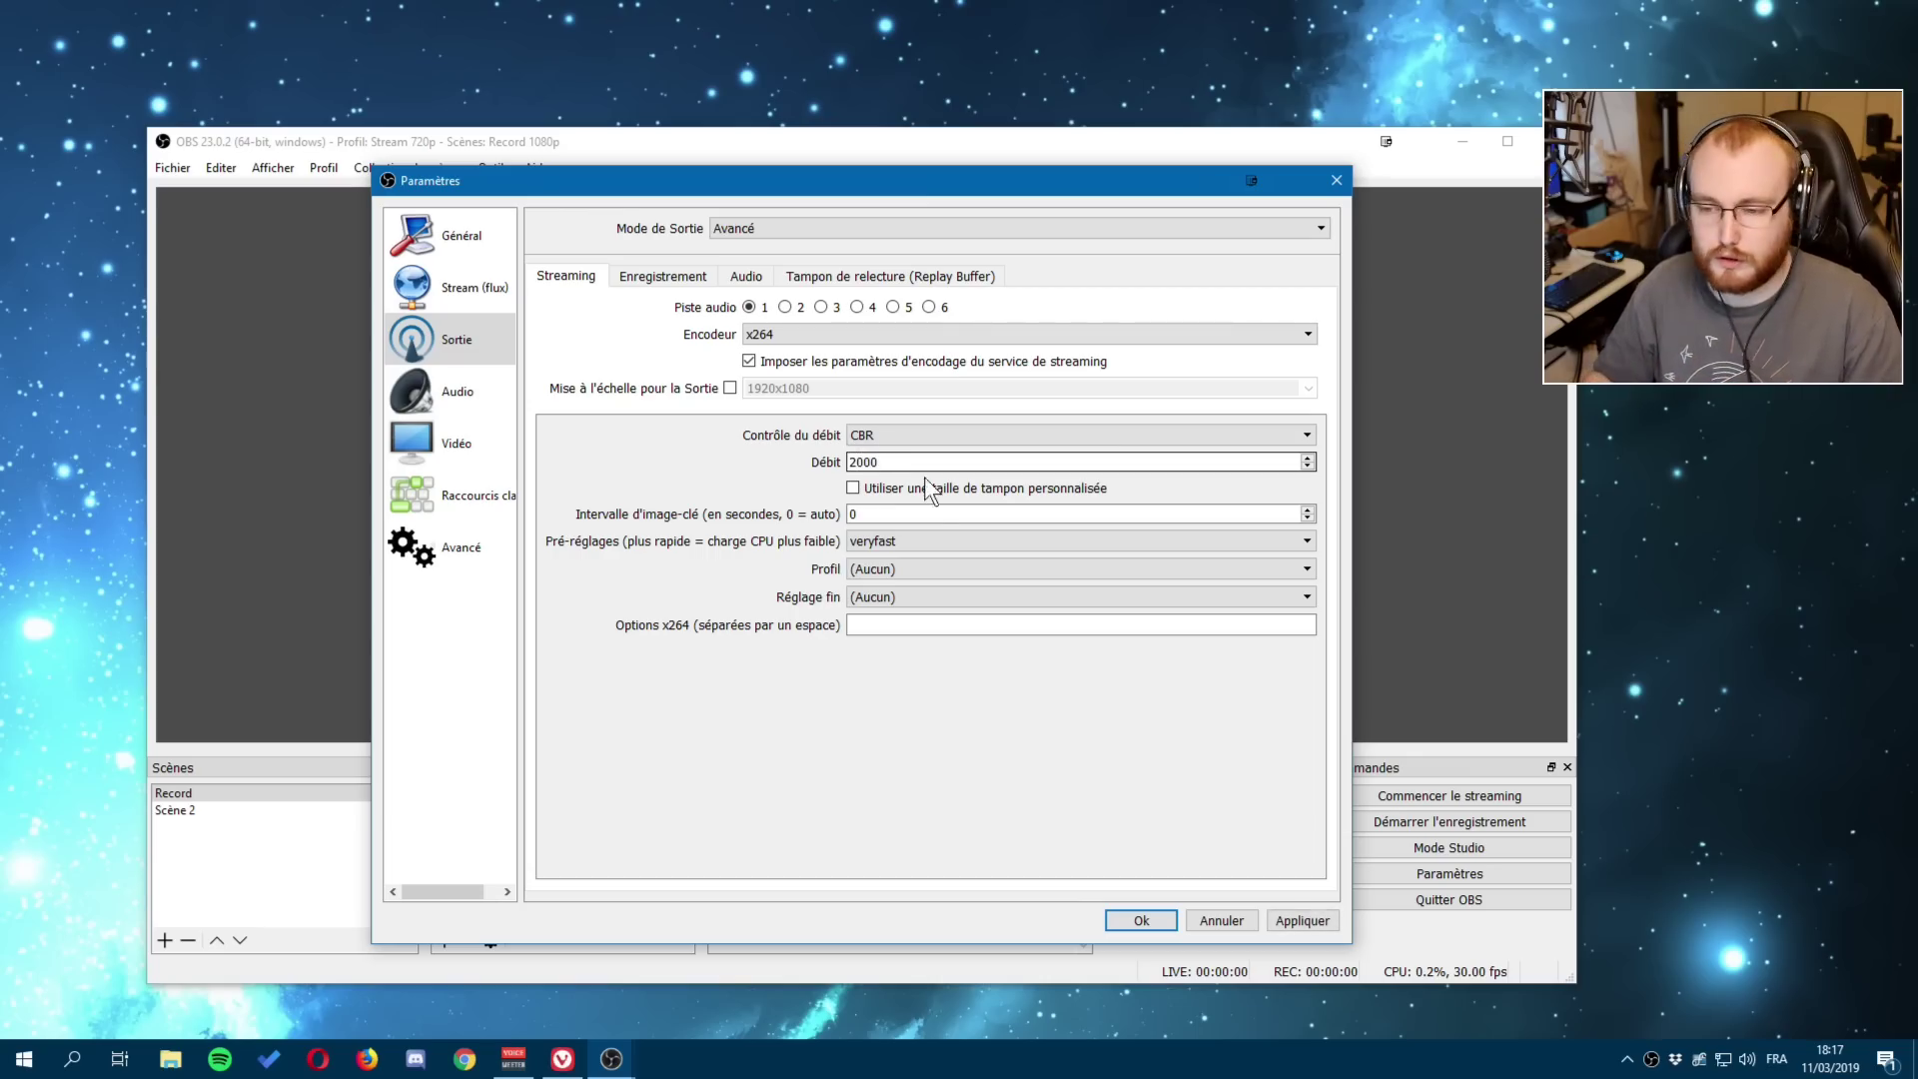
{"action": "double_click", "coordinate": [888, 462]}
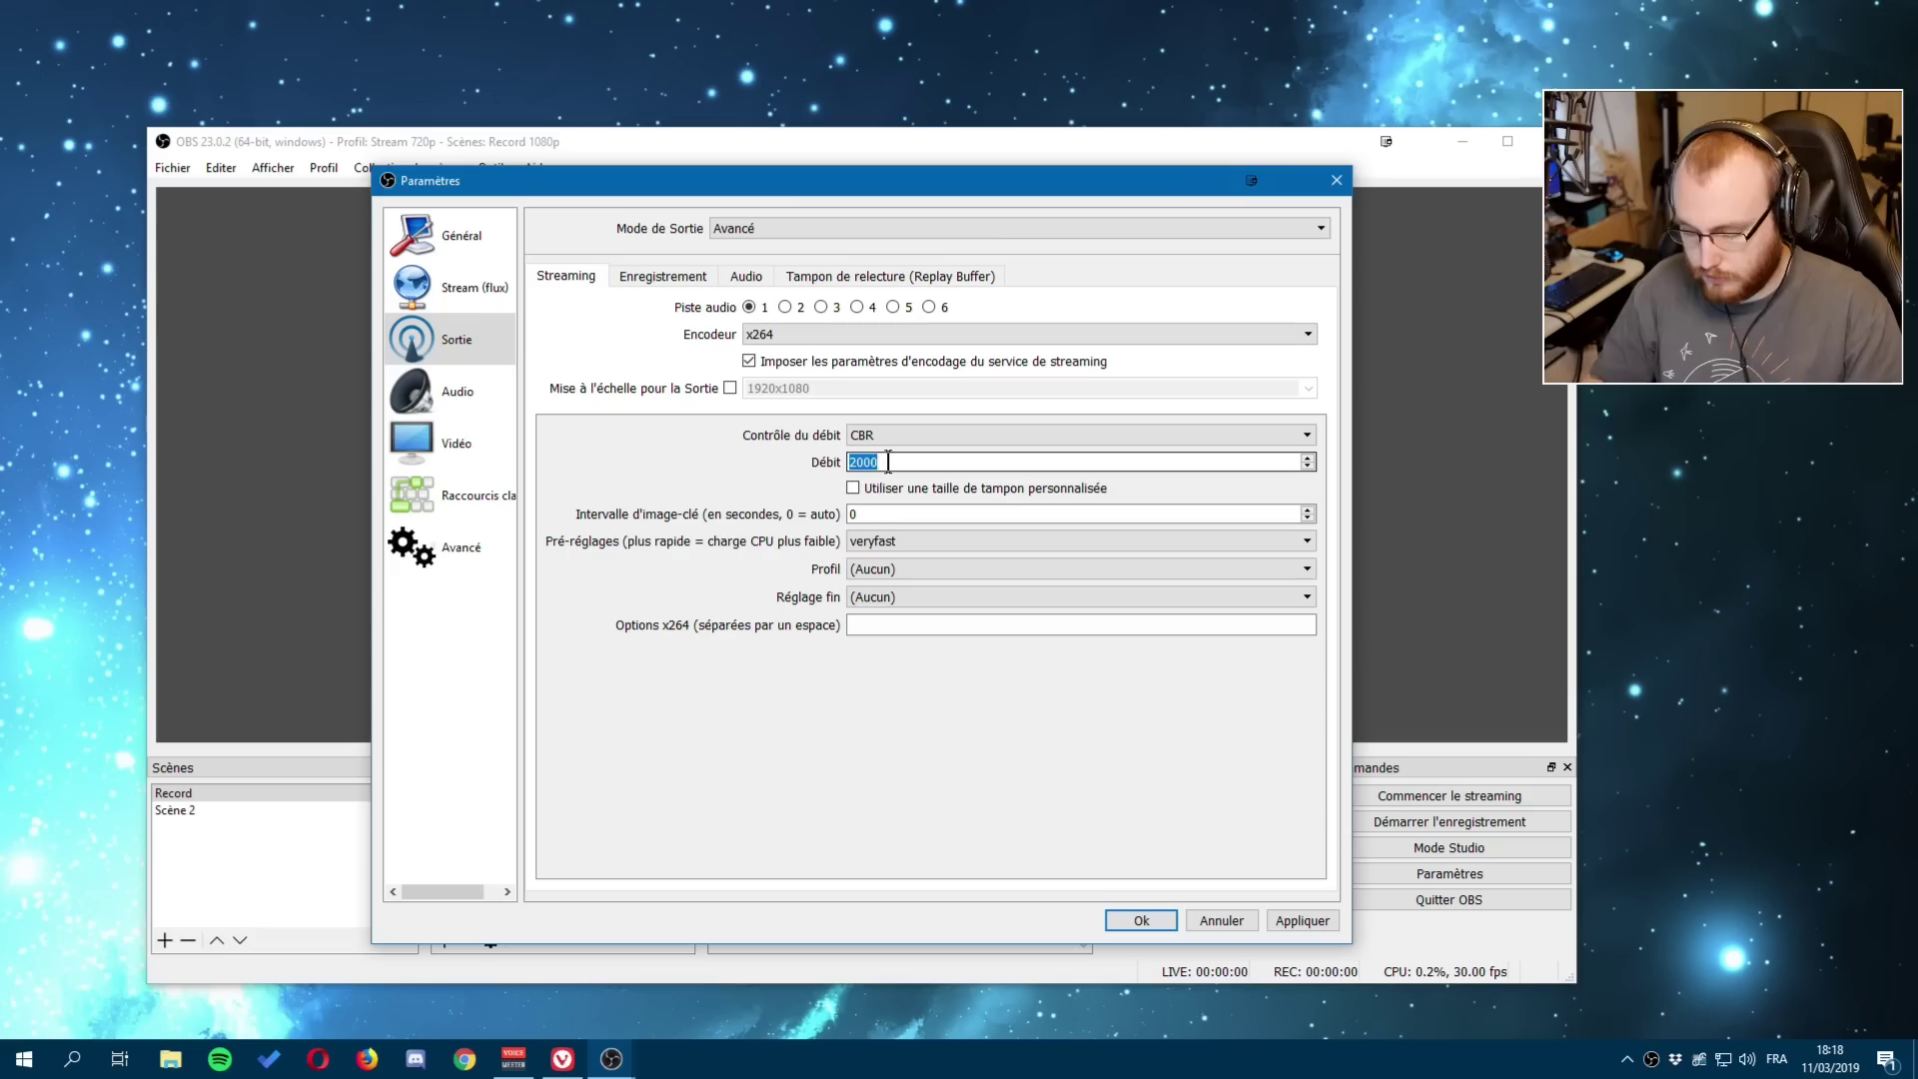
{"action": "type", "text": "4000"}
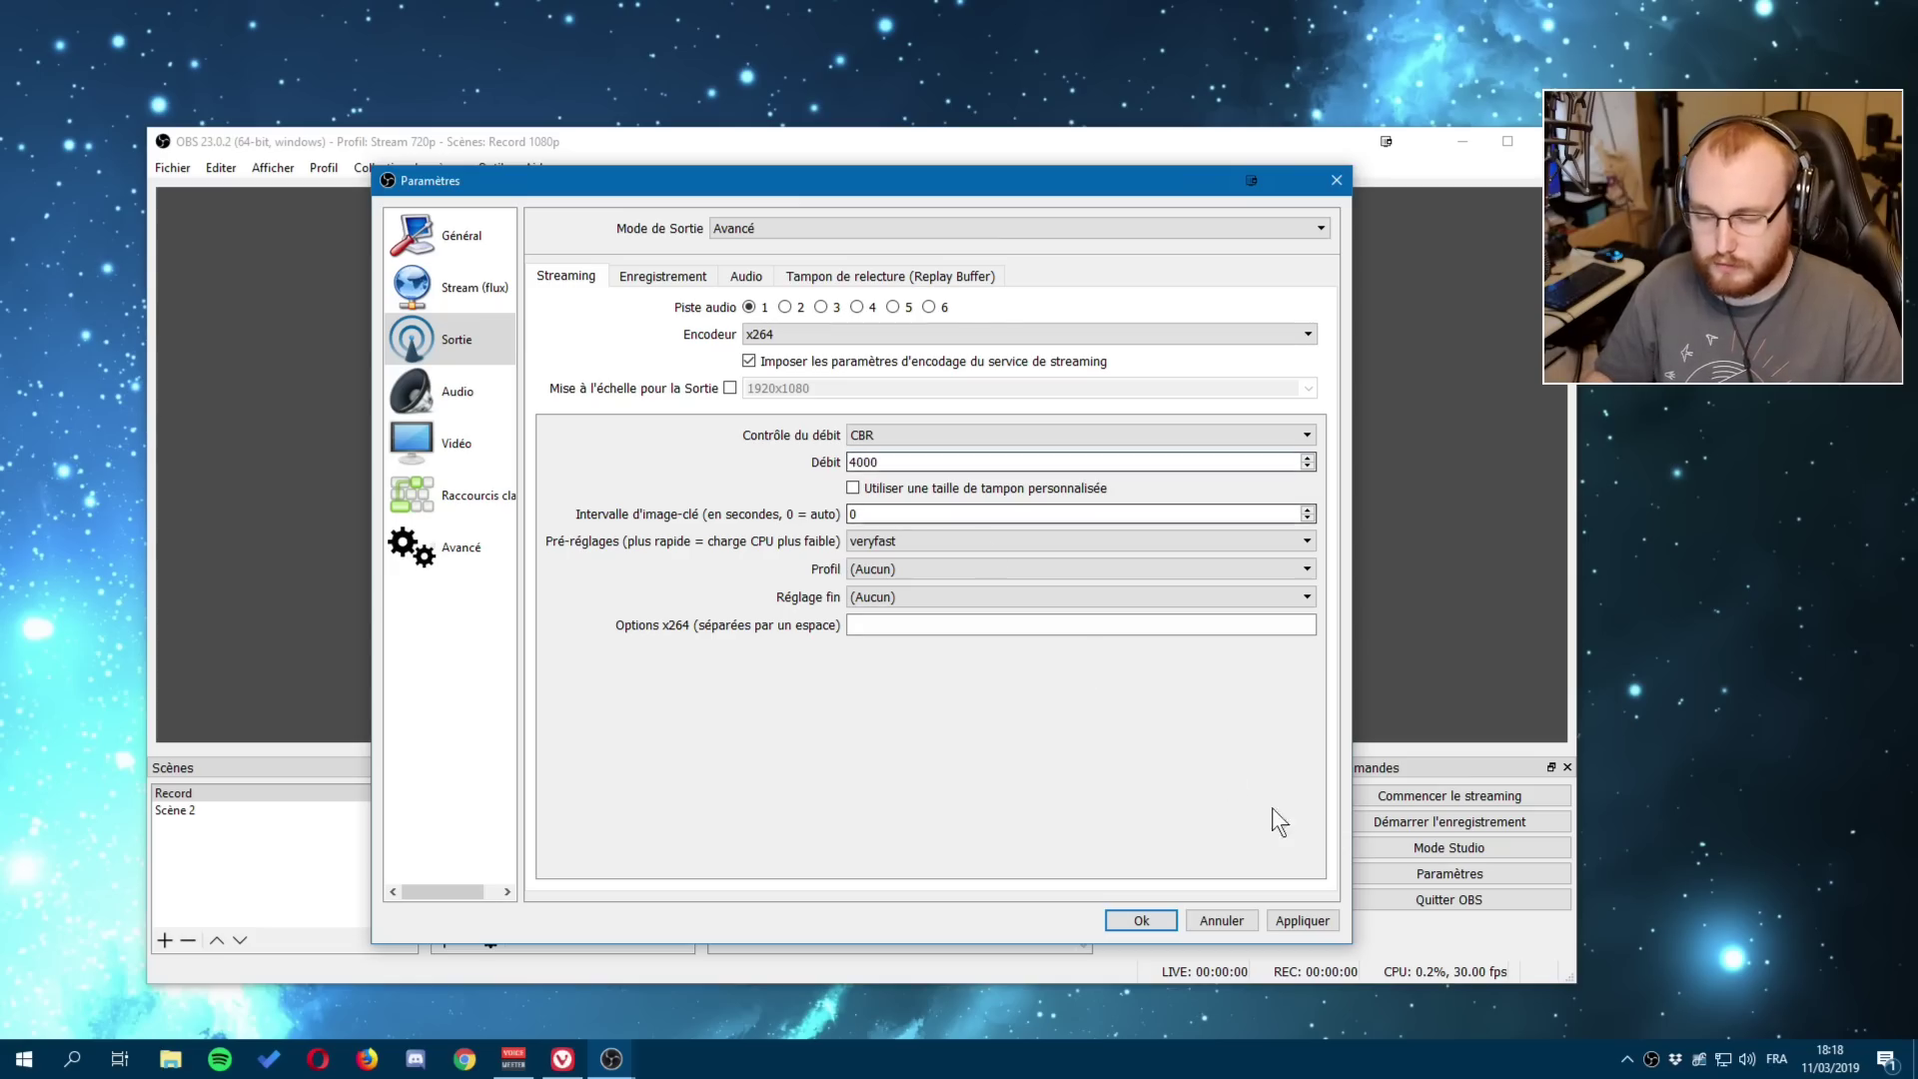
{"action": "left_click", "coordinate": [1300, 918]}
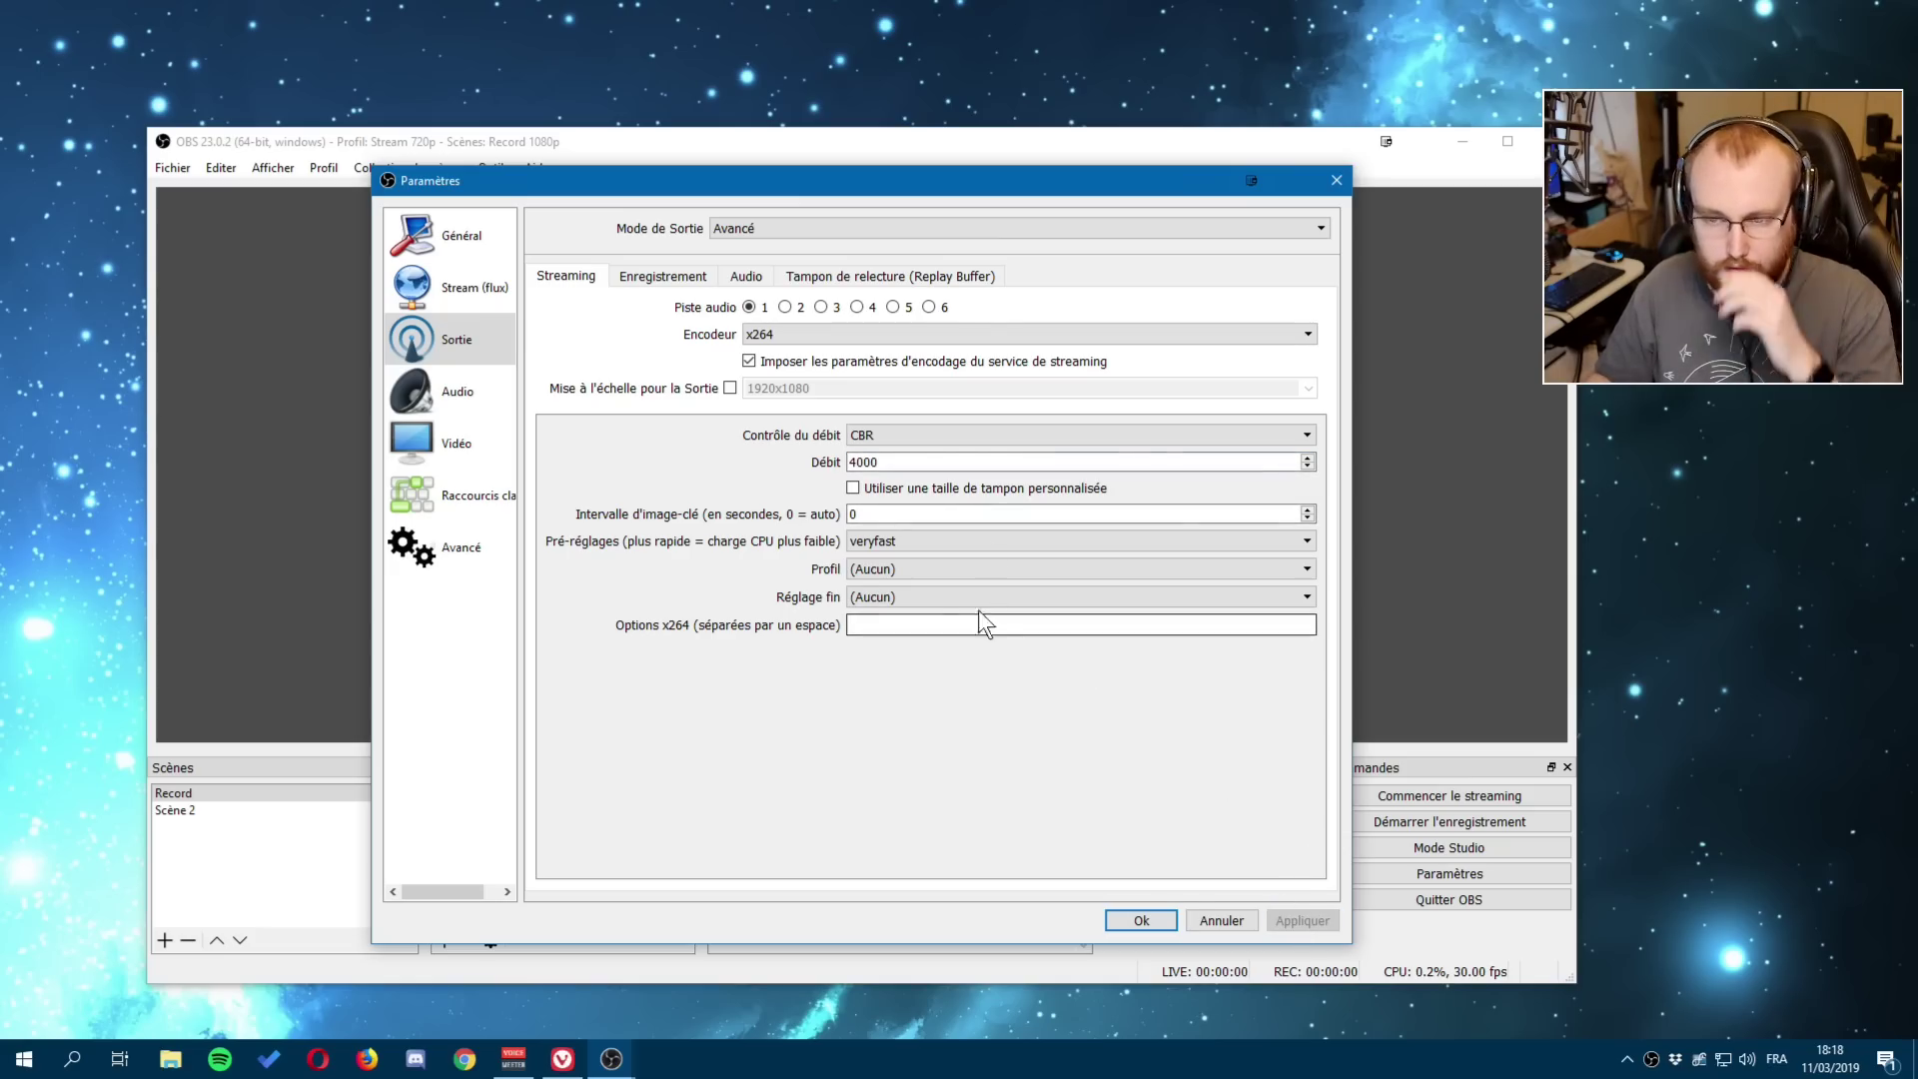
Set the base (canvas) resolution to 1280x720 in the video settings and apply the change.
{"action": "left_click", "coordinate": [451, 440]}
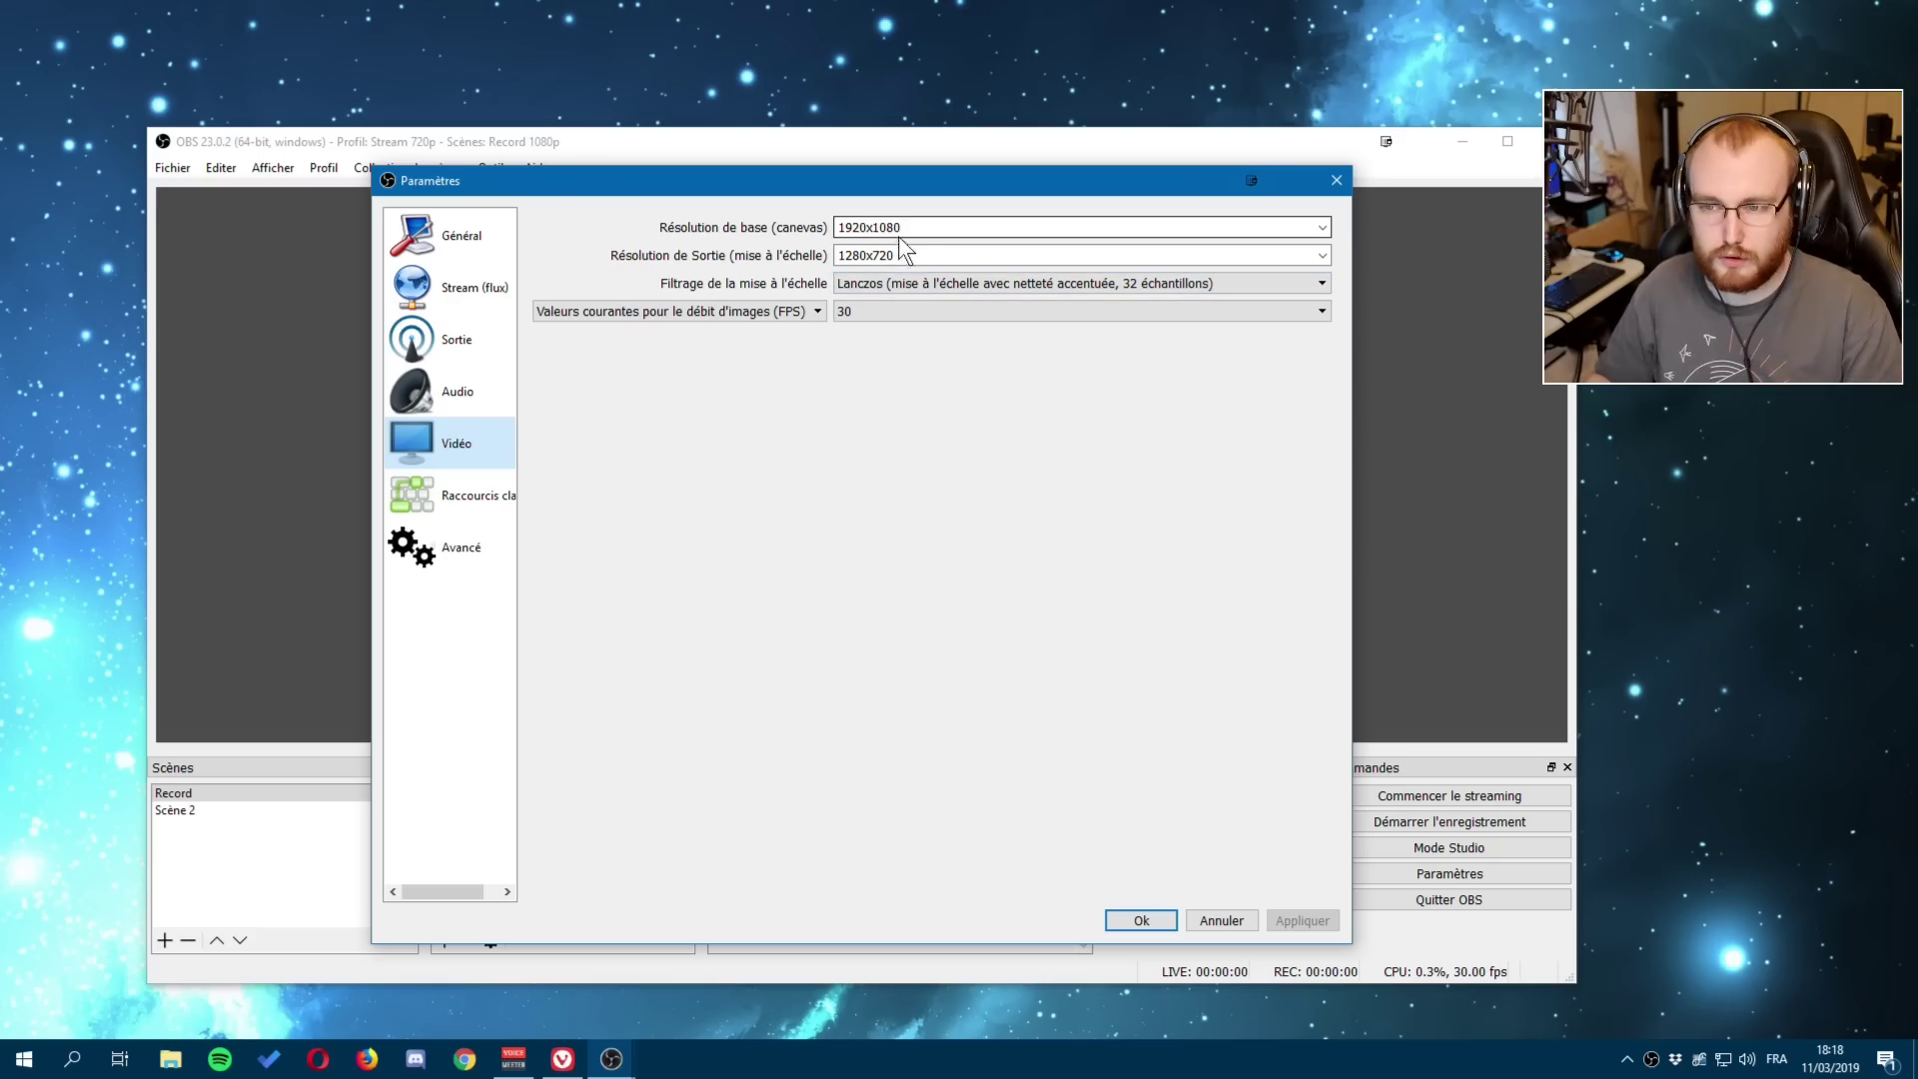
{"action": "left_click_drag", "start_coordinate": [903, 228], "coordinate": [1408, 225]}
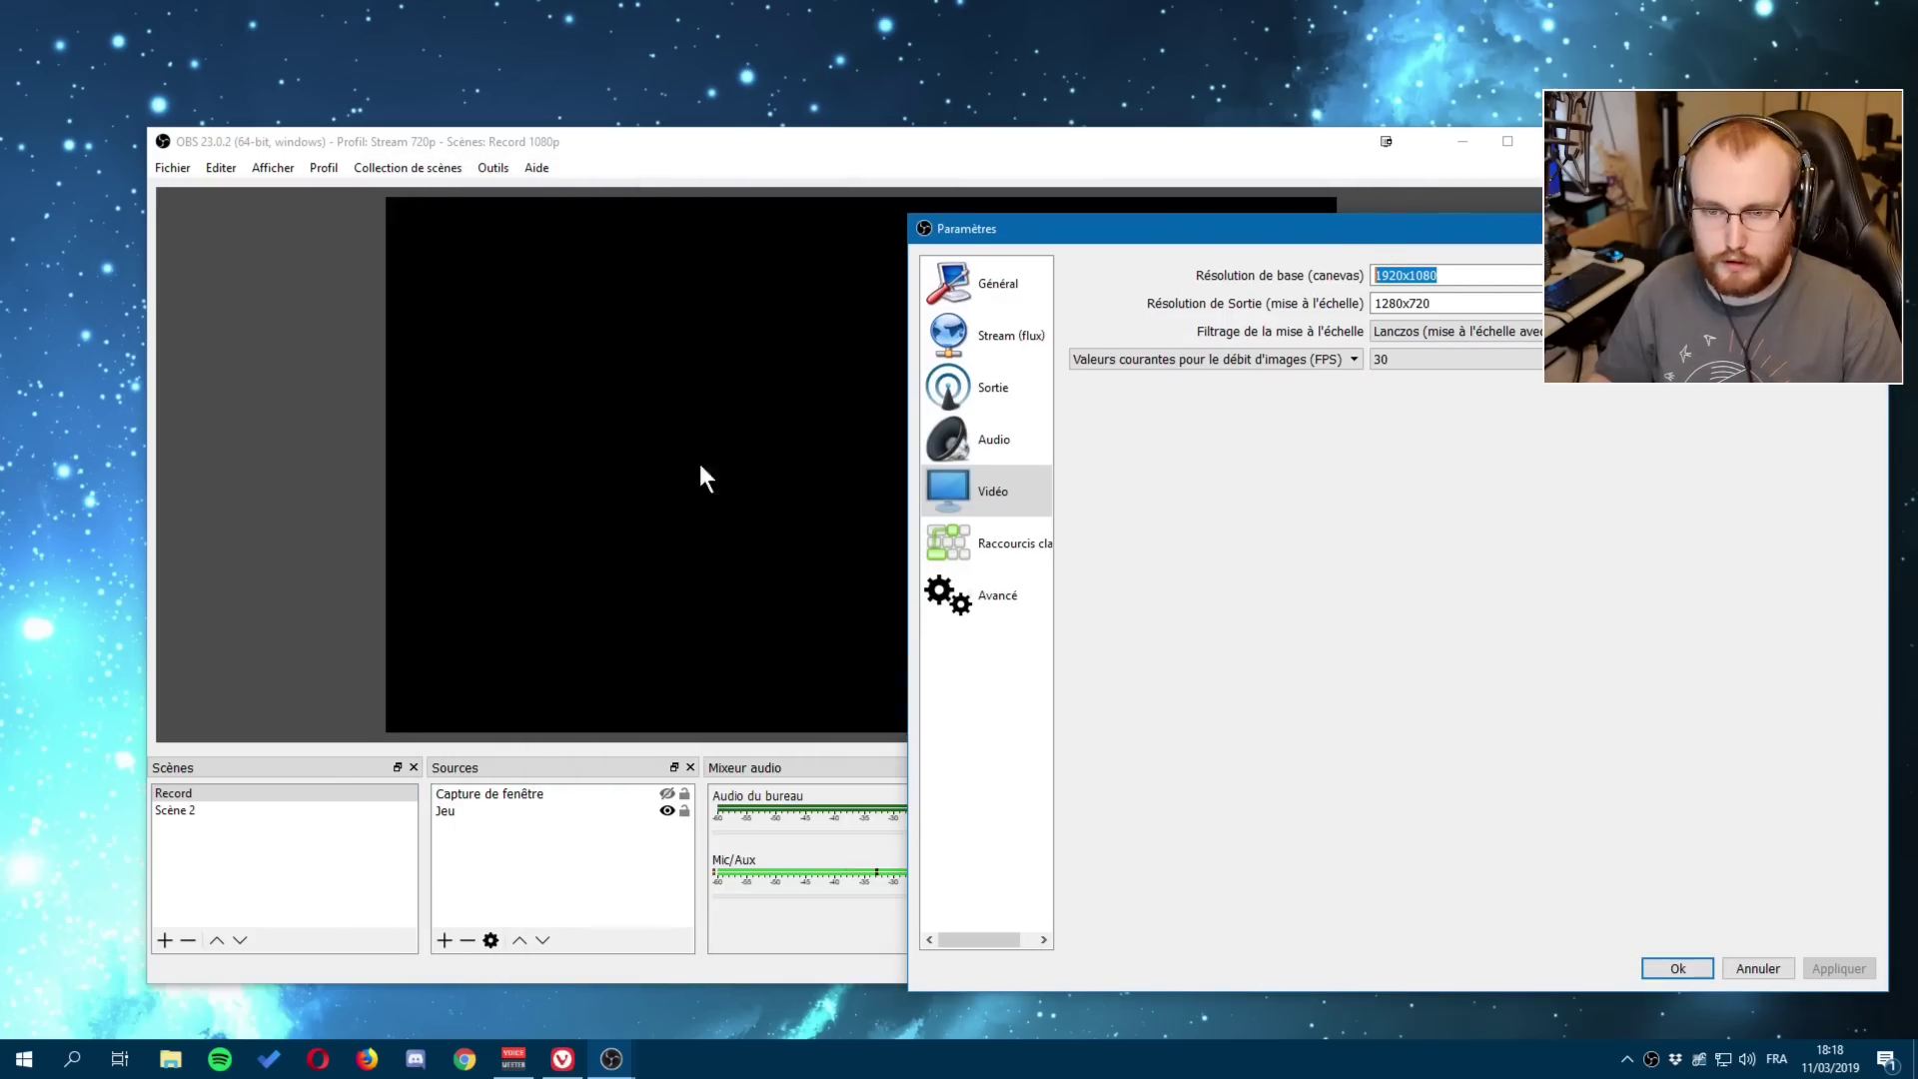
{"action": "left_click_drag", "start_coordinate": [1147, 230], "coordinate": [564, 143]}
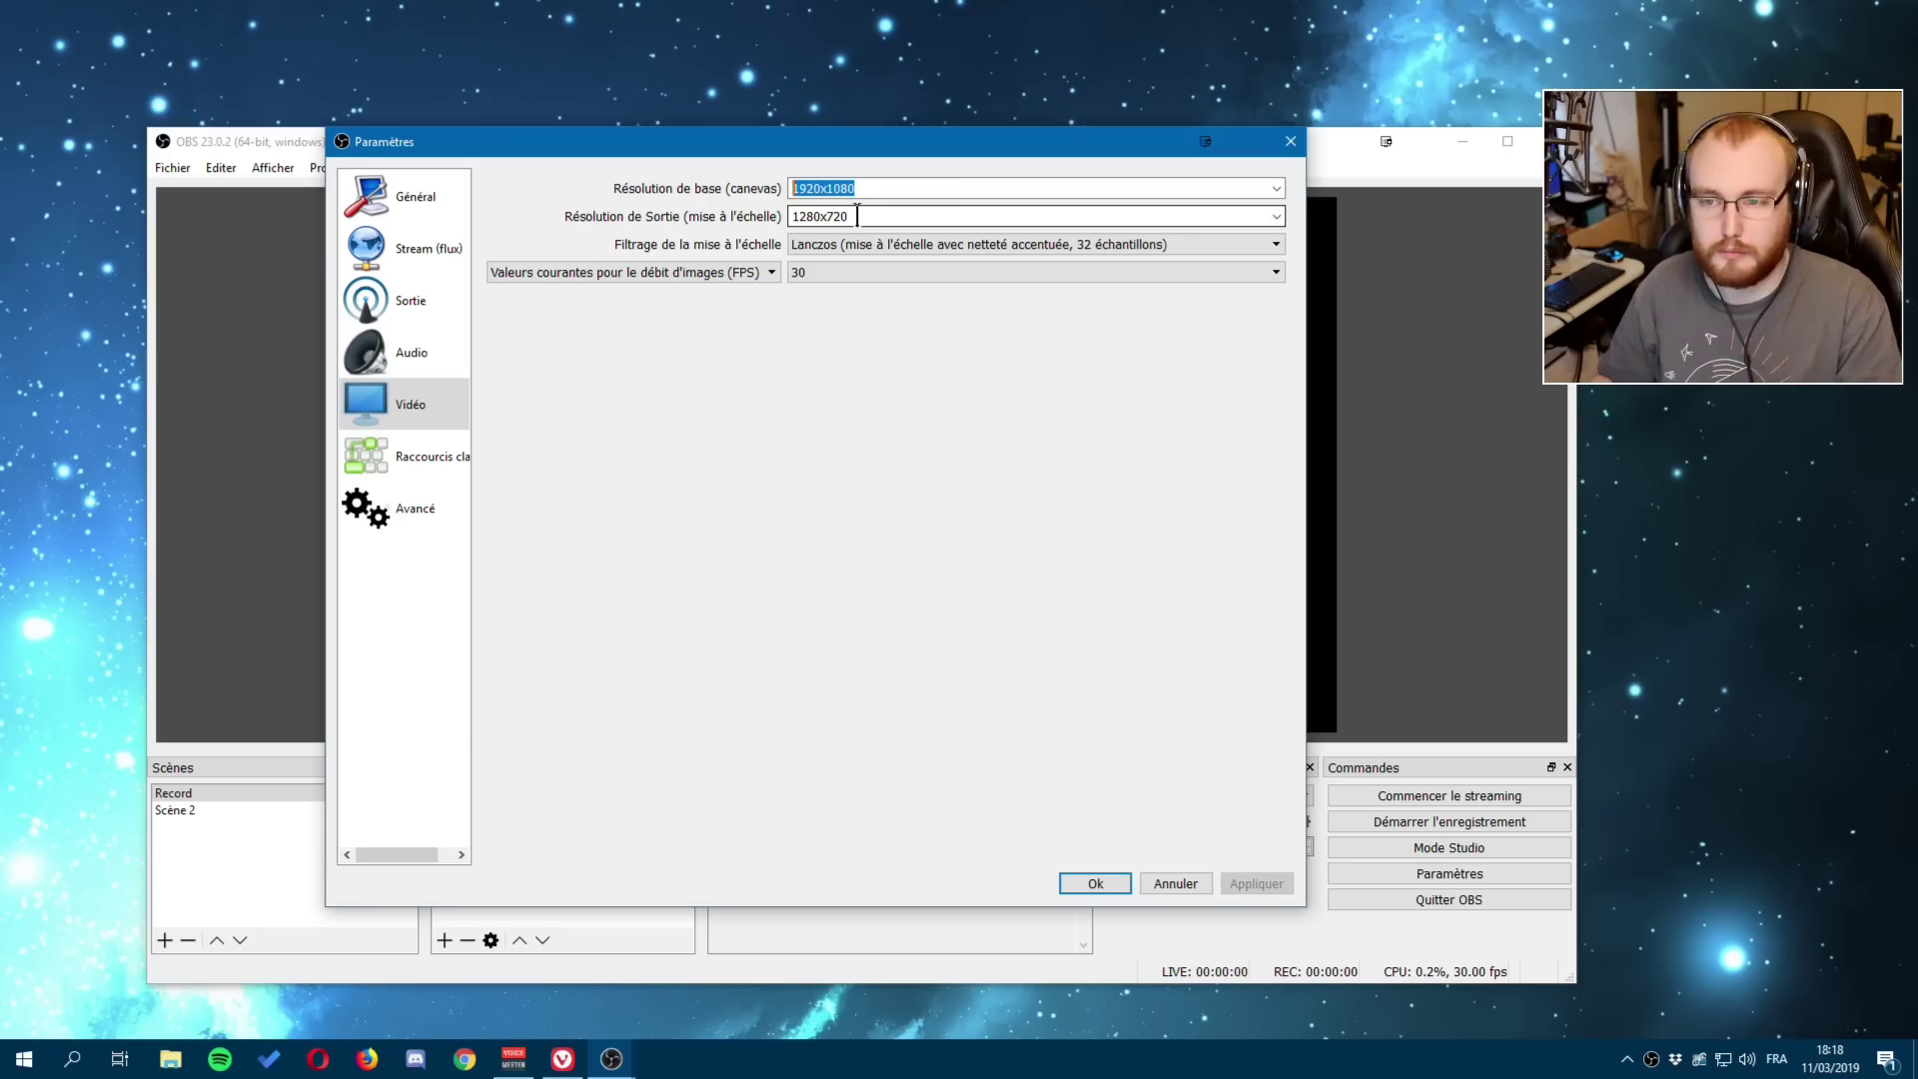
{"action": "left_click_drag", "start_coordinate": [857, 214], "coordinate": [731, 216]}
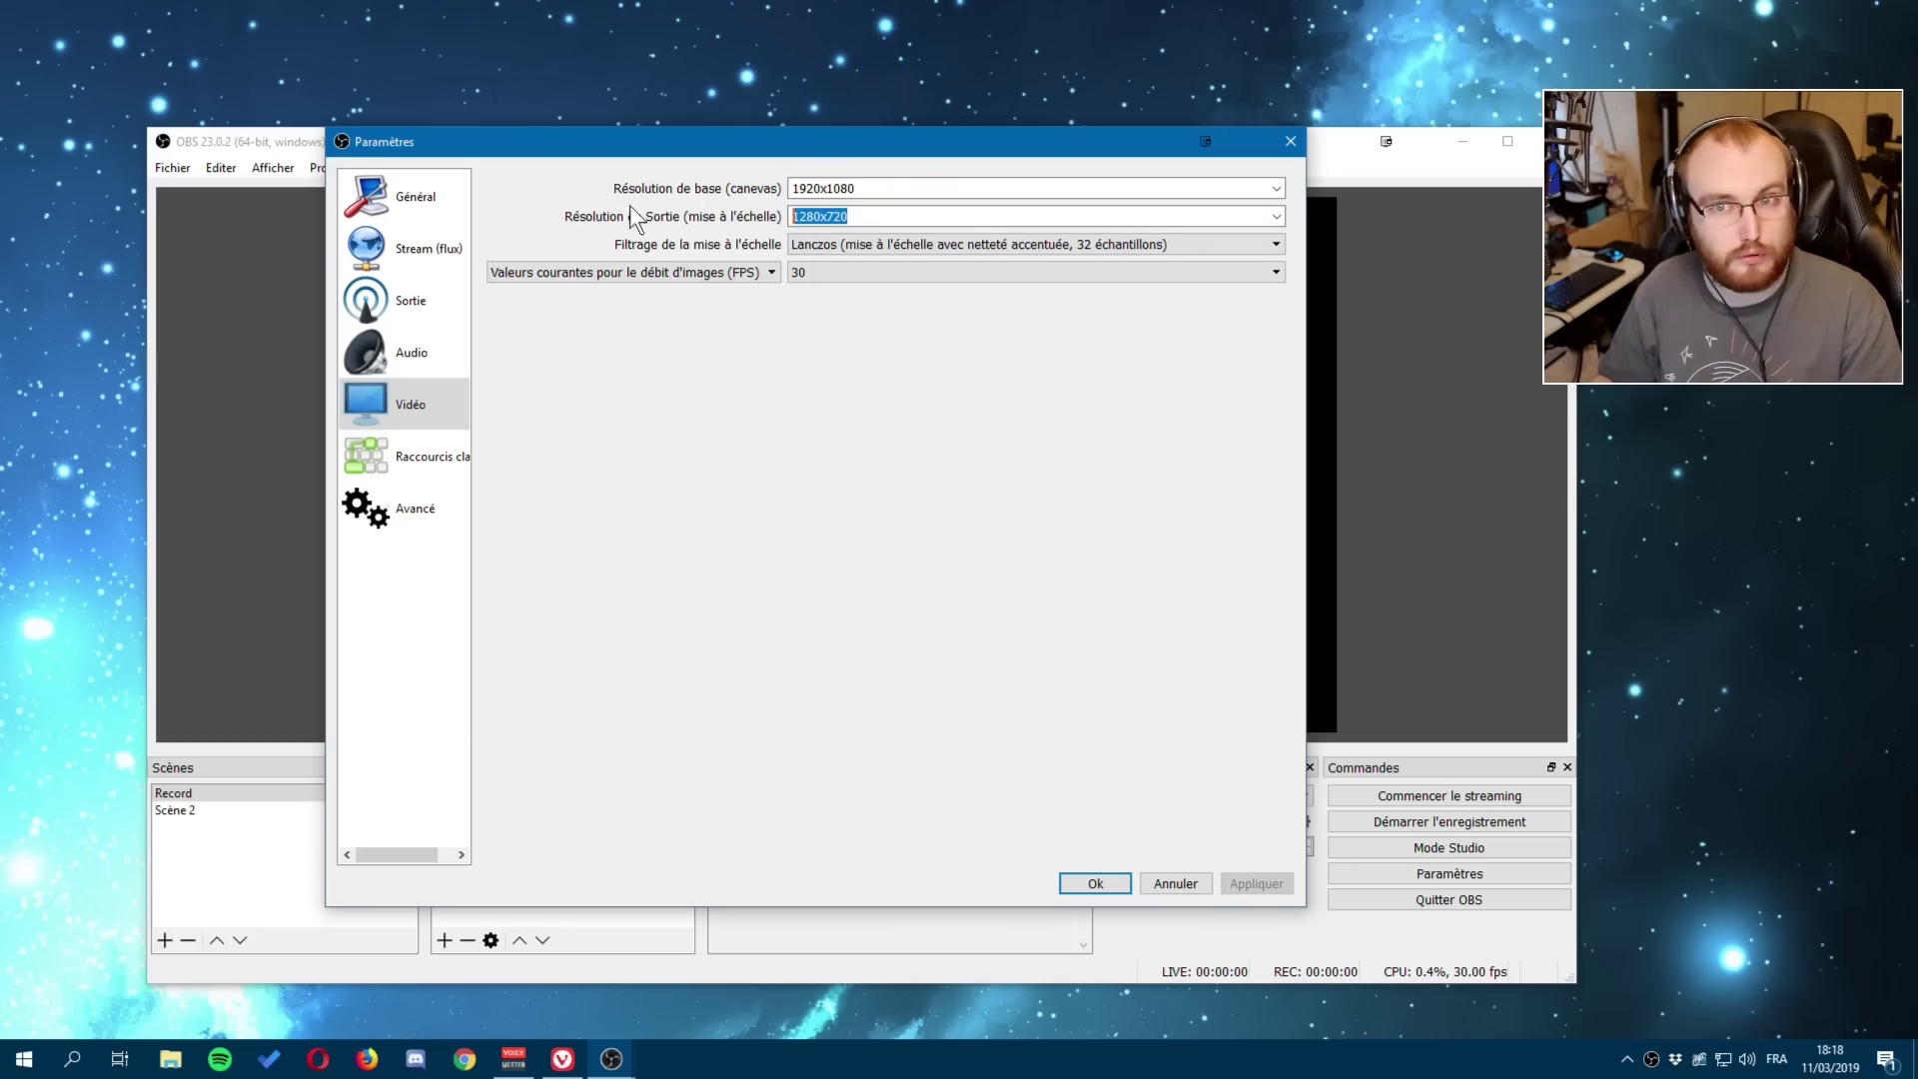
{"action": "left_click", "coordinate": [1283, 222]}
{"action": "left_click", "coordinate": [899, 288]}
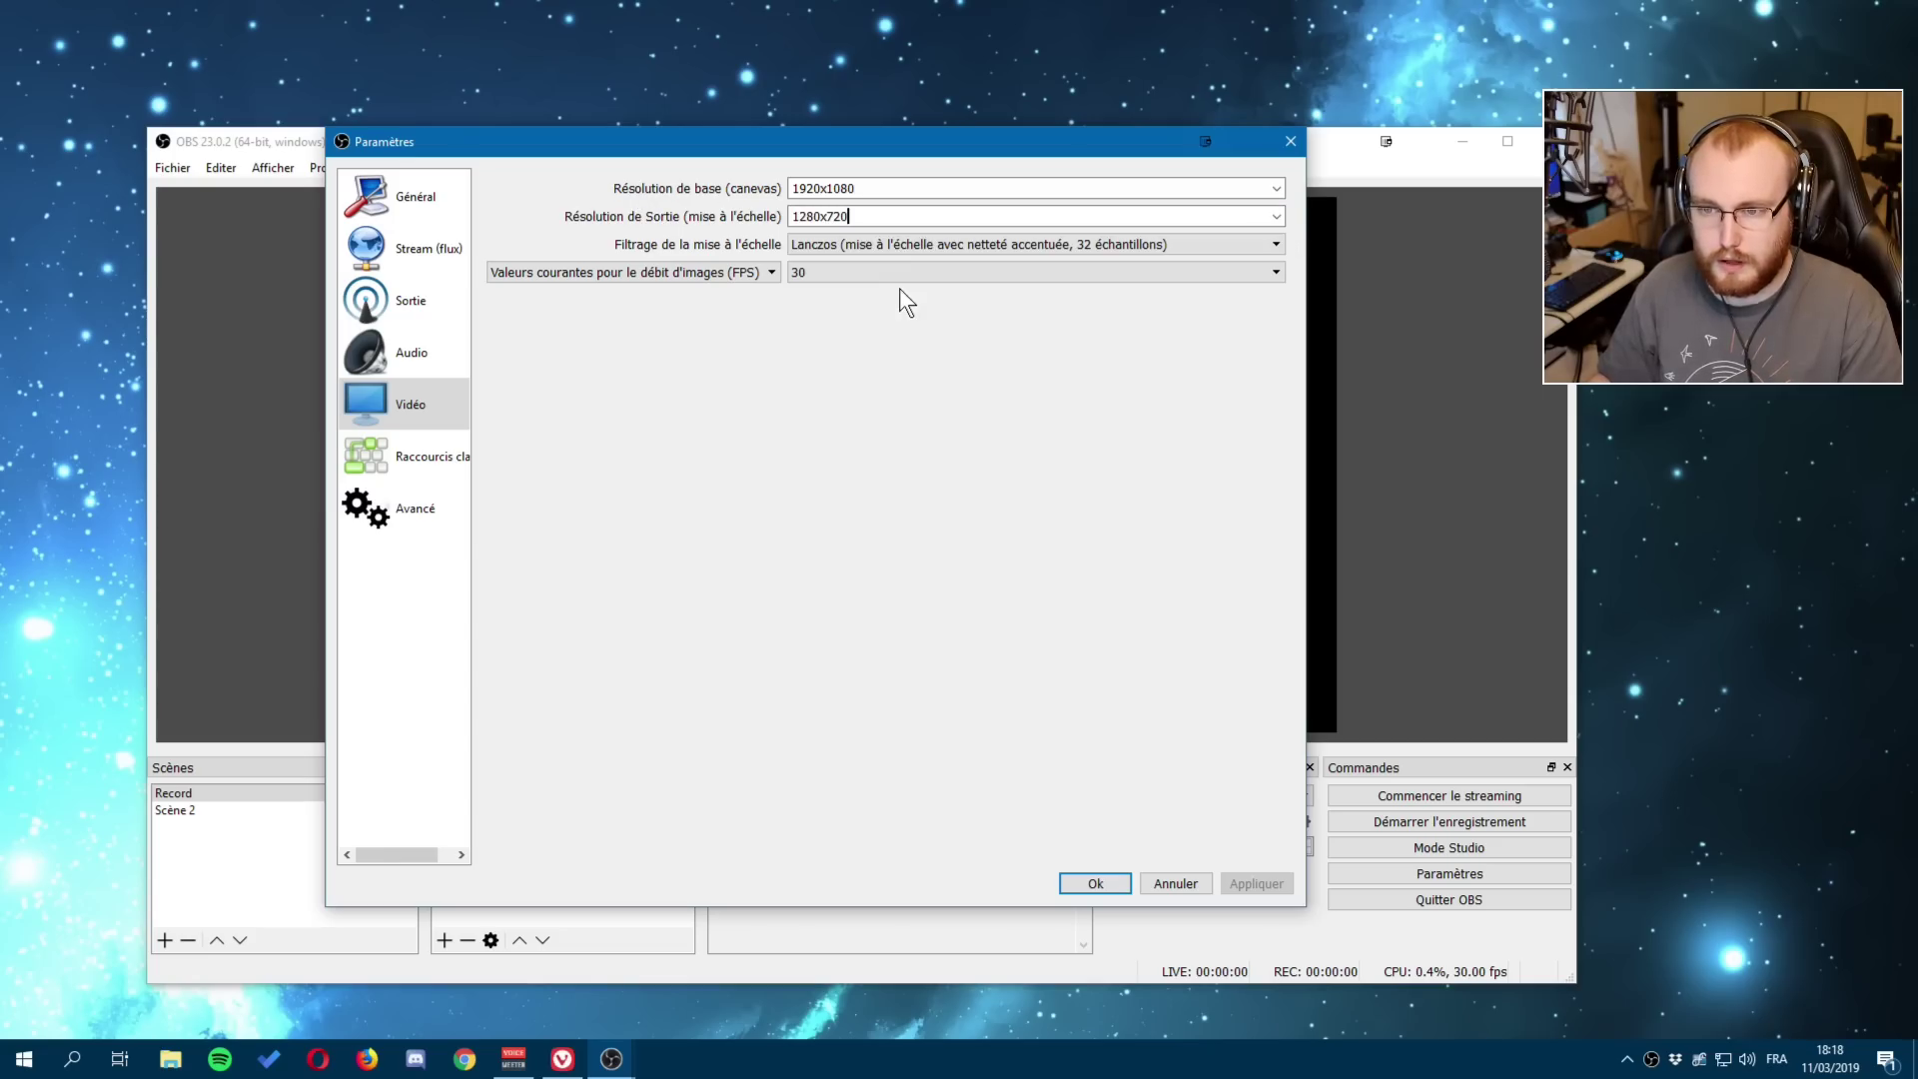
{"action": "left_click", "coordinate": [889, 212]}
{"action": "left_click", "coordinate": [1273, 190]}
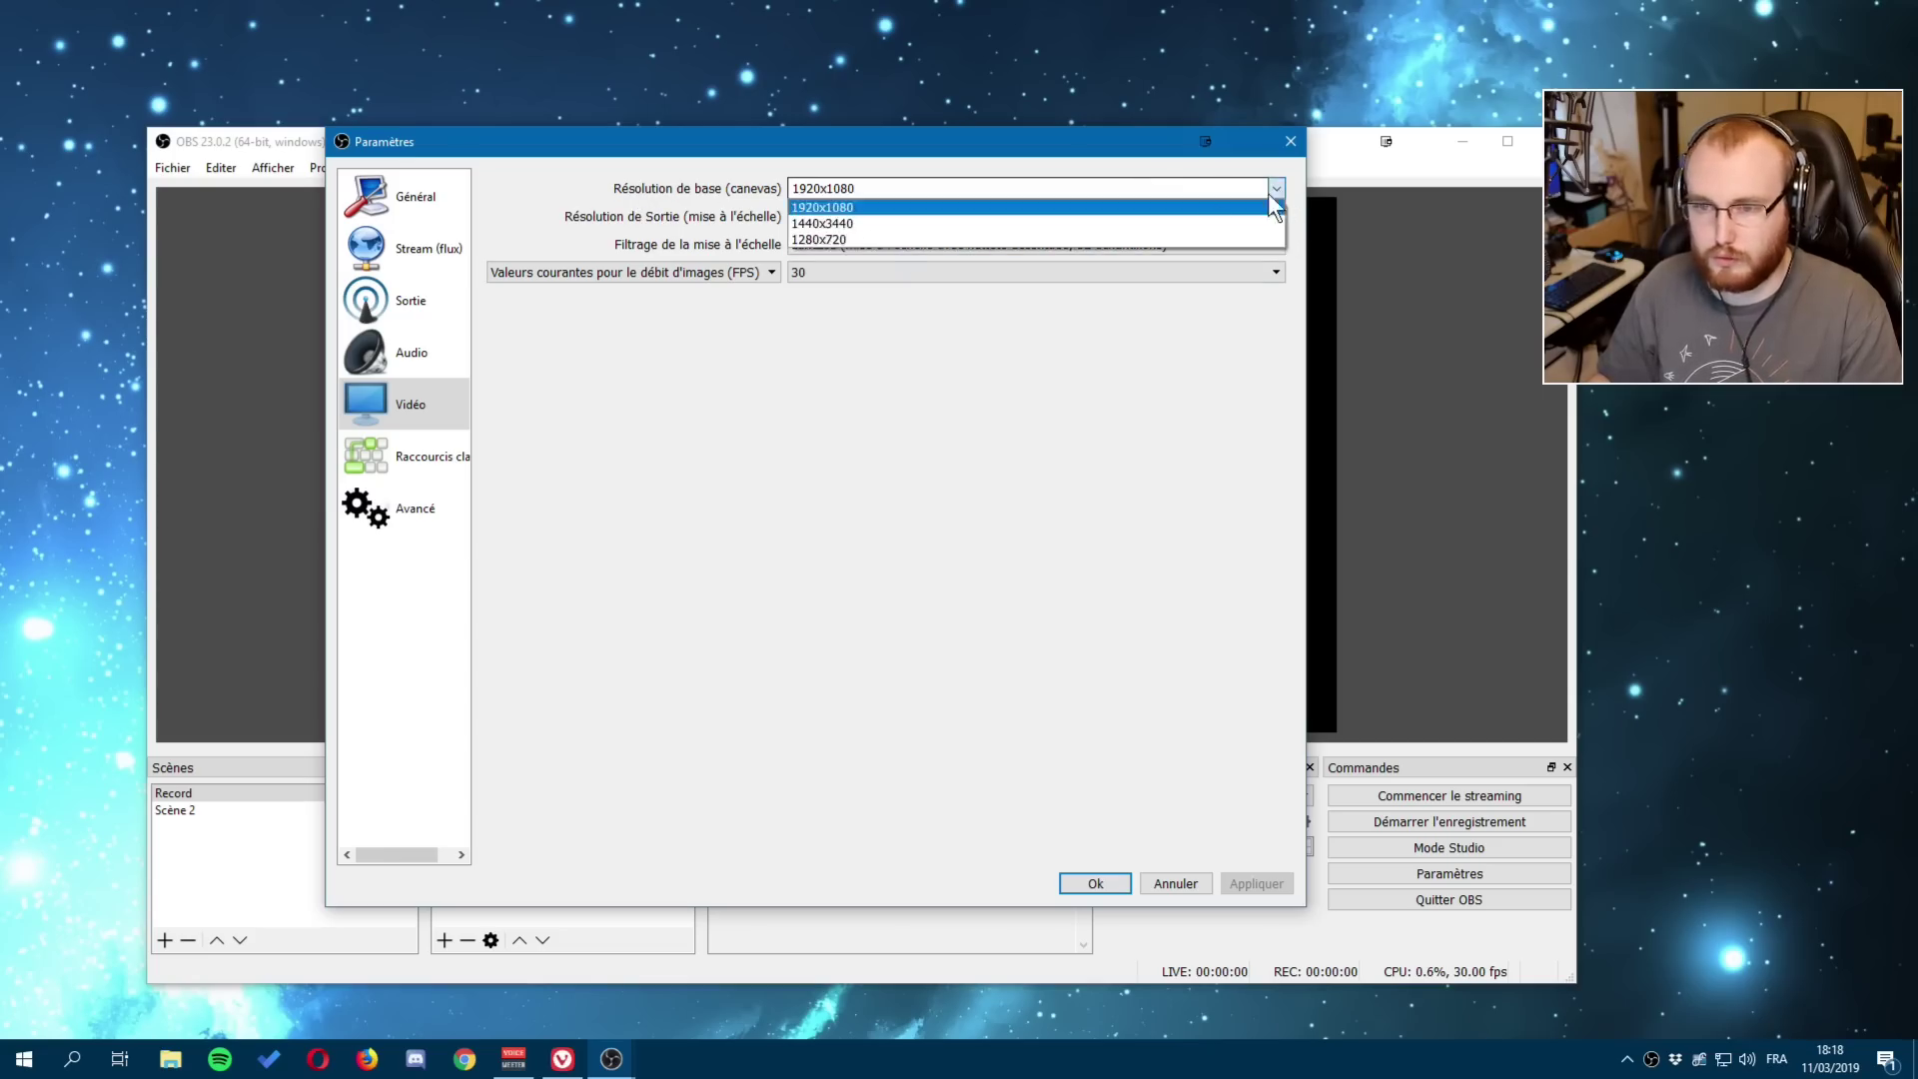
{"action": "left_click", "coordinate": [861, 238]}
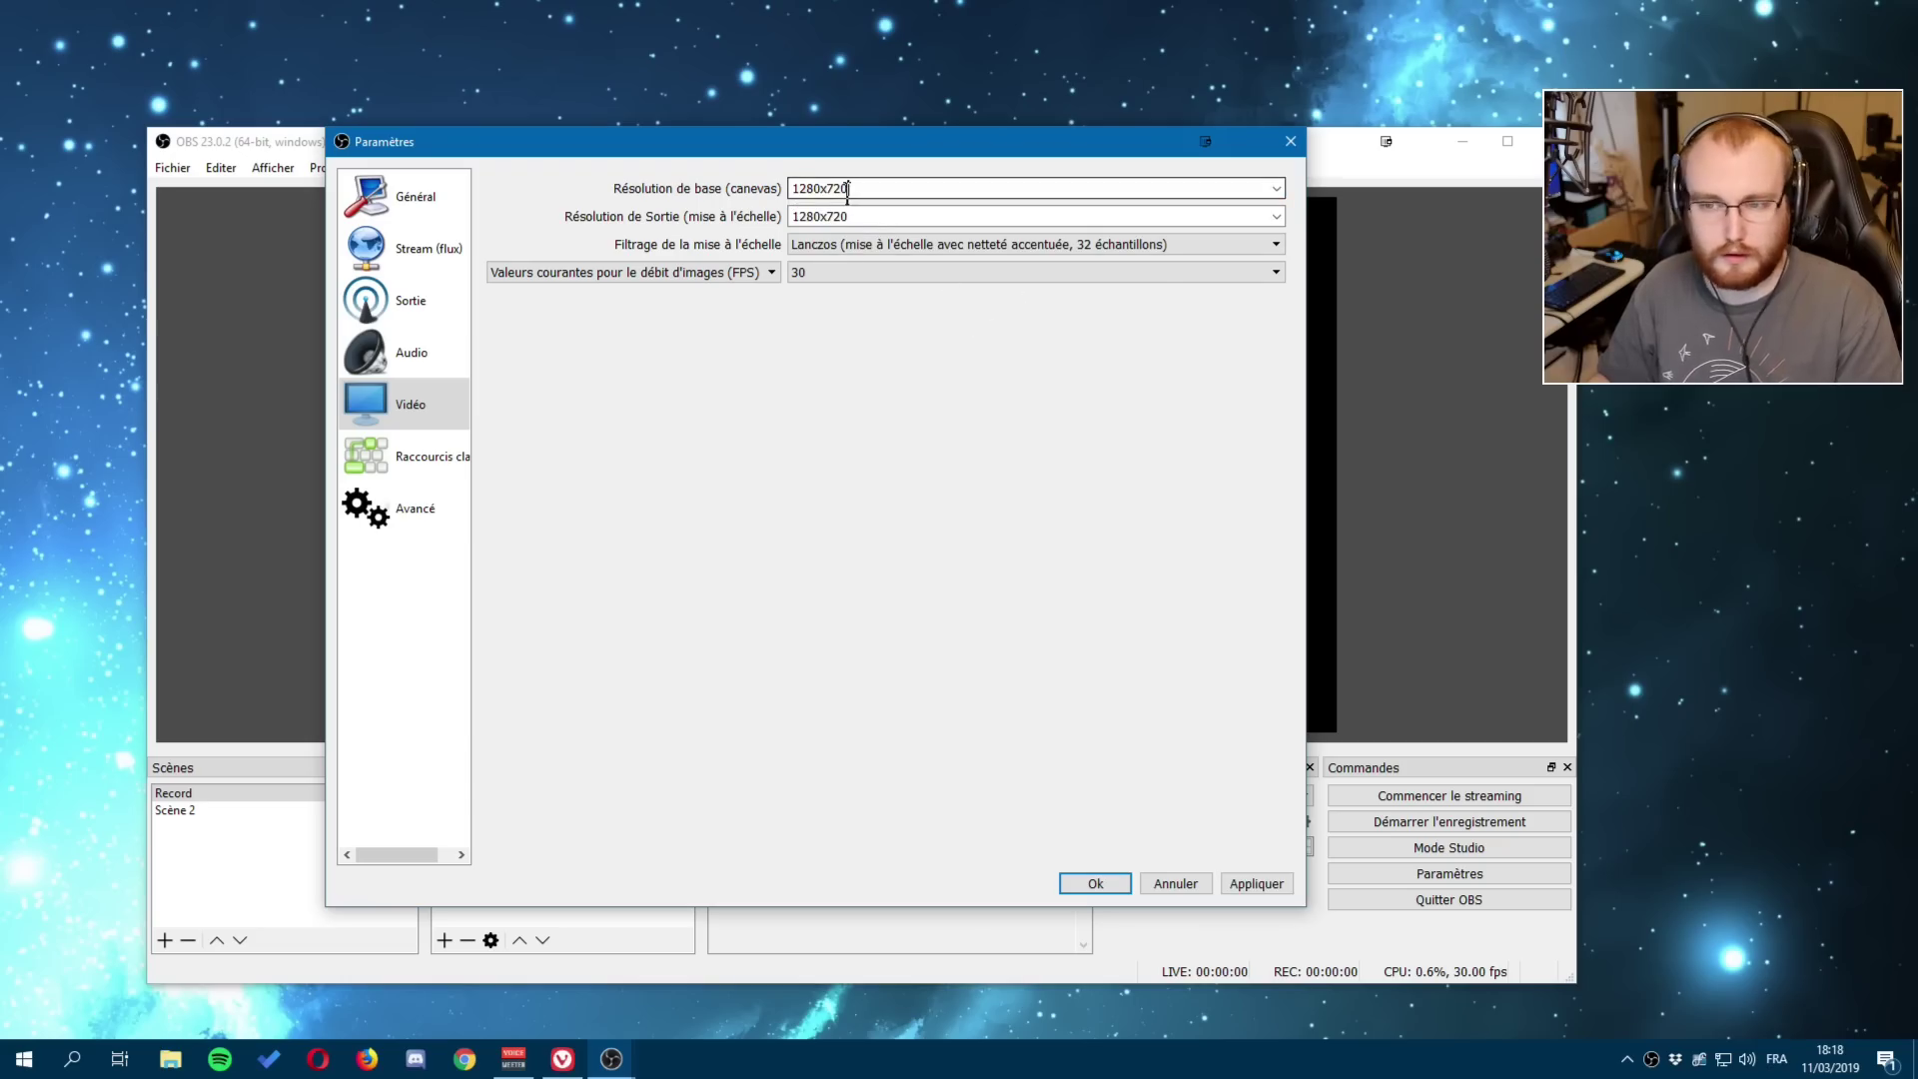
{"action": "left_click", "coordinate": [1256, 883]}
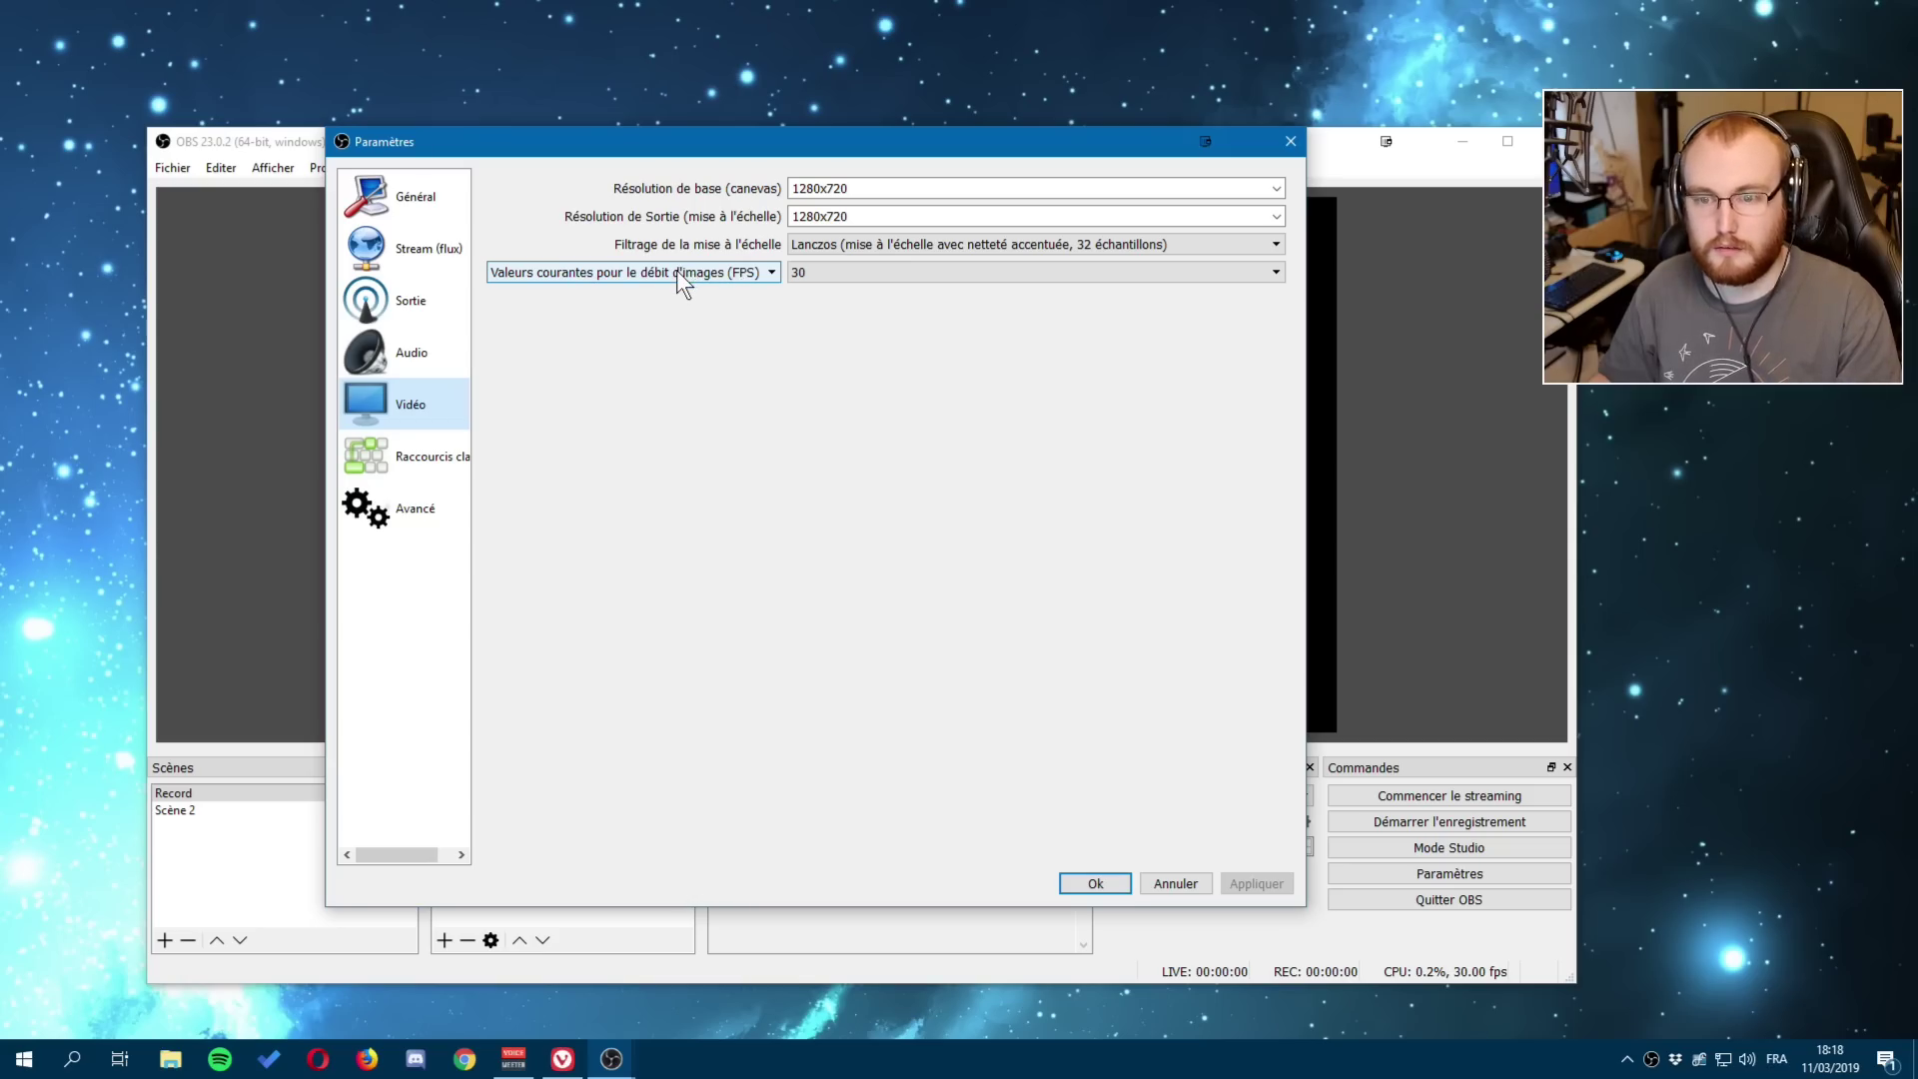
Set the common FPS value to 60 in the video settings and apply it.
{"action": "left_click", "coordinate": [823, 272]}
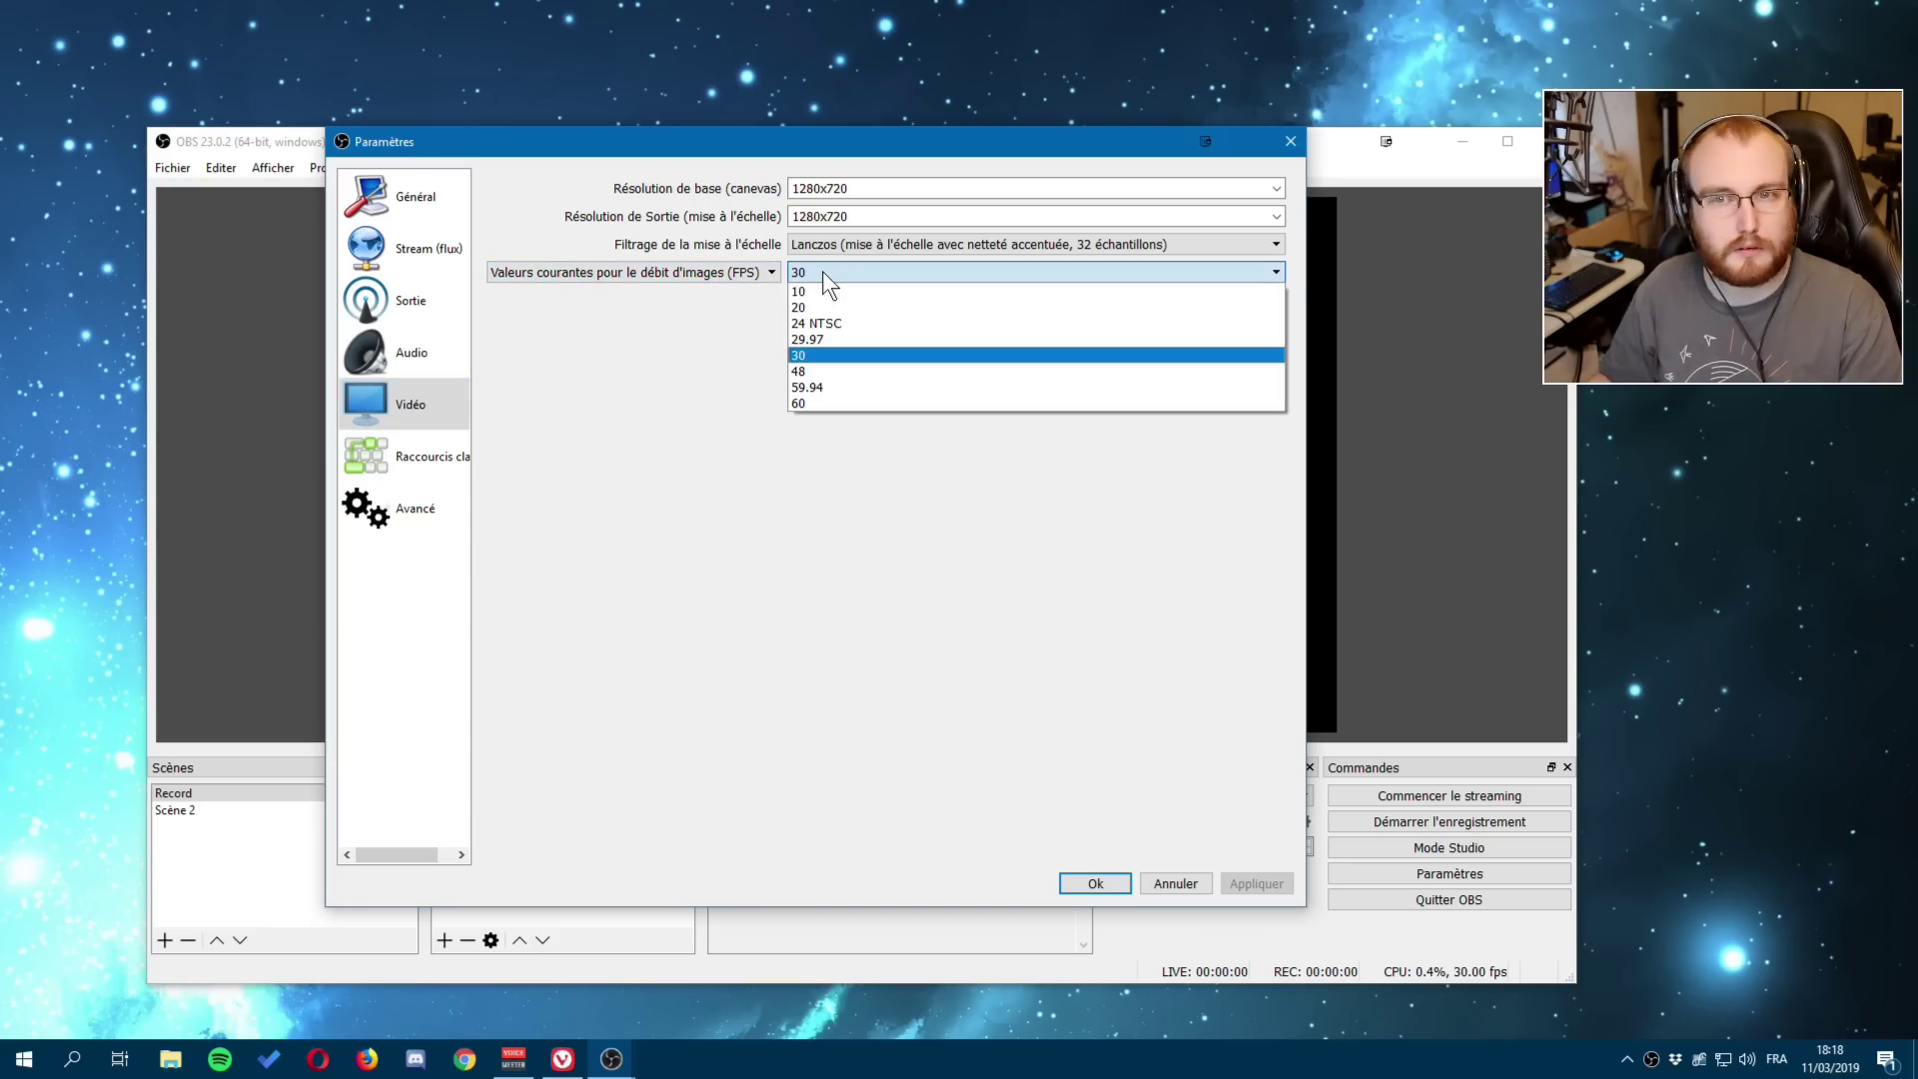
{"action": "left_click", "coordinate": [794, 402]}
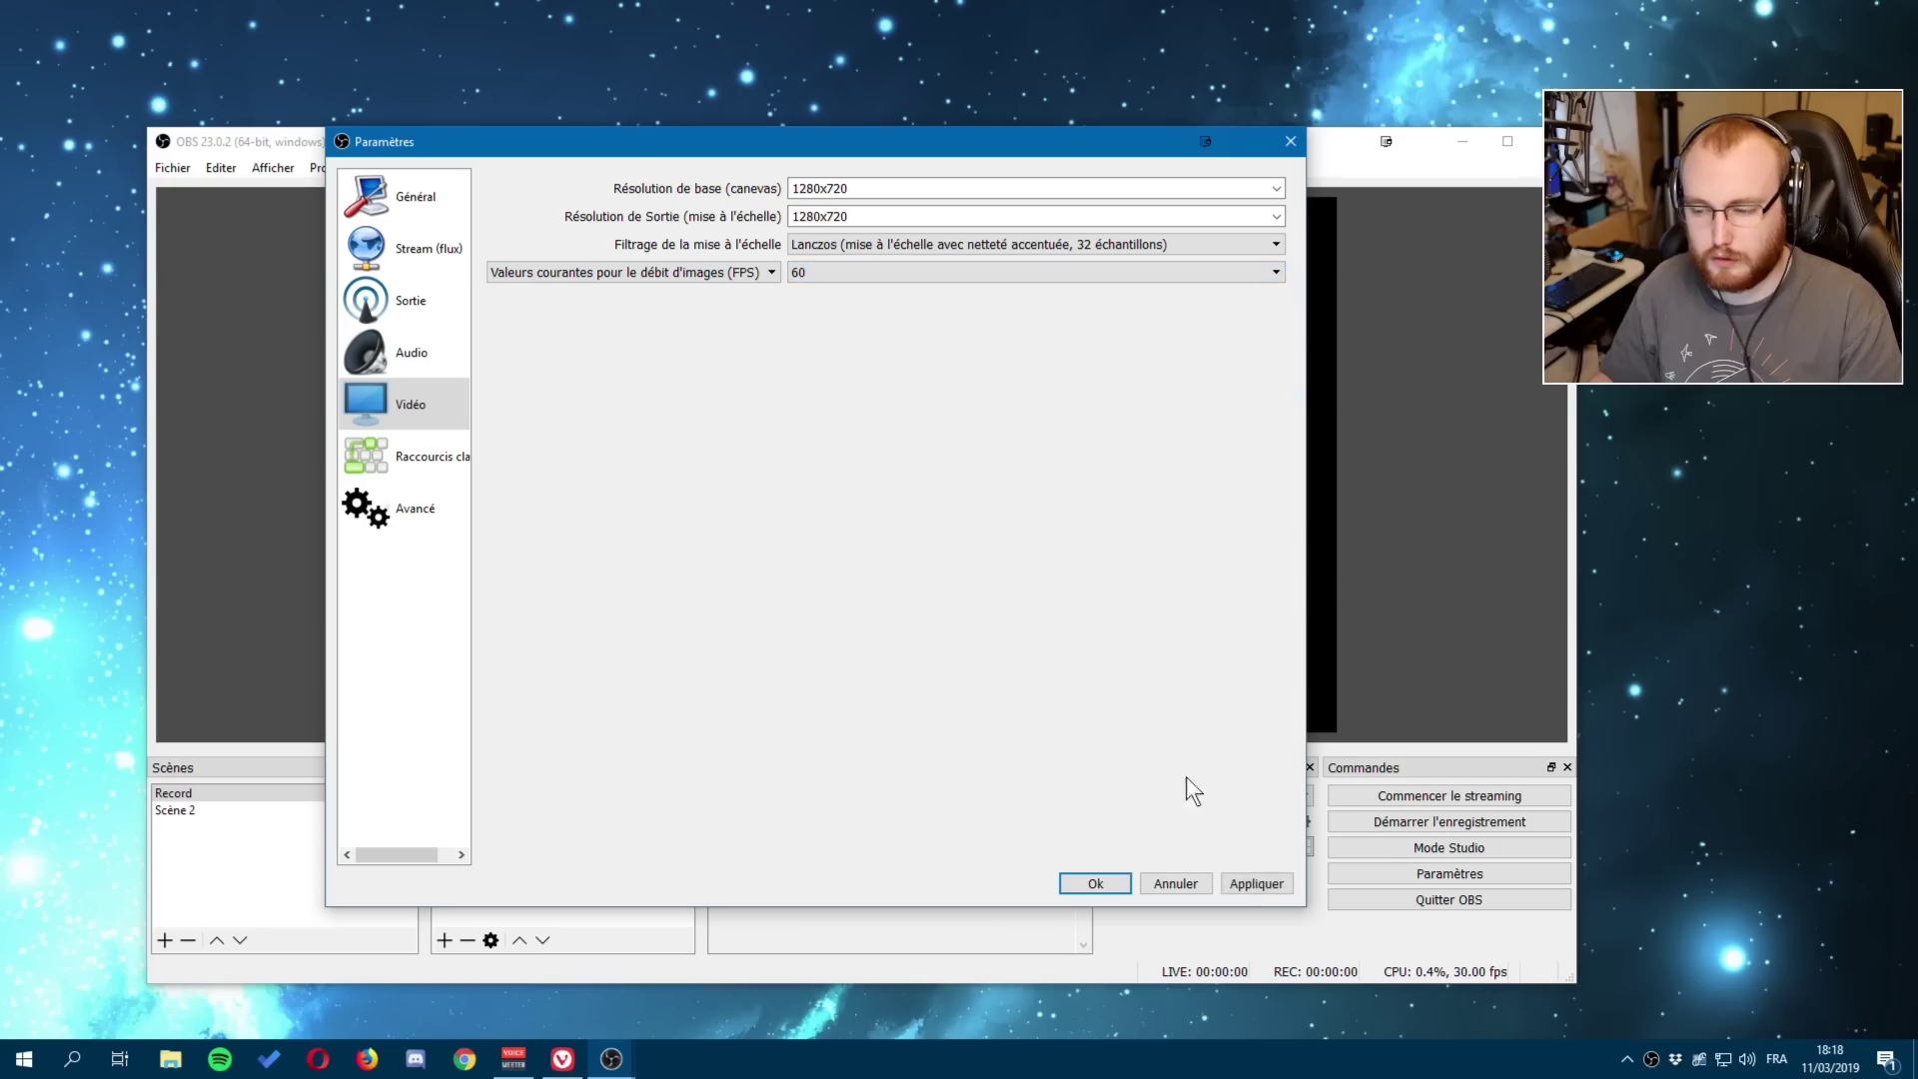
{"action": "left_click", "coordinate": [1254, 884]}
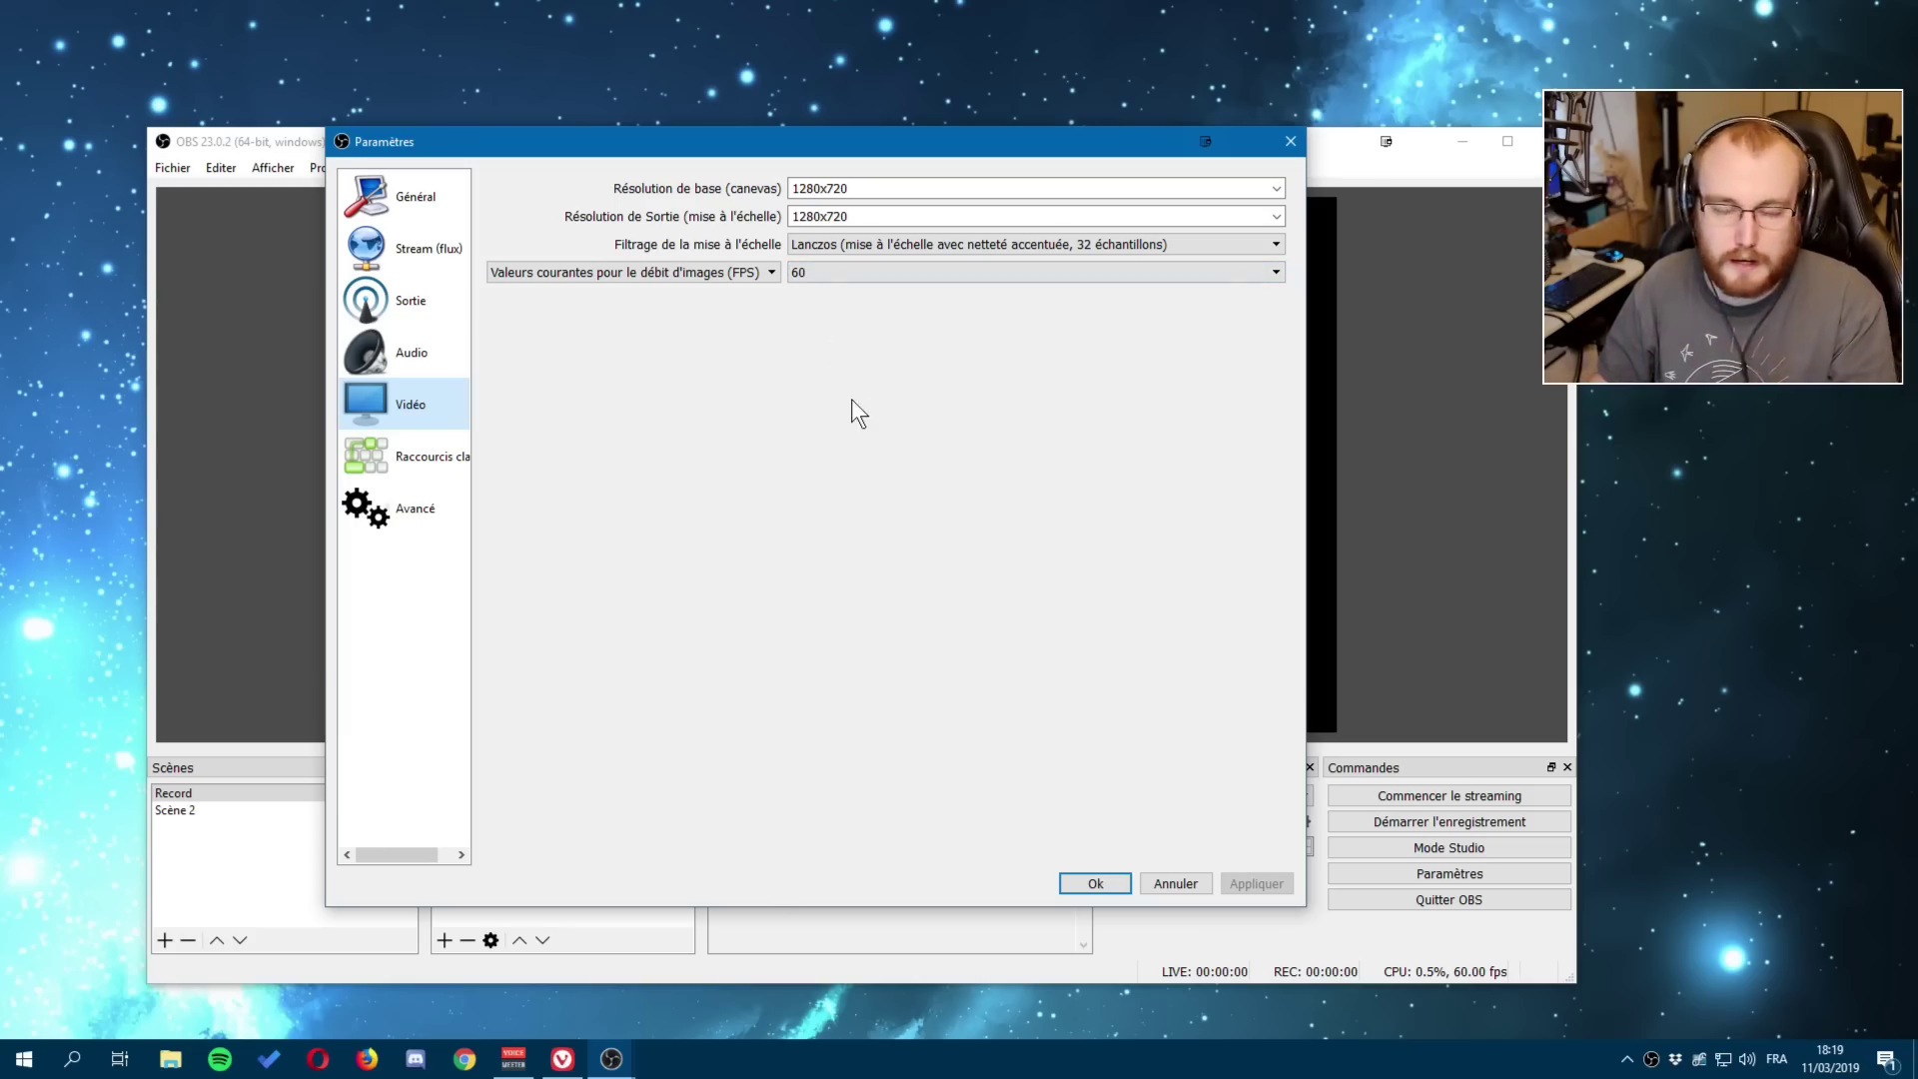
Try a frame rate of 48 FPS, switch it back to 60 and apply the video settings.
{"action": "left_click", "coordinate": [802, 275]}
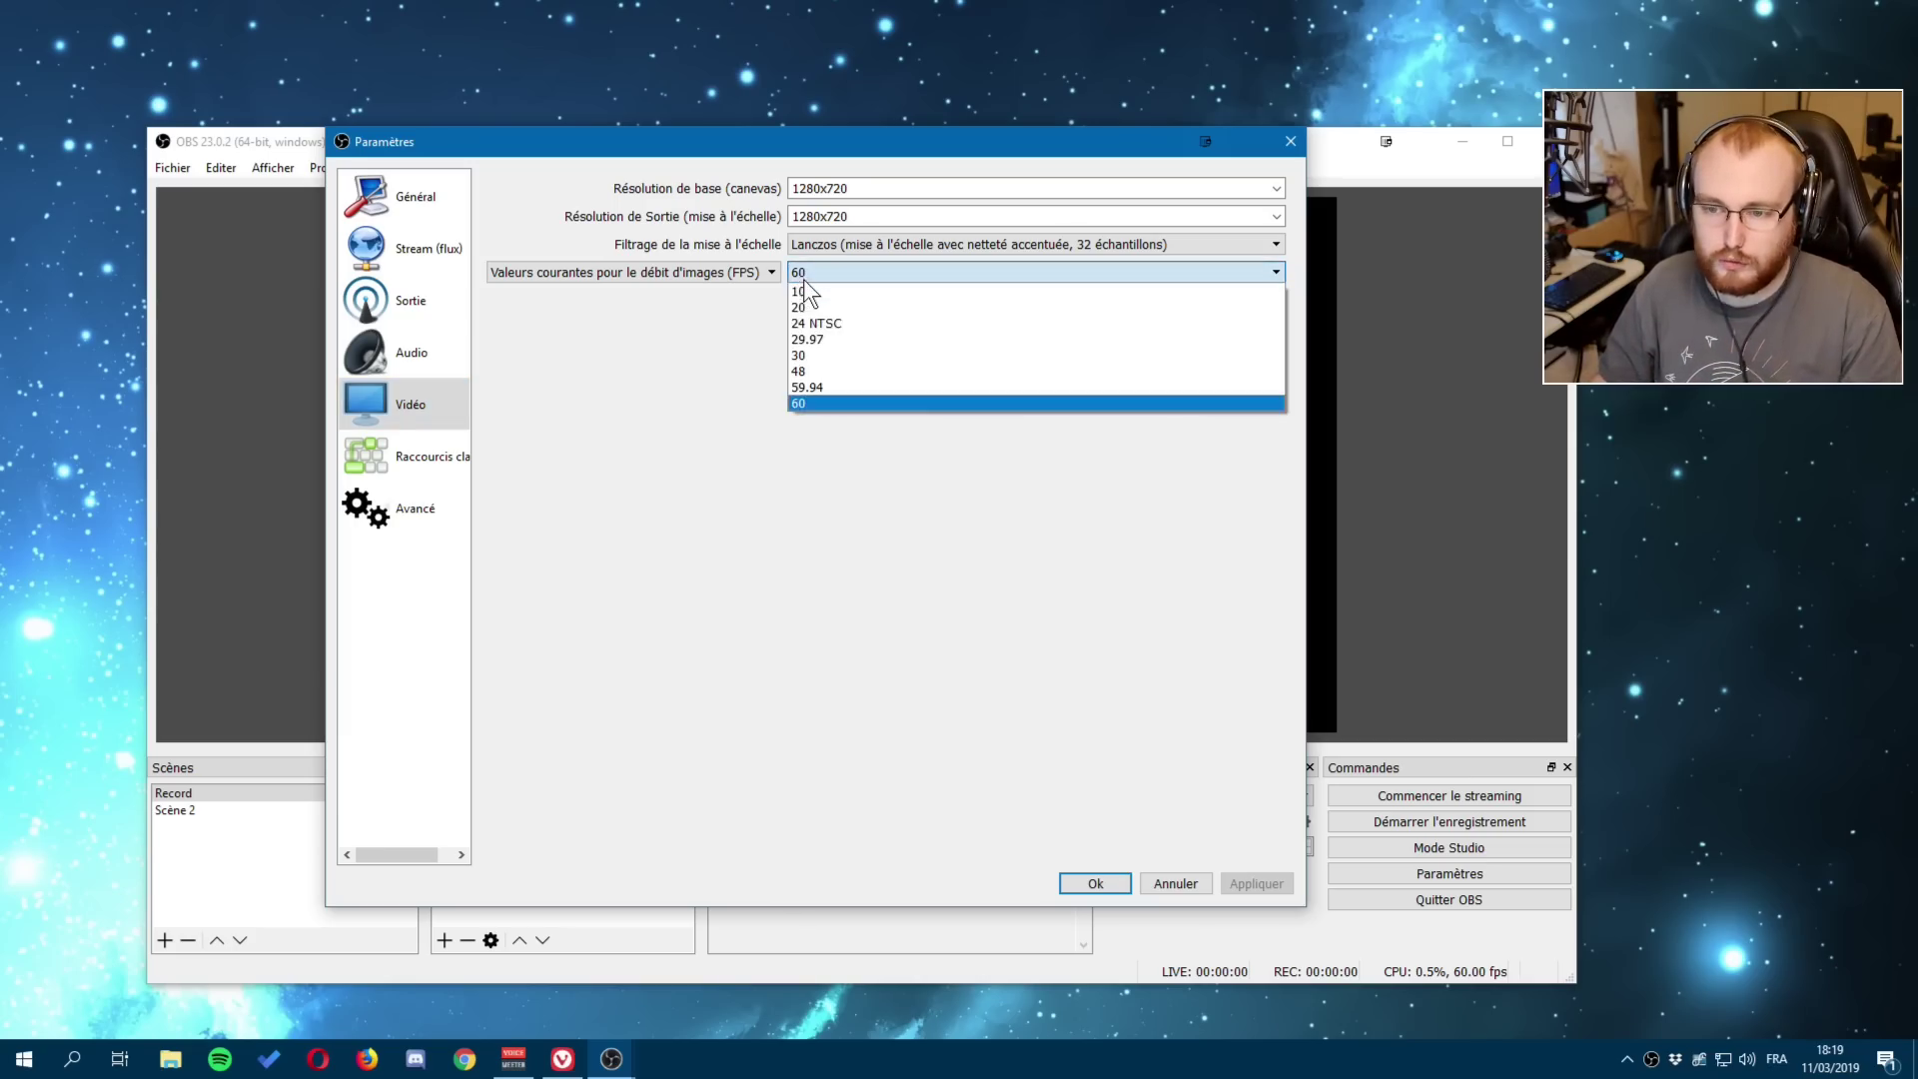
{"action": "left_click", "coordinate": [819, 370]}
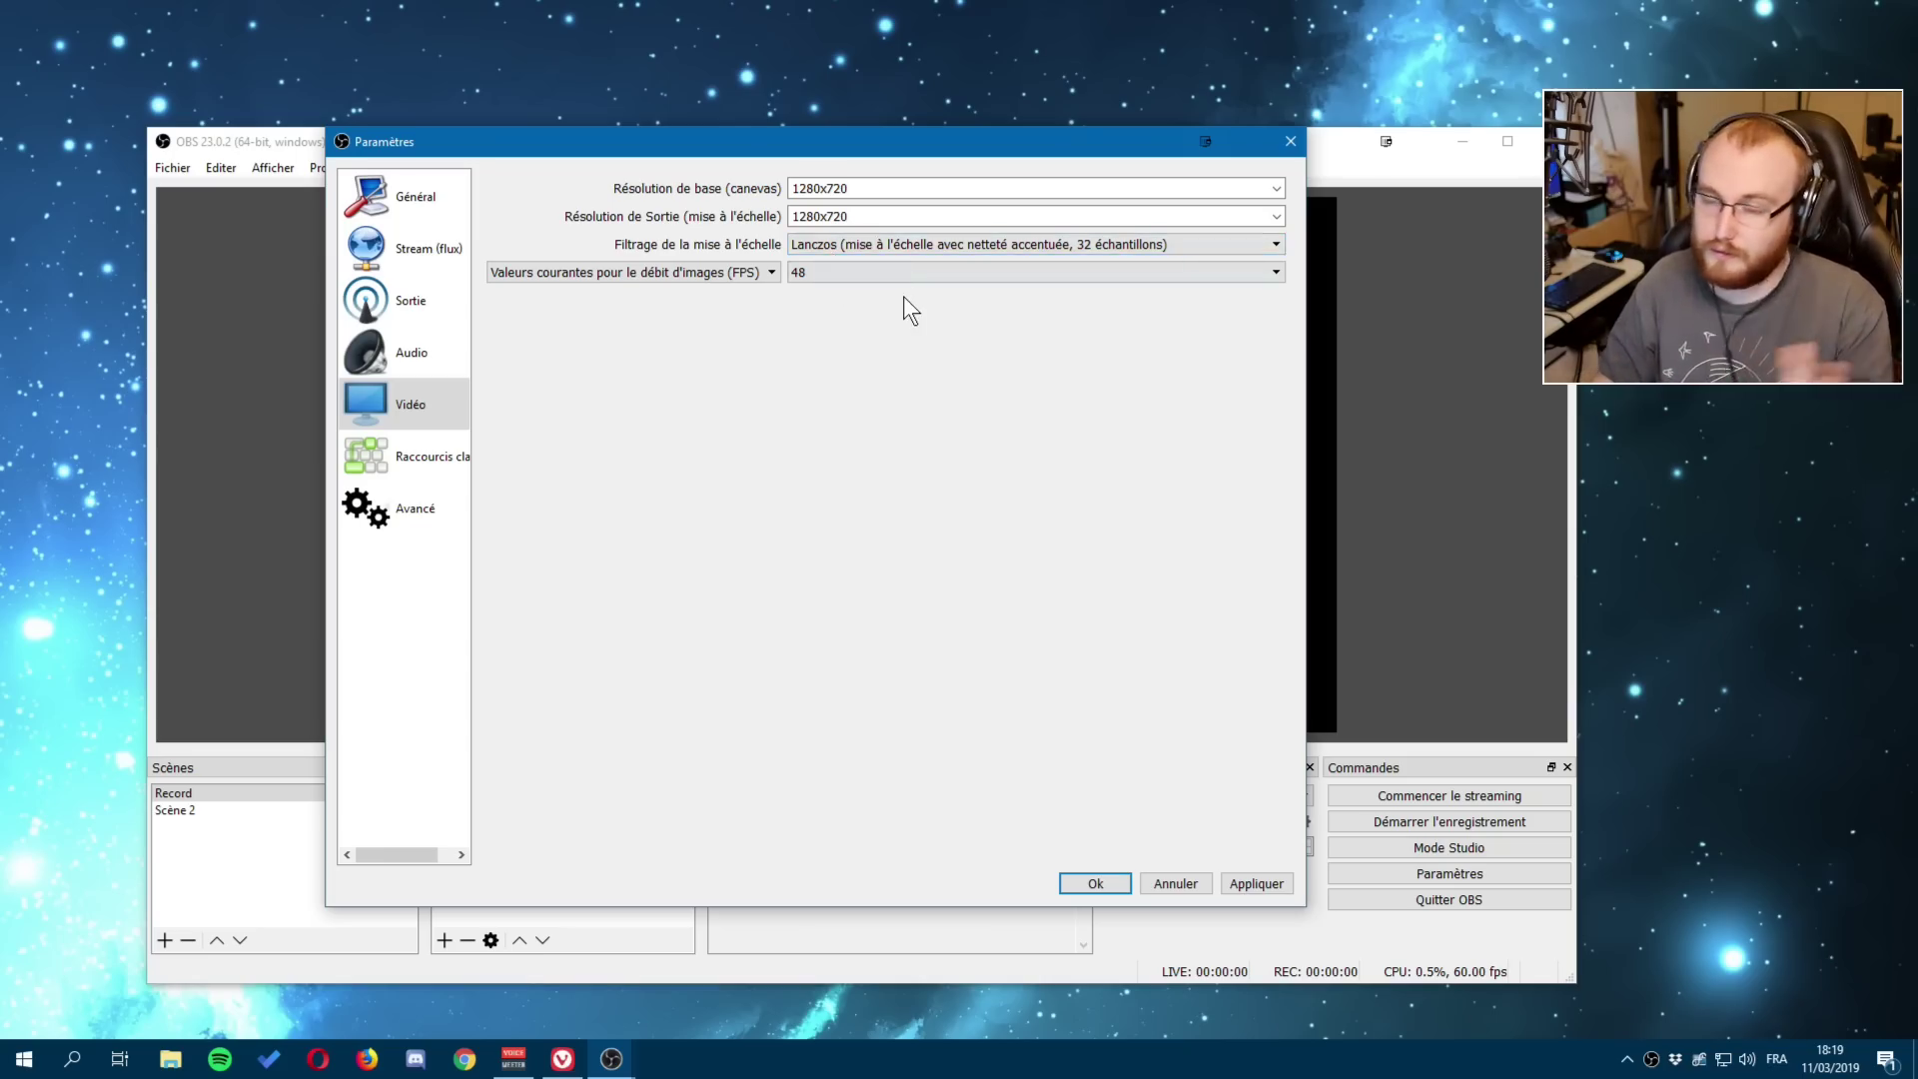
{"action": "left_click", "coordinate": [860, 216]}
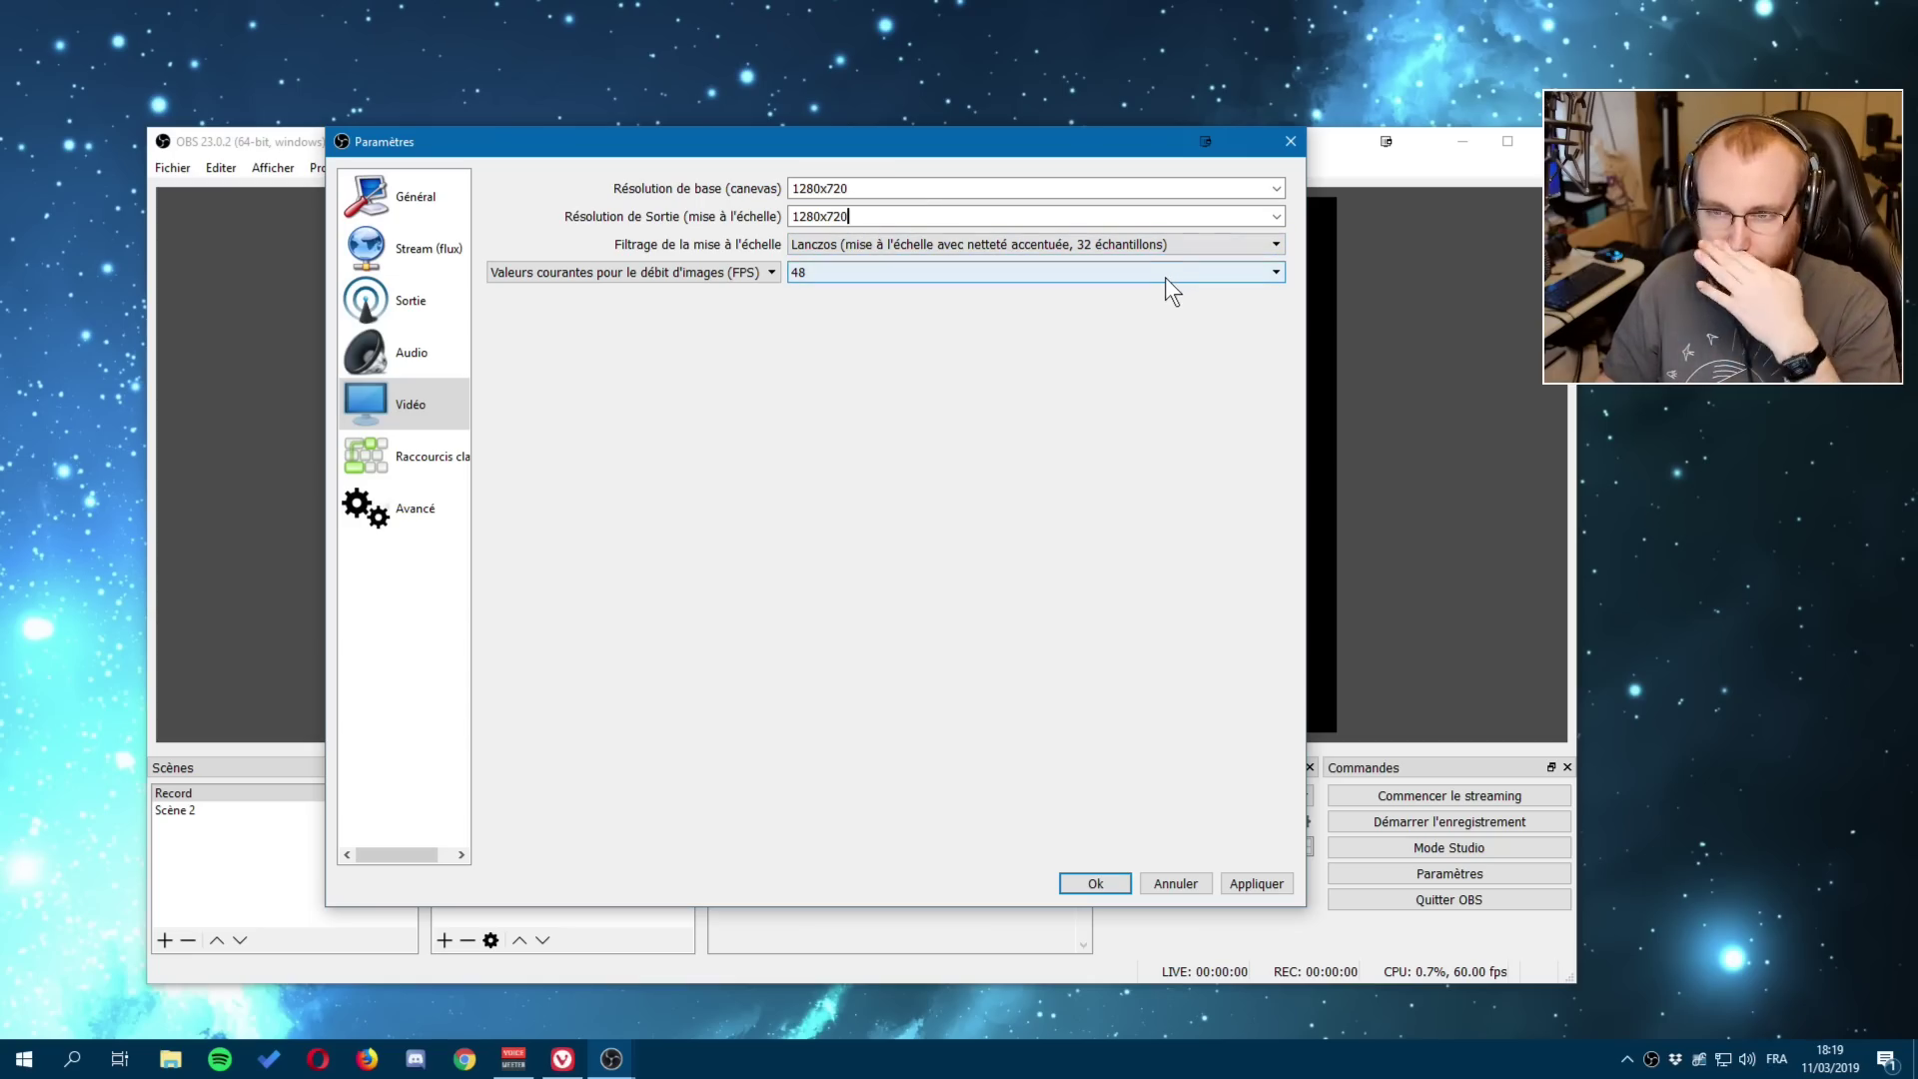
{"action": "left_click", "coordinate": [1141, 218]}
{"action": "left_click", "coordinate": [903, 266]}
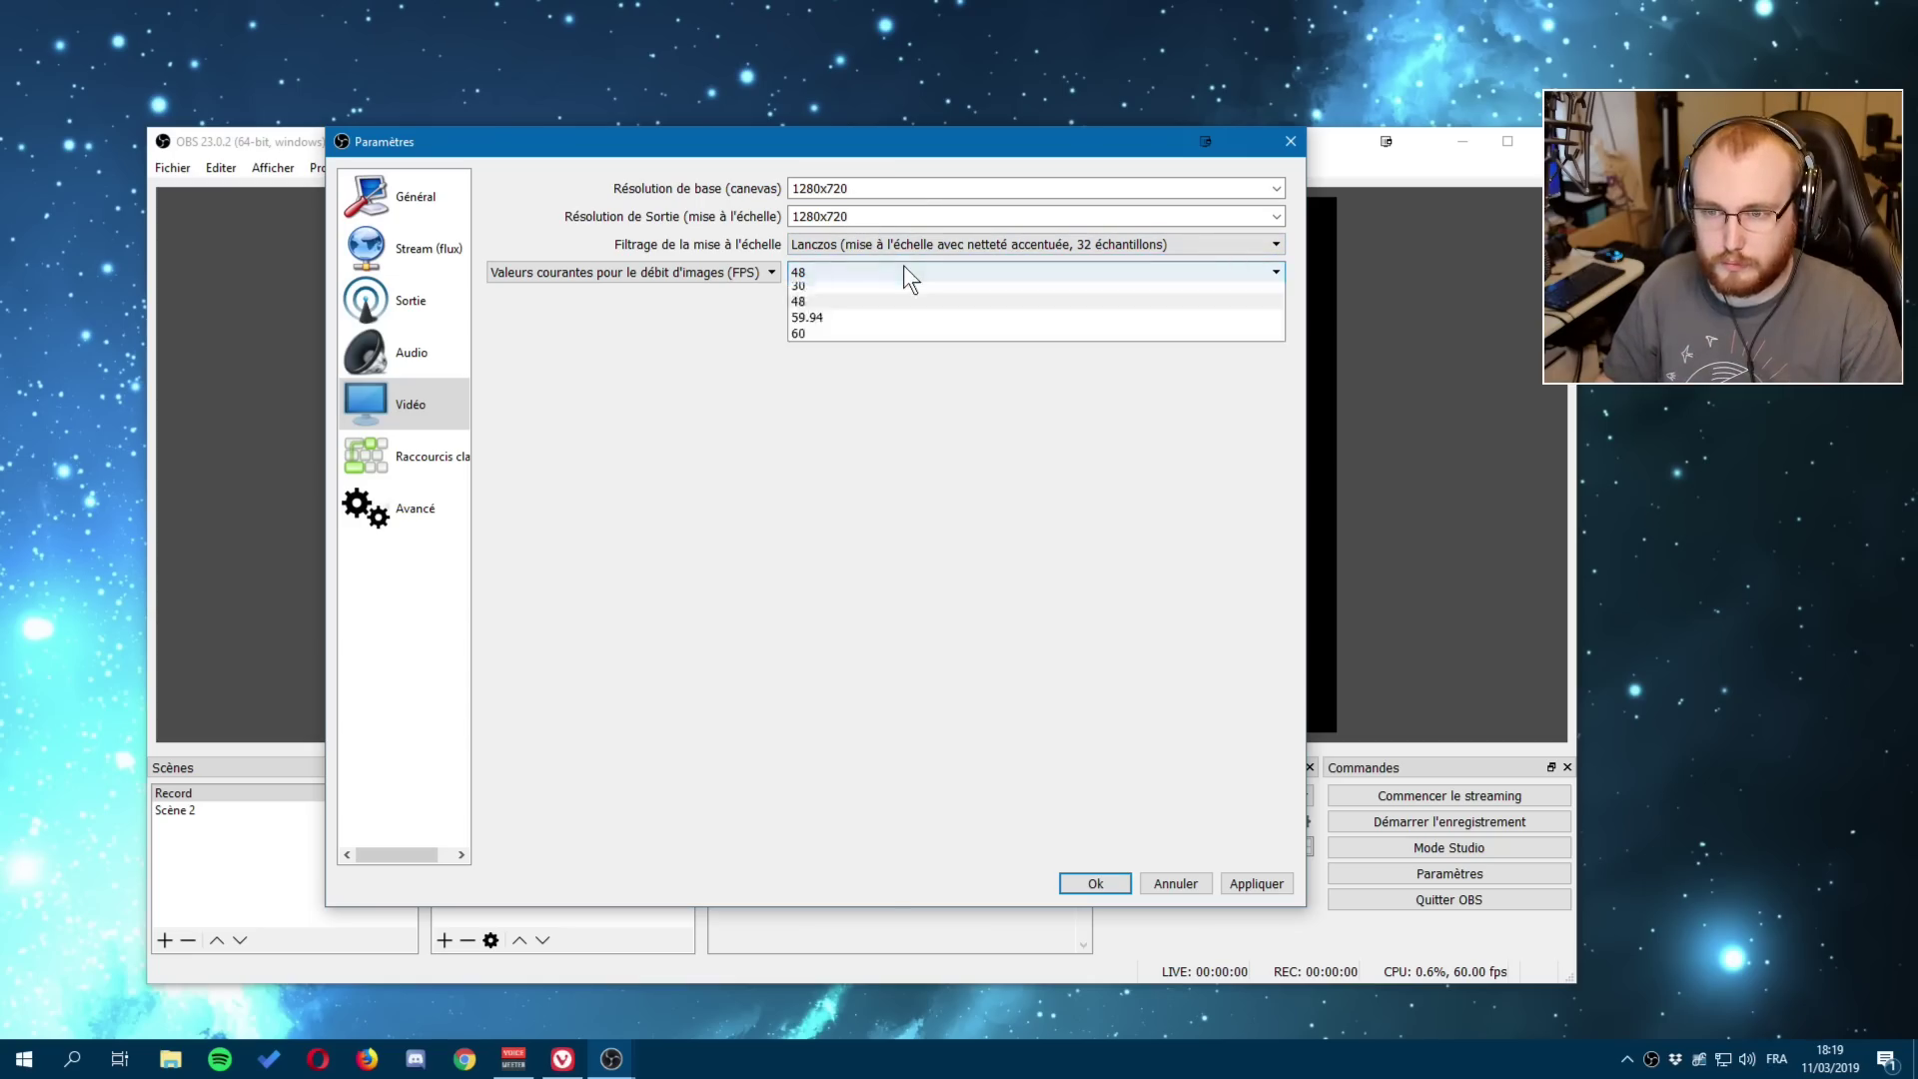
{"action": "left_click", "coordinate": [796, 403]}
{"action": "left_click", "coordinate": [1245, 881]}
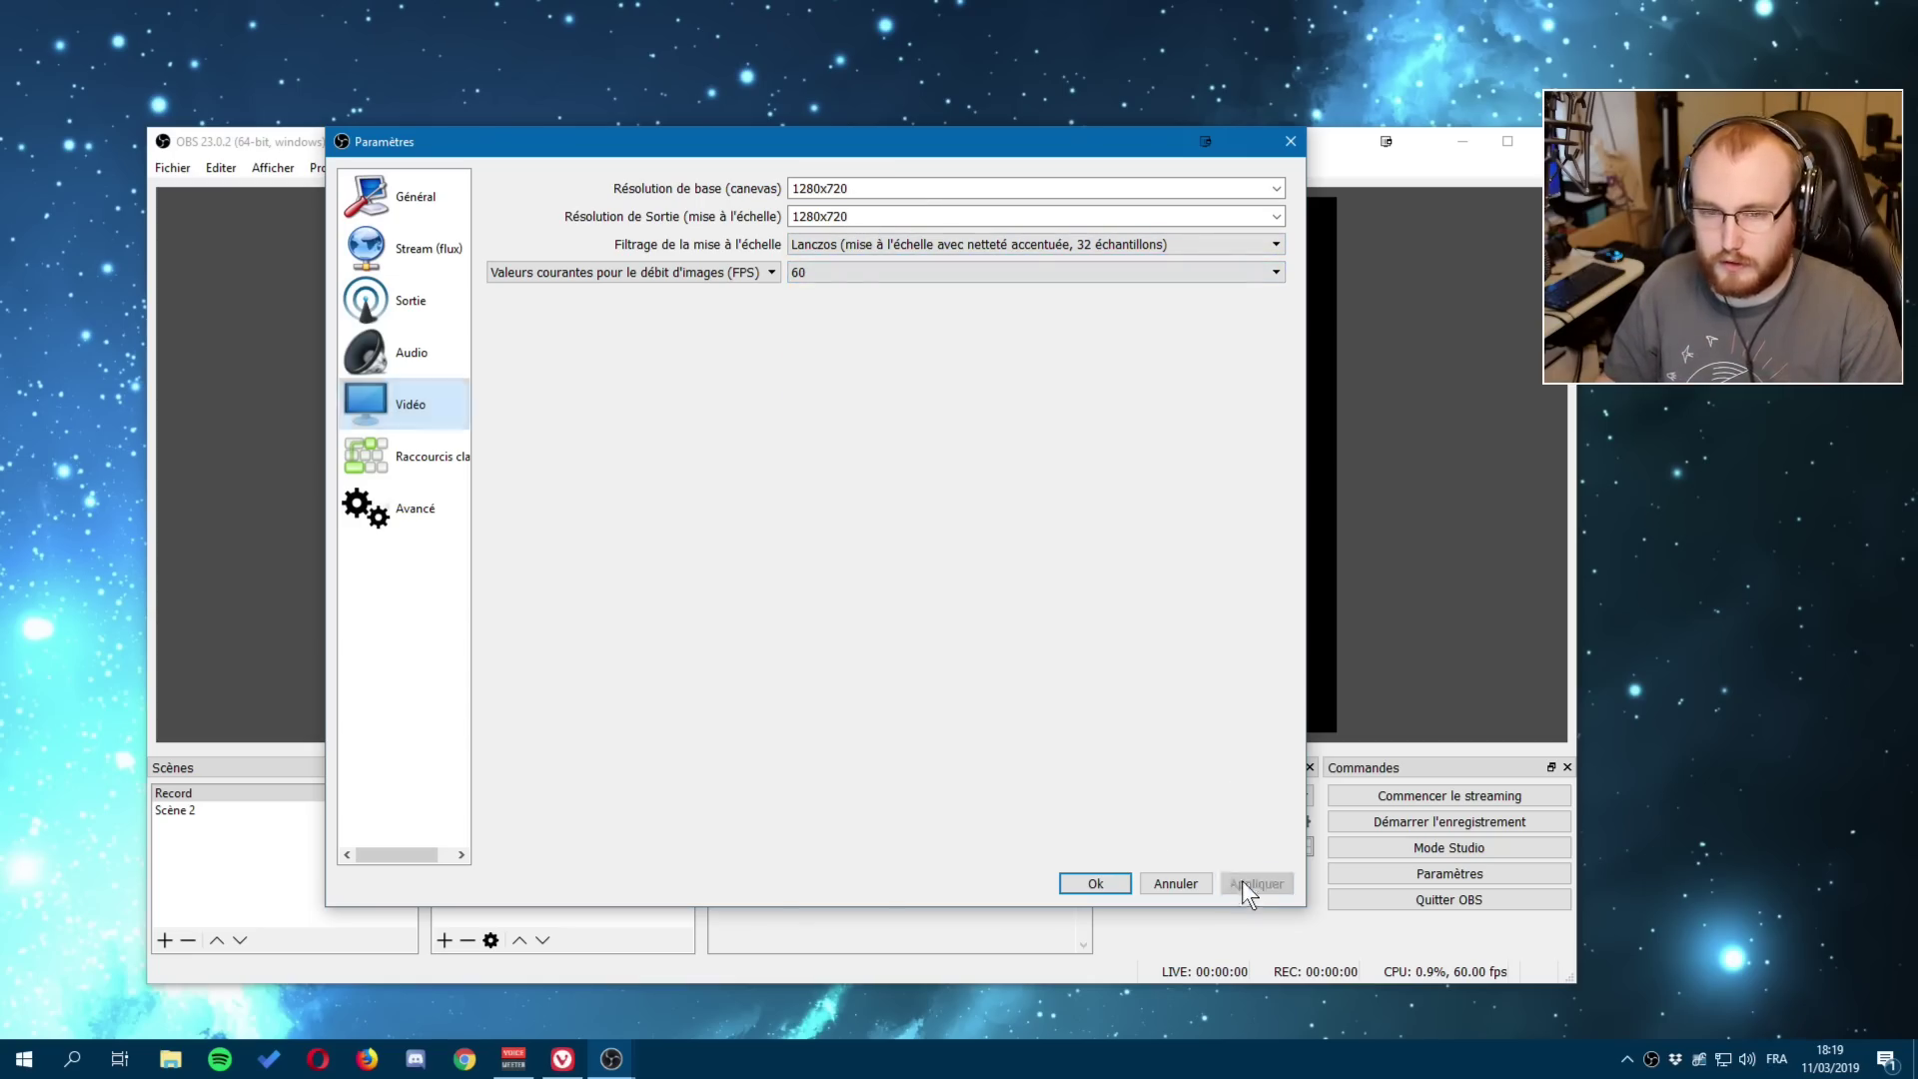
Set both the output and base resolutions to the custom value 1600x900 and apply the changes.
{"action": "double_click", "coordinate": [867, 212]}
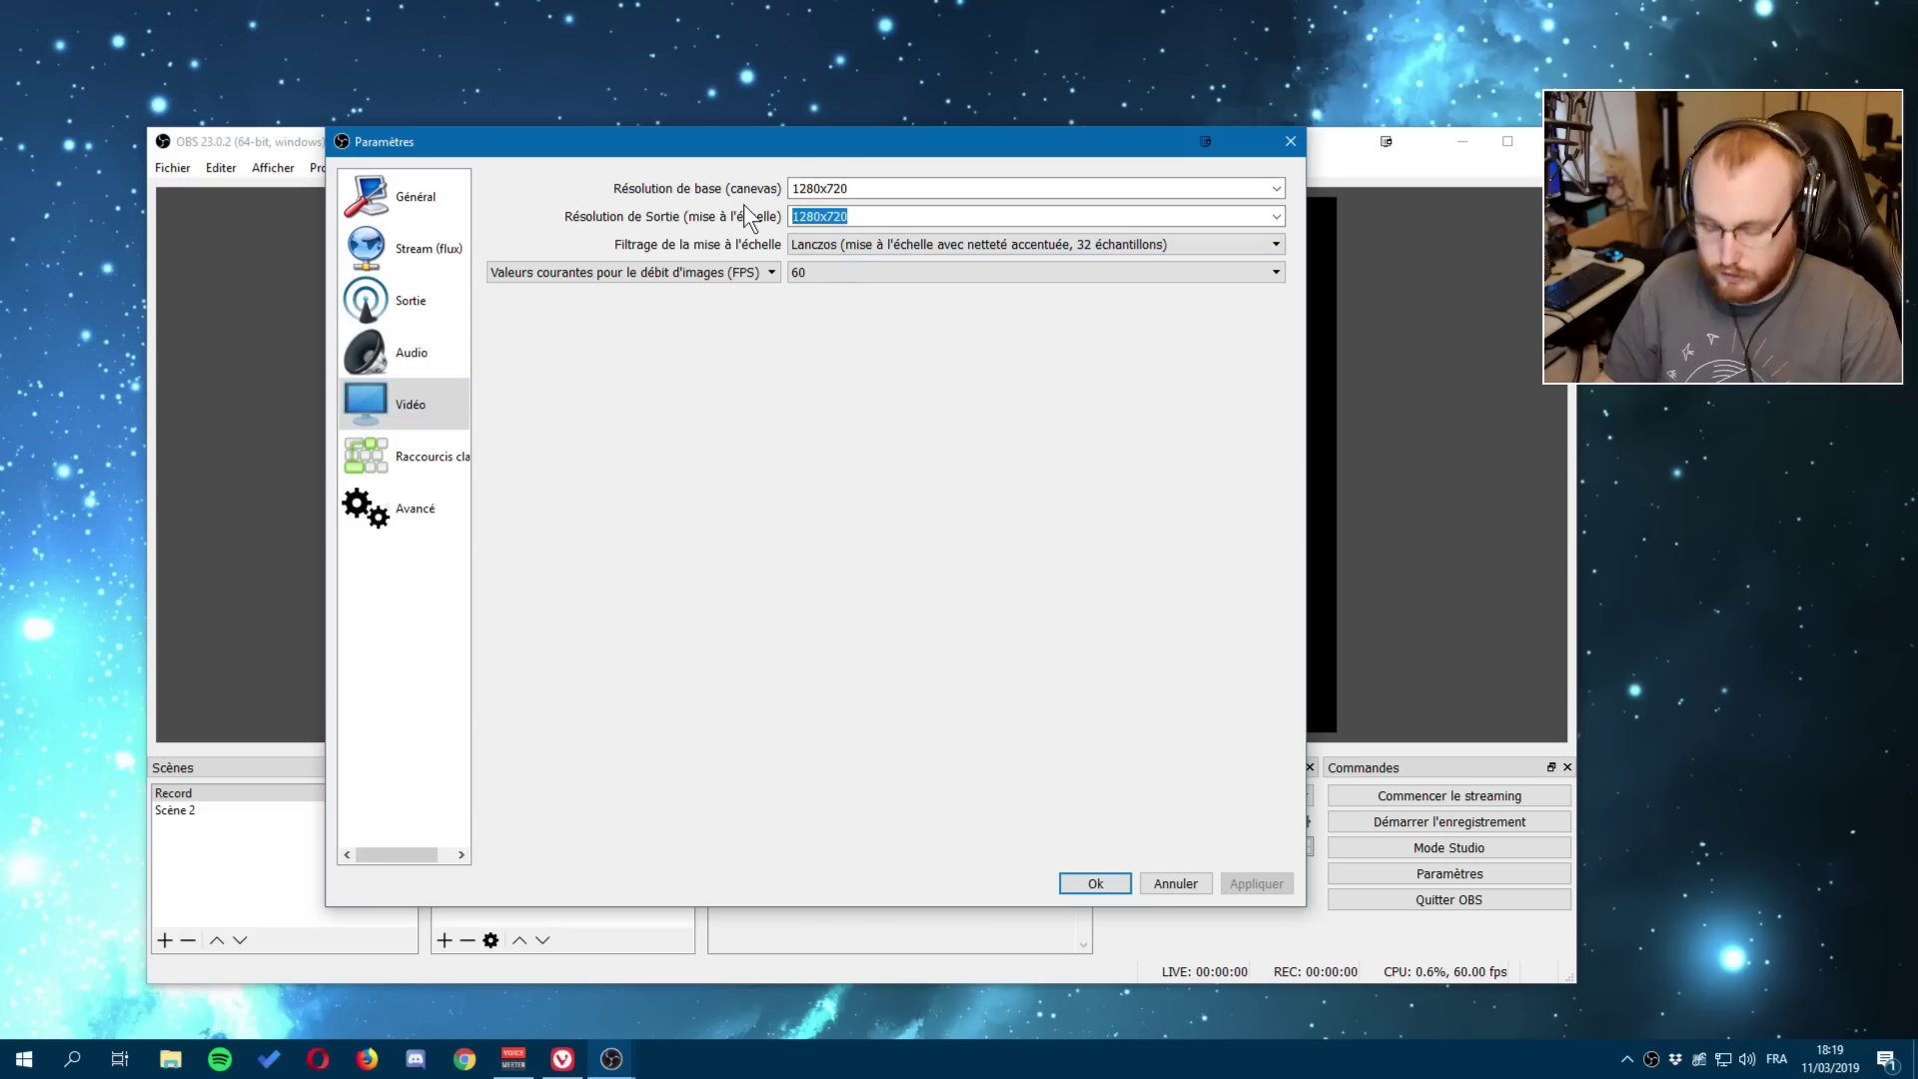
{"action": "type", "text": "160"}
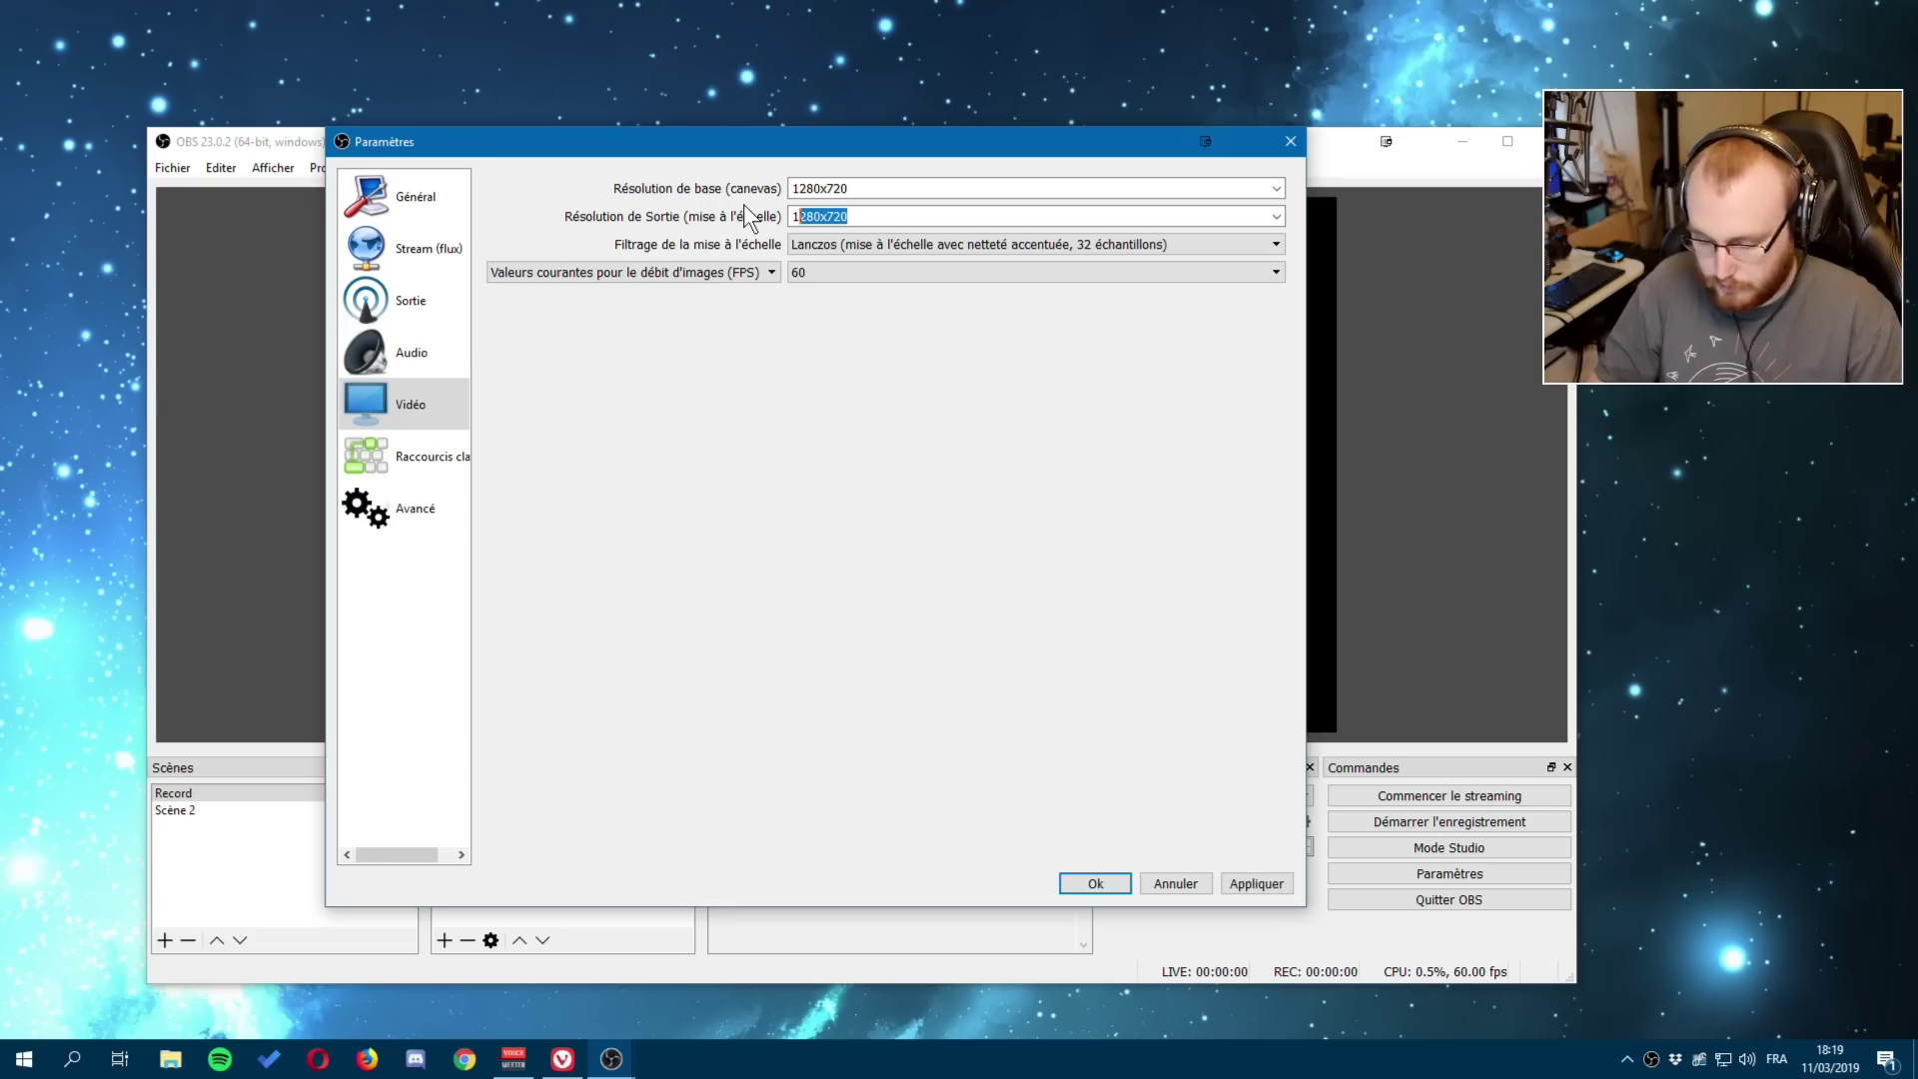
{"action": "type", "text": "0x"}
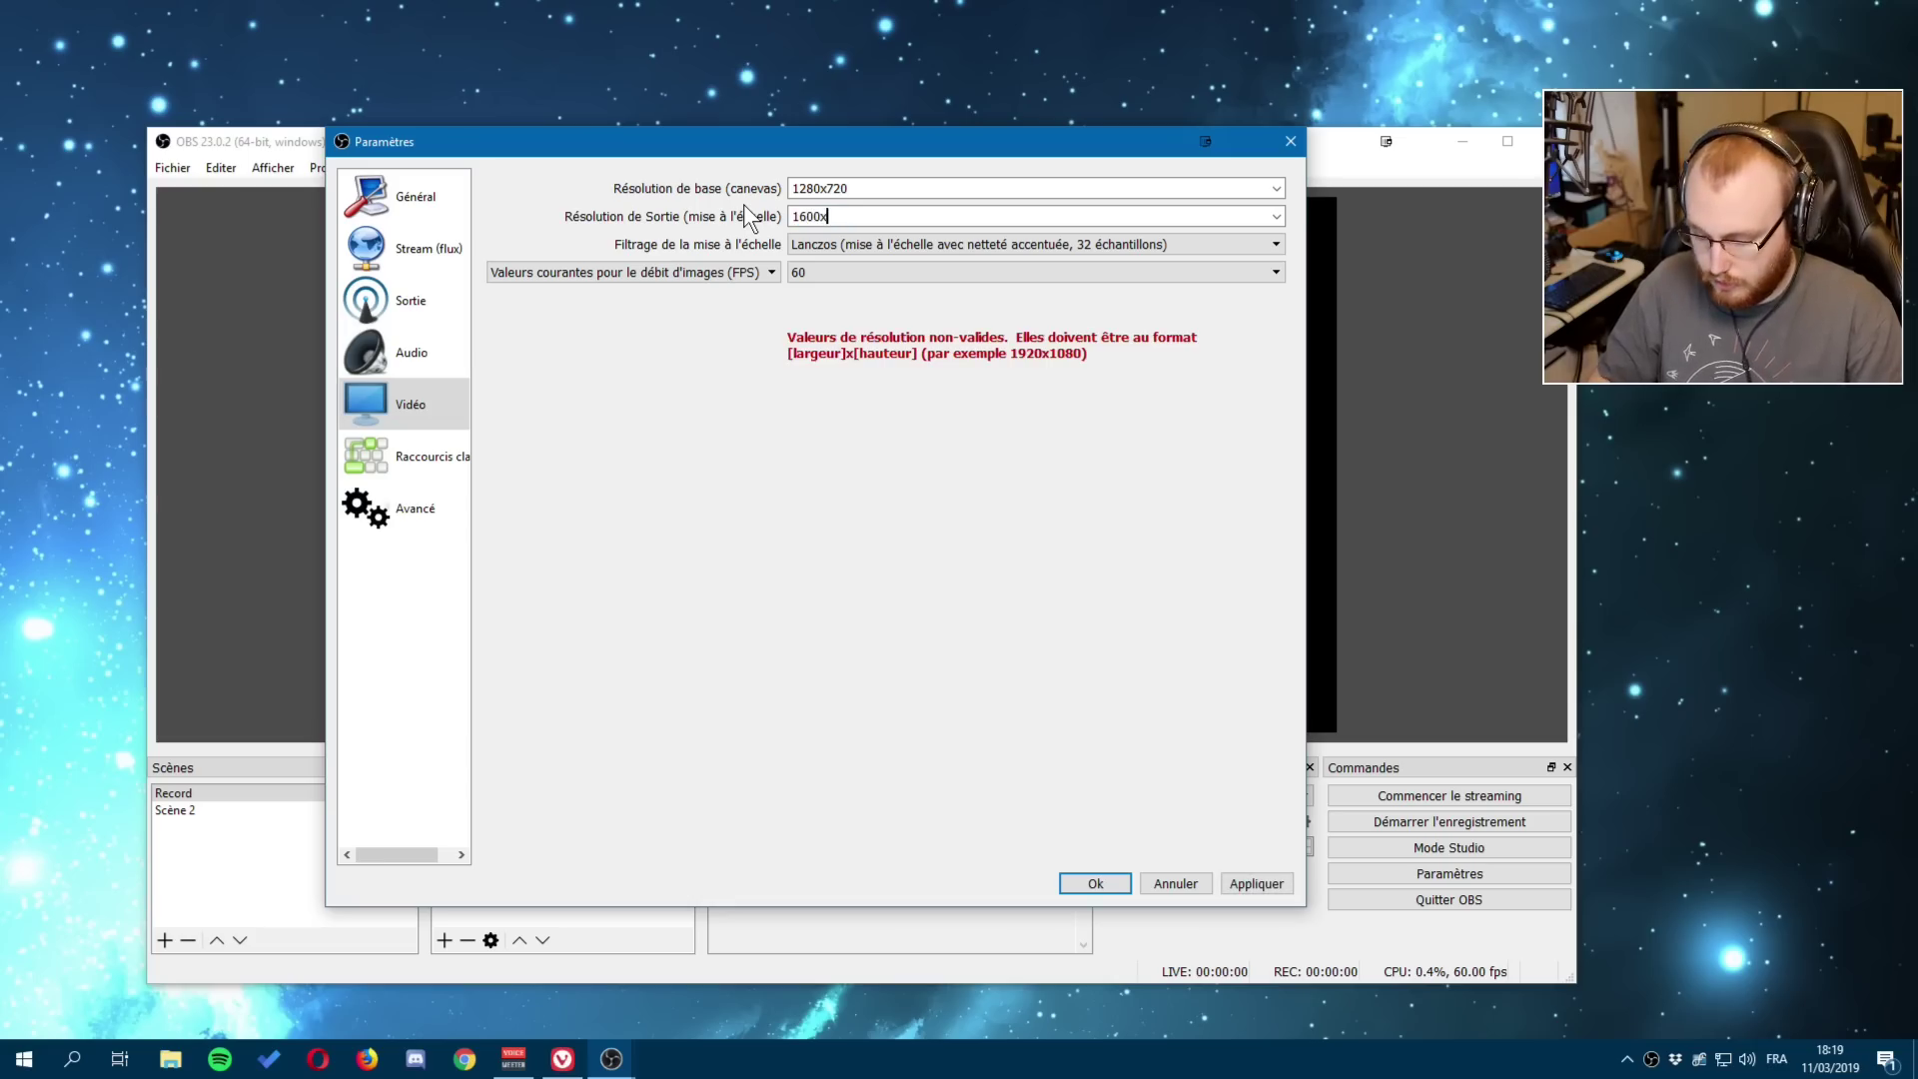
{"action": "type", "text": "900"}
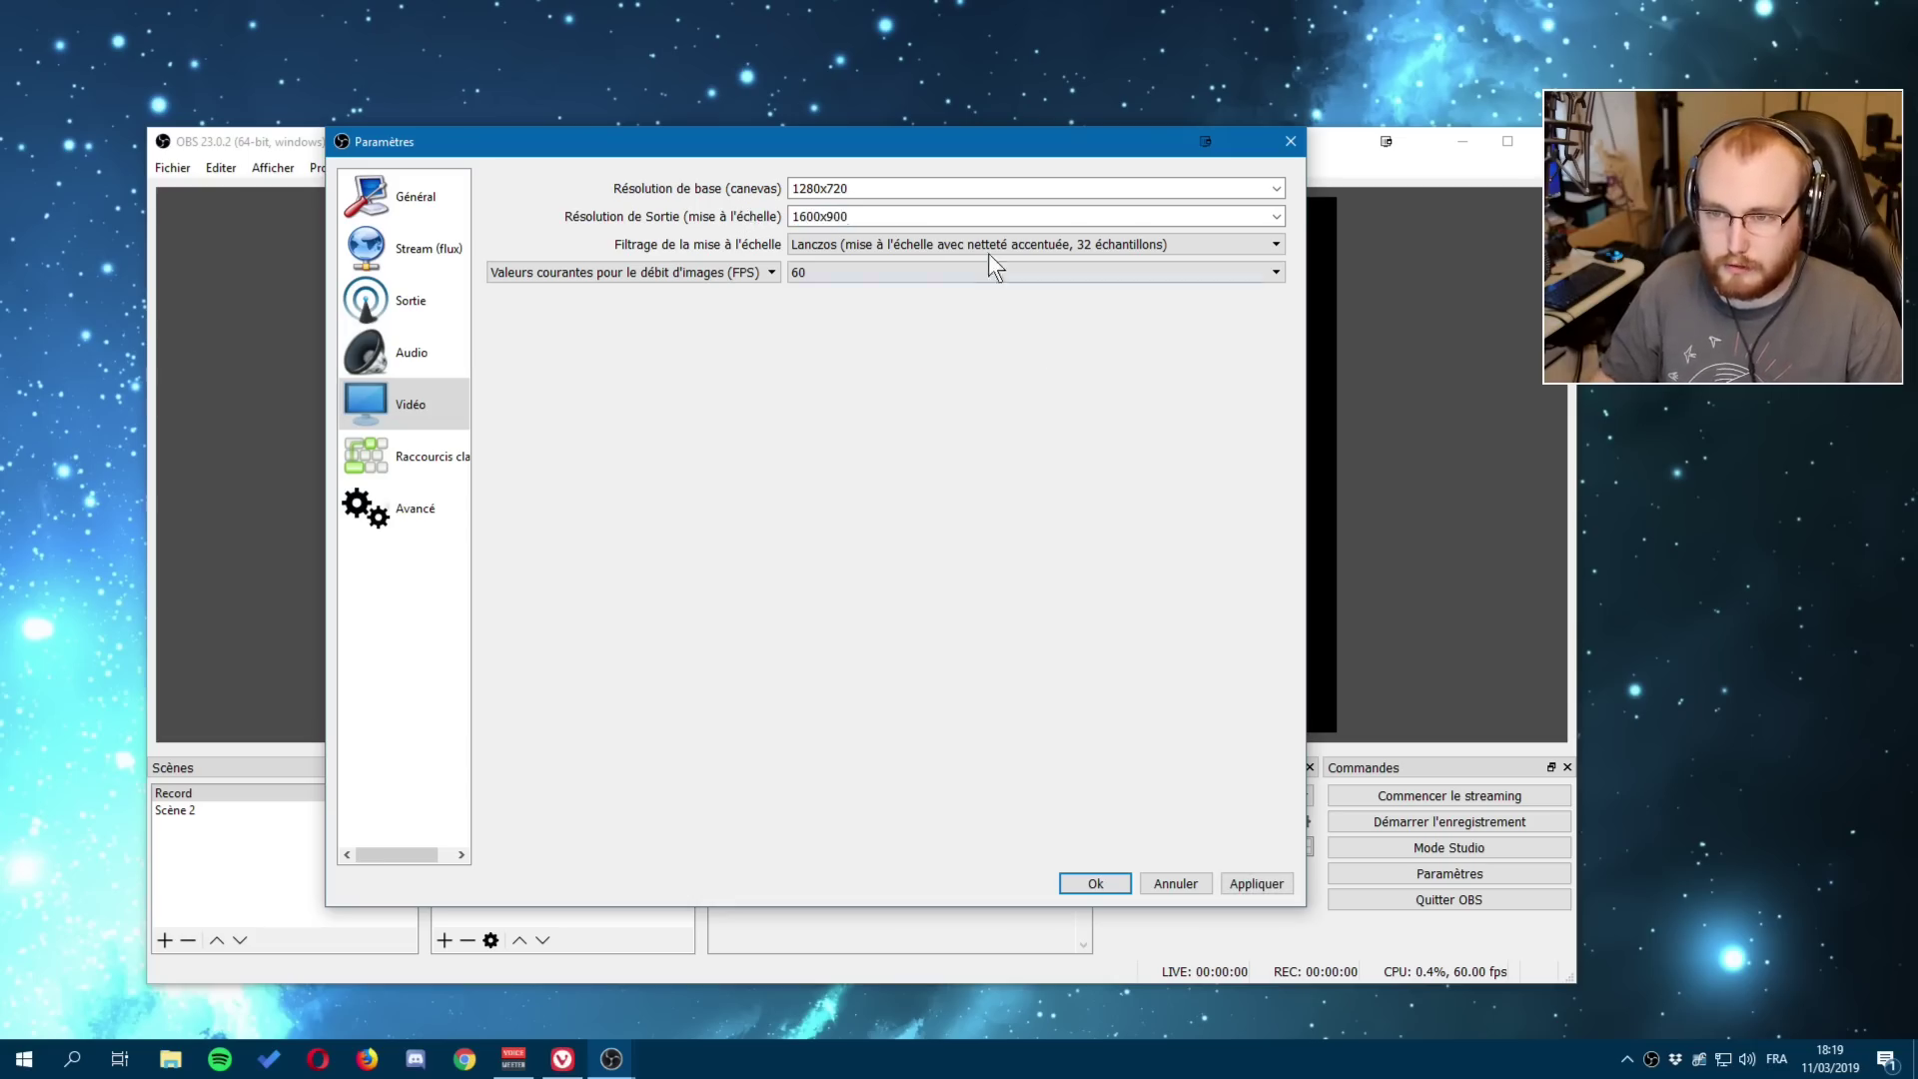
{"action": "left_click_drag", "start_coordinate": [920, 186], "coordinate": [670, 190]}
{"action": "type", "text": "16"}
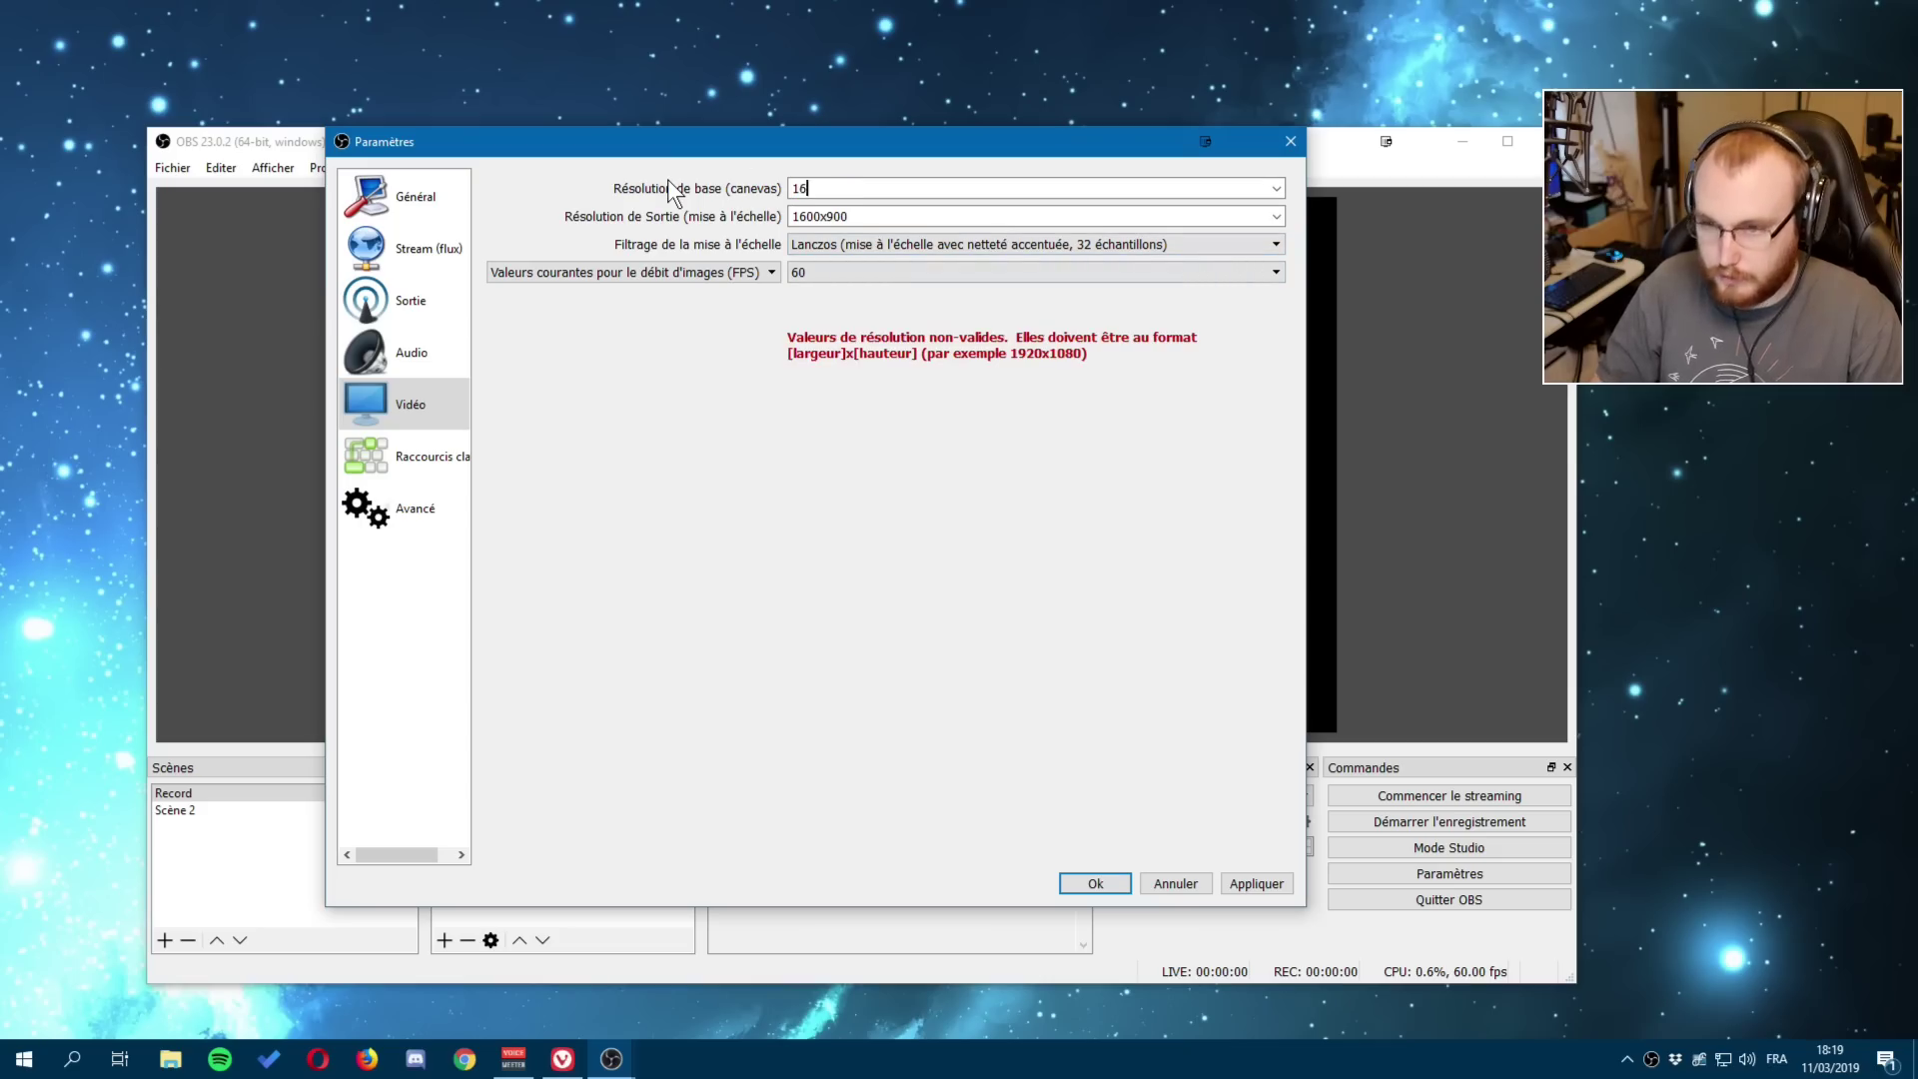
{"action": "type", "text": "00x900"}
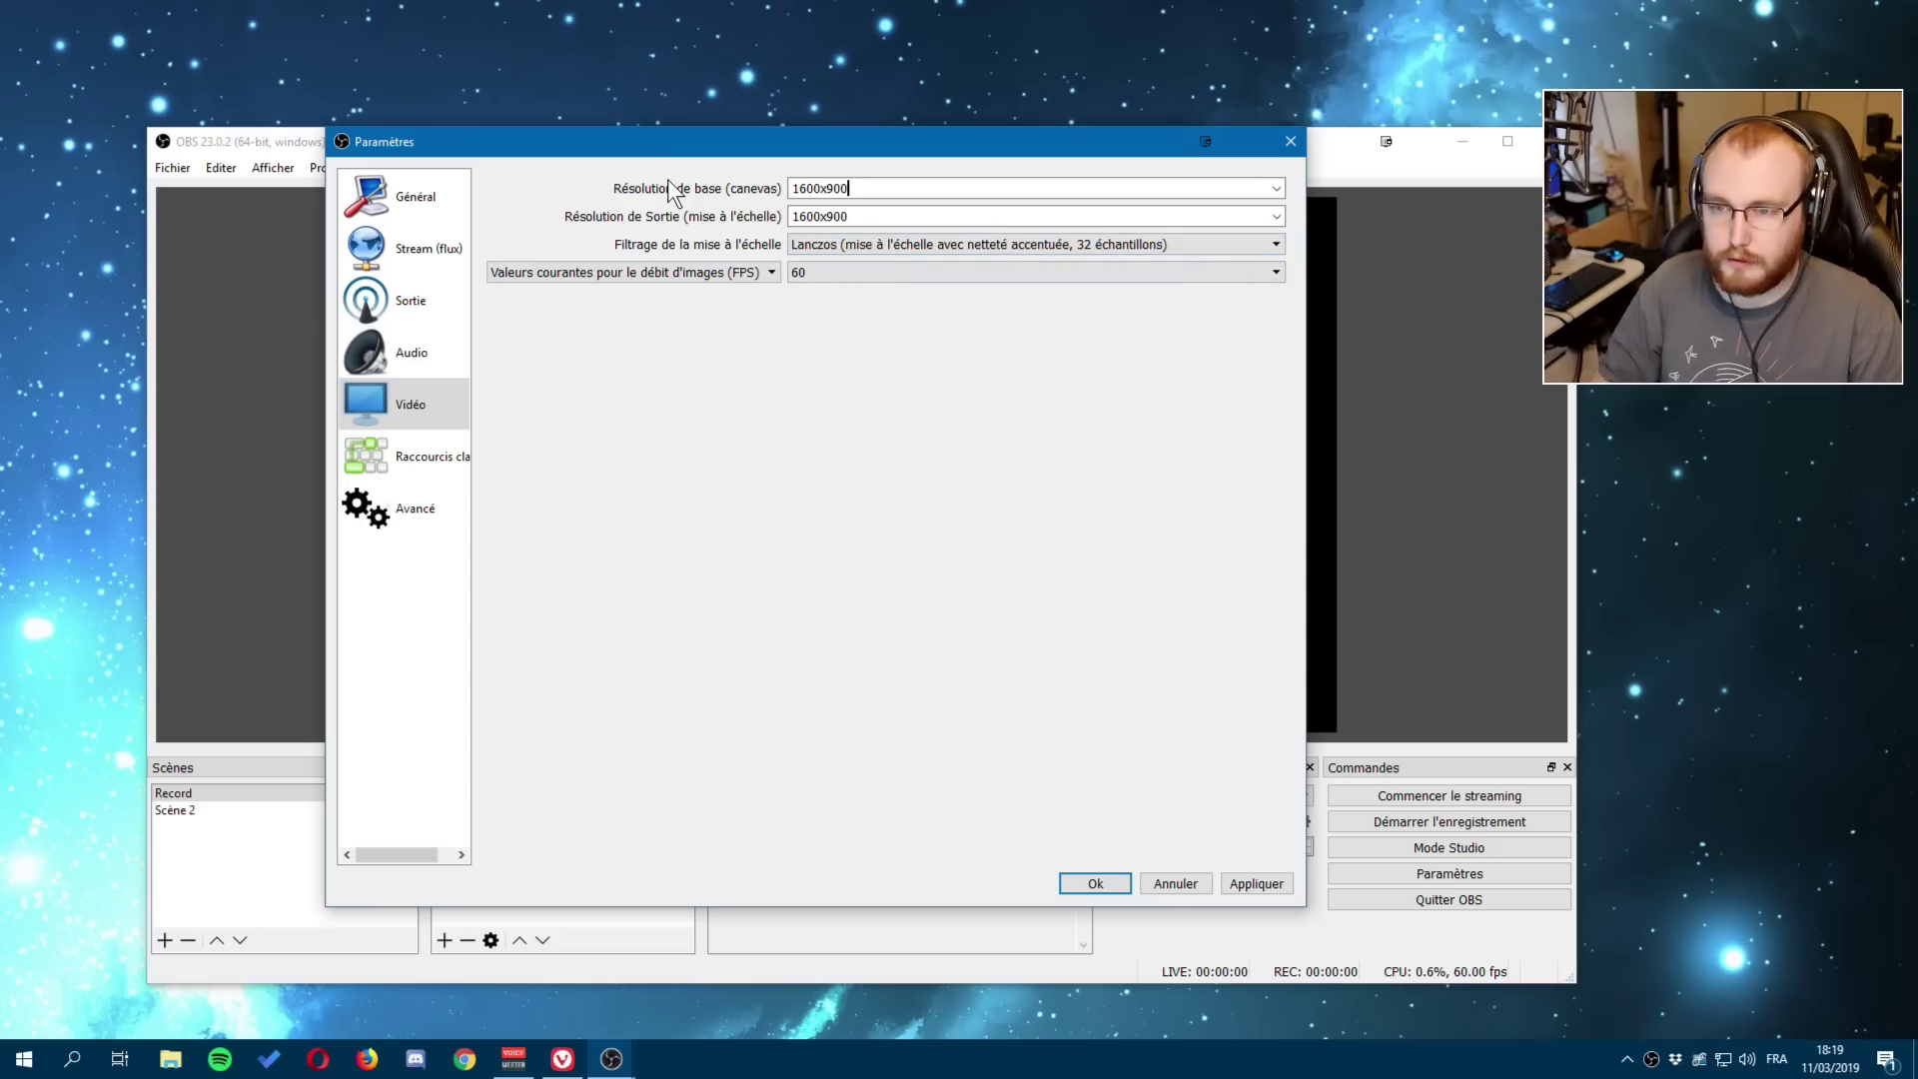
{"action": "left_click", "coordinate": [1256, 884]}
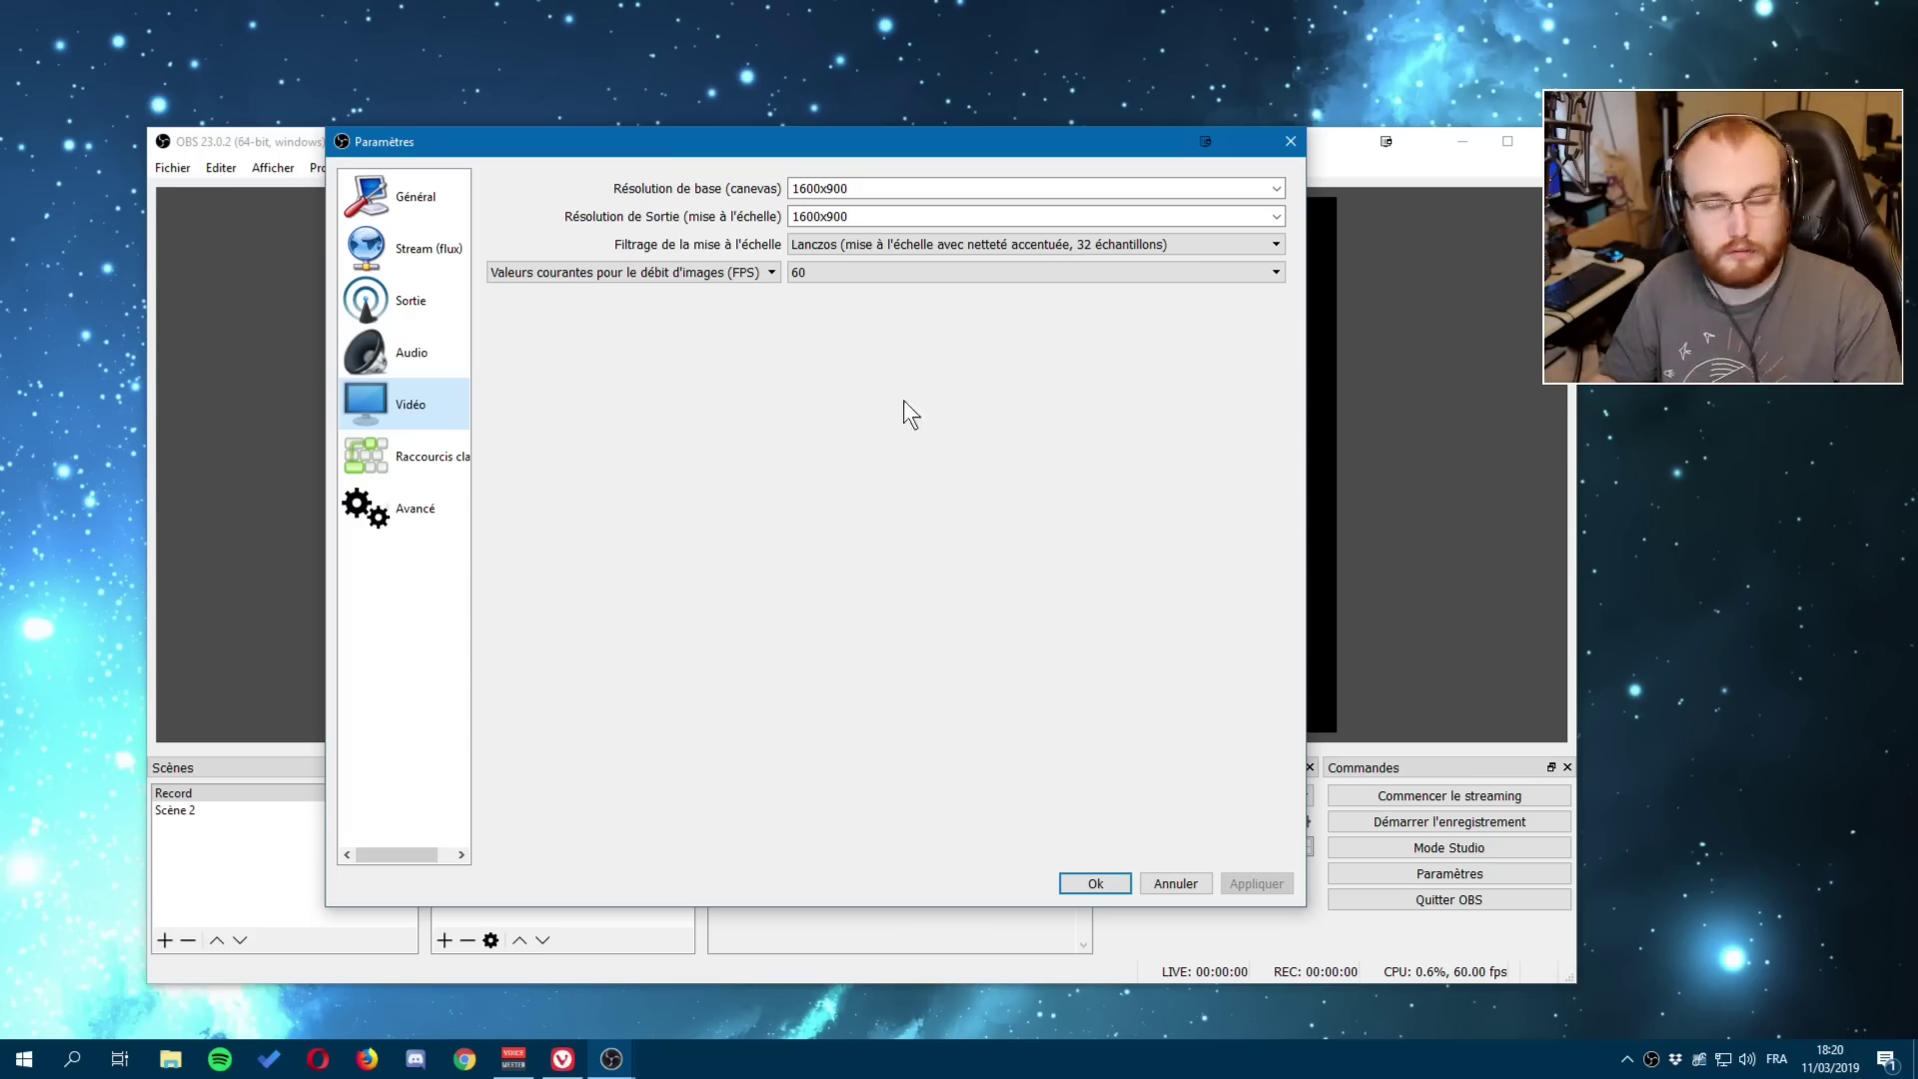
Set the base and output resolutions back to 1280x720 and apply the video settings.
{"action": "left_click", "coordinate": [1277, 189]}
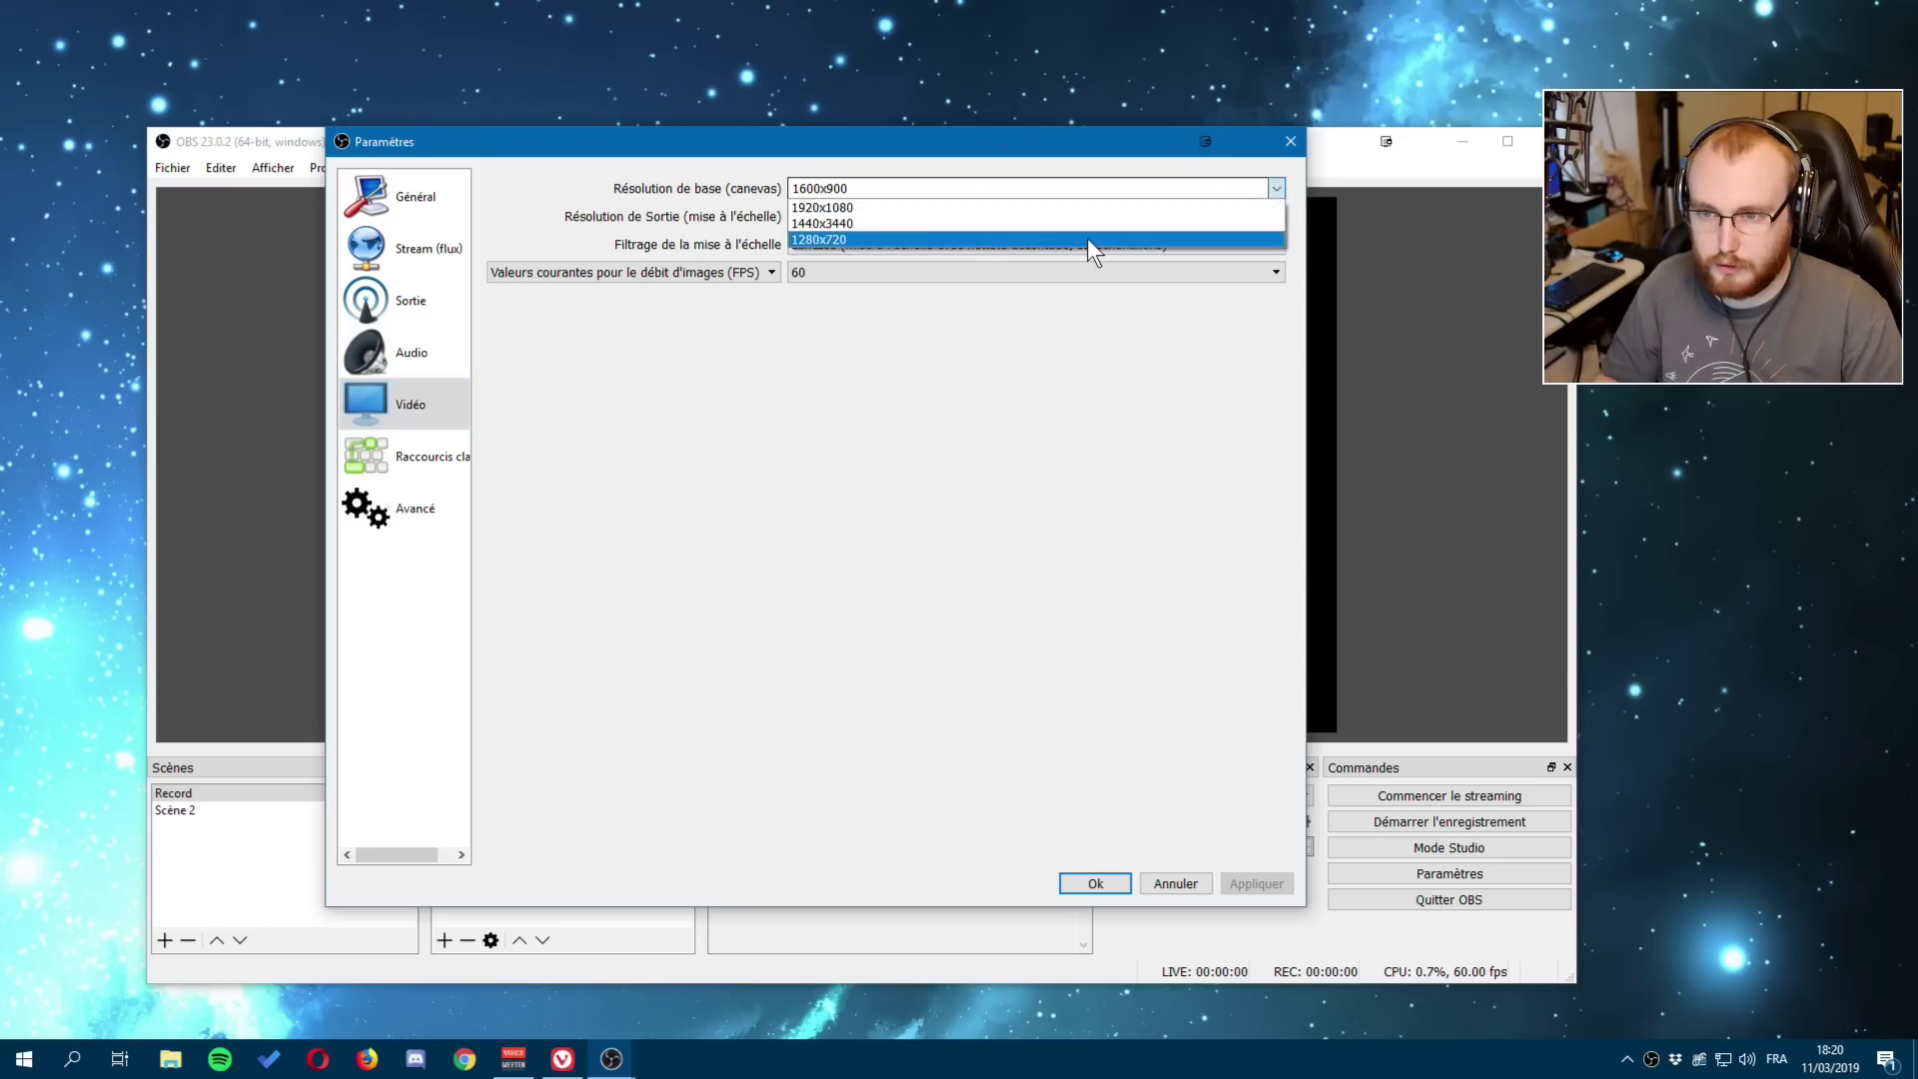
{"action": "left_click", "coordinate": [1185, 244]}
{"action": "left_click", "coordinate": [1278, 215]}
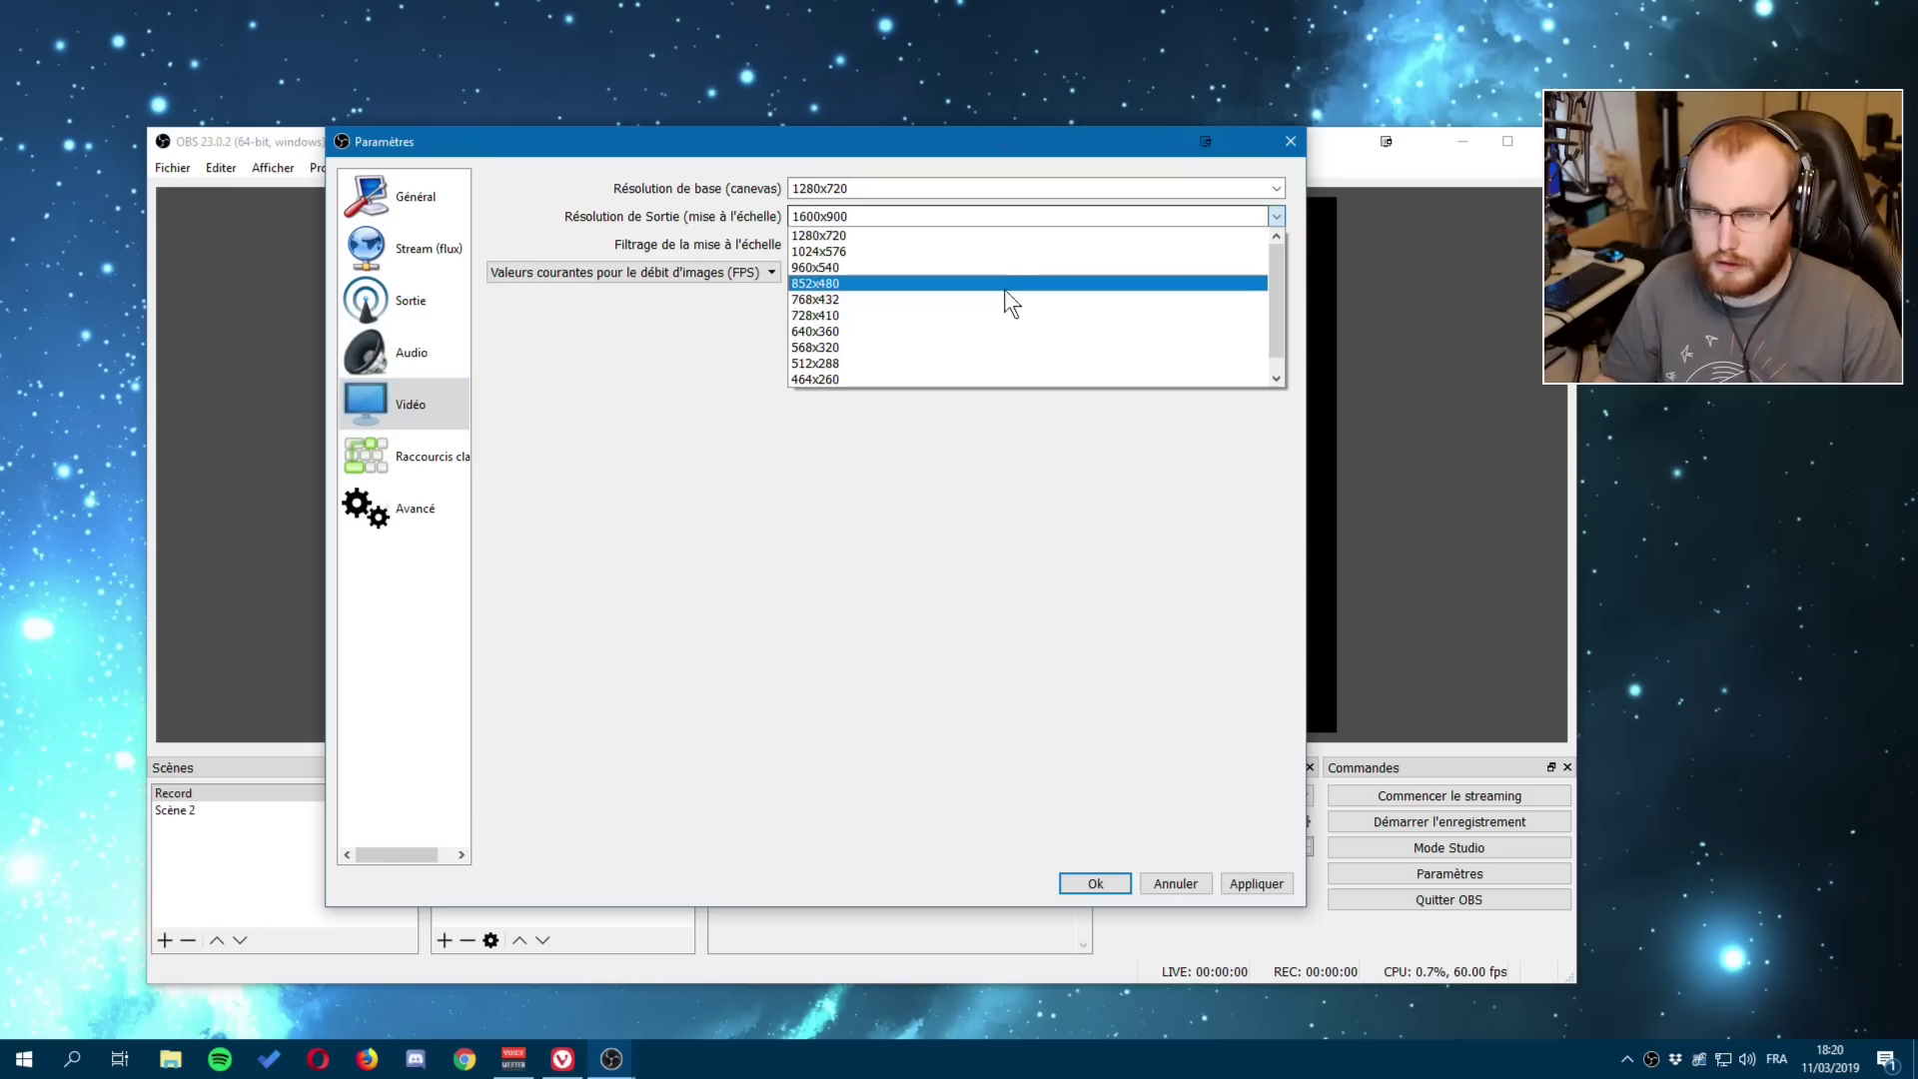
{"action": "left_click", "coordinate": [929, 238]}
{"action": "left_click", "coordinate": [1249, 885]}
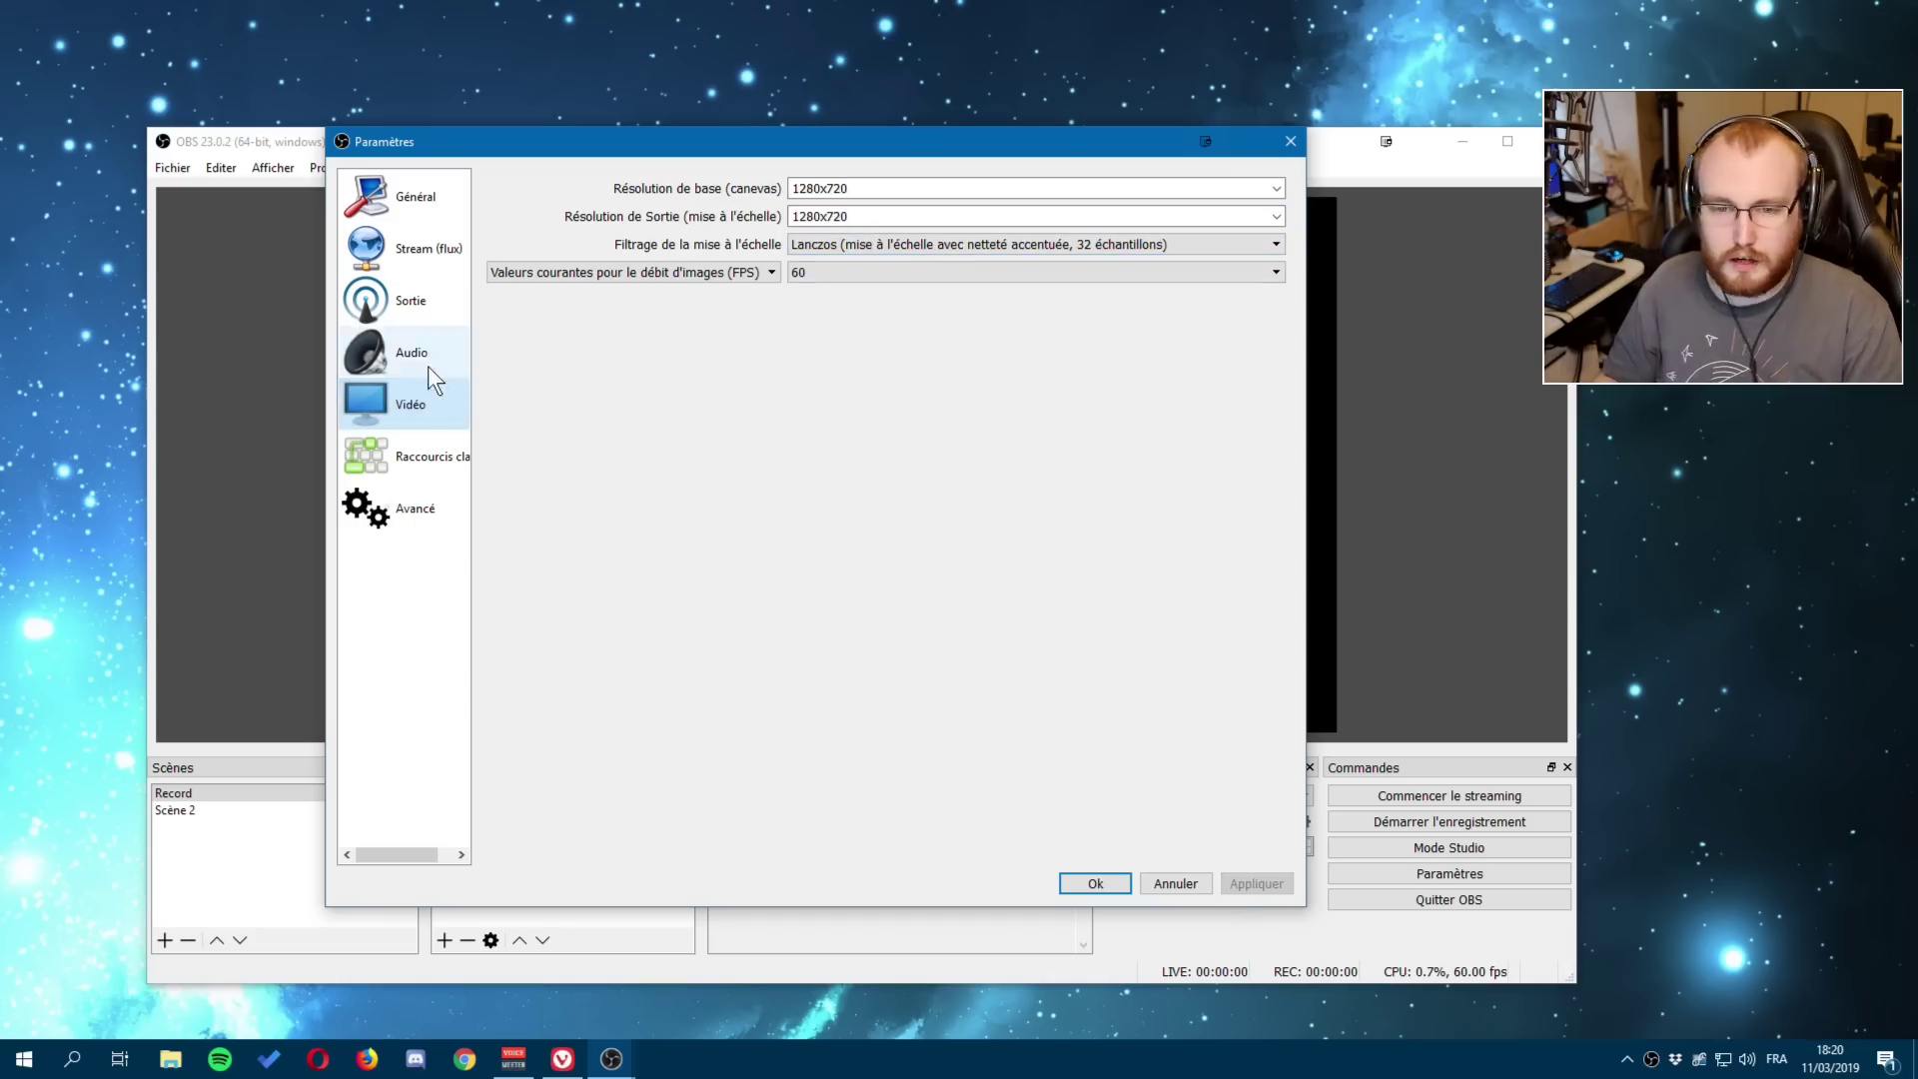
Review the streaming output settings alongside the video settings, checking the bitrate and rate control.
{"action": "left_click", "coordinate": [420, 306]}
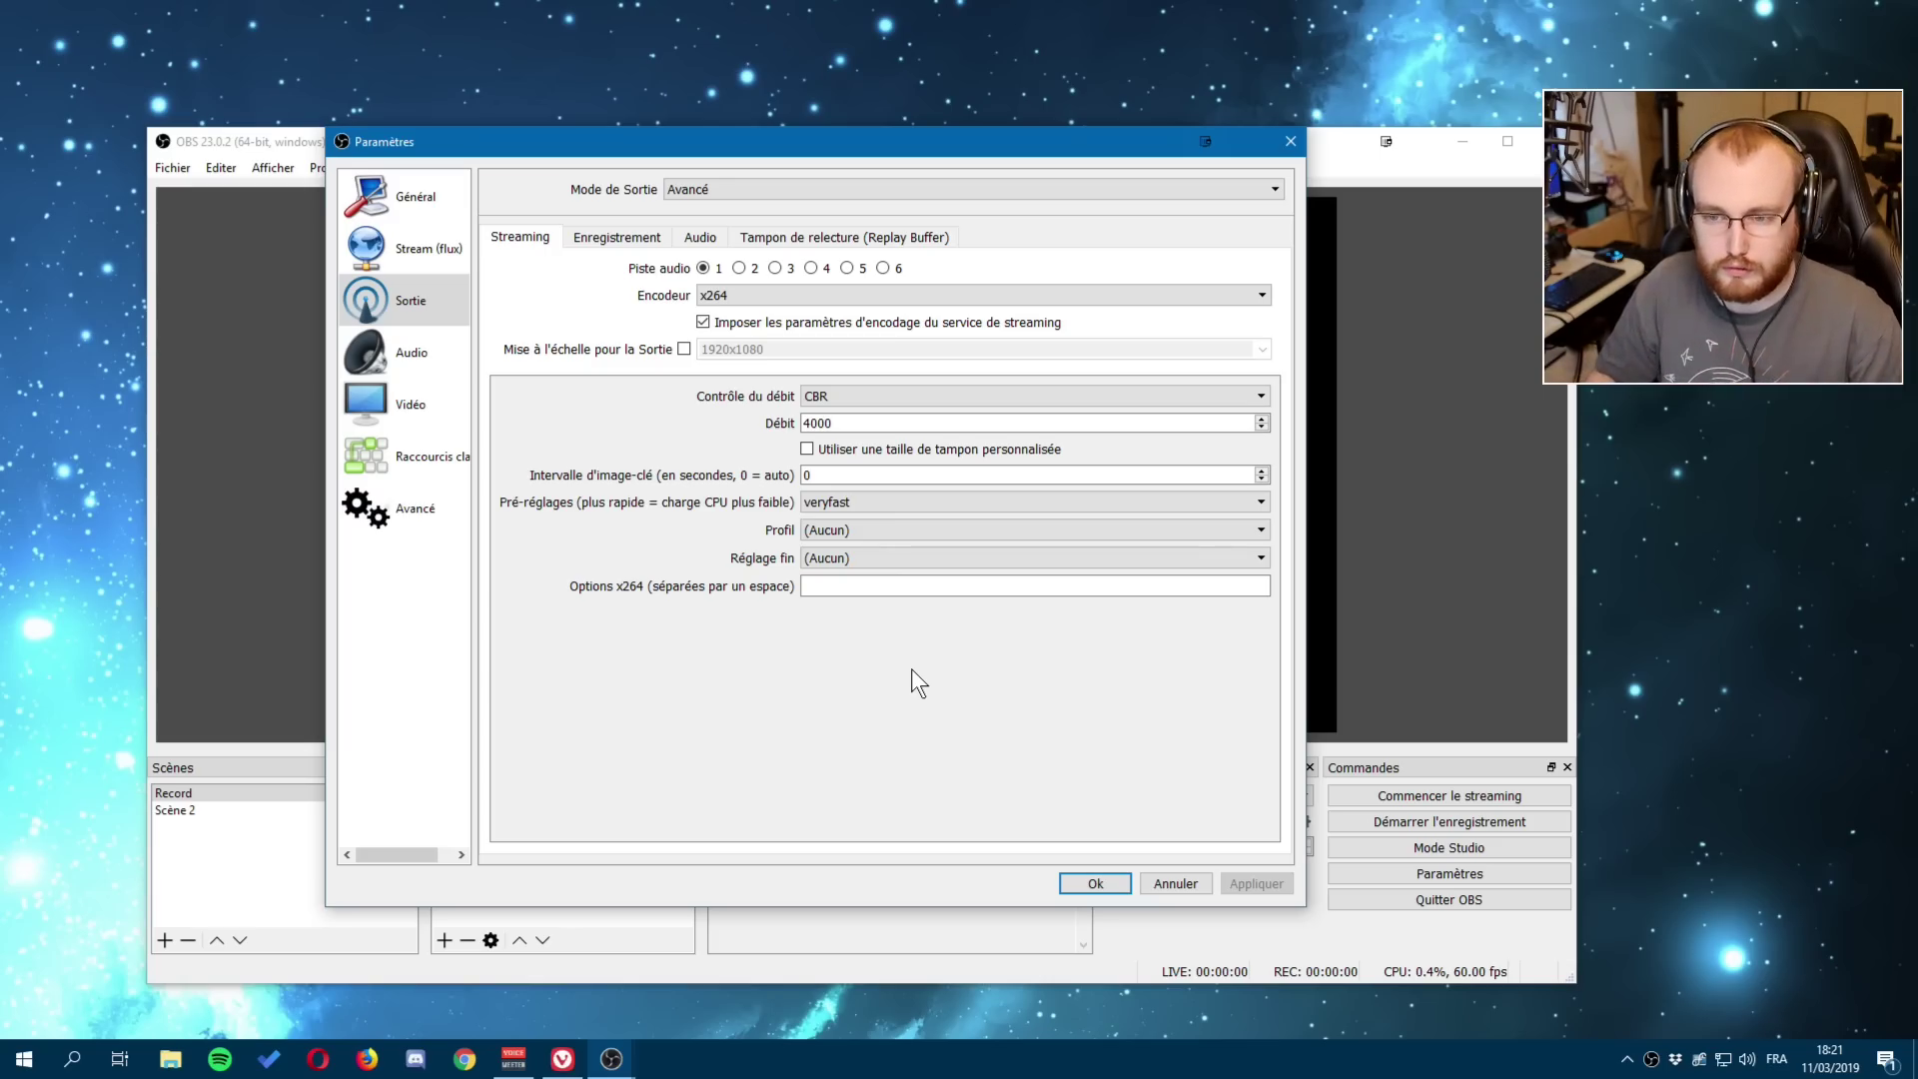
{"action": "left_click", "coordinate": [414, 402]}
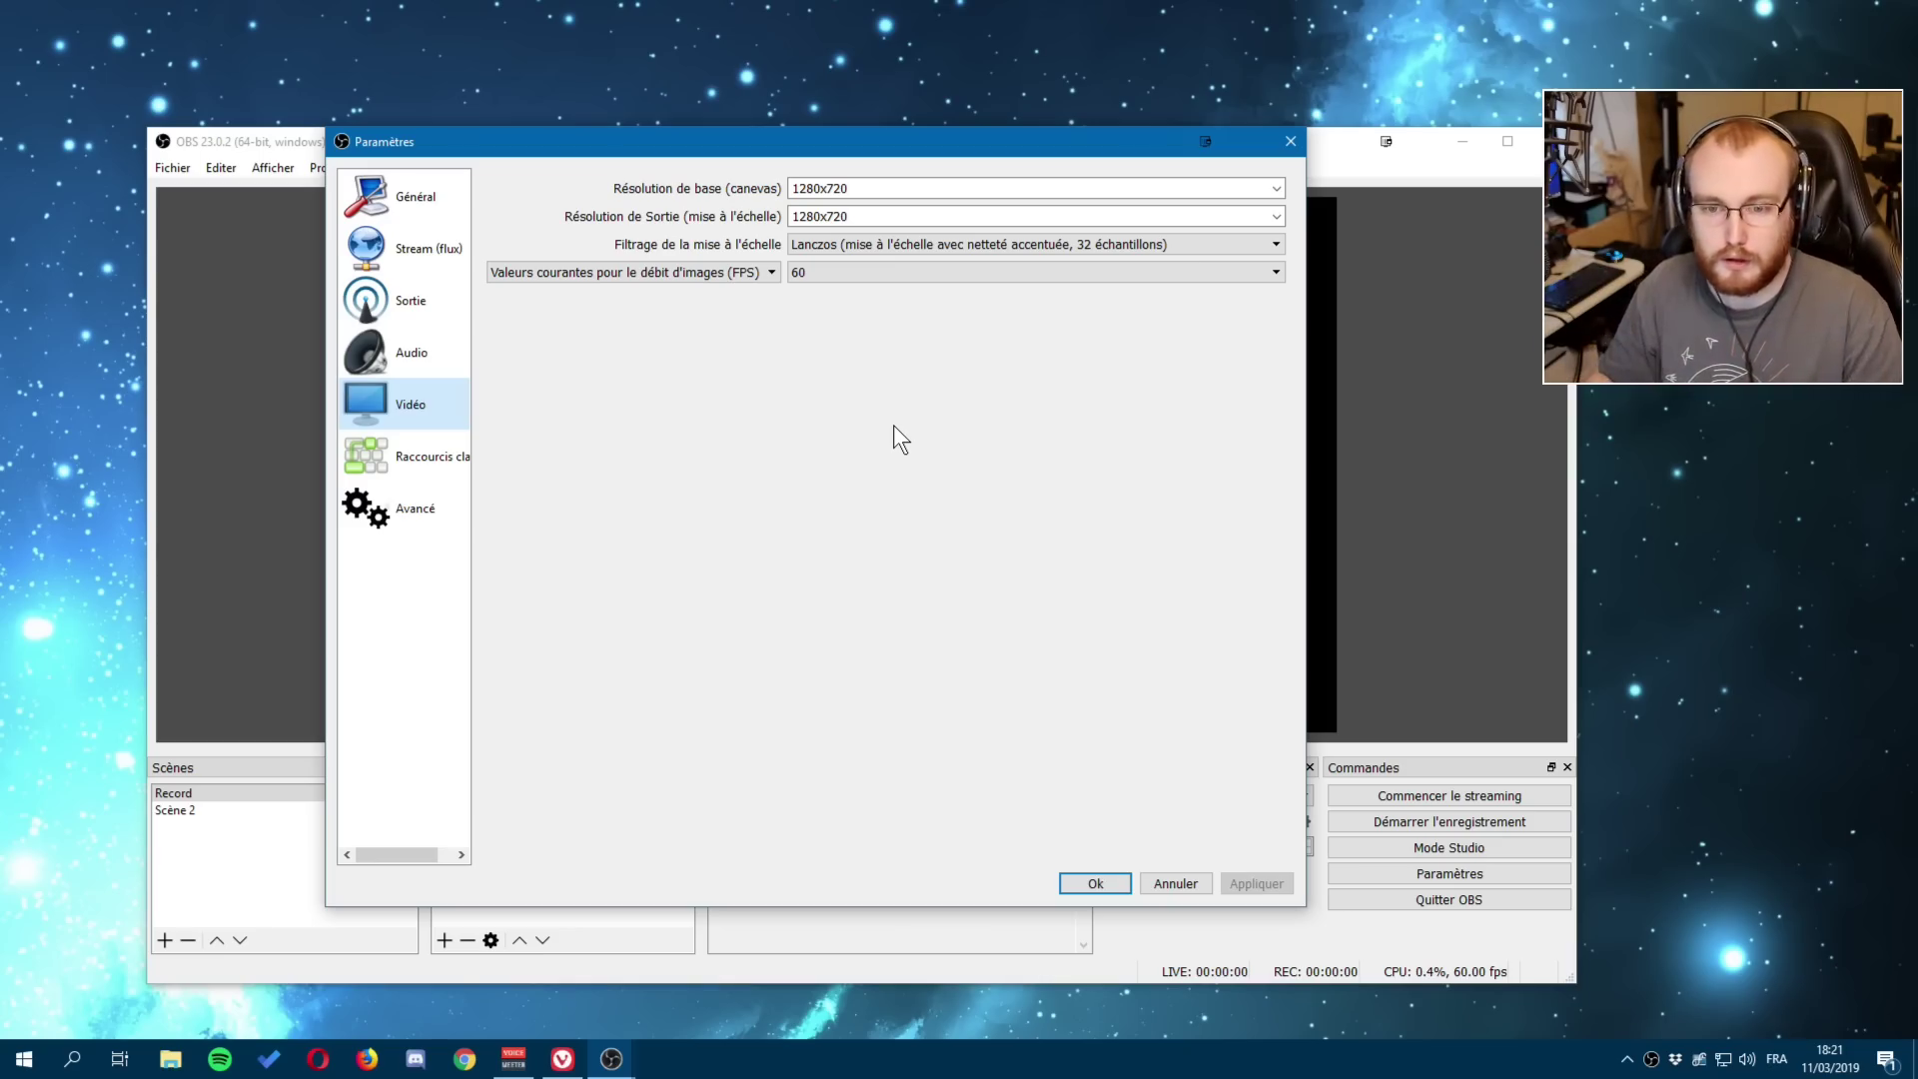
{"action": "left_click", "coordinate": [443, 318]}
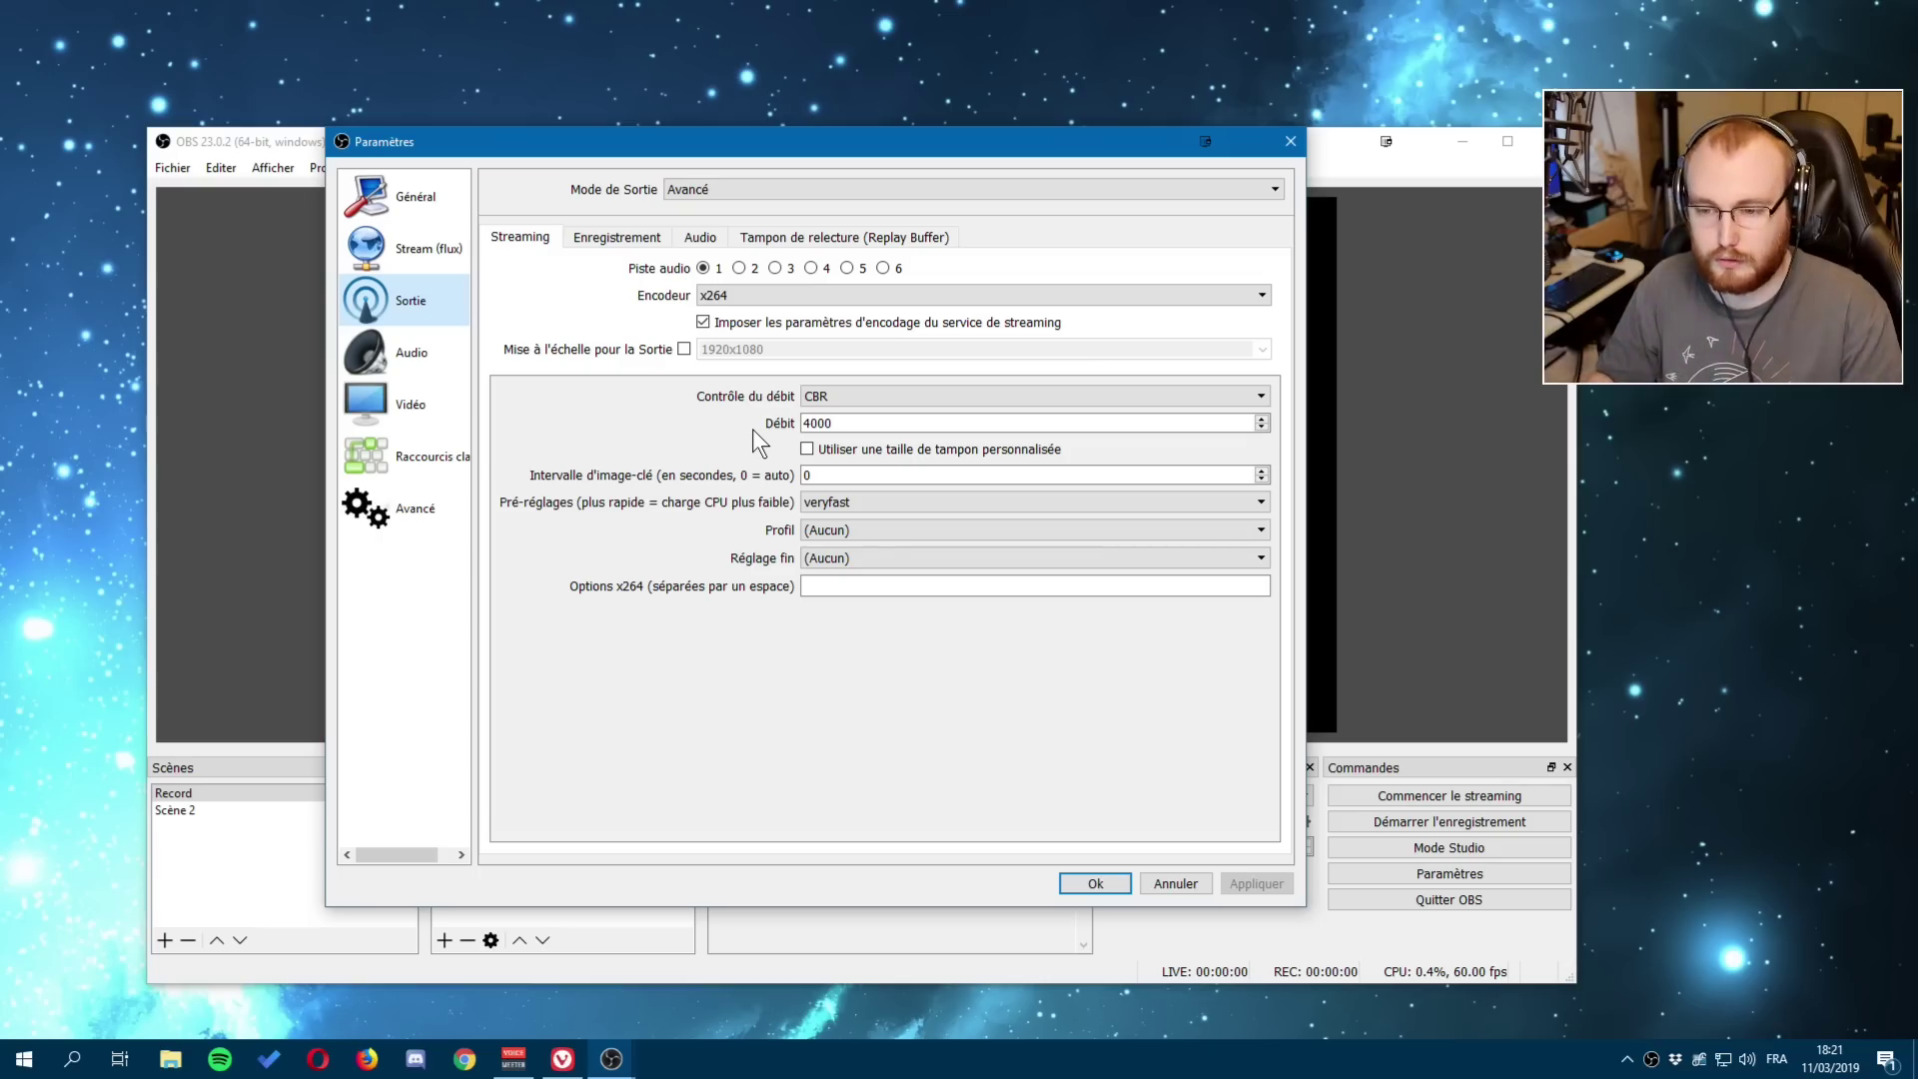
{"action": "left_click", "coordinate": [825, 422]}
{"action": "double_click", "coordinate": [825, 422]}
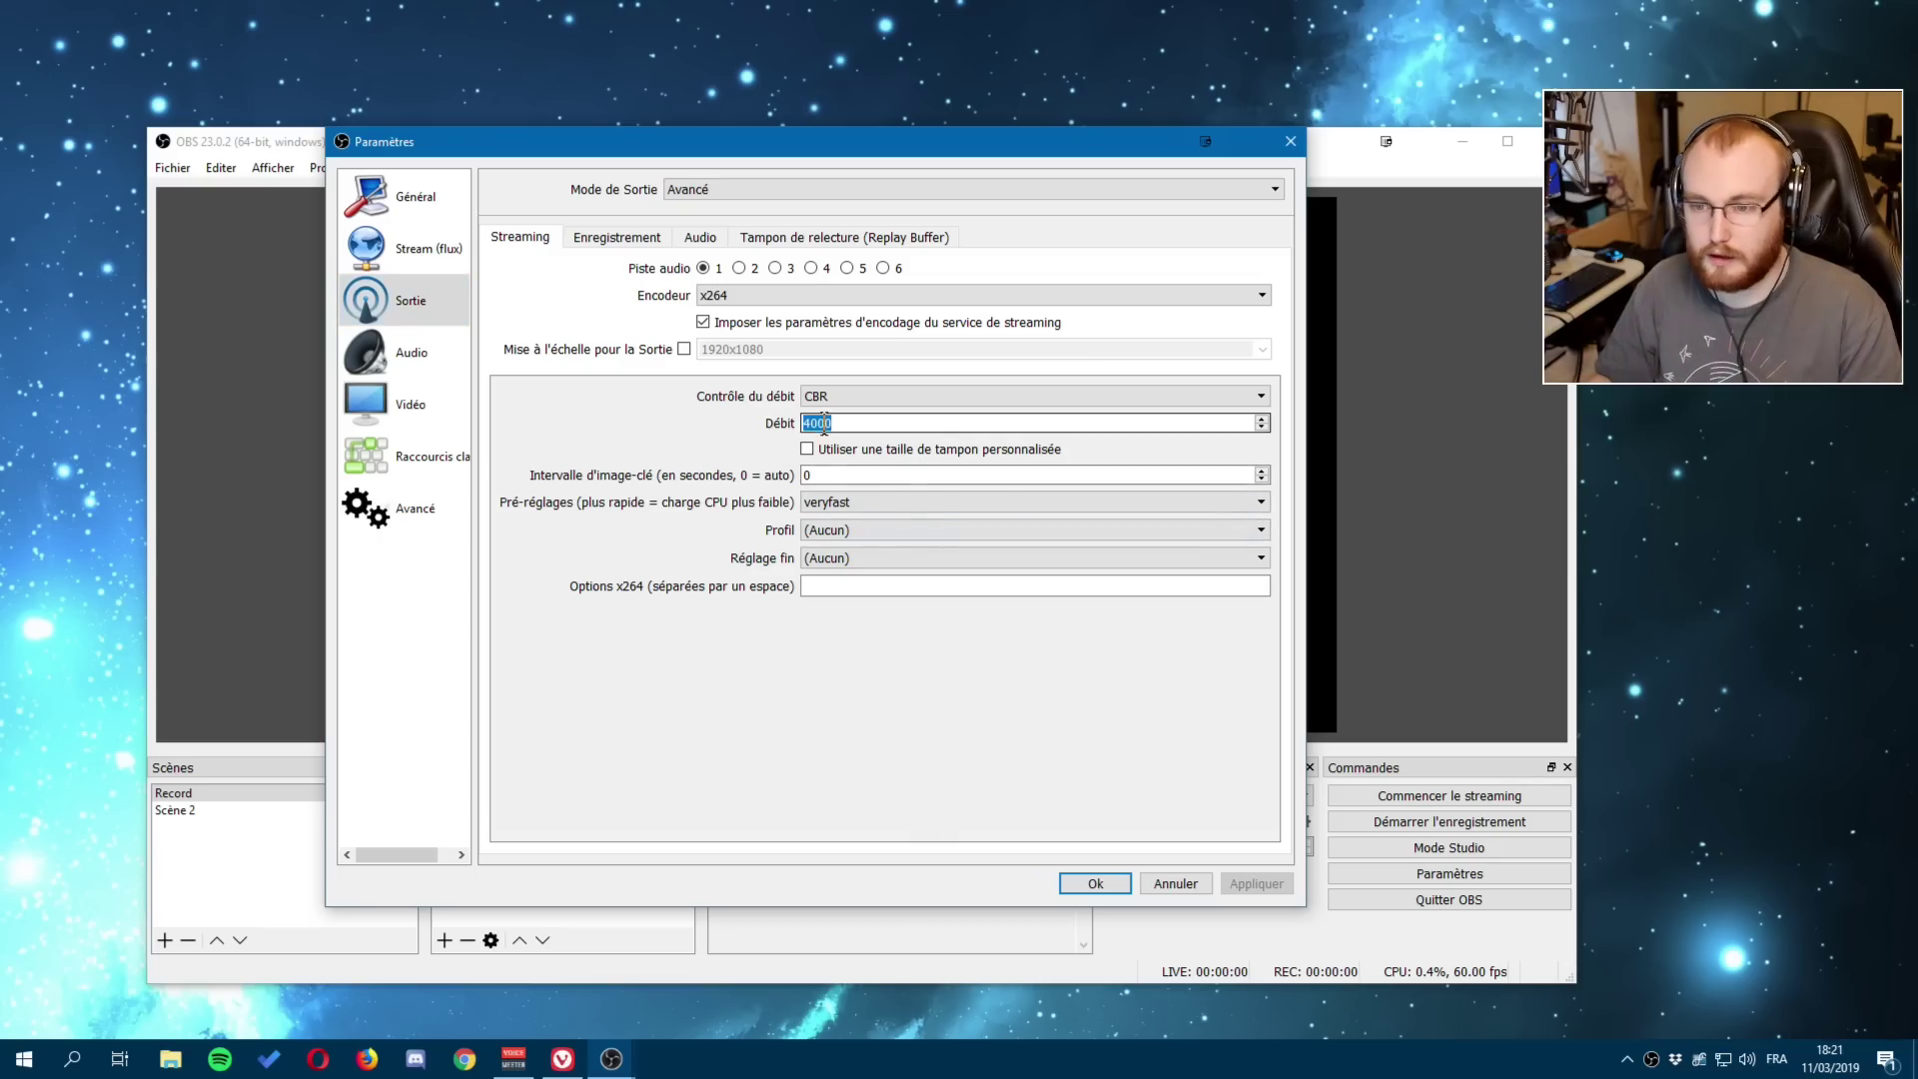
{"action": "left_click", "coordinate": [834, 392]}
{"action": "left_click", "coordinate": [833, 393]}
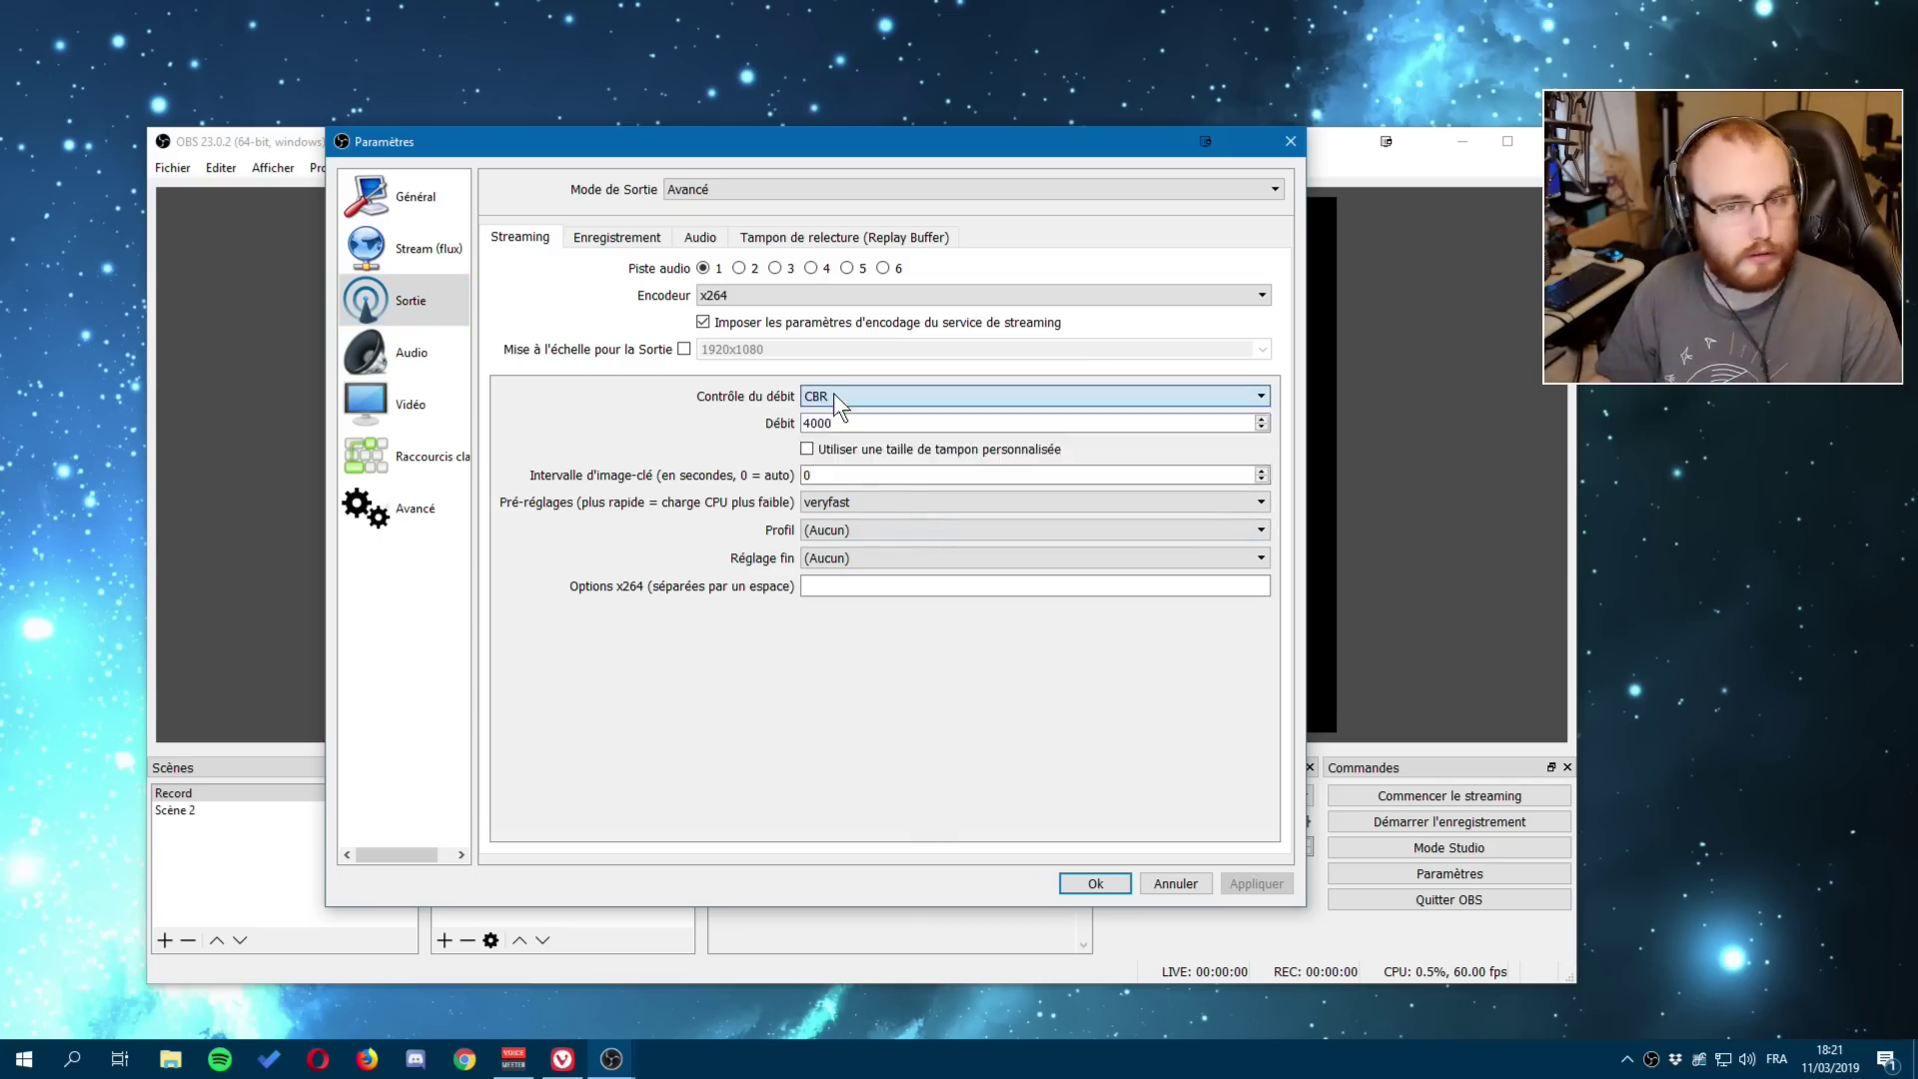
Set the x264 encoder's CPU usage preset to faster in the streaming output settings.
{"action": "left_click", "coordinate": [850, 502]}
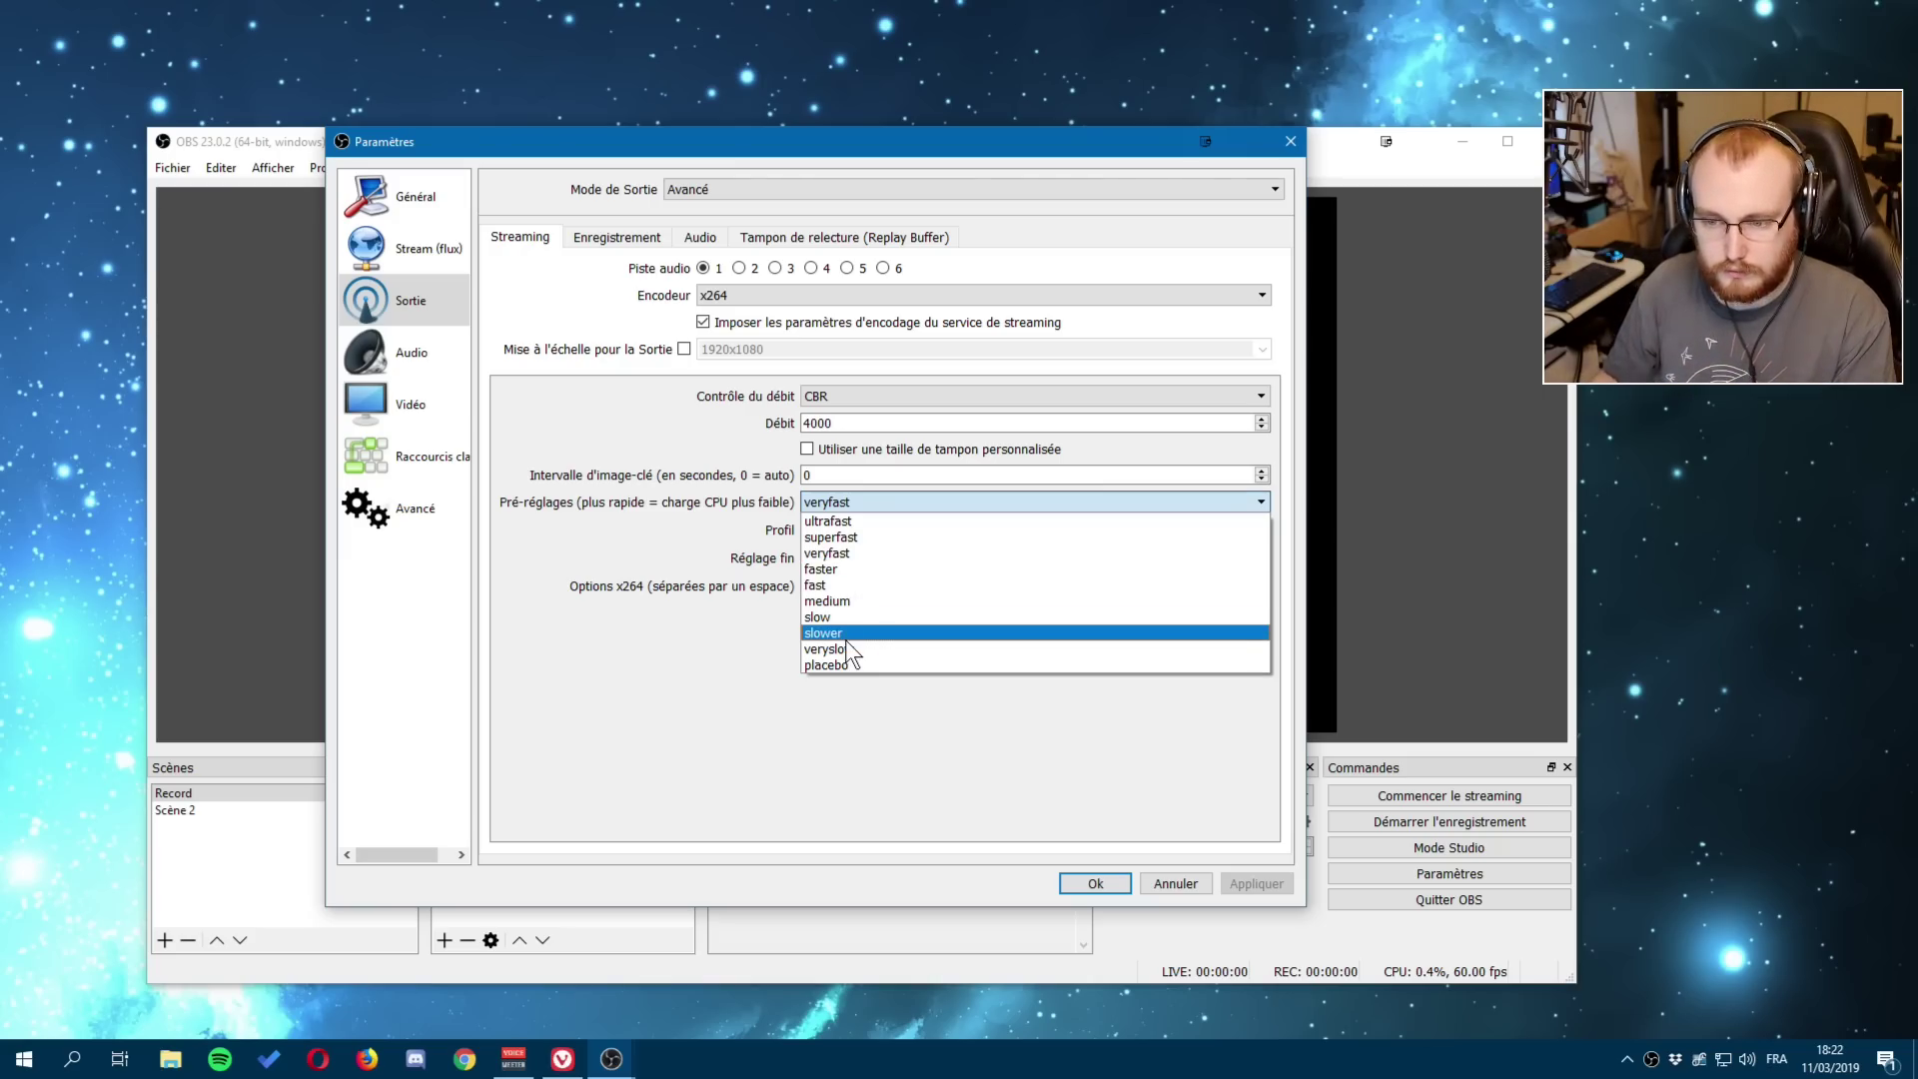
{"action": "left_click", "coordinate": [833, 557]}
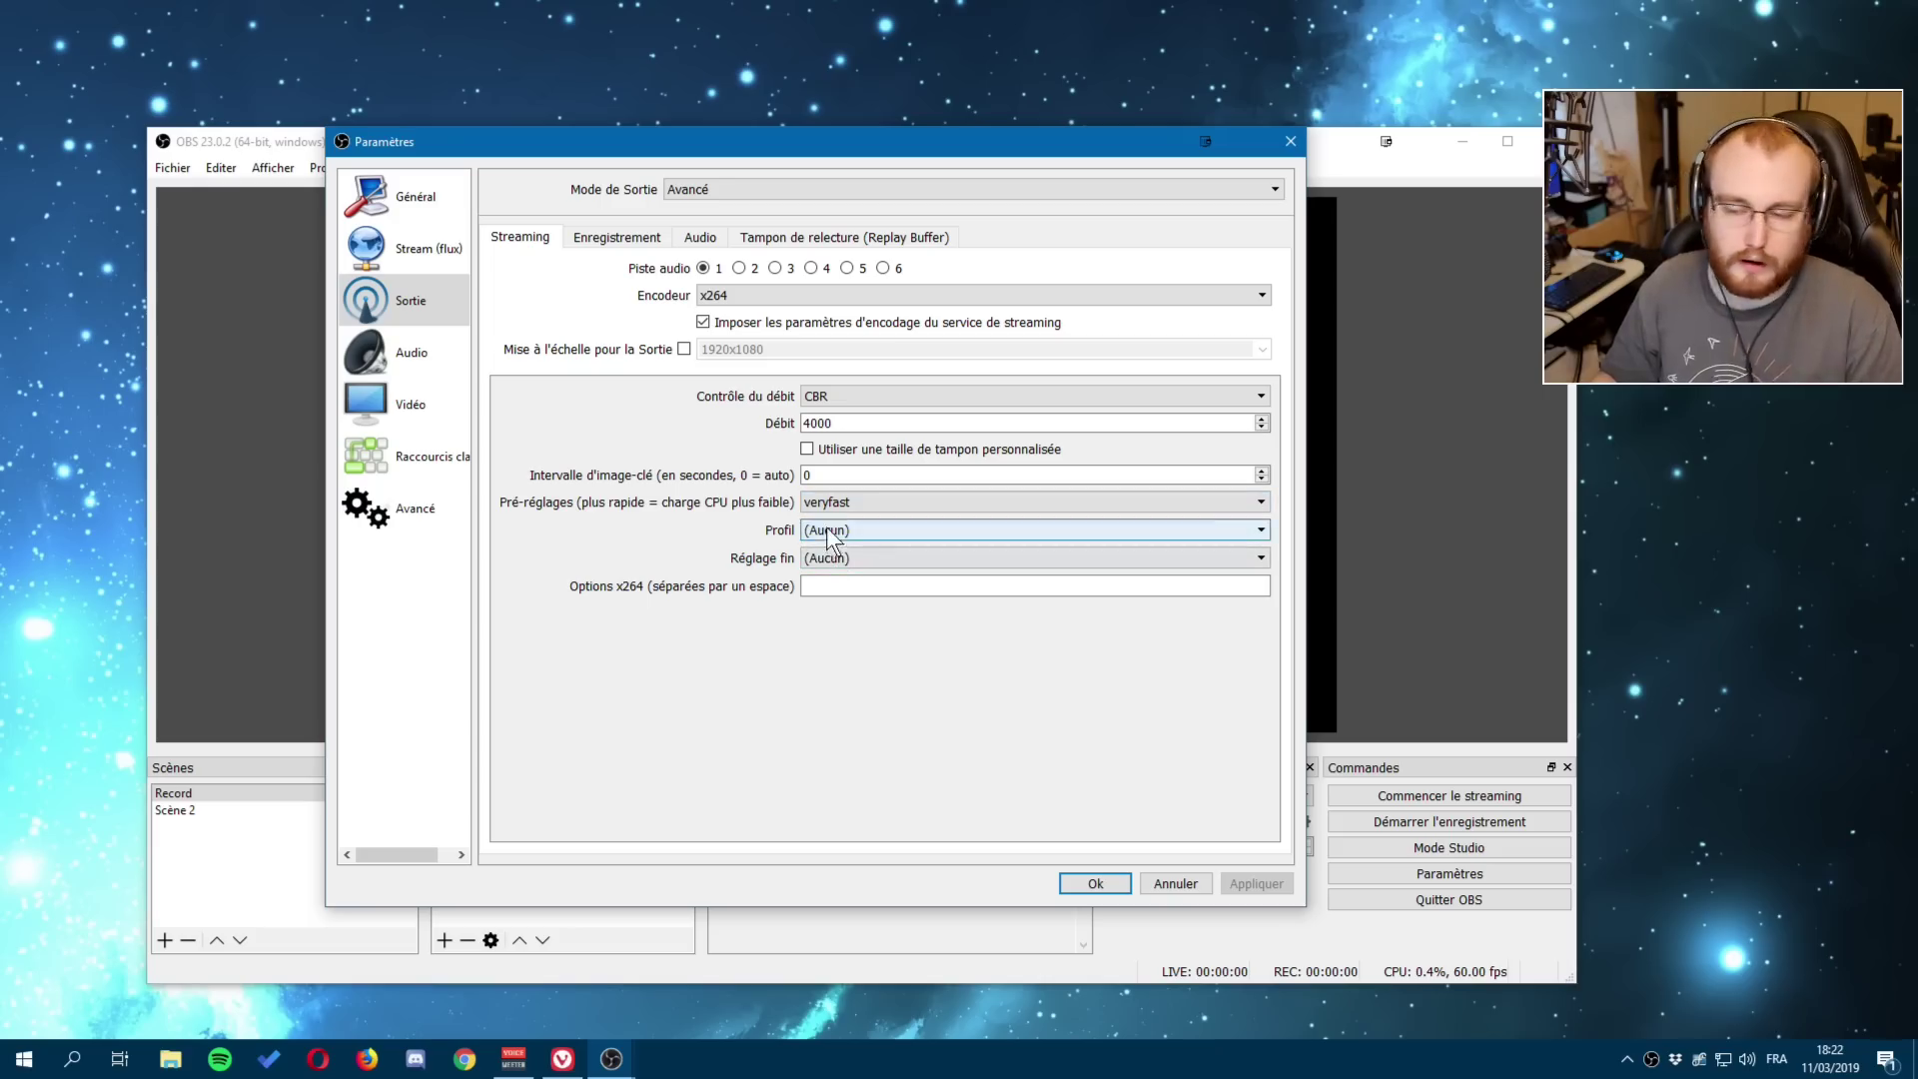
{"action": "left_click", "coordinate": [830, 506]}
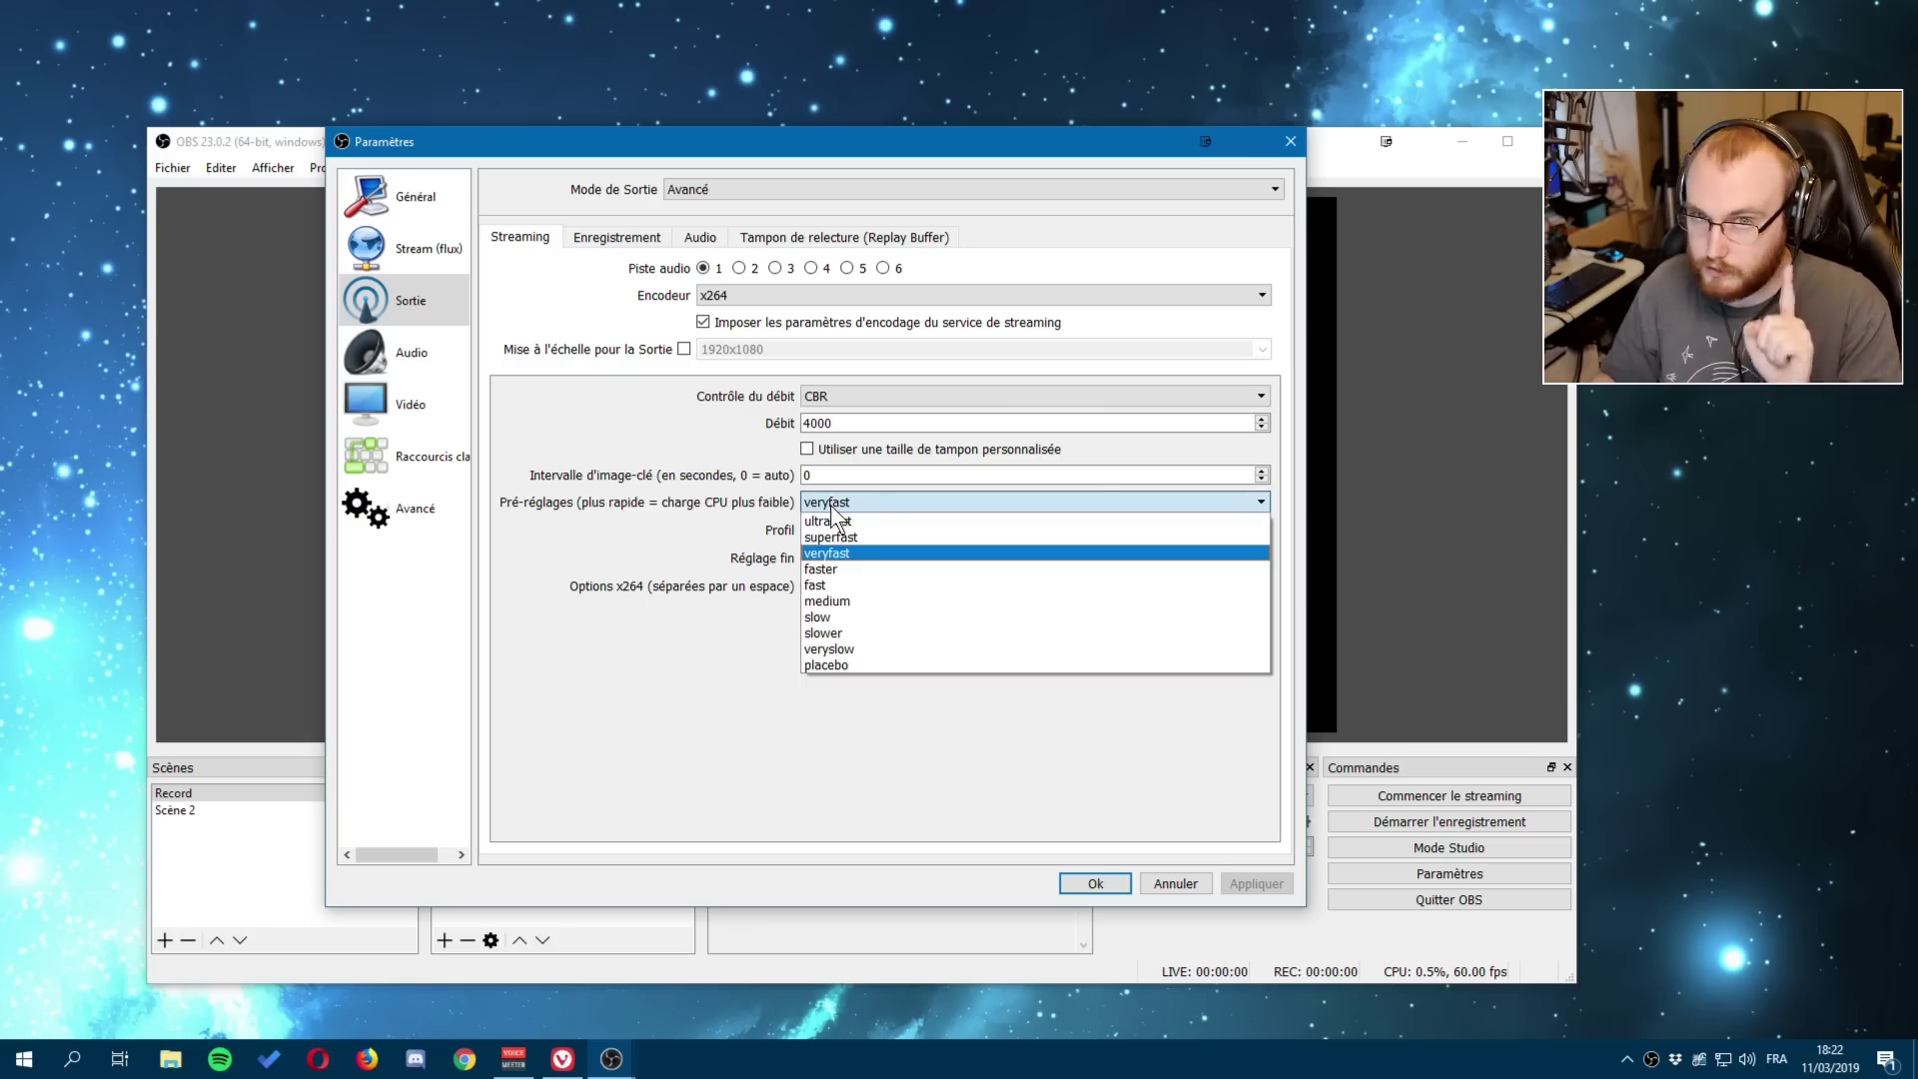
{"action": "left_click", "coordinate": [830, 567]}
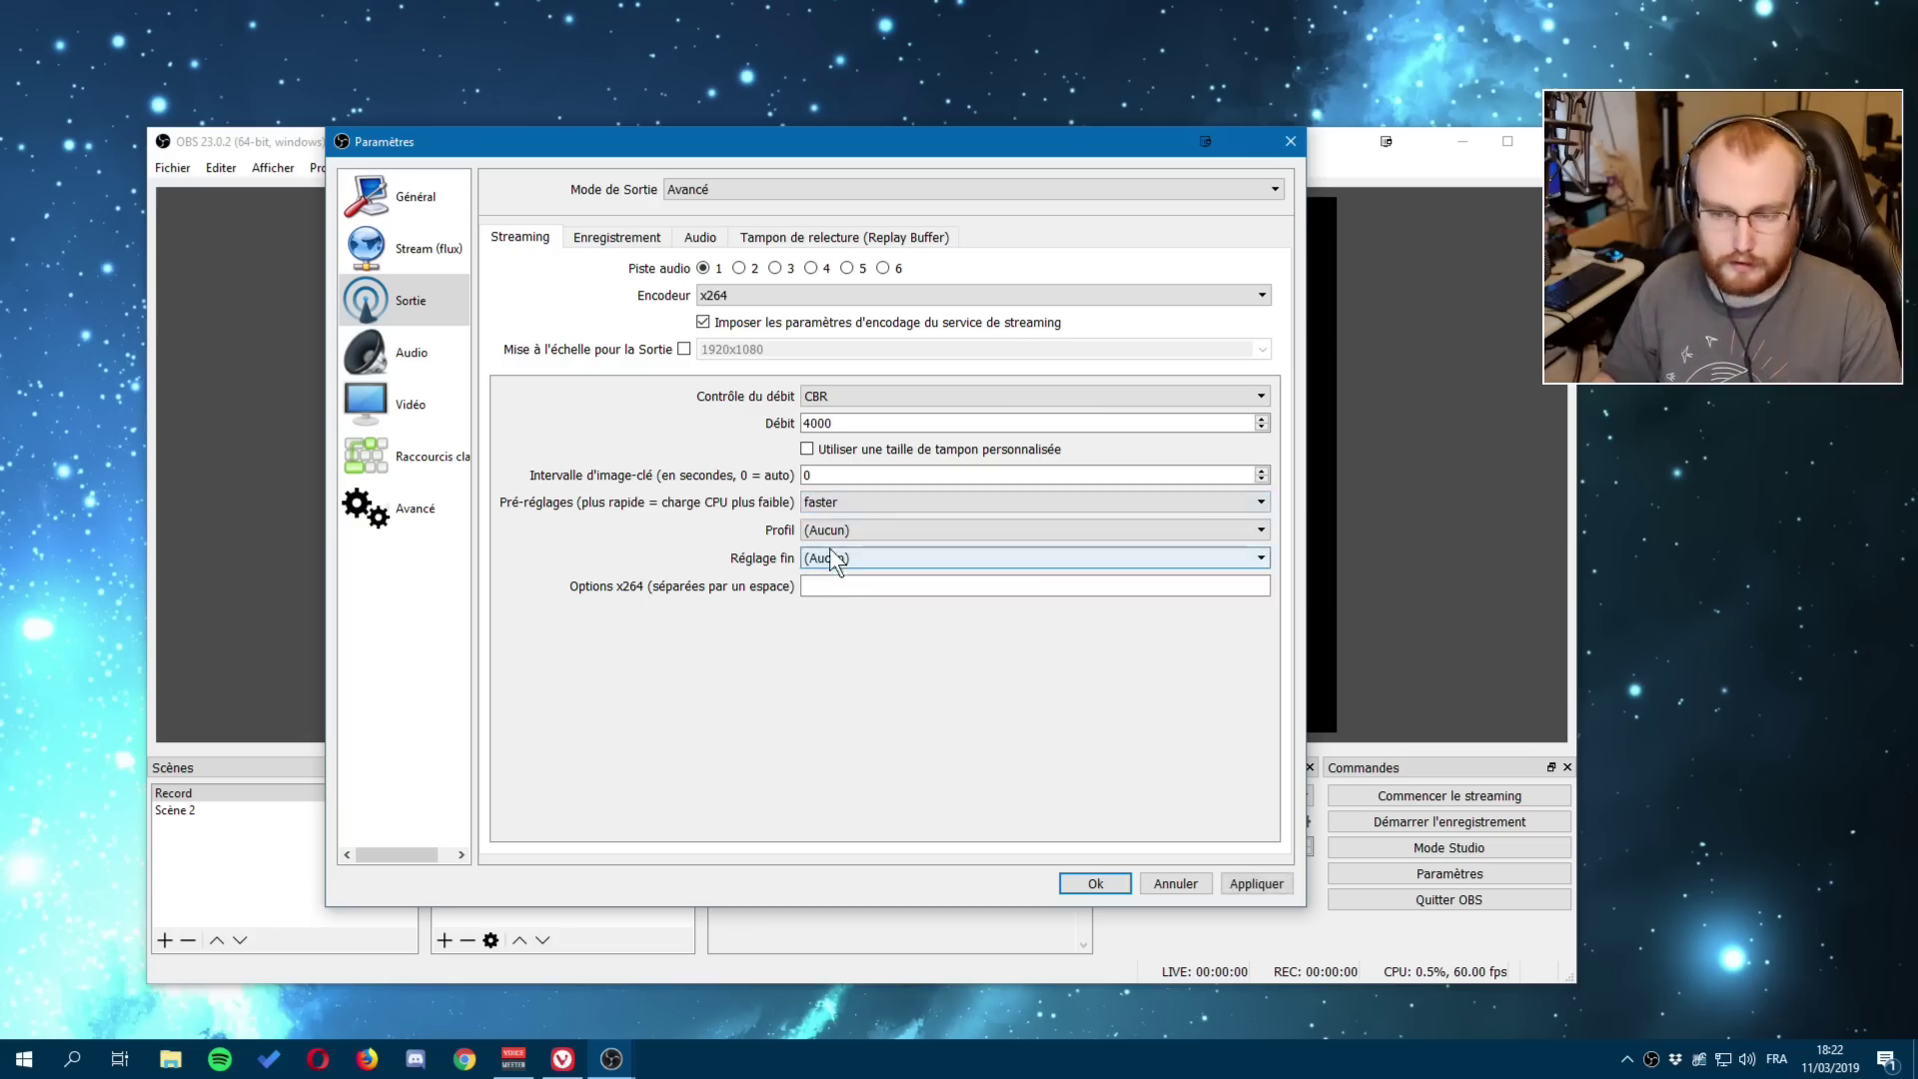
Try the fast and medium CPU usage presets for the x264 streaming encoder.
{"action": "left_click", "coordinate": [835, 501]}
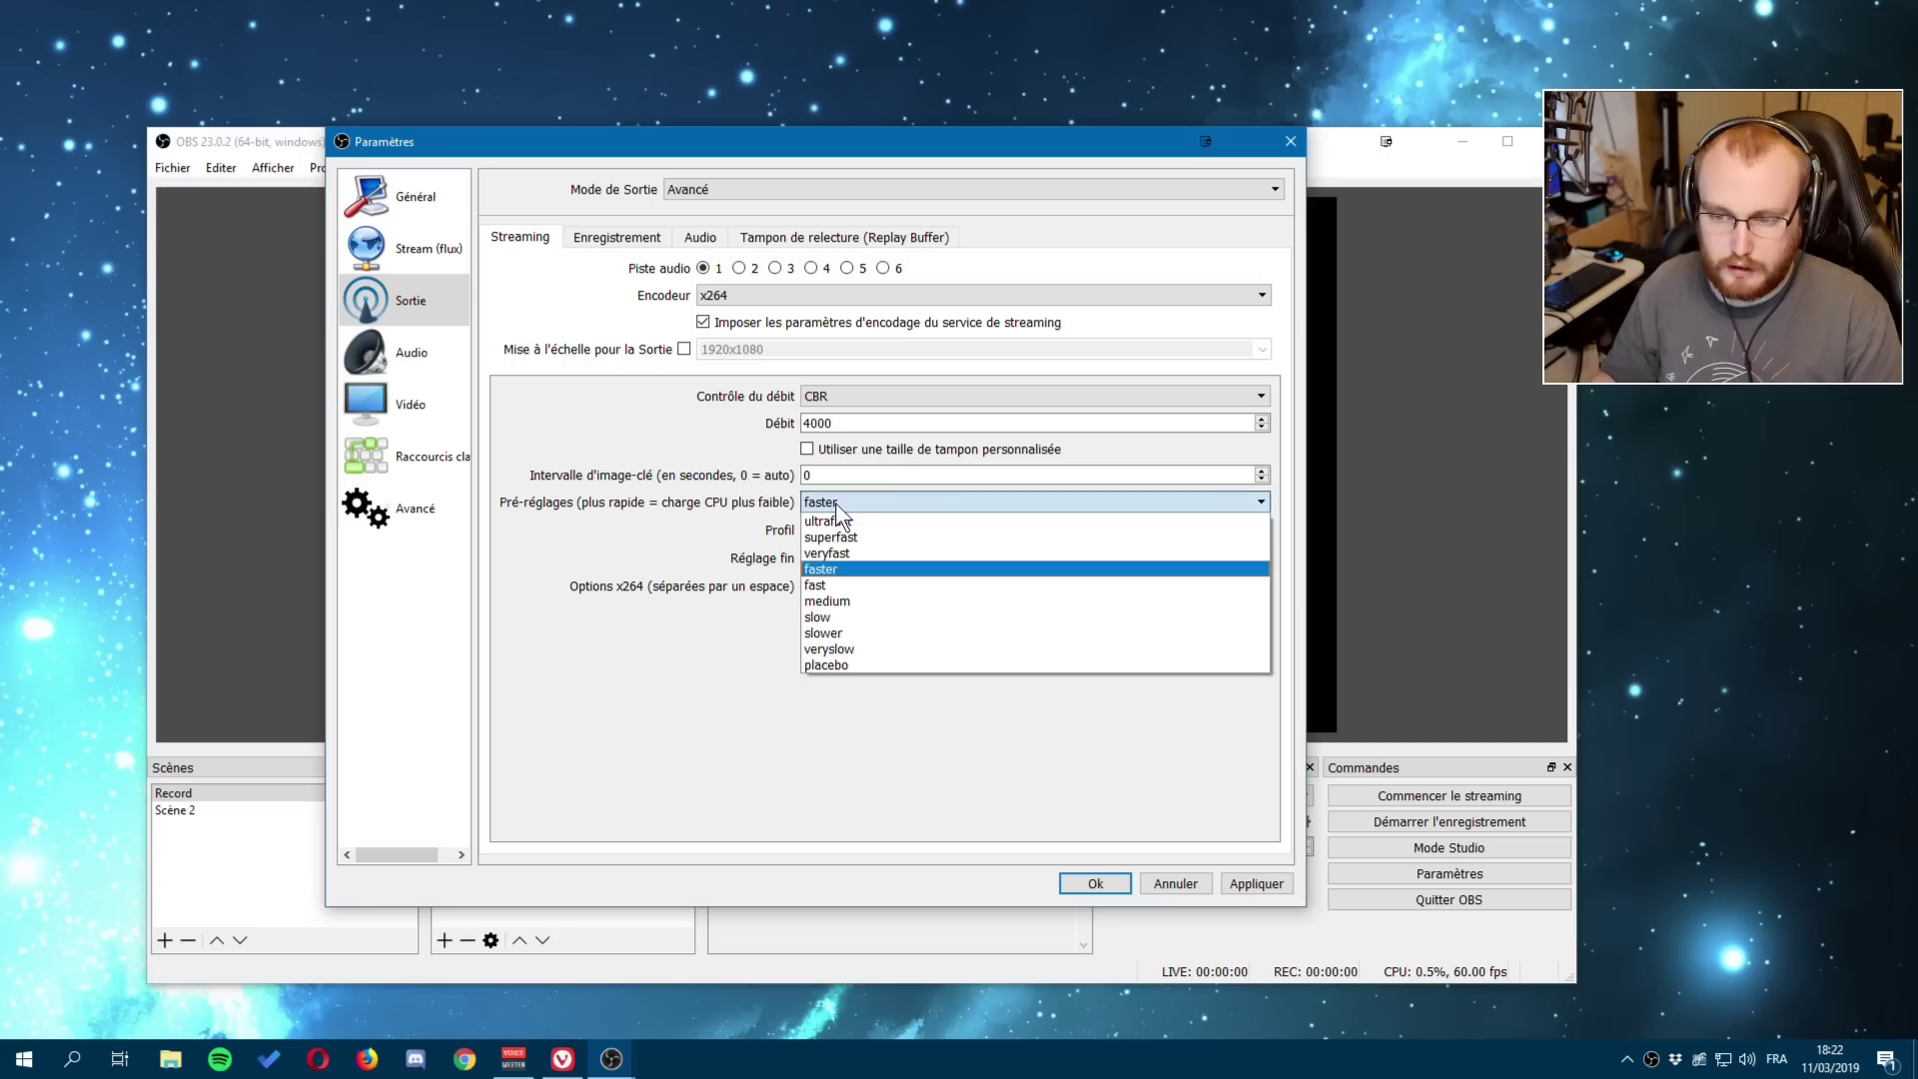
{"action": "left_click", "coordinate": [826, 585]}
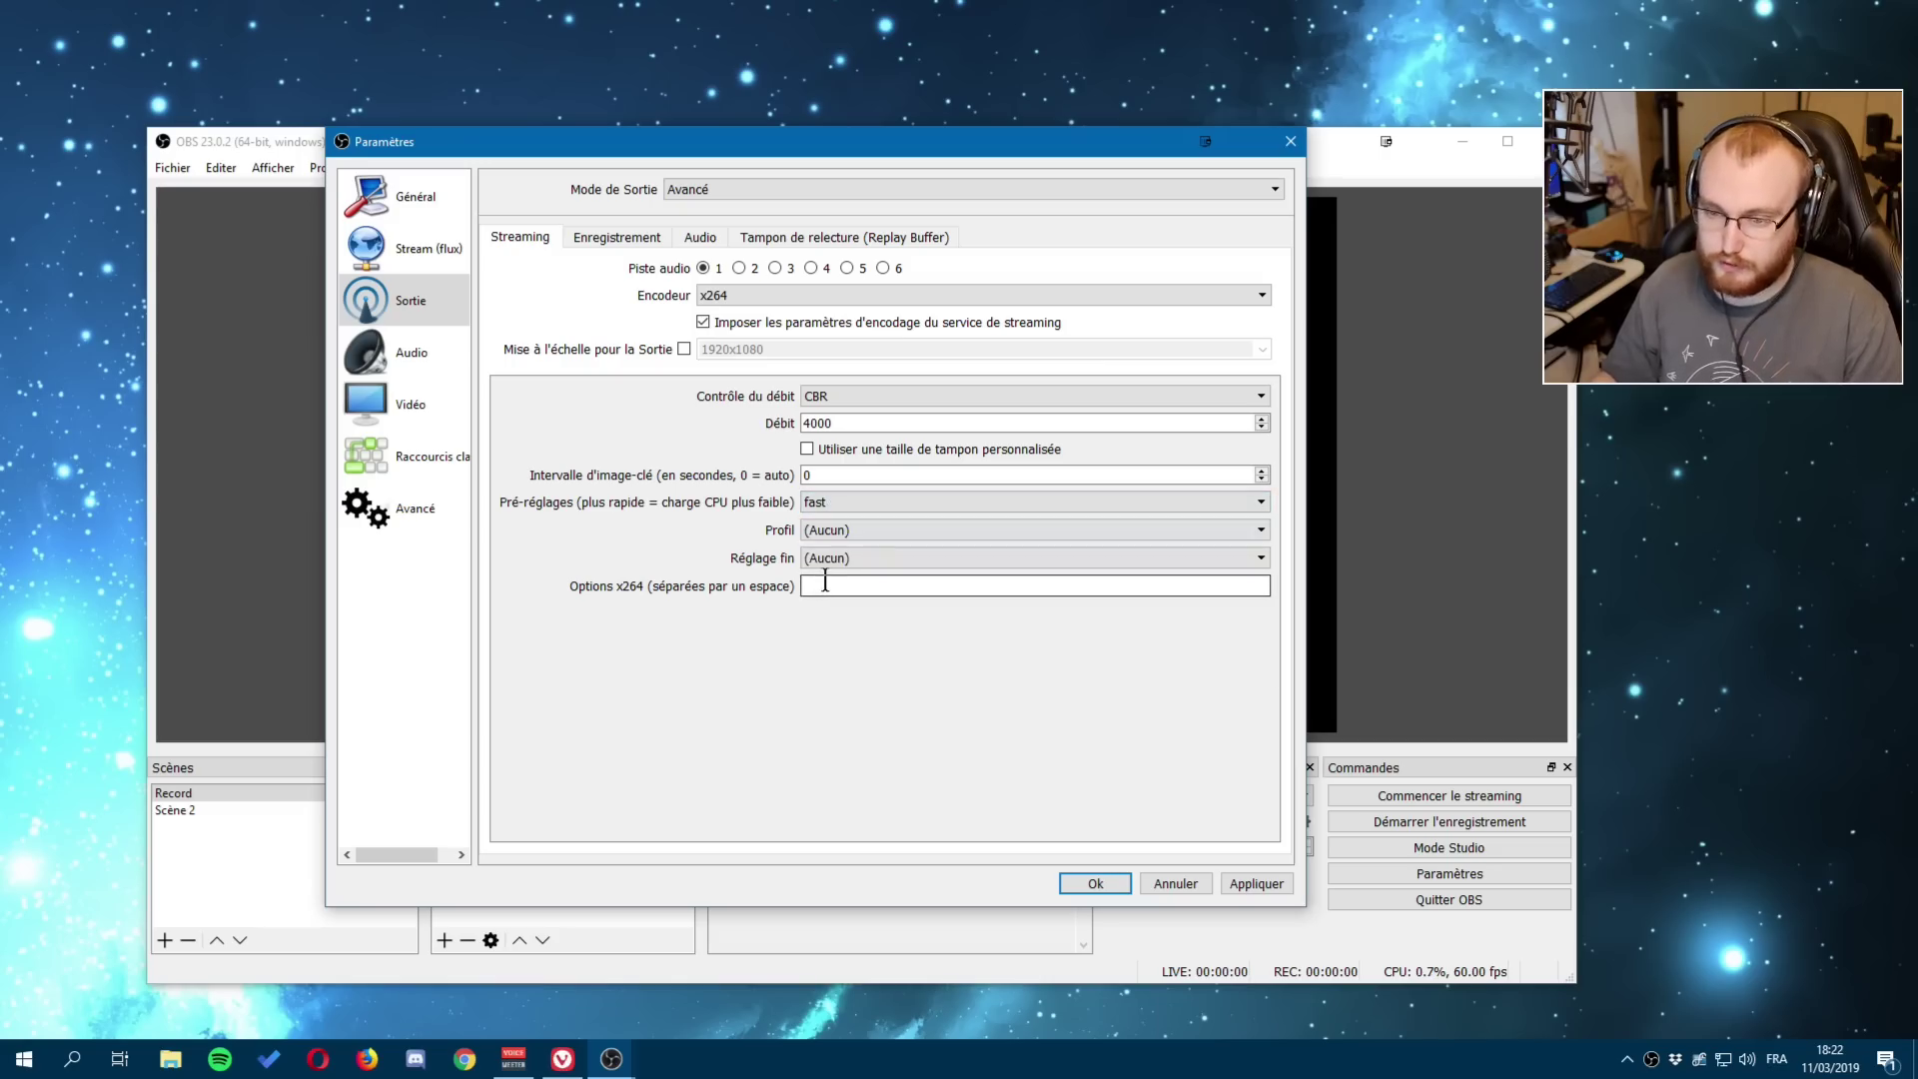
{"action": "left_click", "coordinate": [837, 501]}
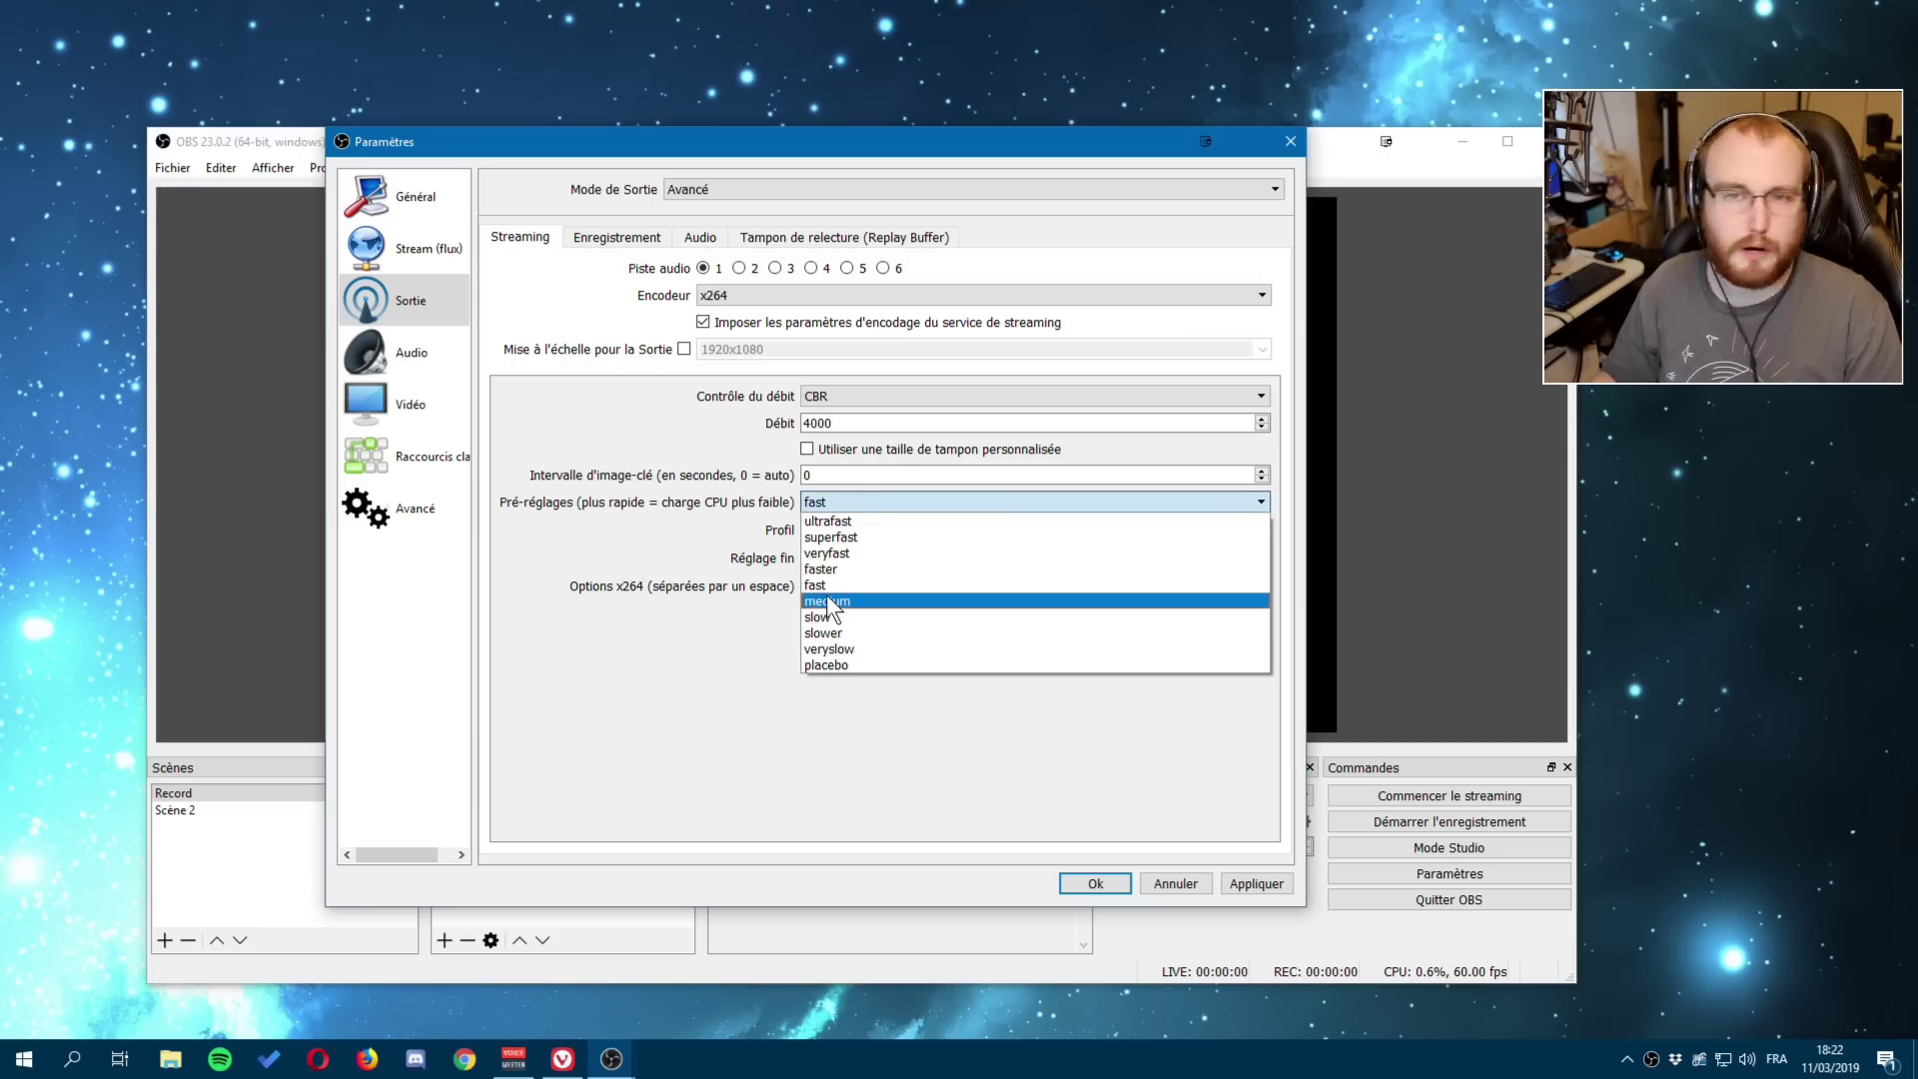
{"action": "left_click", "coordinate": [828, 603]}
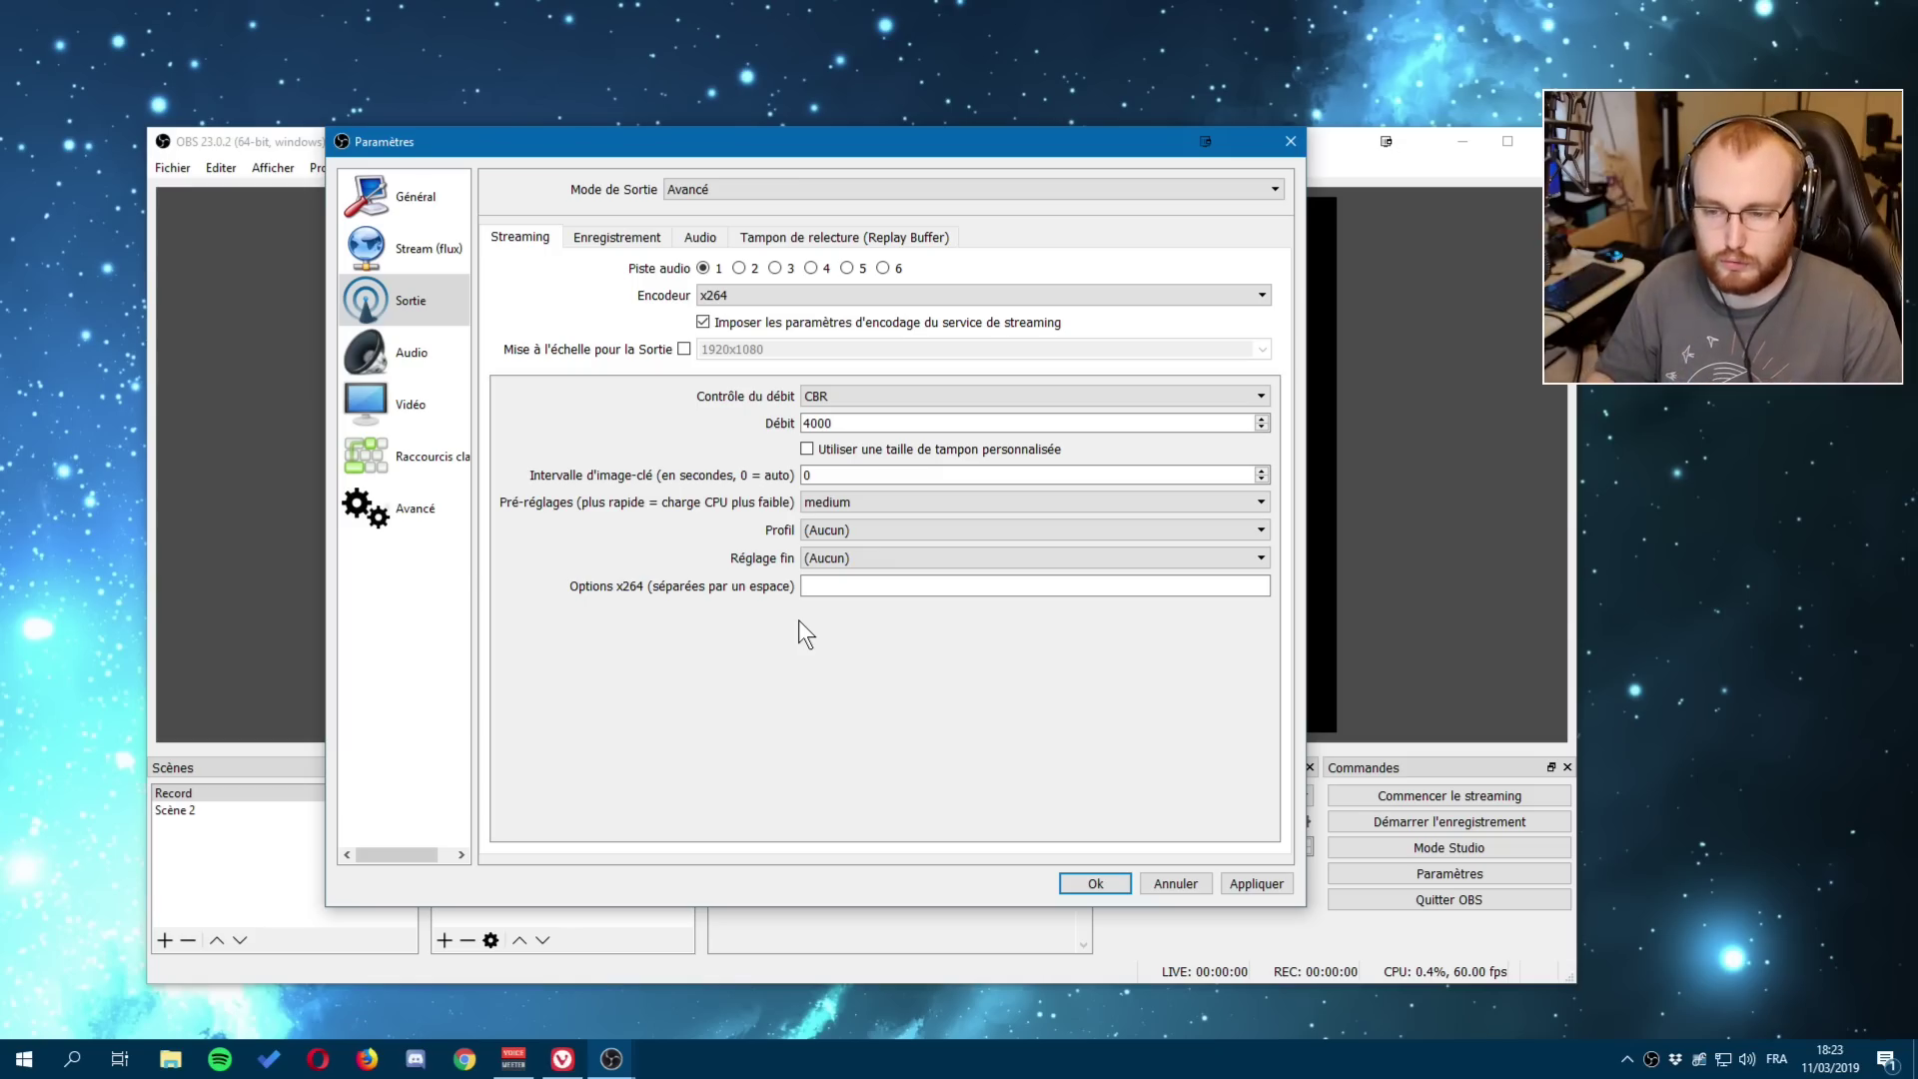
Set the x264 encoder's CPU usage preset to veryfast and apply the output settings.
{"action": "left_click", "coordinate": [847, 502]}
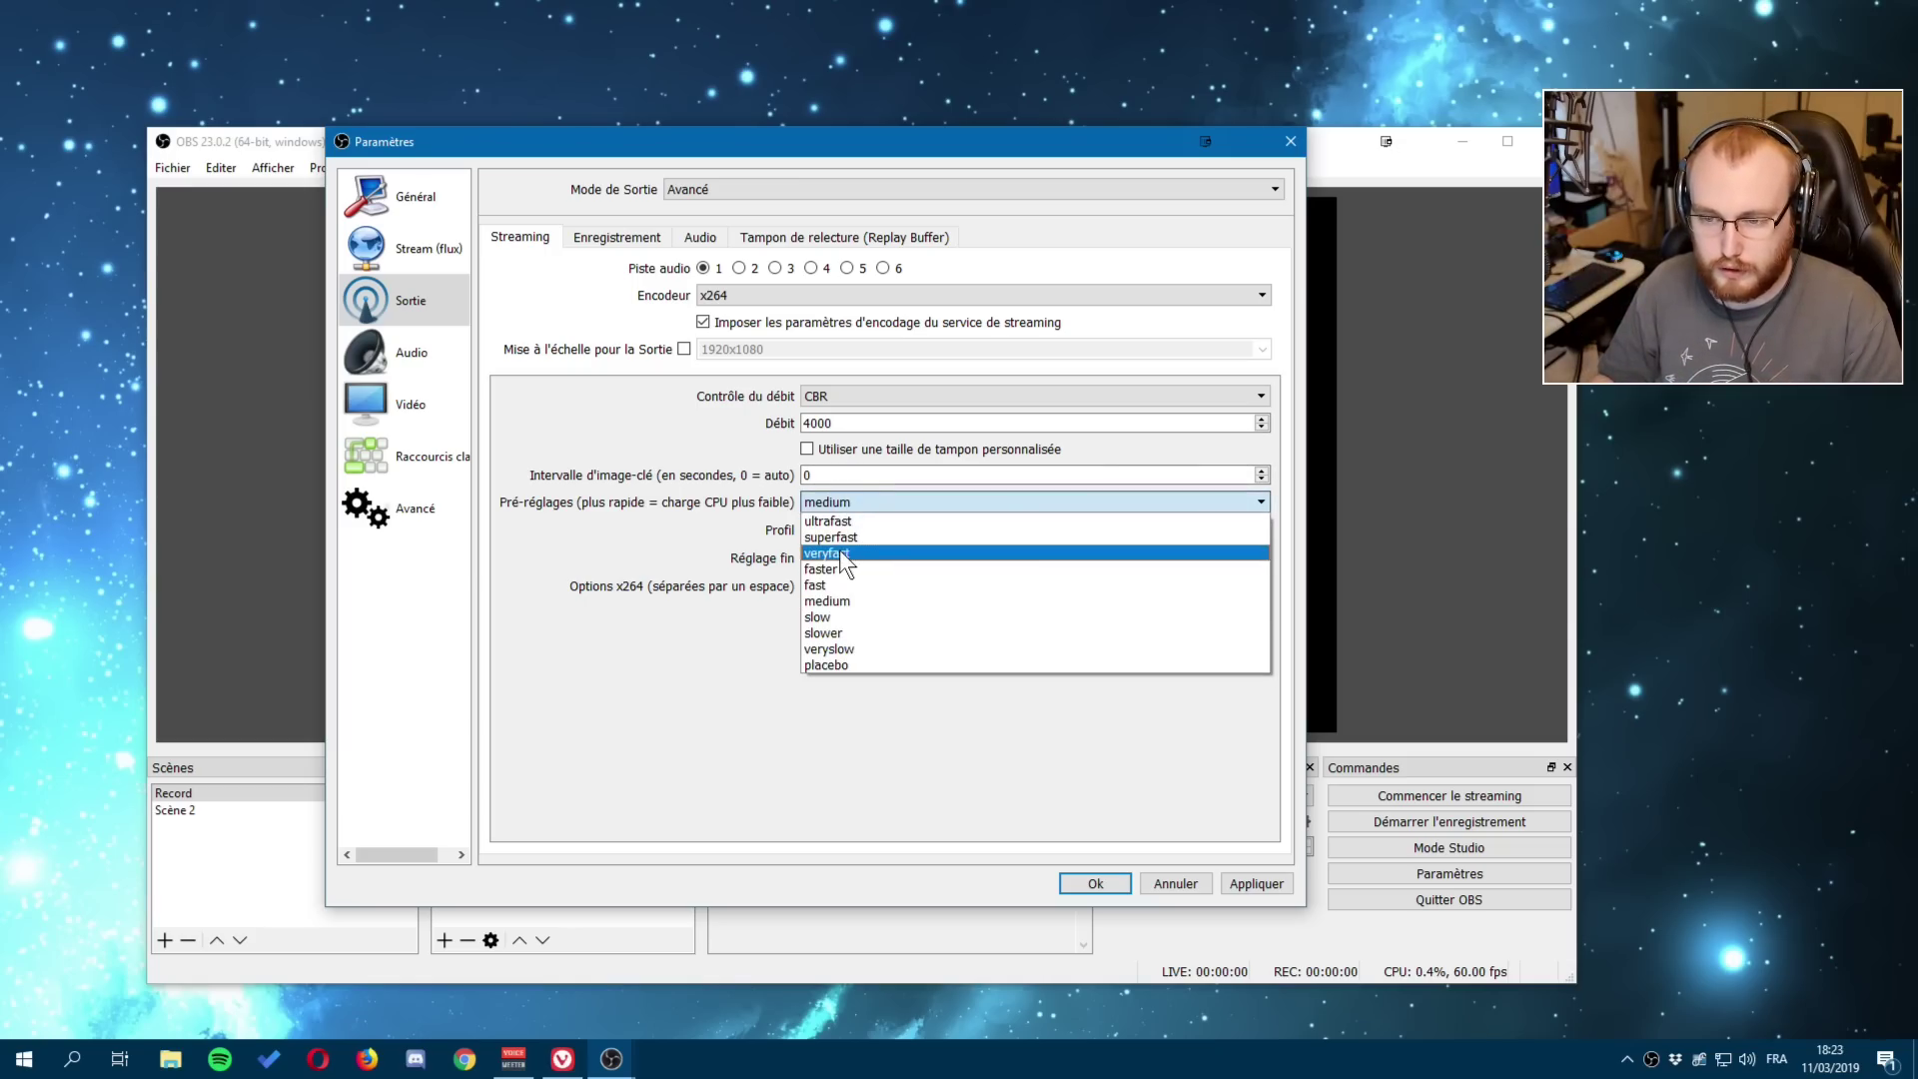
{"action": "left_click", "coordinate": [840, 552]}
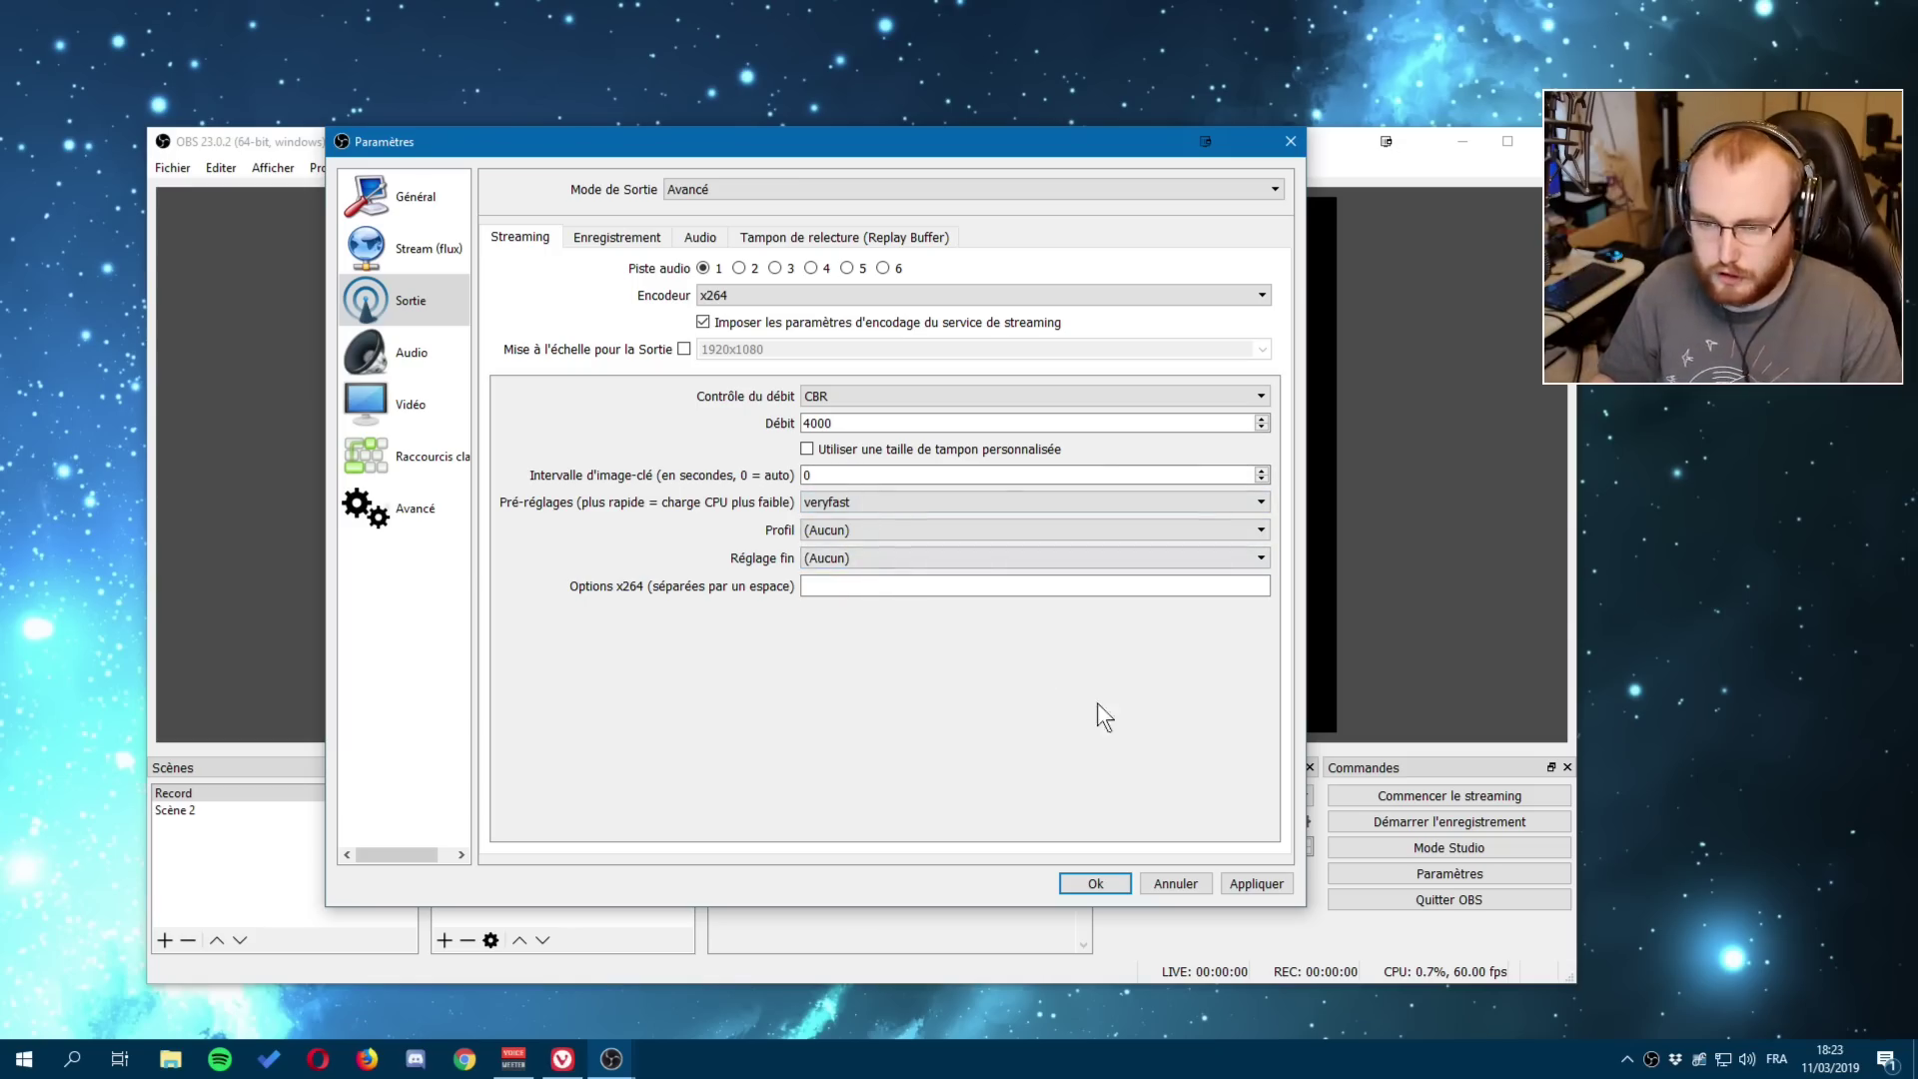
{"action": "left_click", "coordinate": [1239, 886]}
Switch the x264 CPU usage preset to faster, return it to veryfast and apply the settings.
{"action": "left_click", "coordinate": [877, 504]}
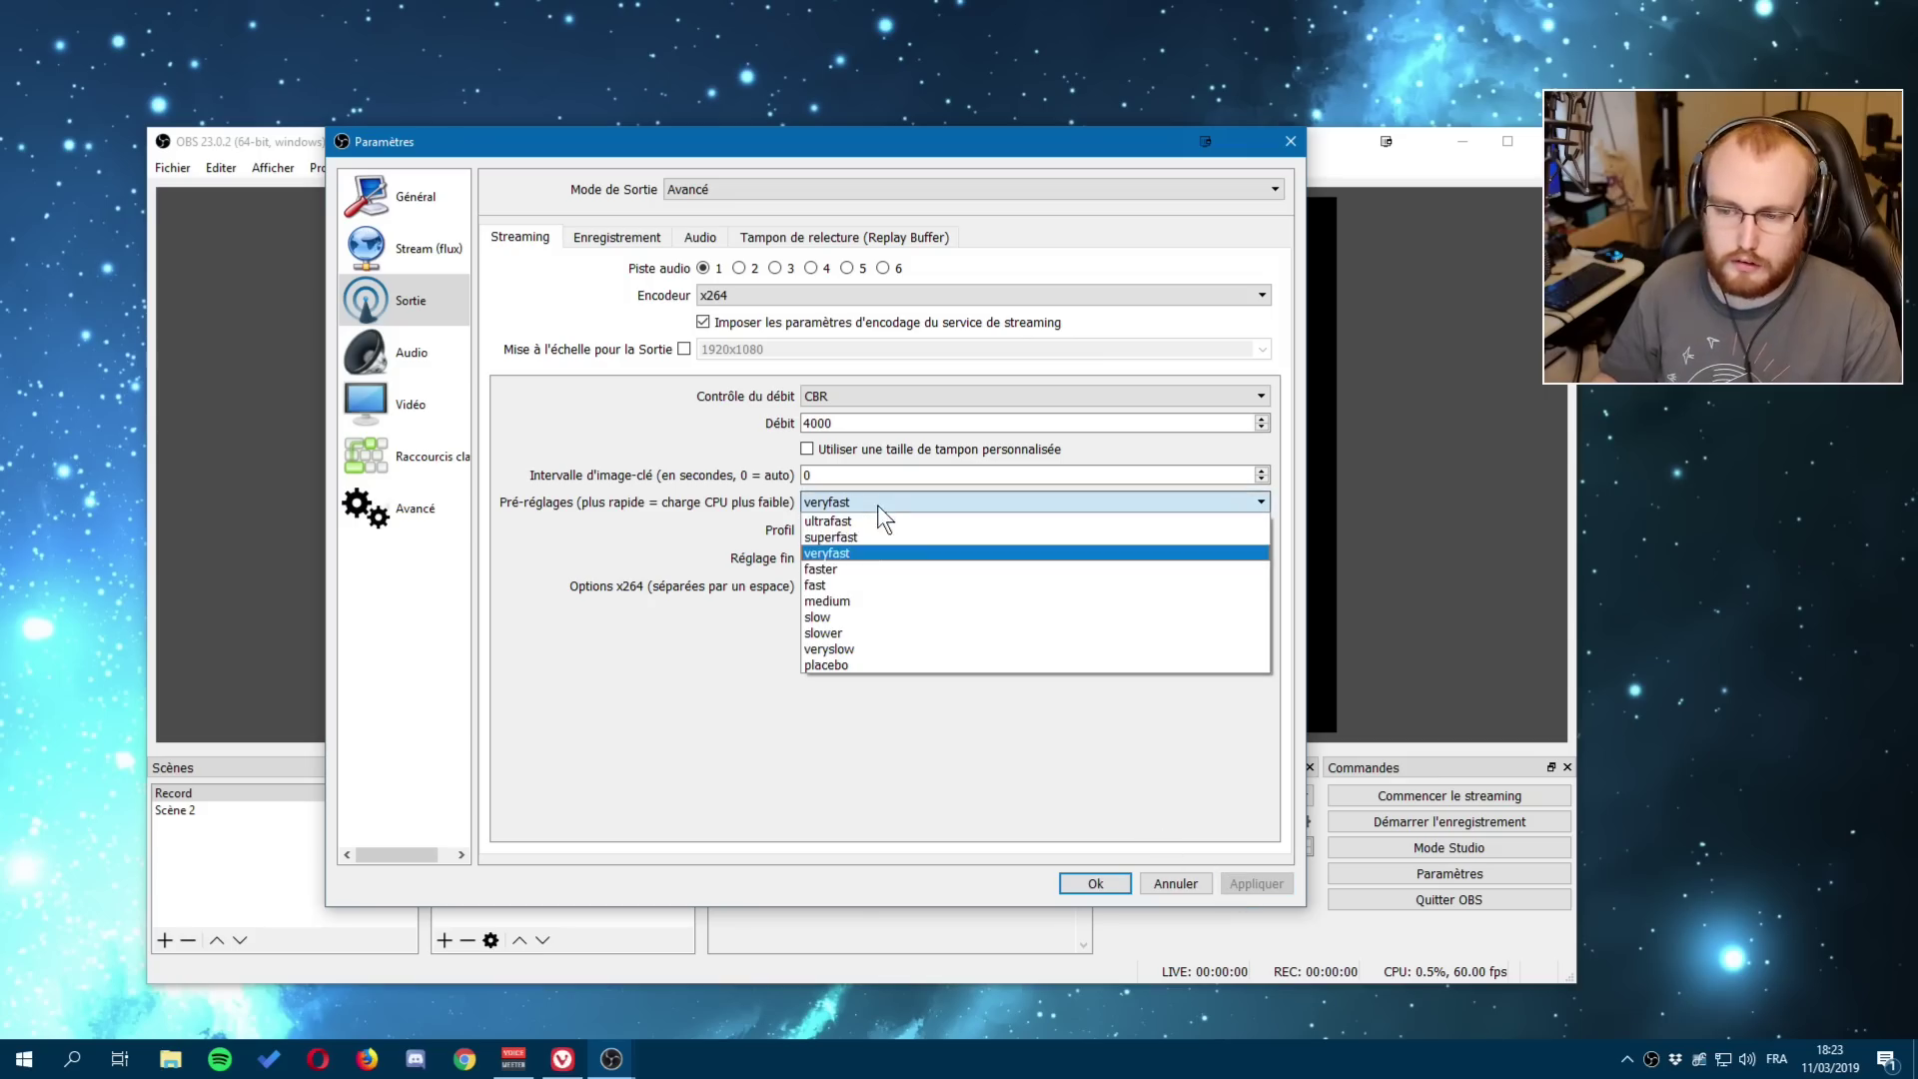
{"action": "left_click", "coordinate": [833, 567]}
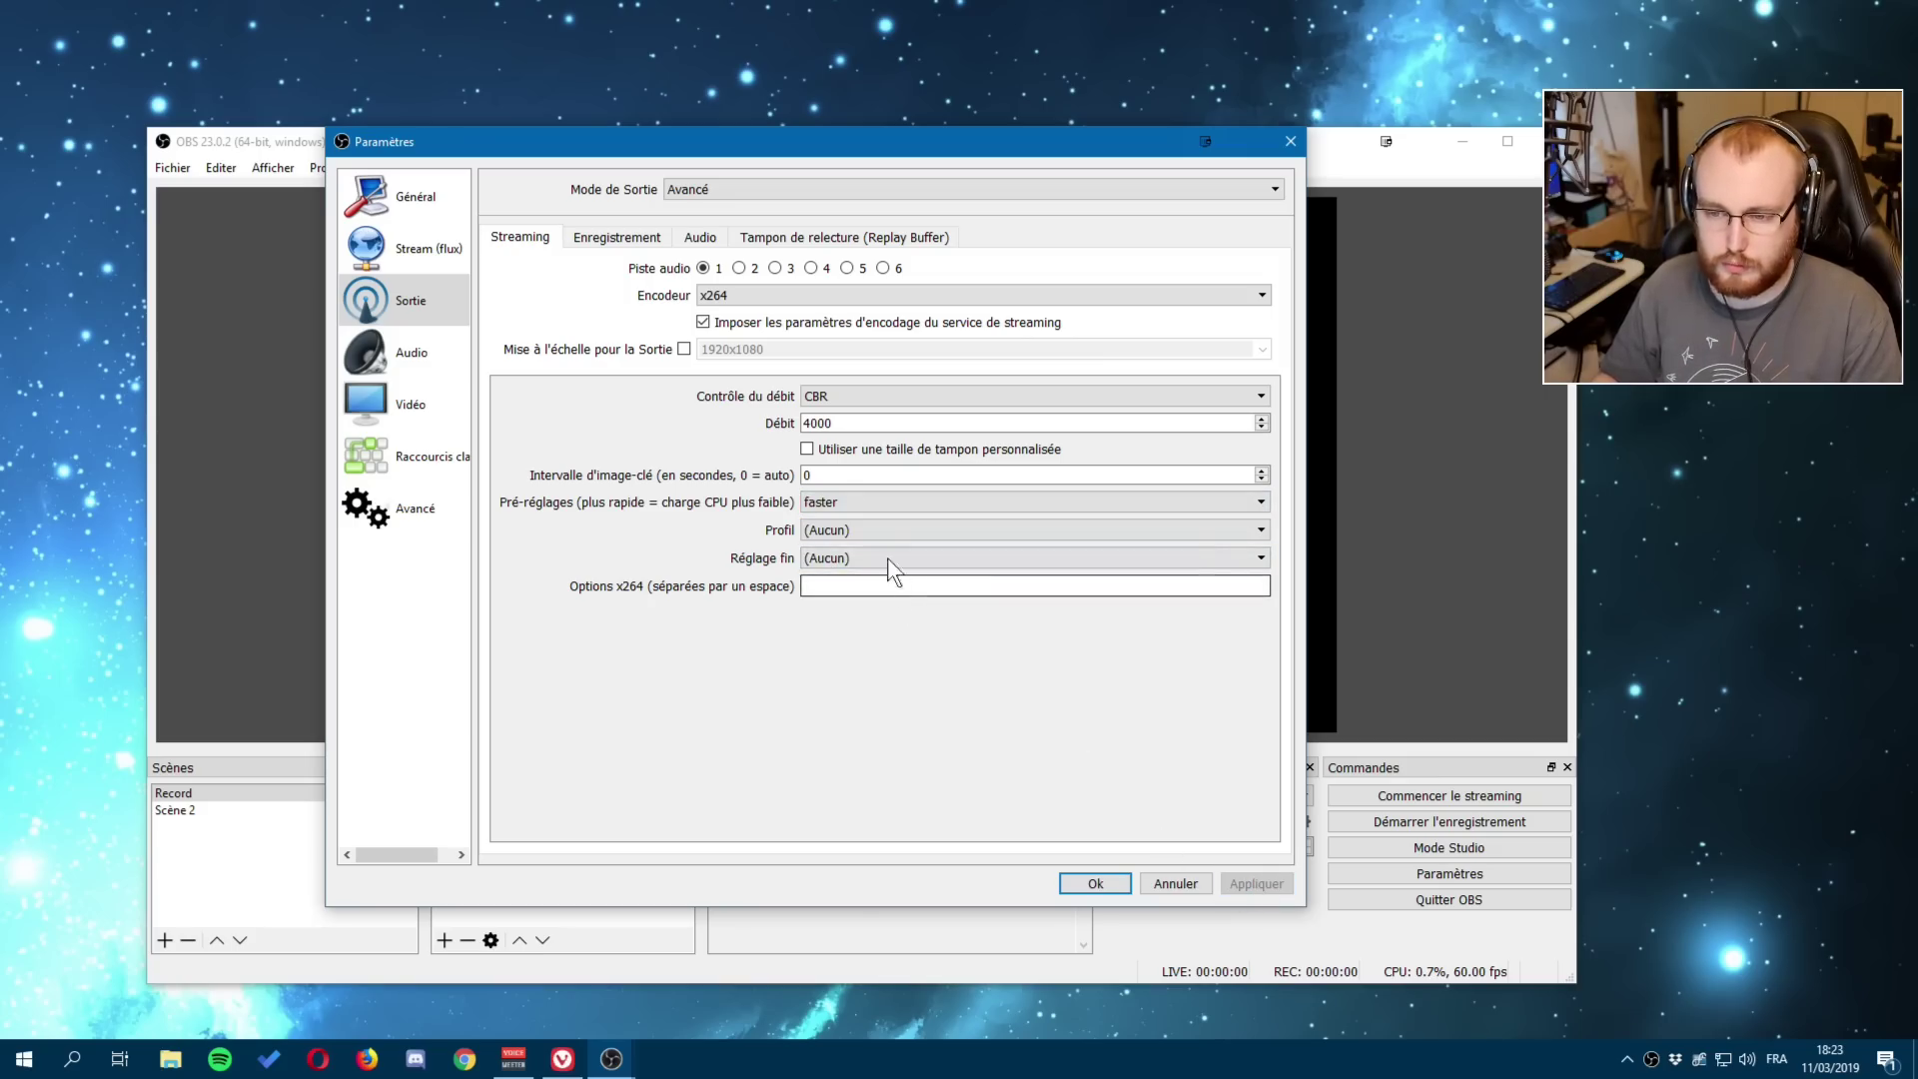
{"action": "left_click", "coordinate": [830, 494]}
{"action": "left_click", "coordinate": [830, 554]}
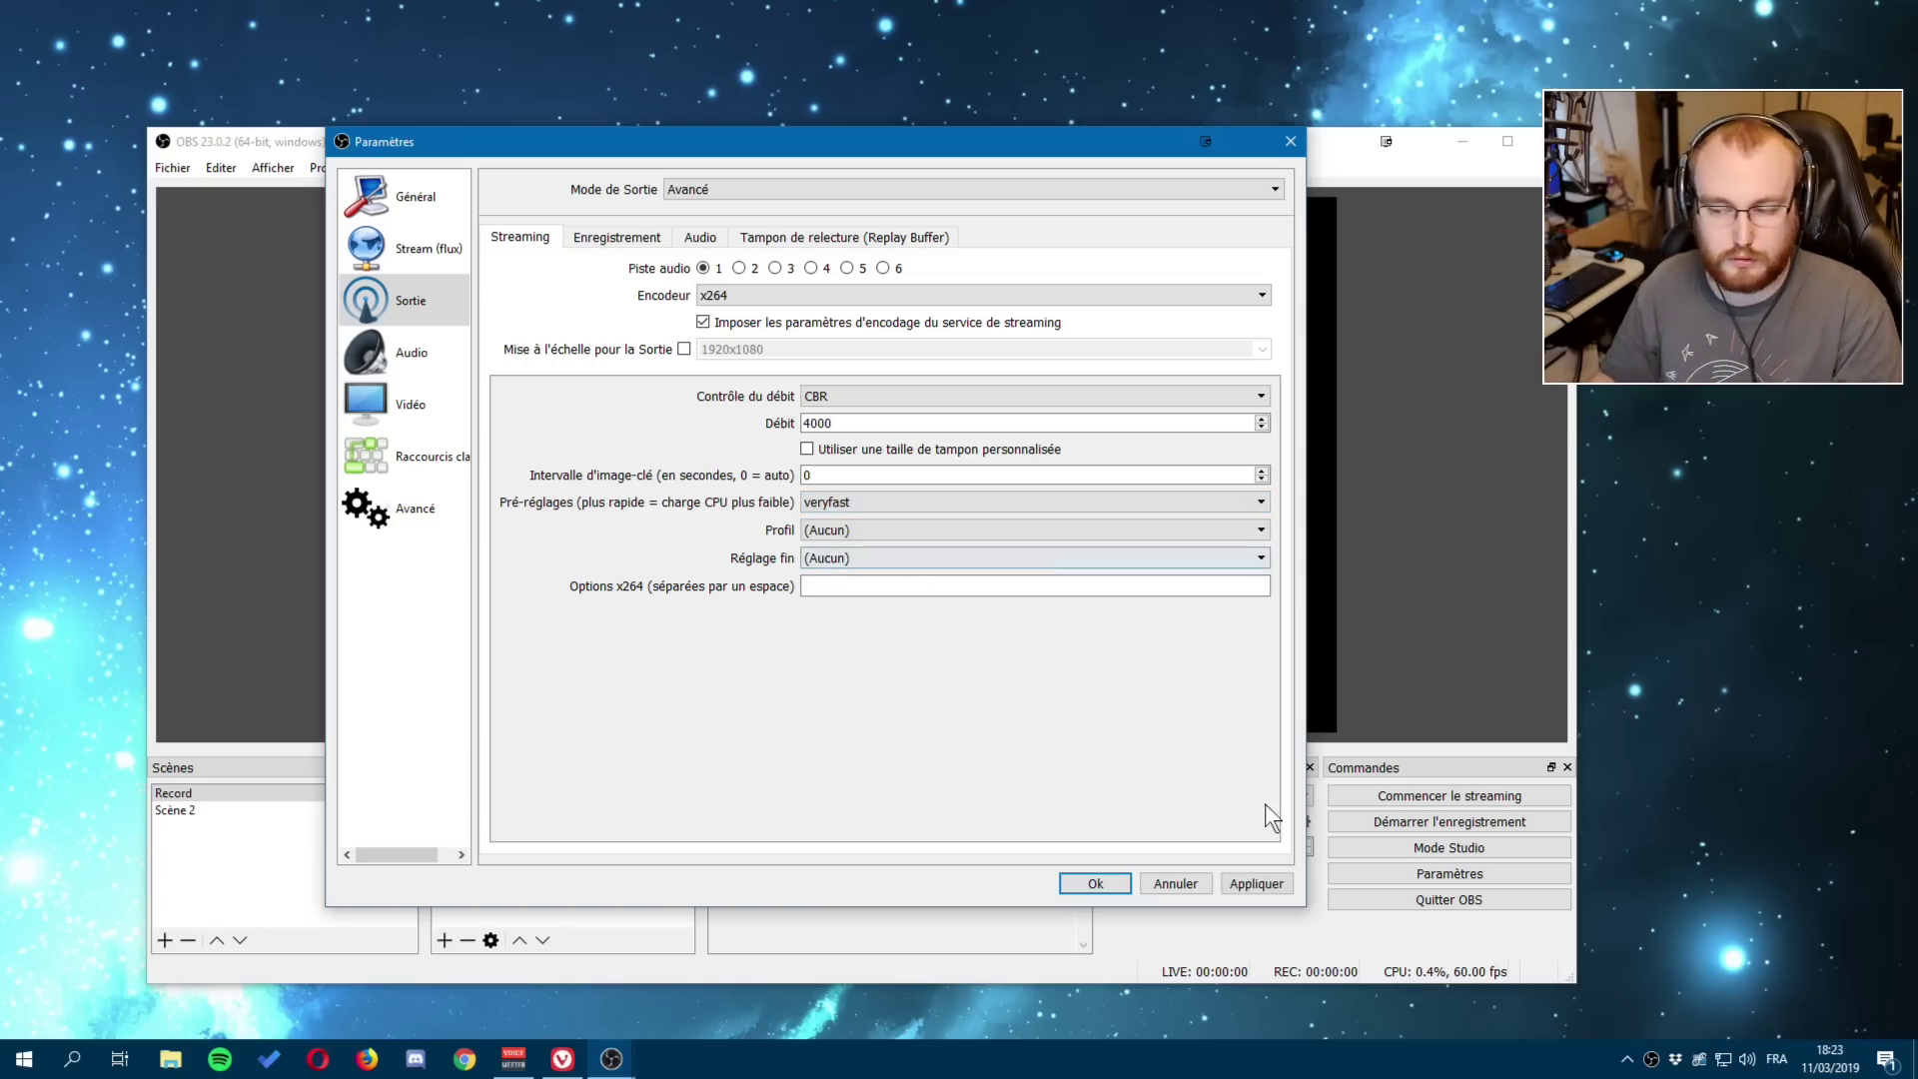
{"action": "left_click", "coordinate": [1254, 888]}
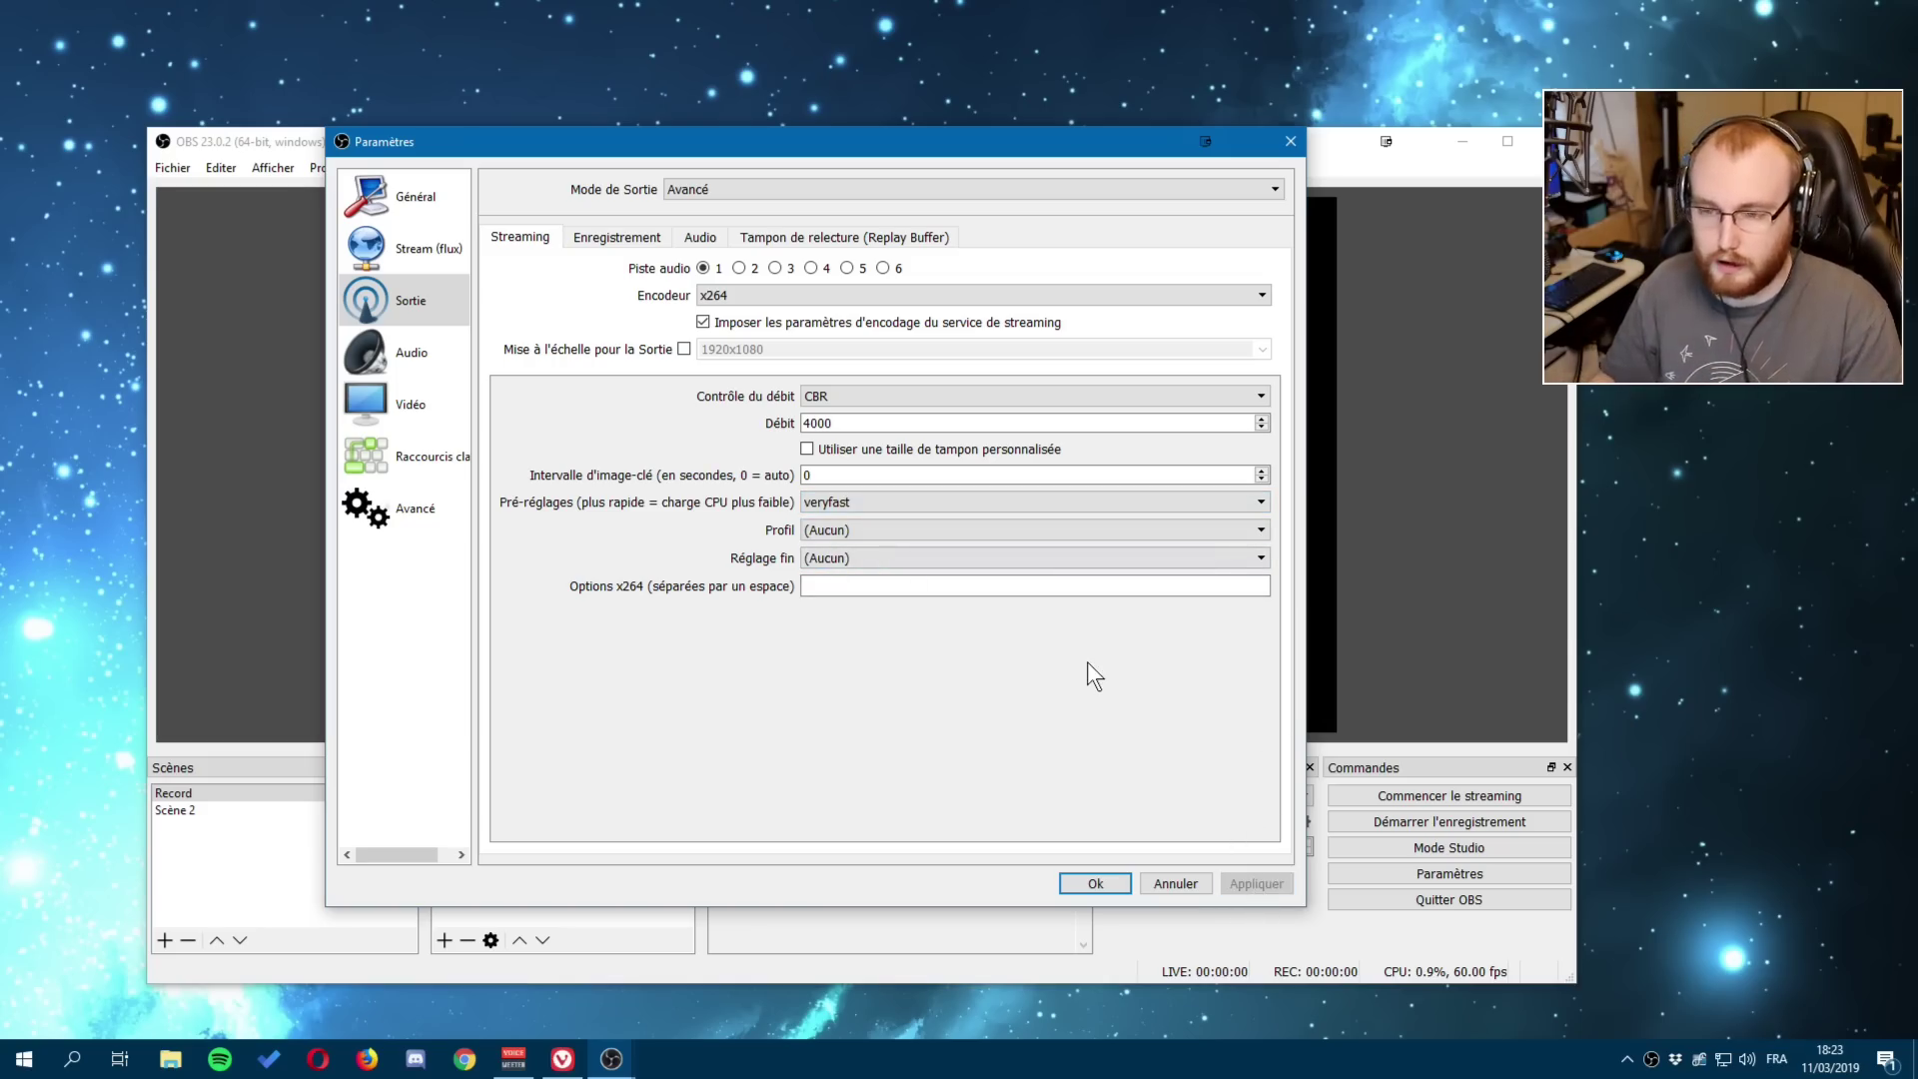
{"action": "left_click", "coordinate": [911, 501]}
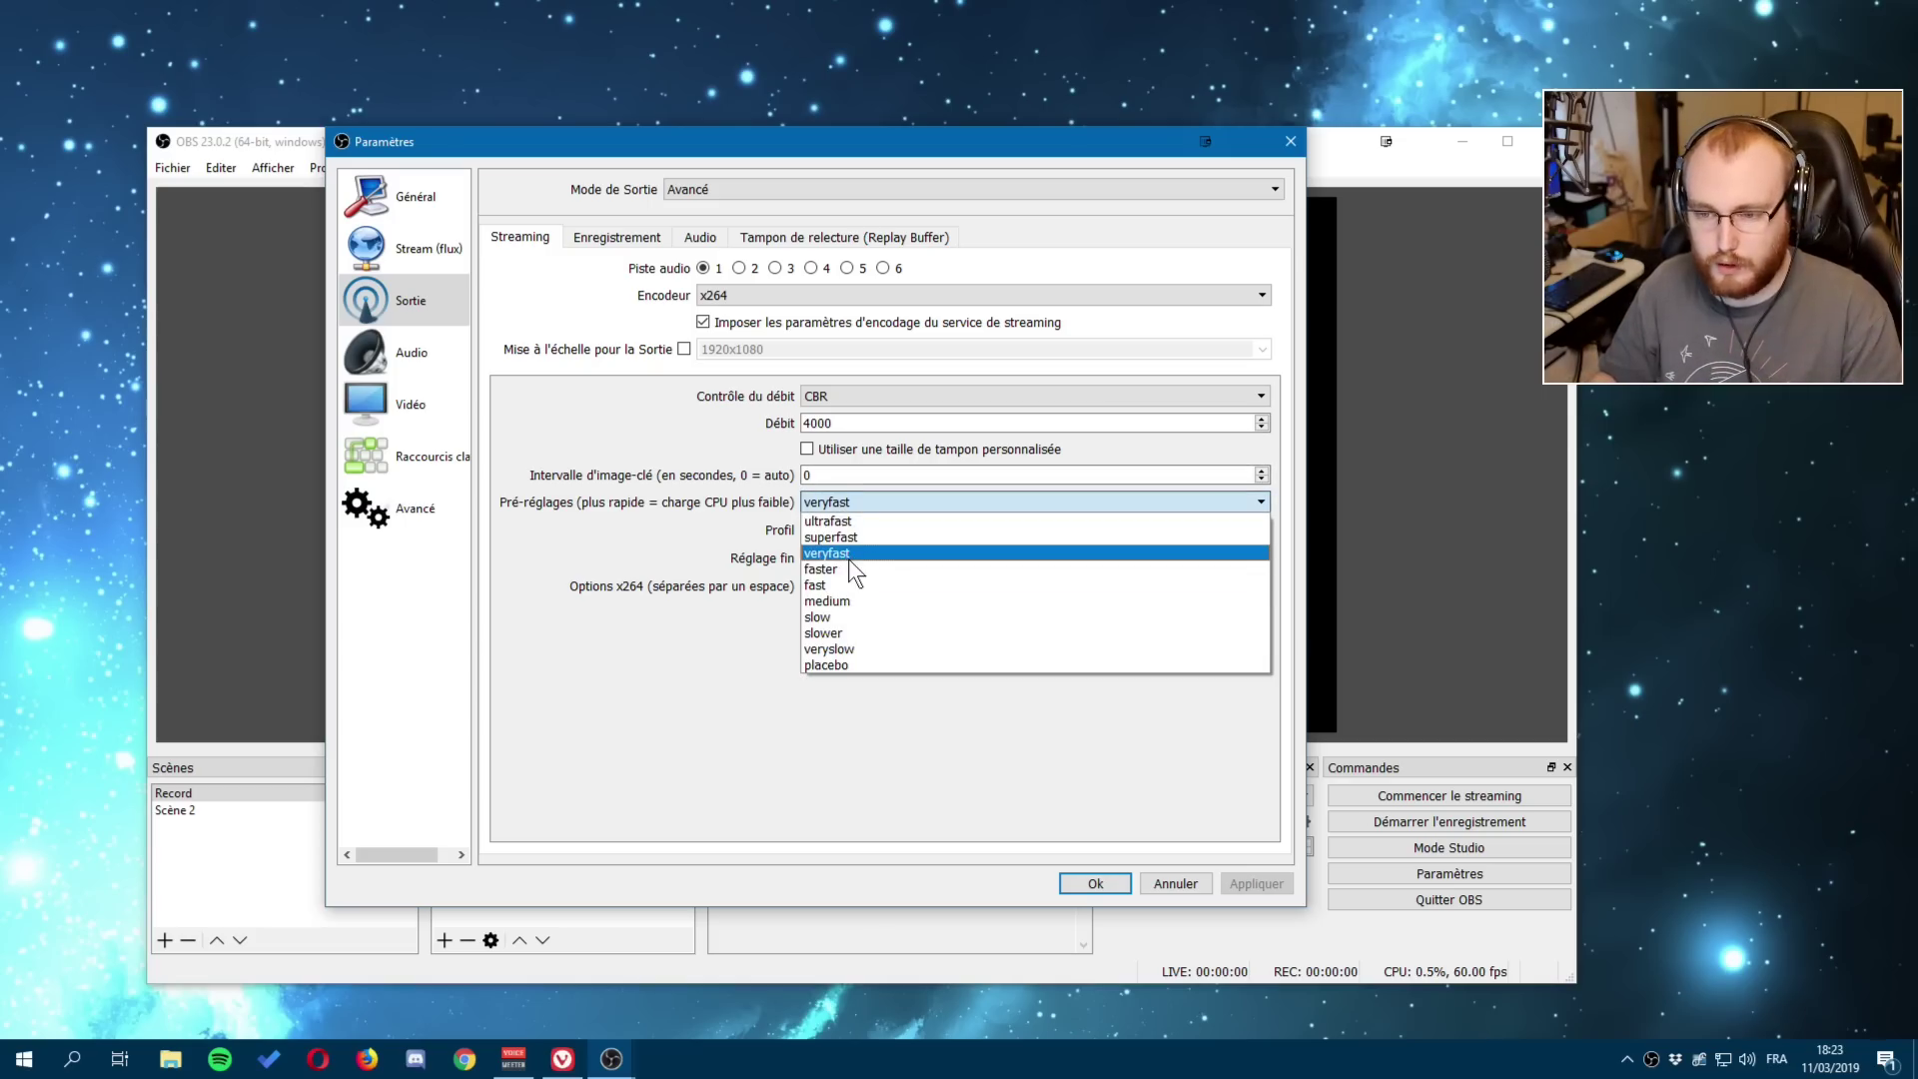
{"action": "left_click", "coordinate": [847, 553]}
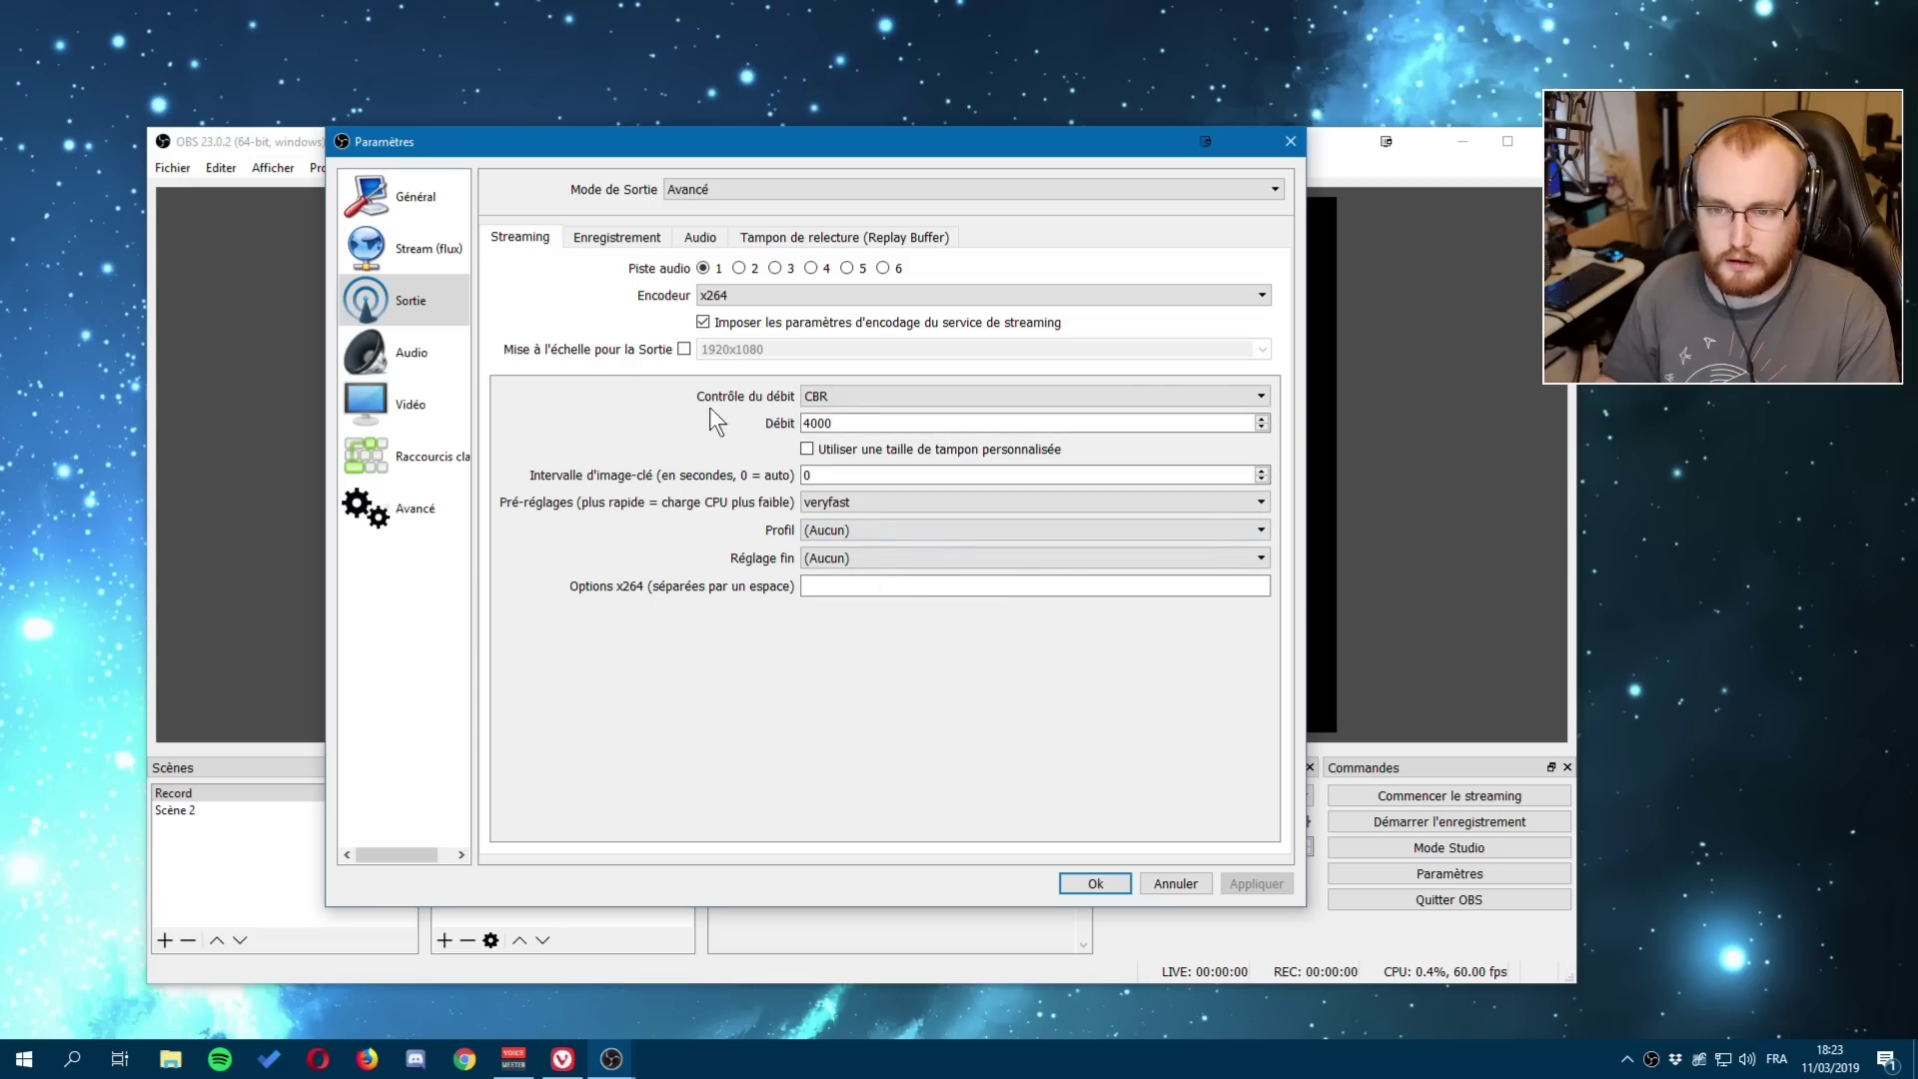
Set the recording format to mkv in the recording output settings.
{"action": "left_click", "coordinate": [605, 234]}
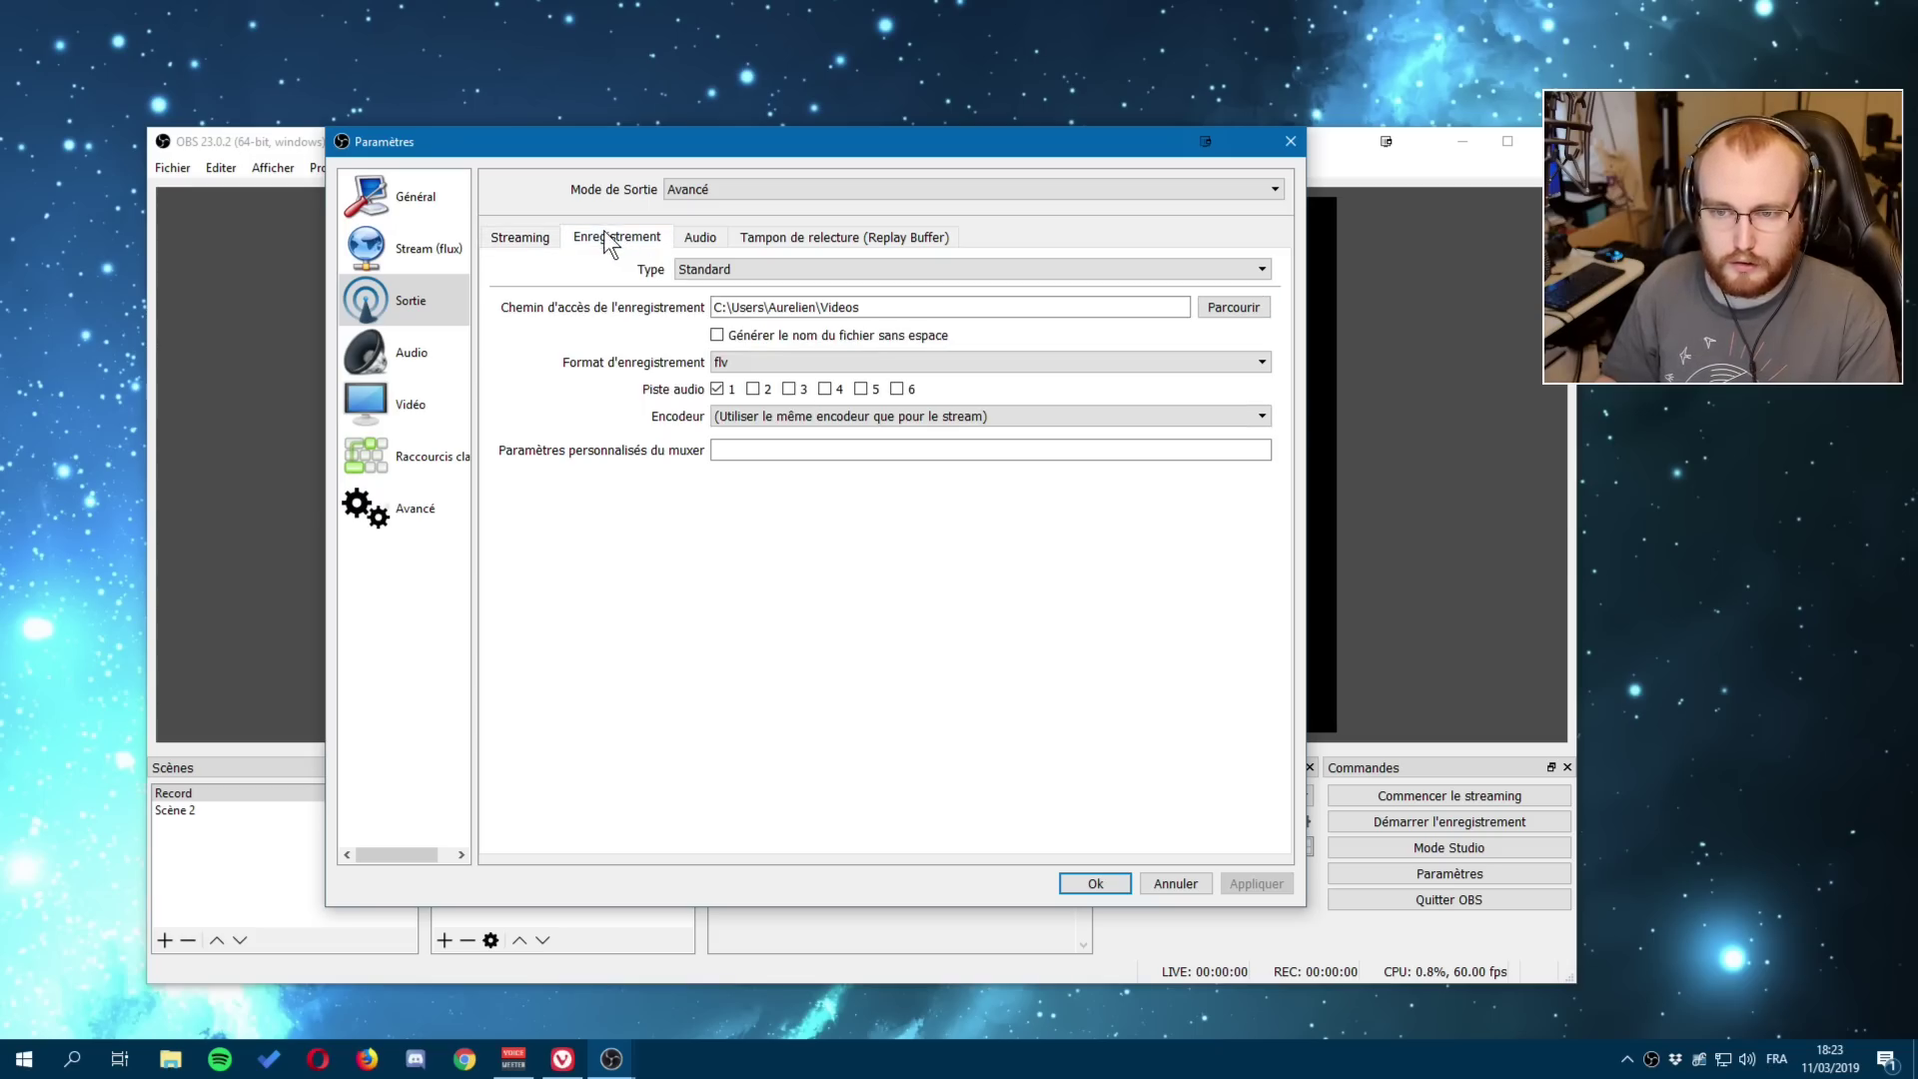
{"action": "left_click", "coordinate": [735, 360]}
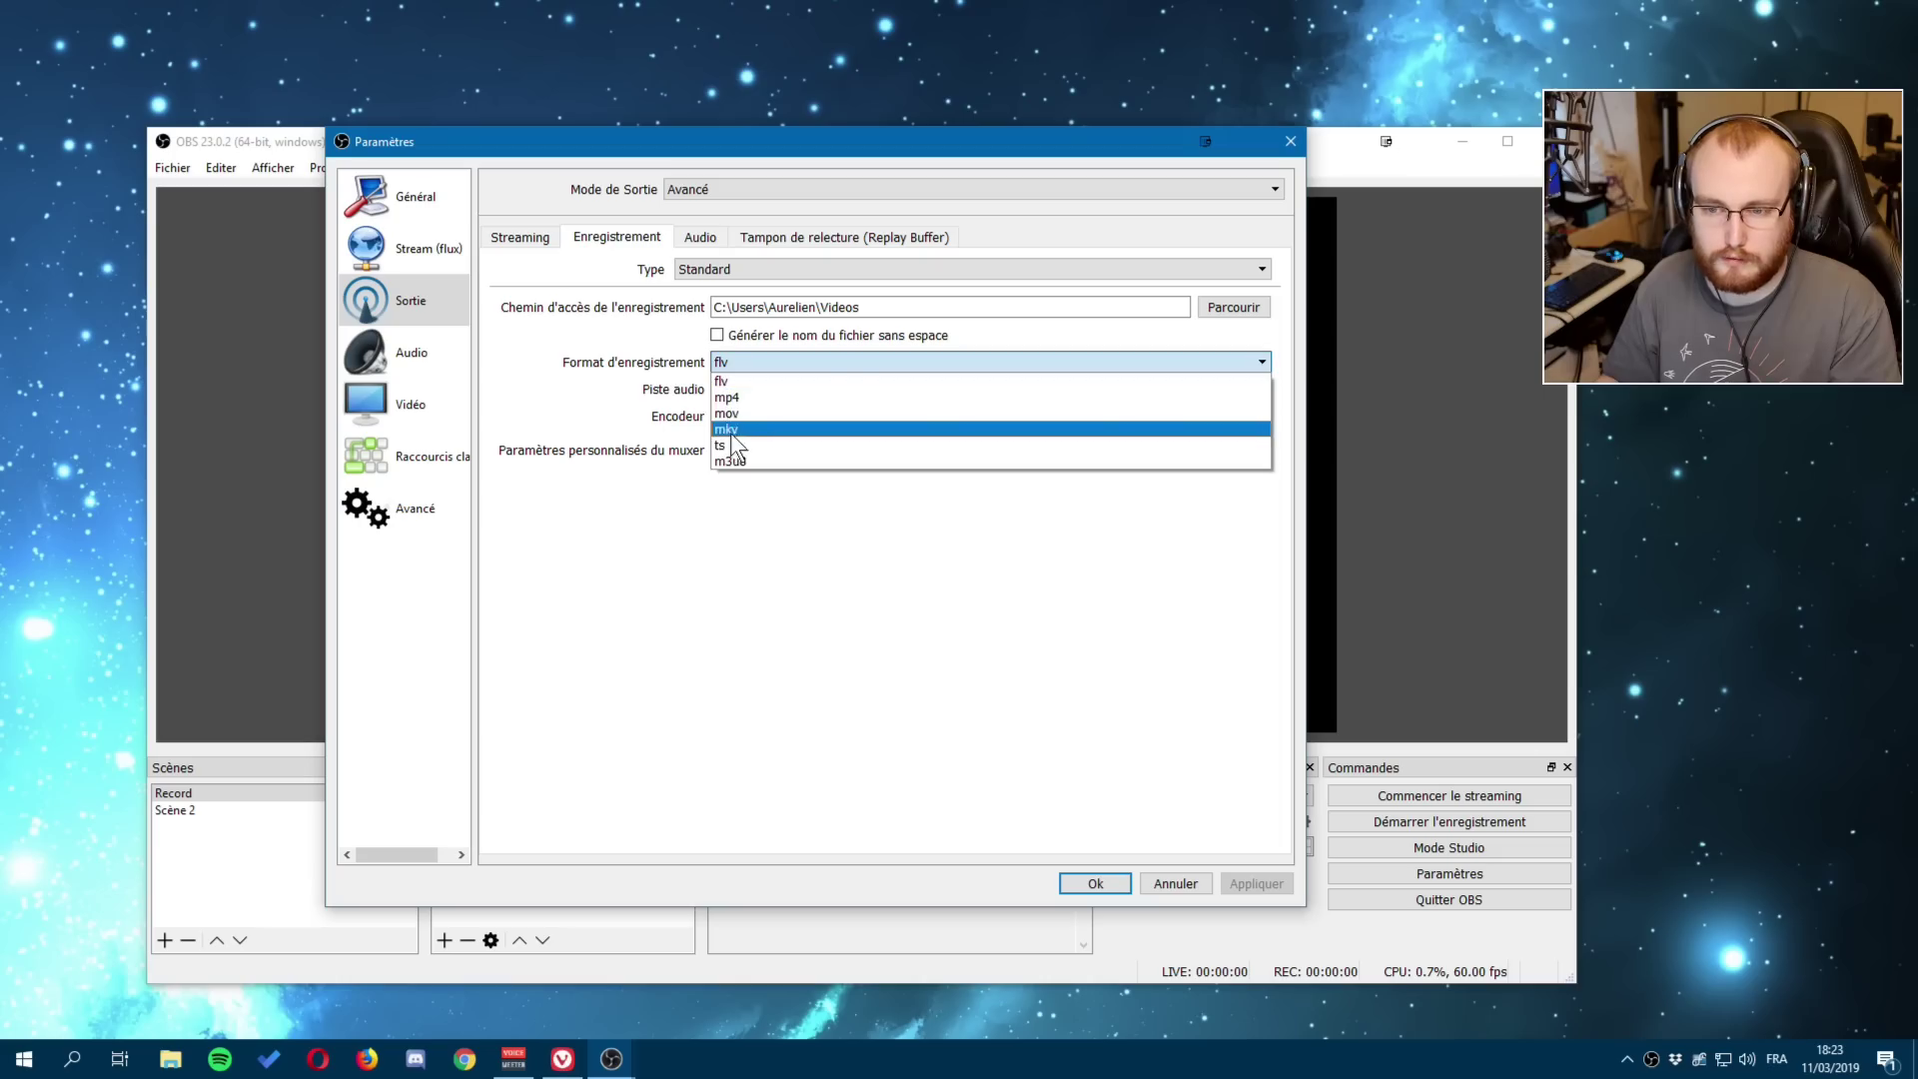
{"action": "left_click", "coordinate": [733, 431]}
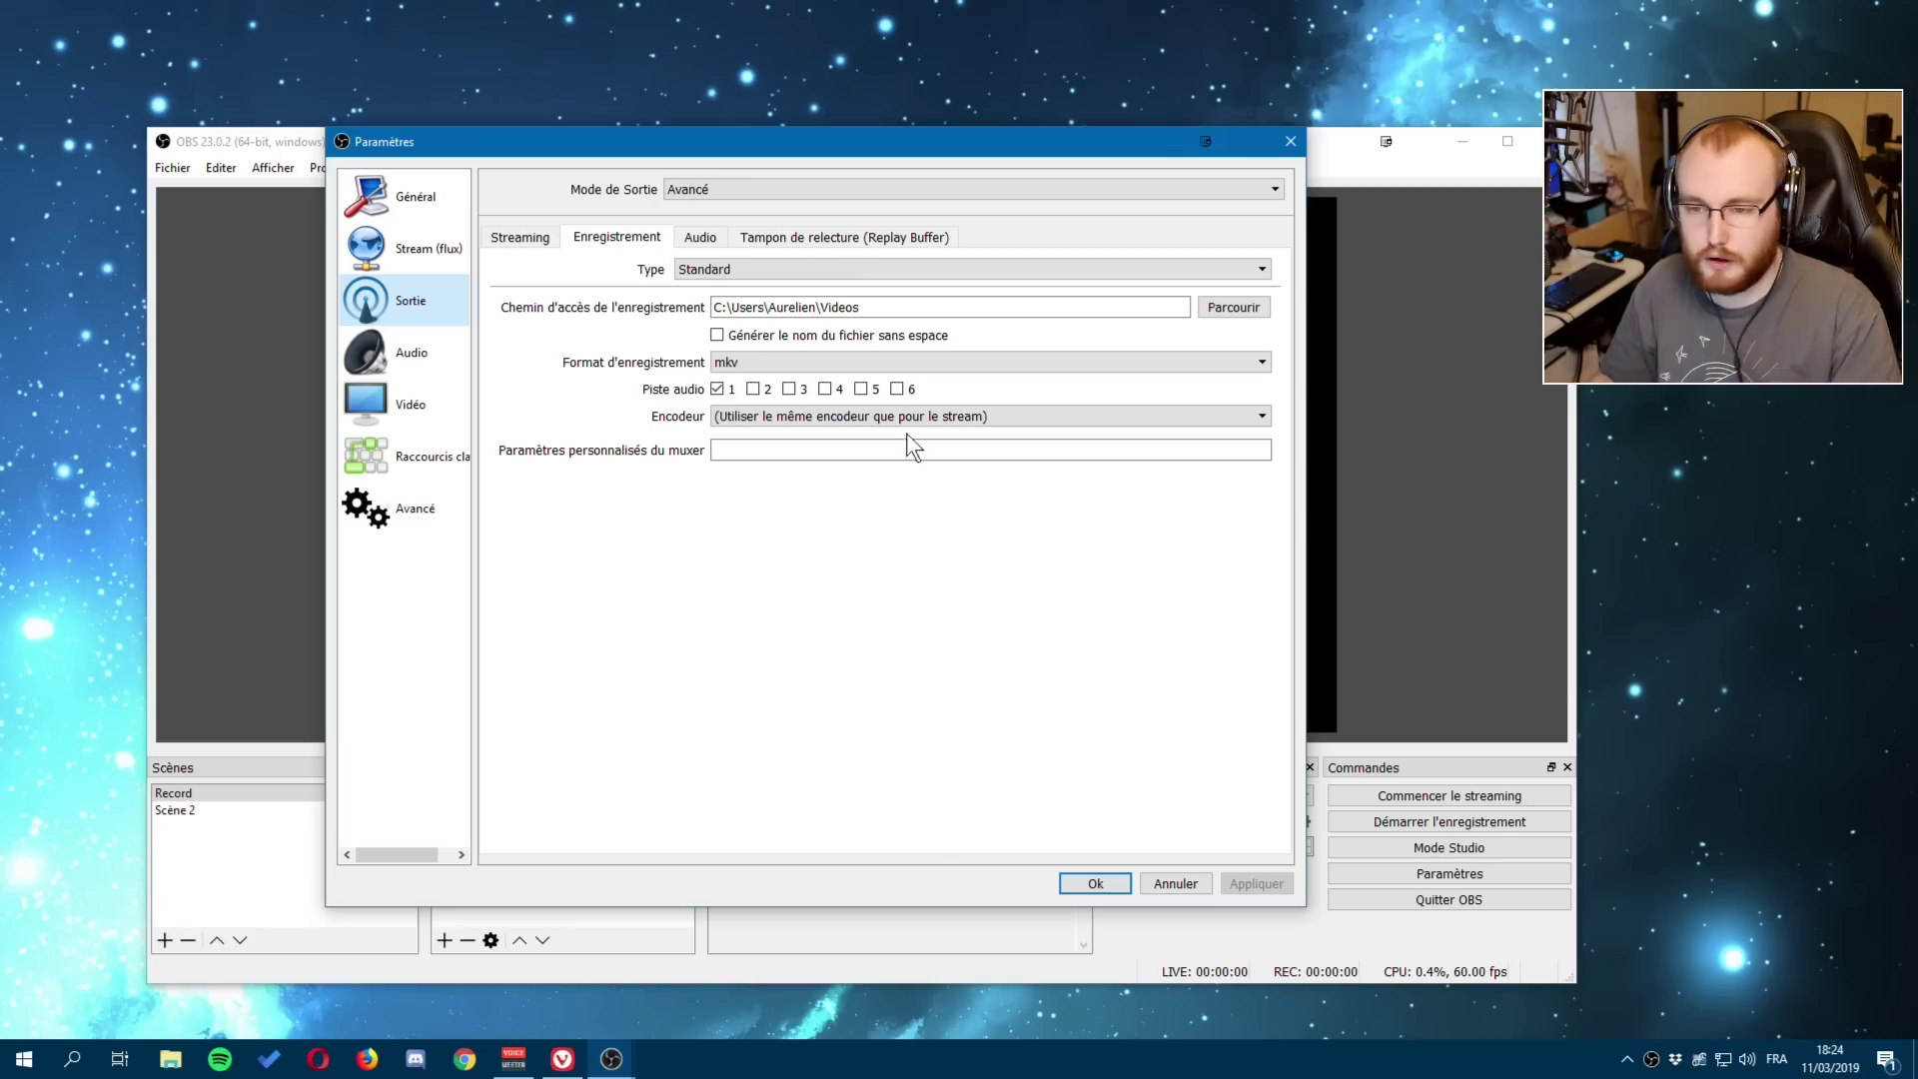
Try an audio bitrate of 96 for track 1 and set it back to 160.
{"action": "left_click", "coordinate": [693, 238]}
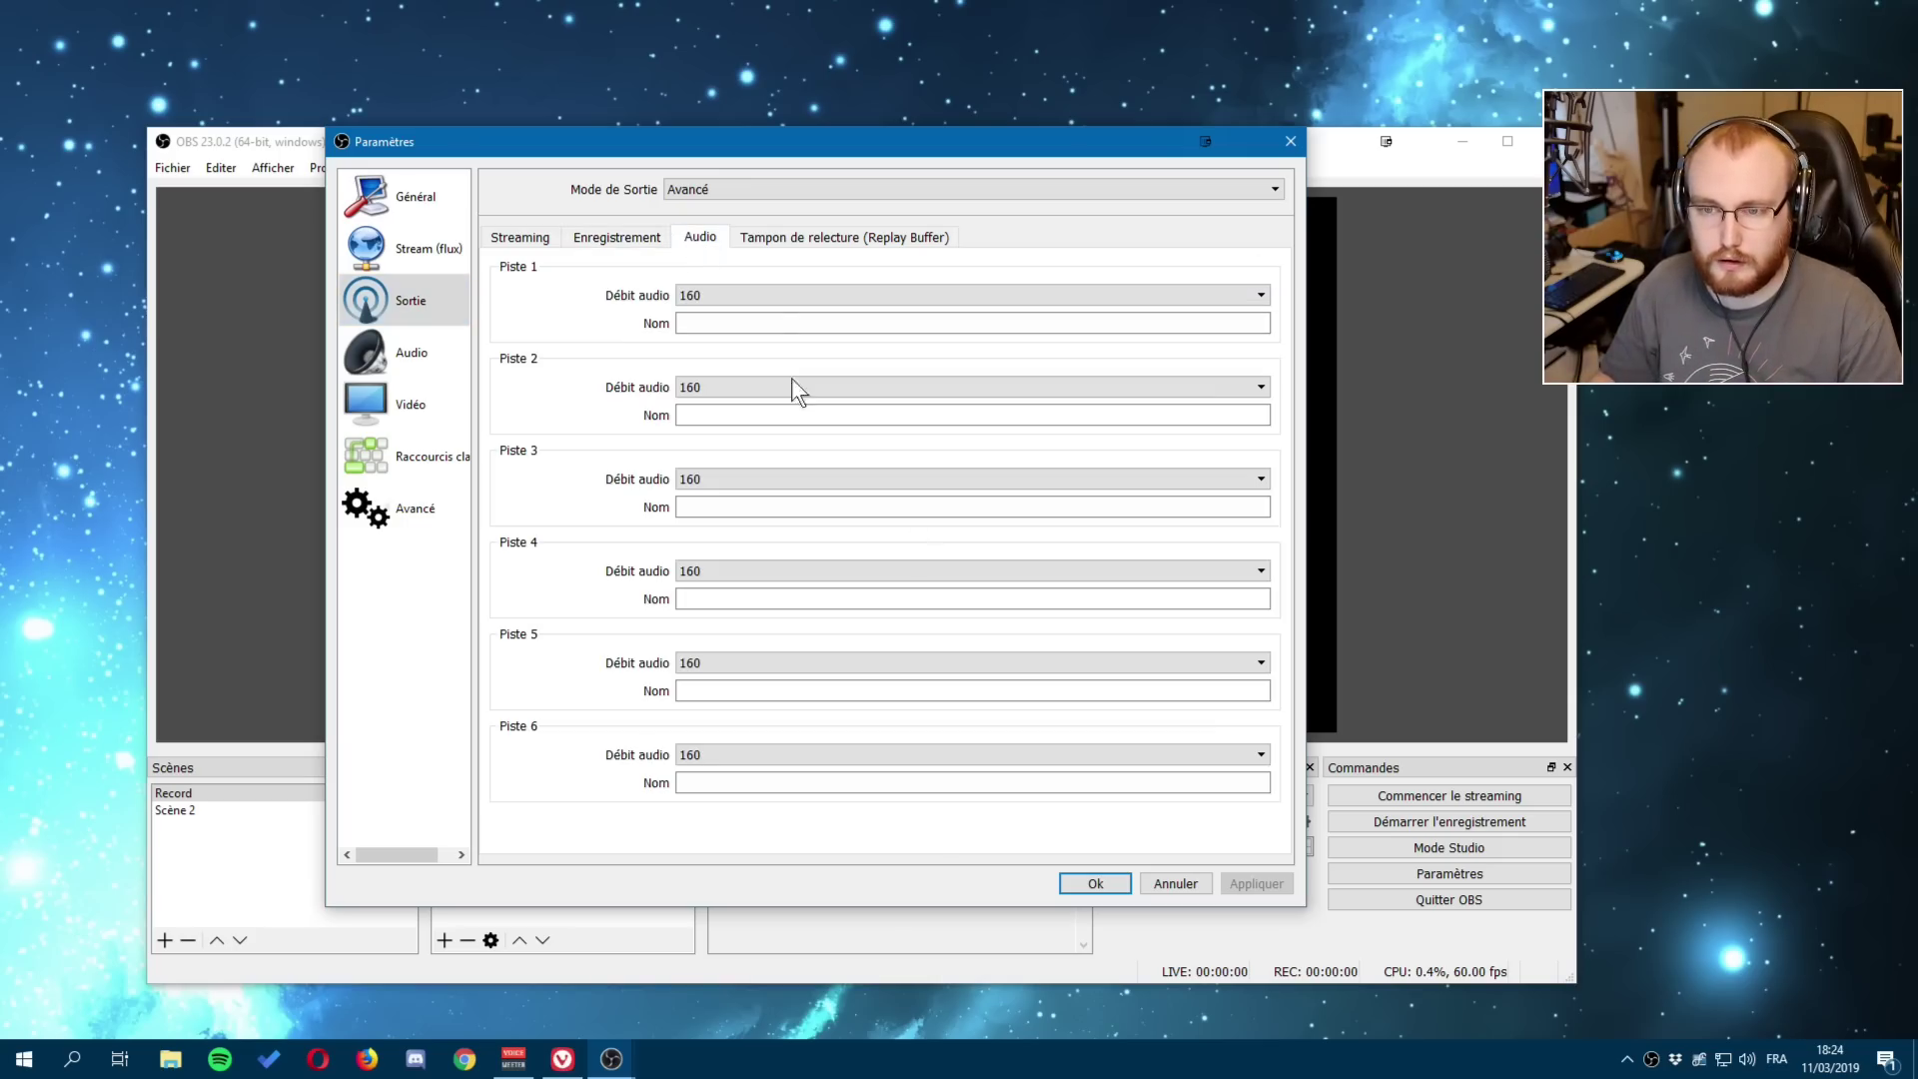
{"action": "left_click", "coordinate": [744, 291]}
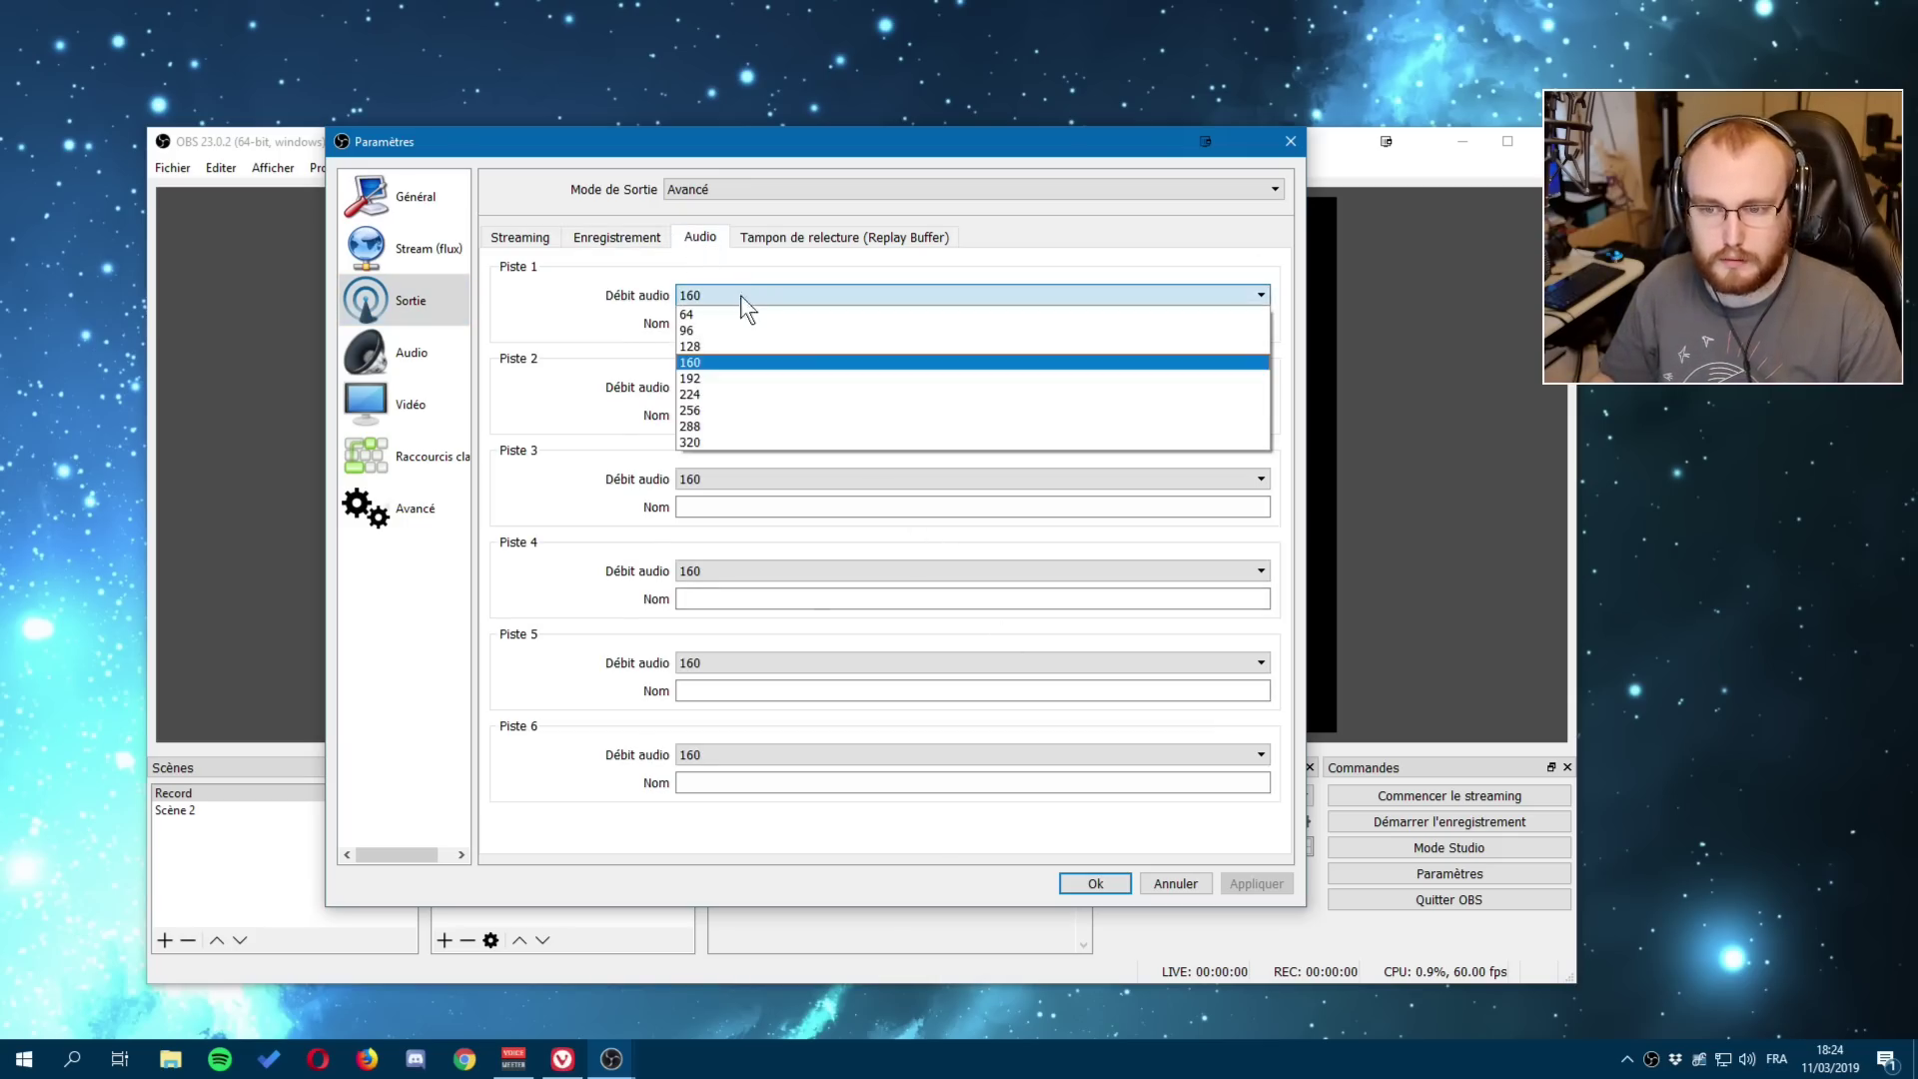
{"action": "left_click", "coordinate": [699, 330]}
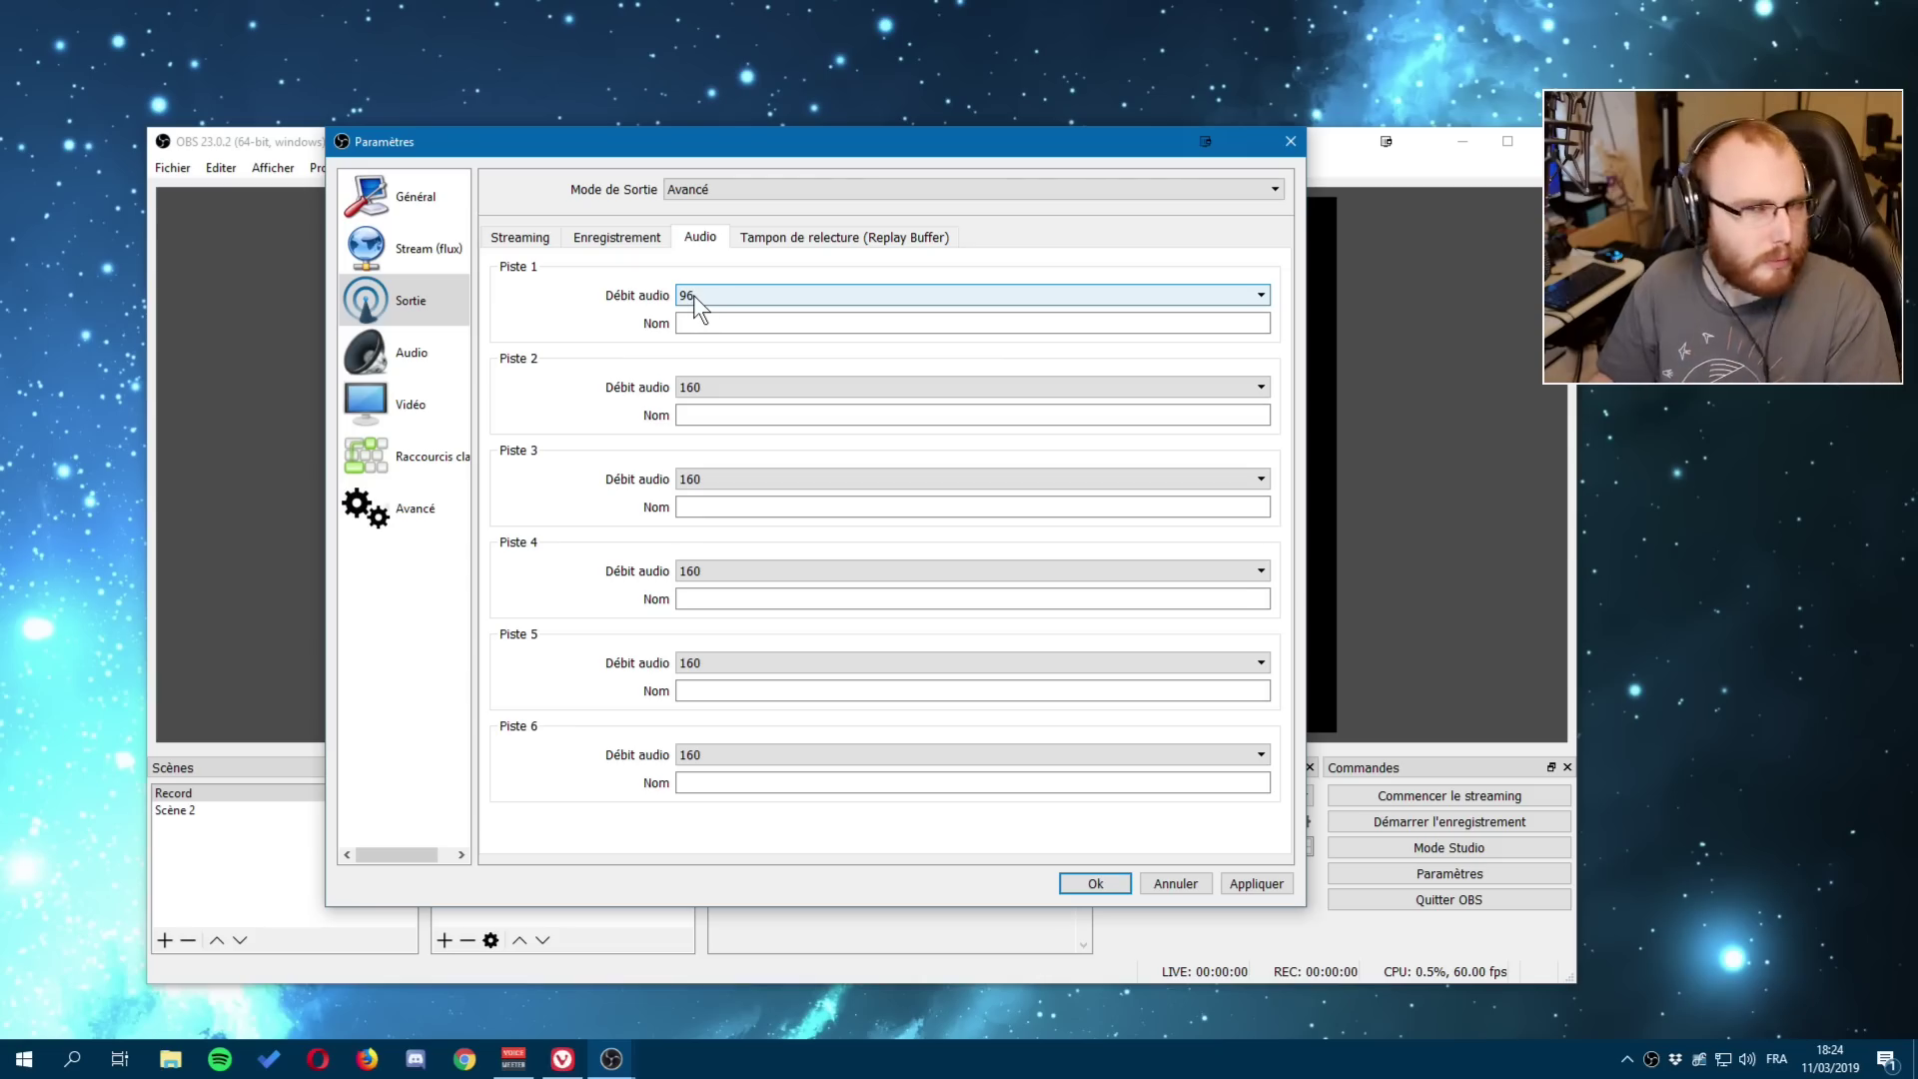
{"action": "left_click", "coordinate": [693, 295]}
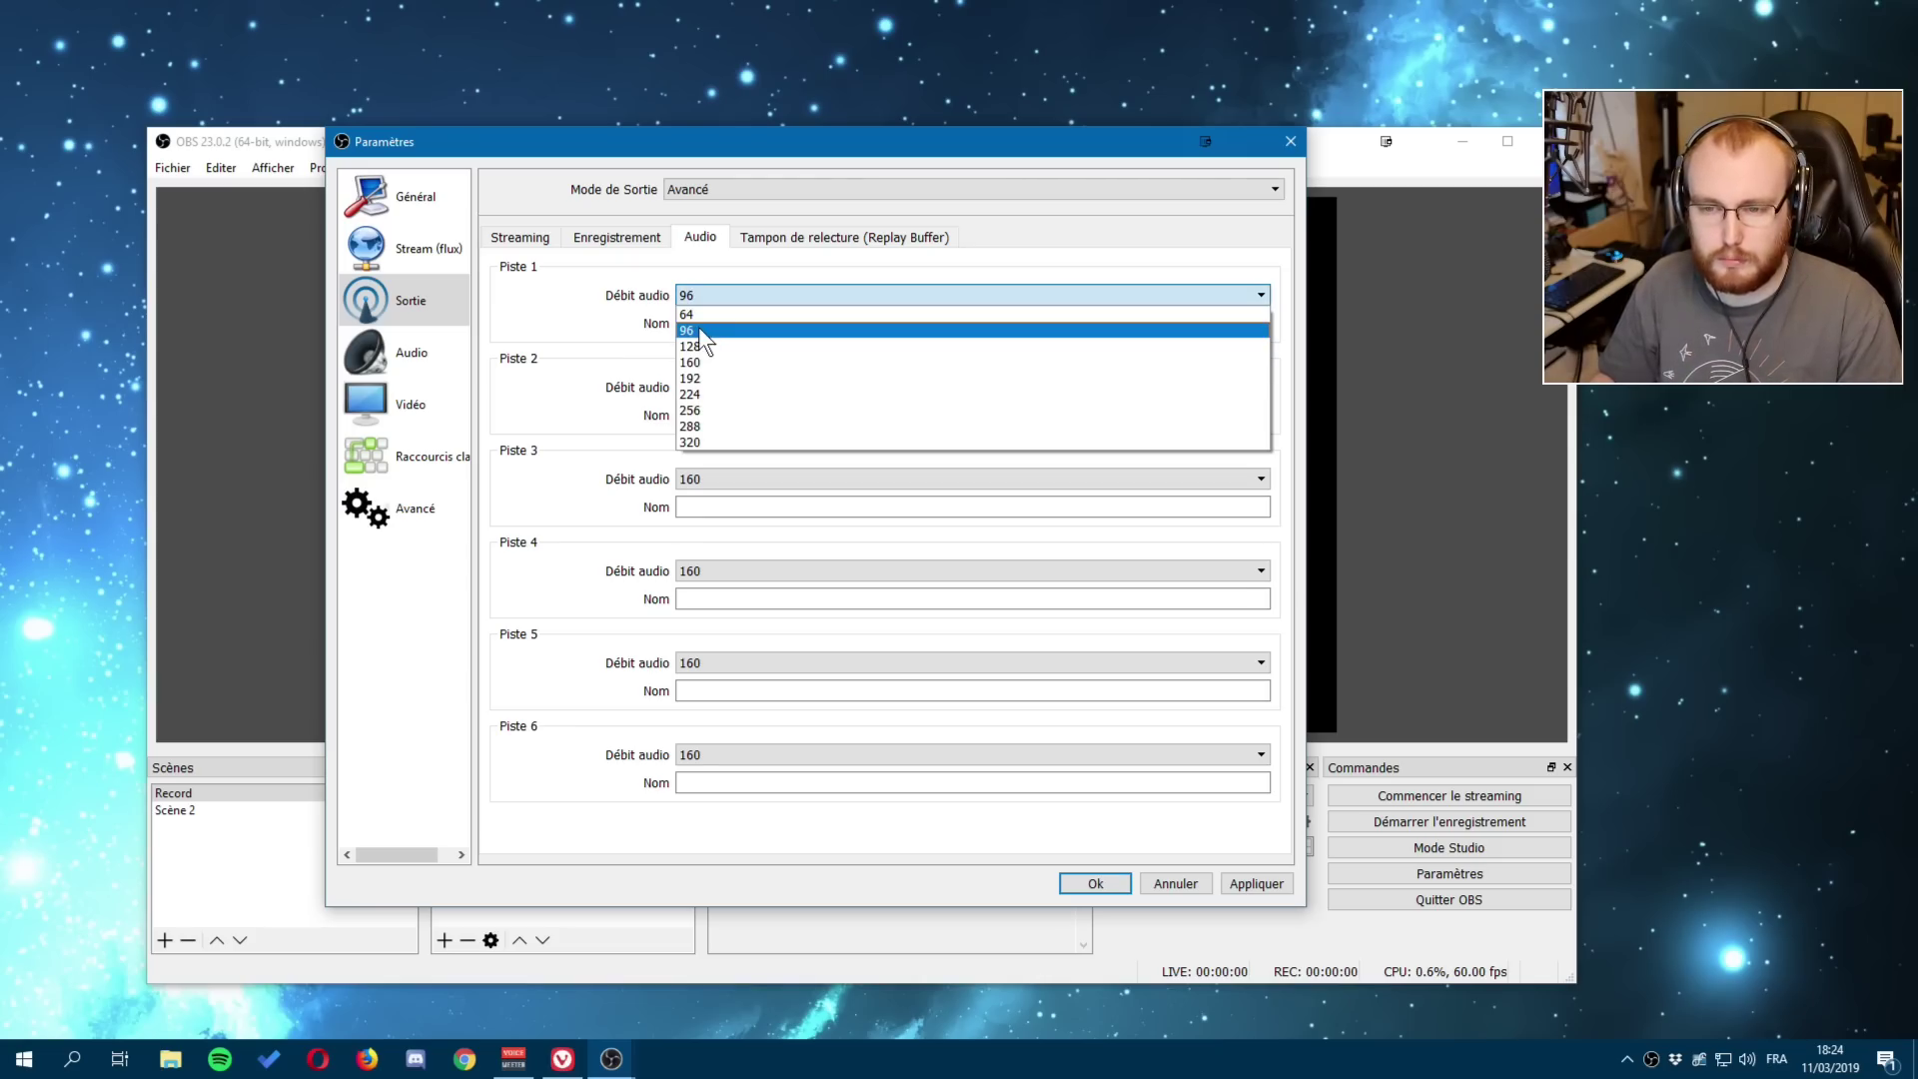
{"action": "left_click", "coordinate": [704, 362]}
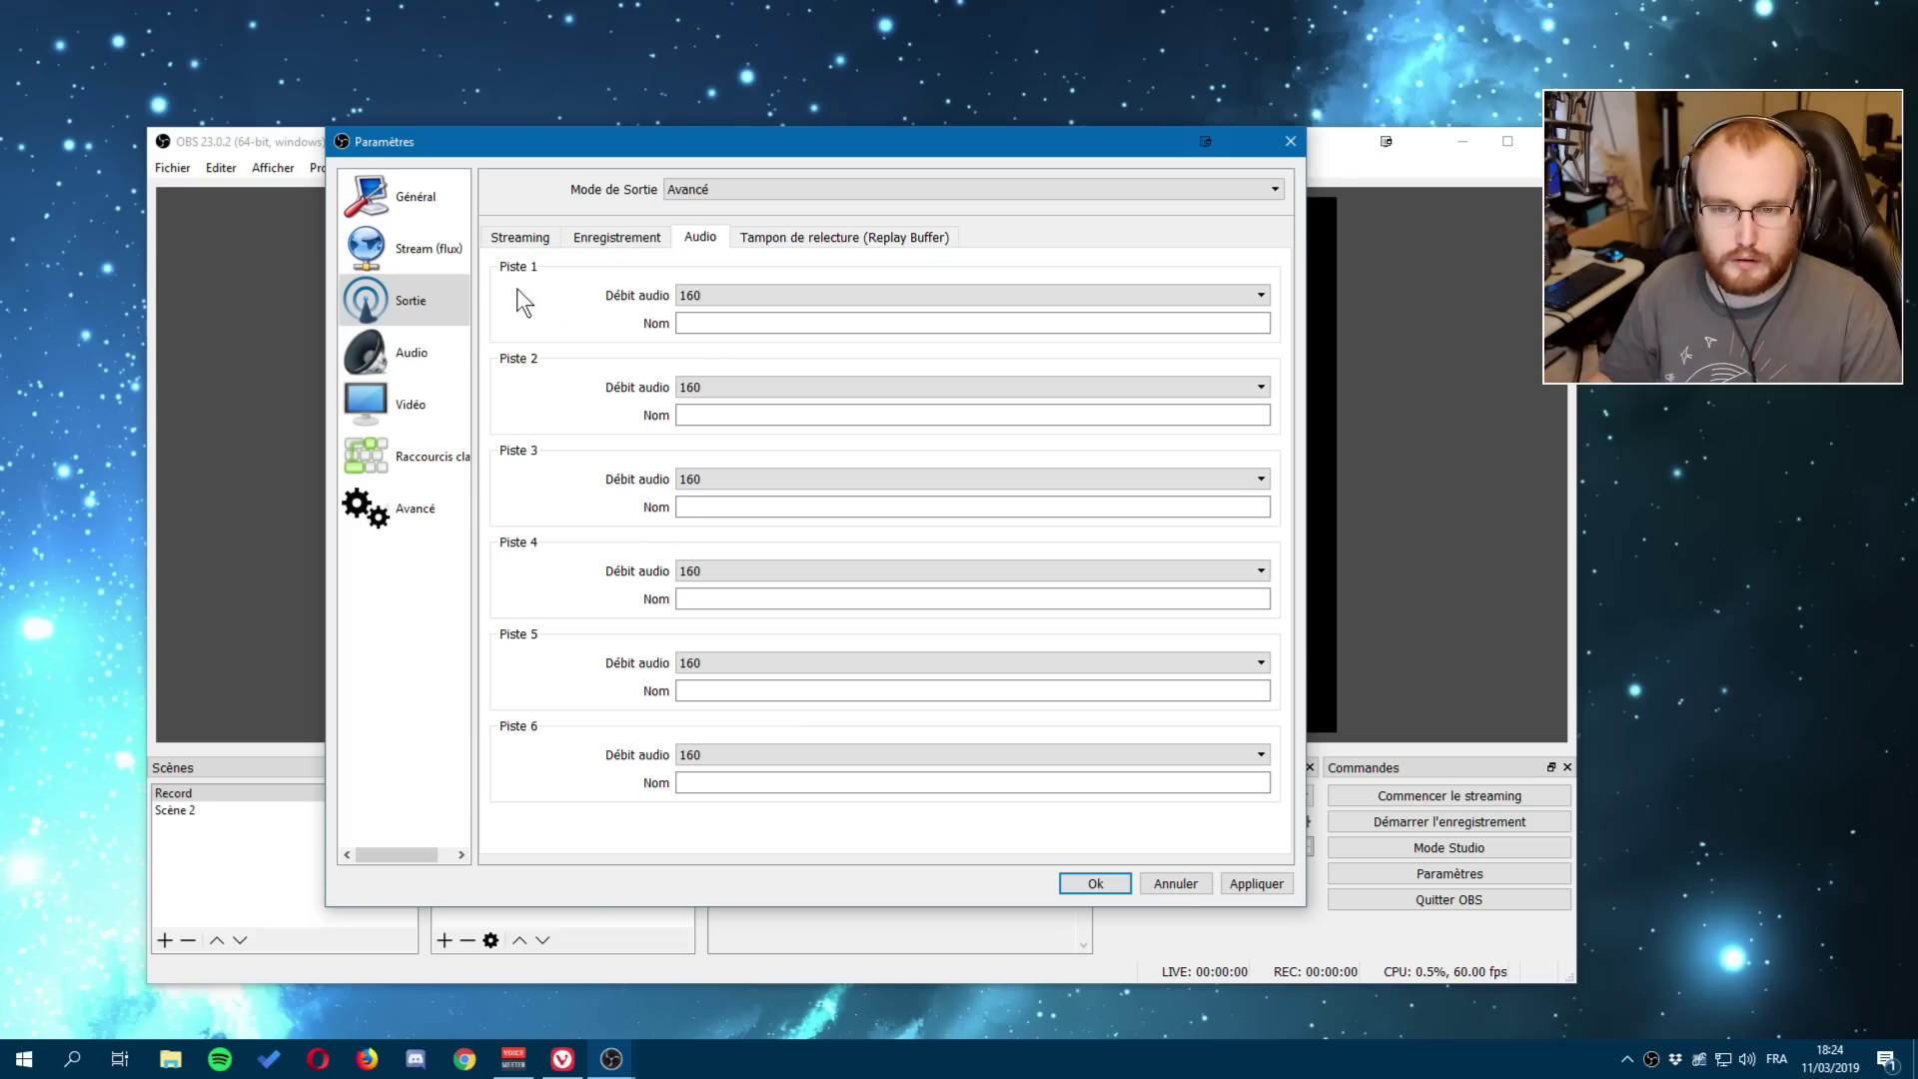
Check the replay buffer and streaming options, apply the output settings and close the settings window.
{"action": "left_click", "coordinate": [812, 238]}
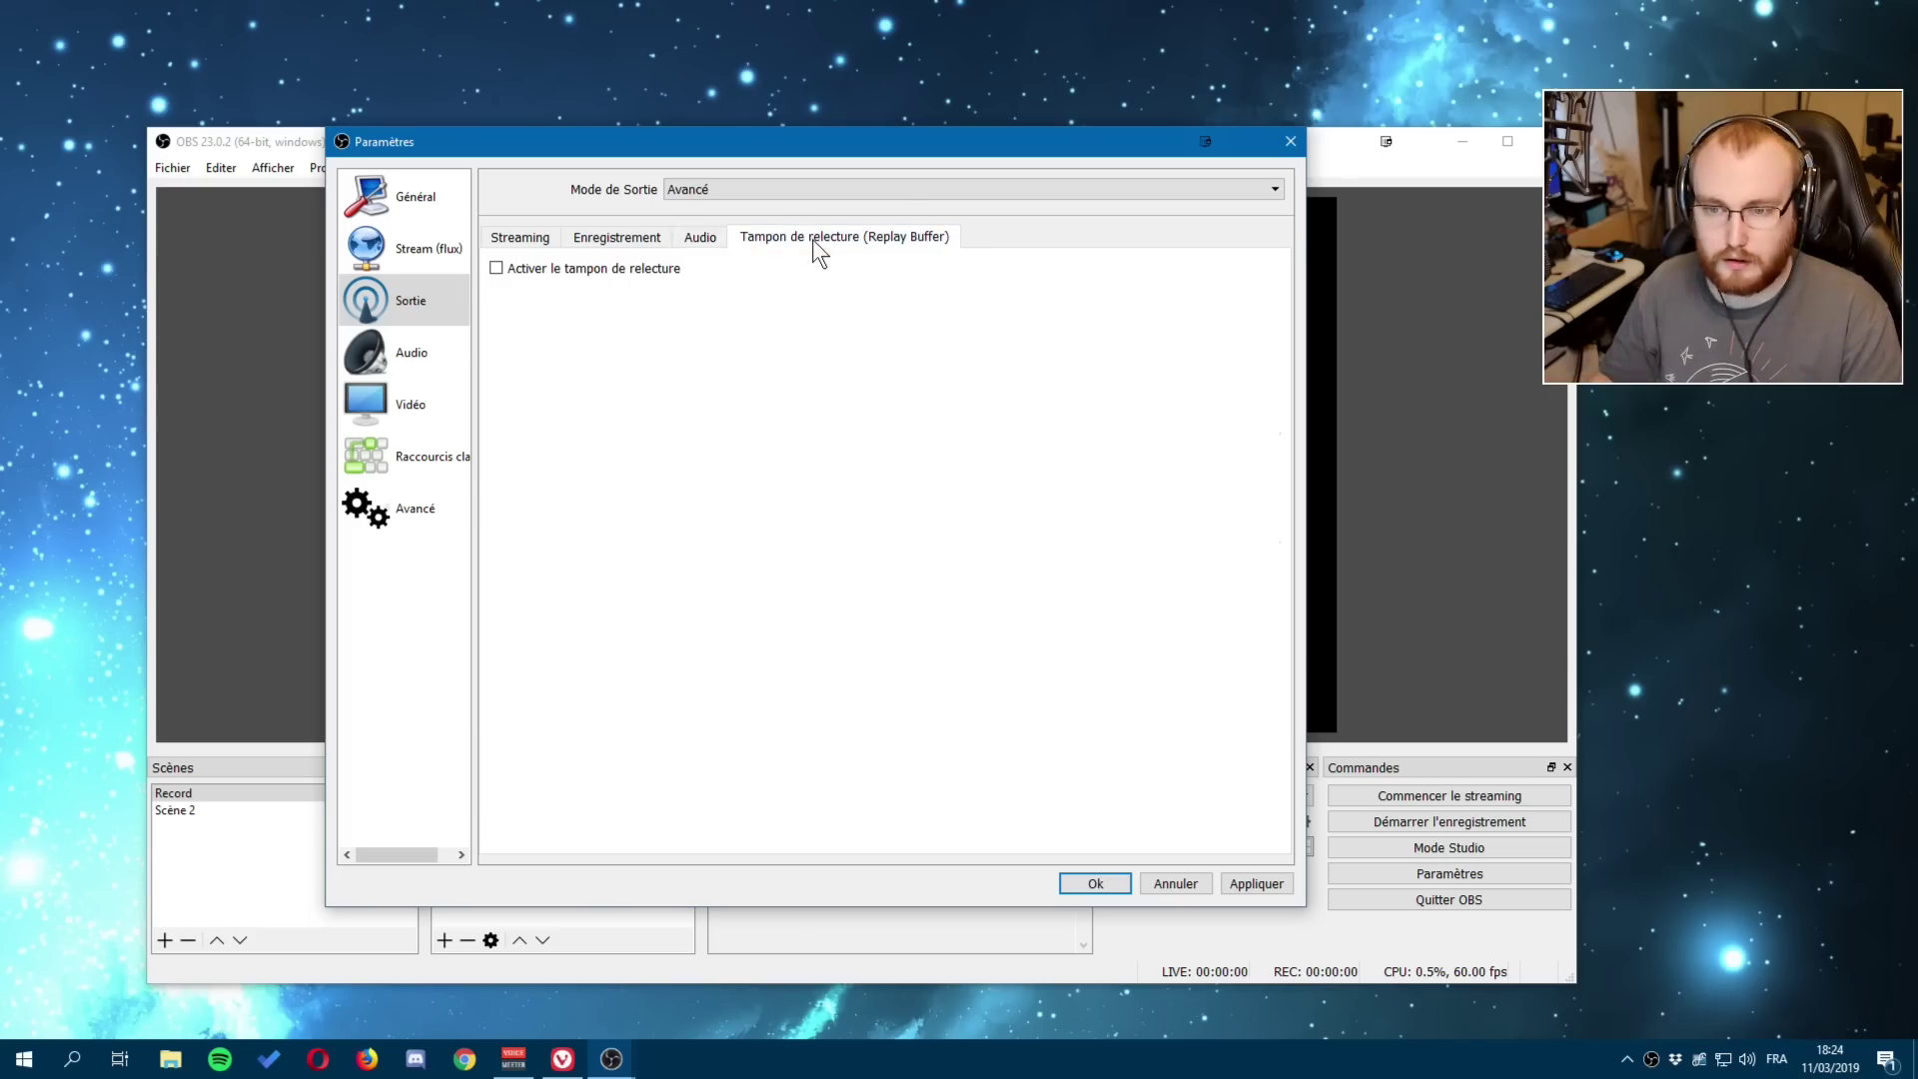
{"action": "left_click", "coordinate": [493, 236]}
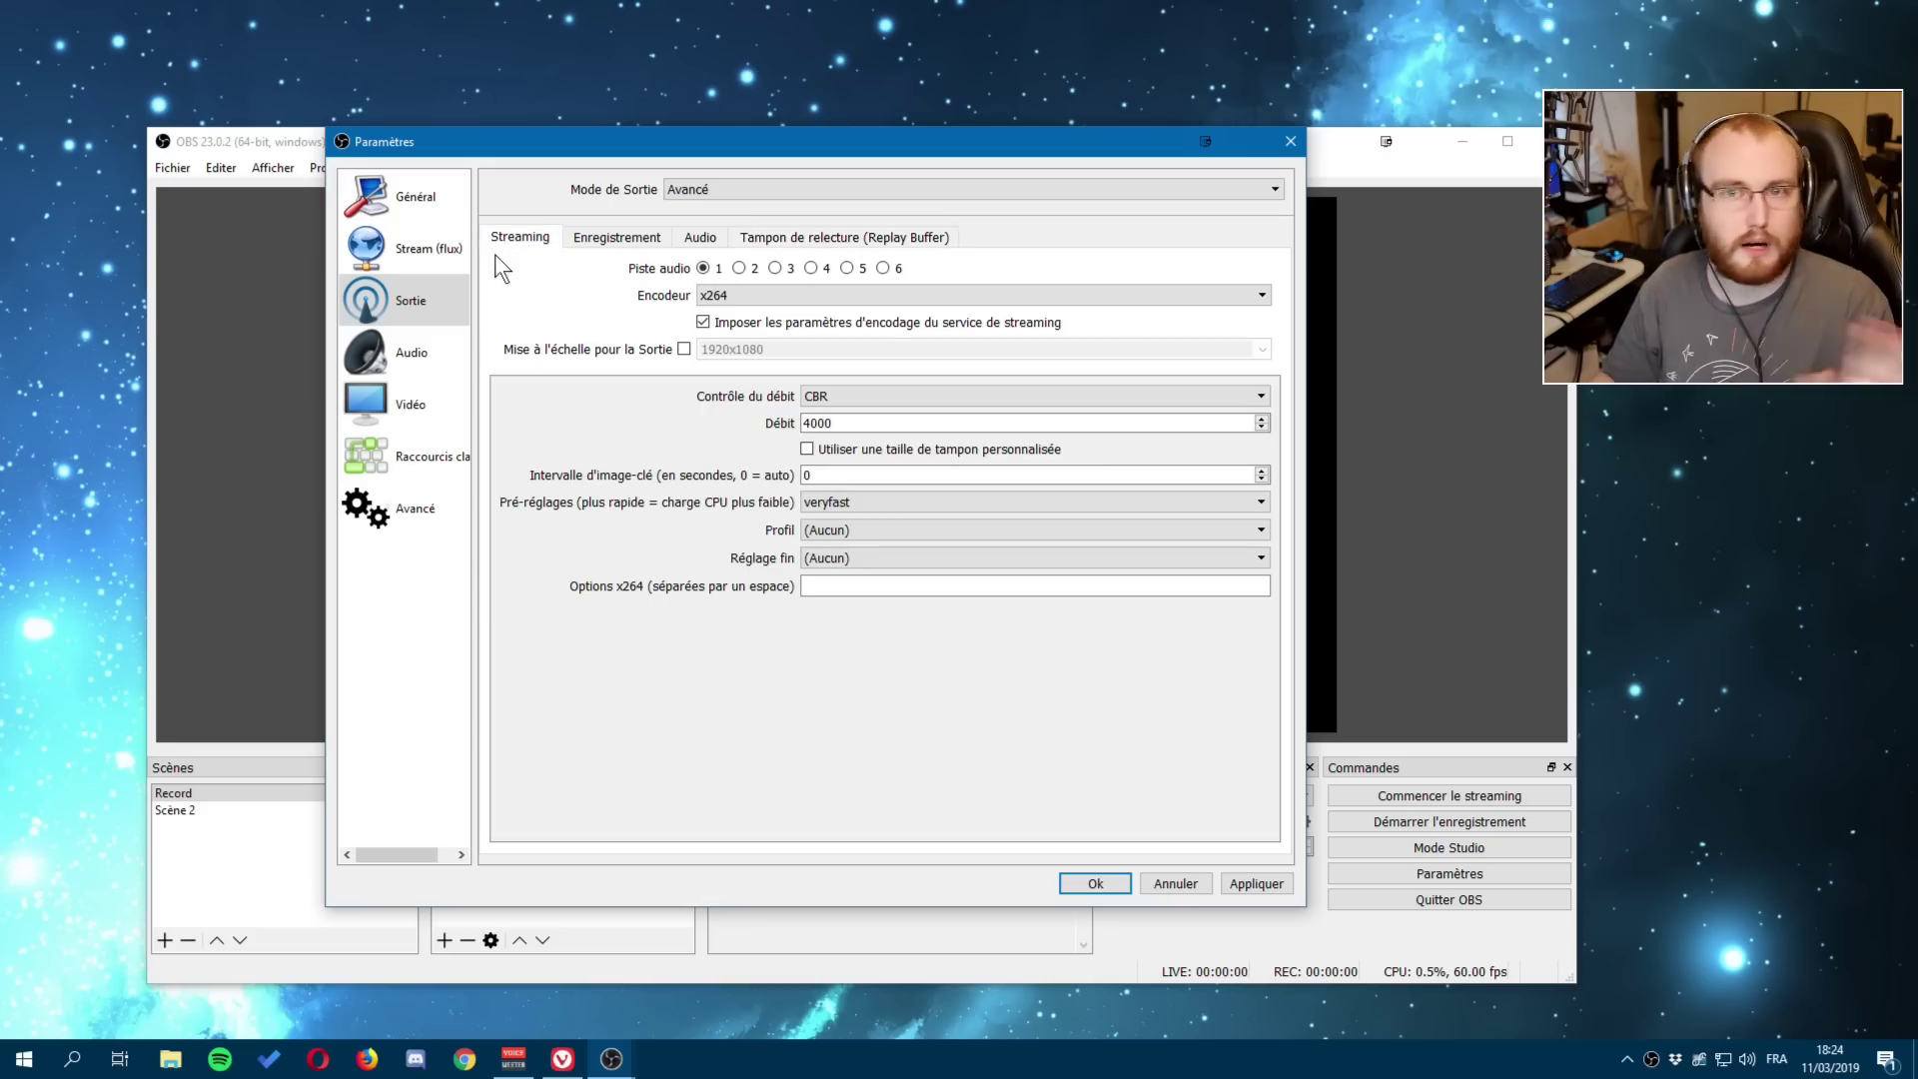
{"action": "left_click", "coordinate": [805, 476]}
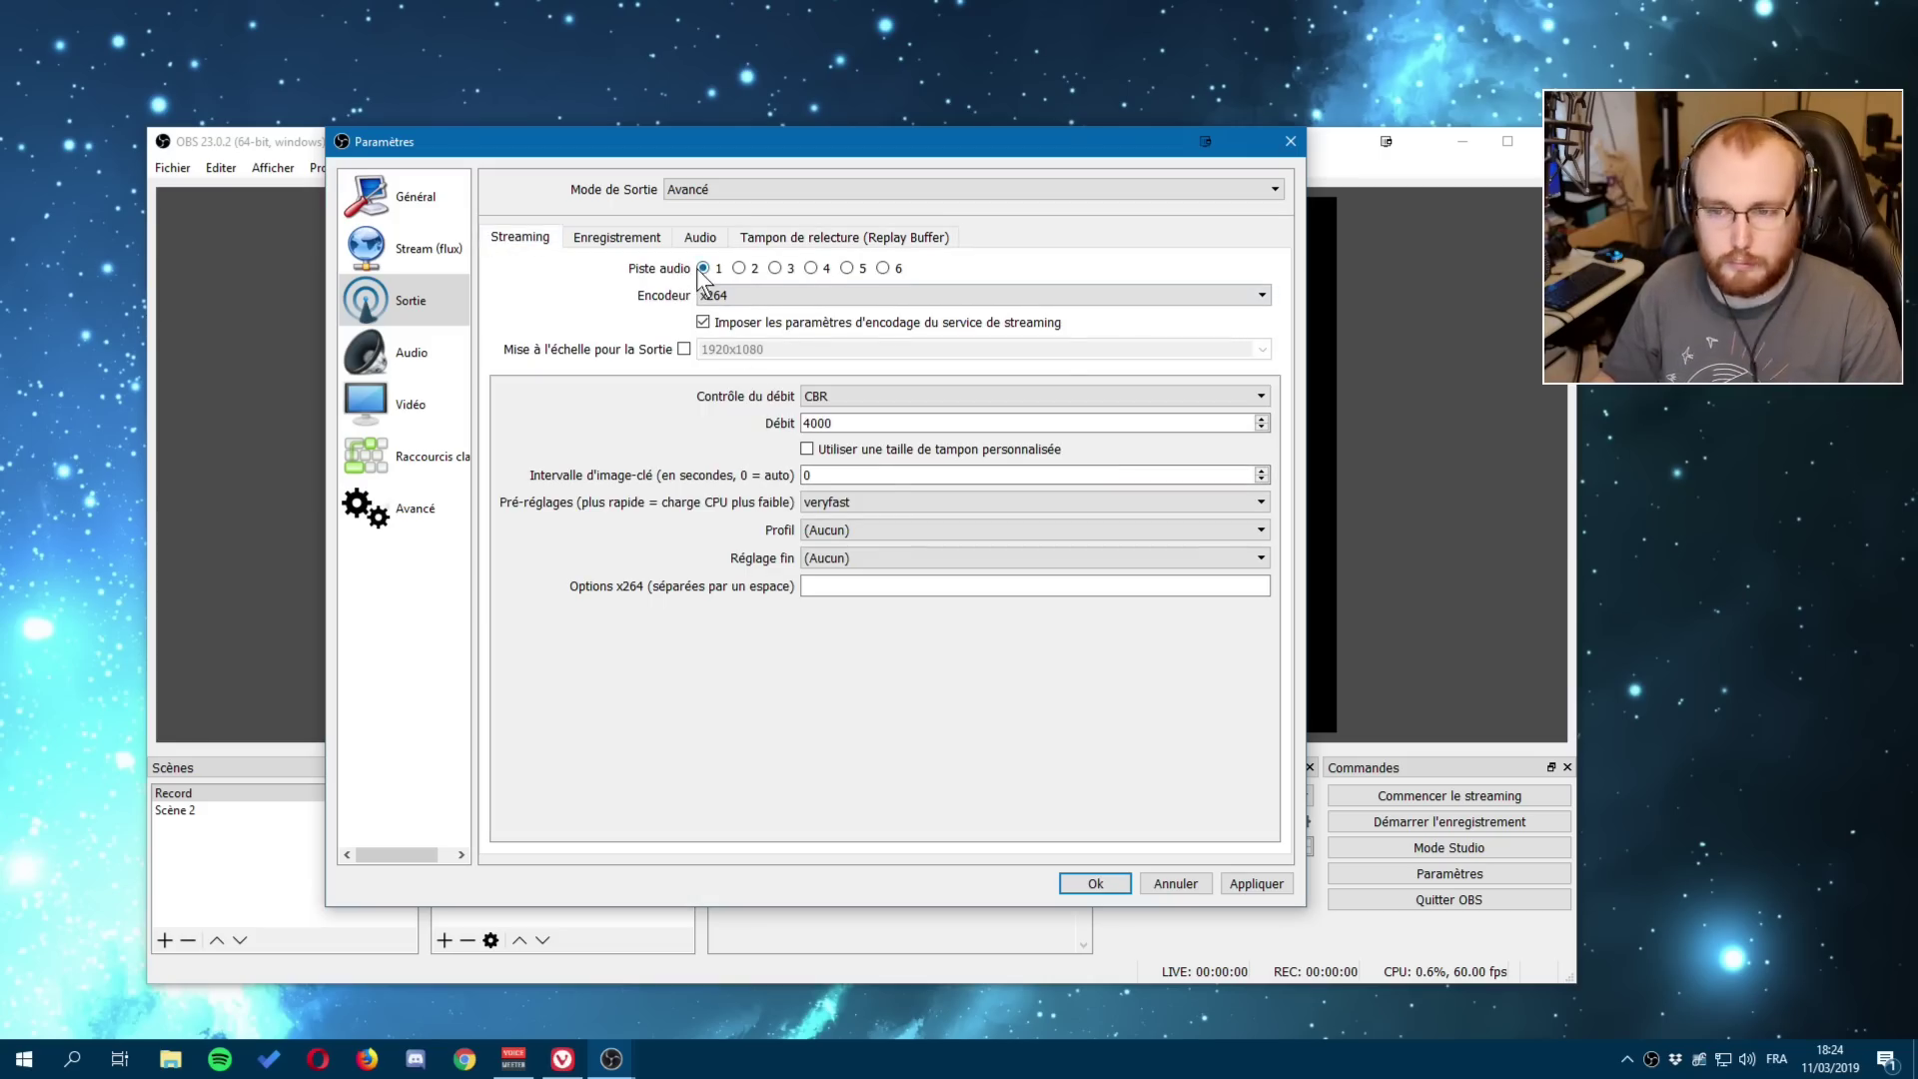
{"action": "left_click", "coordinate": [1256, 884]}
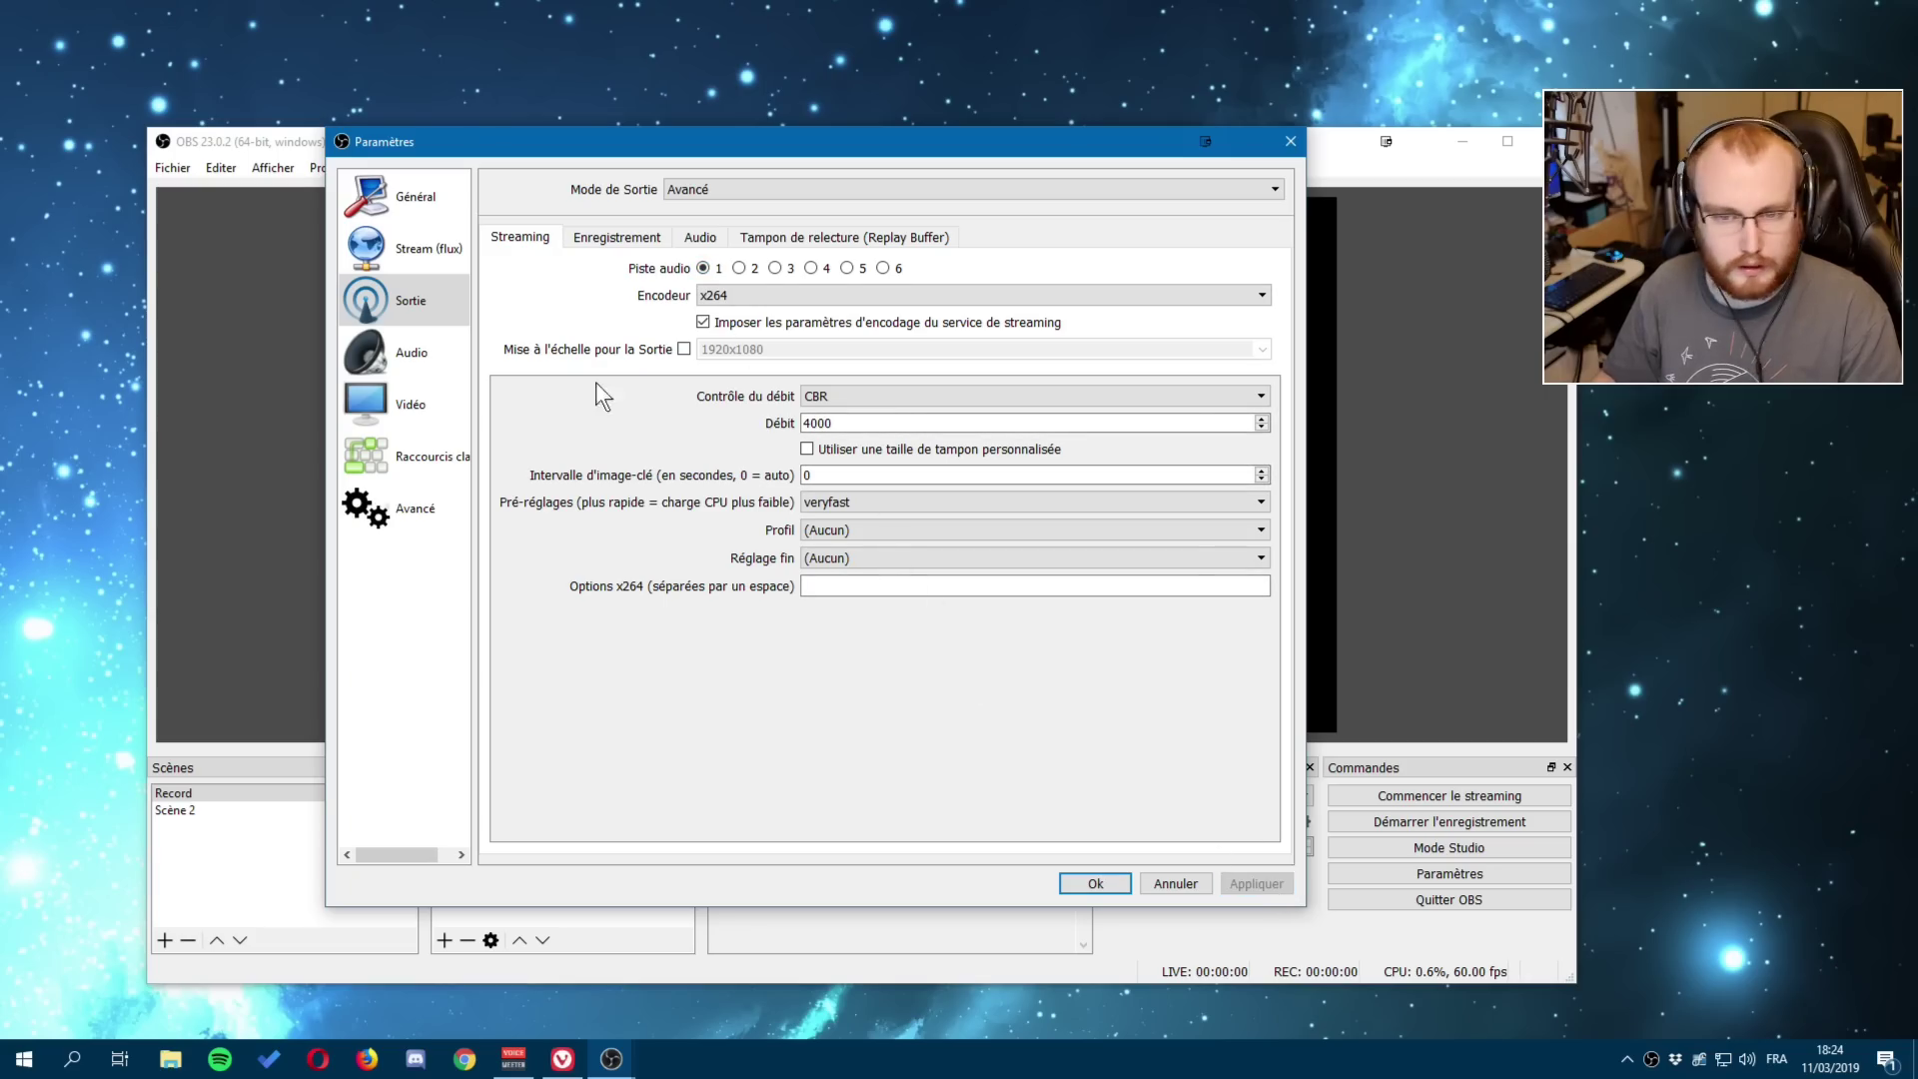
{"action": "left_click", "coordinate": [1096, 886]}
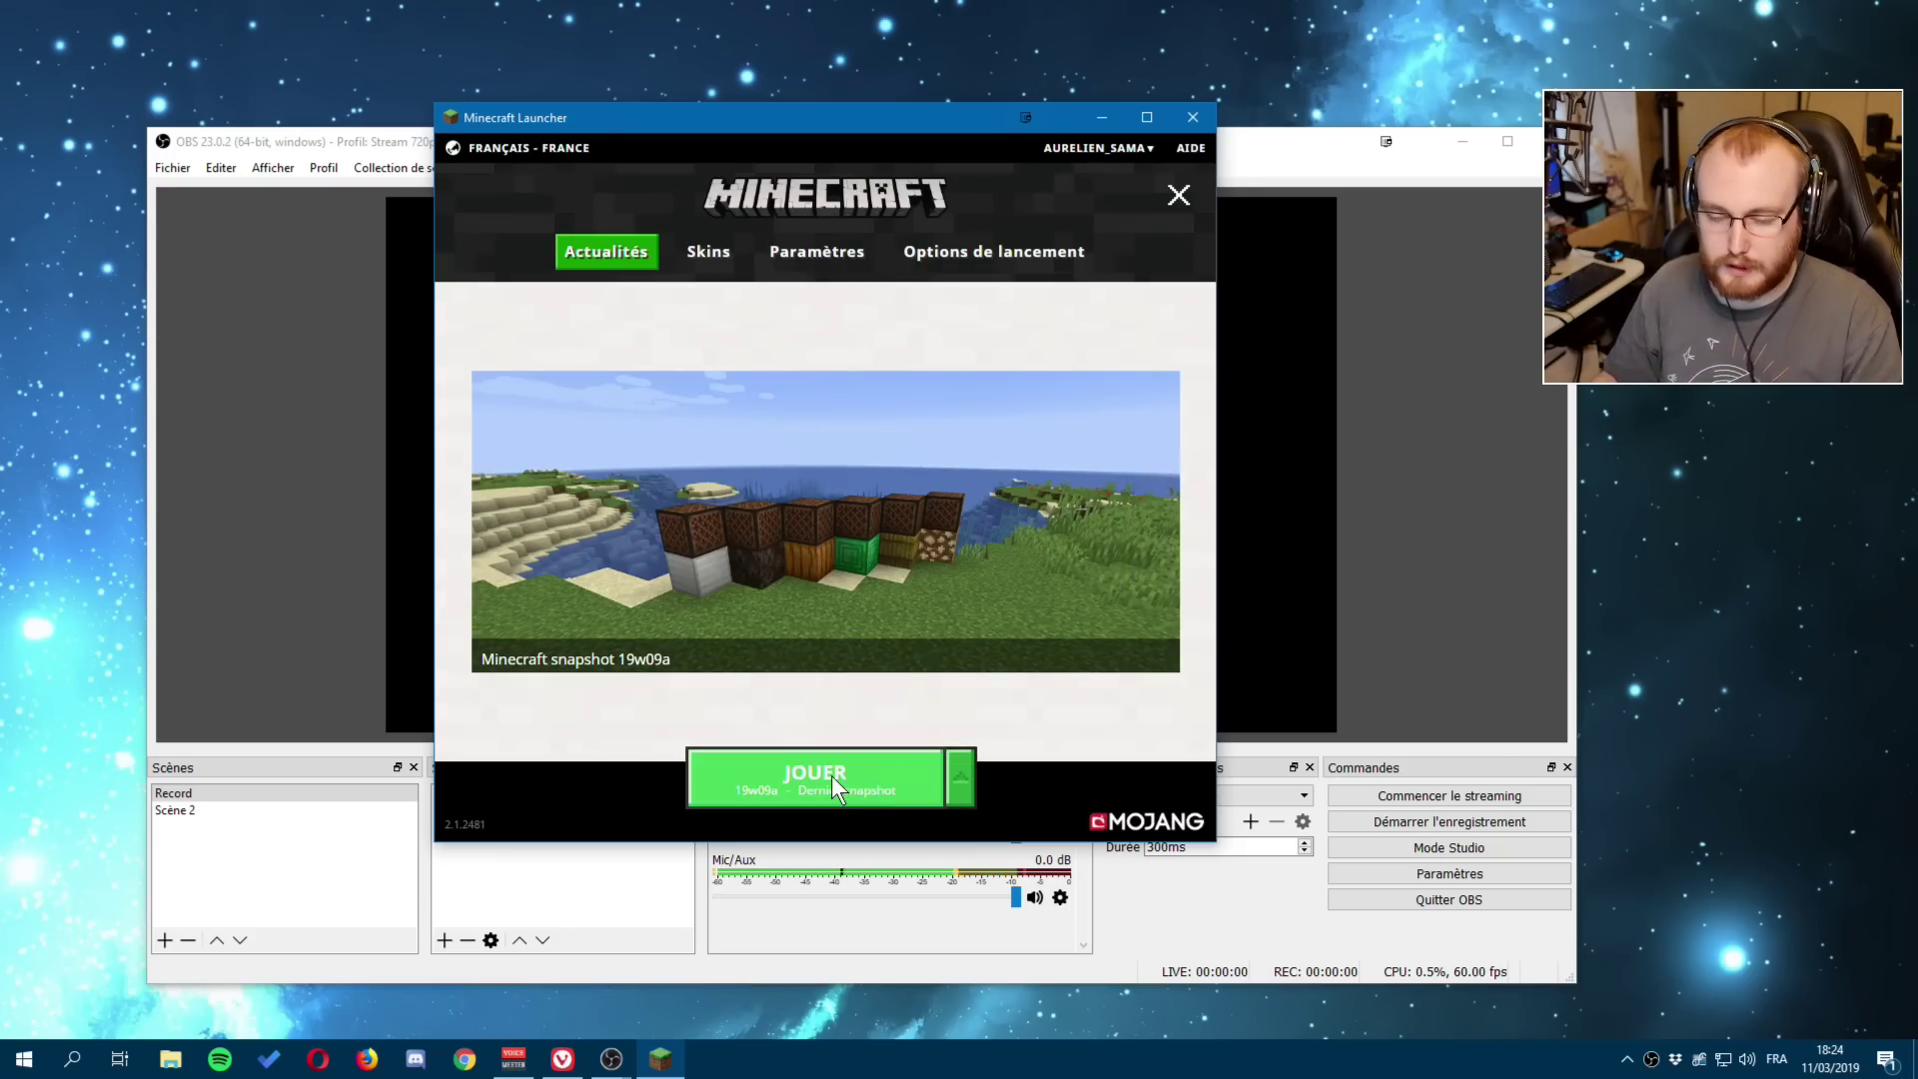
Launch Minecraft snapshot 19w09a from the Minecraft Launcher and maximize the game window.
{"action": "left_click", "coordinate": [831, 775]}
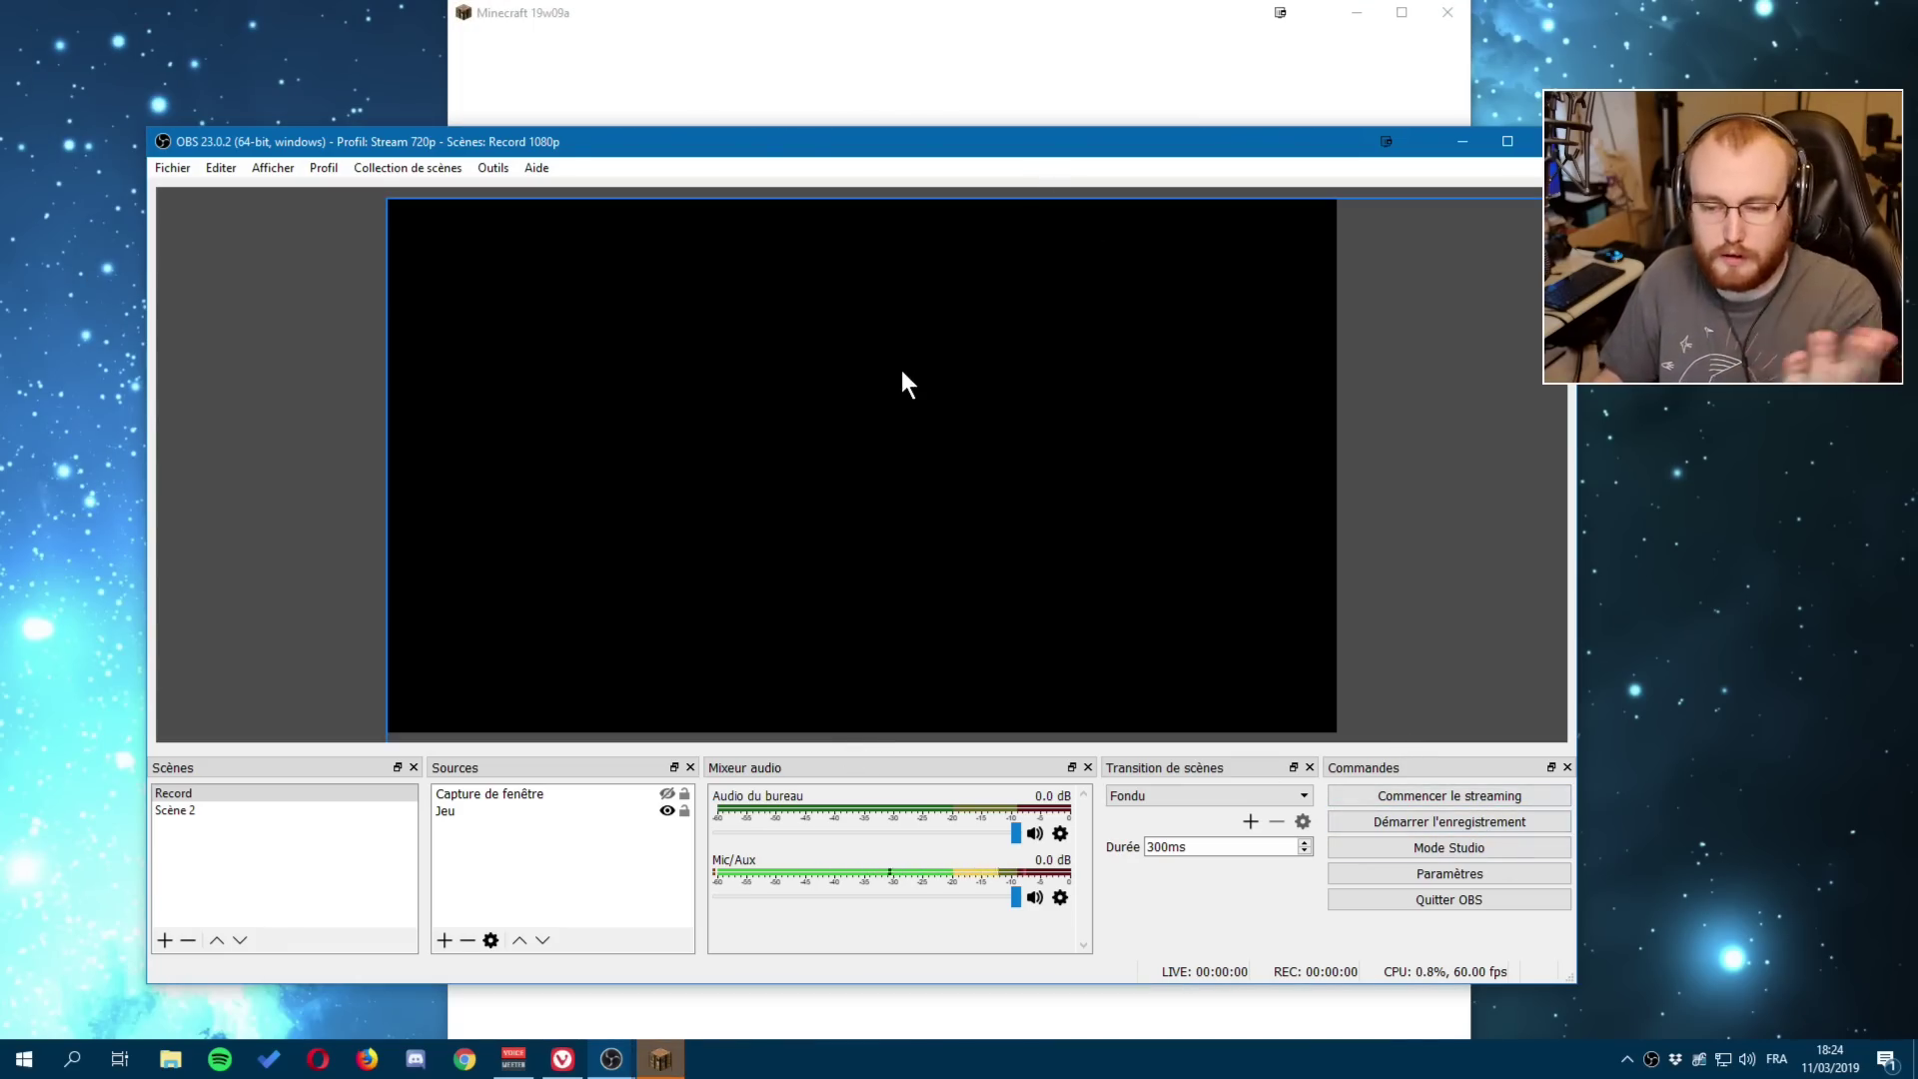
{"action": "left_click", "coordinate": [937, 63]}
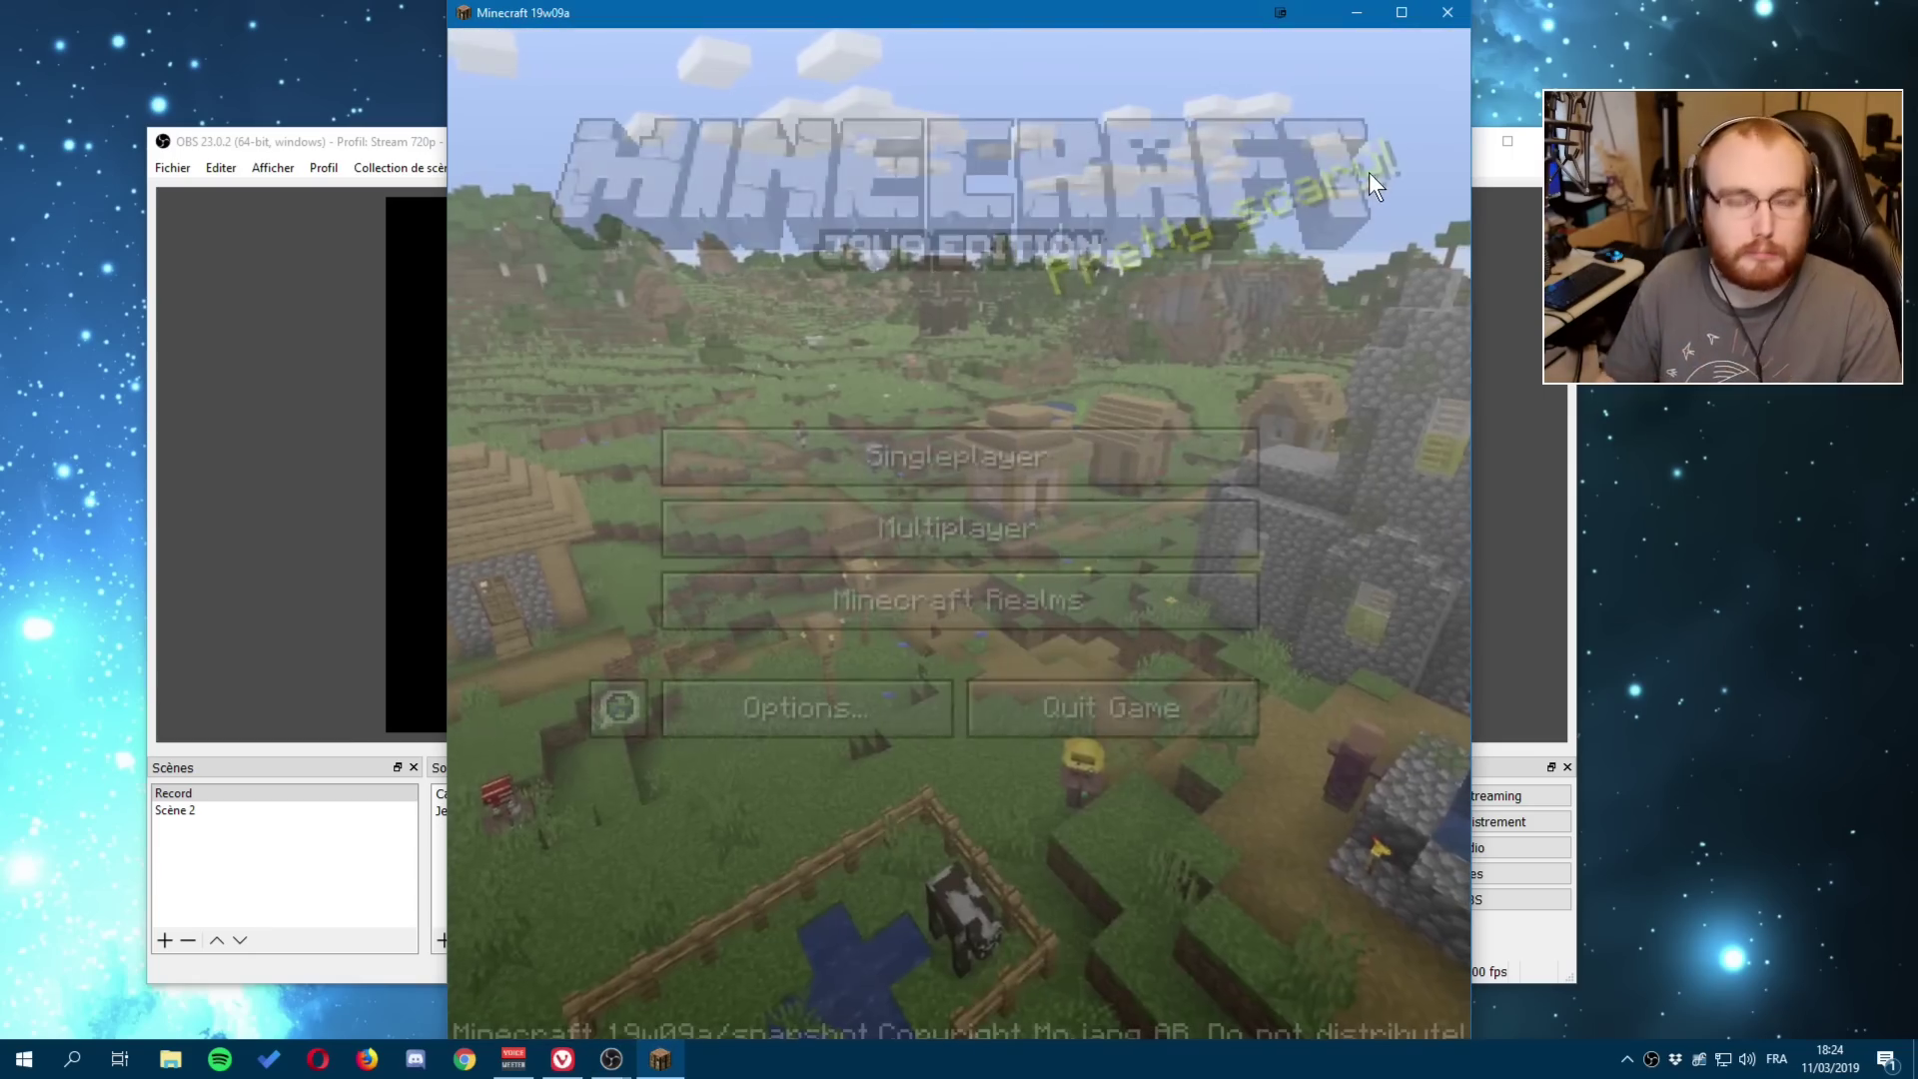
{"action": "left_click", "coordinate": [1402, 12]}
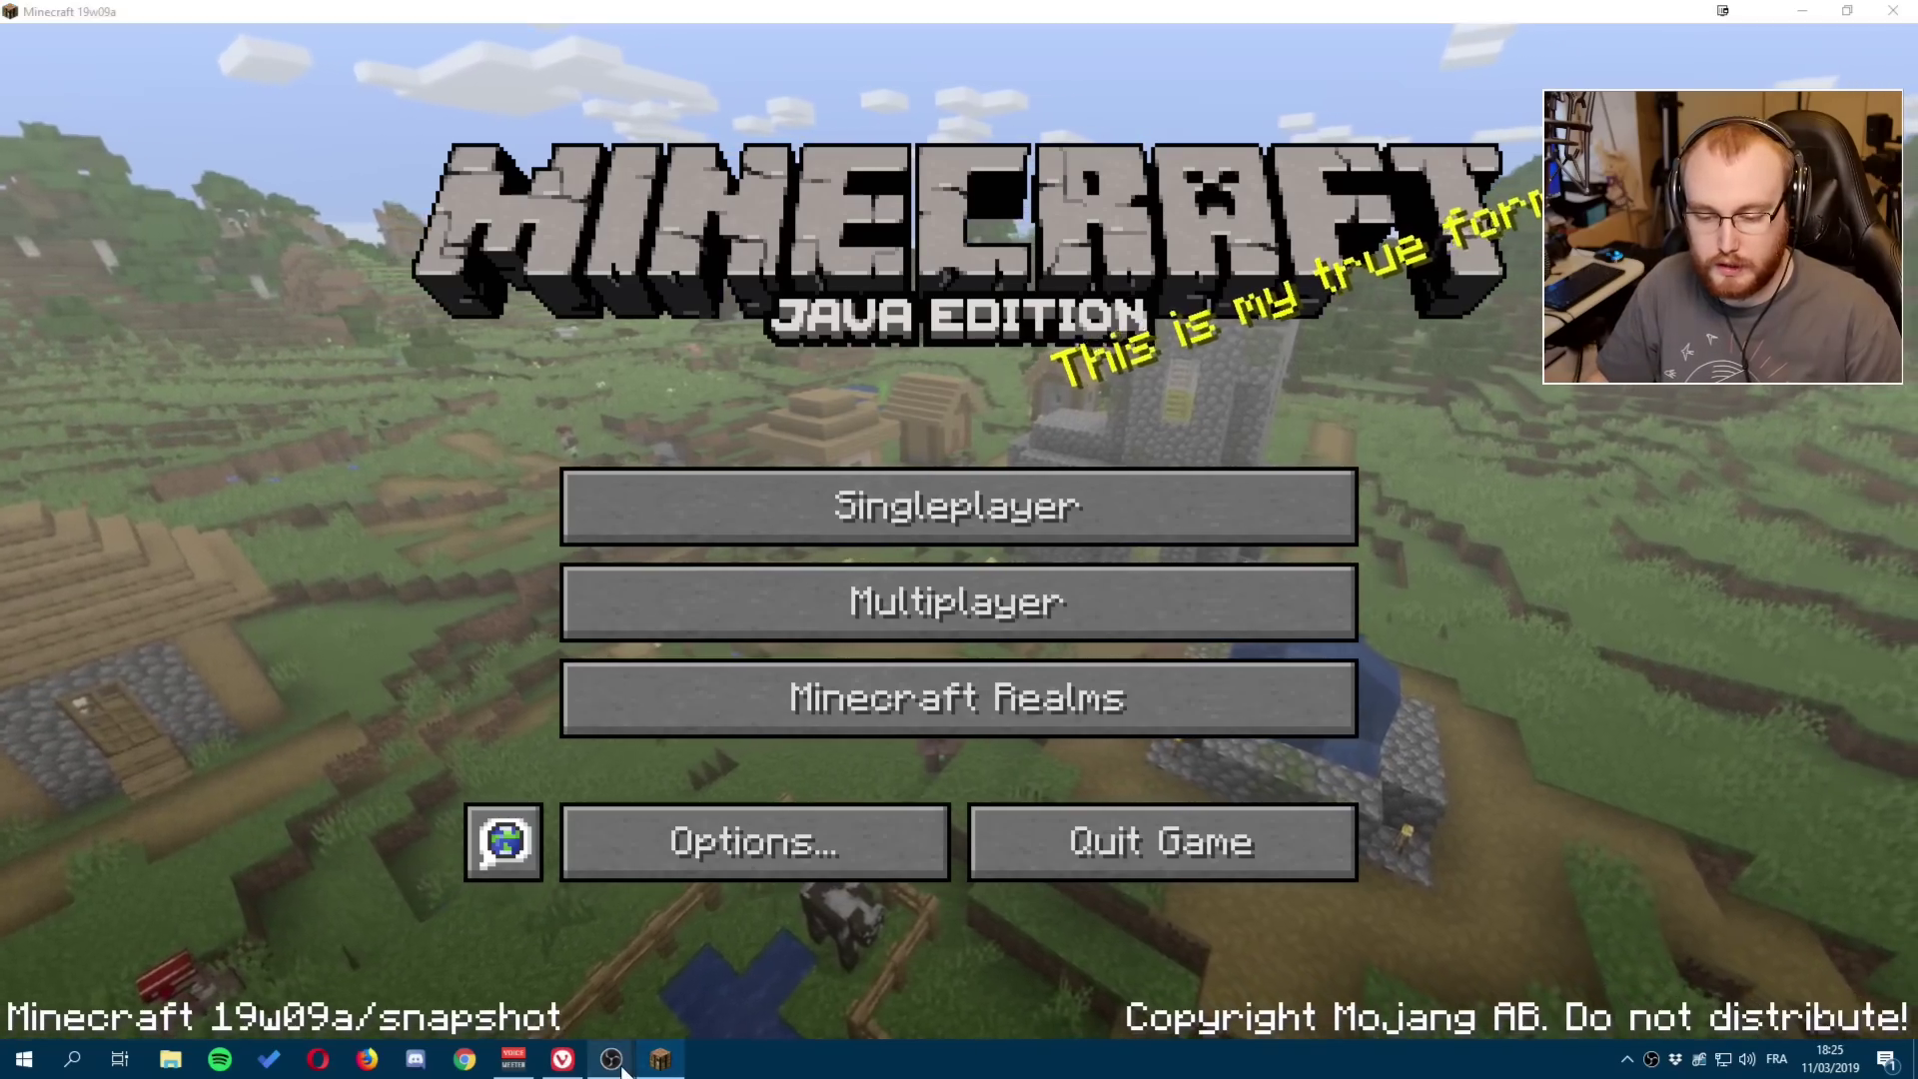
{"action": "mouse_move", "coordinate": [611, 1059]}
{"action": "left_click", "coordinate": [565, 981]}
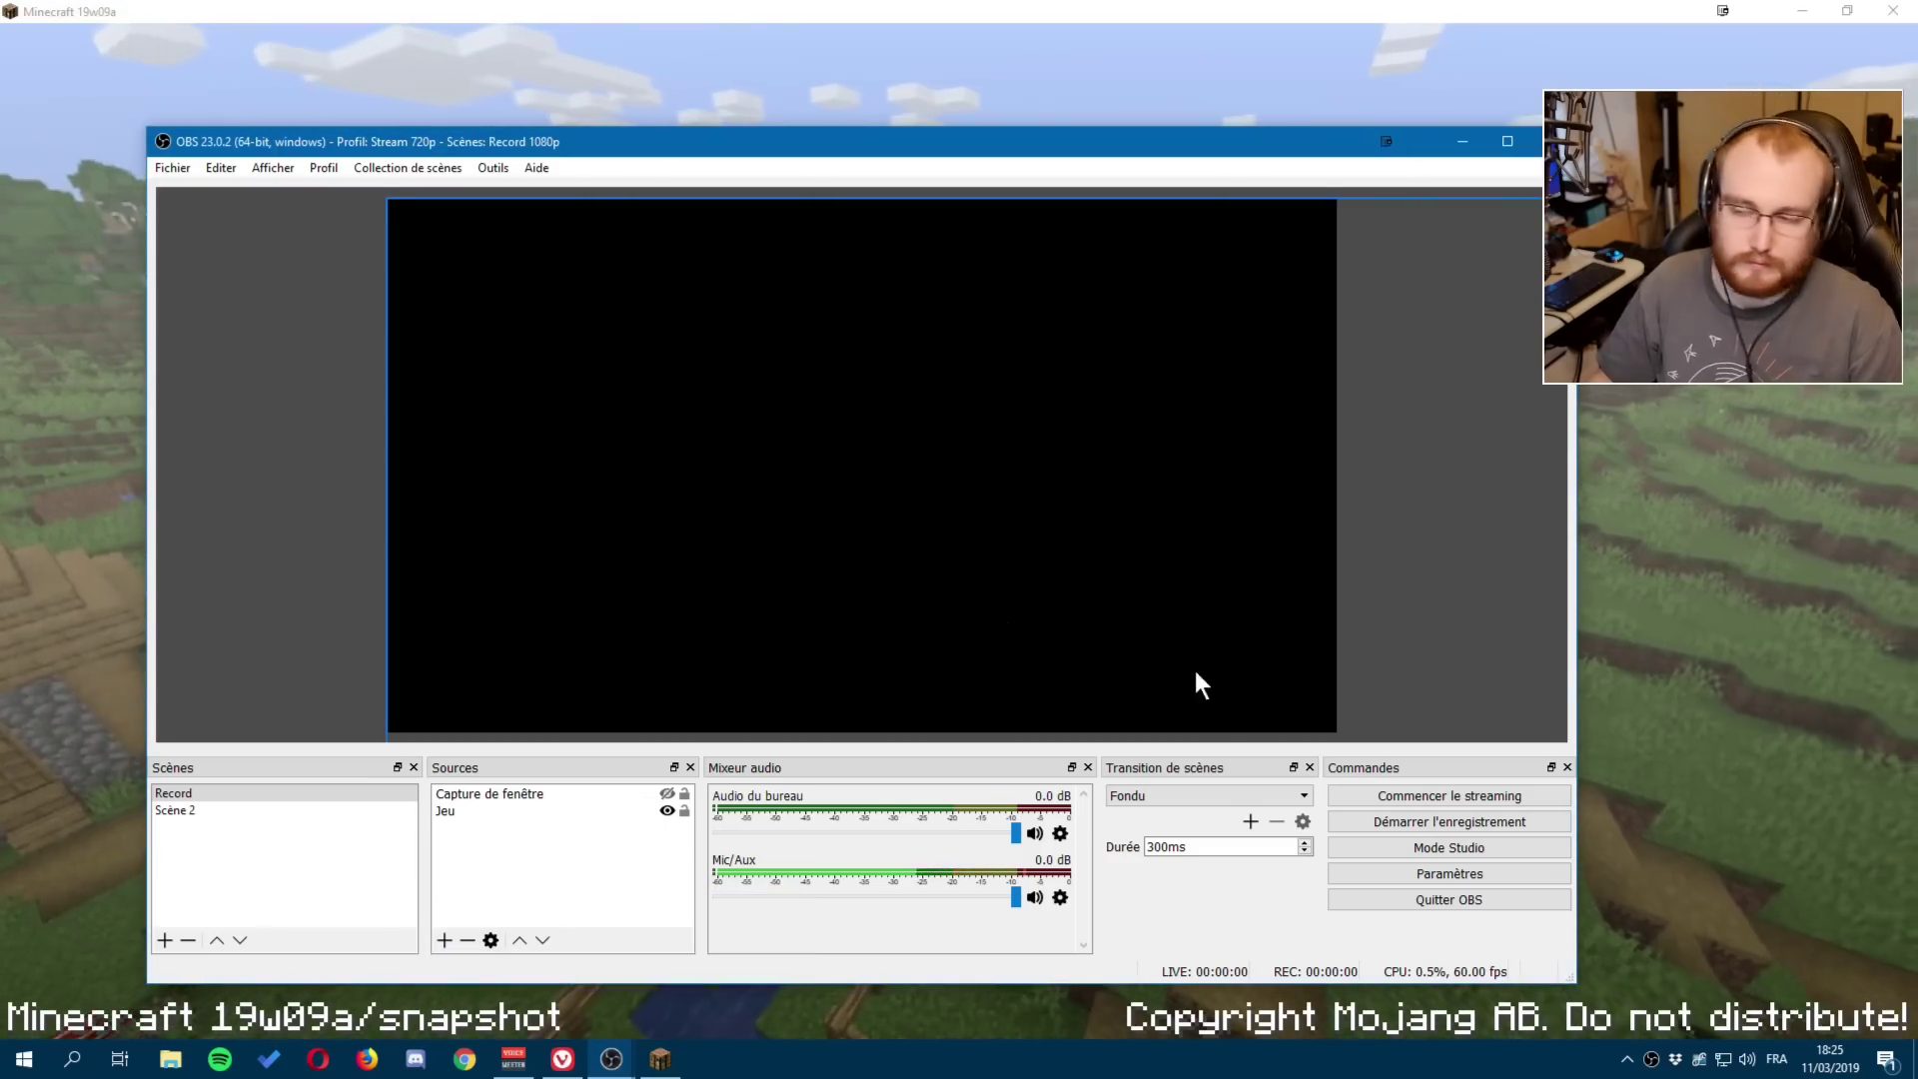
{"action": "key", "text": "alt+Tab"}
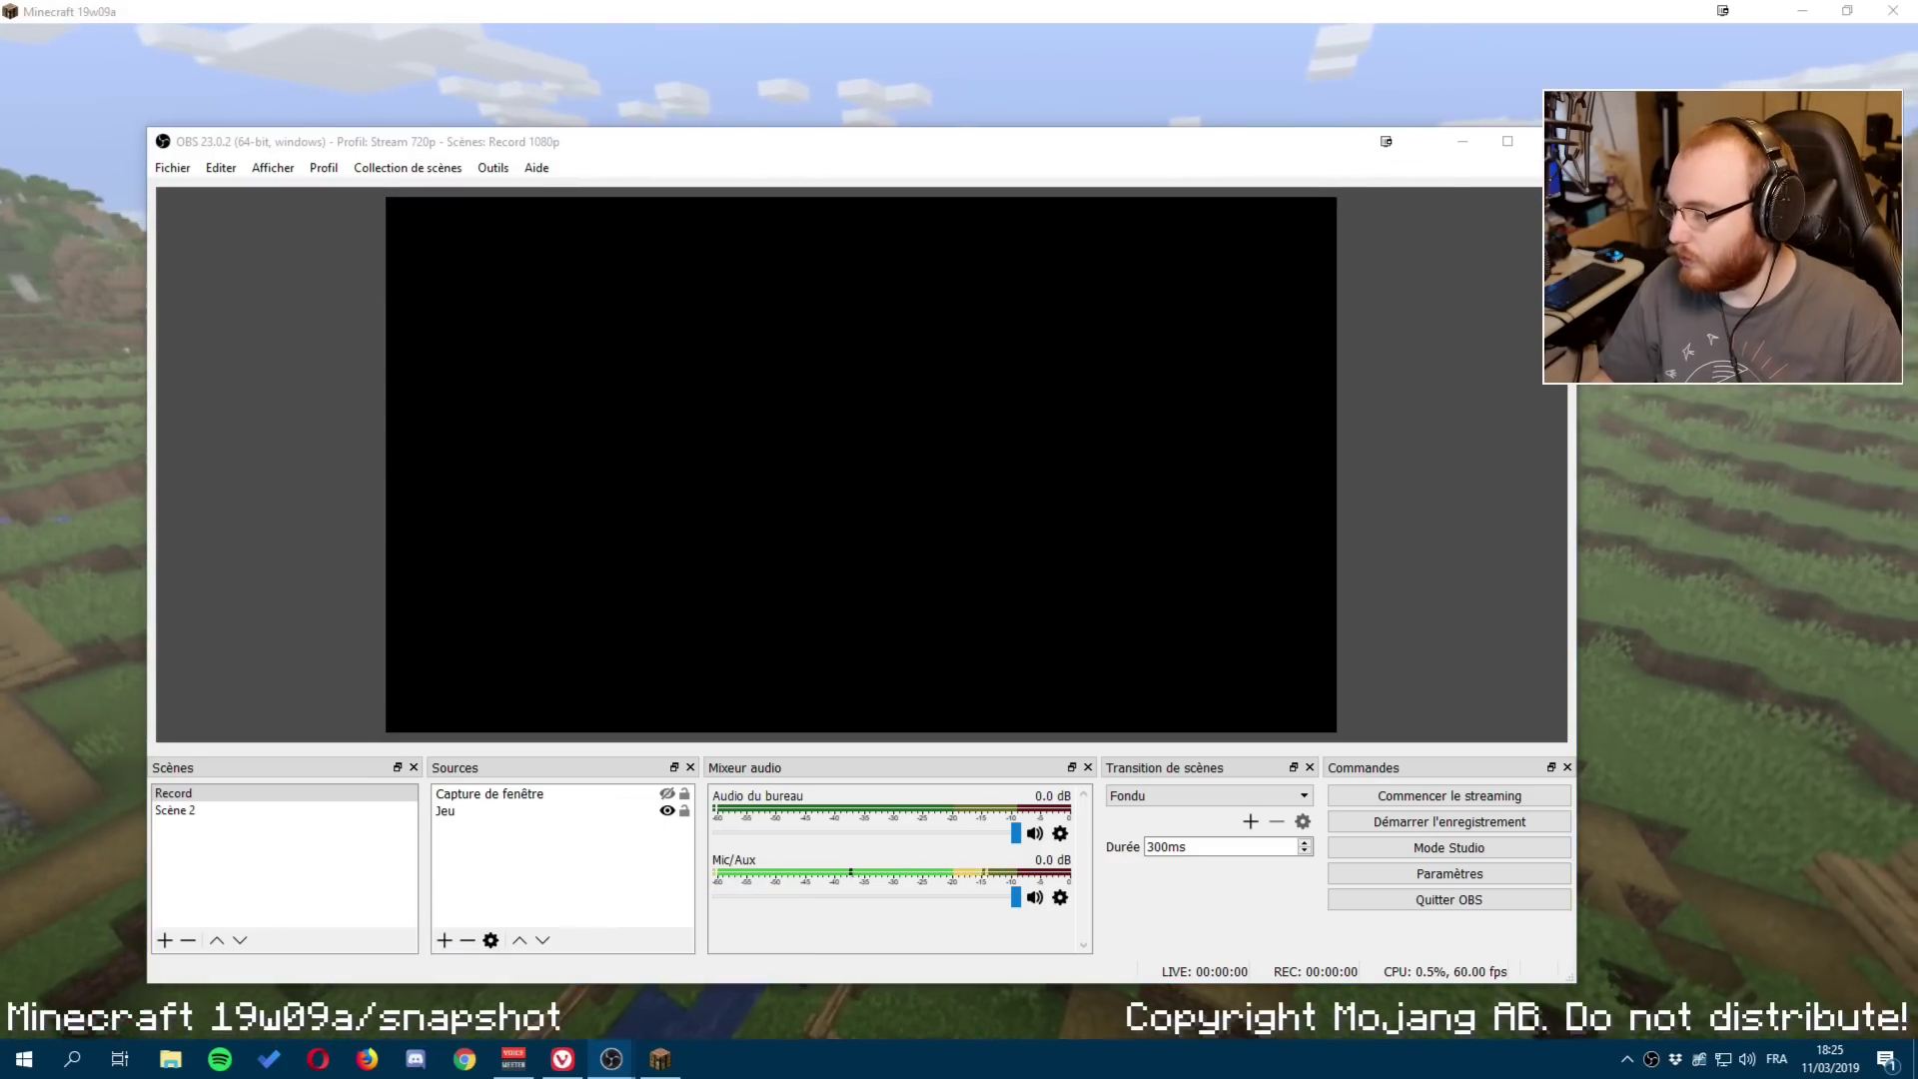
{"action": "key", "text": "alt+Tab"}
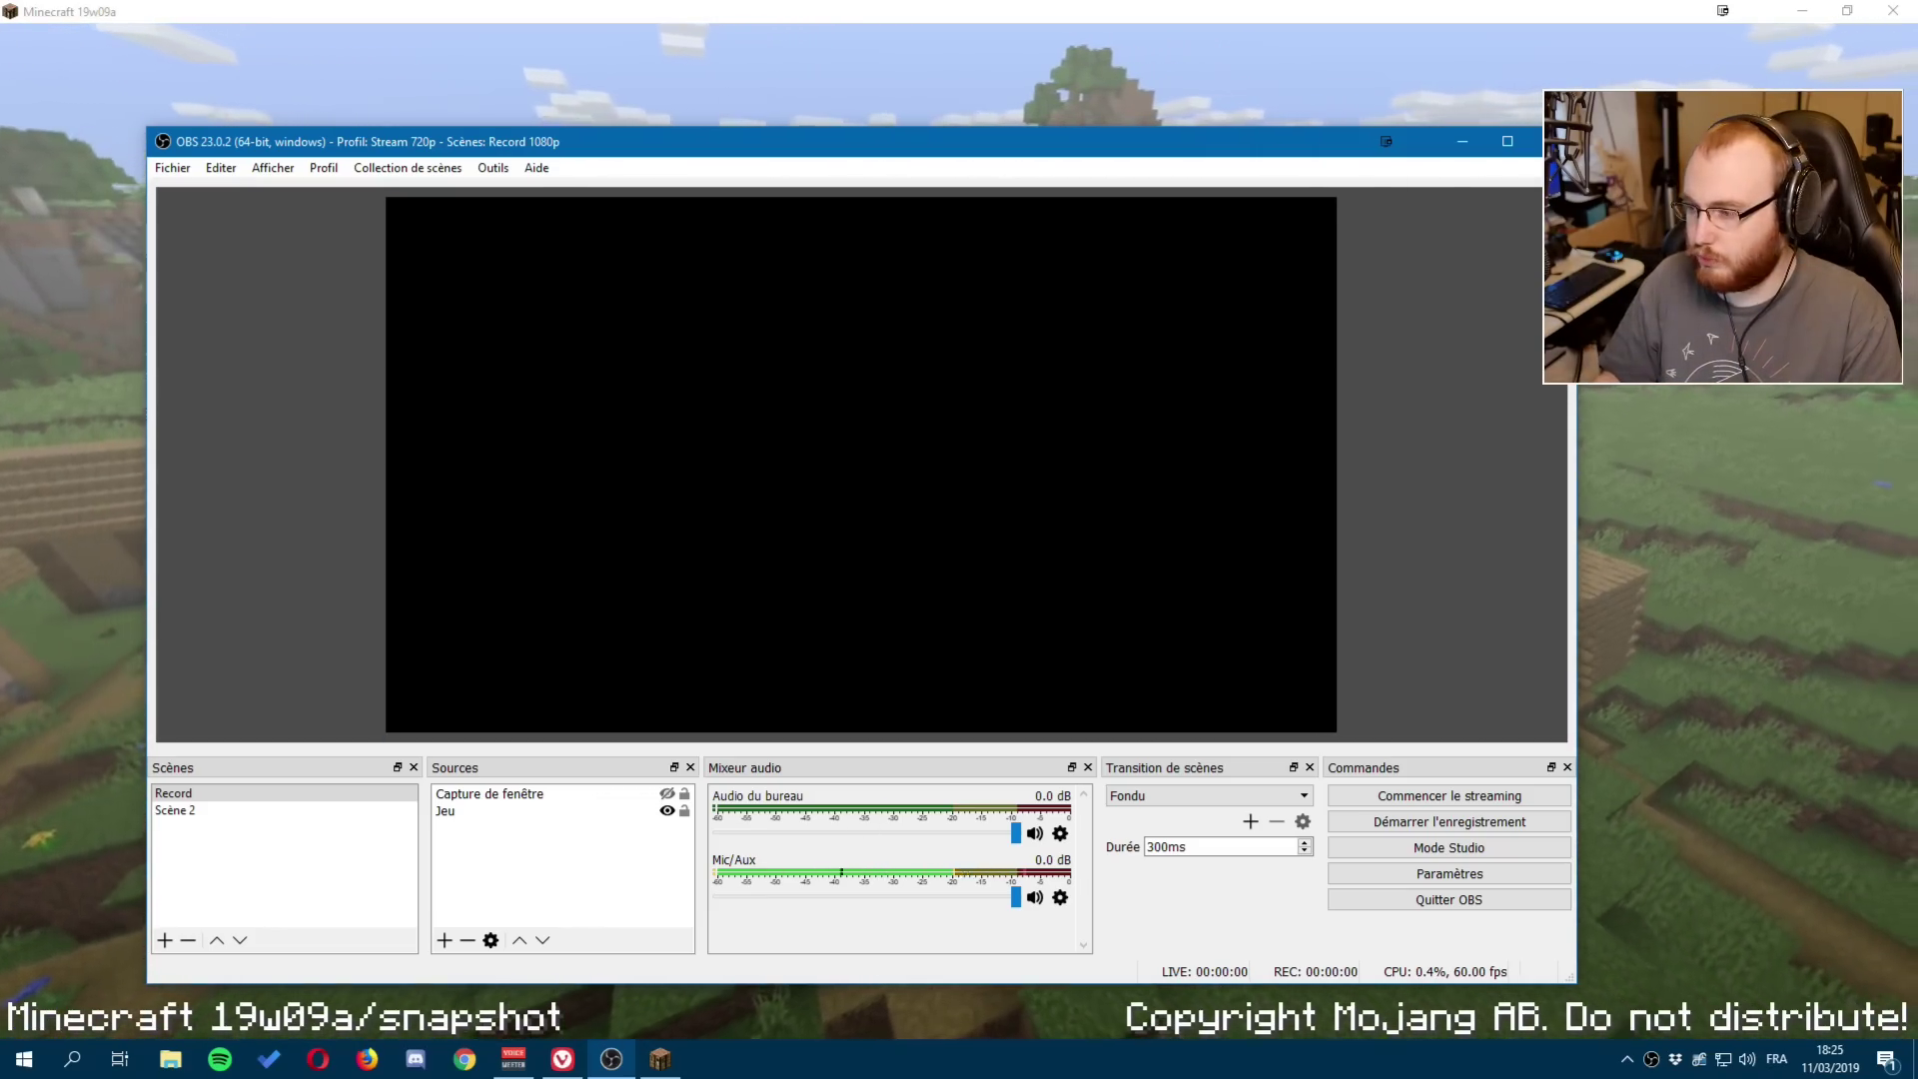
{"action": "left_click", "coordinate": [1713, 800]}
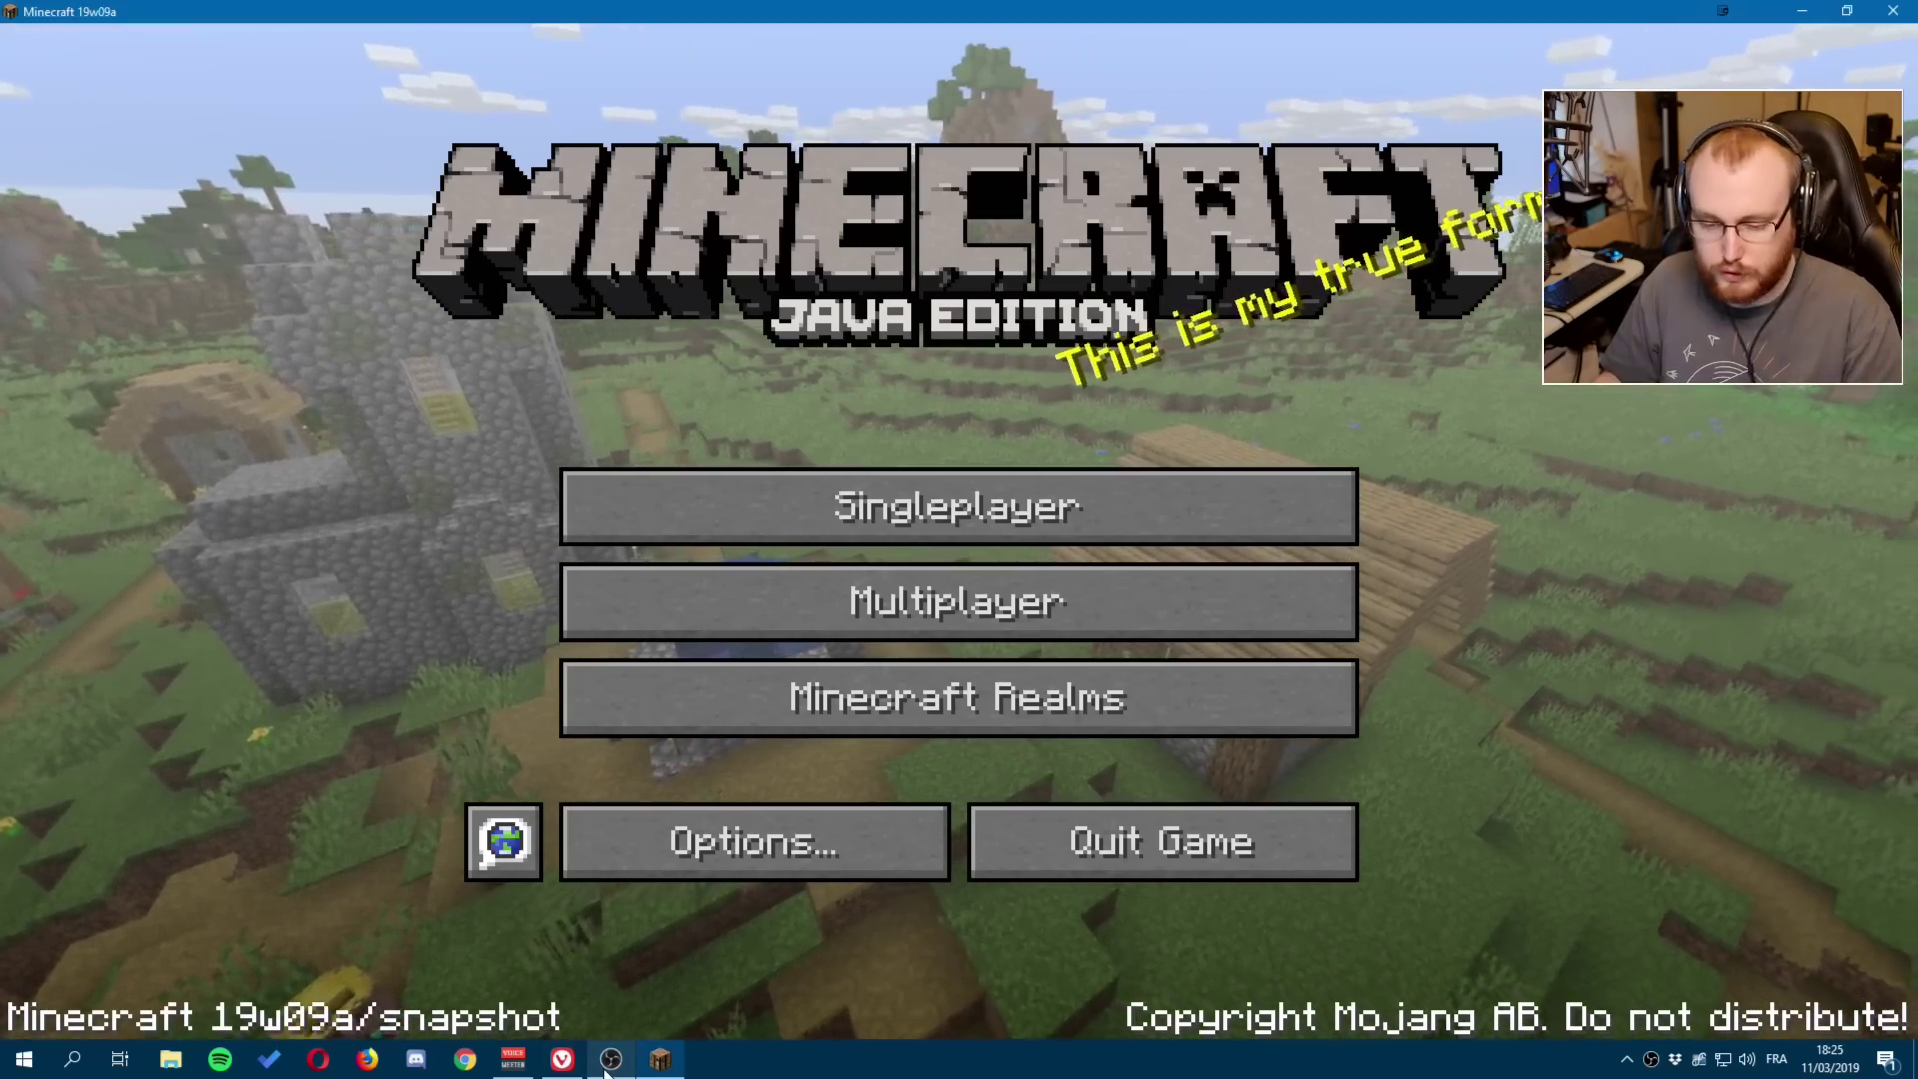
Switch to OBS and create a new scene collection named "stream 720".
{"action": "left_click", "coordinate": [609, 1061]}
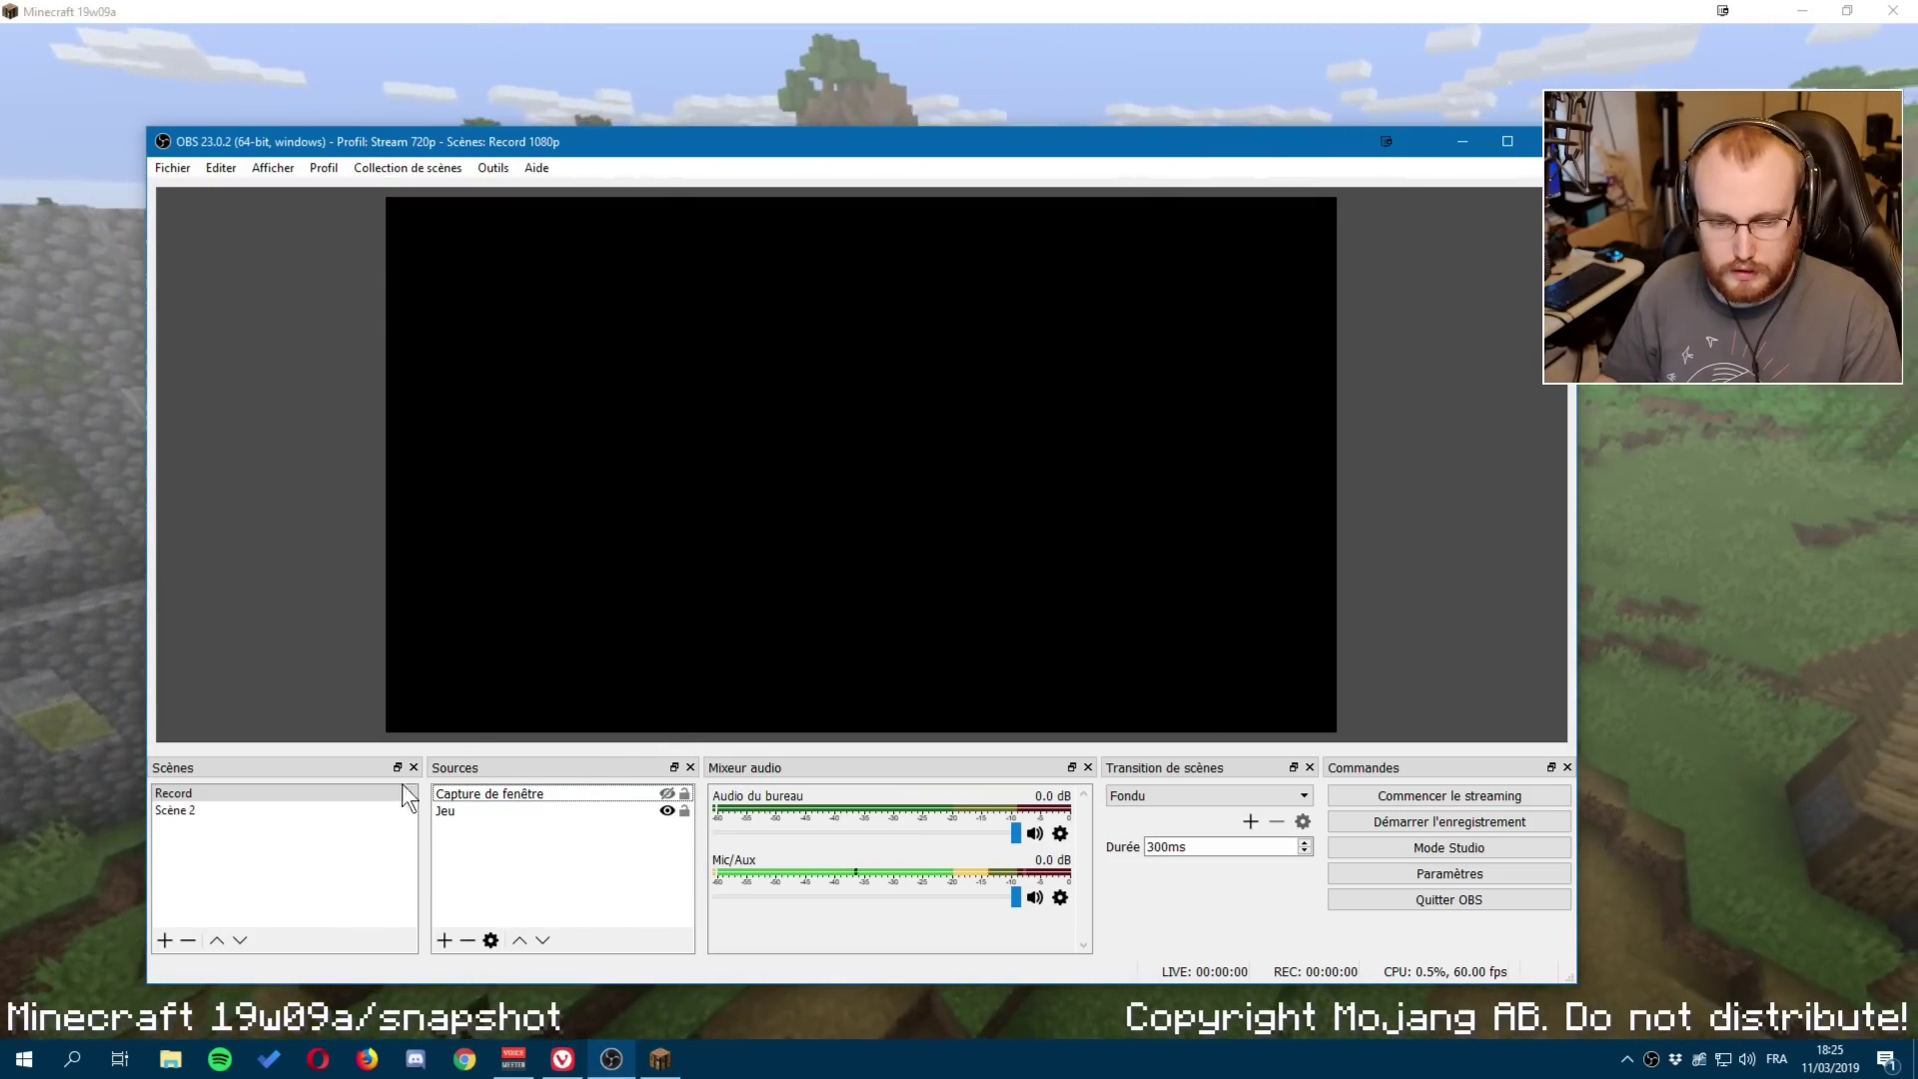
{"action": "left_click", "coordinate": [385, 168]}
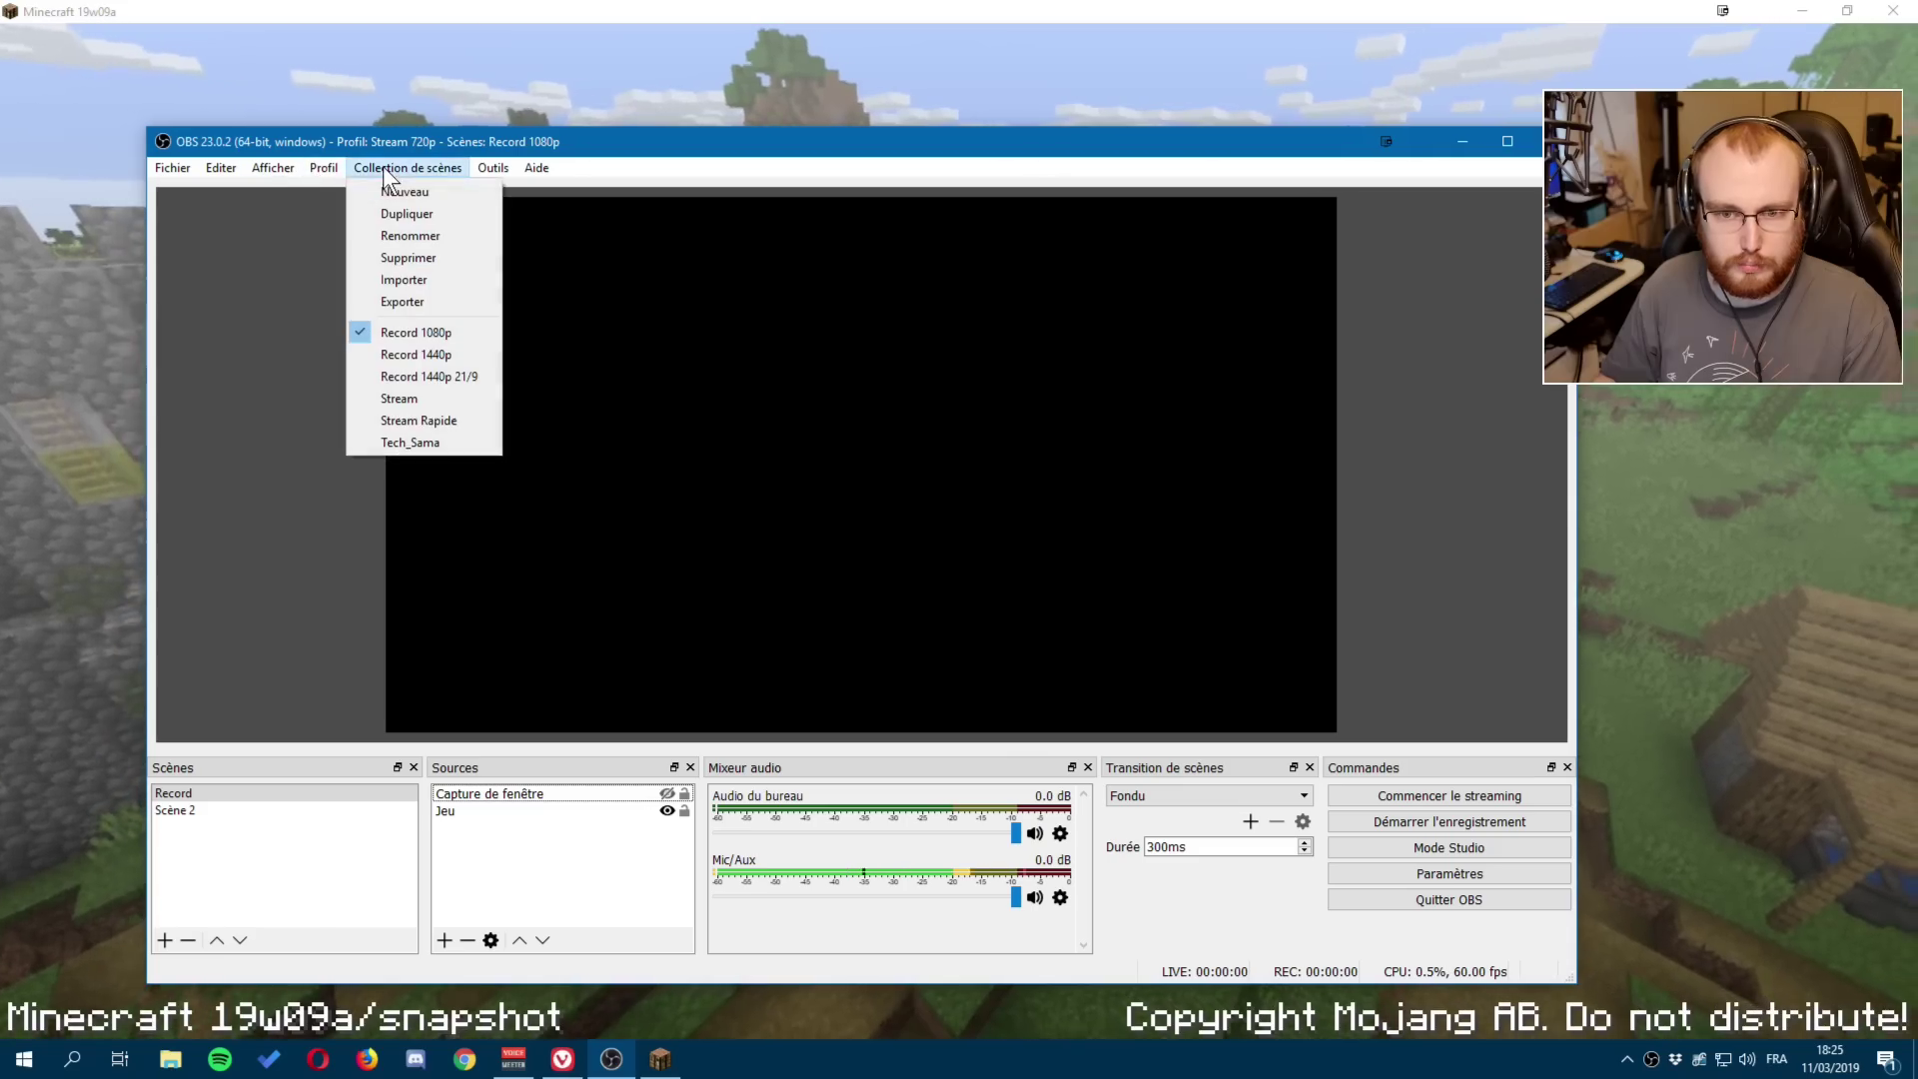
{"action": "left_click", "coordinate": [437, 191]}
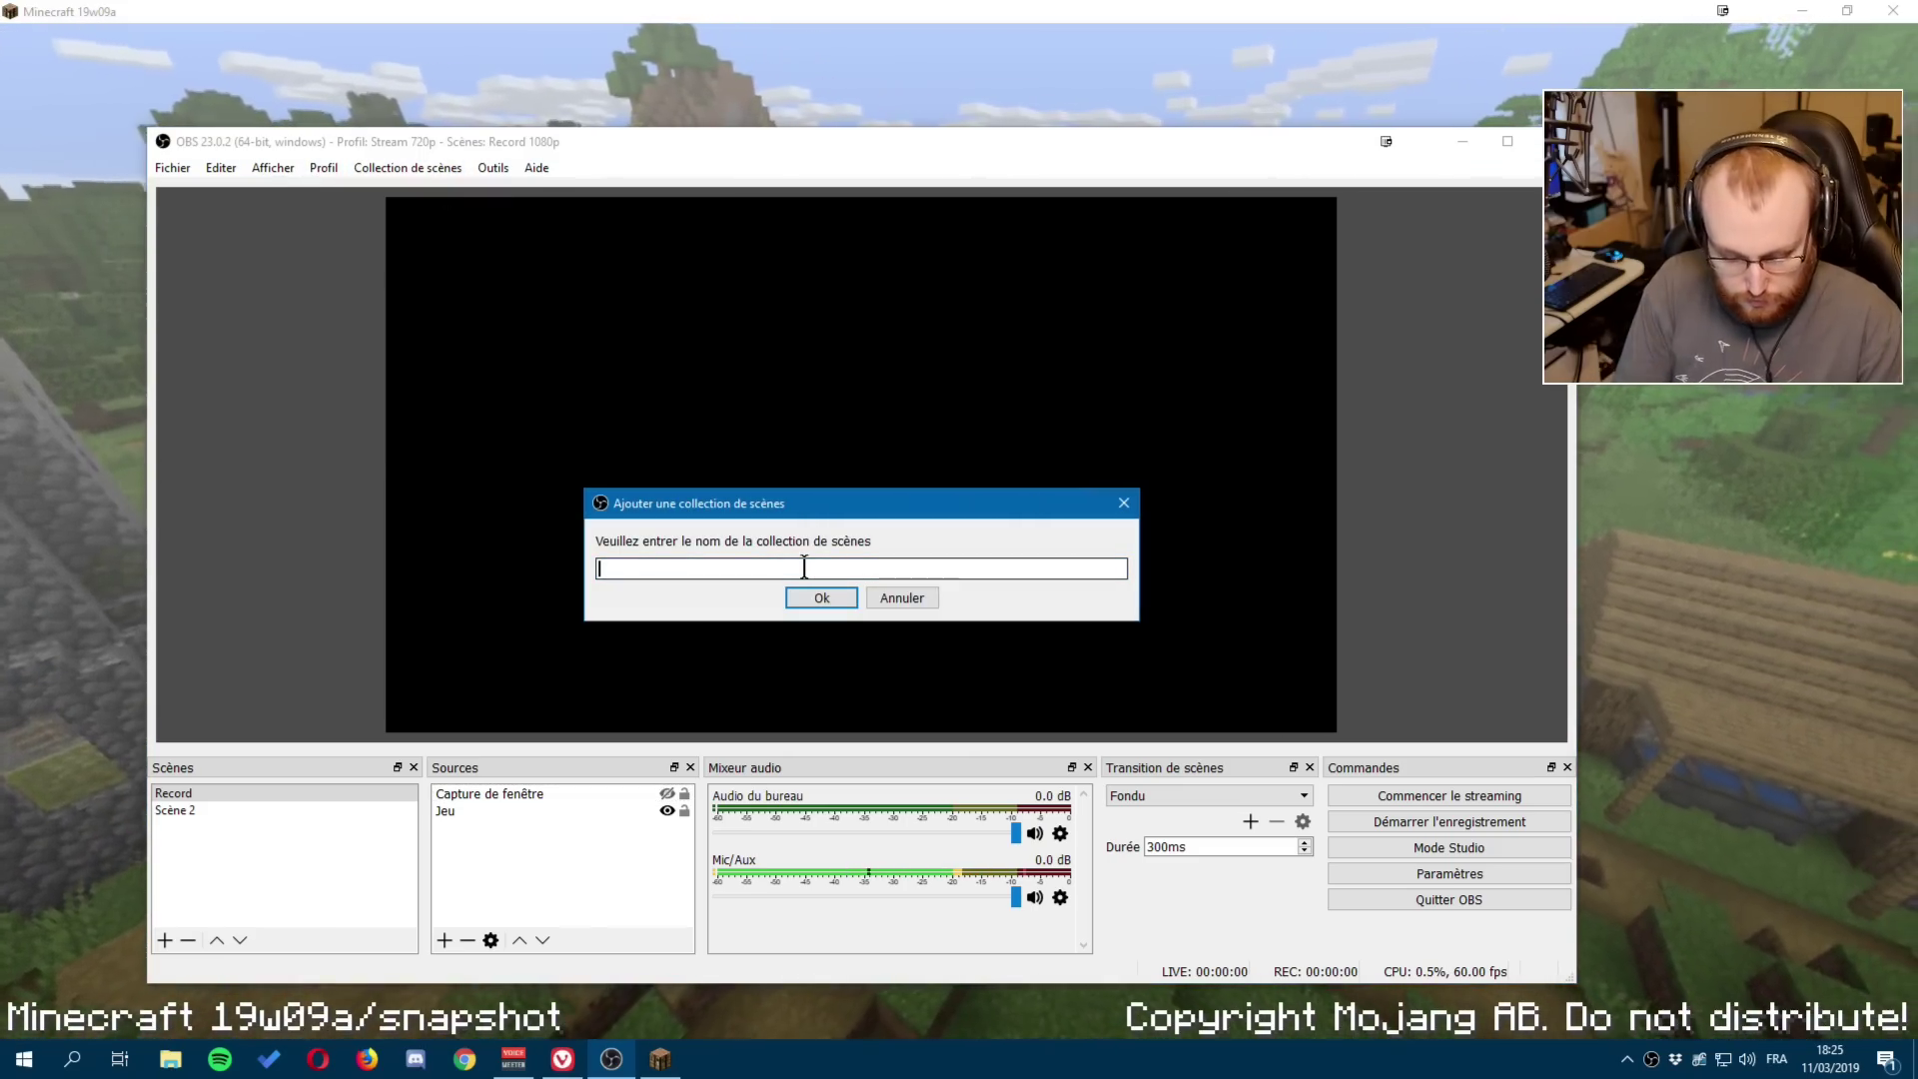
{"action": "type", "text": "stream "}
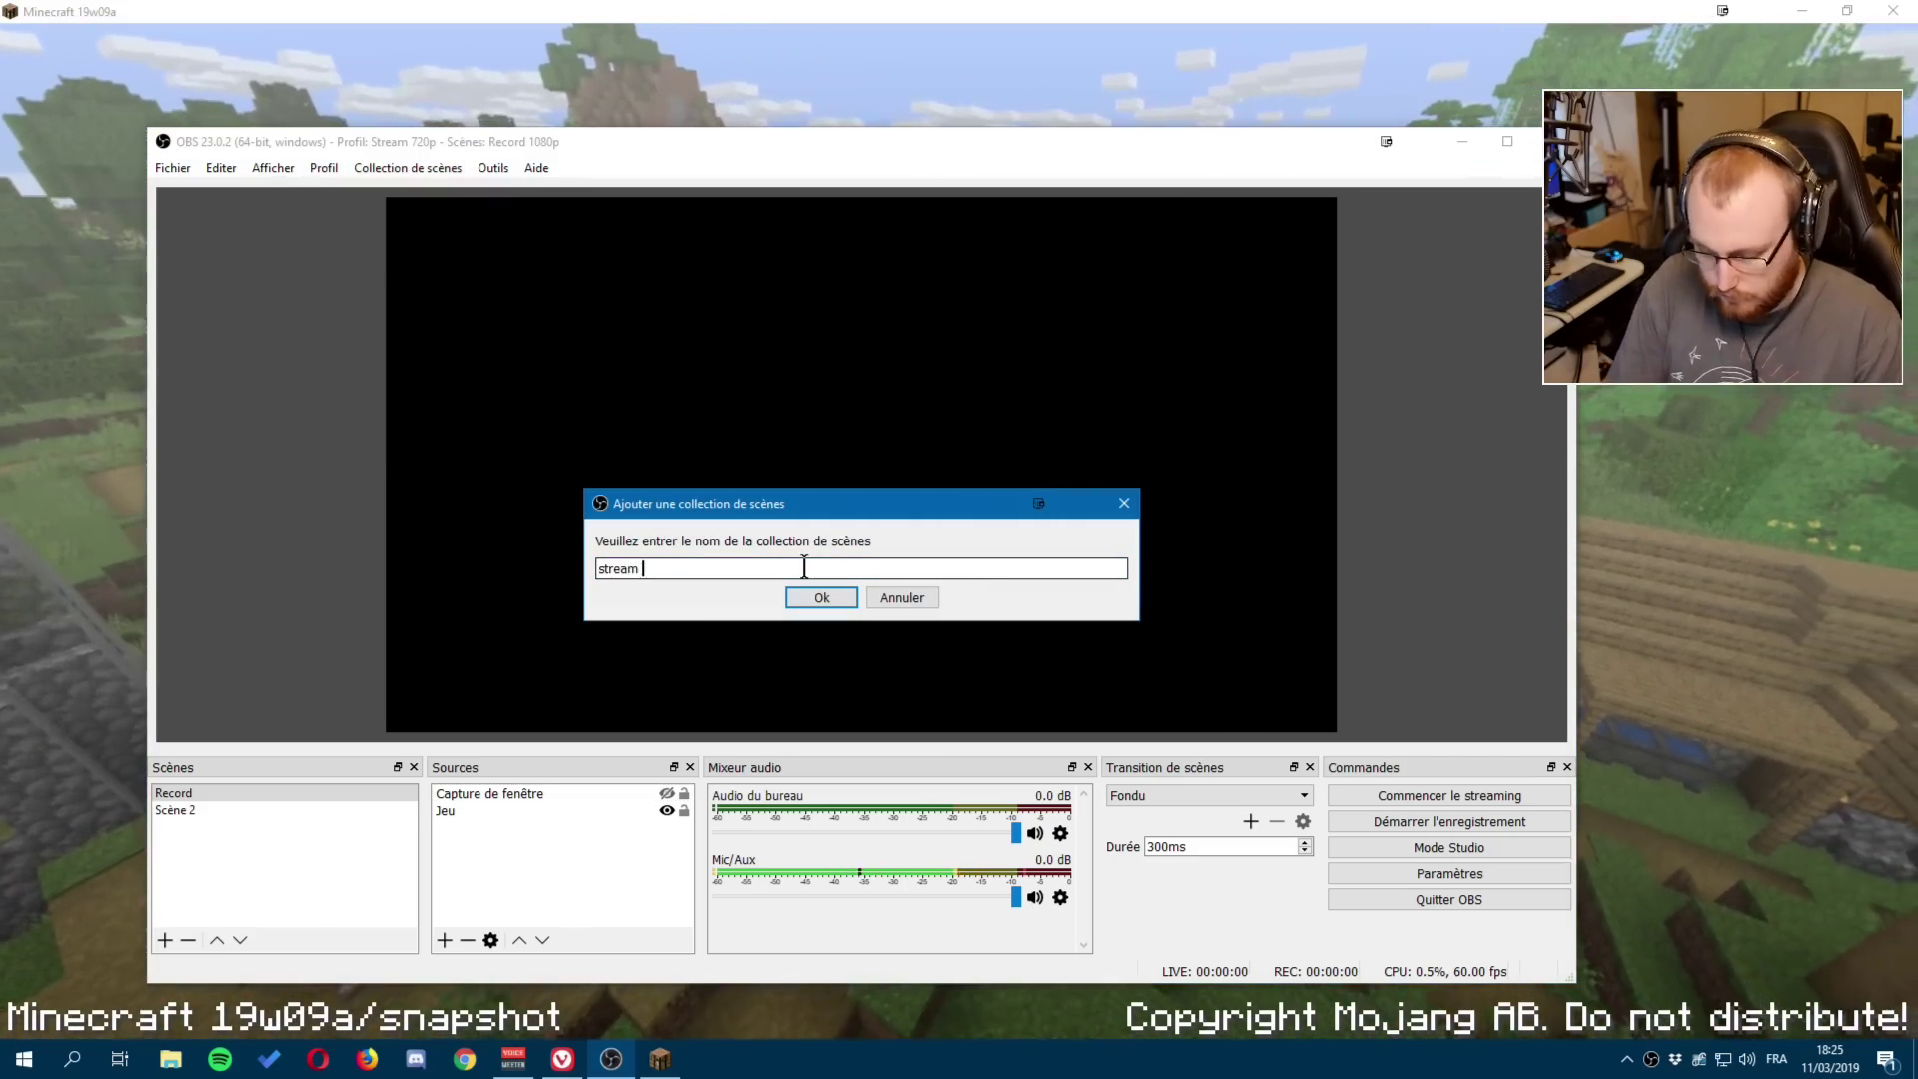
{"action": "type", "text": "720"}
{"action": "left_click", "coordinate": [815, 602]}
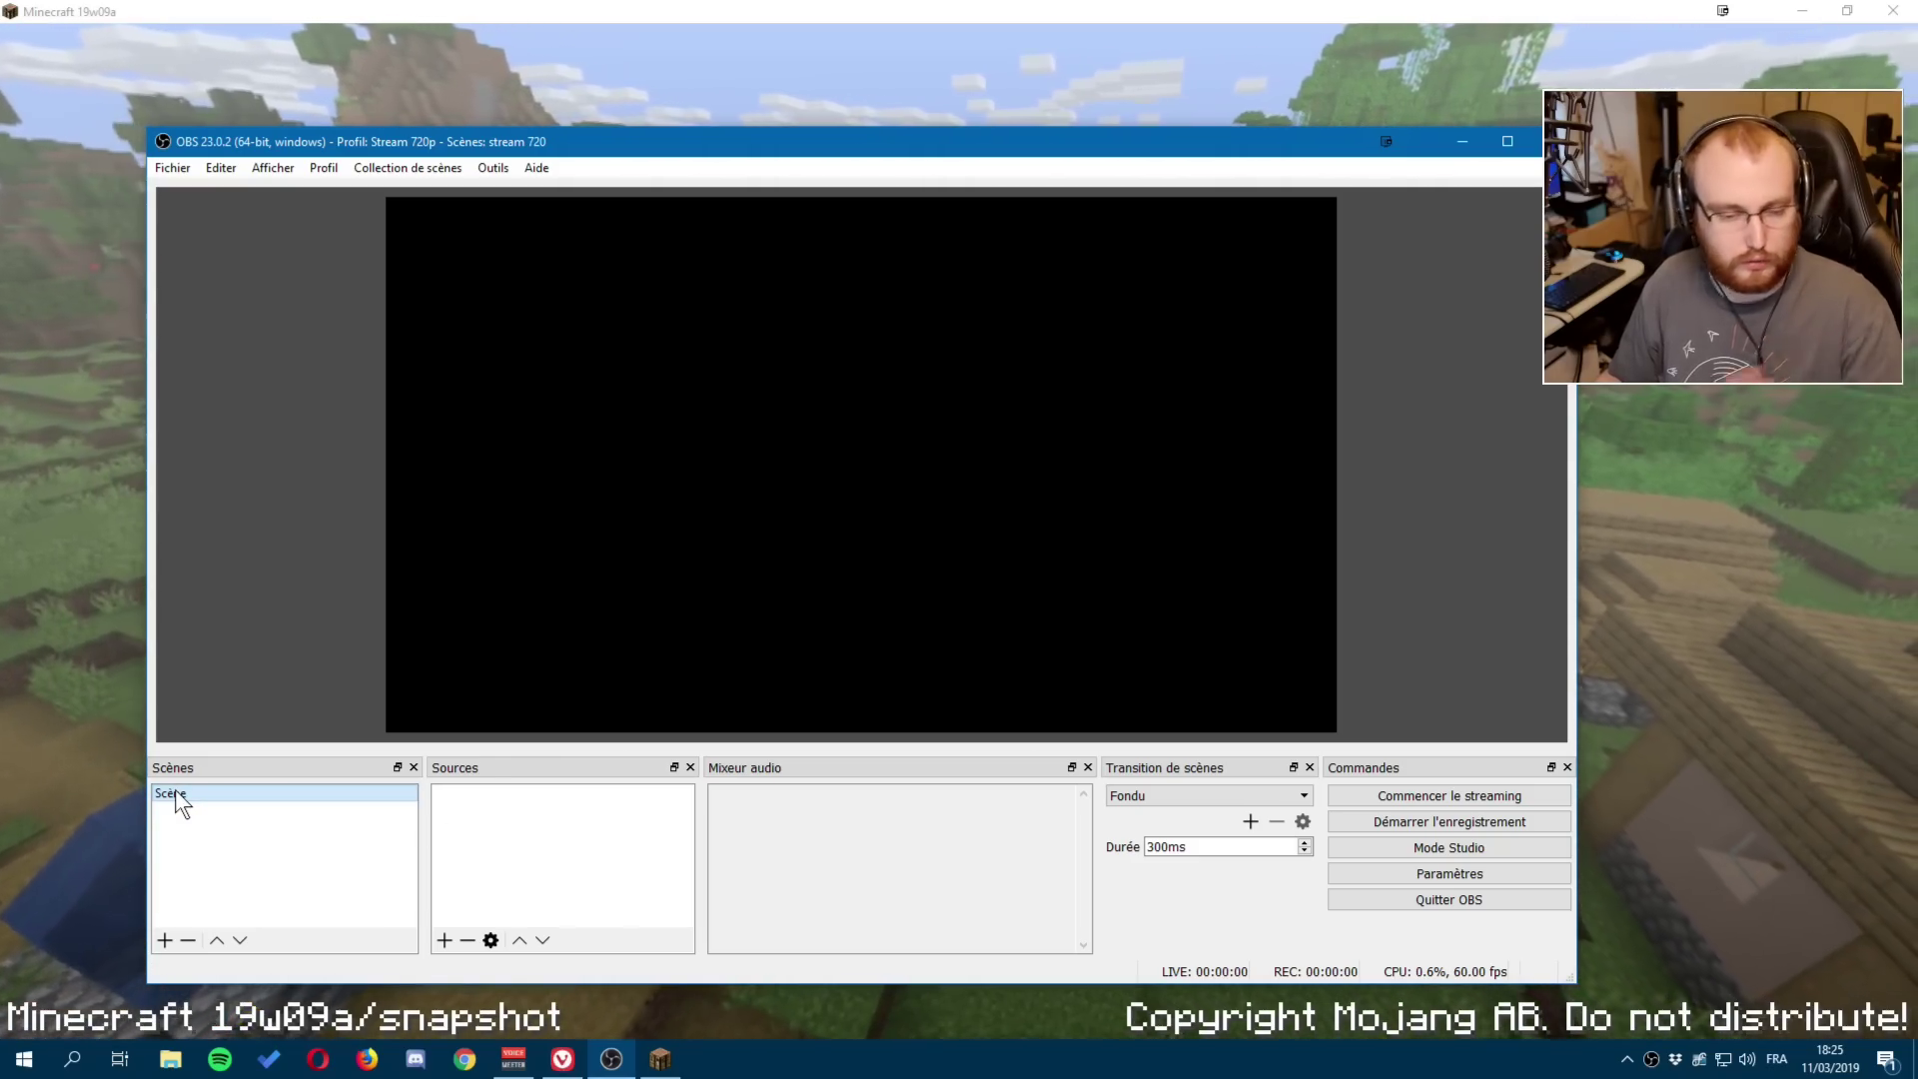
Rename the default scene of the new collection to "Minecraft".
{"action": "left_click", "coordinate": [537, 839]}
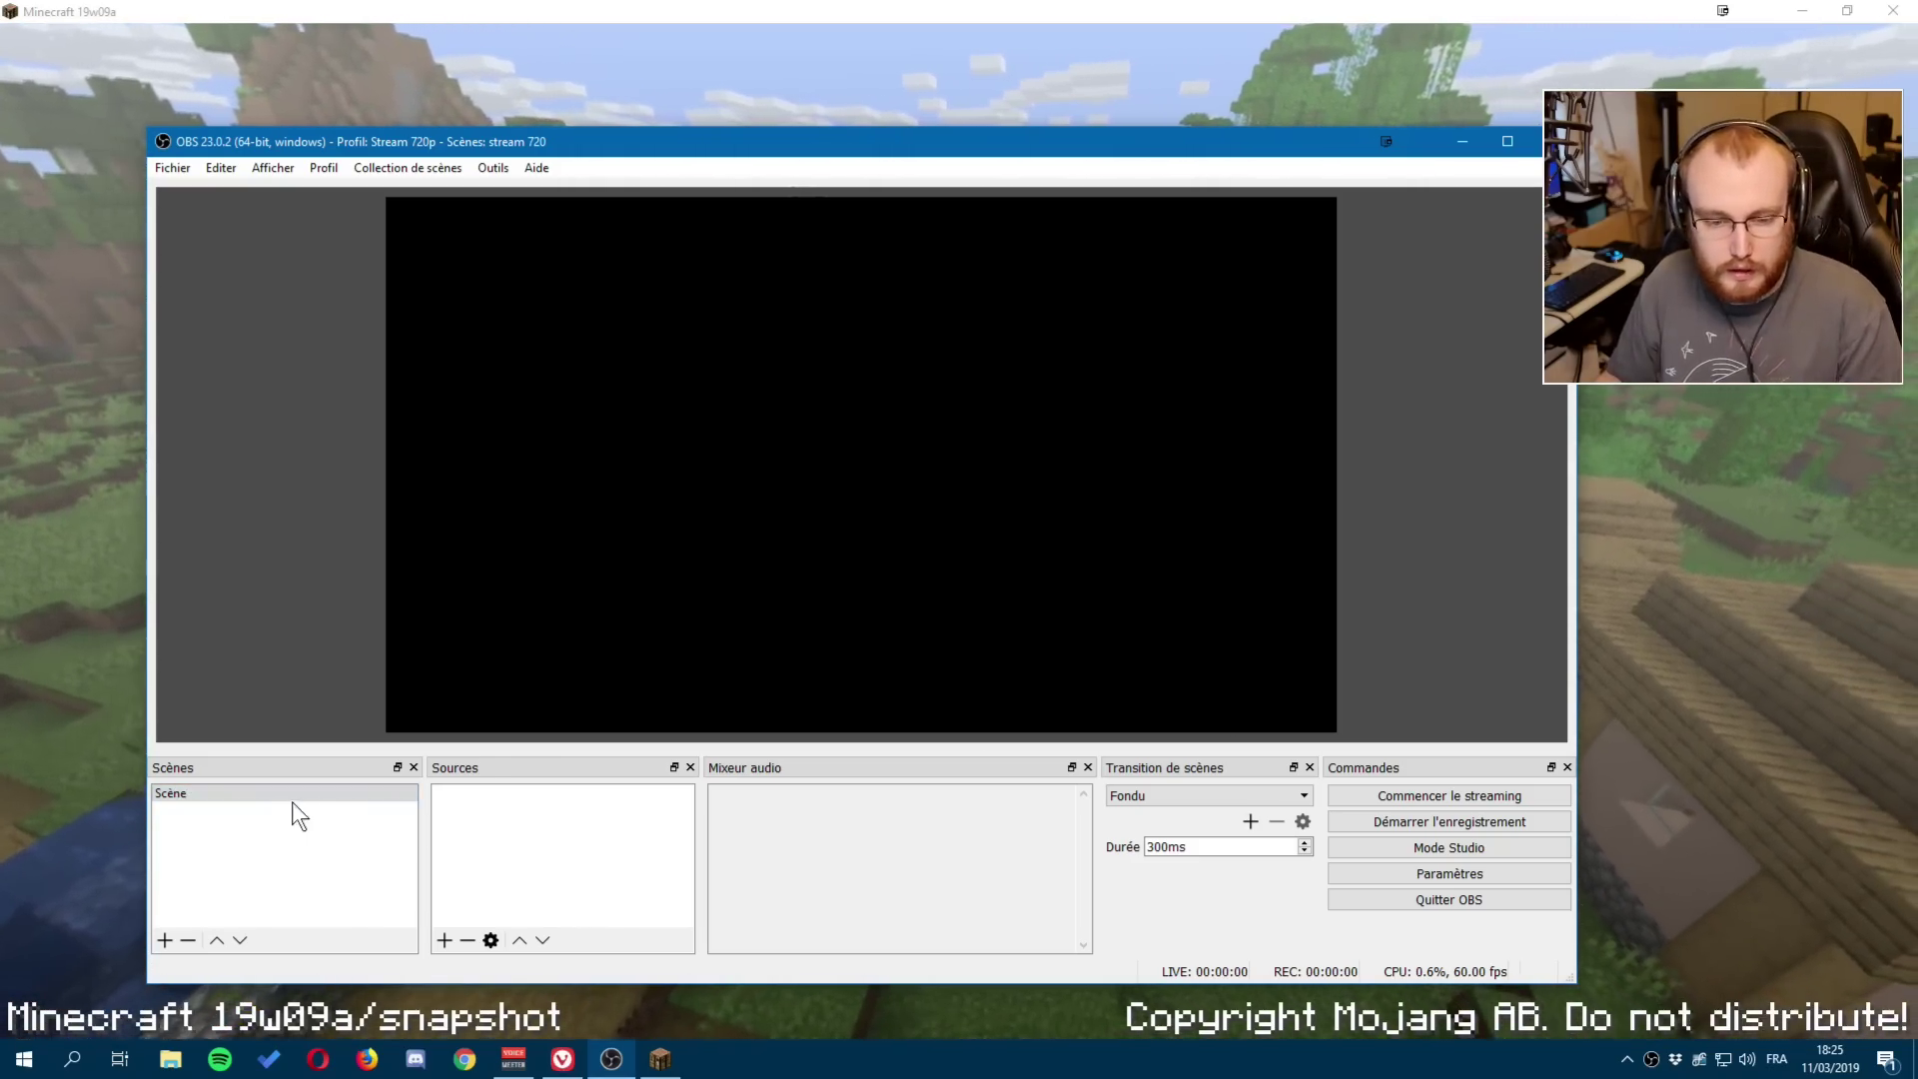
{"action": "left_click", "coordinate": [200, 790]}
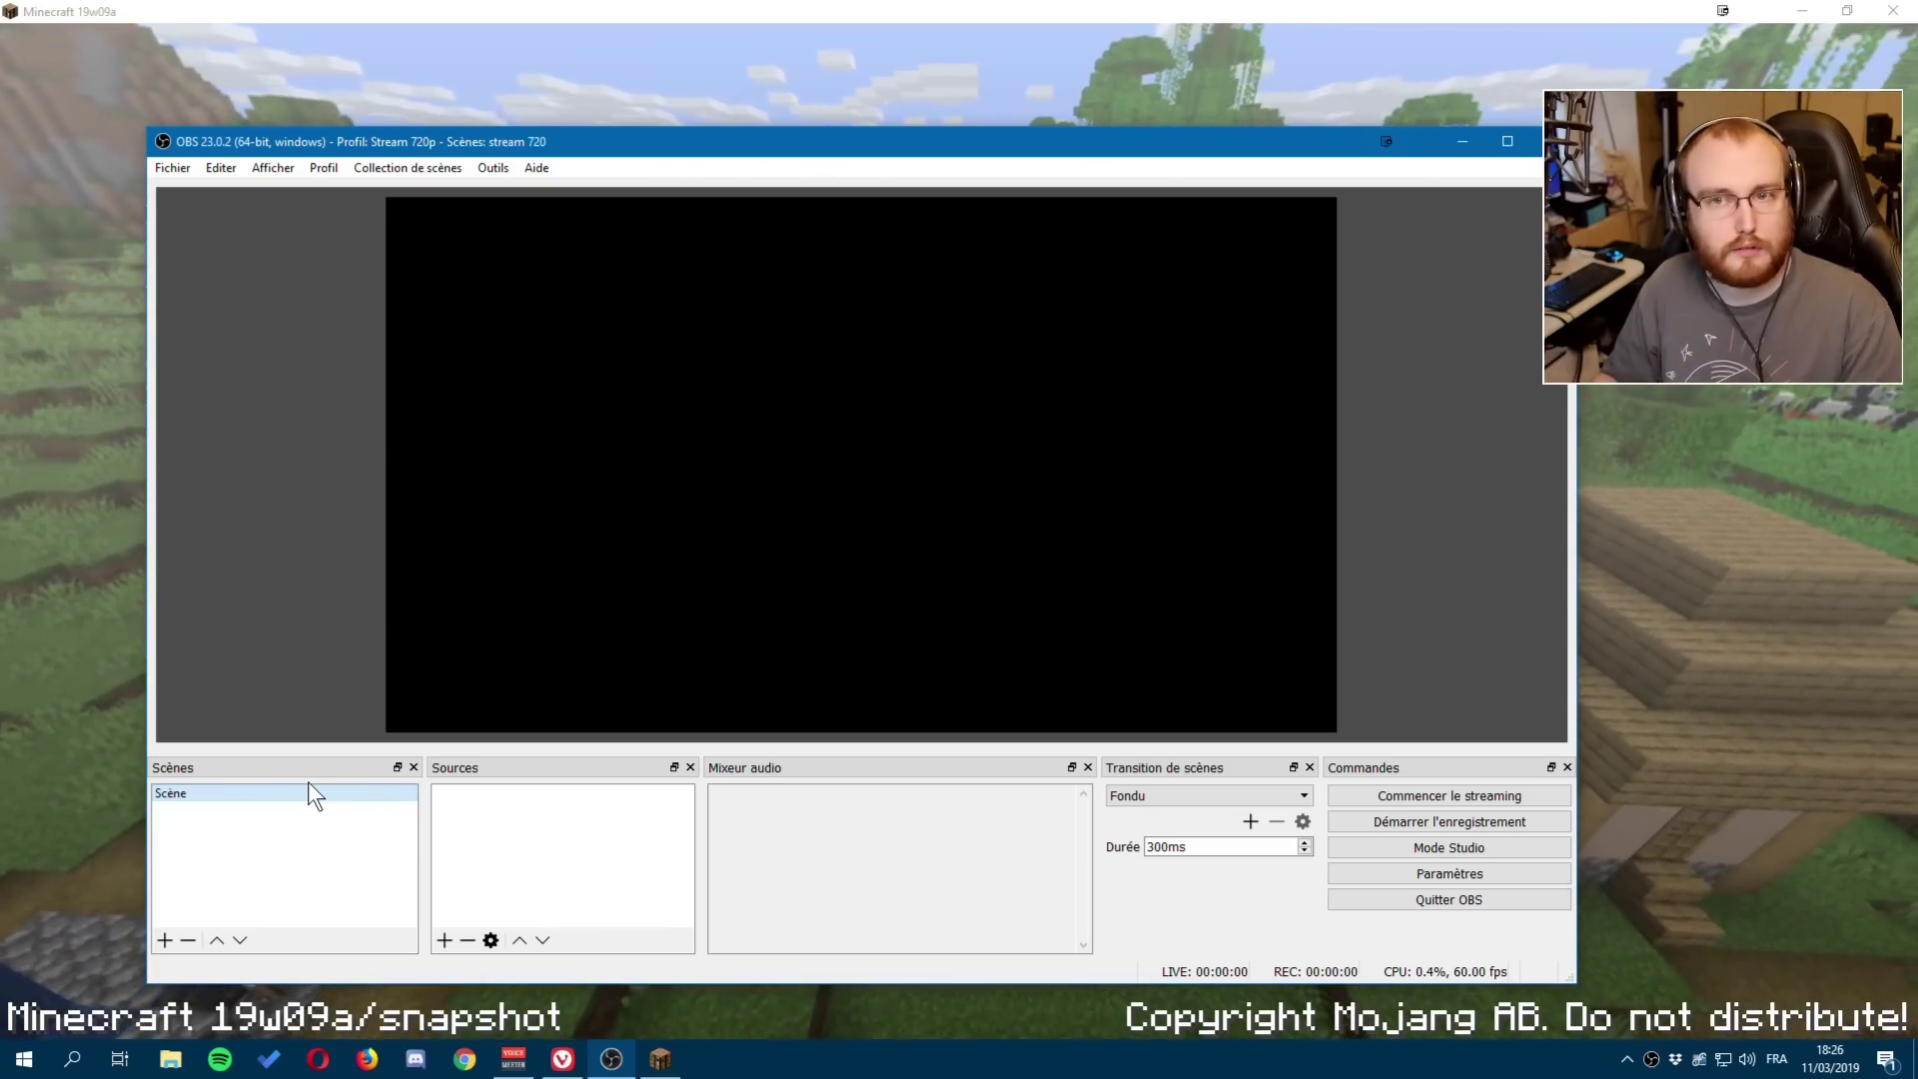
{"action": "right_click", "coordinate": [223, 790]}
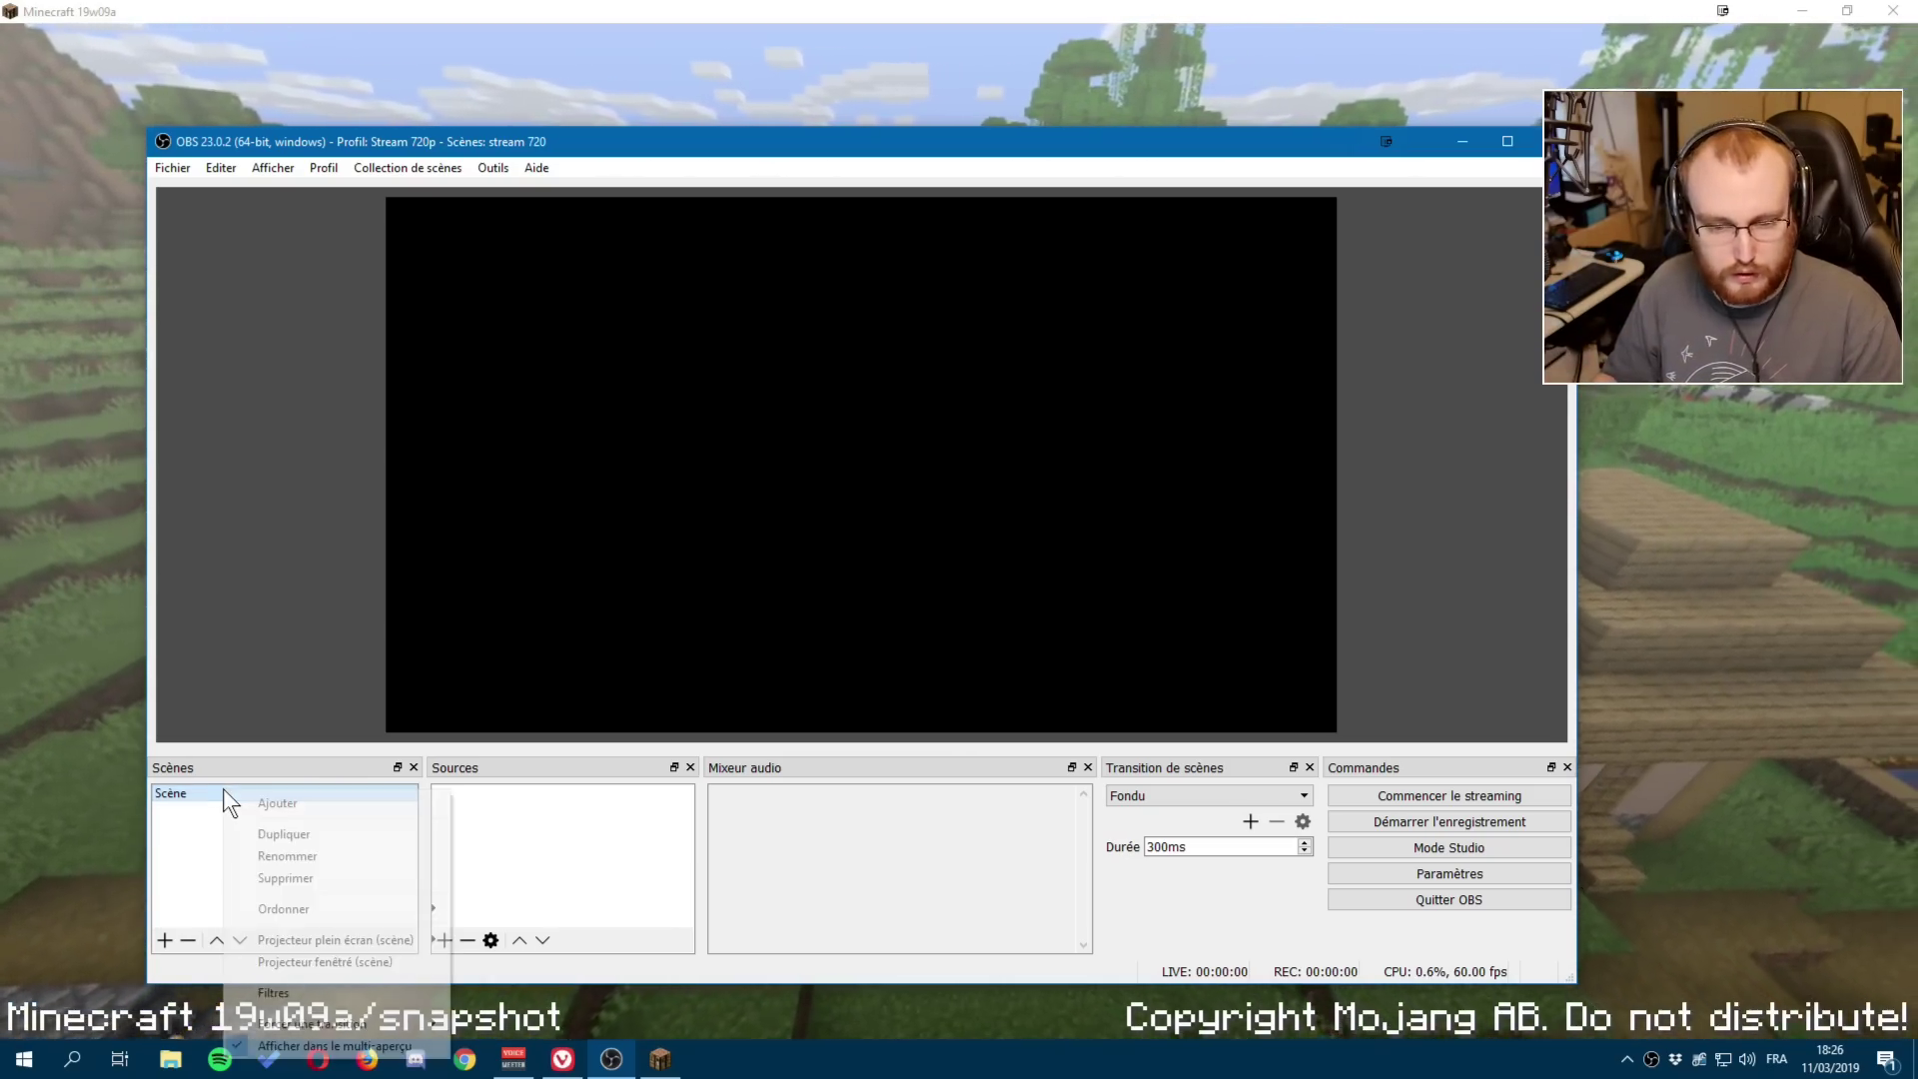
{"action": "left_click", "coordinate": [318, 855]}
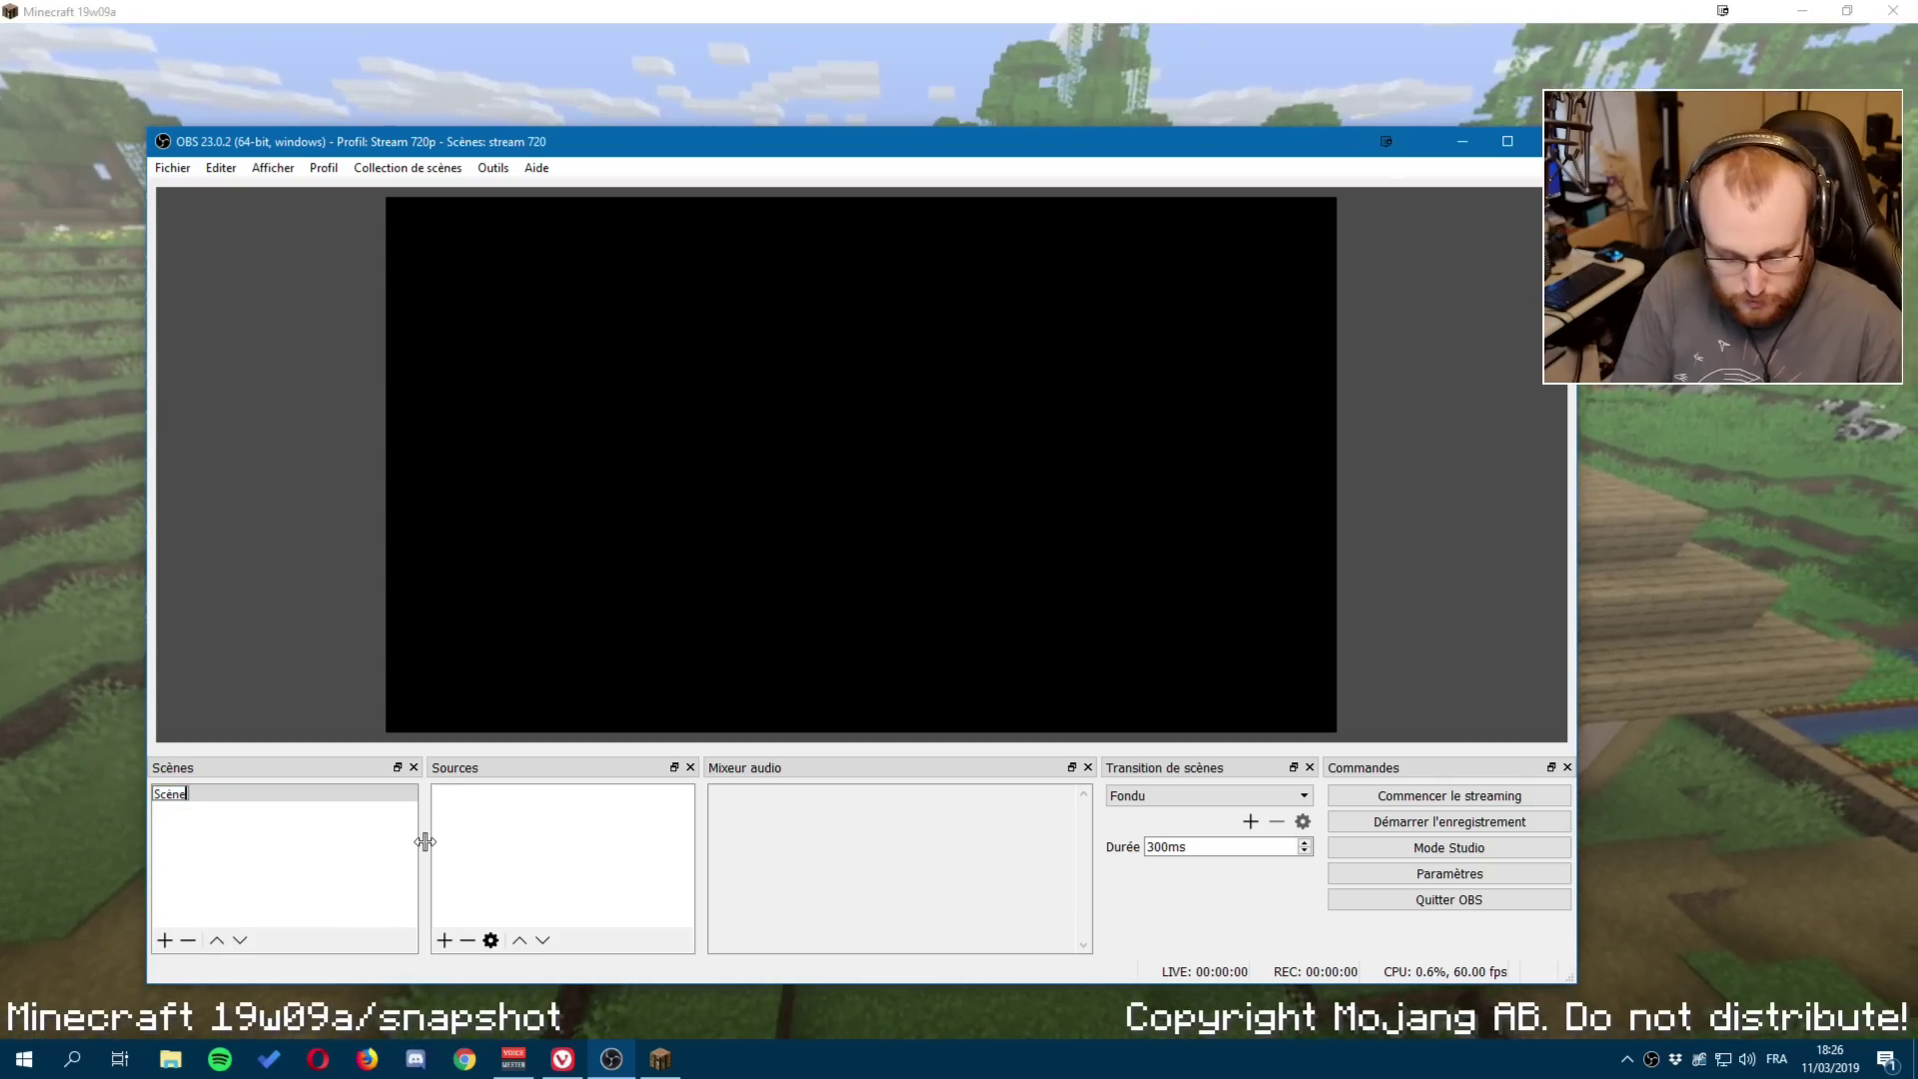
{"action": "type", "text": "Scène"}
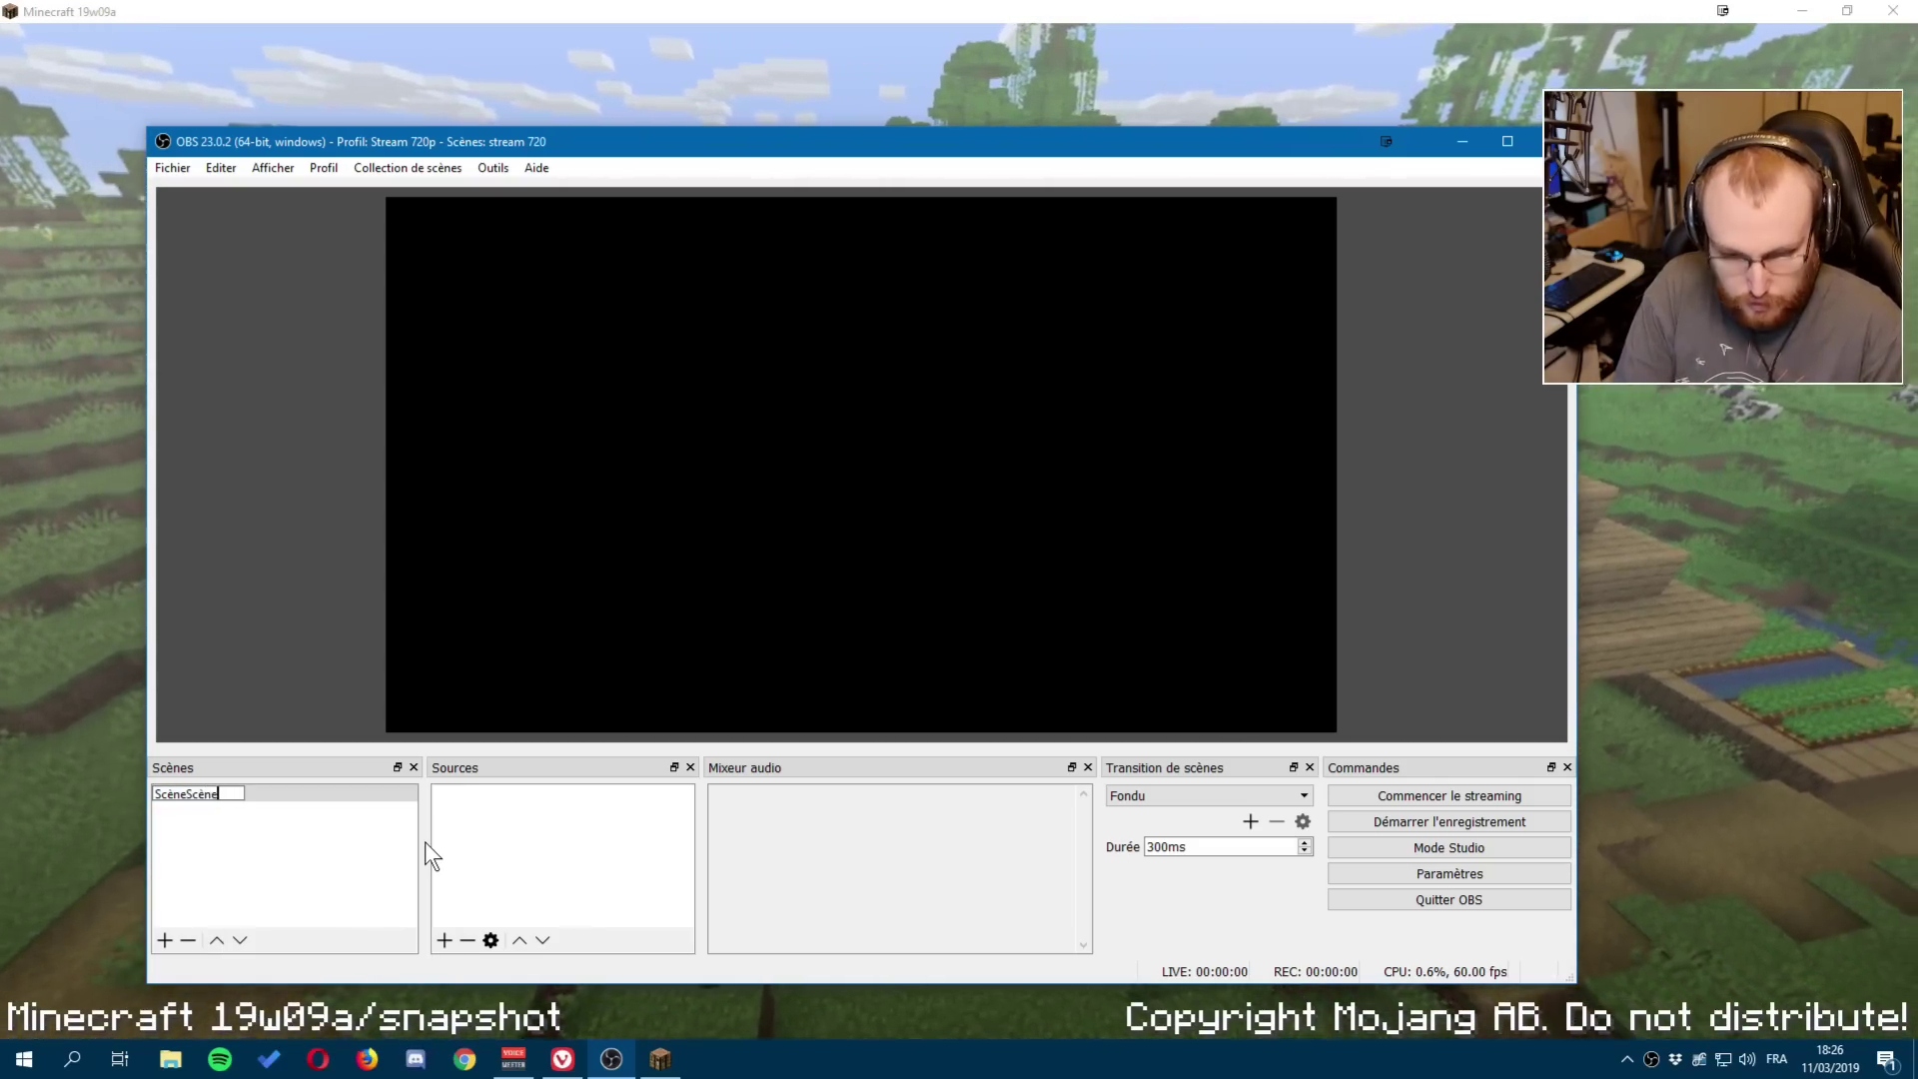
{"action": "key", "text": "BackSpace"}
{"action": "key", "text": "BackSpace"}
{"action": "key", "text": "BackSpace"}
{"action": "key", "text": "BackSpace"}
{"action": "key", "text": "BackSpace"}
{"action": "key", "text": "BackSpace"}
{"action": "key", "text": "BackSpace"}
{"action": "key", "text": "BackSpace"}
{"action": "key", "text": "BackSpace"}
{"action": "key", "text": "BackSpace"}
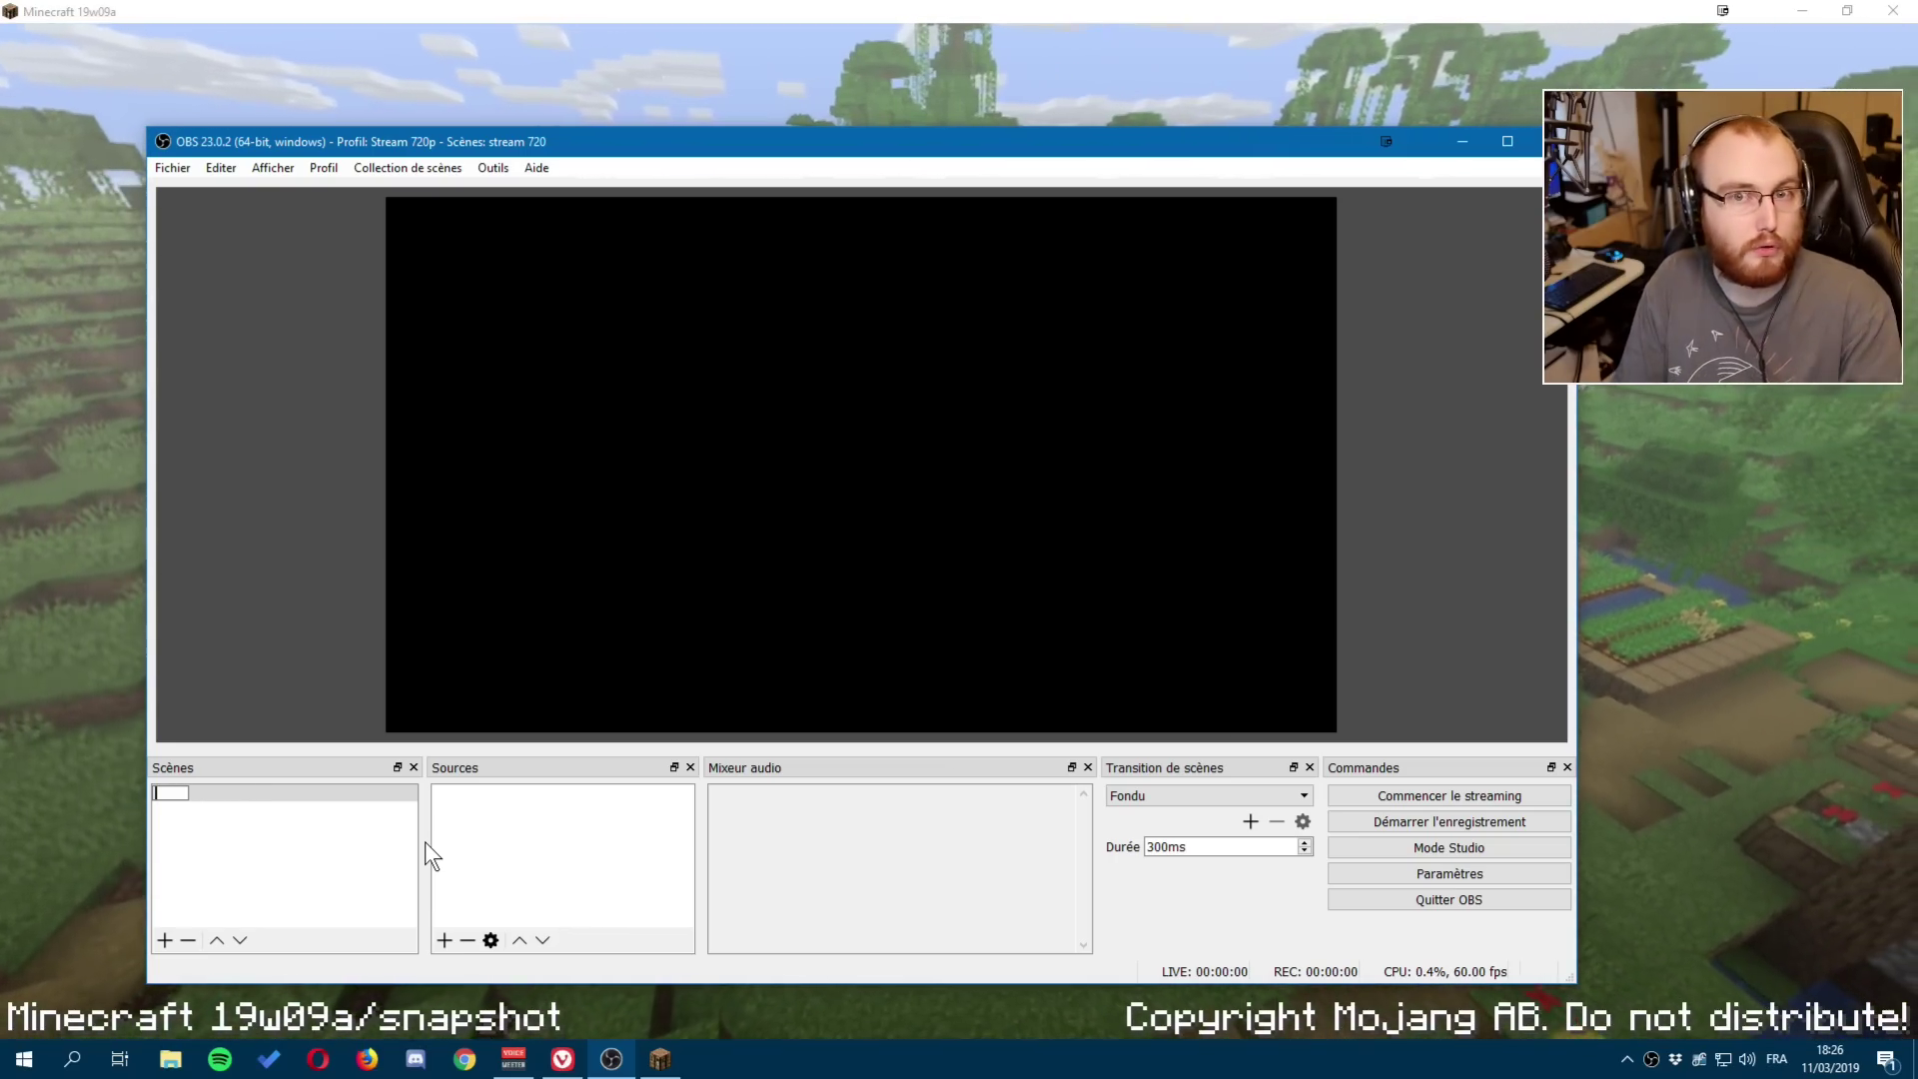
{"action": "type", "text": "Mi"}
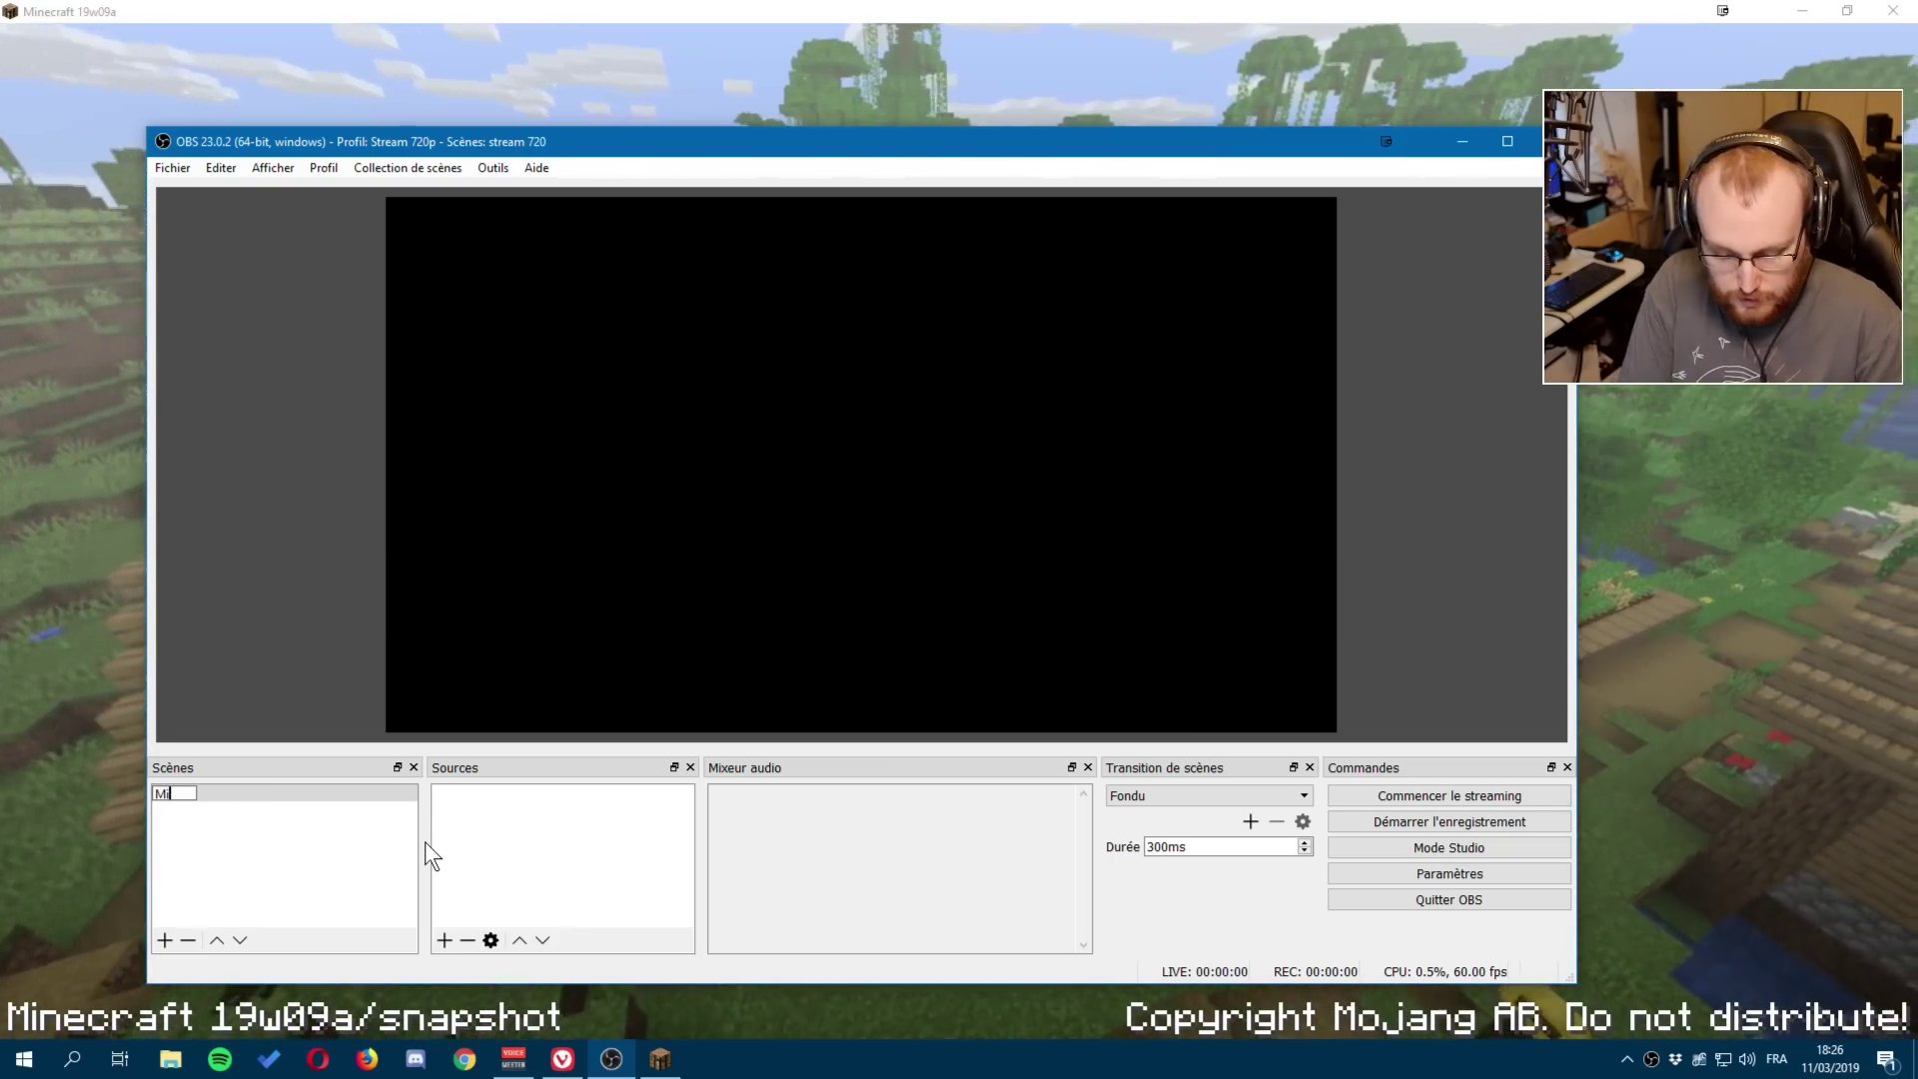
{"action": "type", "text": "necraft"}
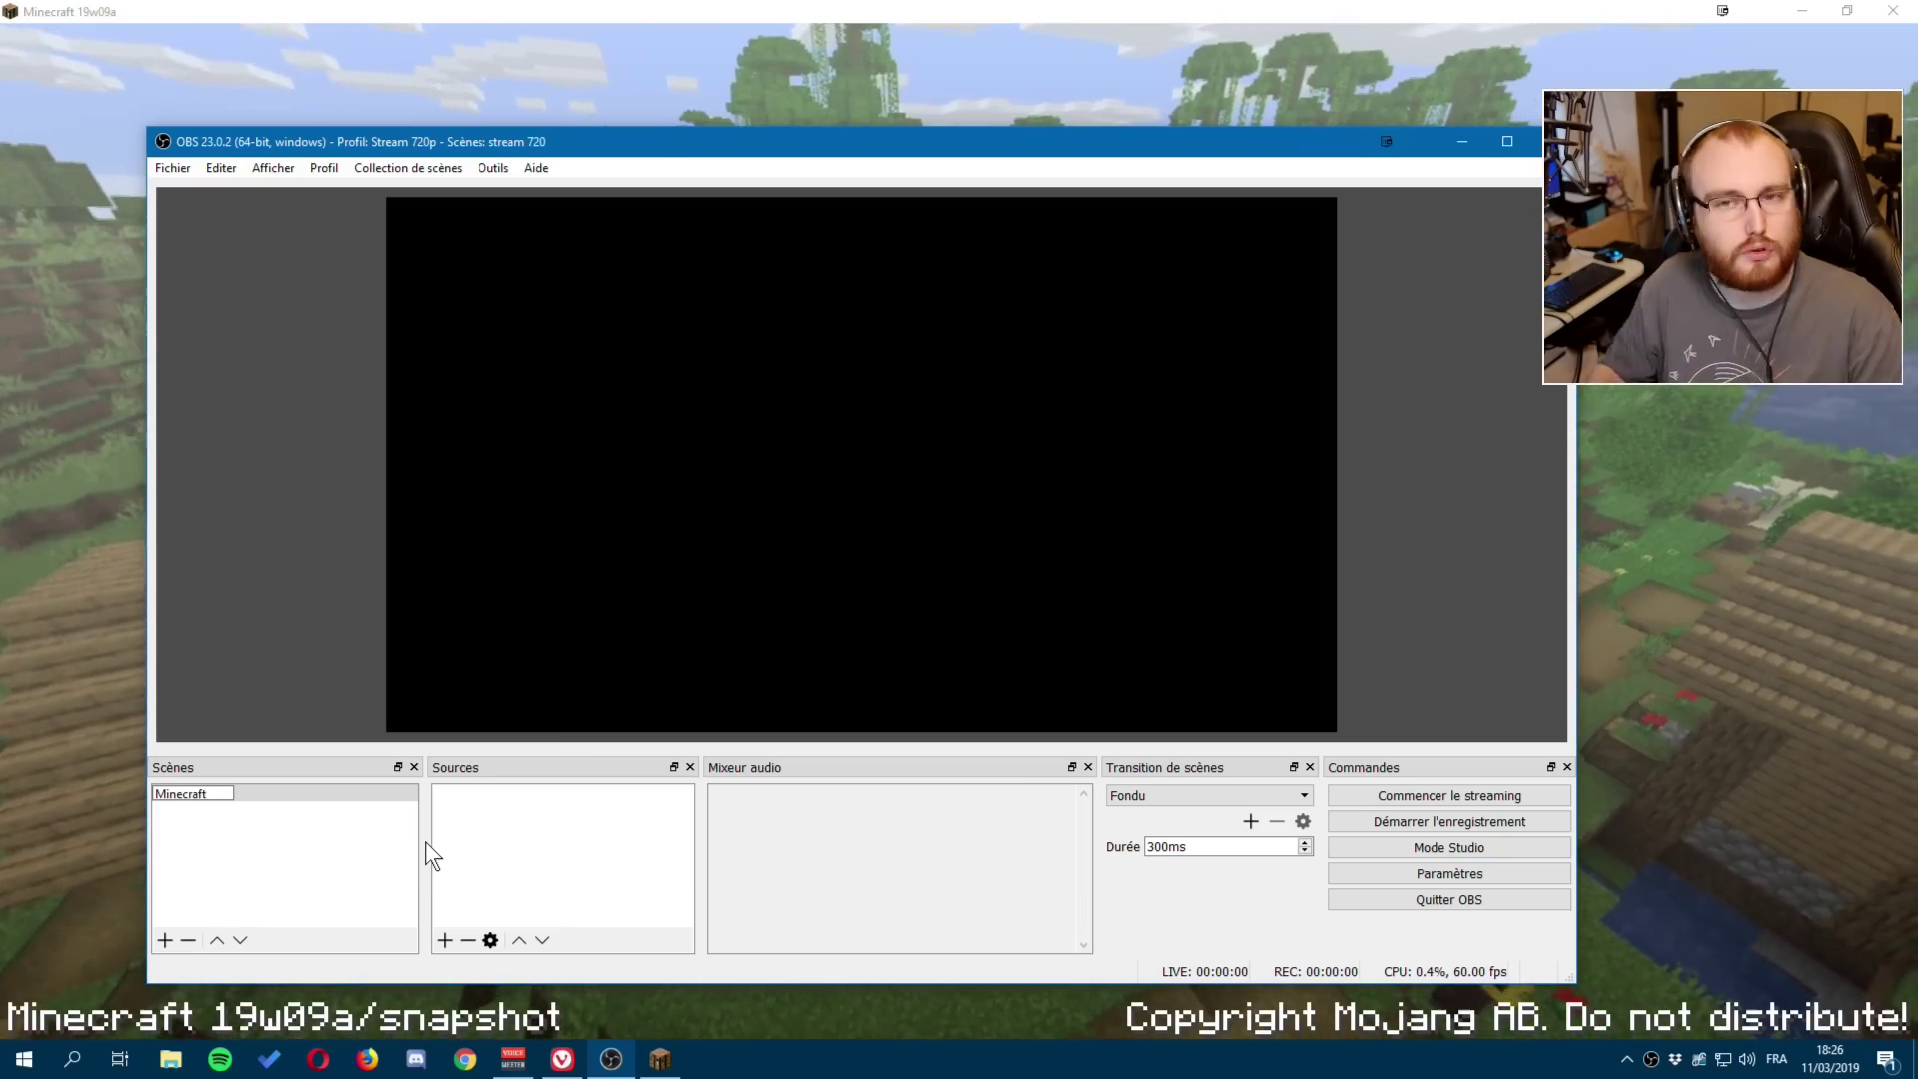
{"action": "key", "text": "Return"}
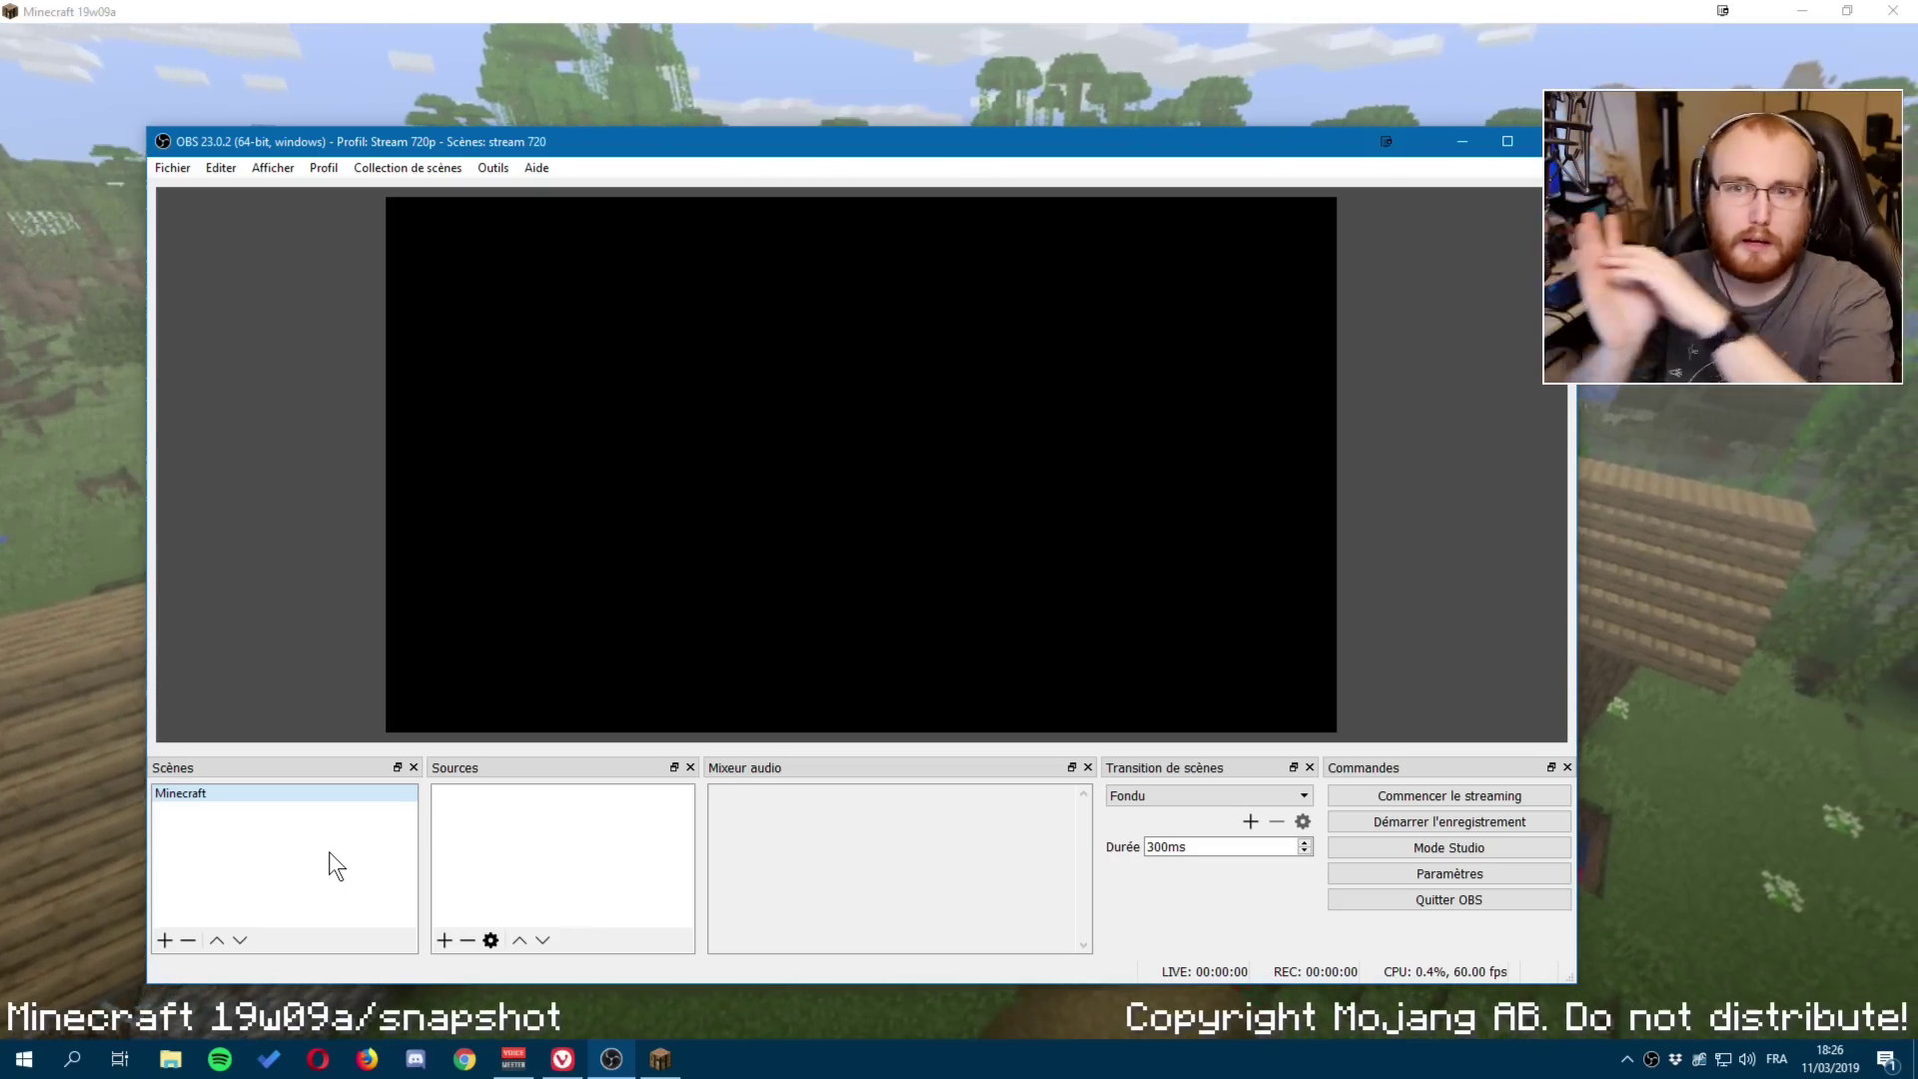
Add a window capture source with the default name, capturing the window "[javaw.exe]: Minecraft 19w09a".
{"action": "left_click", "coordinate": [493, 815]}
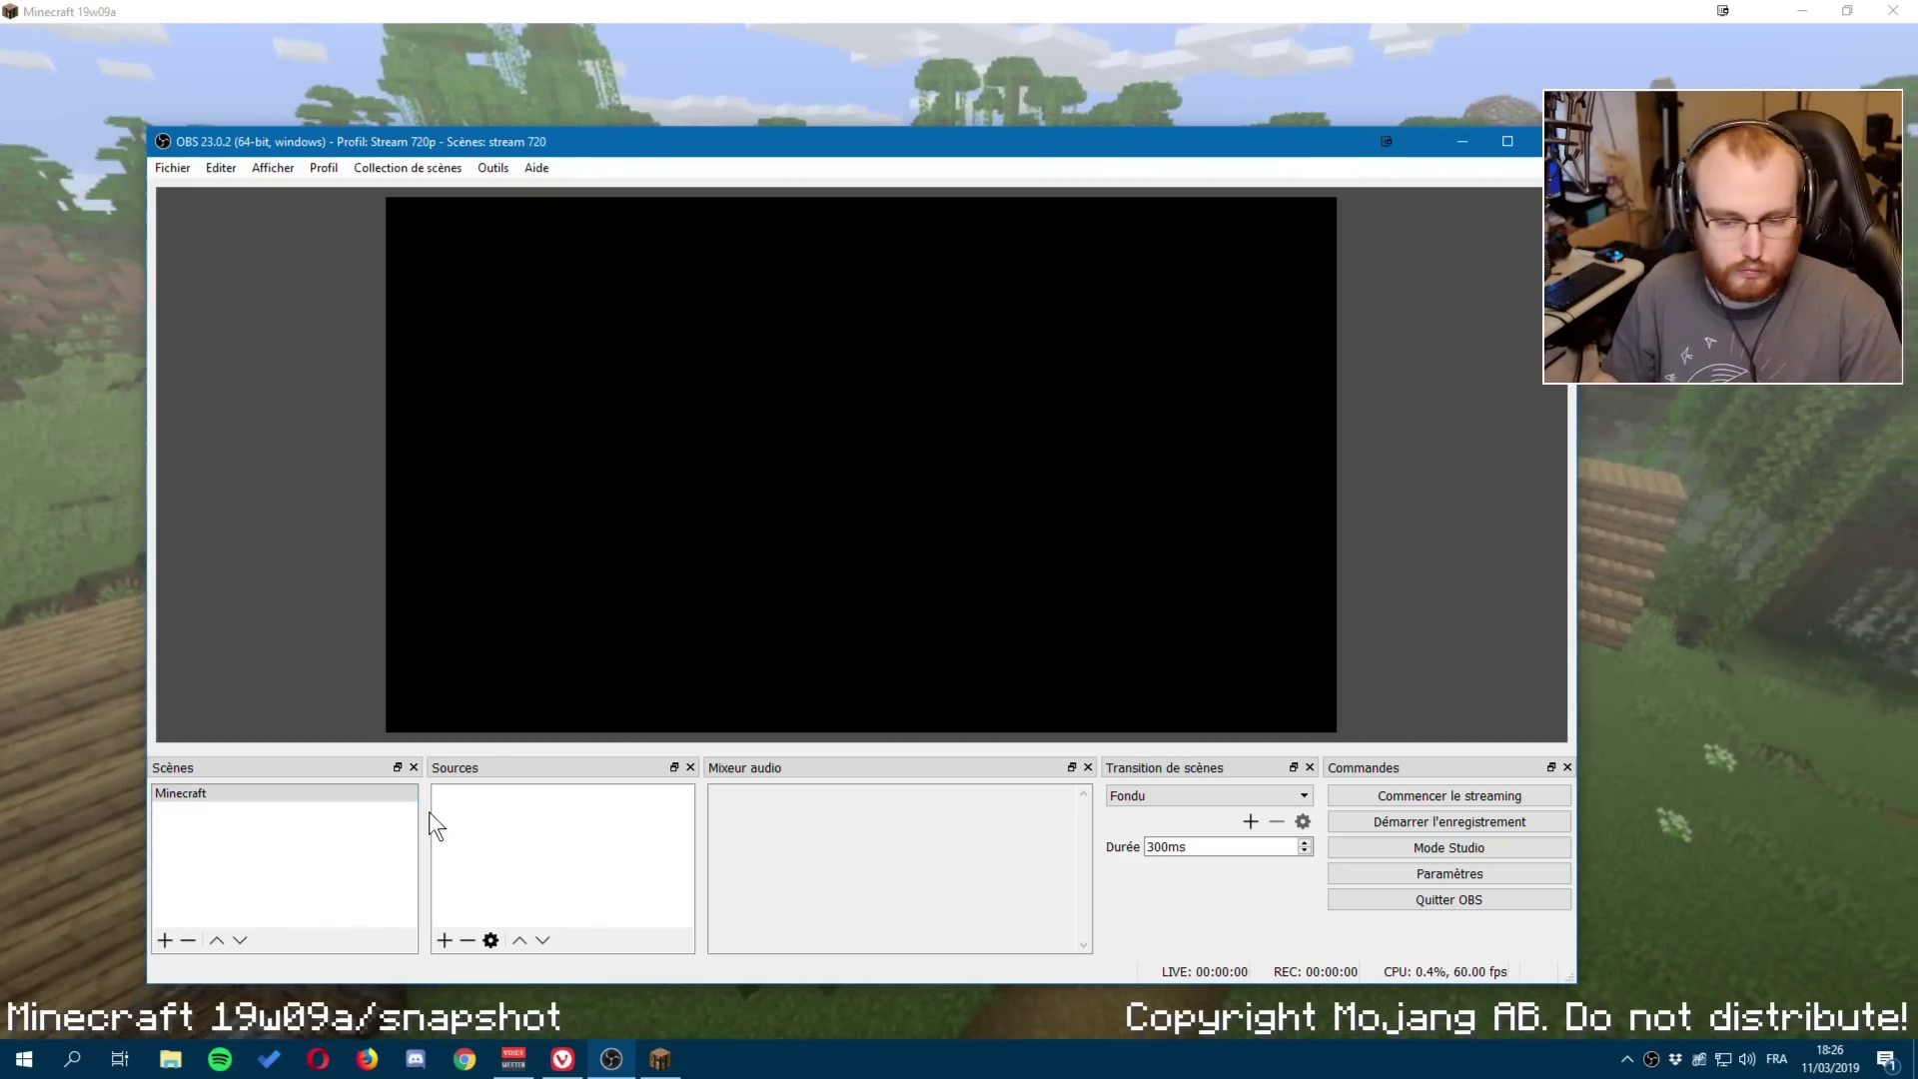
{"action": "right_click", "coordinate": [519, 825]}
{"action": "mouse_move", "coordinate": [605, 841]}
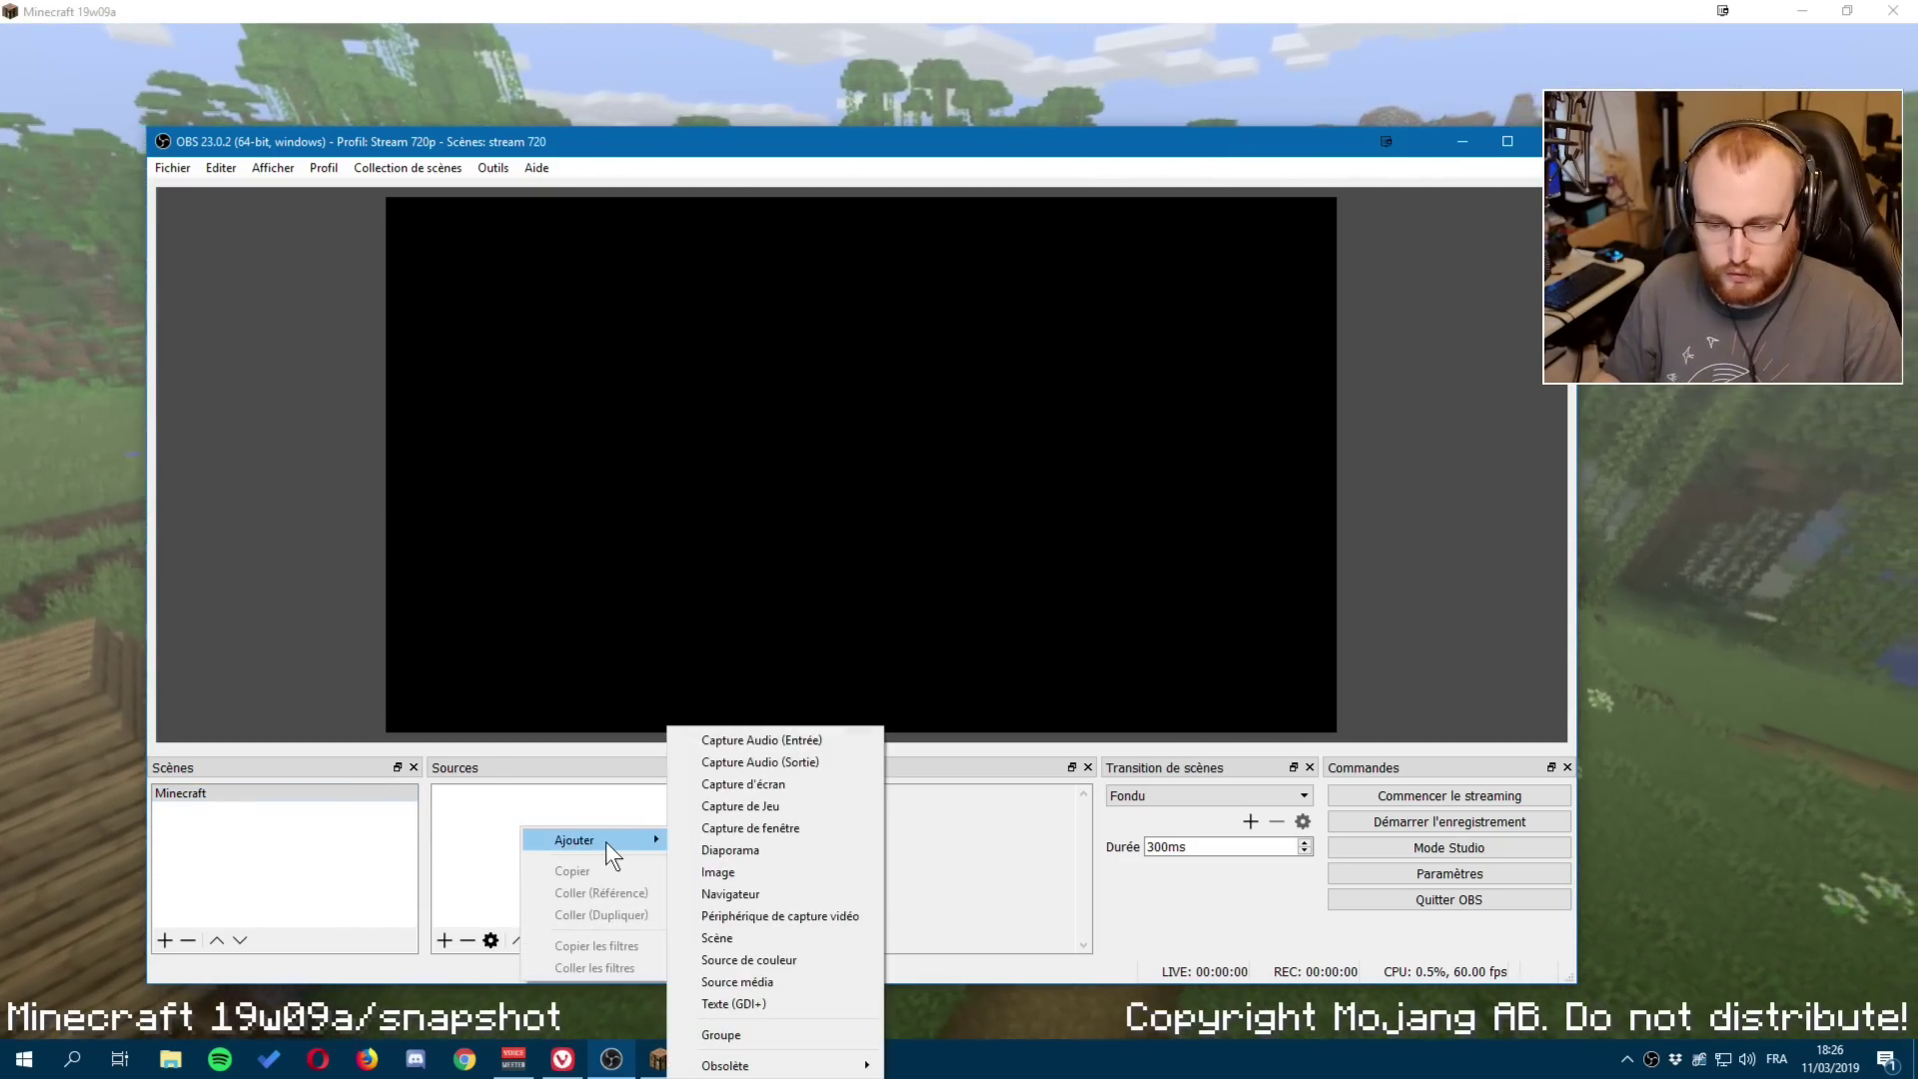
{"action": "right_click", "coordinate": [508, 804]}
{"action": "mouse_move", "coordinate": [546, 820]}
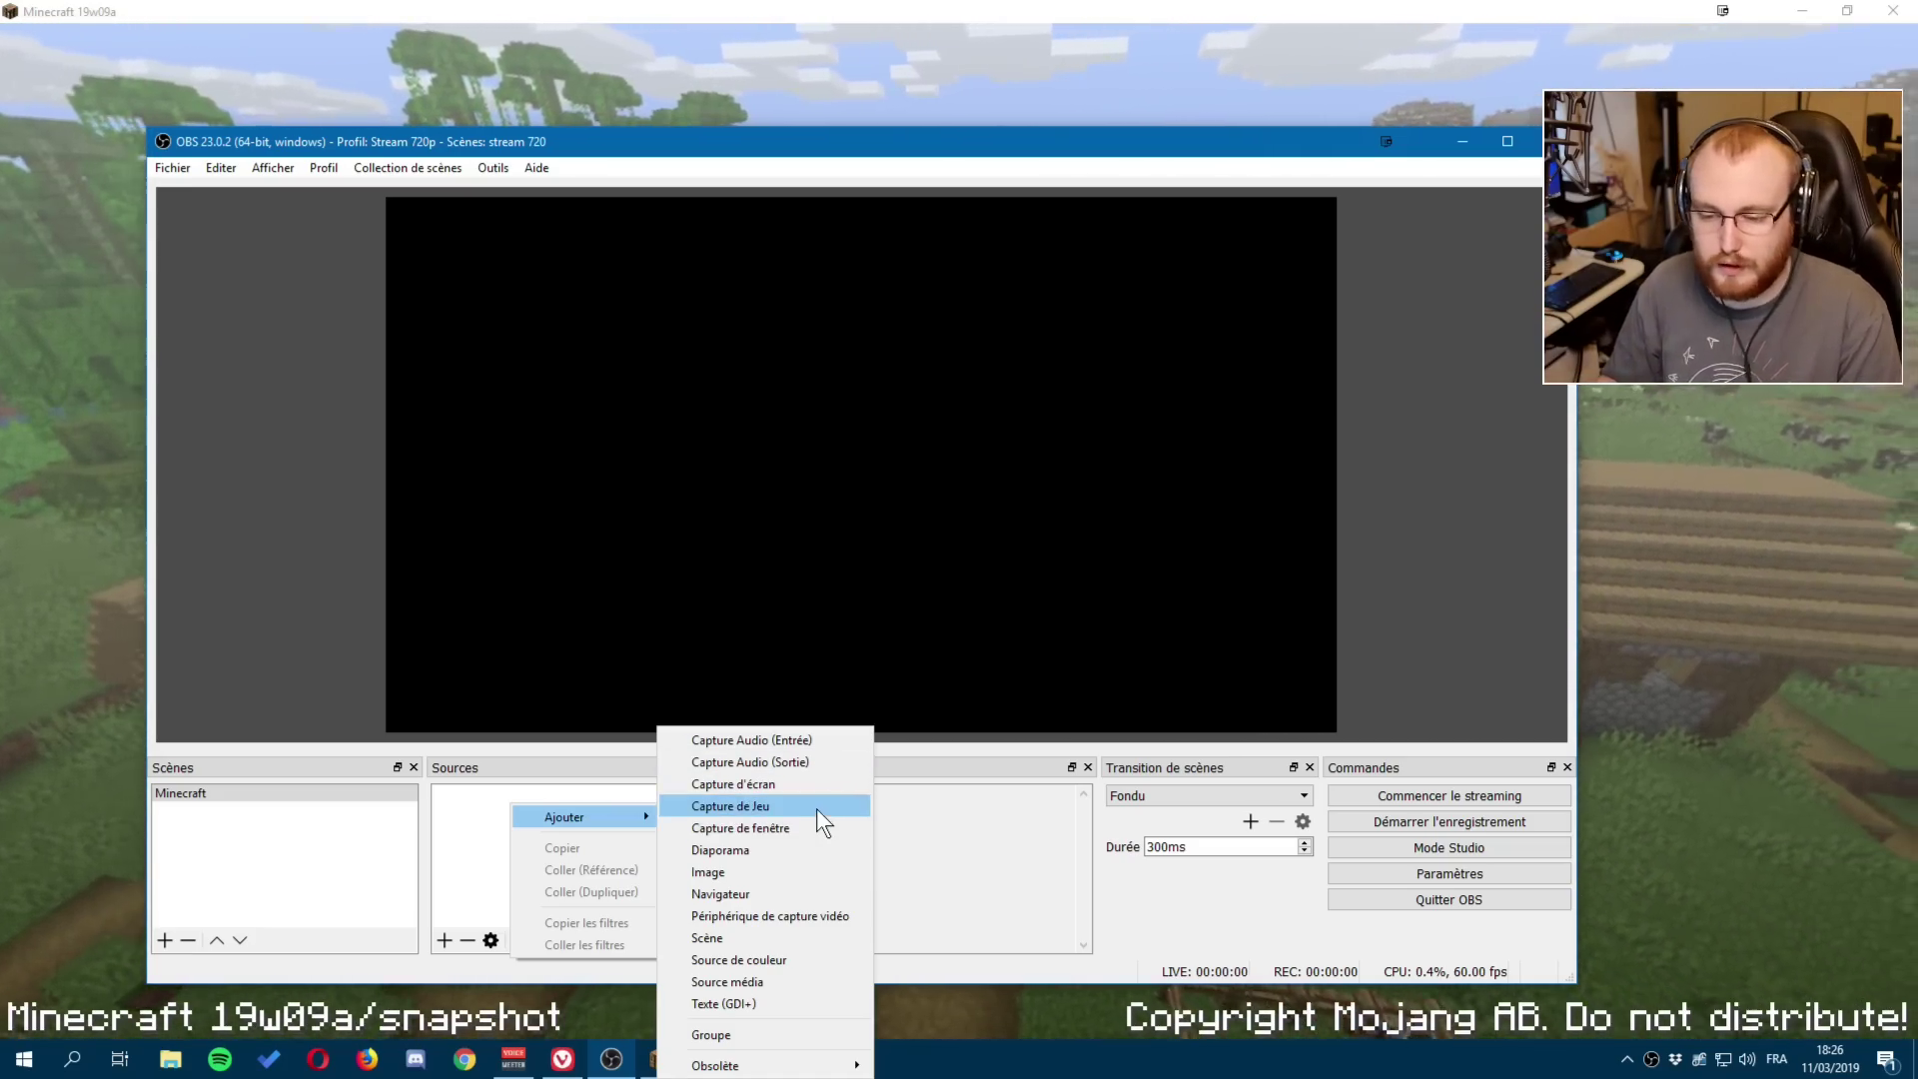
{"action": "left_click", "coordinate": [759, 825]}
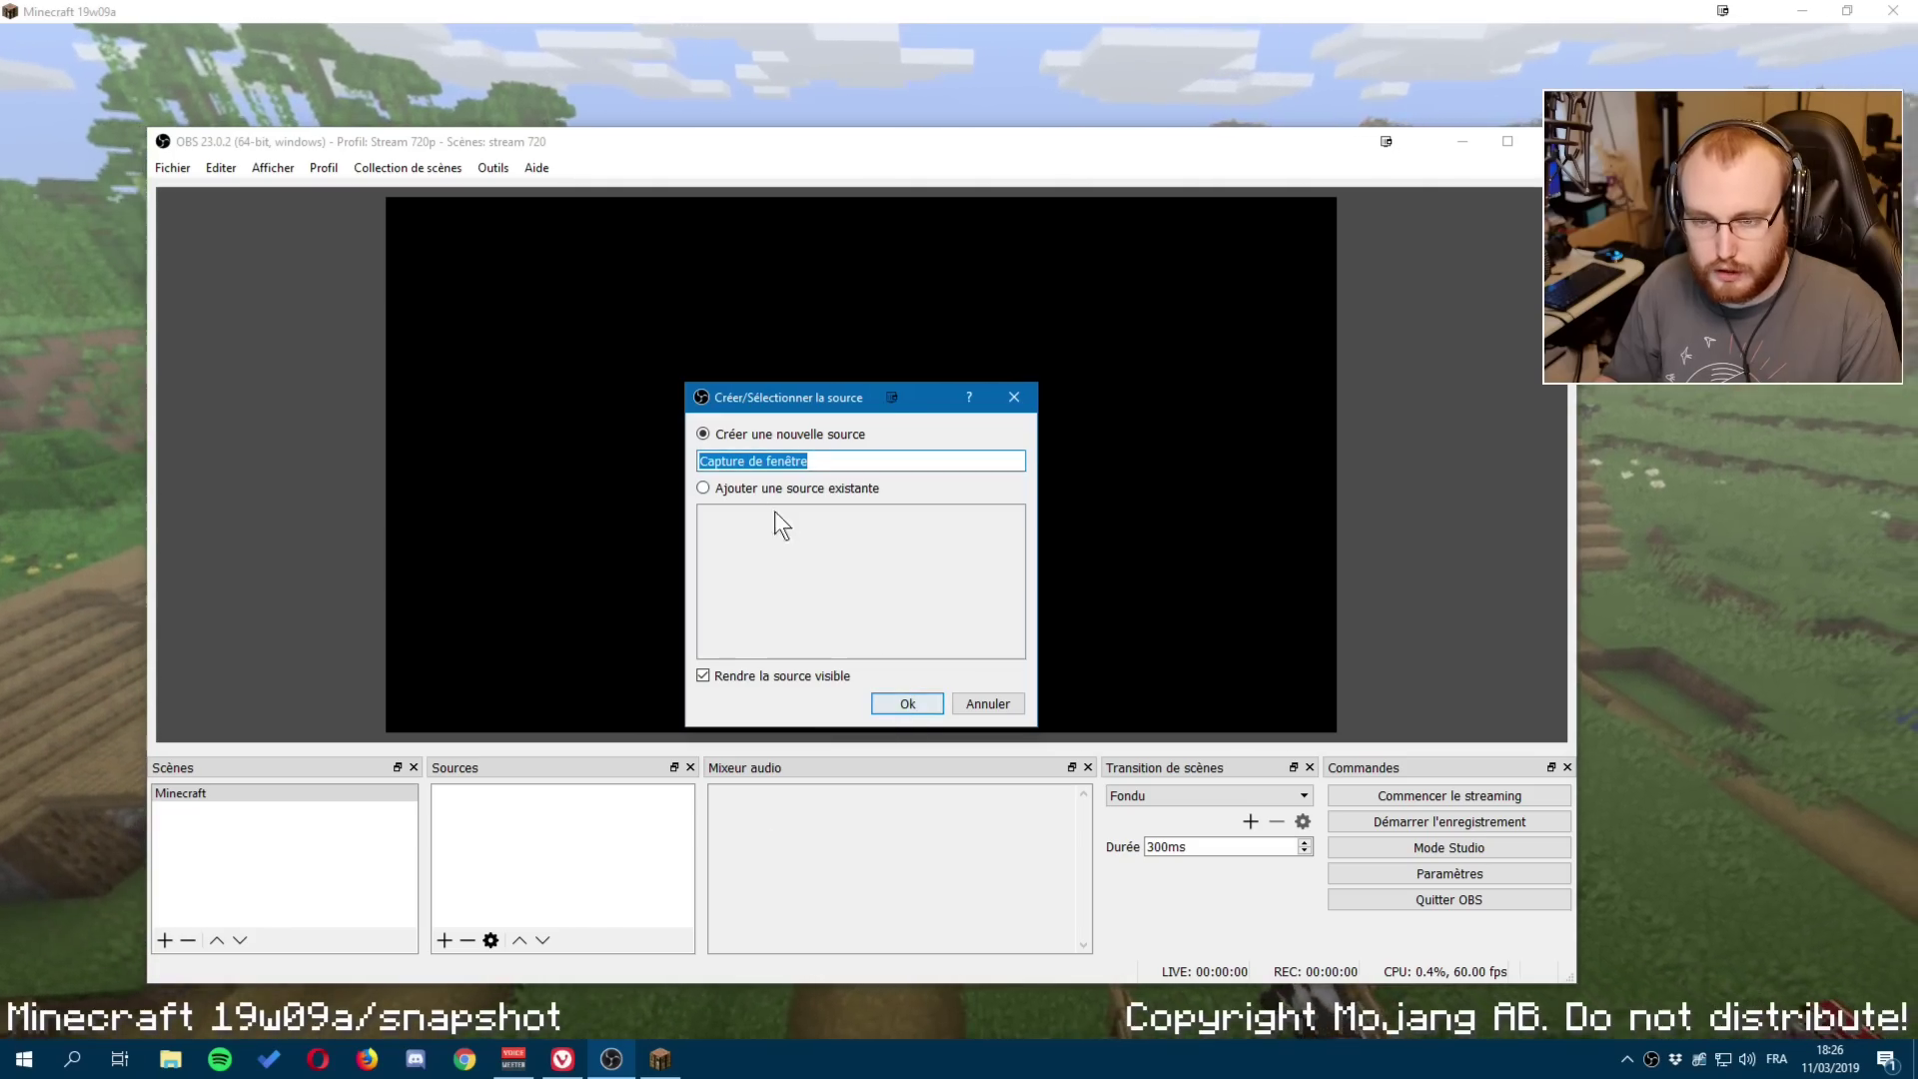
{"action": "left_click", "coordinate": [901, 699]}
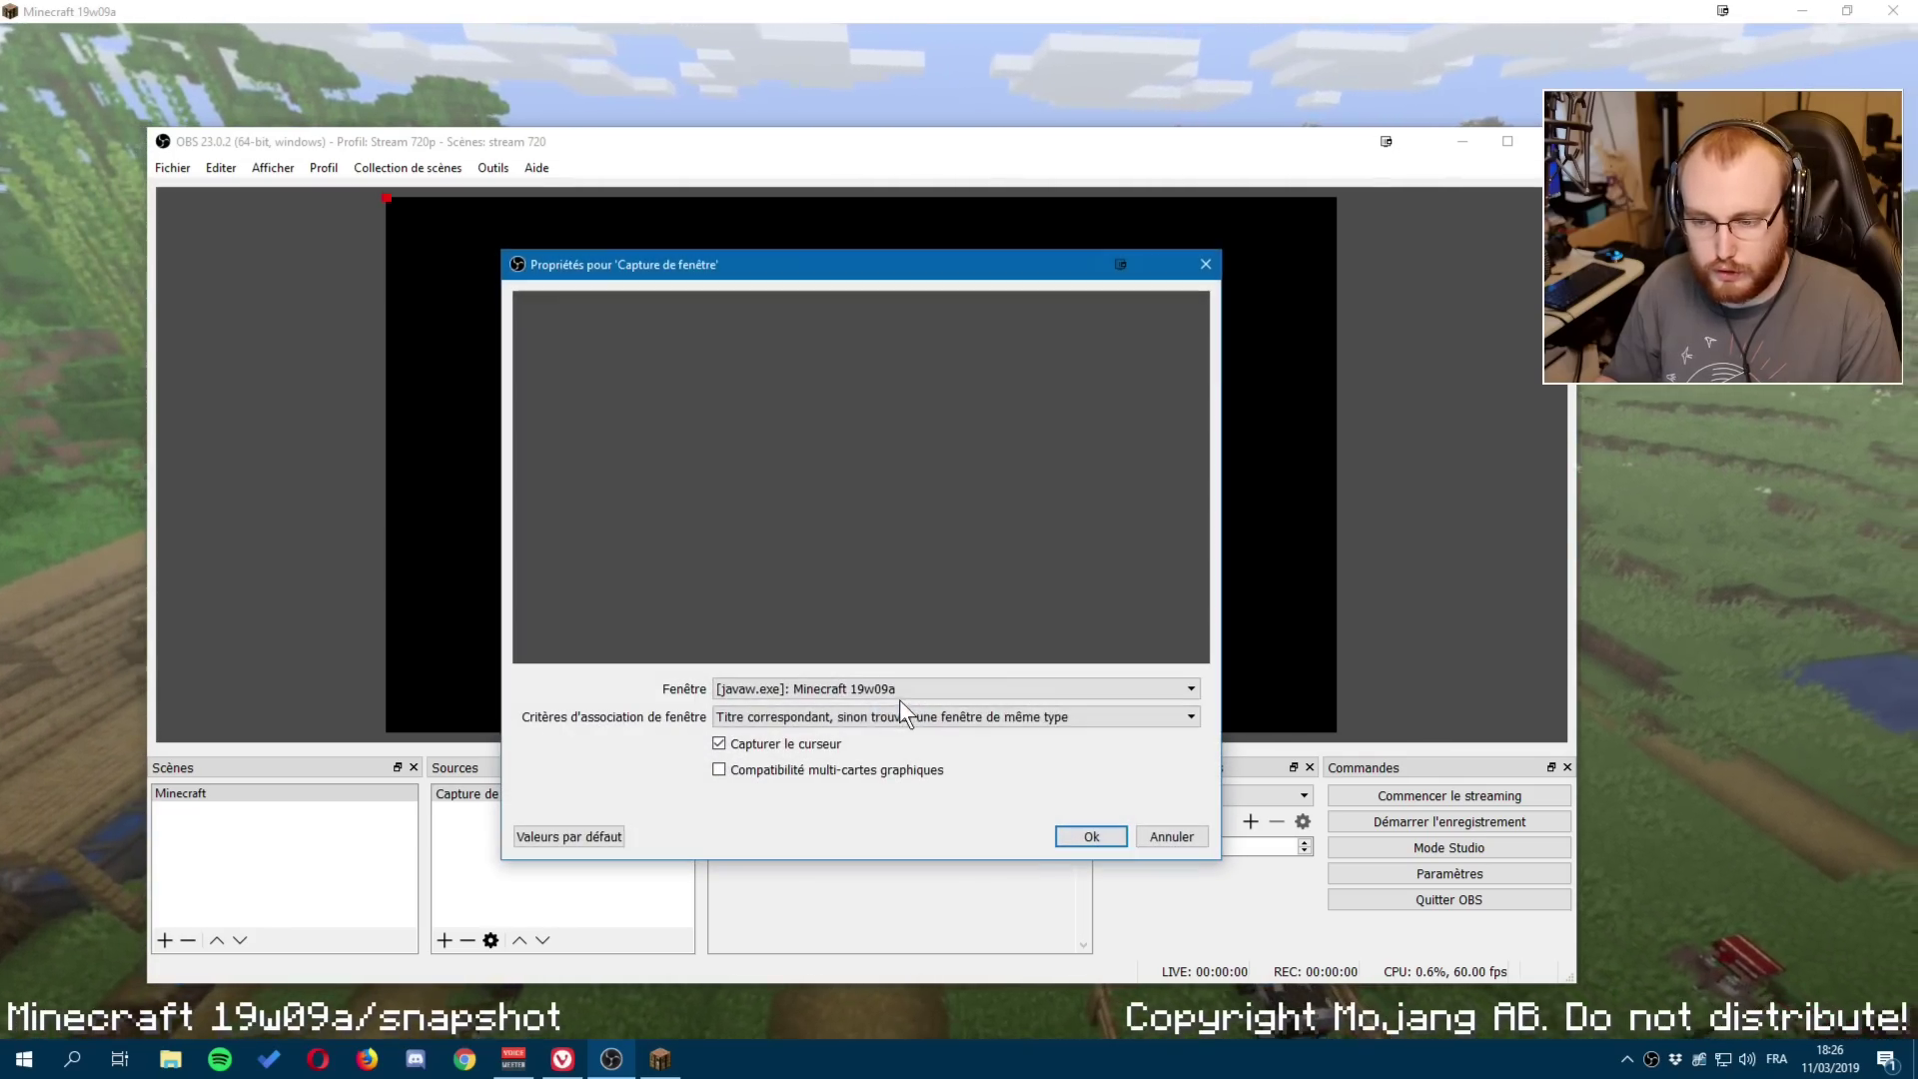
{"action": "left_click", "coordinate": [840, 689]}
{"action": "left_click", "coordinate": [843, 707]}
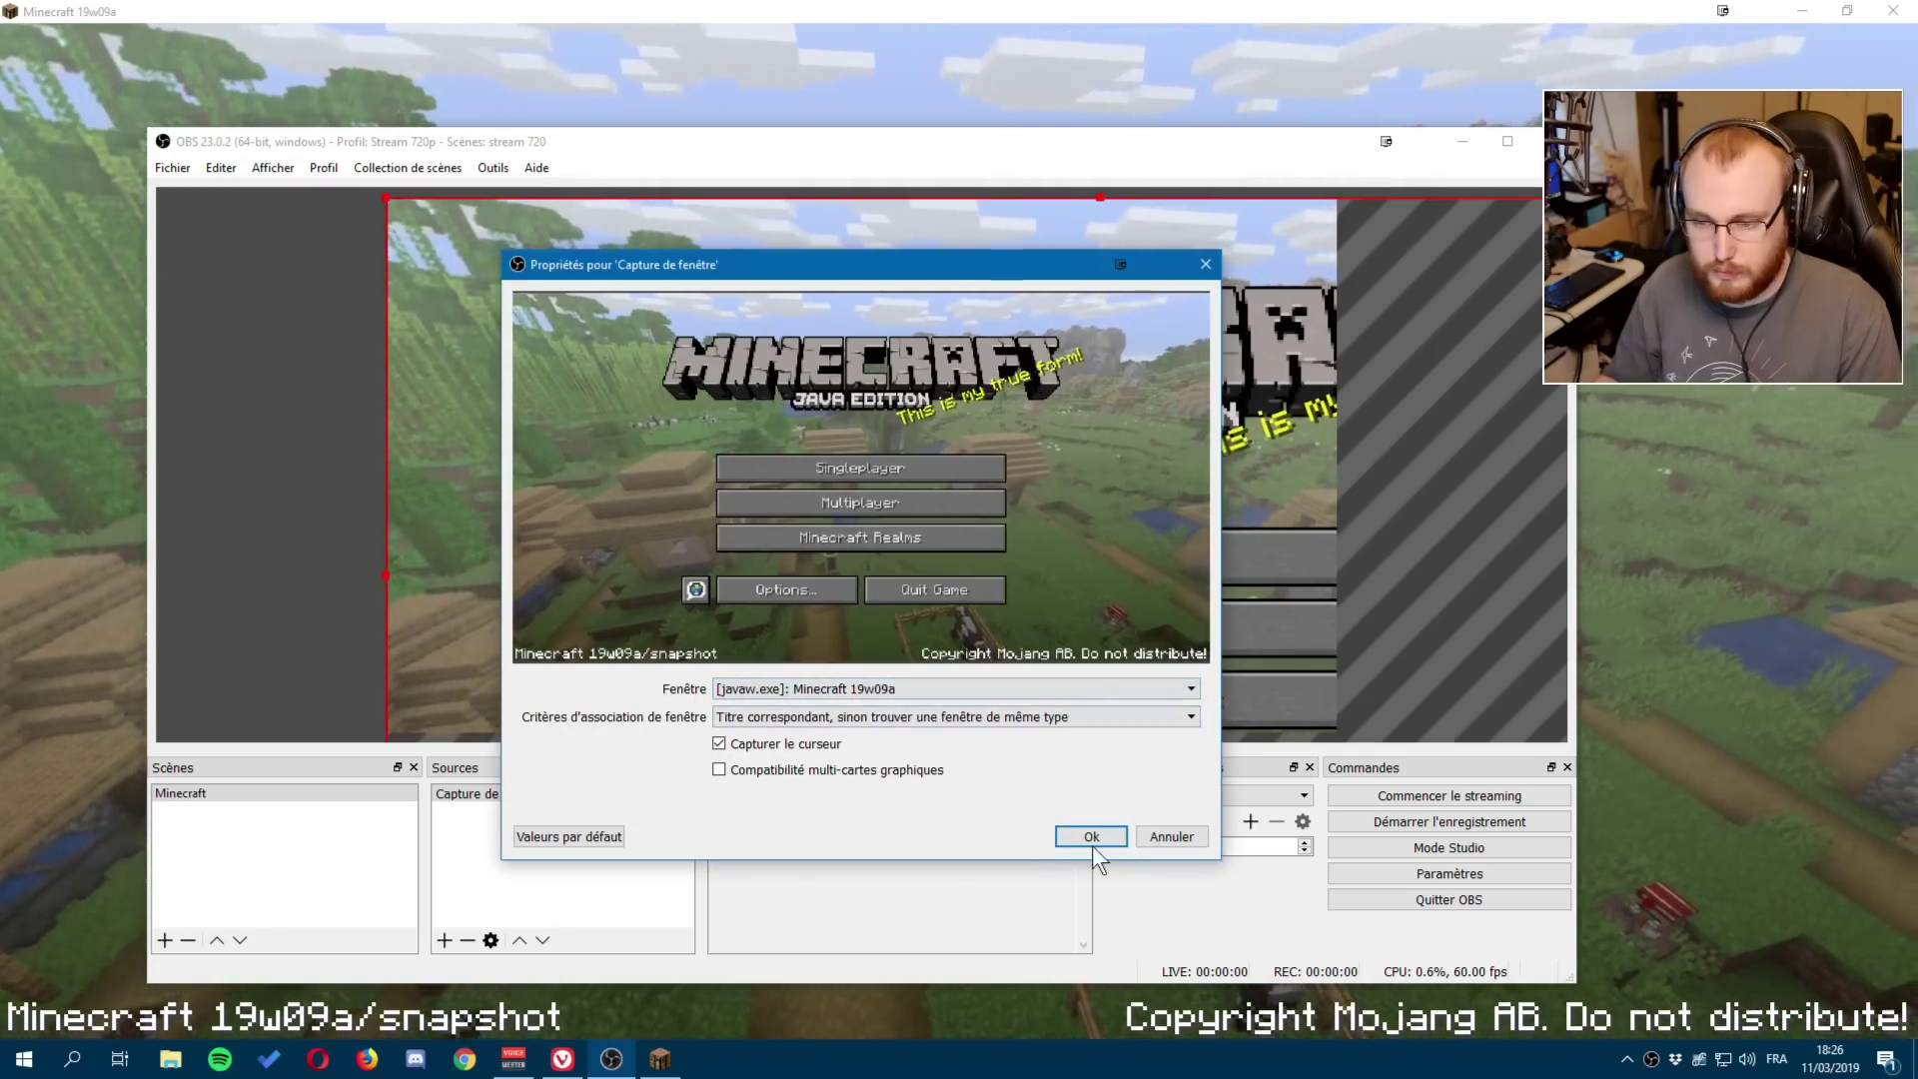
{"action": "left_click", "coordinate": [1171, 838]}
Delete the window capture source from the Minecraft scene.
{"action": "right_click", "coordinate": [599, 795]}
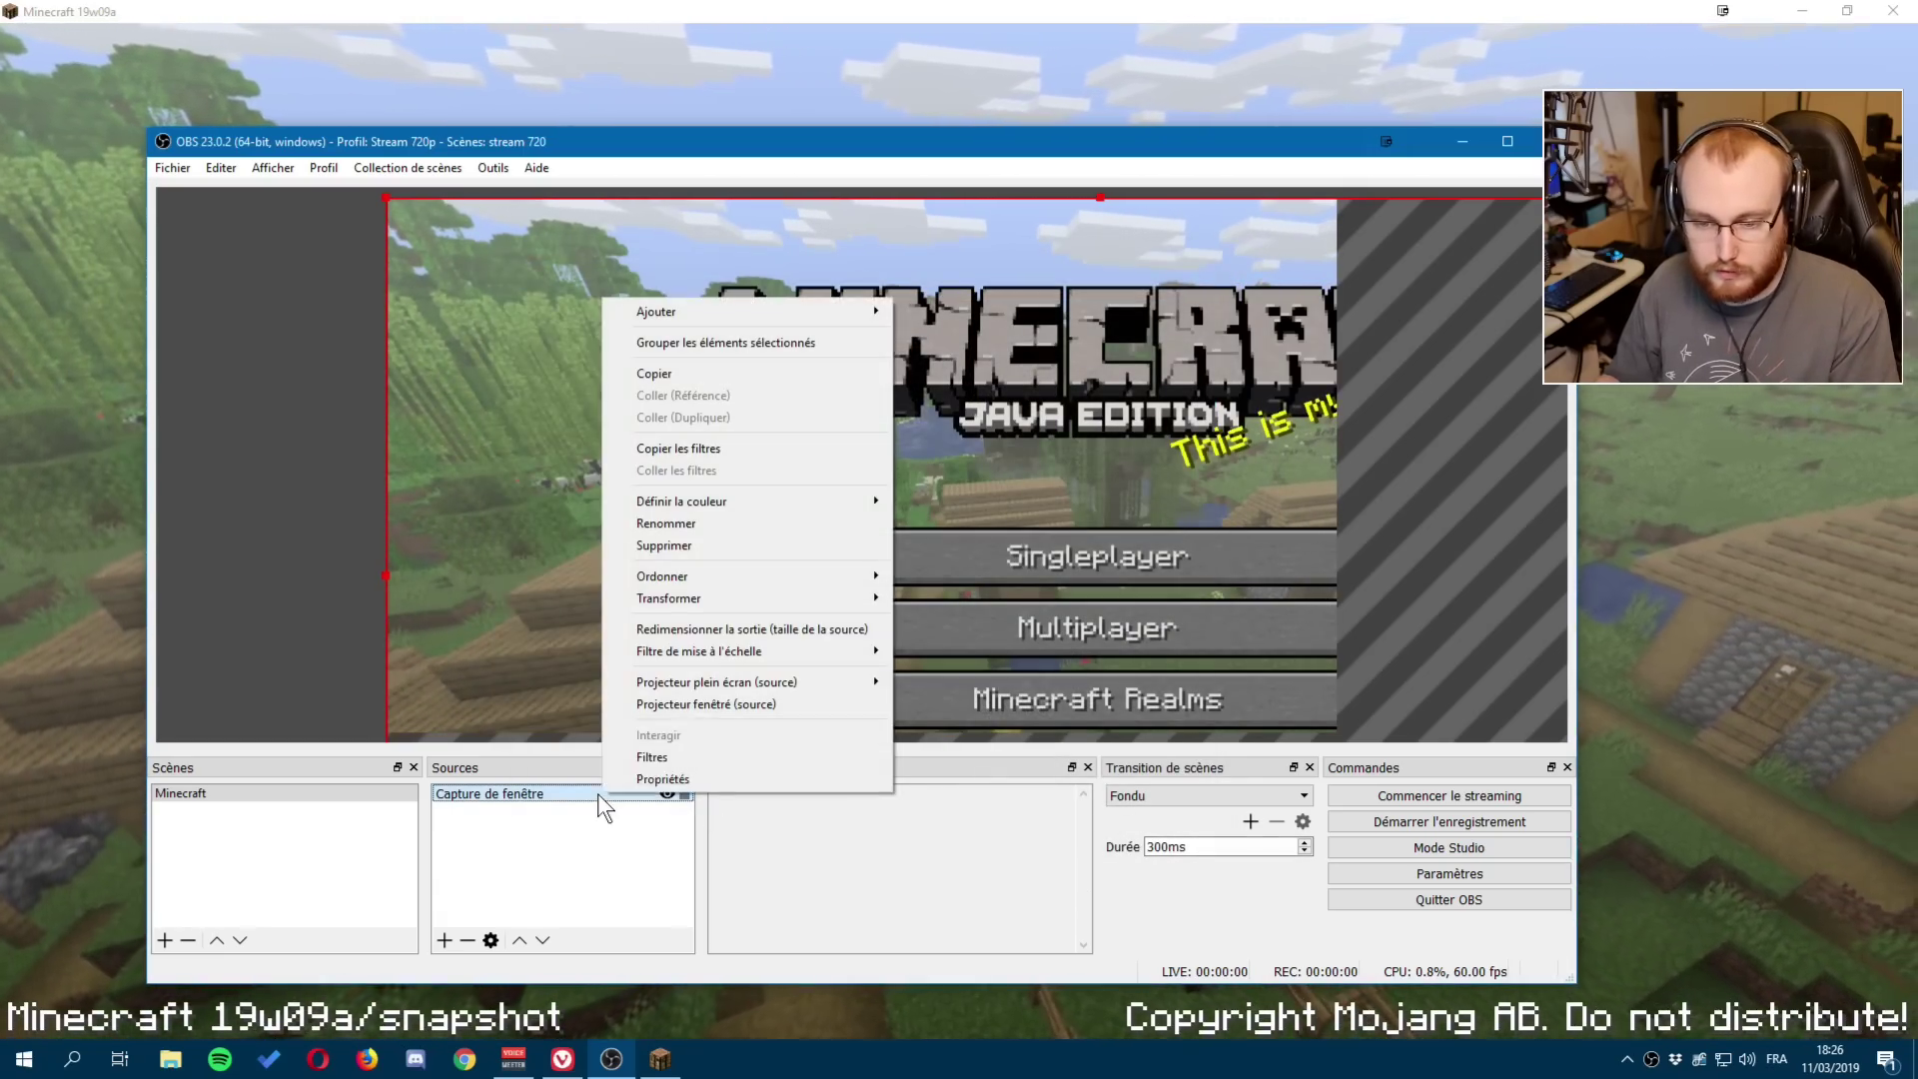
{"action": "left_click", "coordinate": [671, 545]}
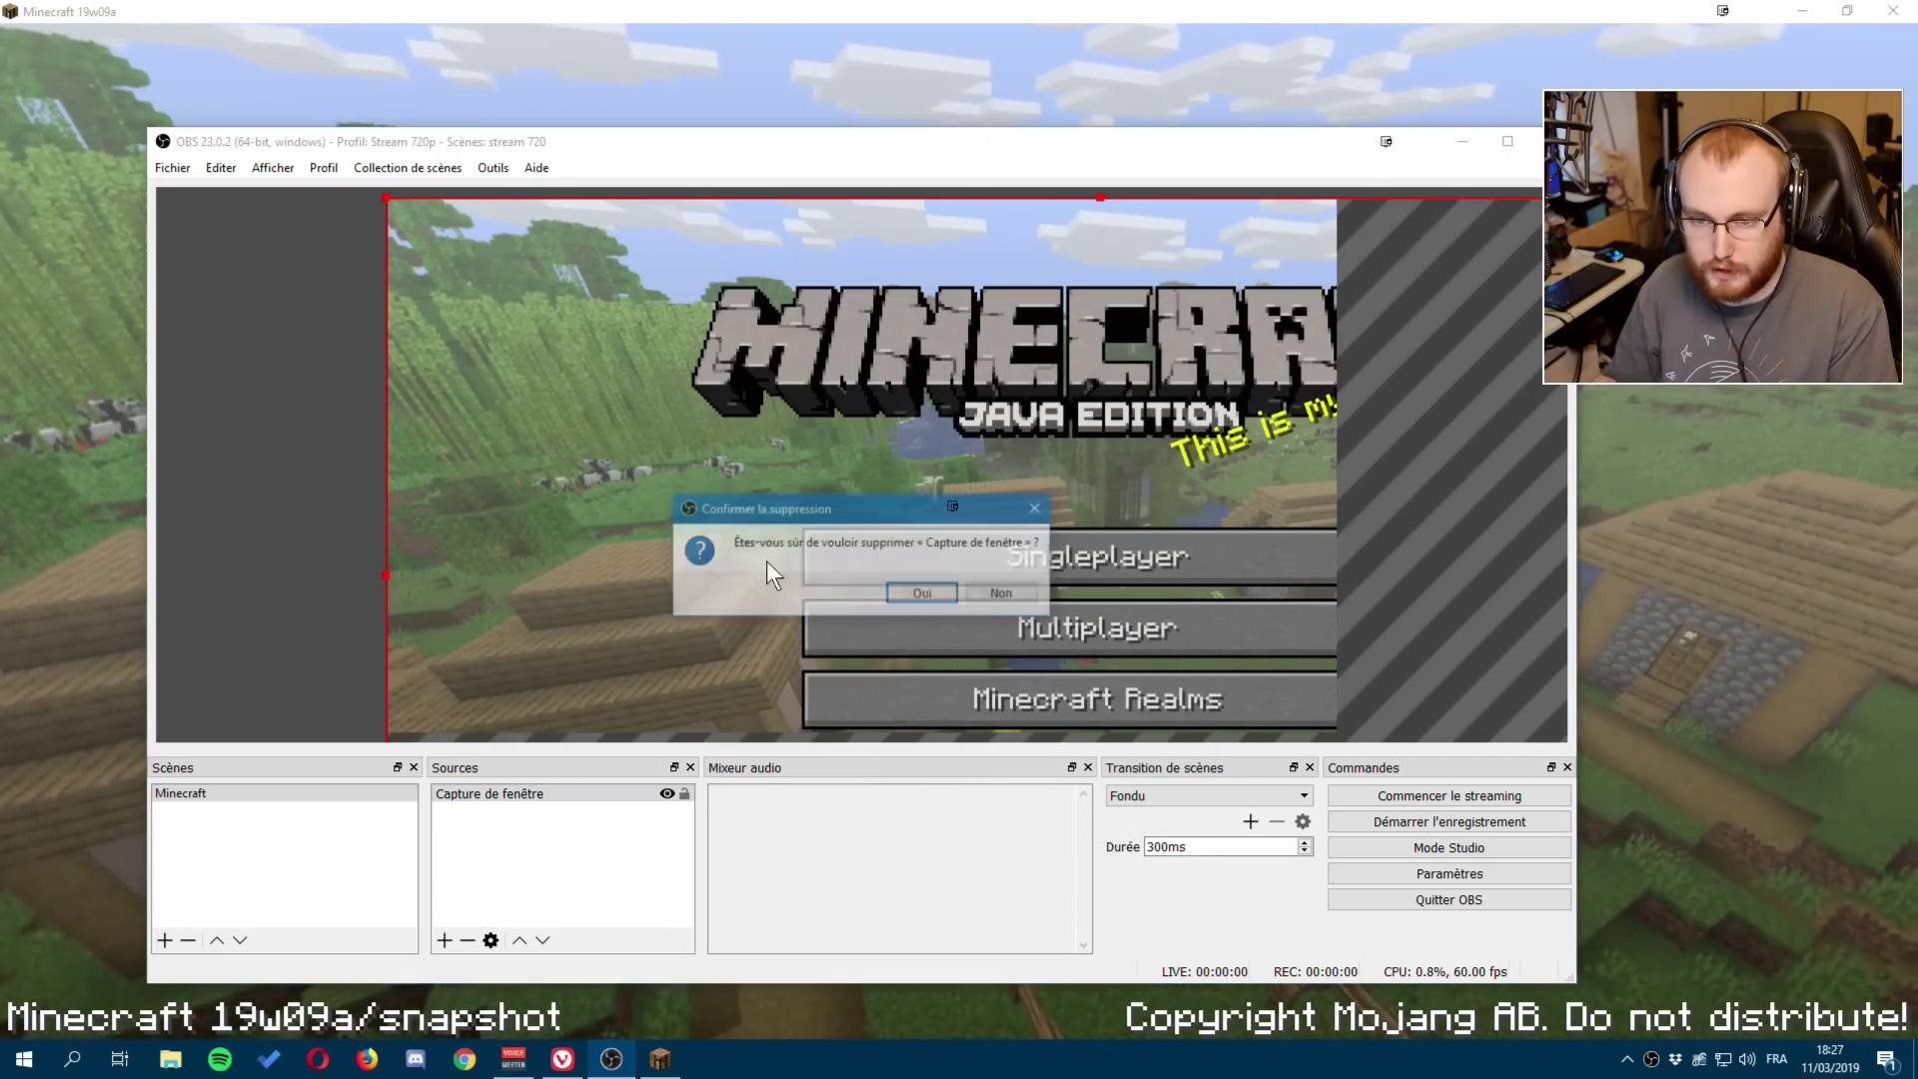
{"action": "left_click", "coordinate": [933, 600]}
Add a game capture source under its default name, leave its properties unset and delete it again.
{"action": "right_click", "coordinate": [511, 791]}
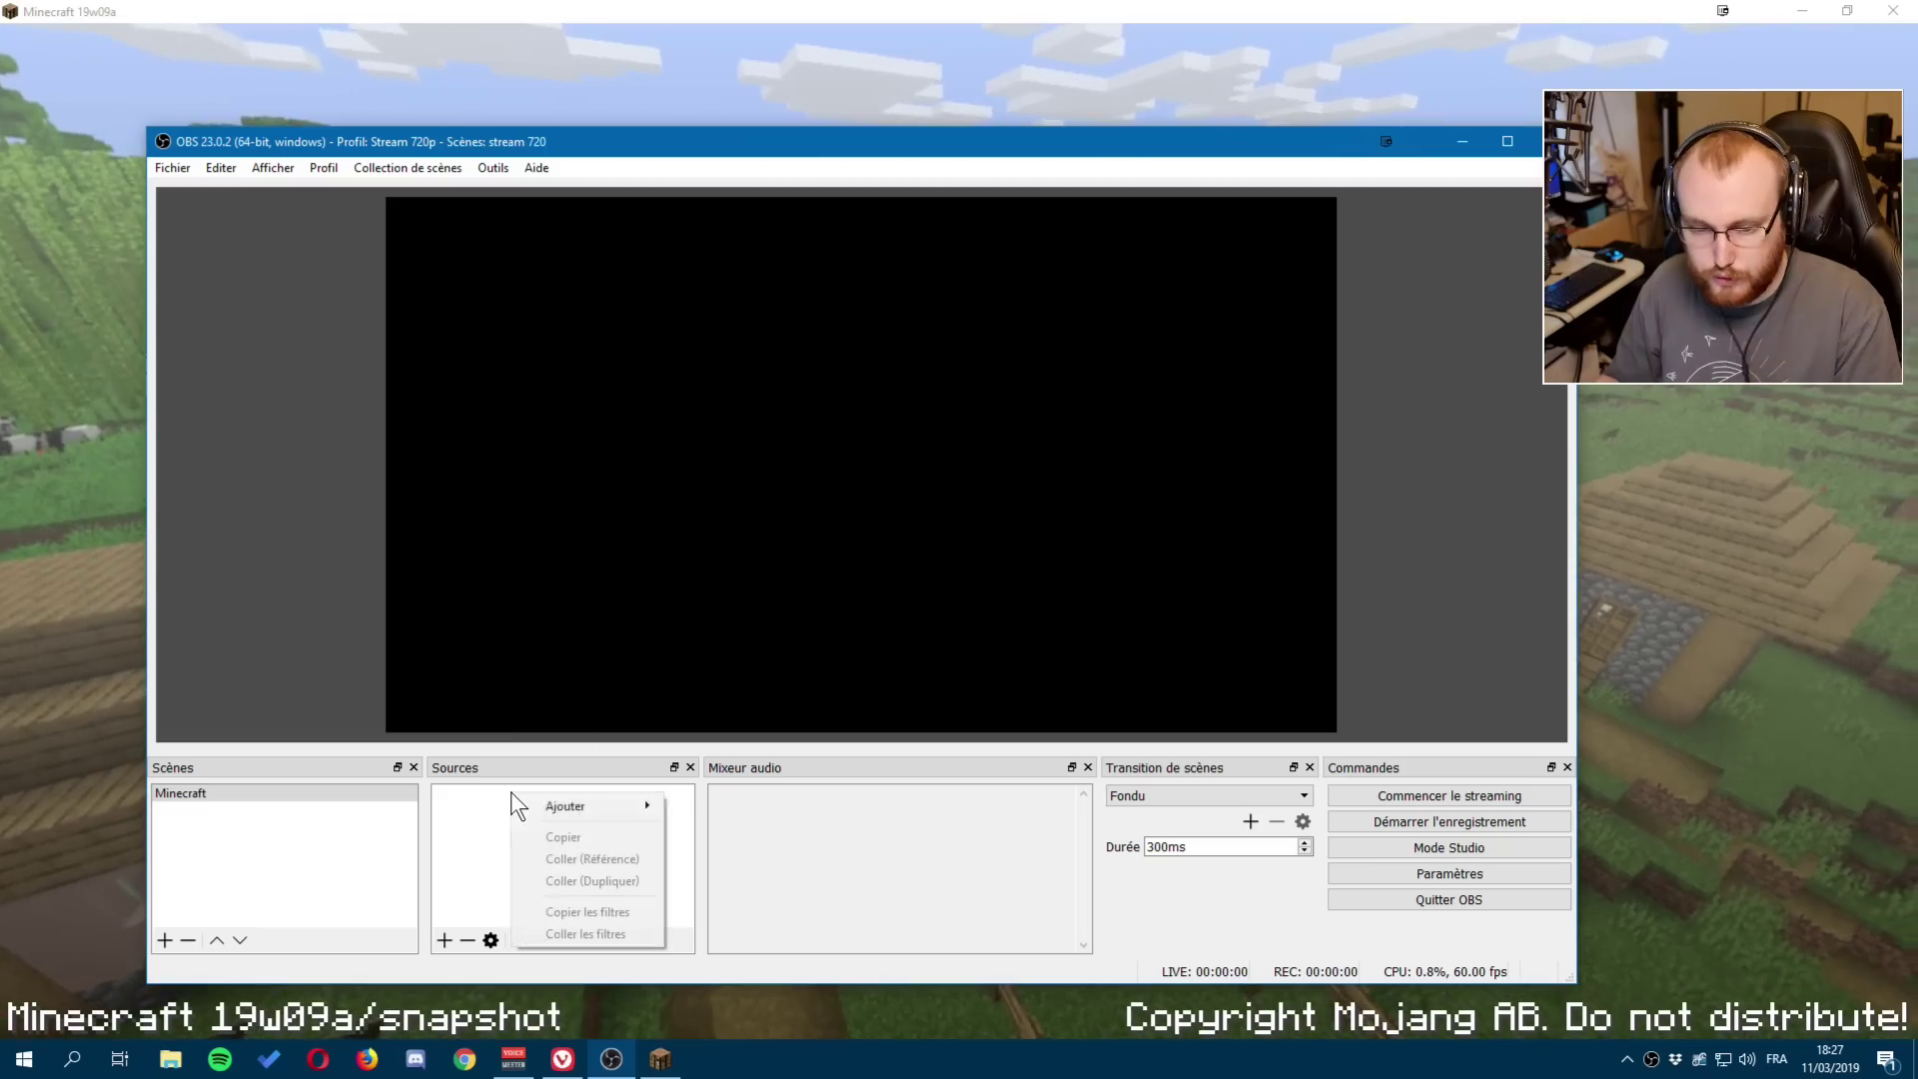
{"action": "mouse_move", "coordinate": [584, 807]}
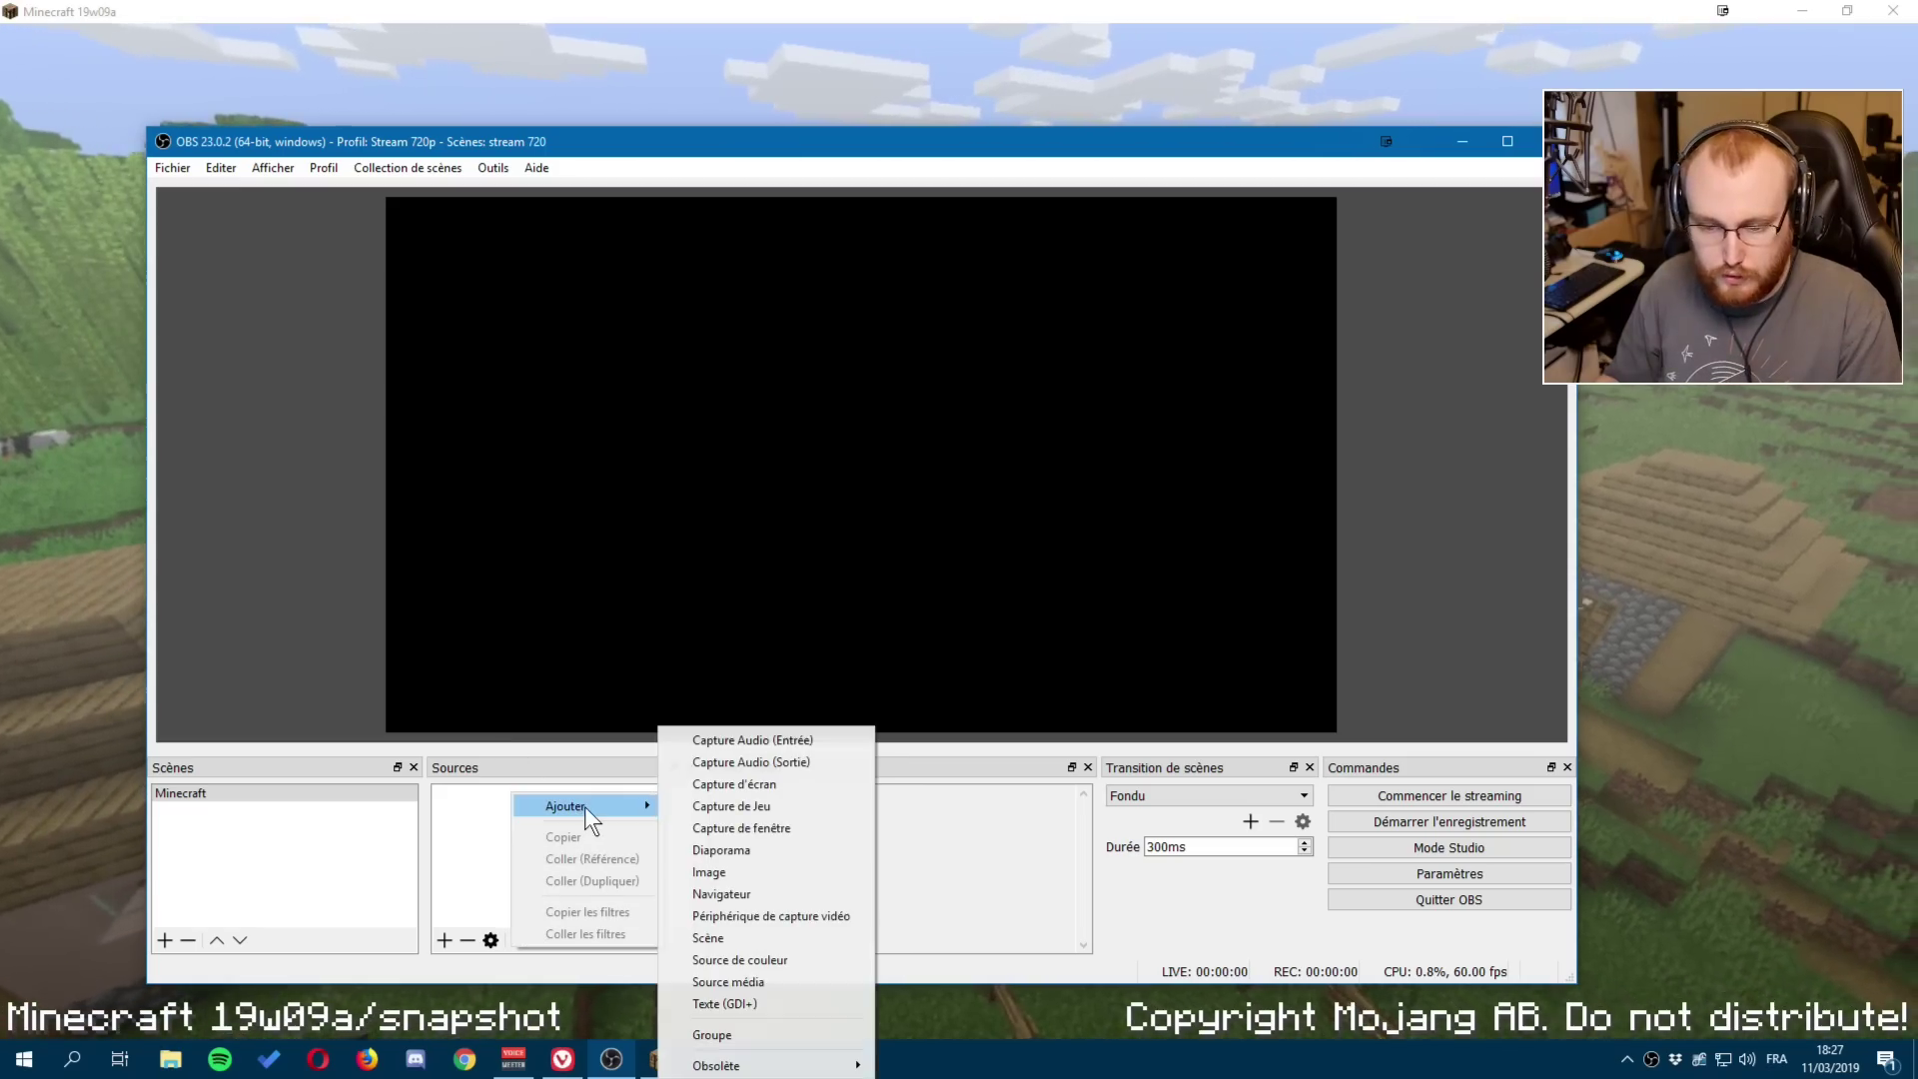
{"action": "left_click", "coordinate": [758, 797]}
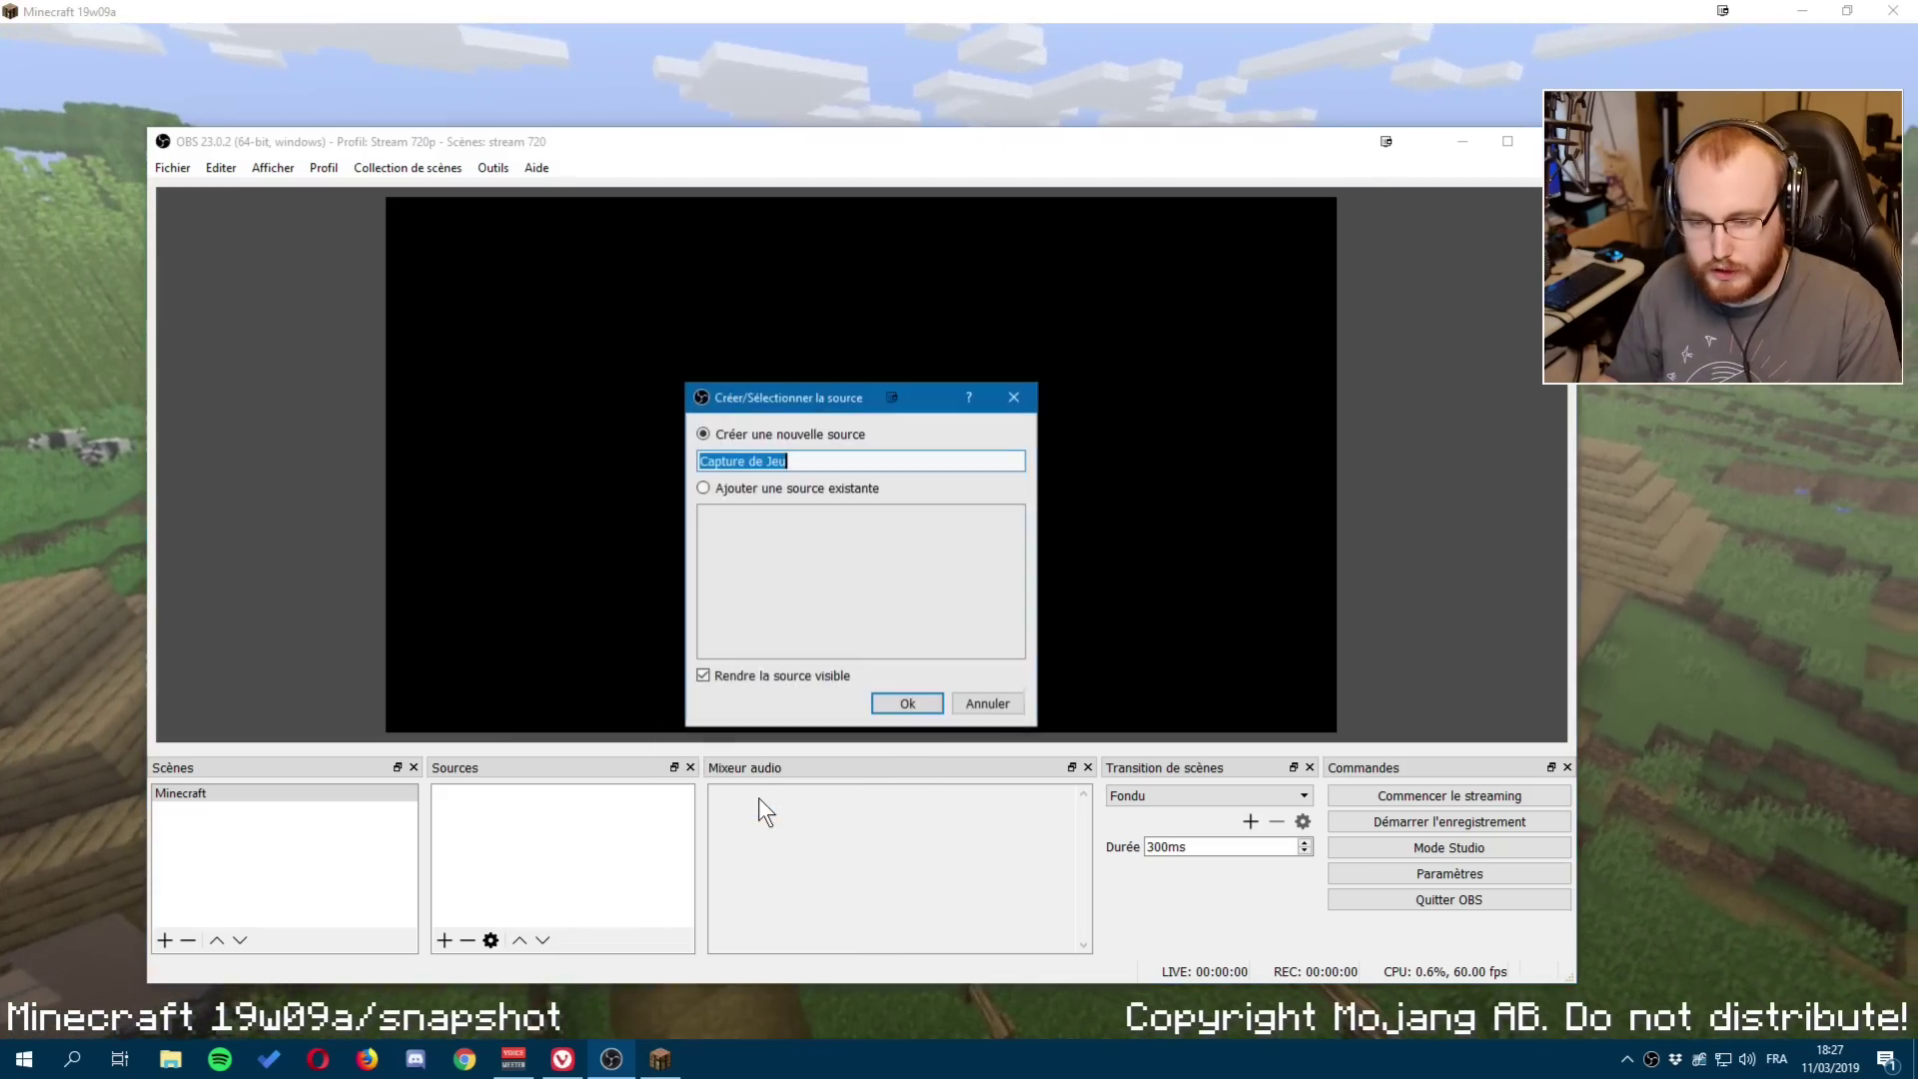
{"action": "left_click", "coordinate": [879, 705]}
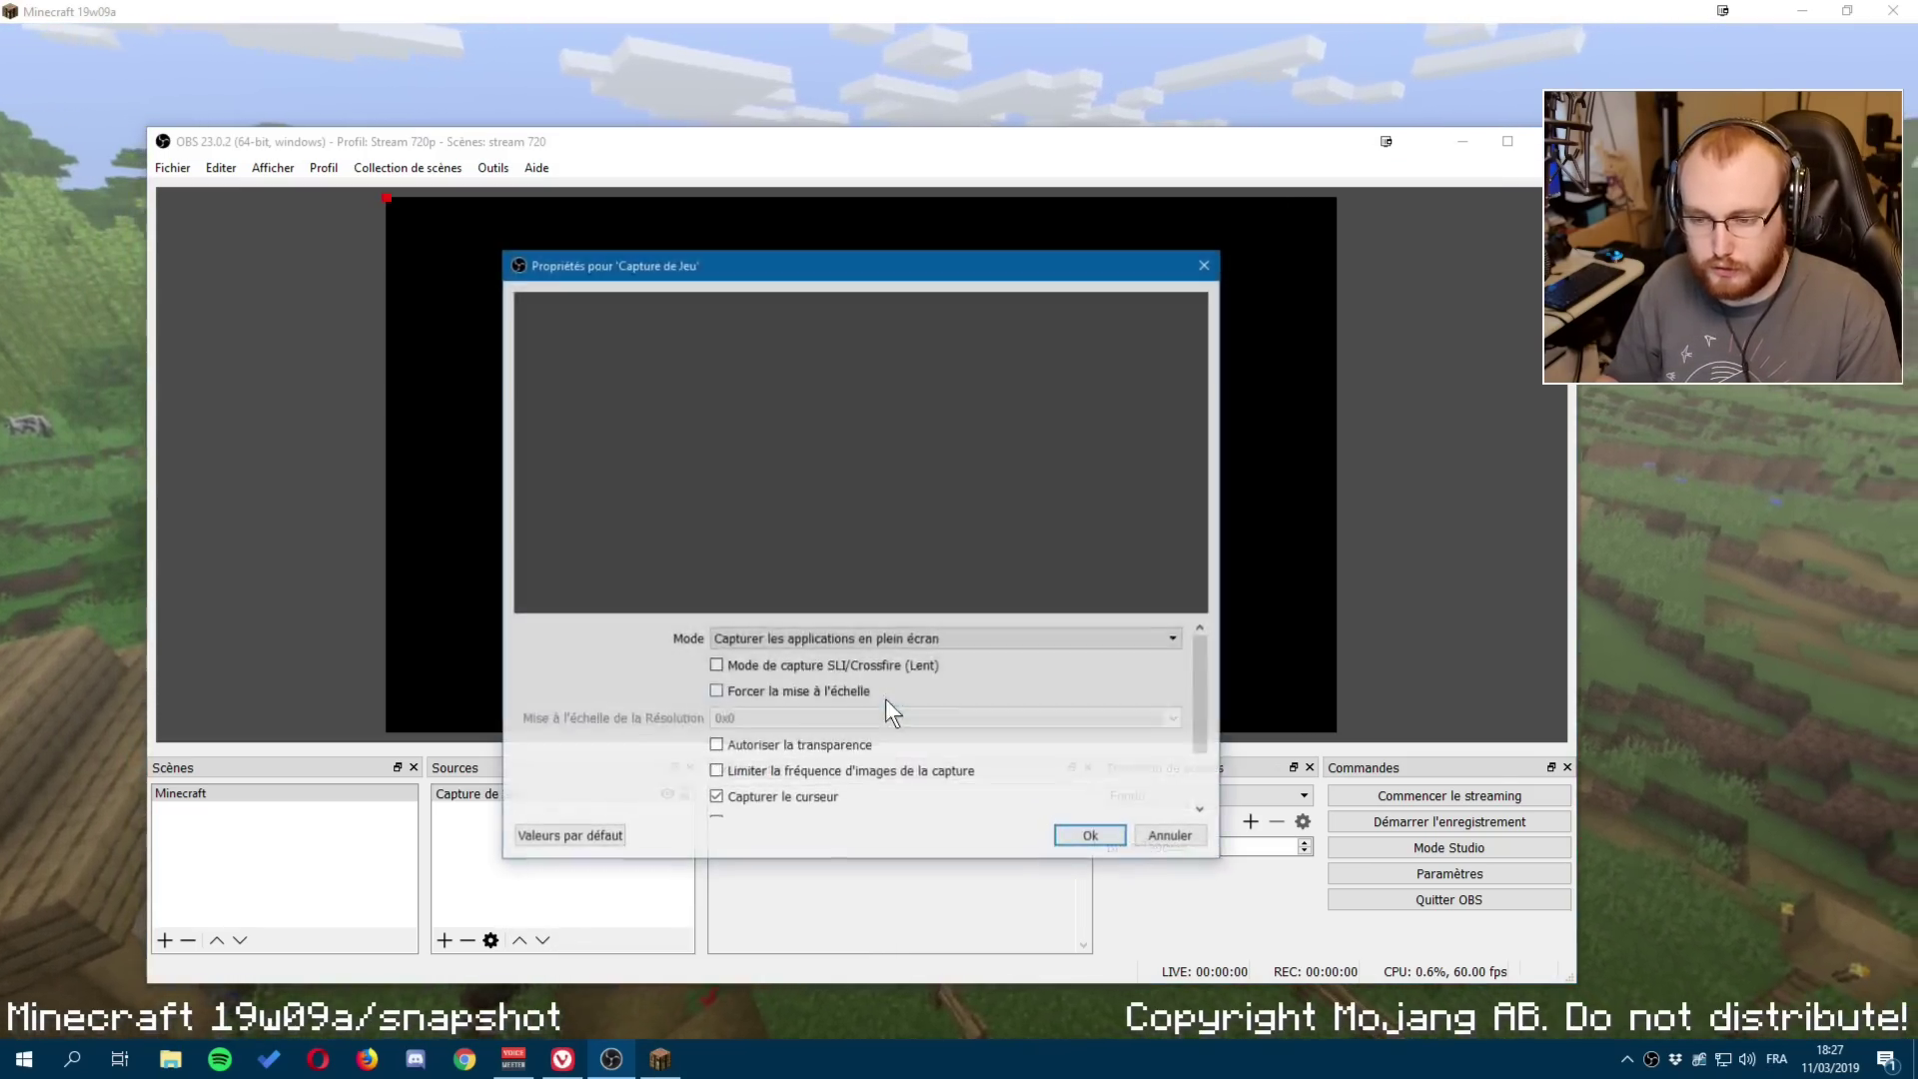
{"action": "left_click", "coordinate": [1179, 839]}
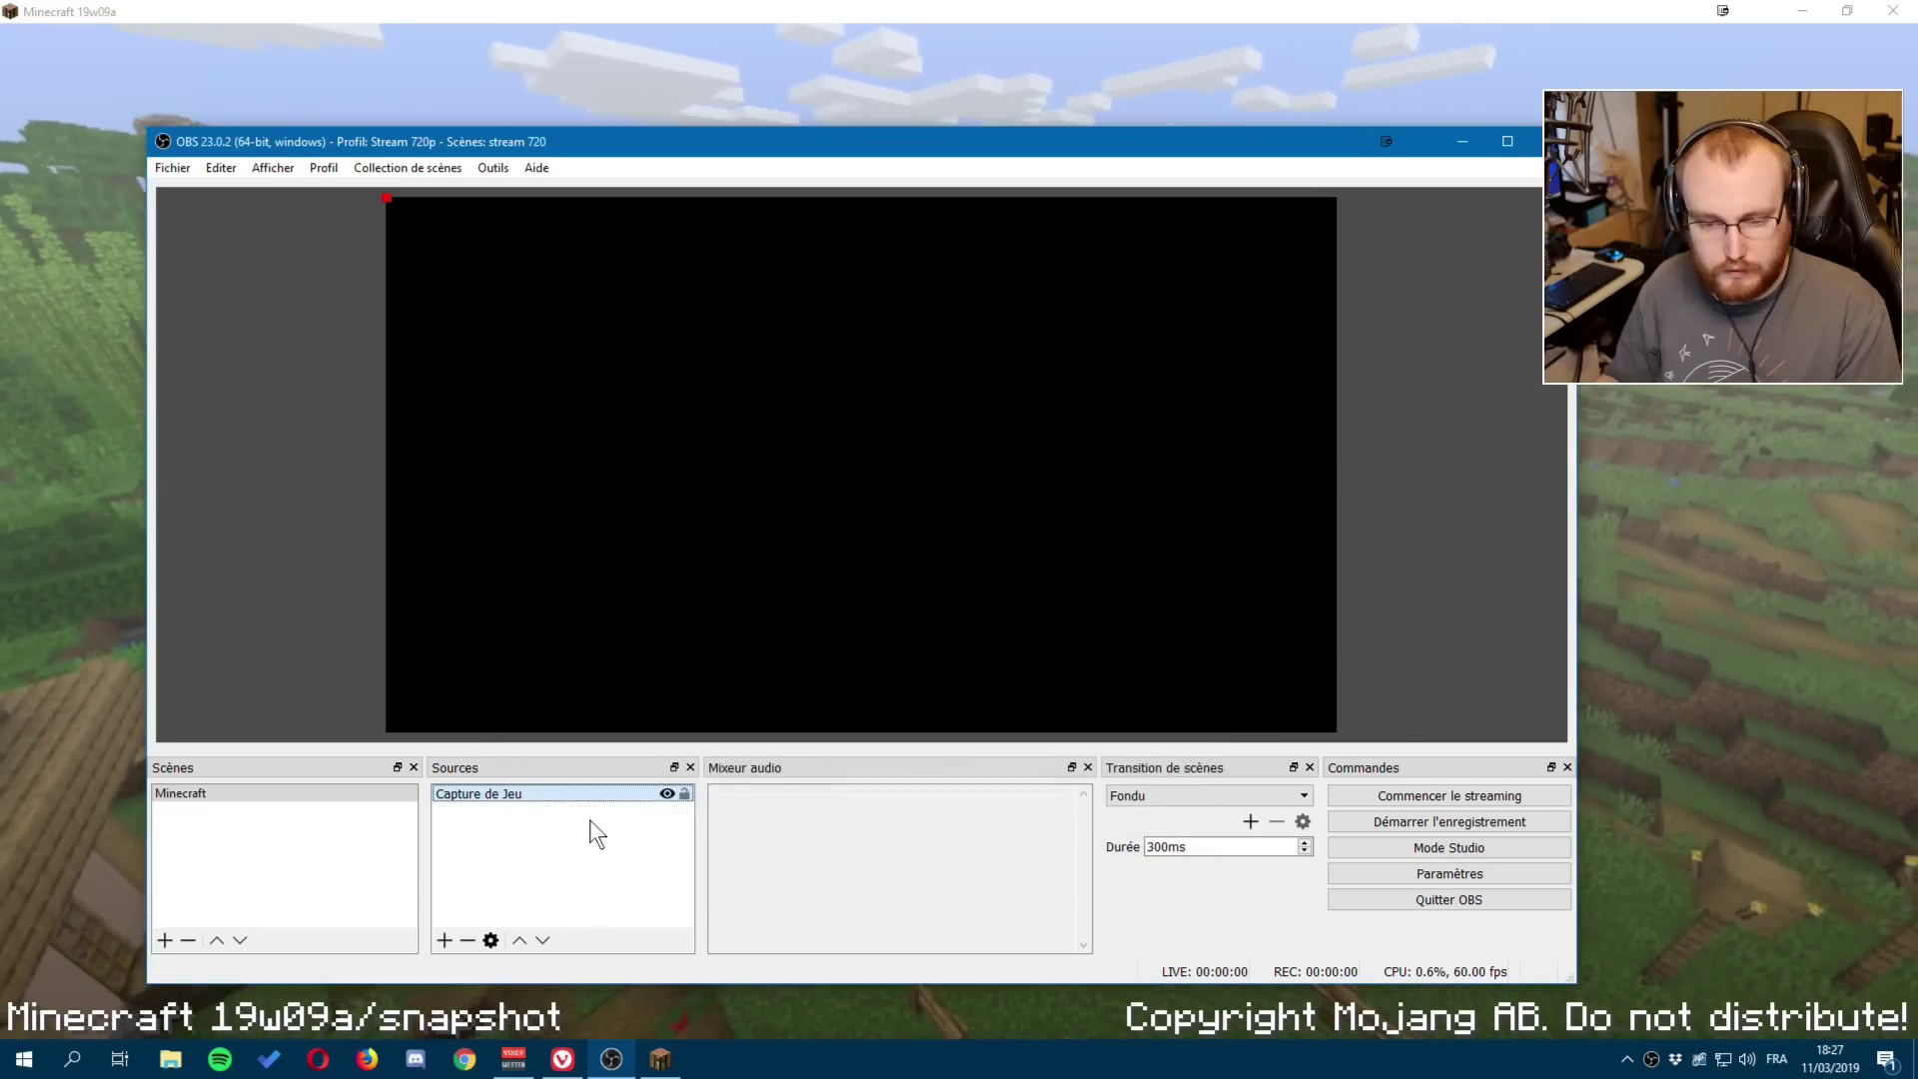
{"action": "right_click", "coordinate": [532, 796]}
{"action": "left_click", "coordinate": [636, 551]}
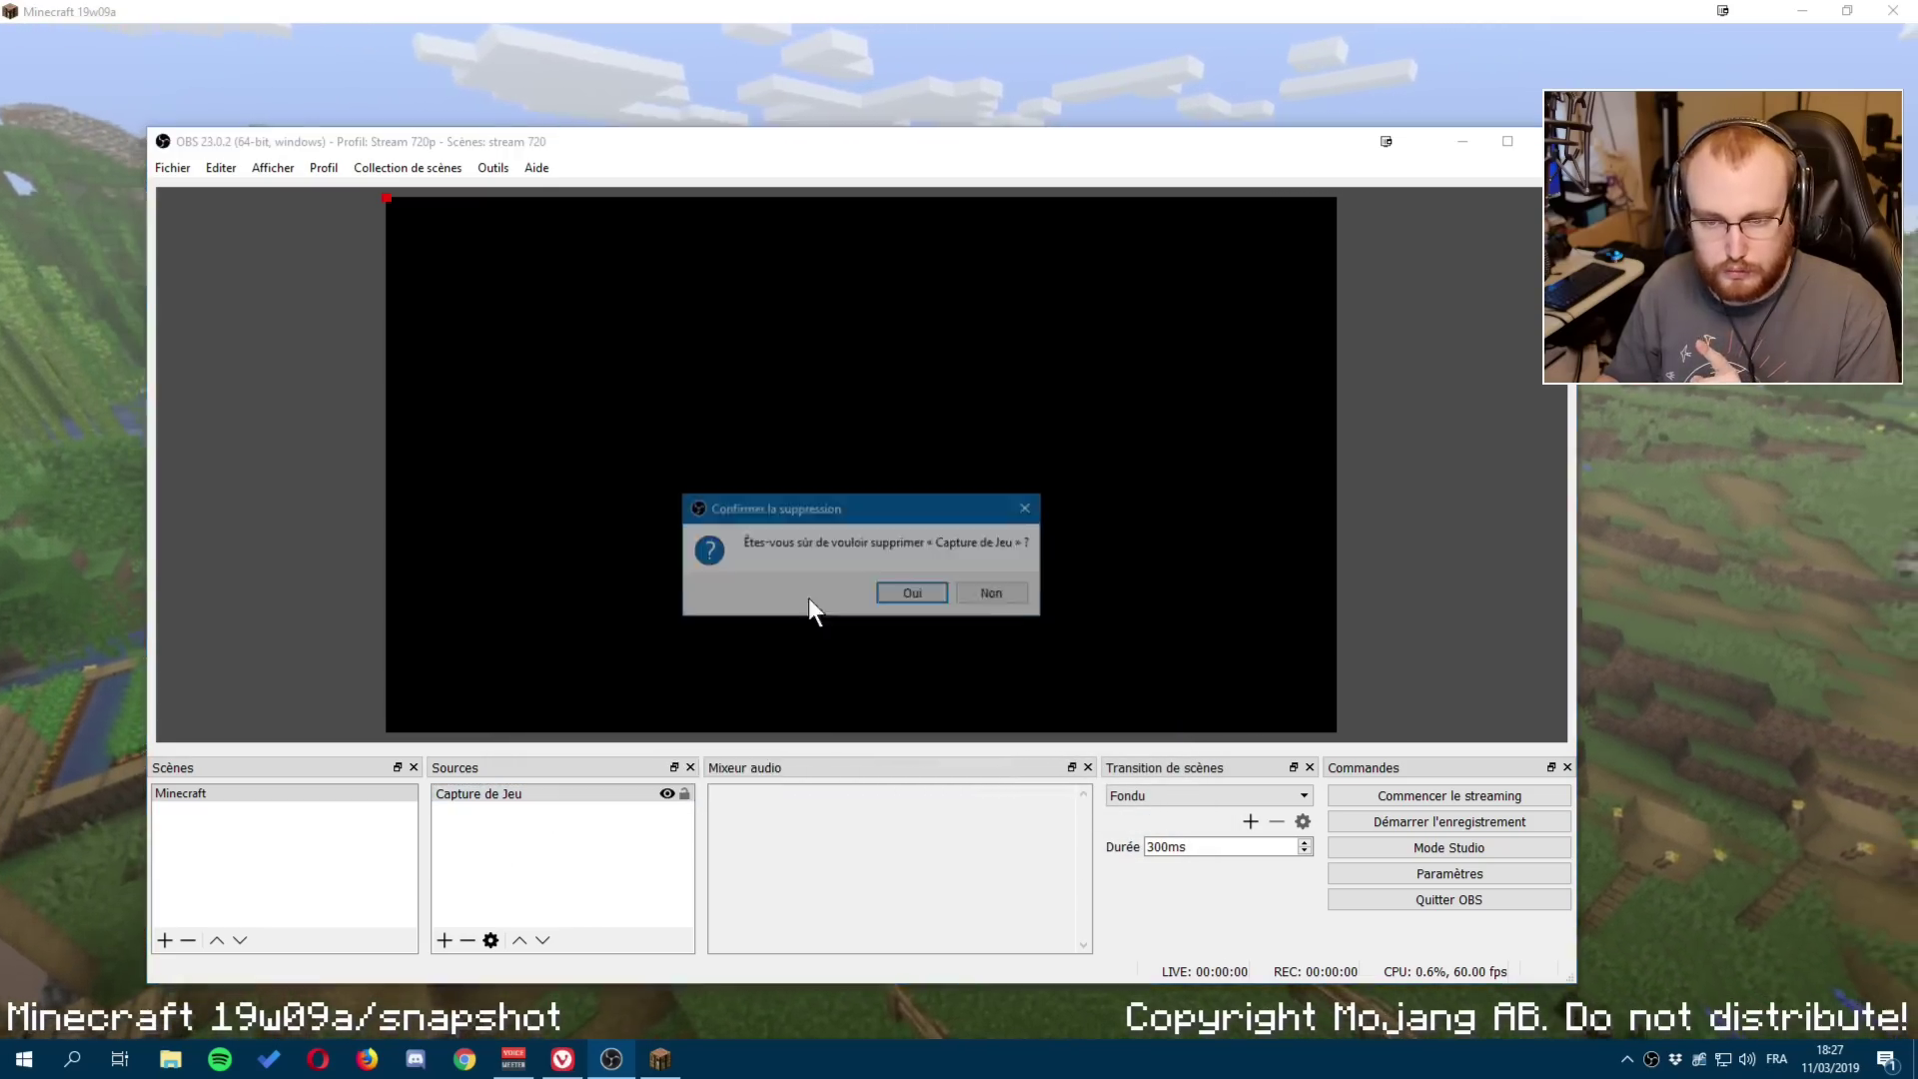
{"action": "left_click", "coordinate": [908, 596]}
Add a new game capture source named "Minecraft 19w09a" to the Minecraft scene.
{"action": "right_click", "coordinate": [583, 835]}
{"action": "mouse_move", "coordinate": [663, 847]}
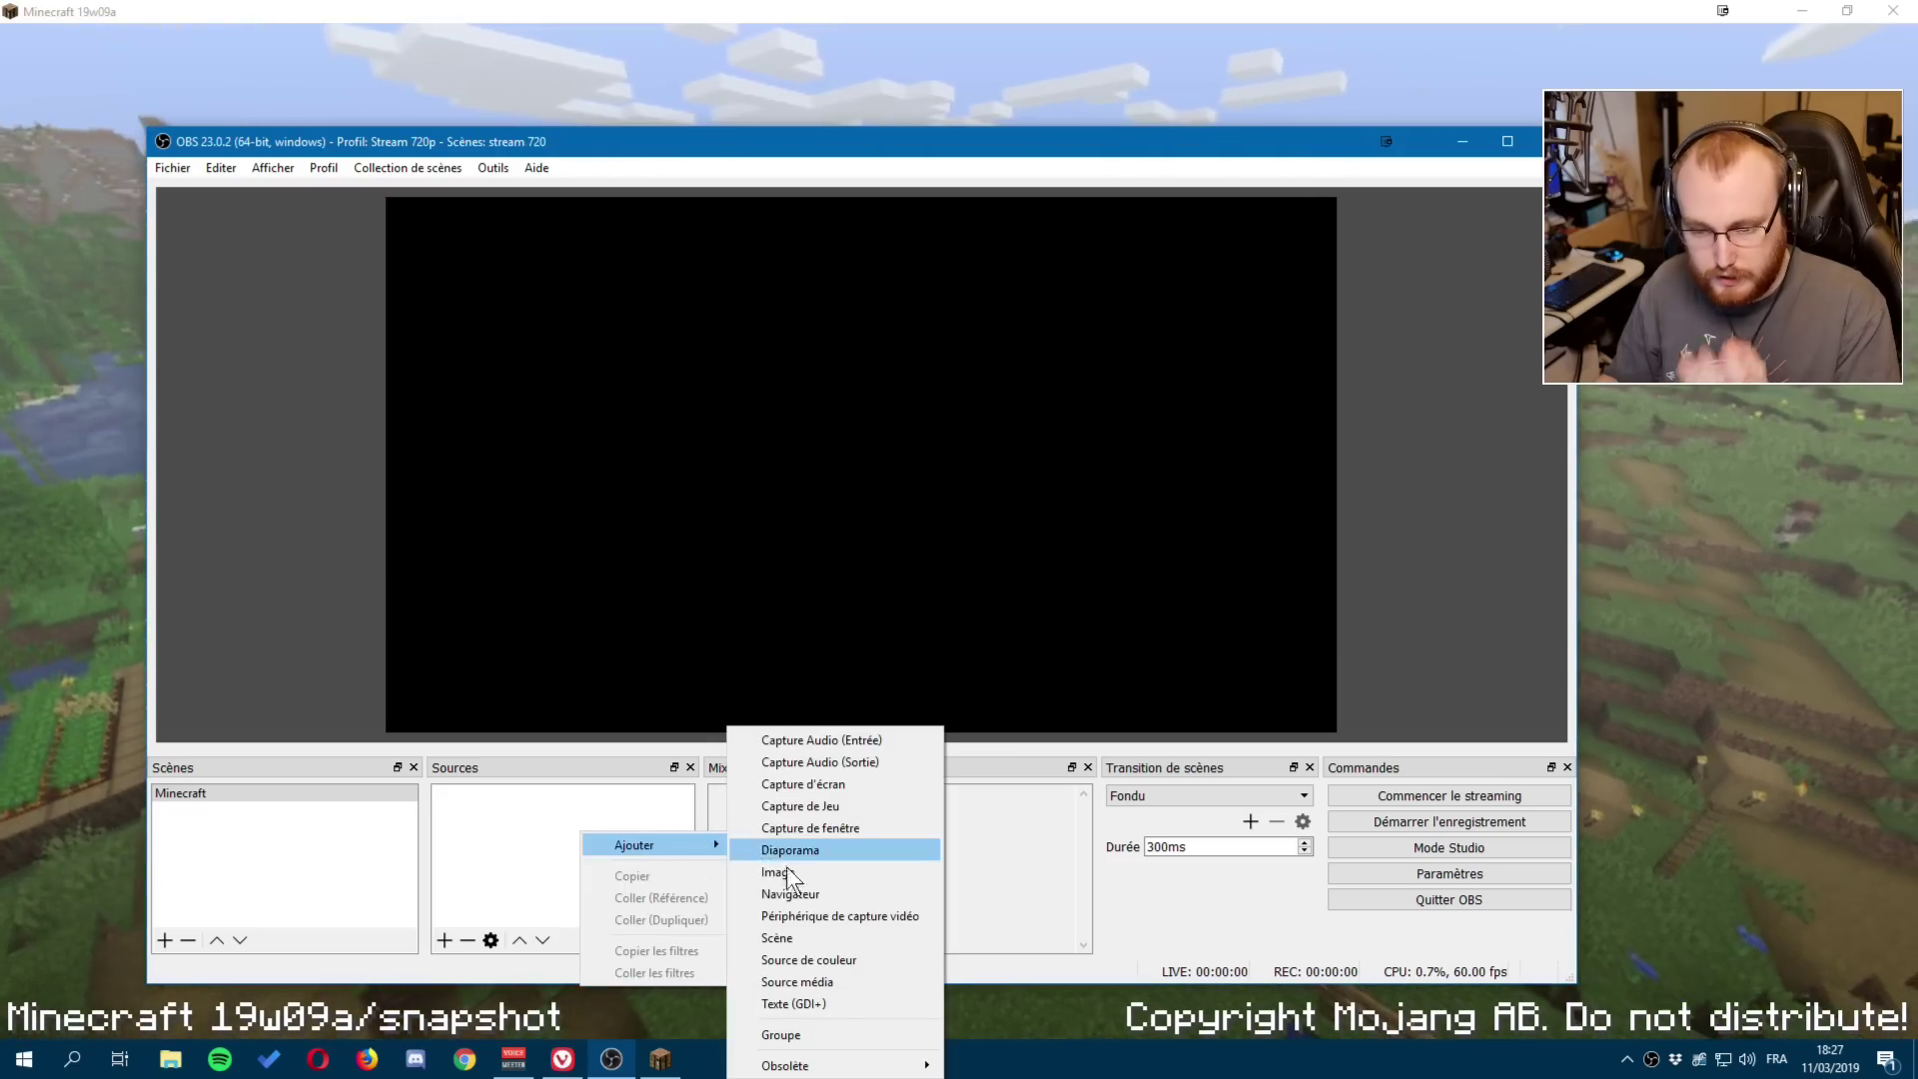
{"action": "left_click", "coordinate": [824, 805]}
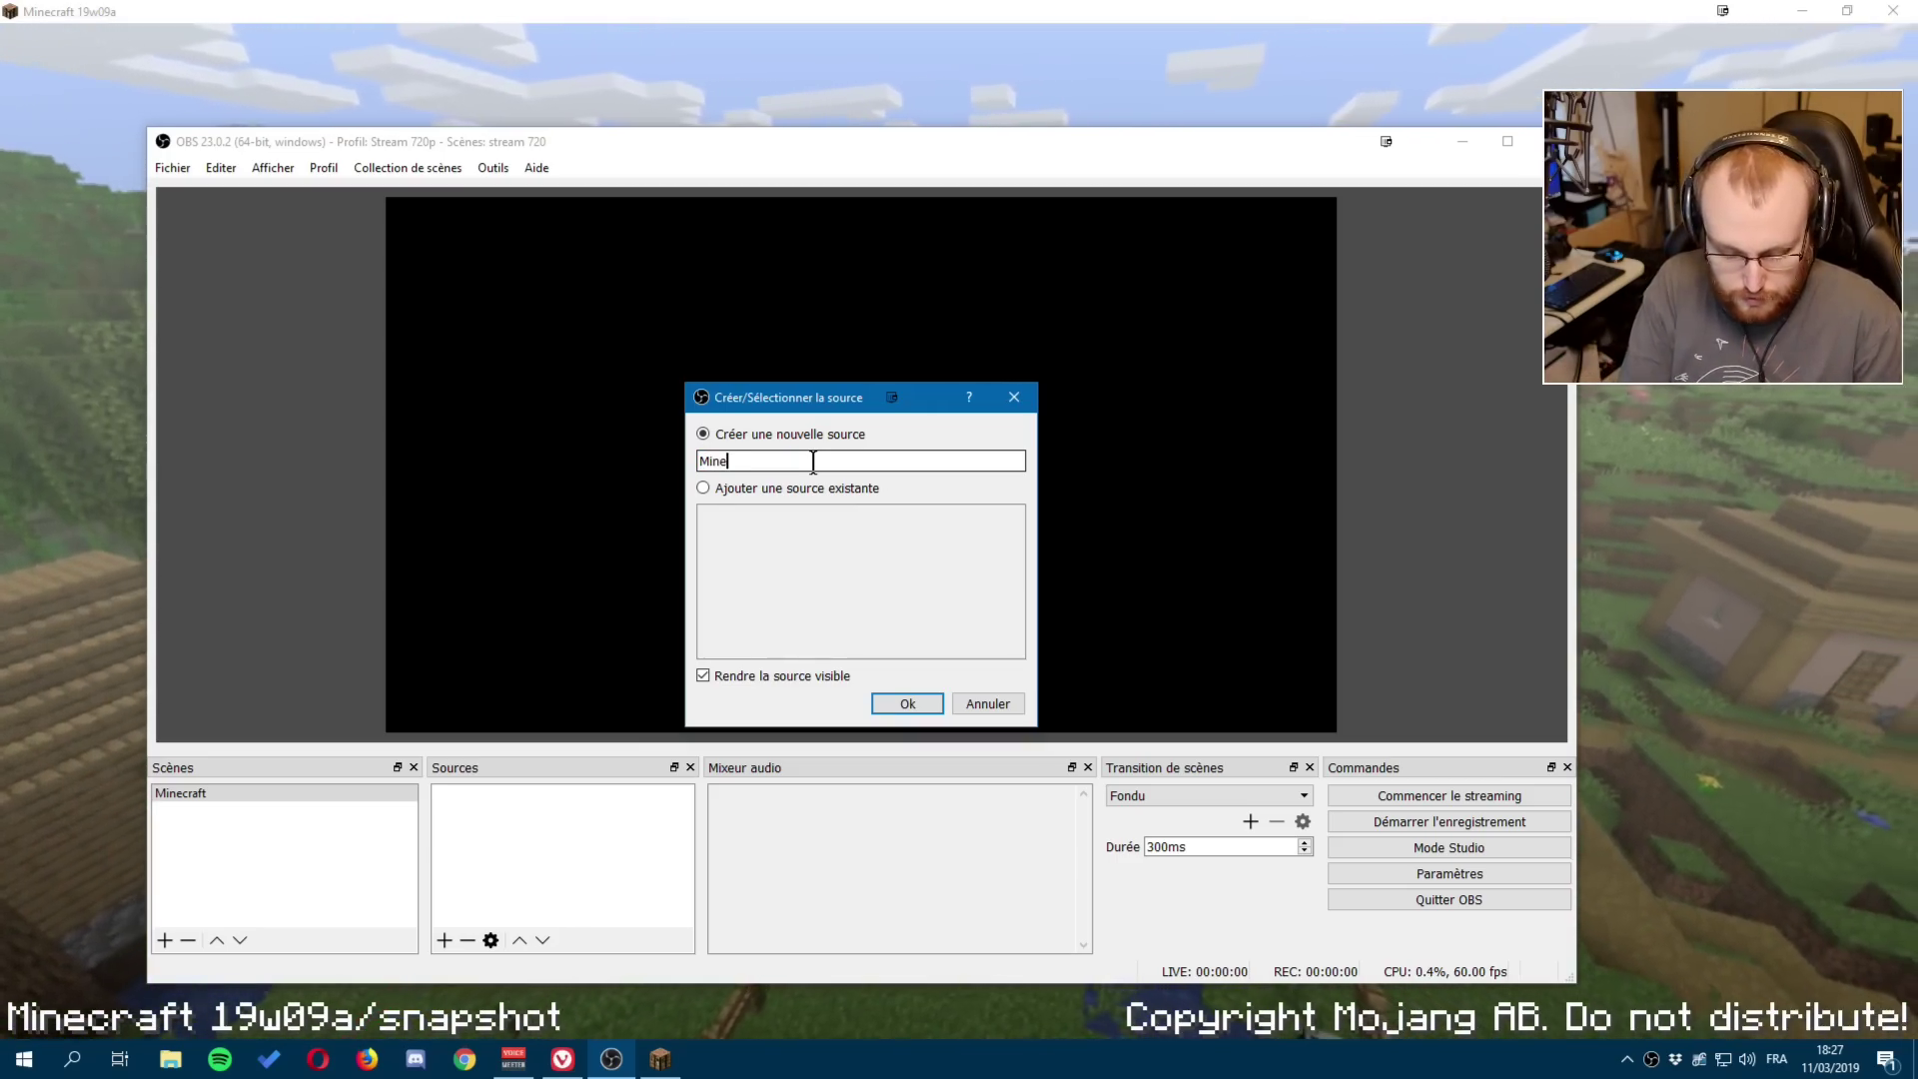
{"action": "left_click", "coordinate": [907, 705]}
{"action": "left_click", "coordinate": [918, 596]}
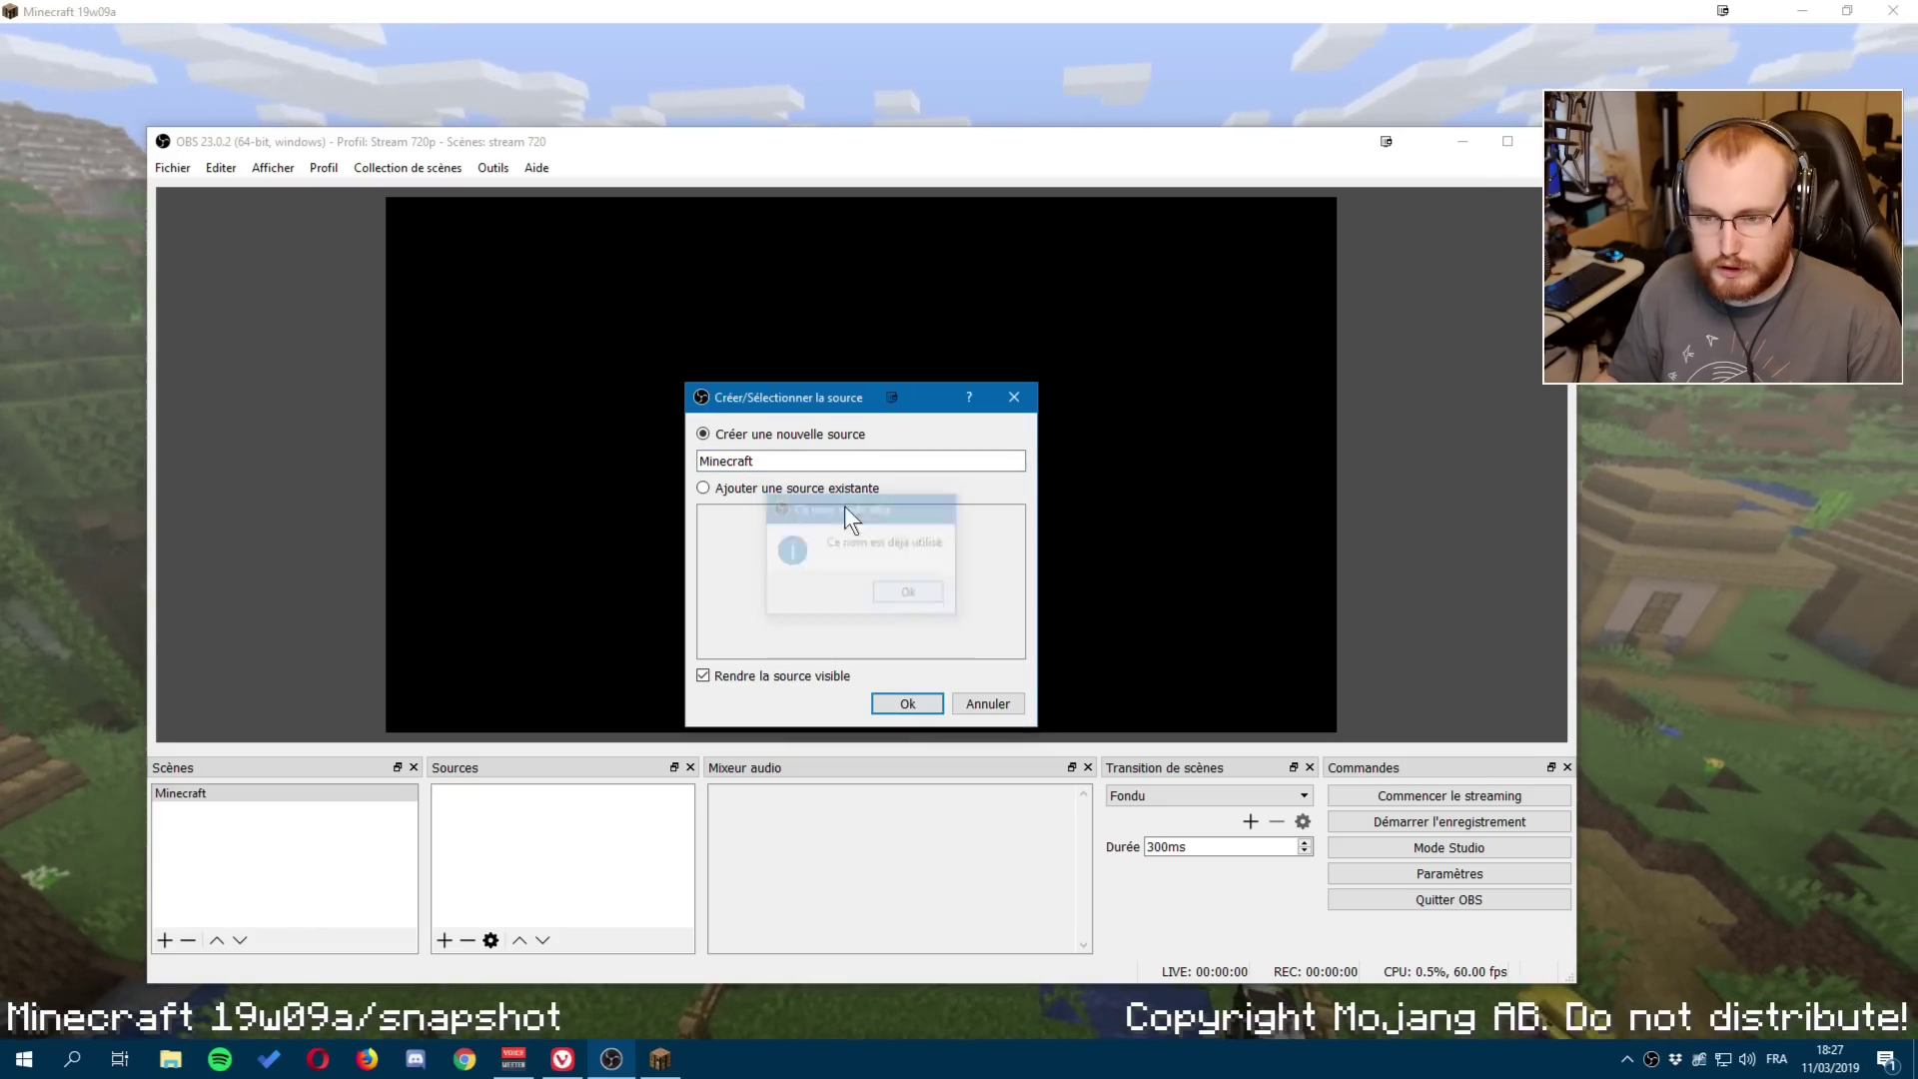
{"action": "left_click", "coordinate": [802, 459]}
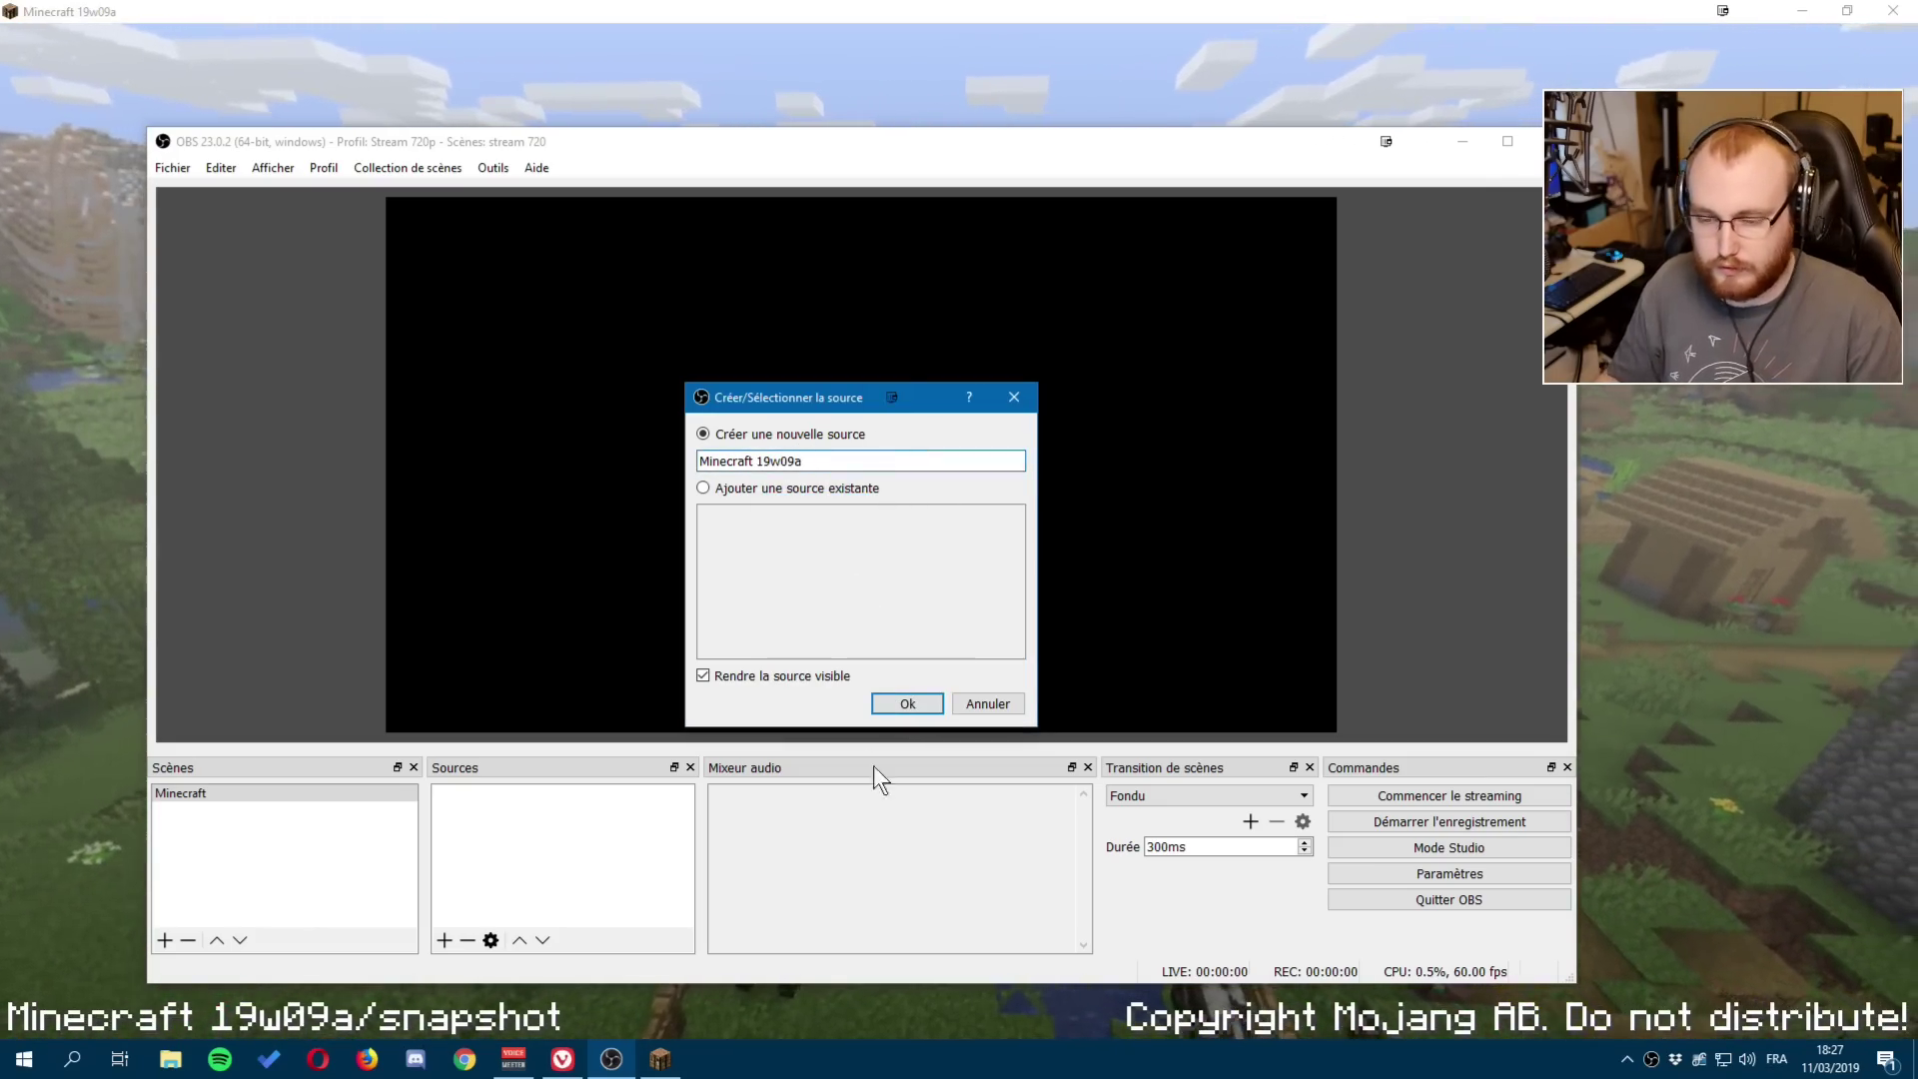
{"action": "left_click", "coordinate": [912, 705]}
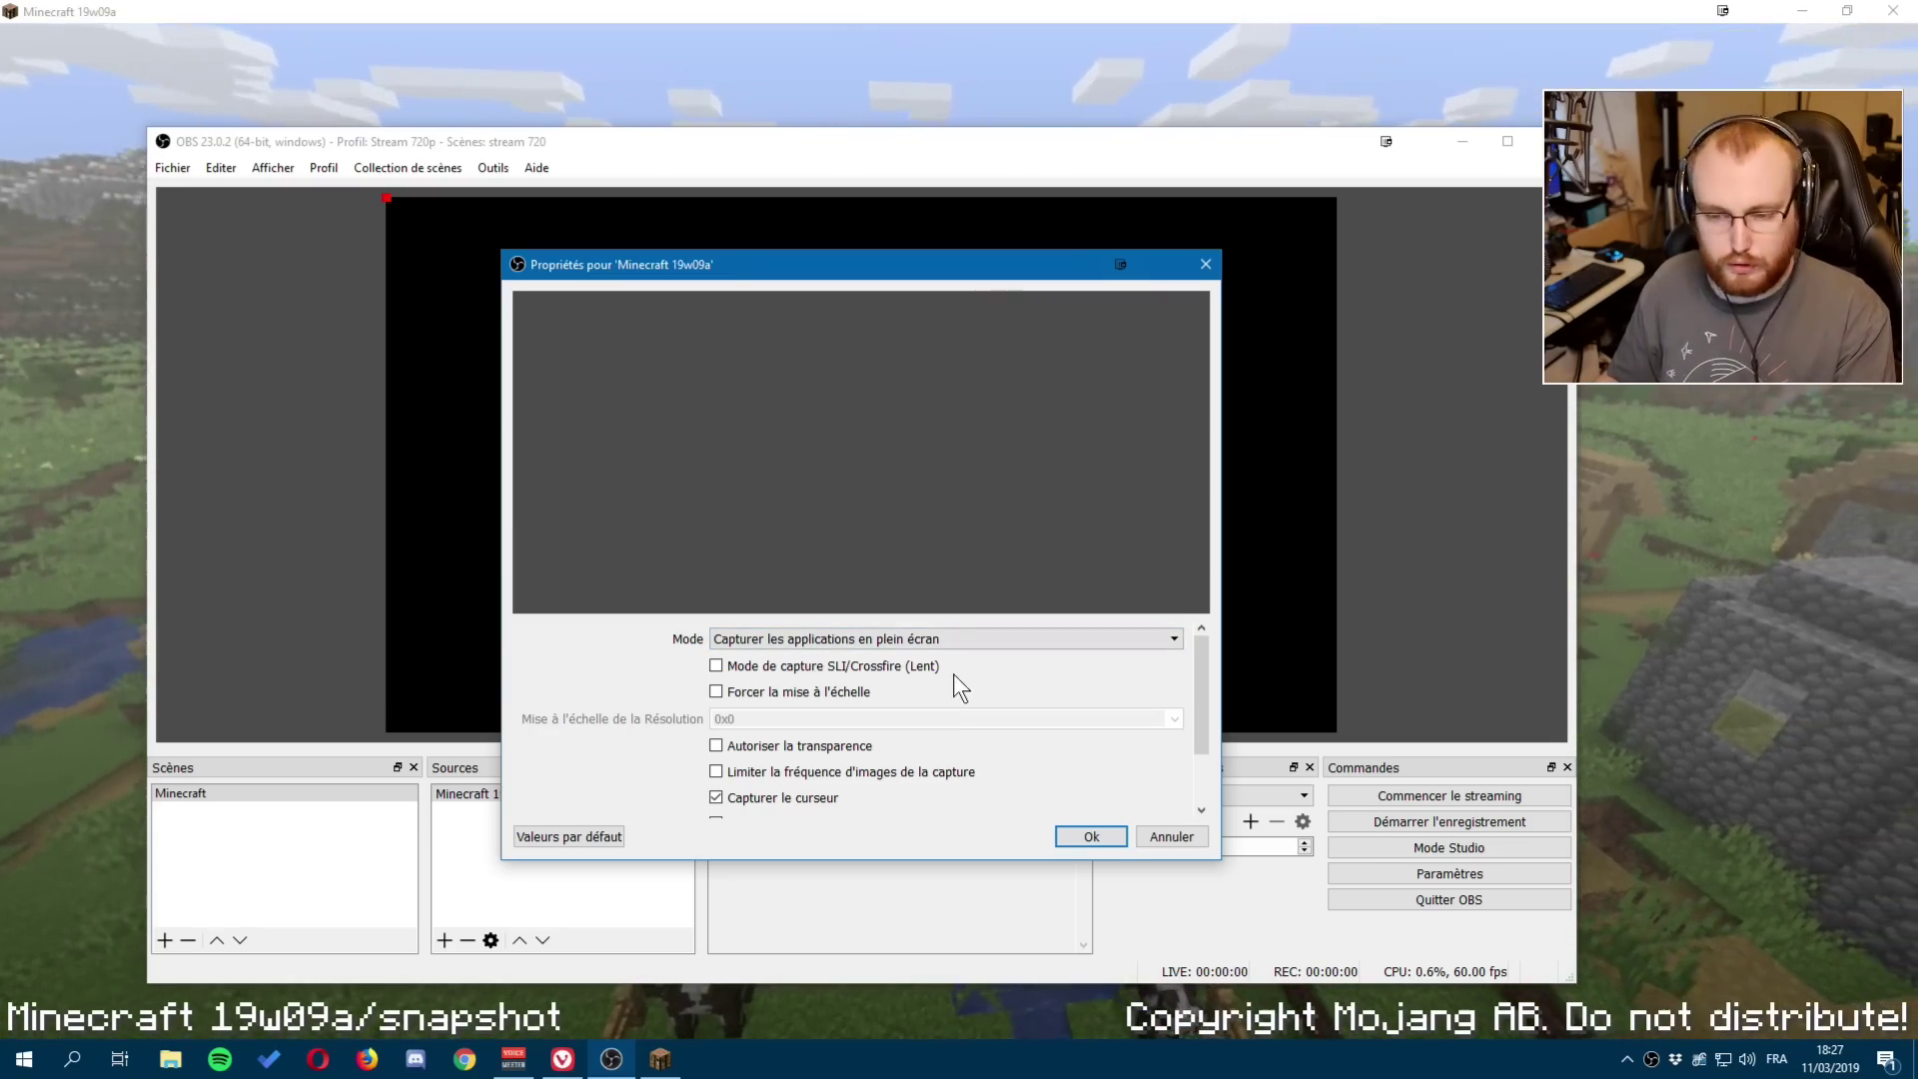
Set the game capture mode to "Capturer une fenêtre spécifique" and choose the window "[javaw.exe]: Minecraft 19w09a".
{"action": "mouse_move", "coordinate": [1207, 704]}
{"action": "left_mouse_down"}
{"action": "mouse_move", "coordinate": [1207, 764]}
{"action": "mouse_move", "coordinate": [1215, 682]}
{"action": "left_mouse_up"}
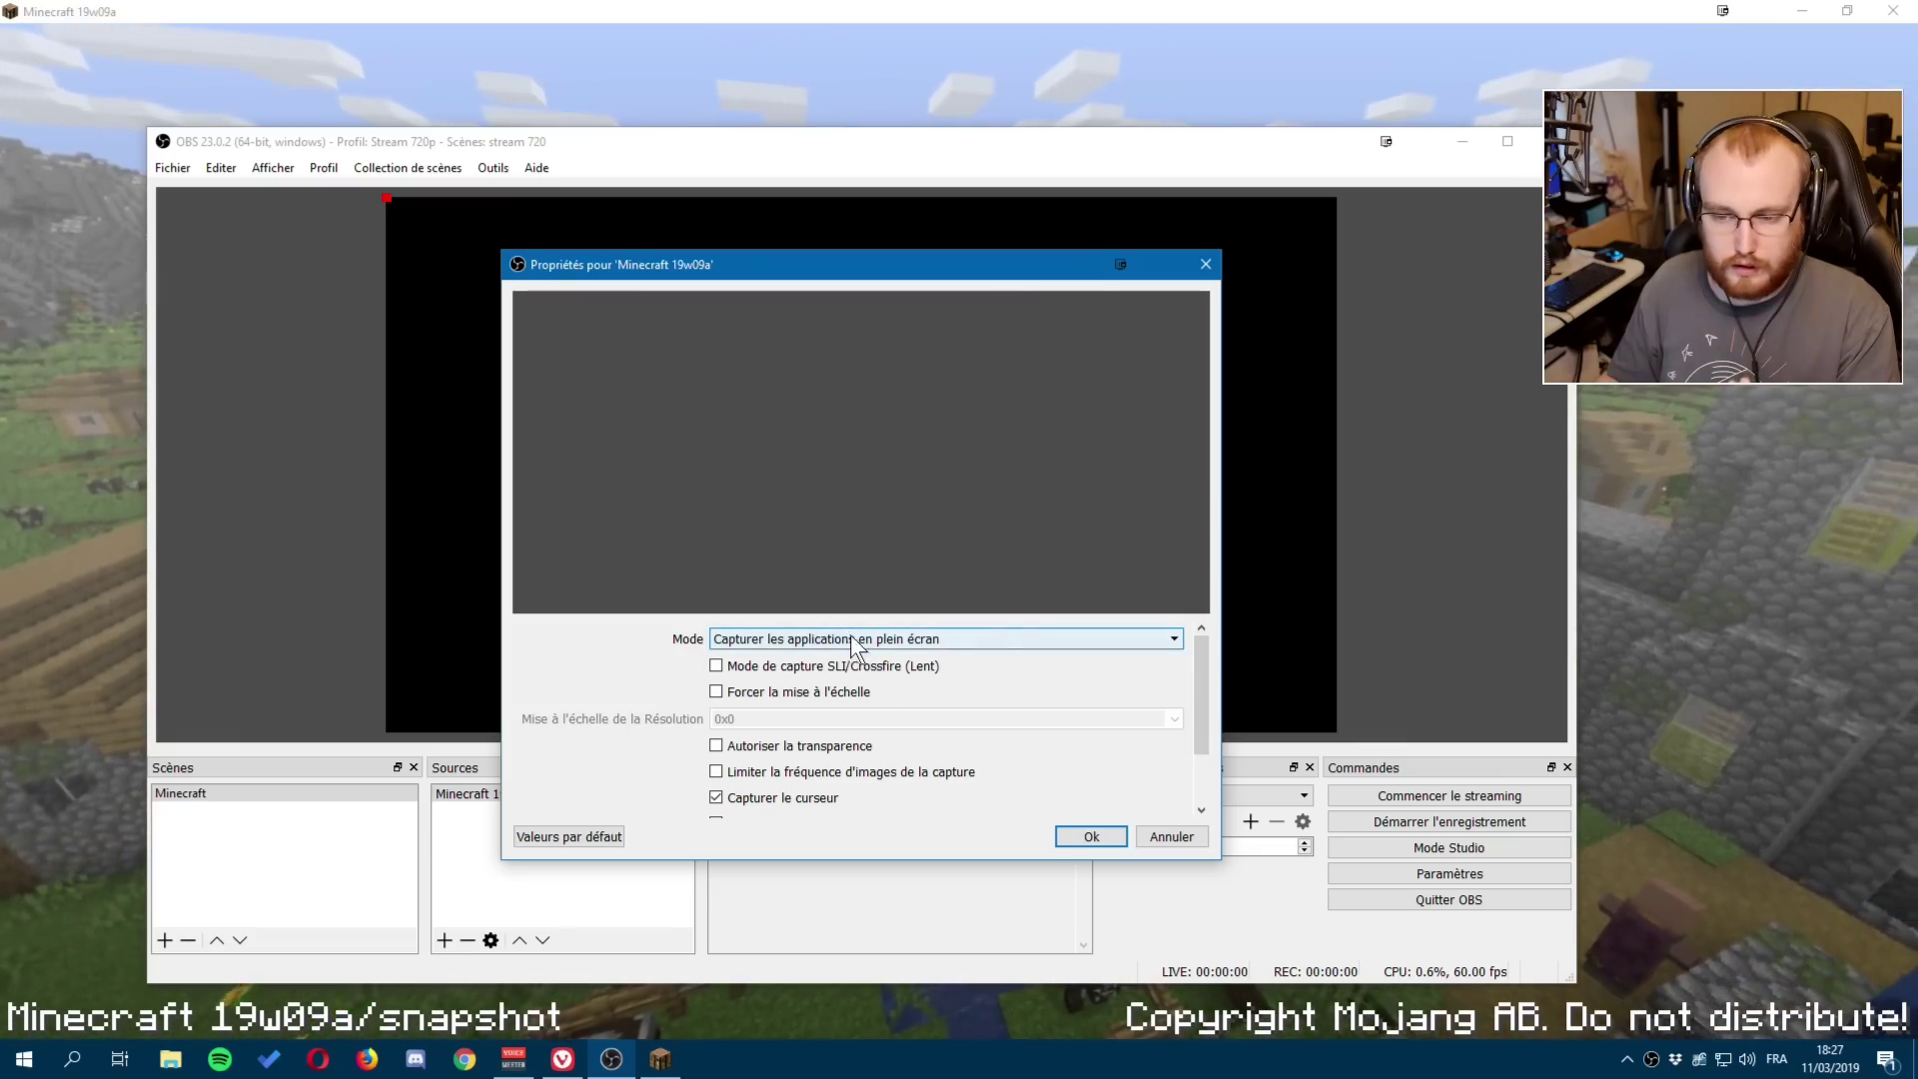
{"action": "left_click", "coordinate": [765, 640]}
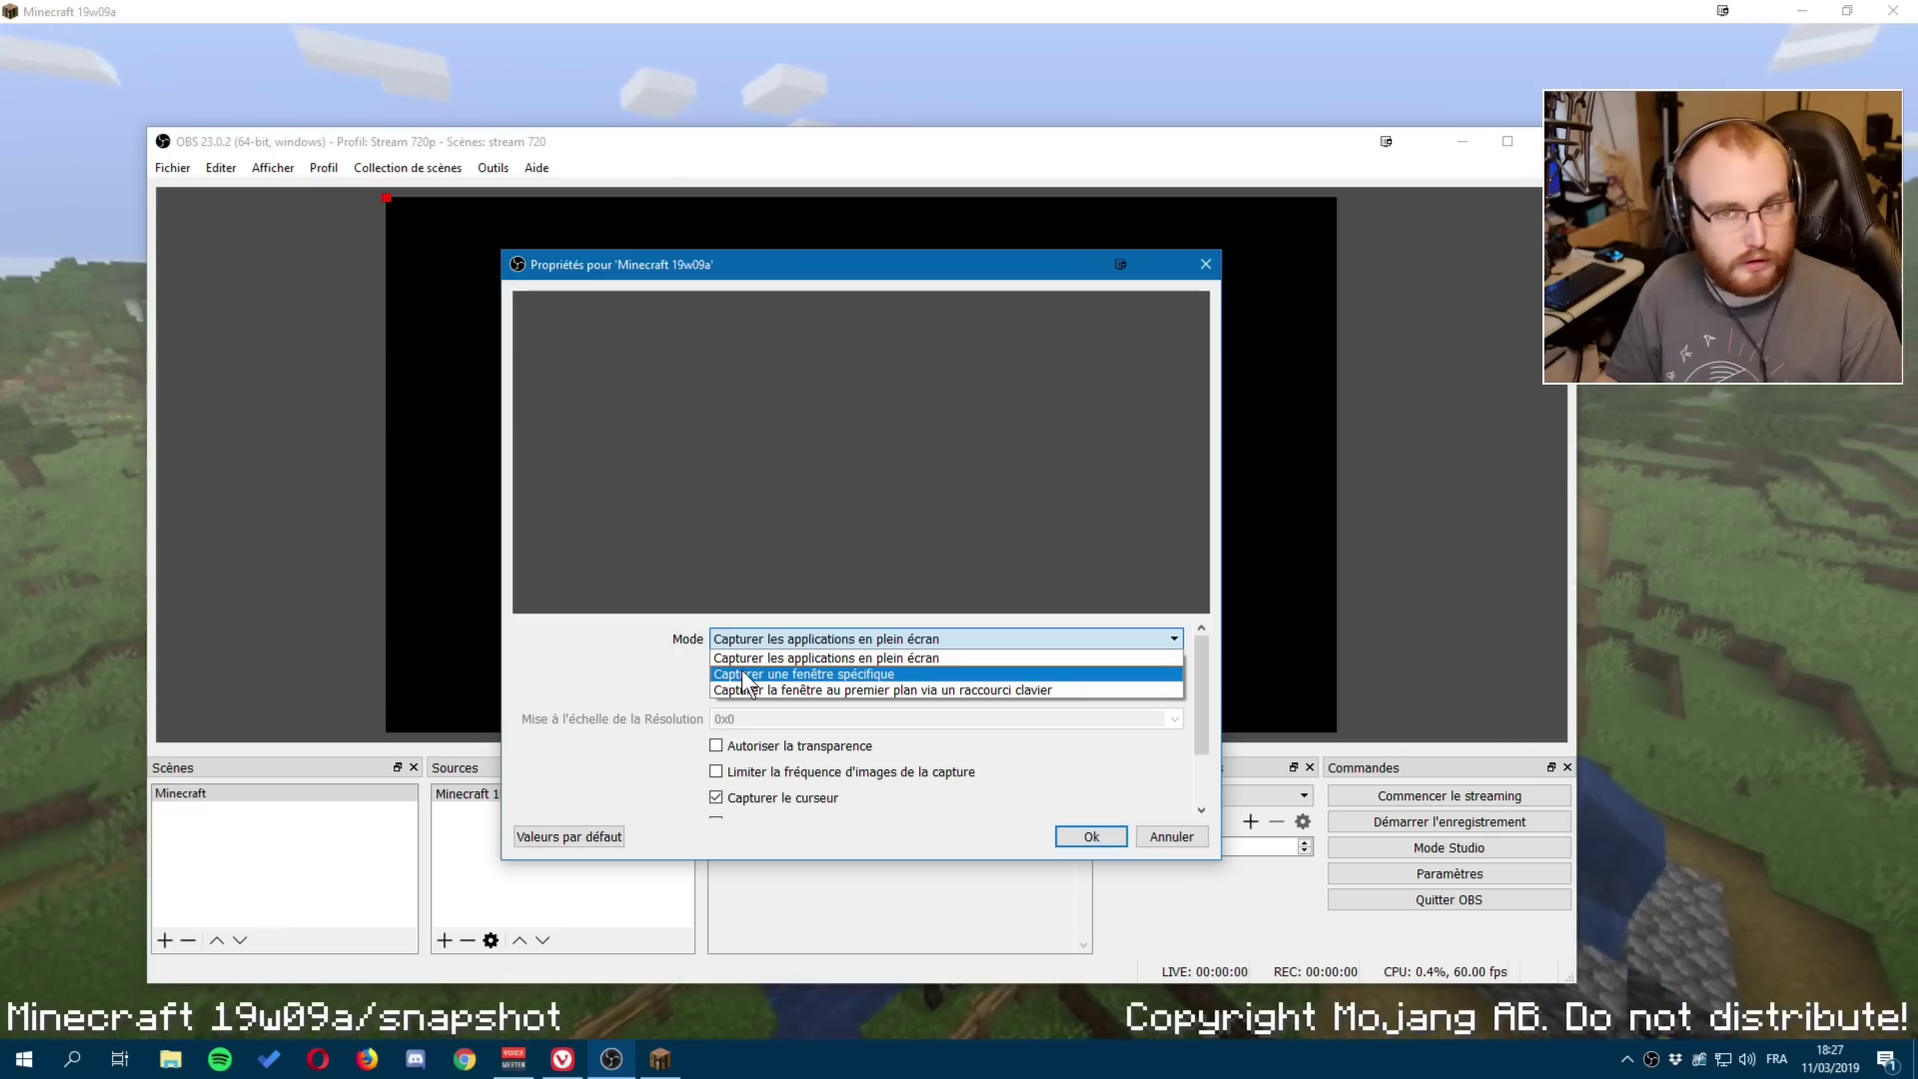
{"action": "left_click", "coordinate": [742, 674]}
{"action": "left_click", "coordinate": [804, 591]}
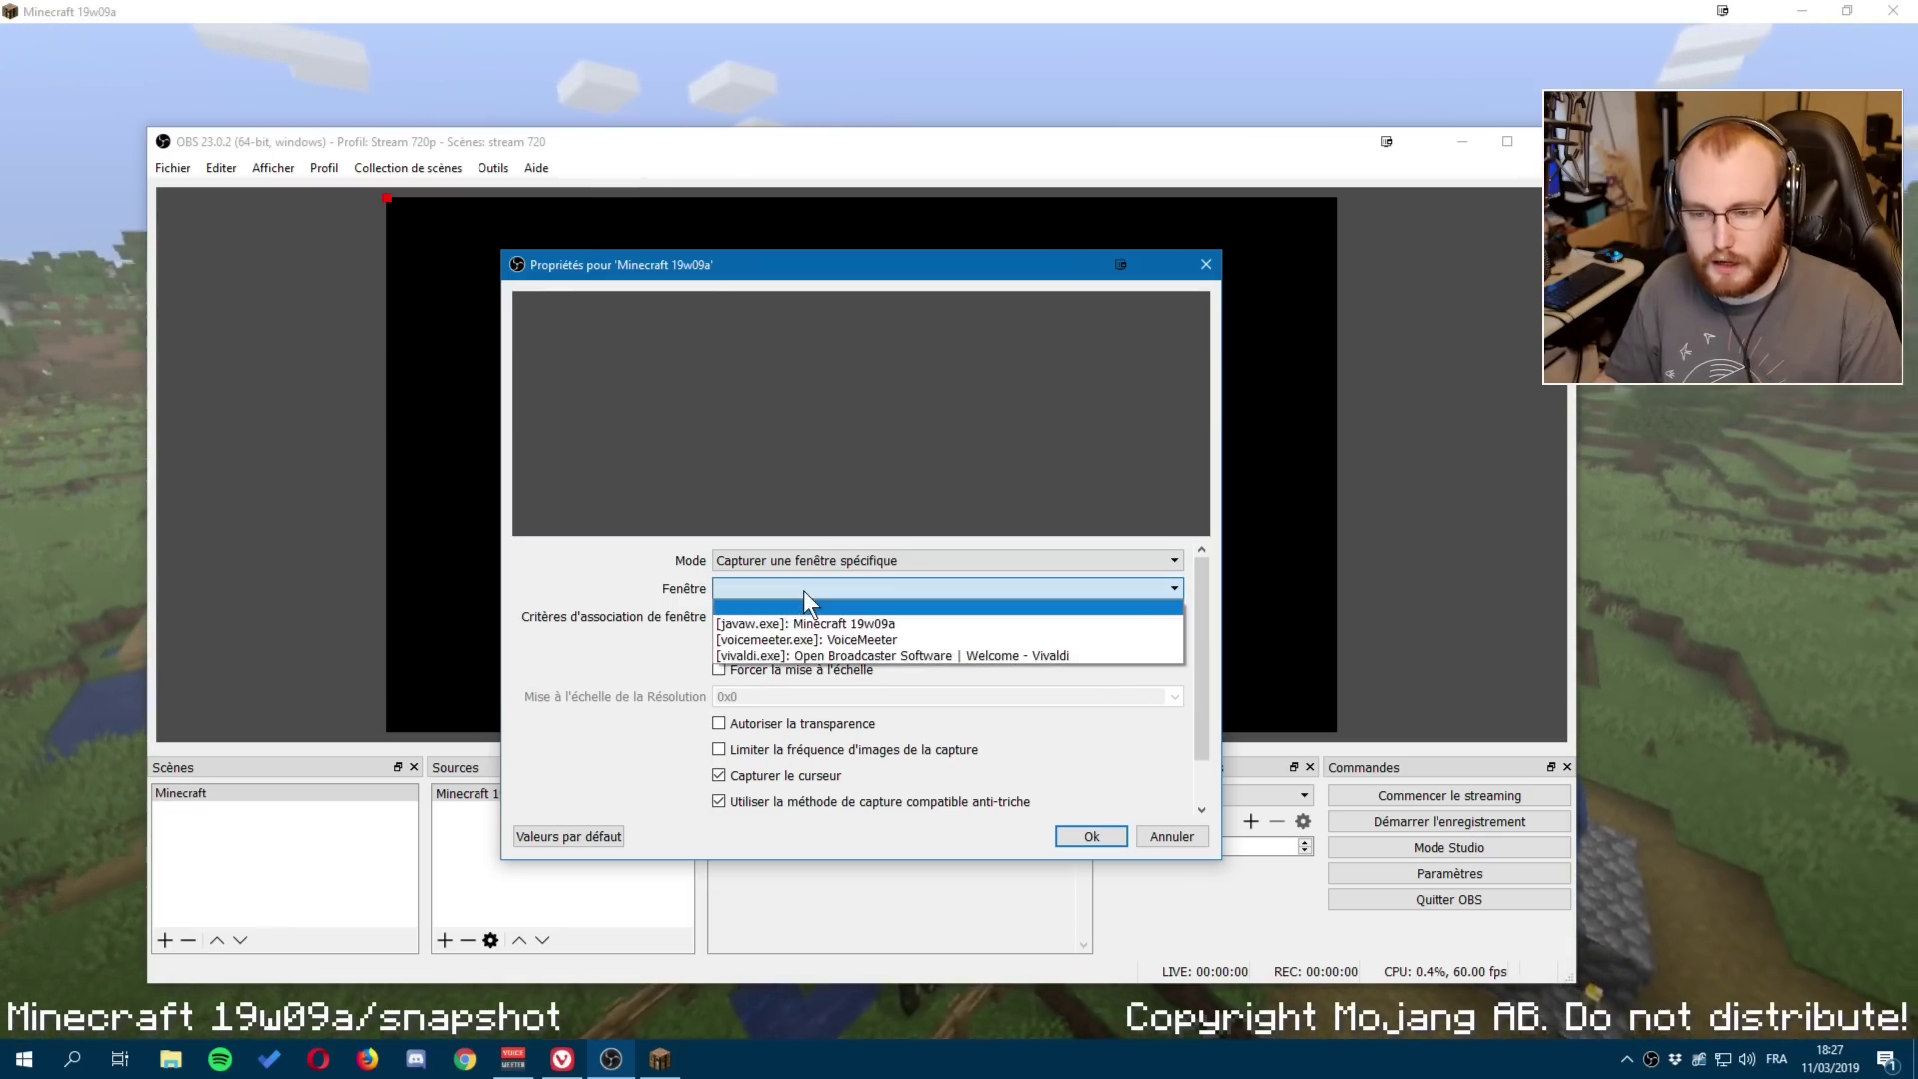
{"action": "left_click", "coordinate": [803, 590]}
{"action": "left_click", "coordinate": [803, 591]}
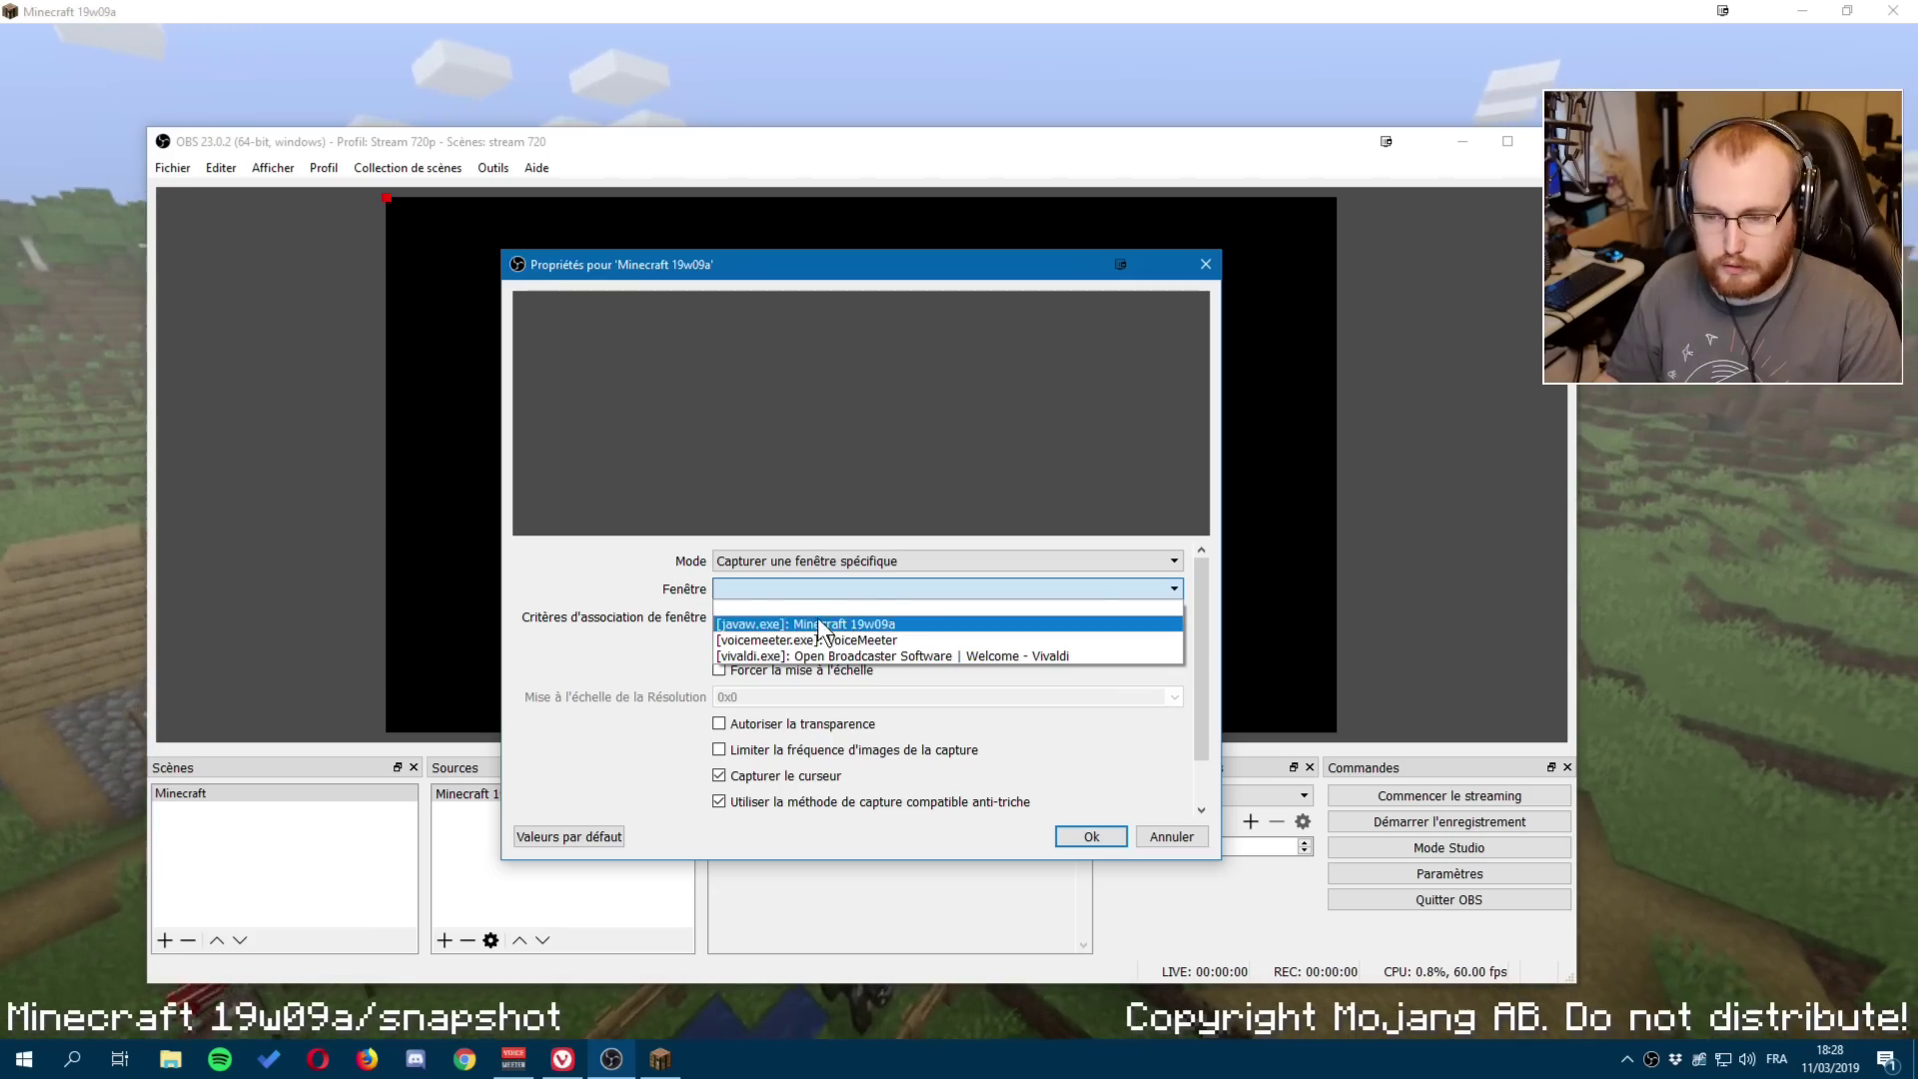
{"action": "left_click", "coordinate": [821, 625]}
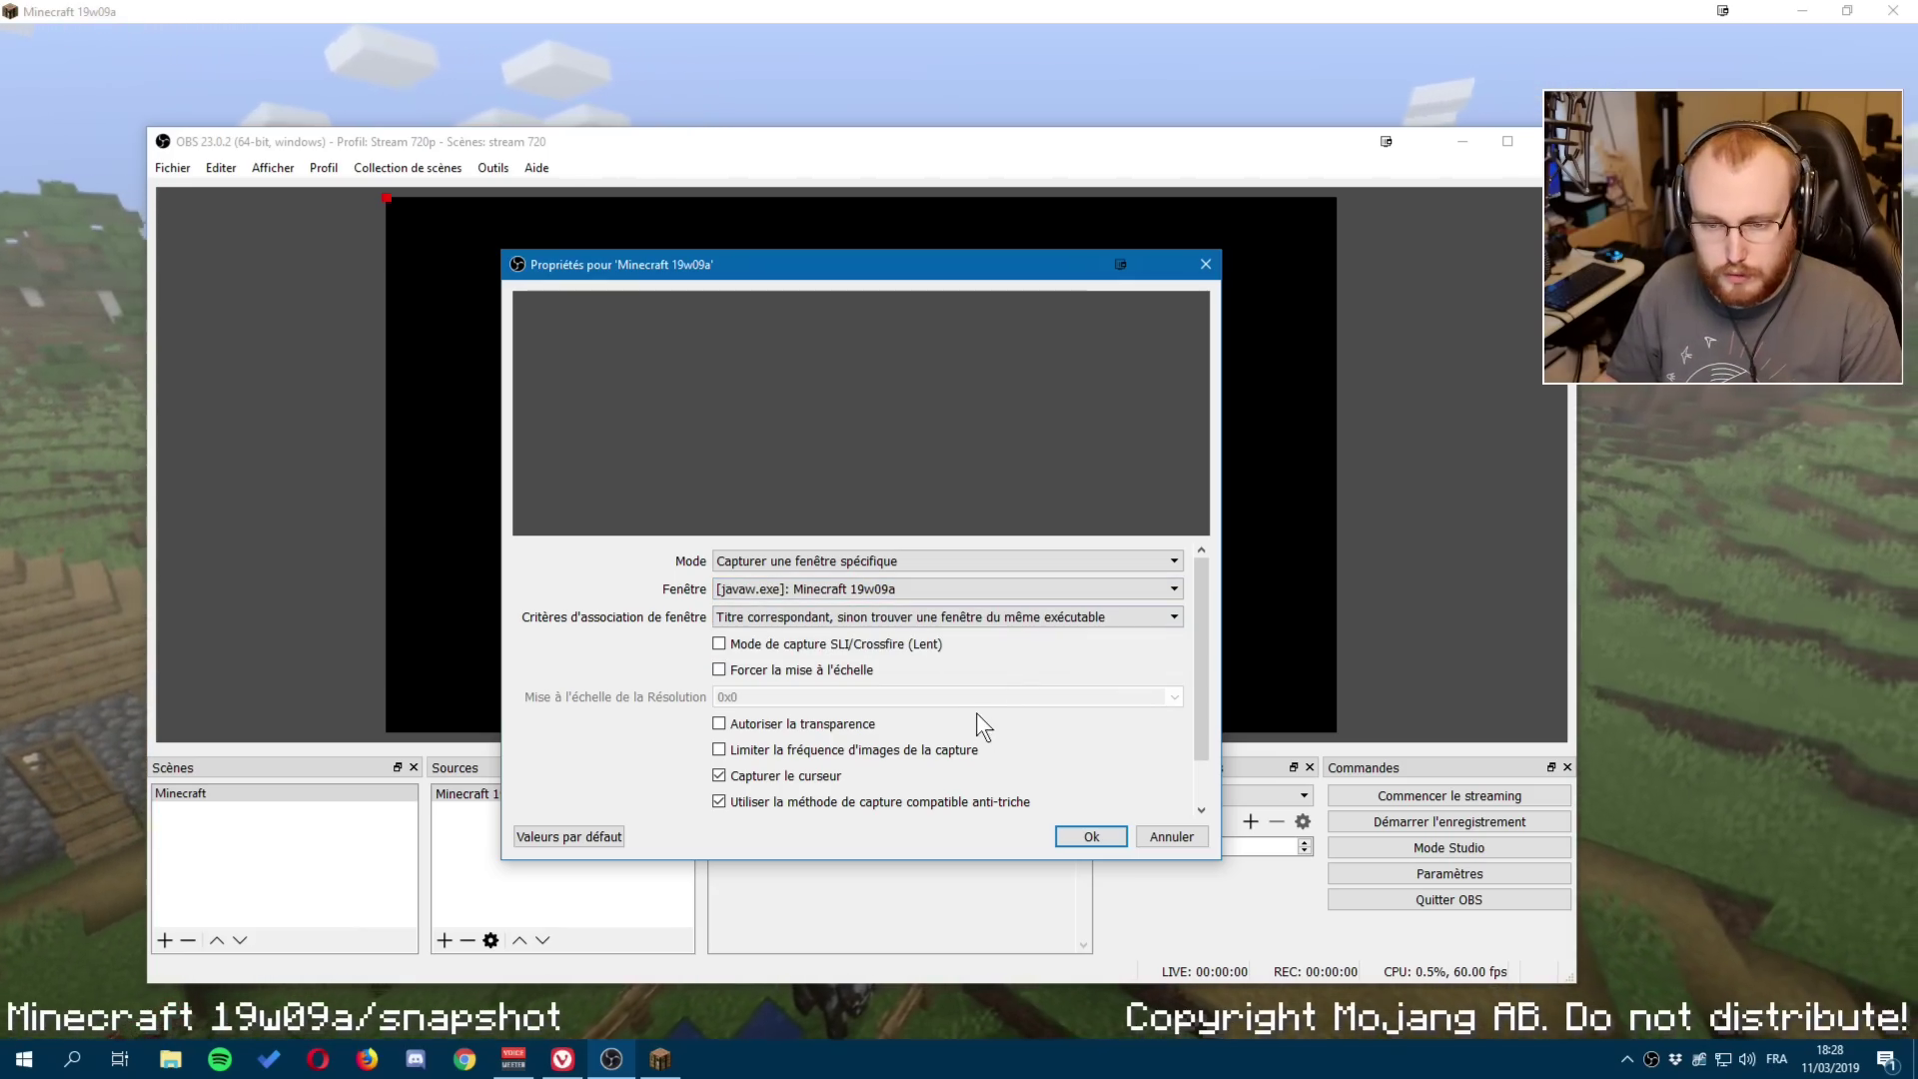
Try the mode "Capturer la fenêtre au premier plan via un raccourci clavier", and accept the source properties with "Capturer une fenêtre spécifique" restored.
{"action": "left_click", "coordinate": [828, 563]}
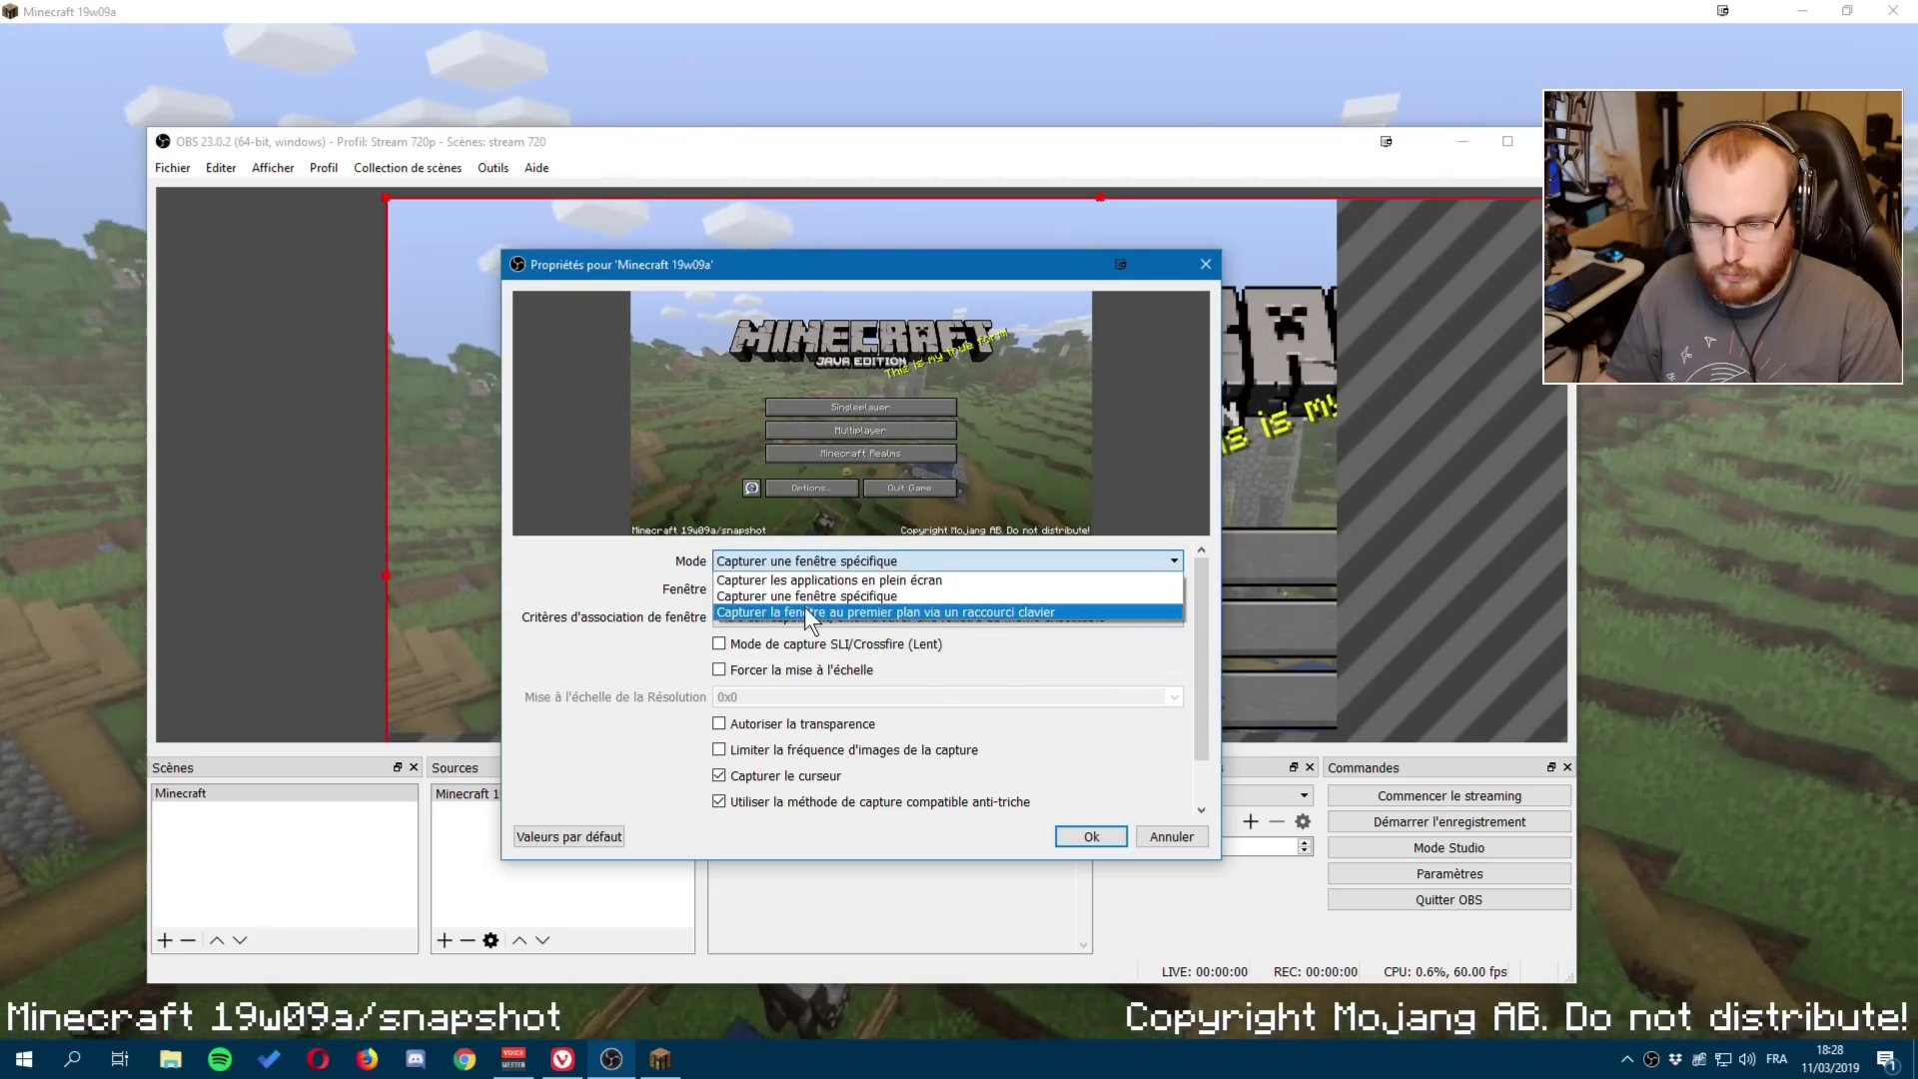
{"action": "left_click", "coordinate": [899, 613]}
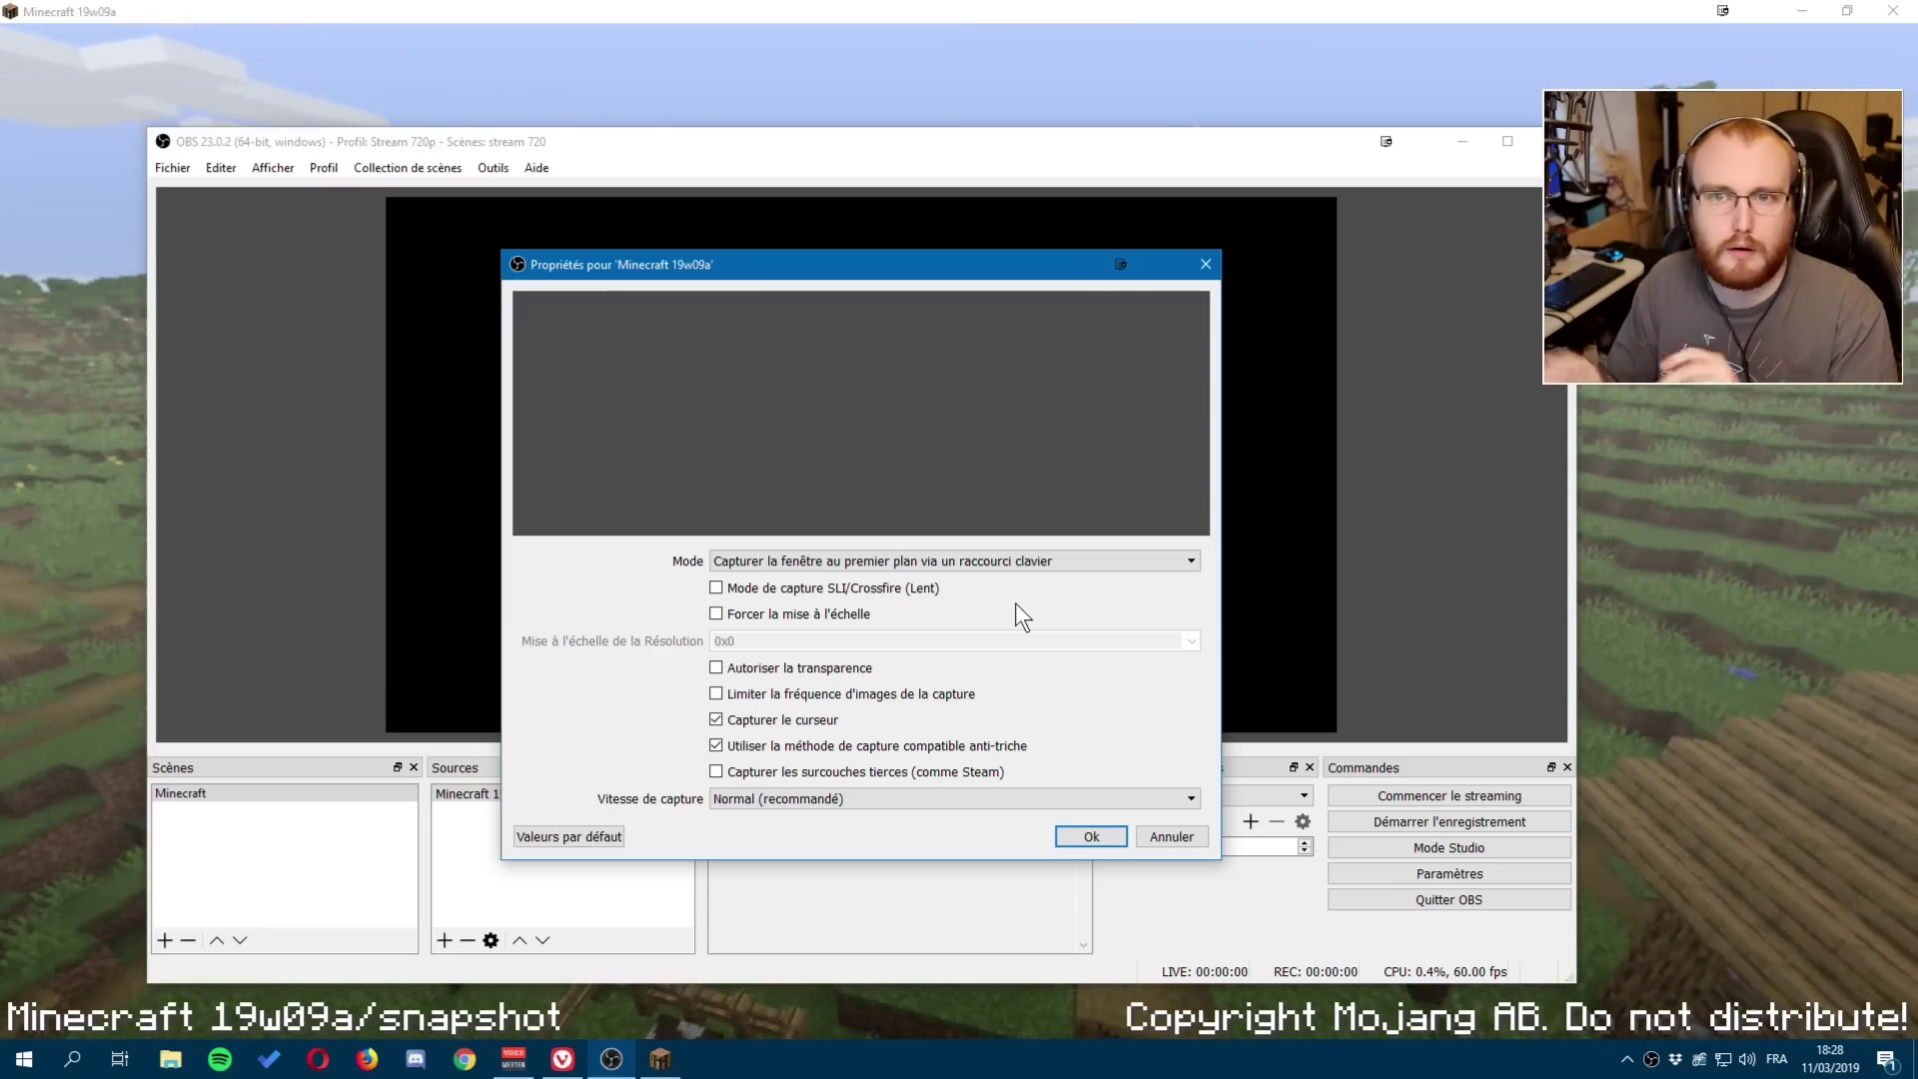
{"action": "left_click", "coordinate": [873, 562]}
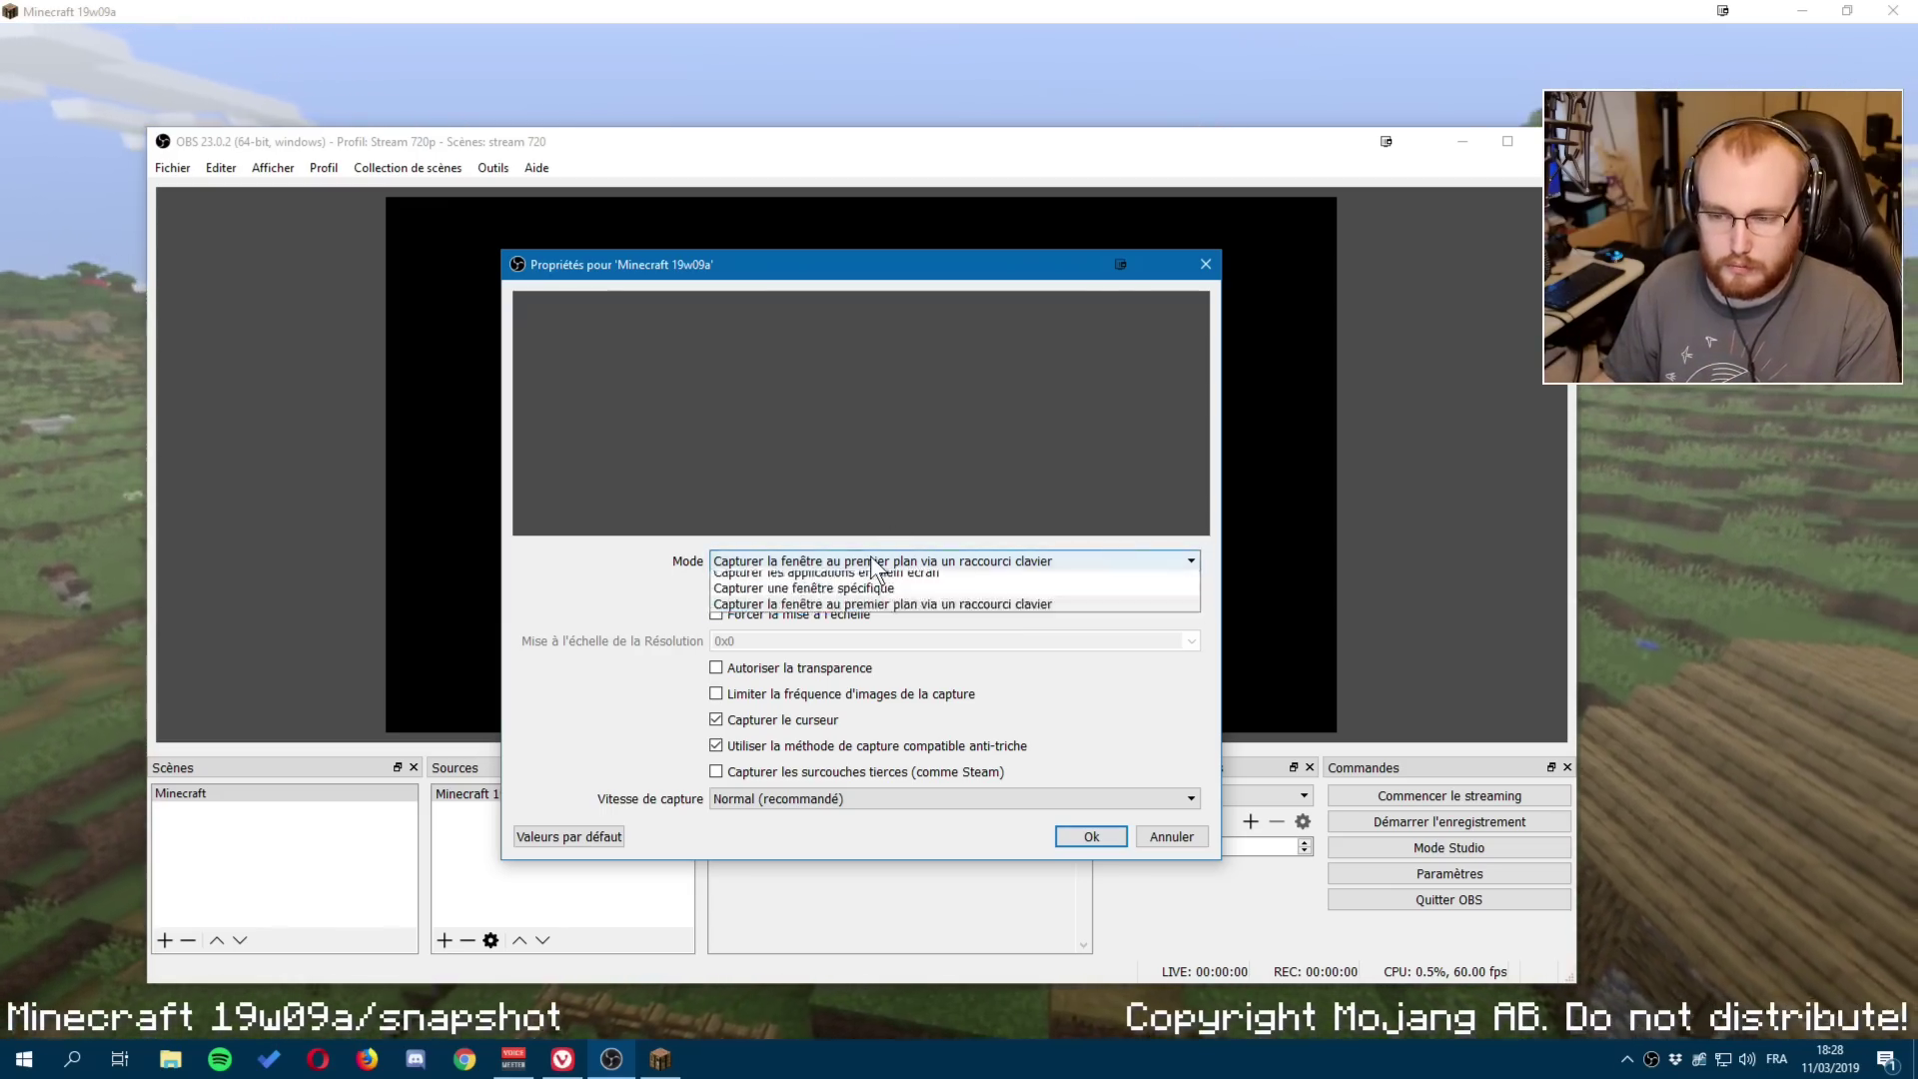
{"action": "left_click", "coordinate": [852, 597]}
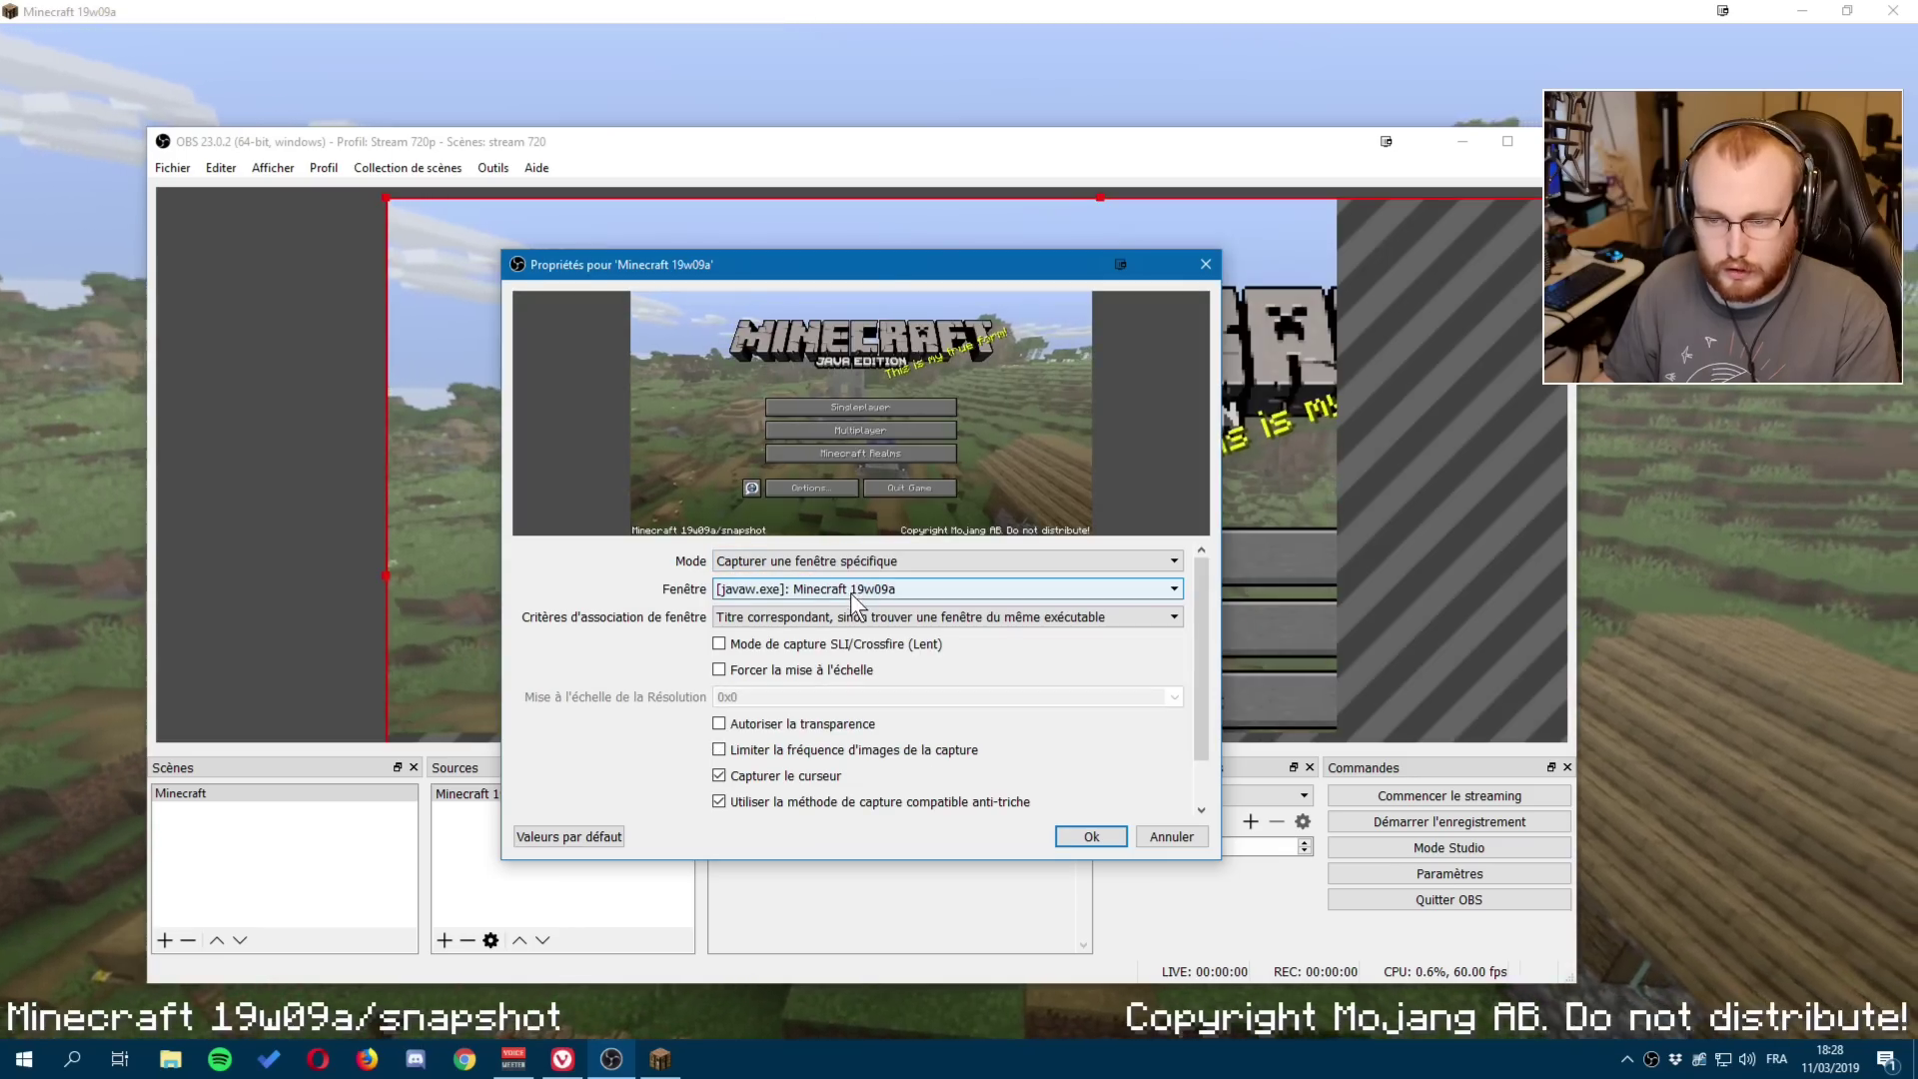
{"action": "left_click", "coordinate": [1092, 836]}
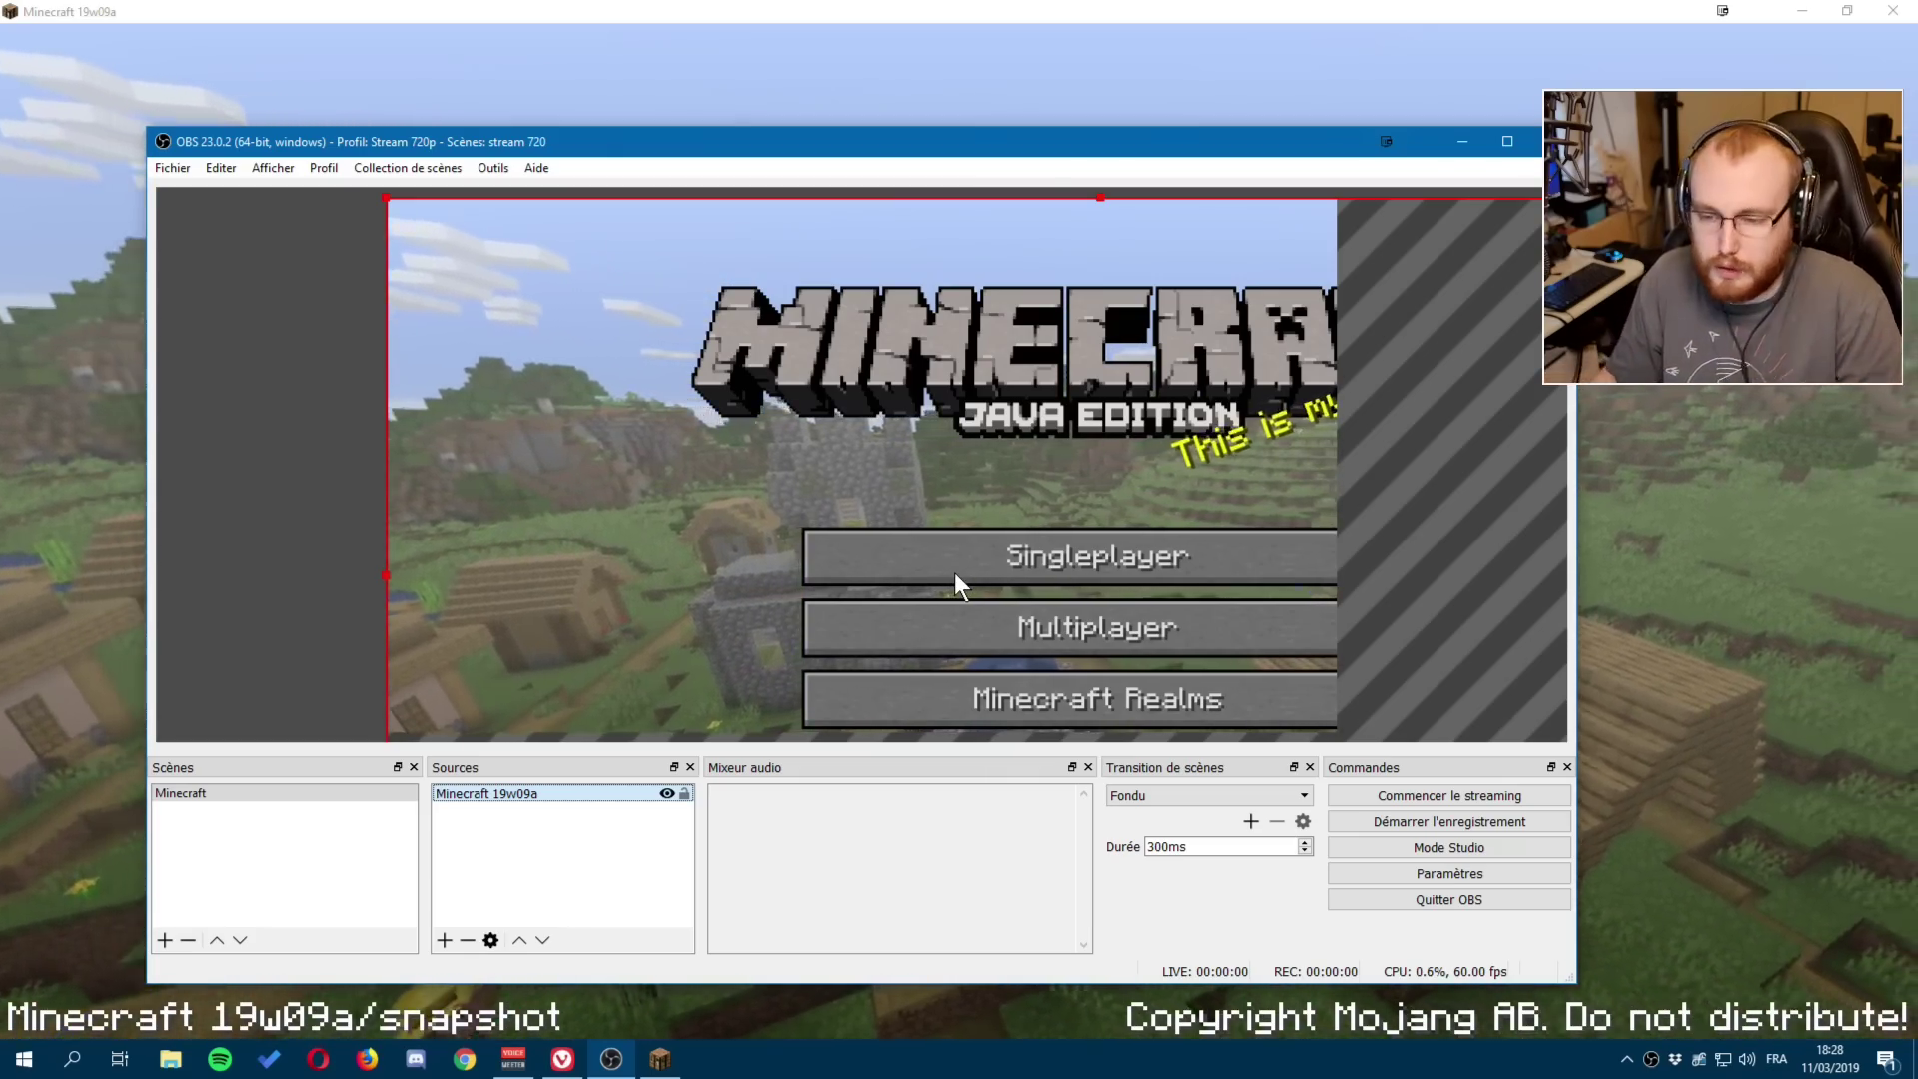
Fit the Minecraft 19w09a source to the screen while keeping its proportions, and compare the preview with the game window.
{"action": "right_click", "coordinate": [487, 789]}
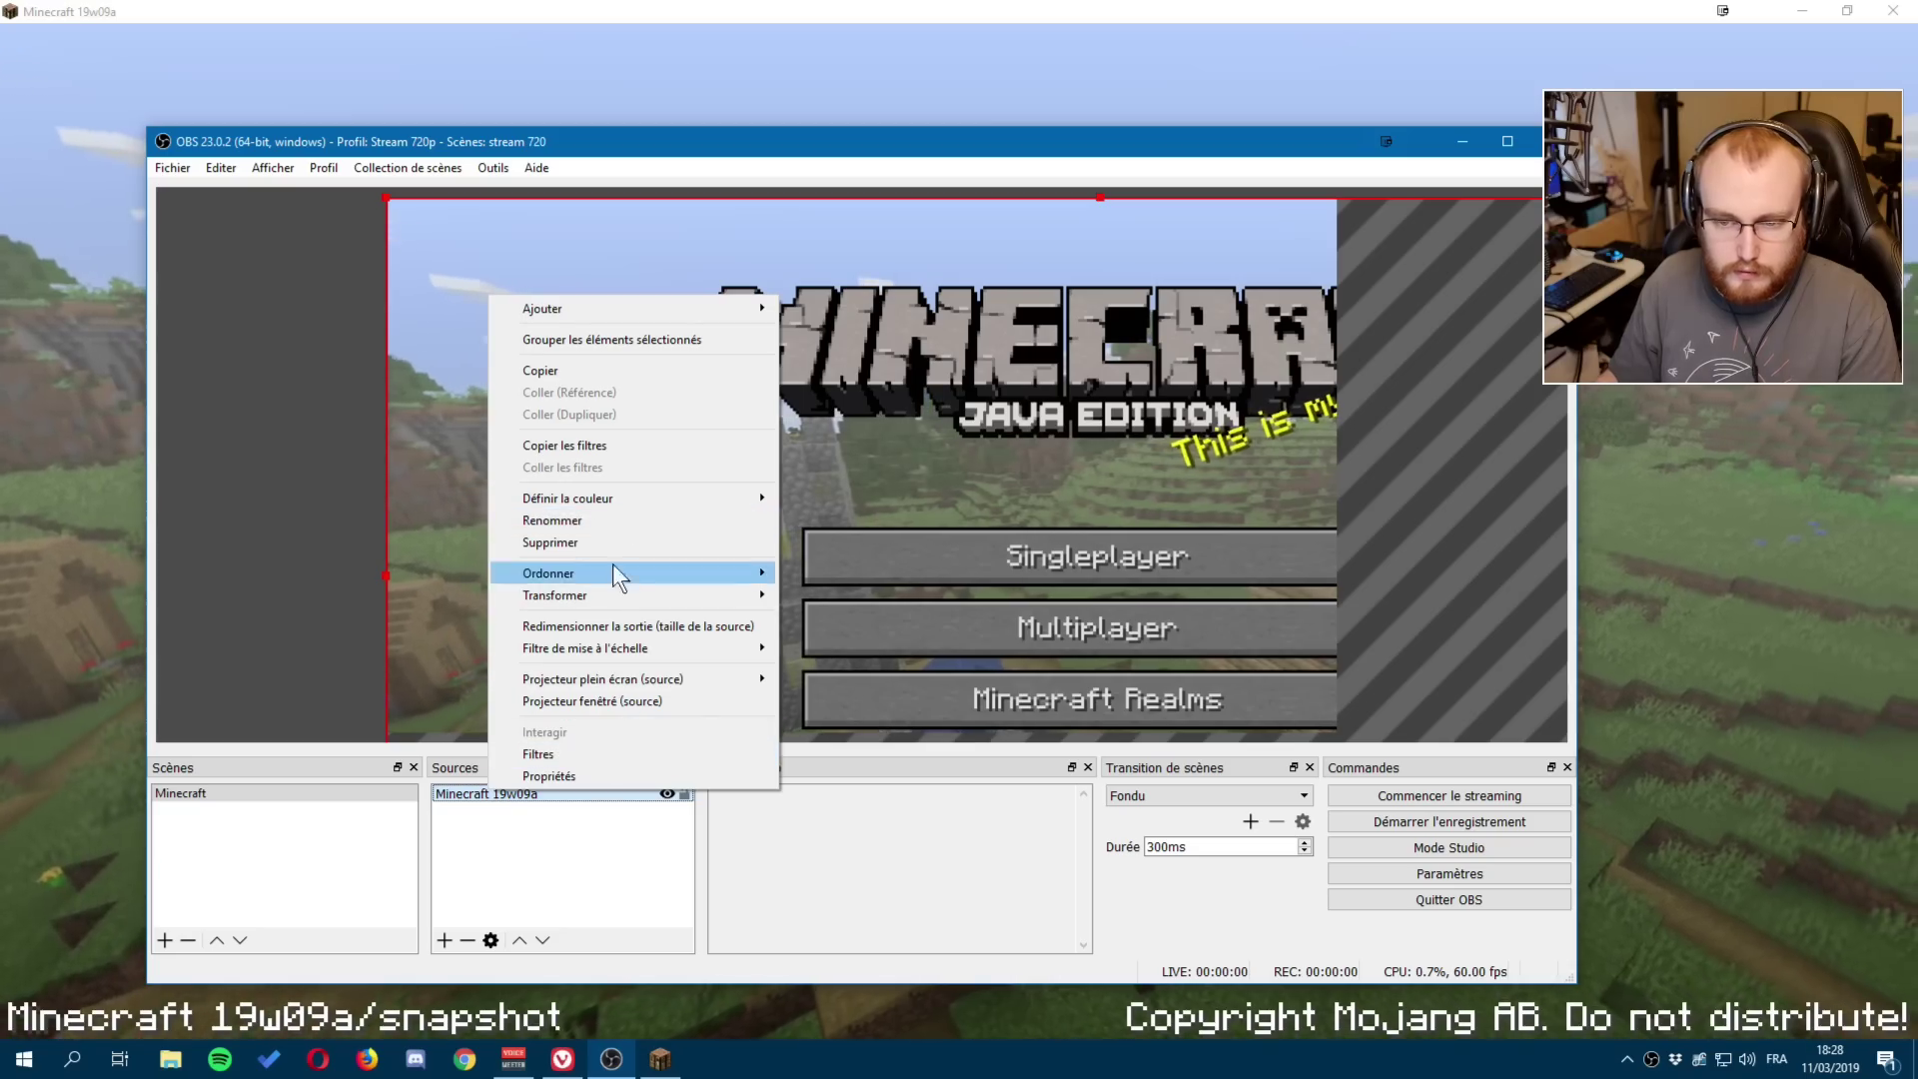
{"action": "mouse_move", "coordinate": [596, 597]}
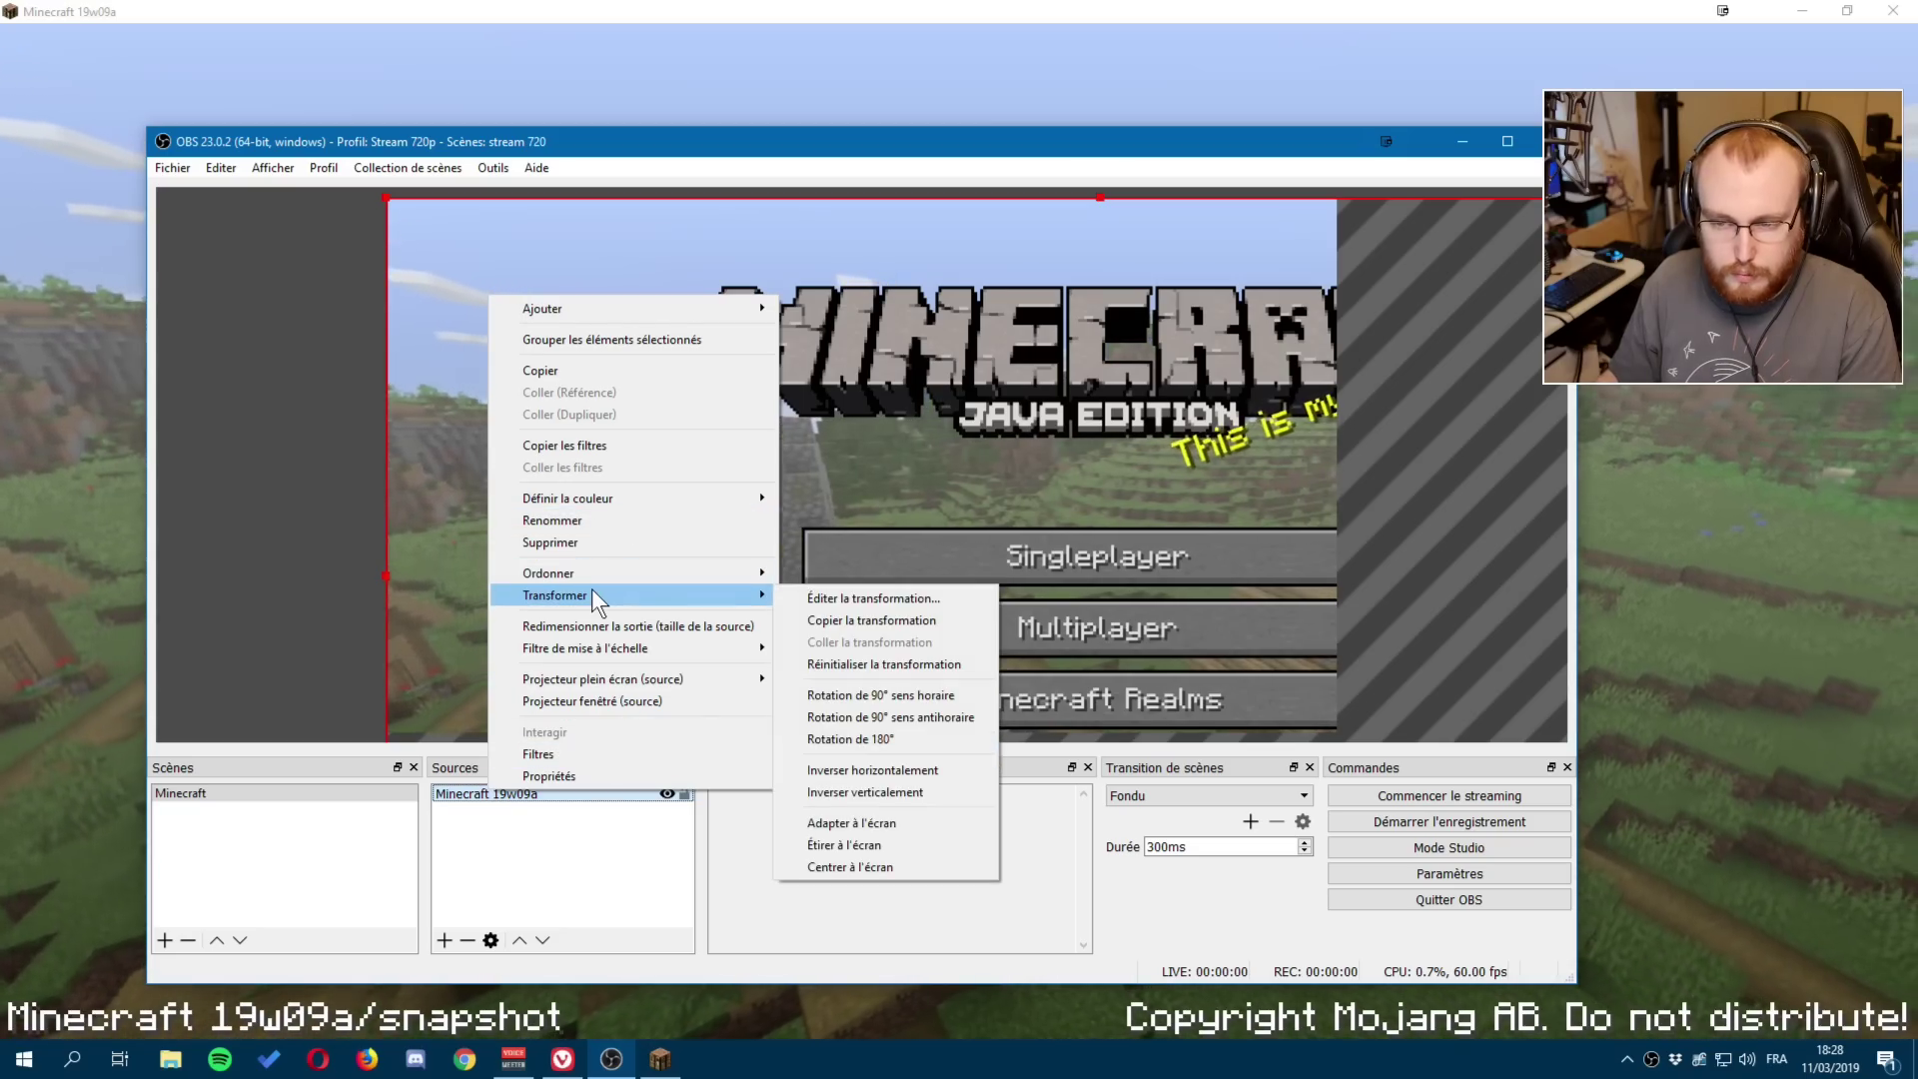
{"action": "left_click", "coordinate": [890, 818]}
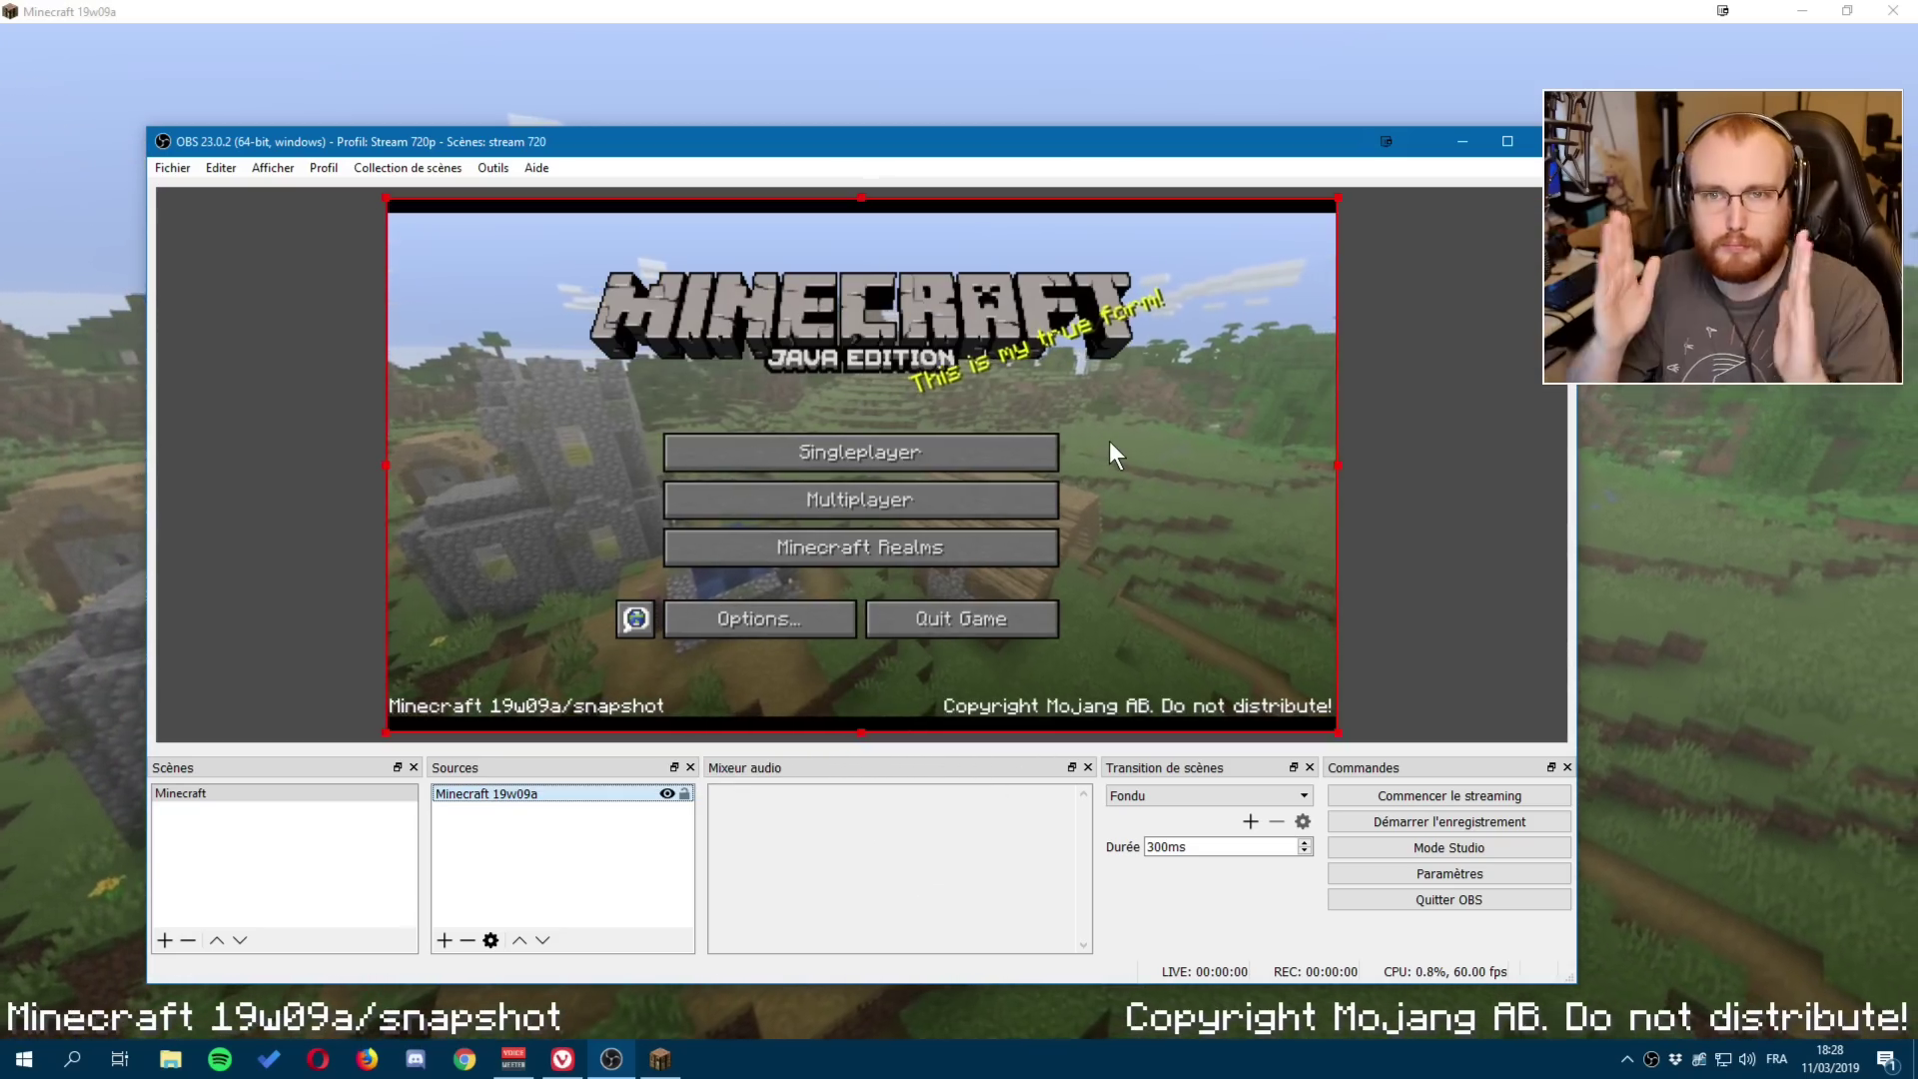
{"action": "left_click", "coordinate": [76, 272]}
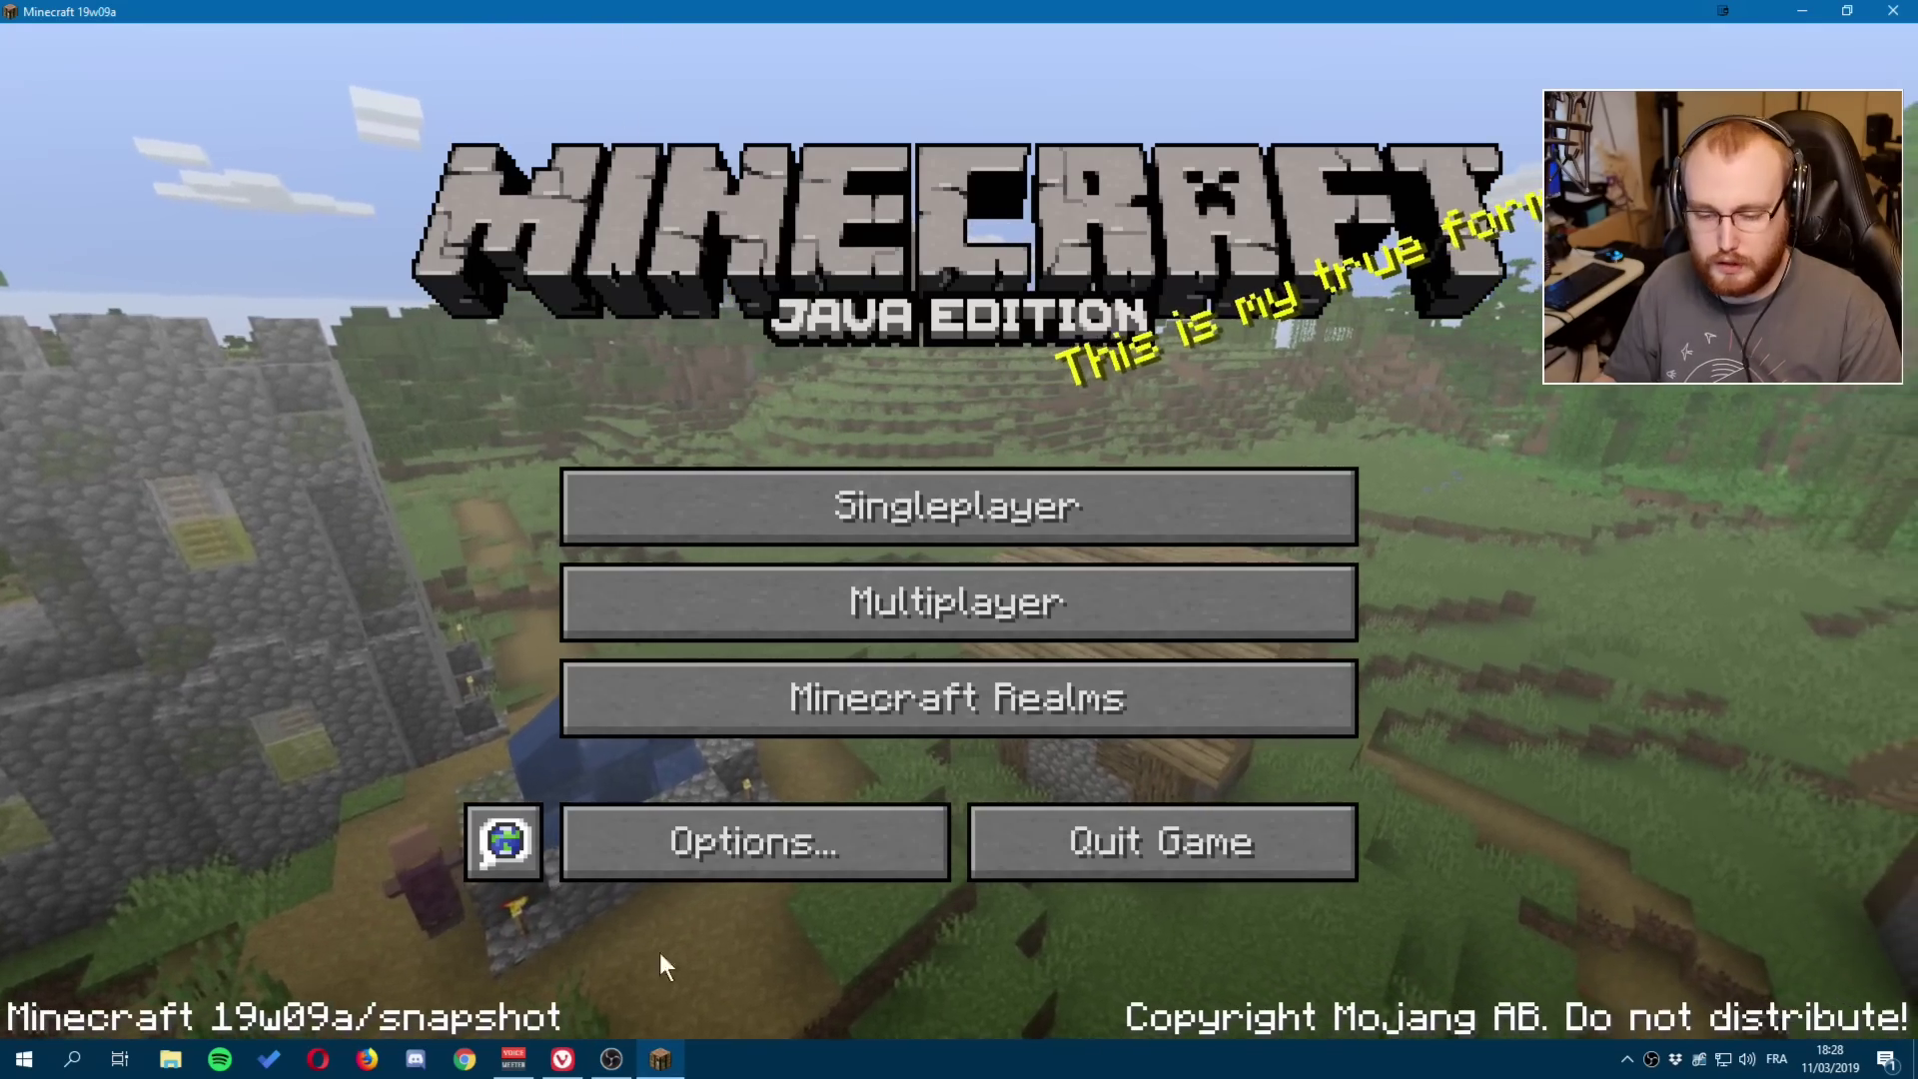
{"action": "left_click", "coordinate": [611, 1059]}
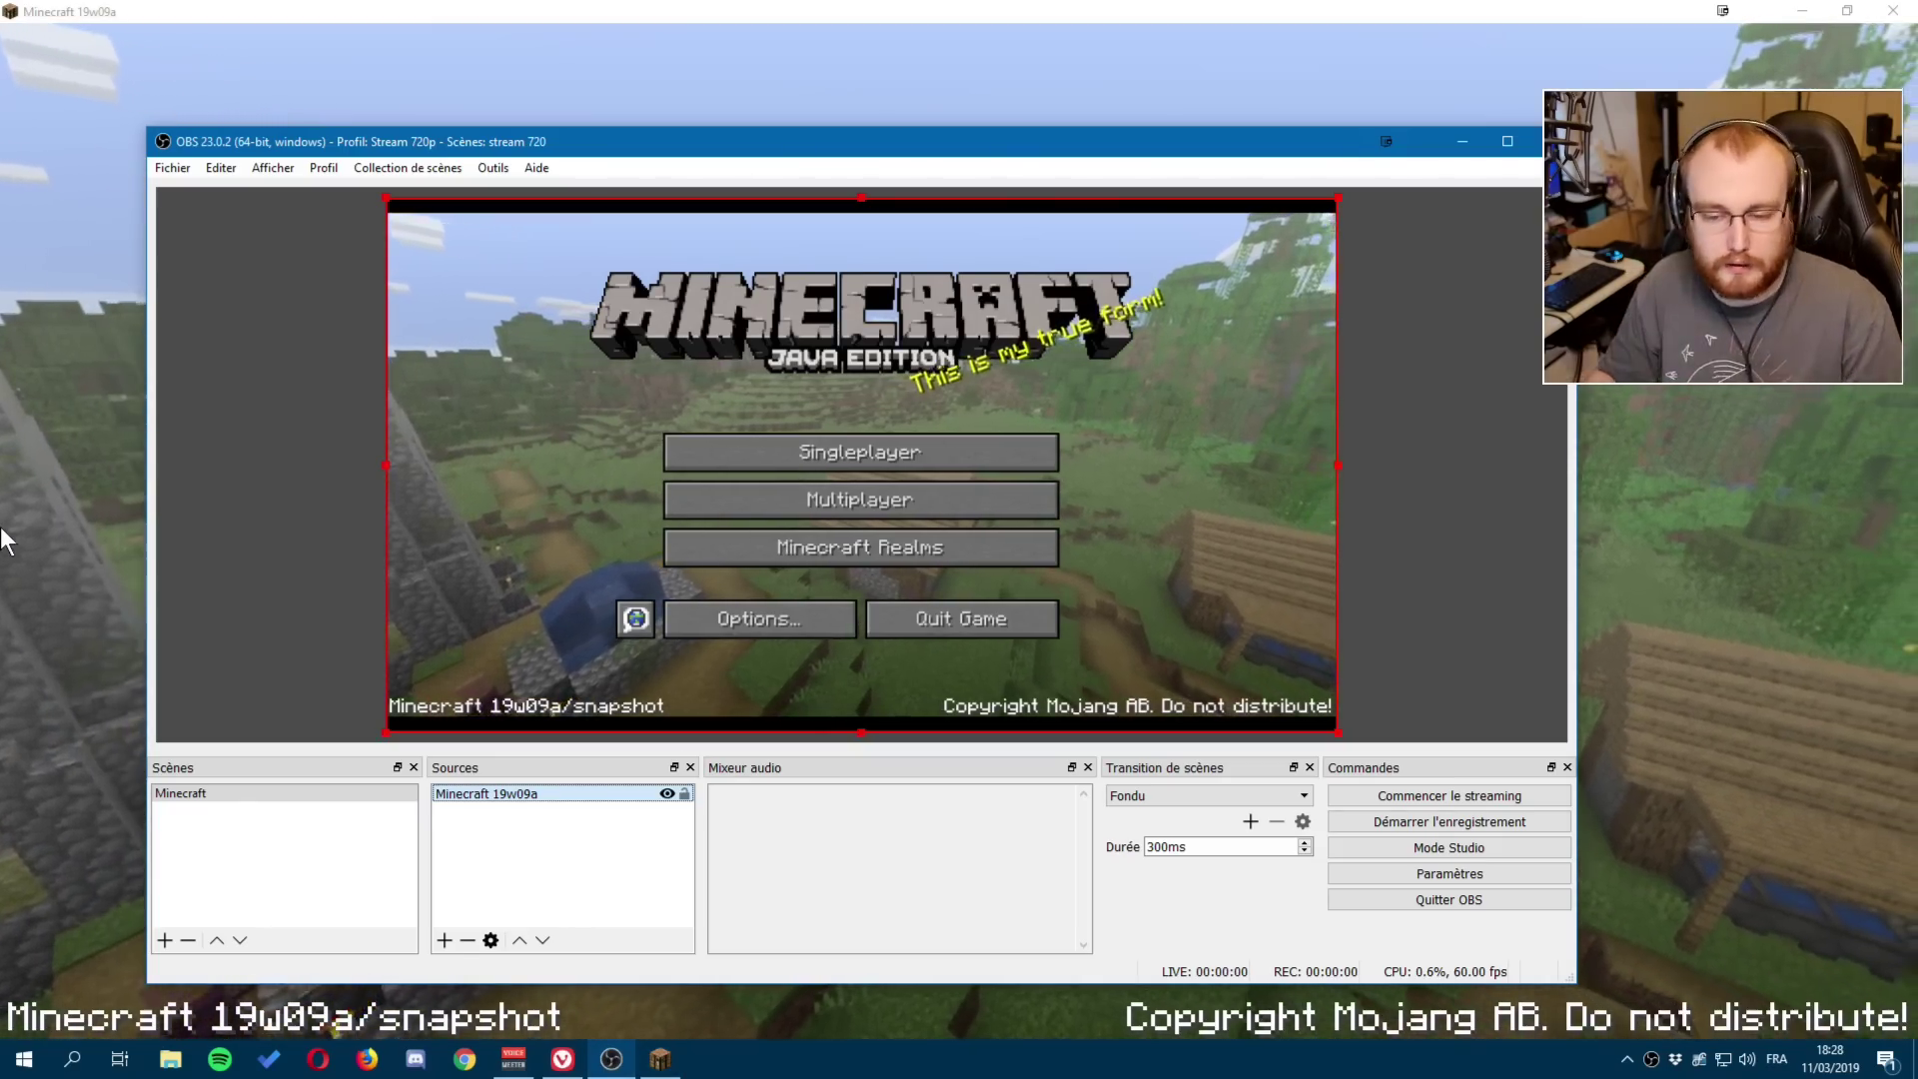
{"action": "left_click", "coordinate": [45, 513]}
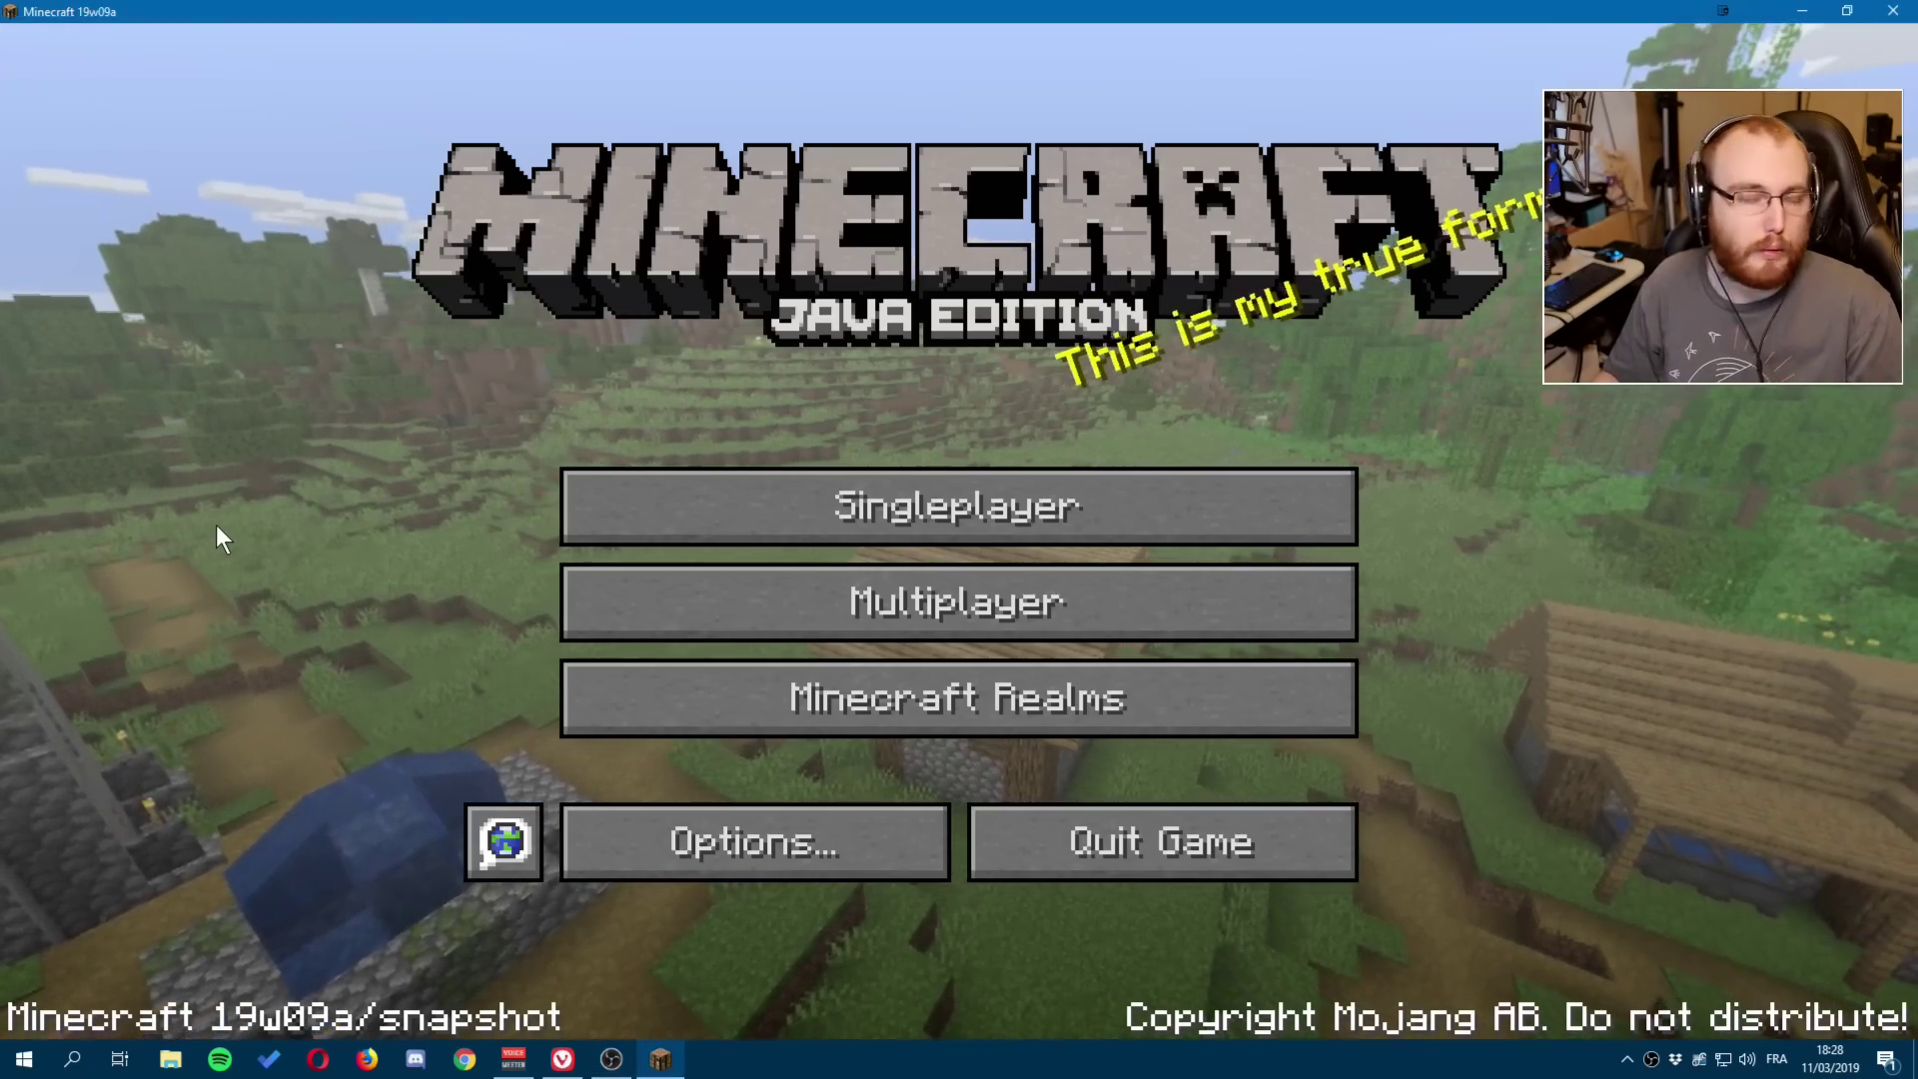
{"action": "left_click", "coordinate": [613, 1059]}
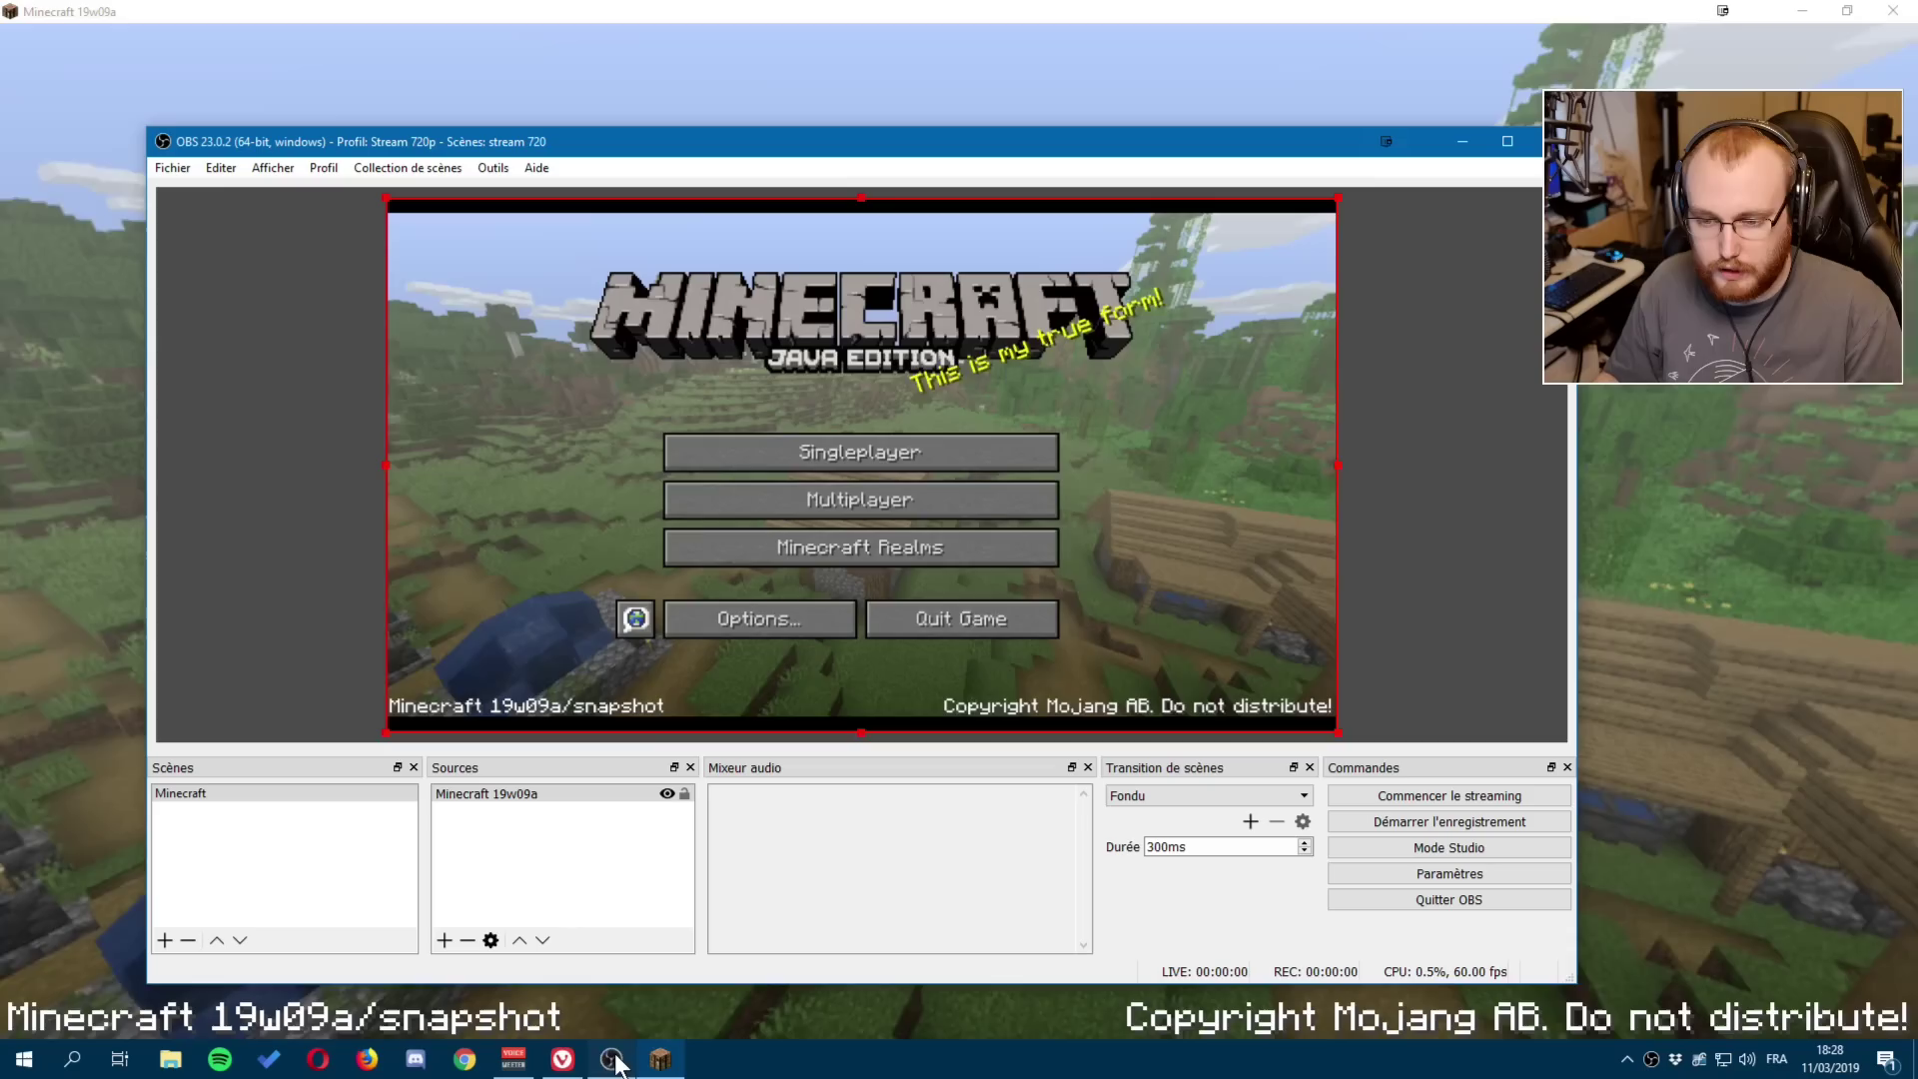
Stretch the Minecraft 19w09a source to fill the whole canvas.
{"action": "left_click", "coordinate": [509, 794]}
{"action": "right_click", "coordinate": [510, 794]}
{"action": "mouse_move", "coordinate": [657, 592]}
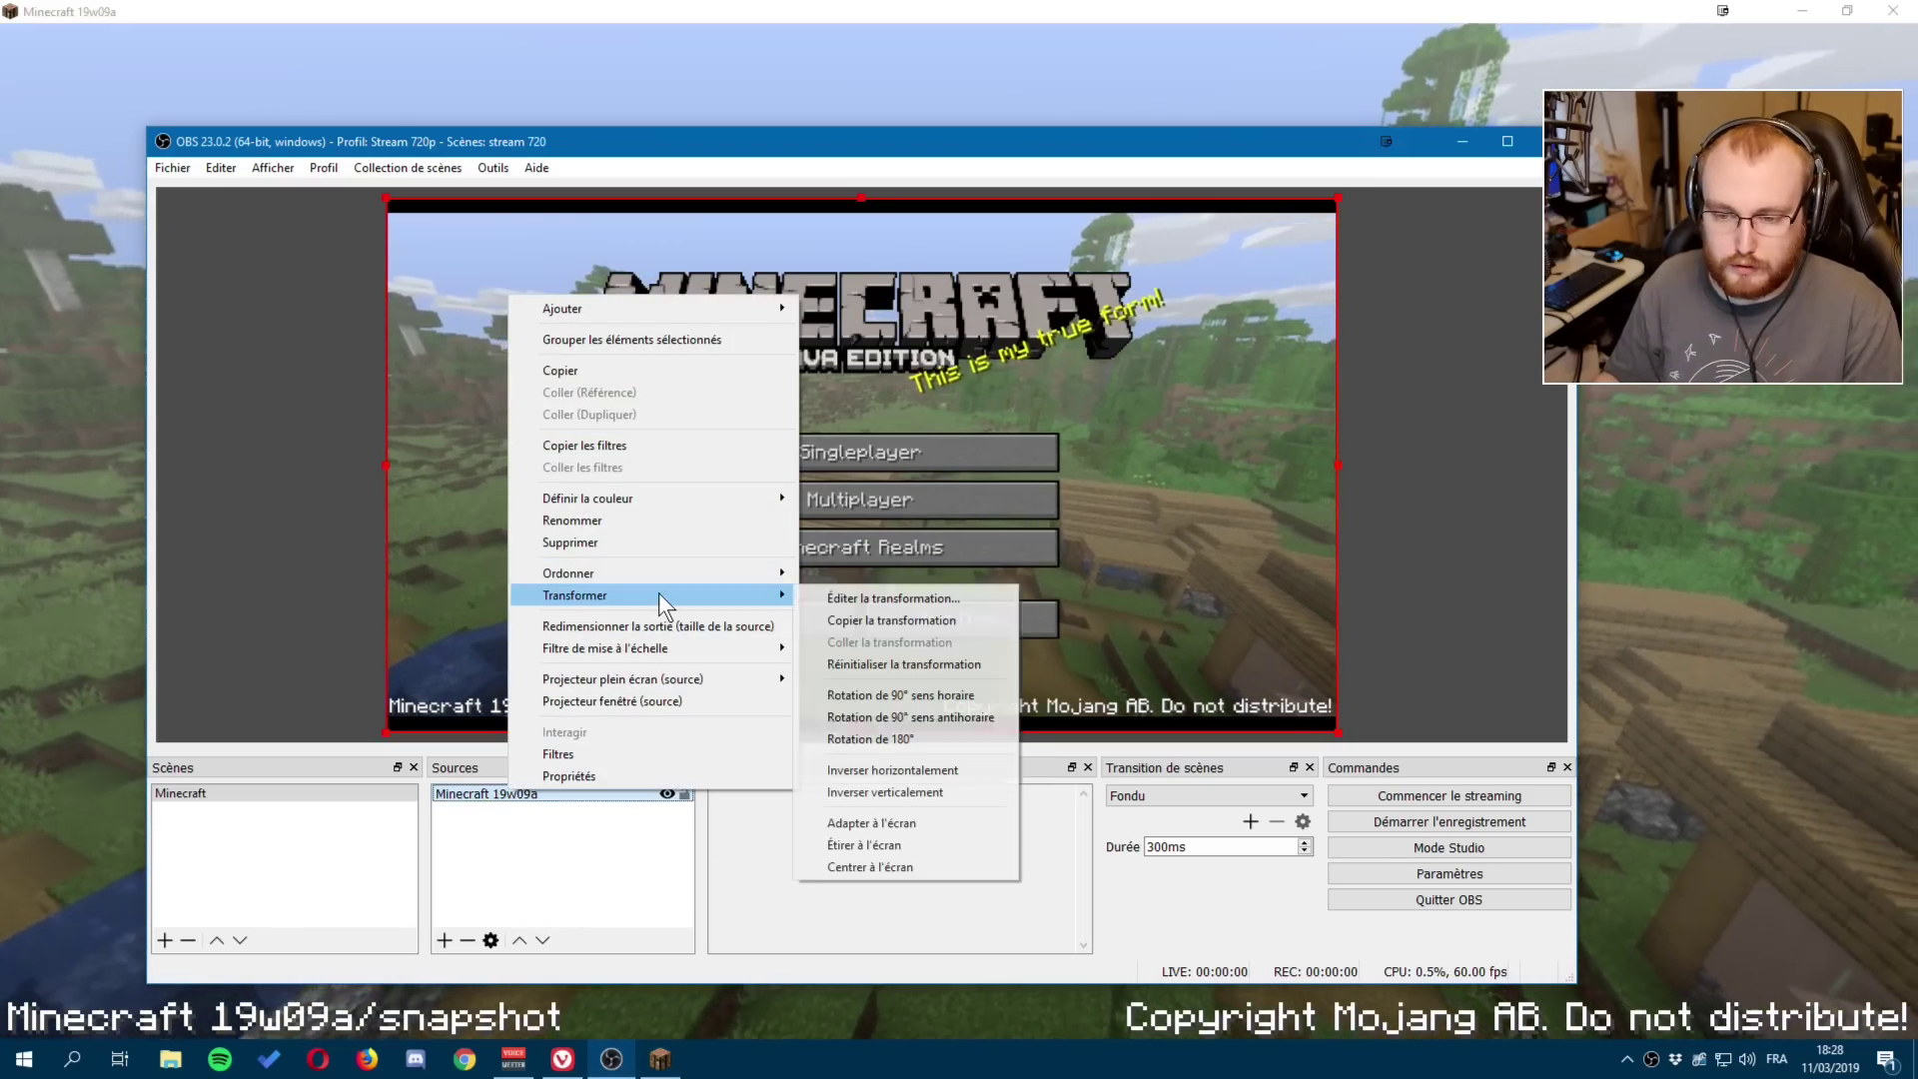
{"action": "left_click", "coordinate": [913, 844]}
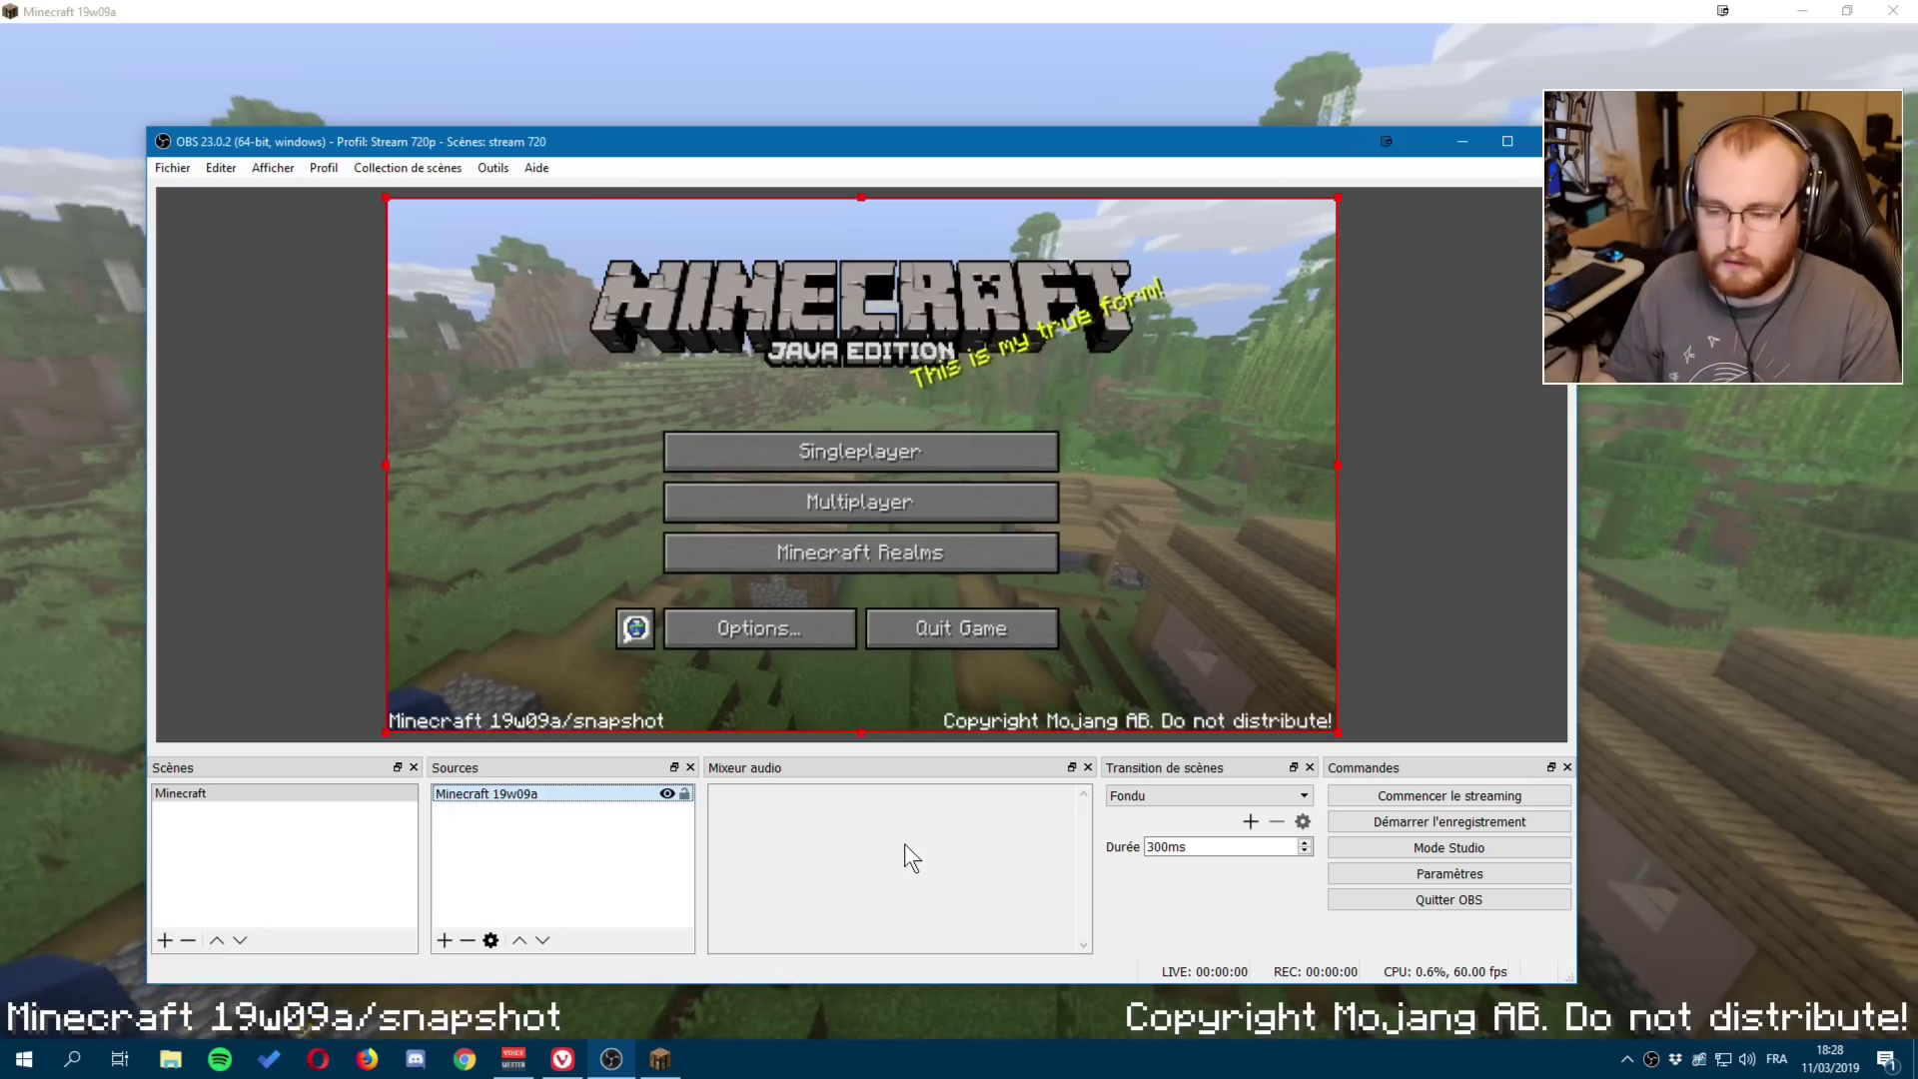
Add a video capture device source under its default name, using the Logitech HD Pro Webcam C920 with default settings.
{"action": "left_click", "coordinate": [531, 823]}
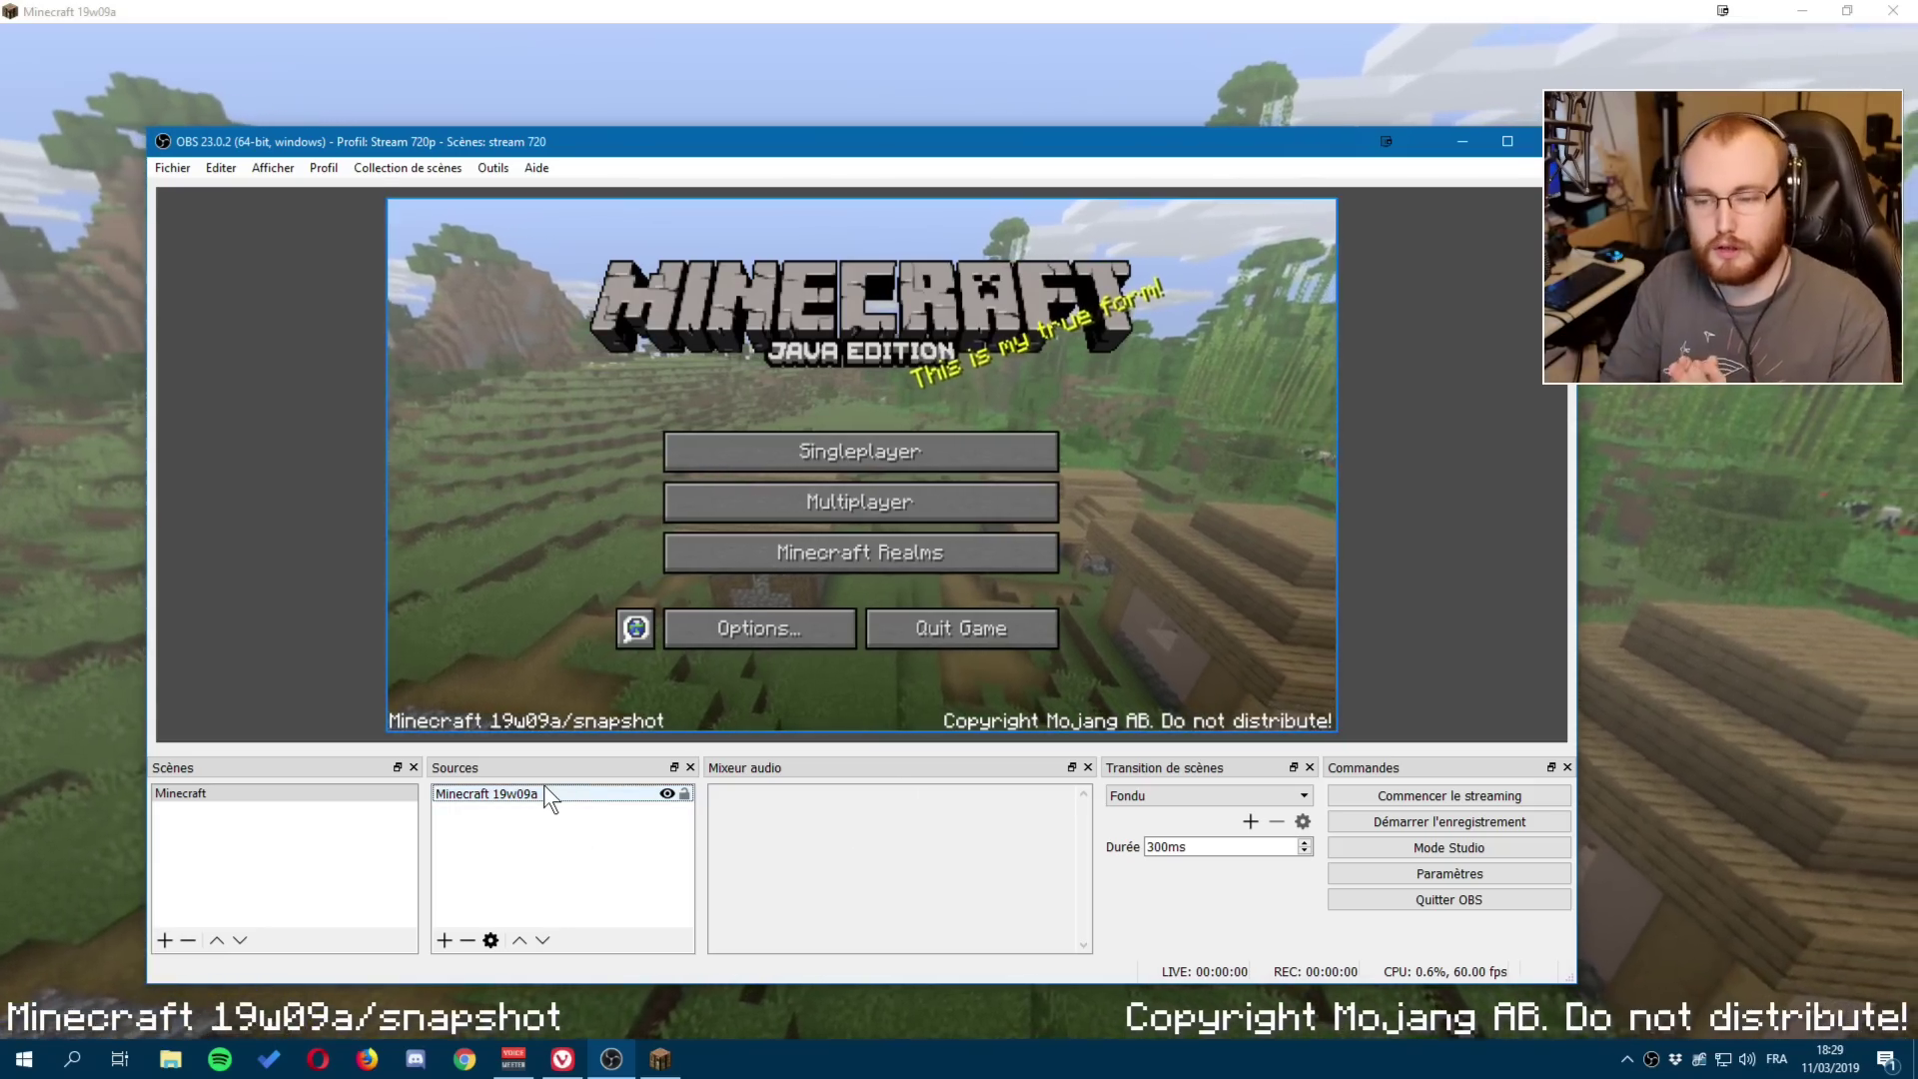
{"action": "right_click", "coordinate": [510, 837]}
{"action": "mouse_move", "coordinate": [598, 851]}
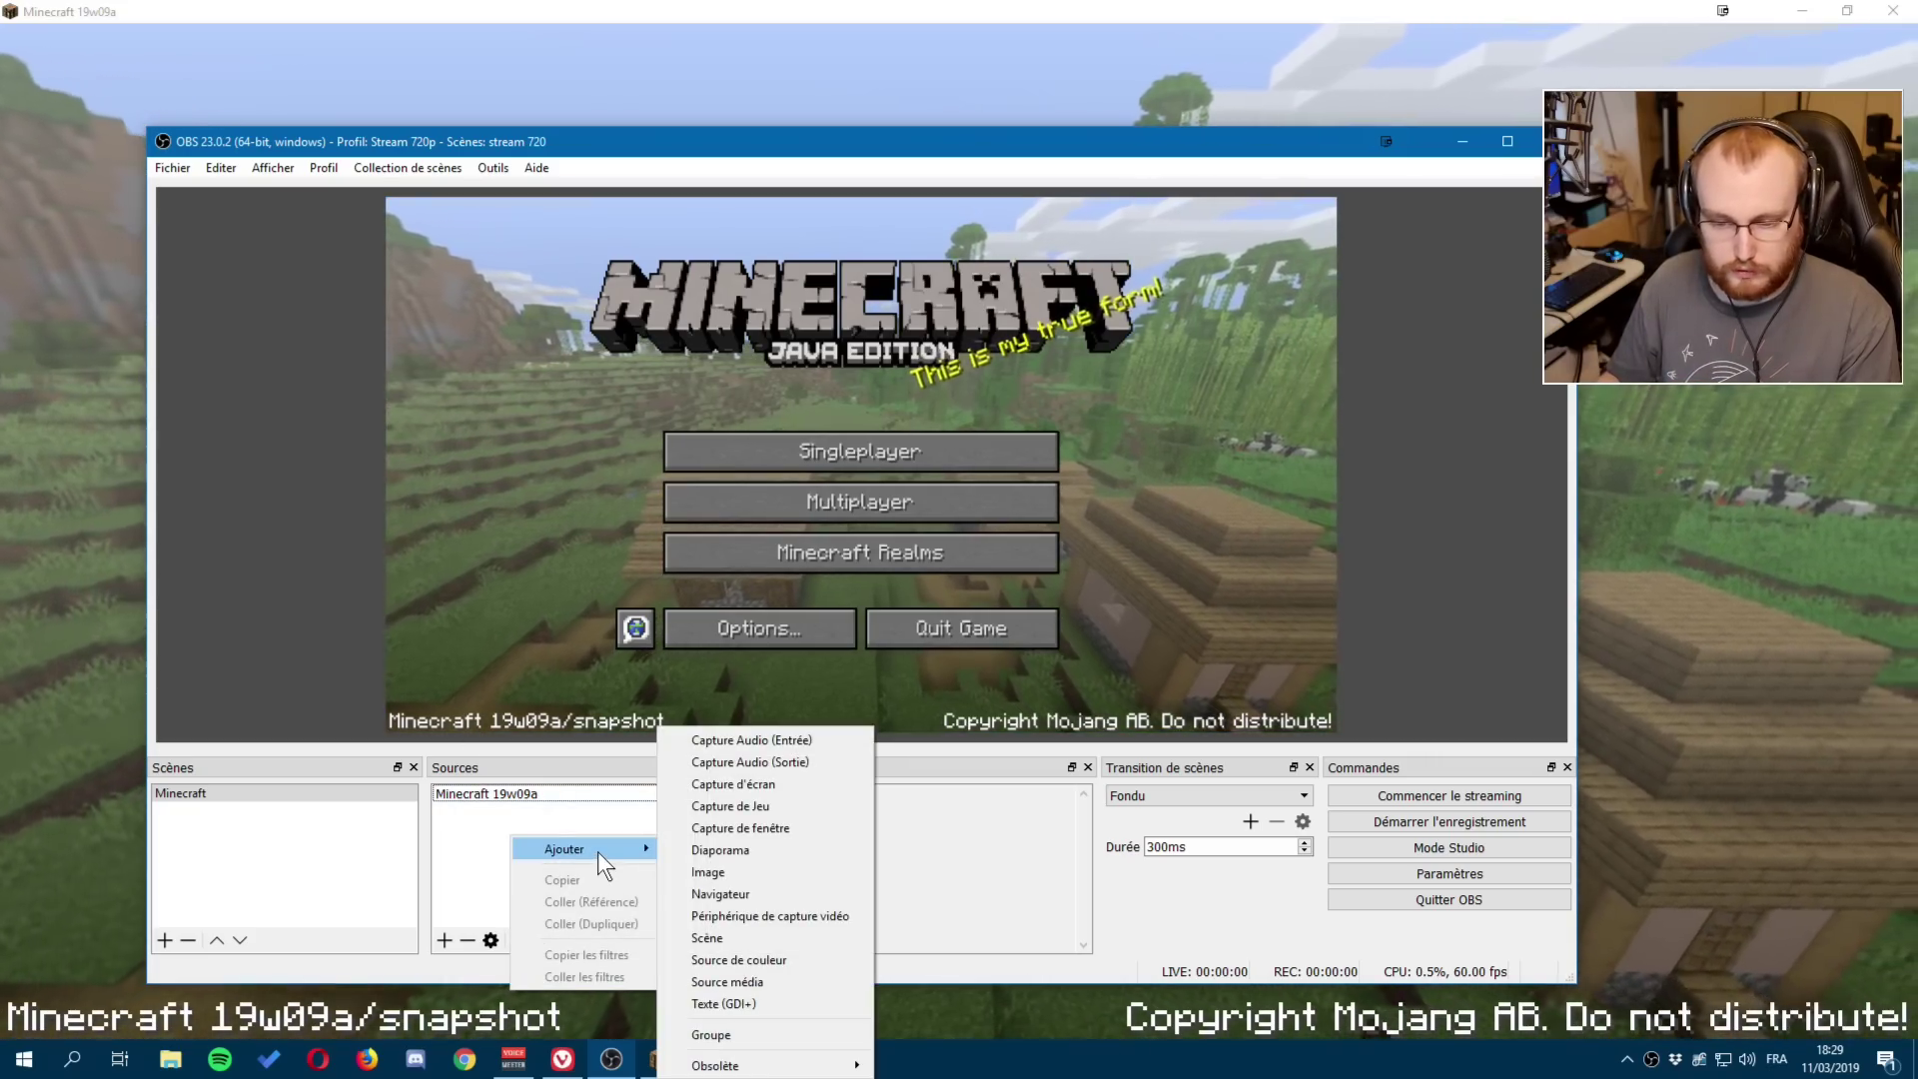
{"action": "left_click", "coordinate": [772, 913]}
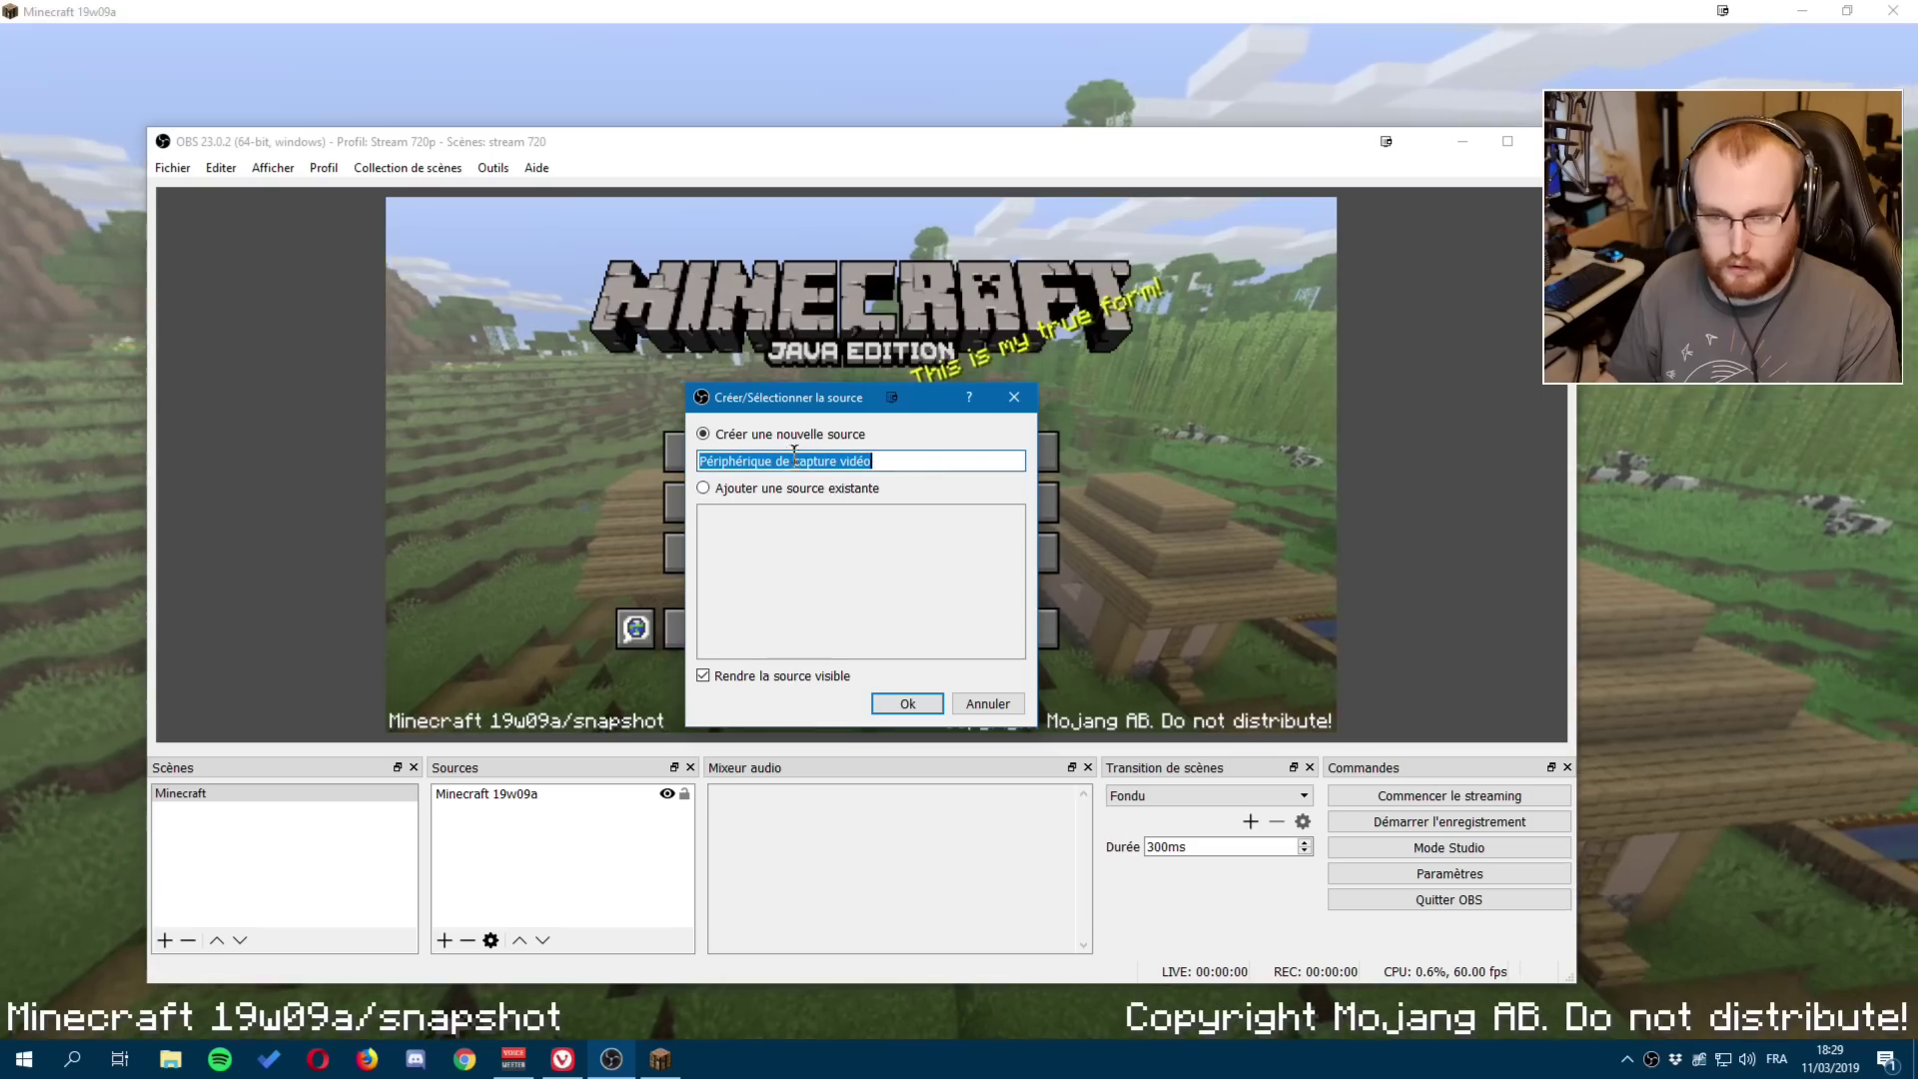
{"action": "left_click", "coordinate": [893, 702]}
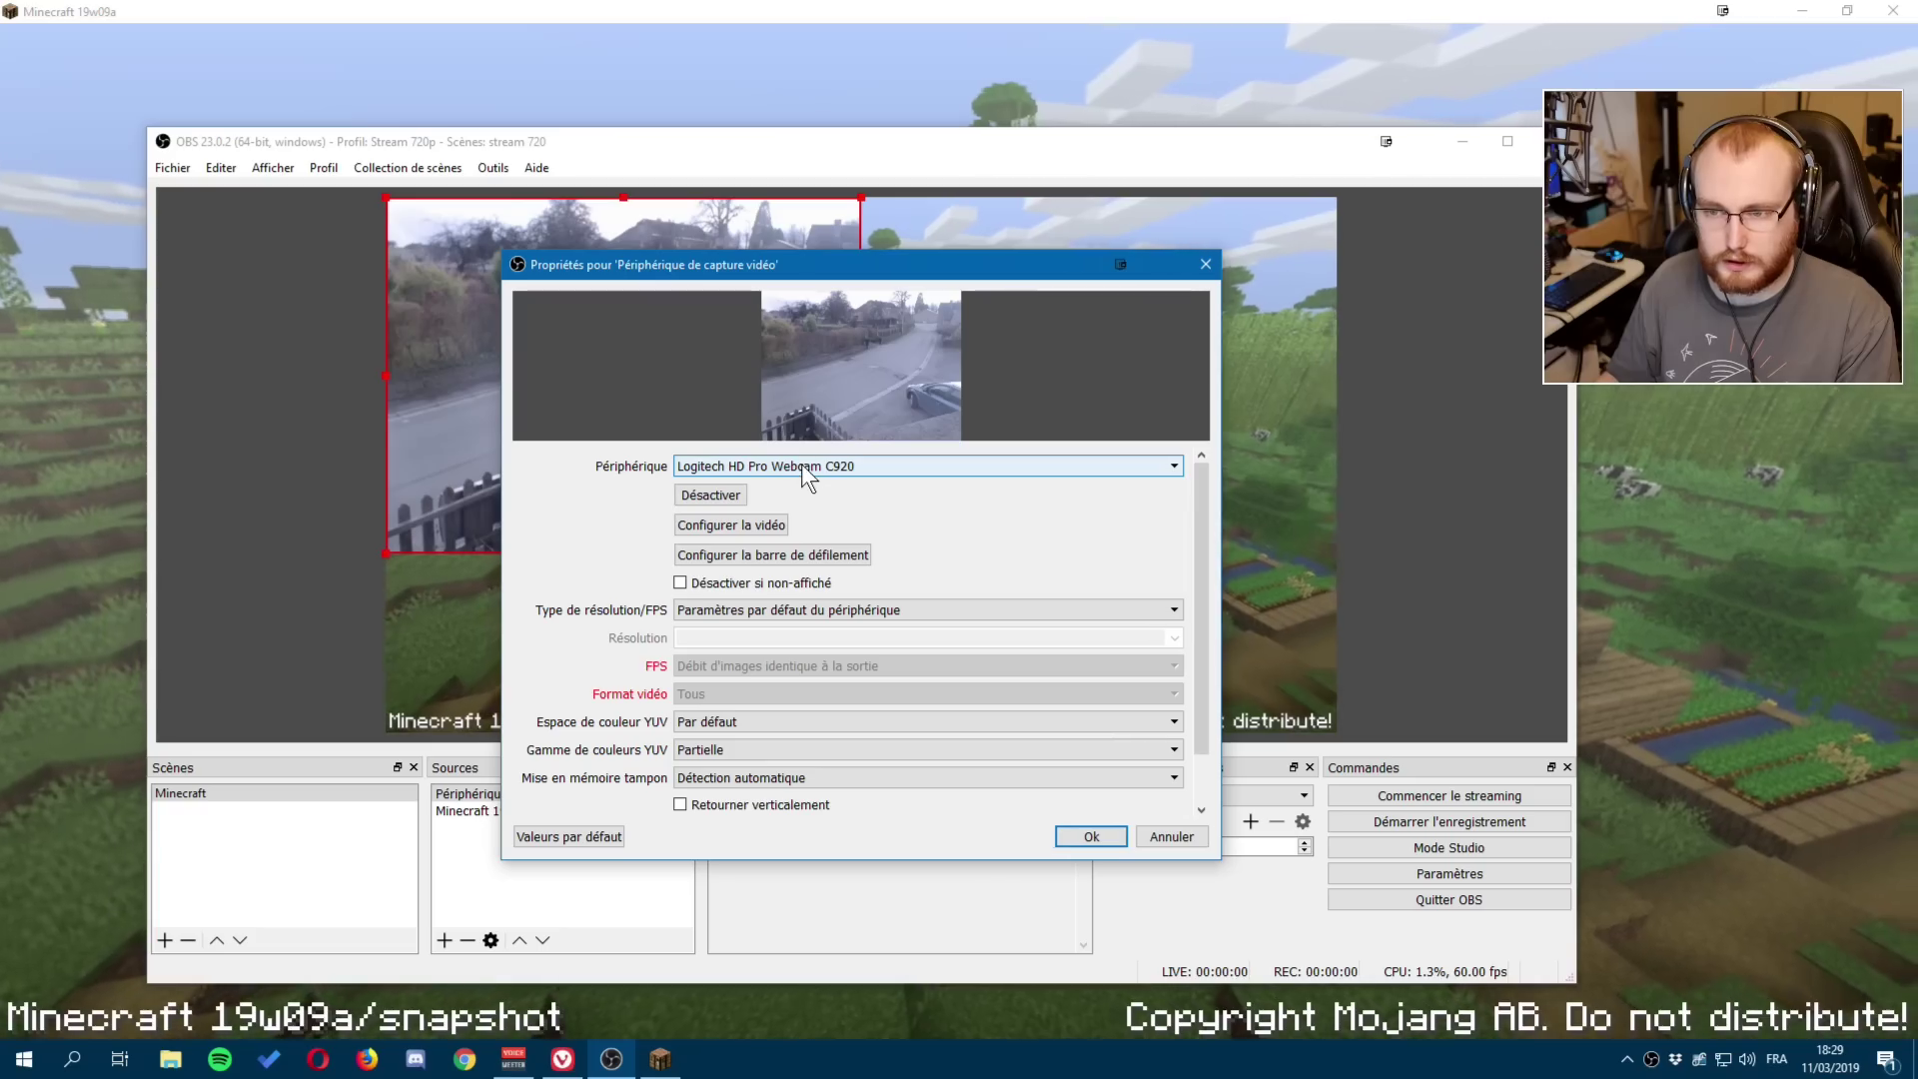
{"action": "left_click", "coordinate": [807, 470]}
{"action": "left_click", "coordinate": [805, 470]}
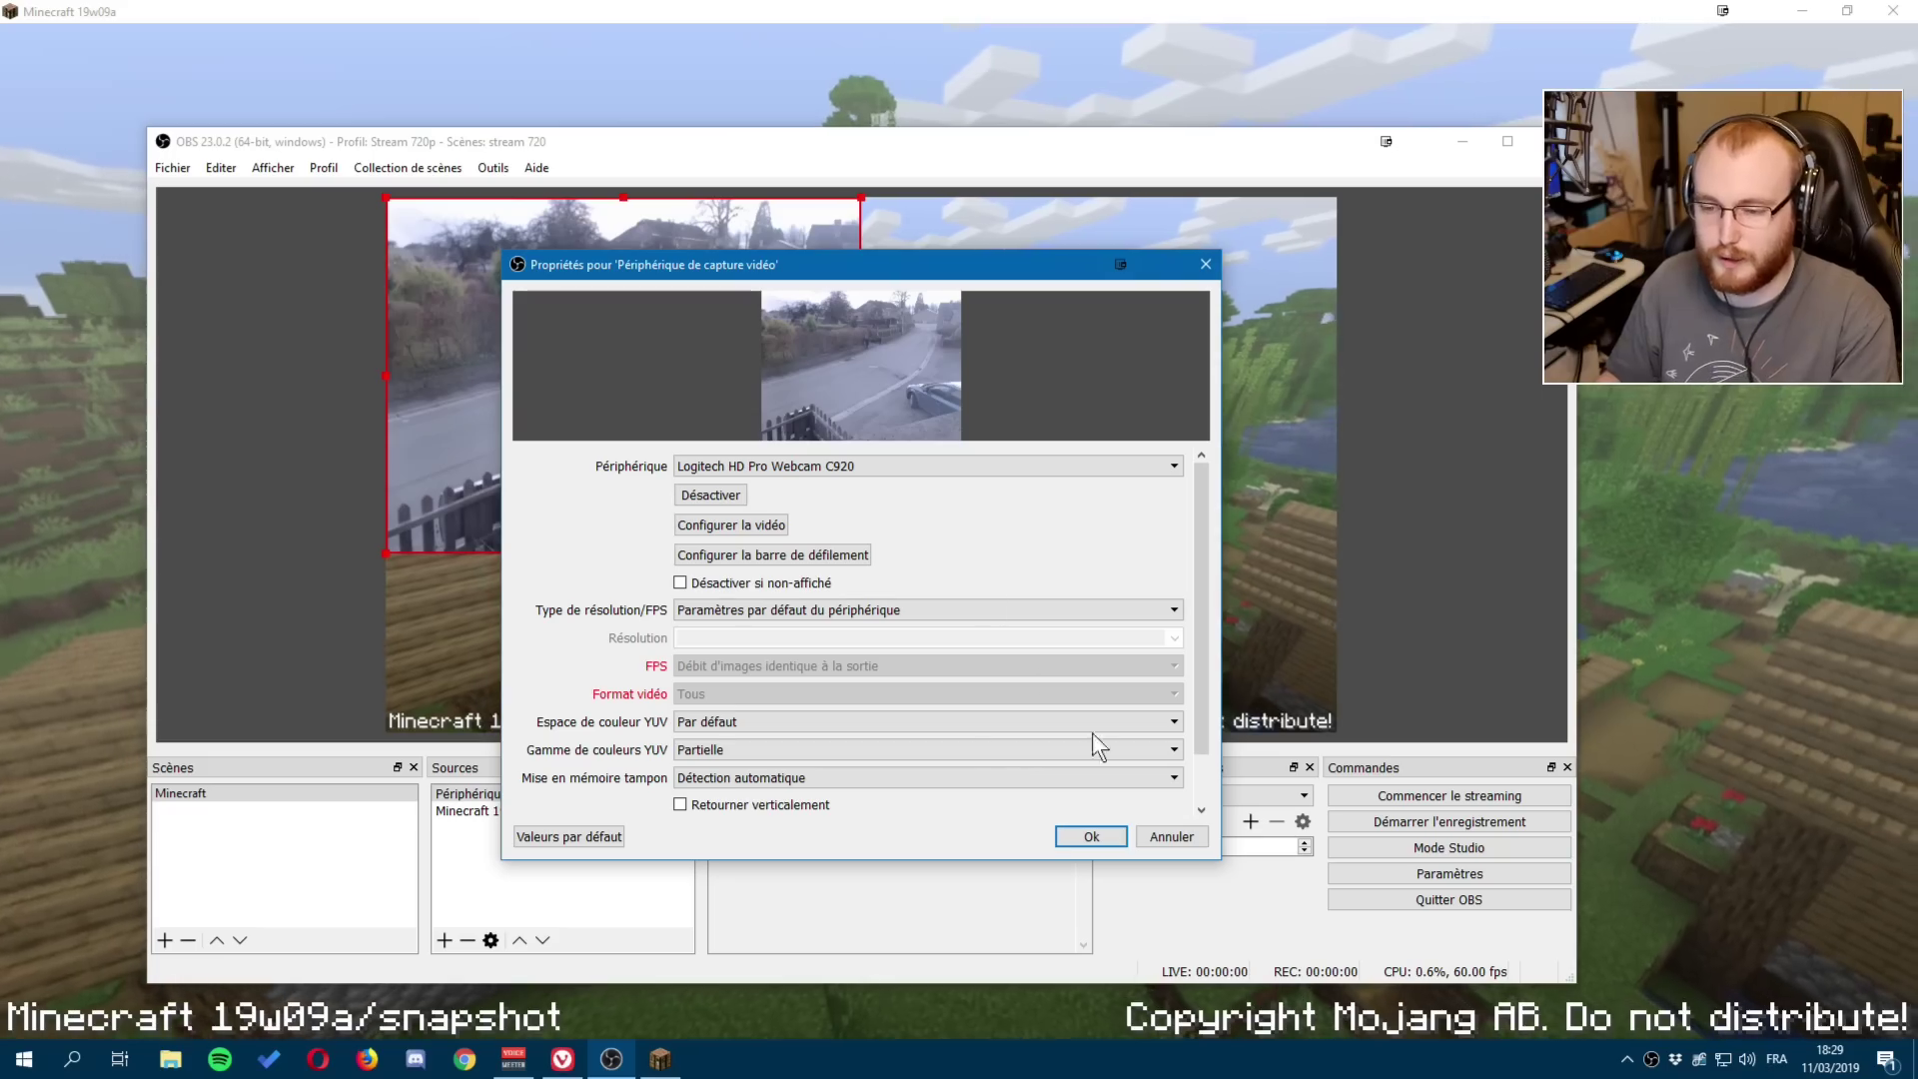
{"action": "left_click", "coordinate": [1072, 835]}
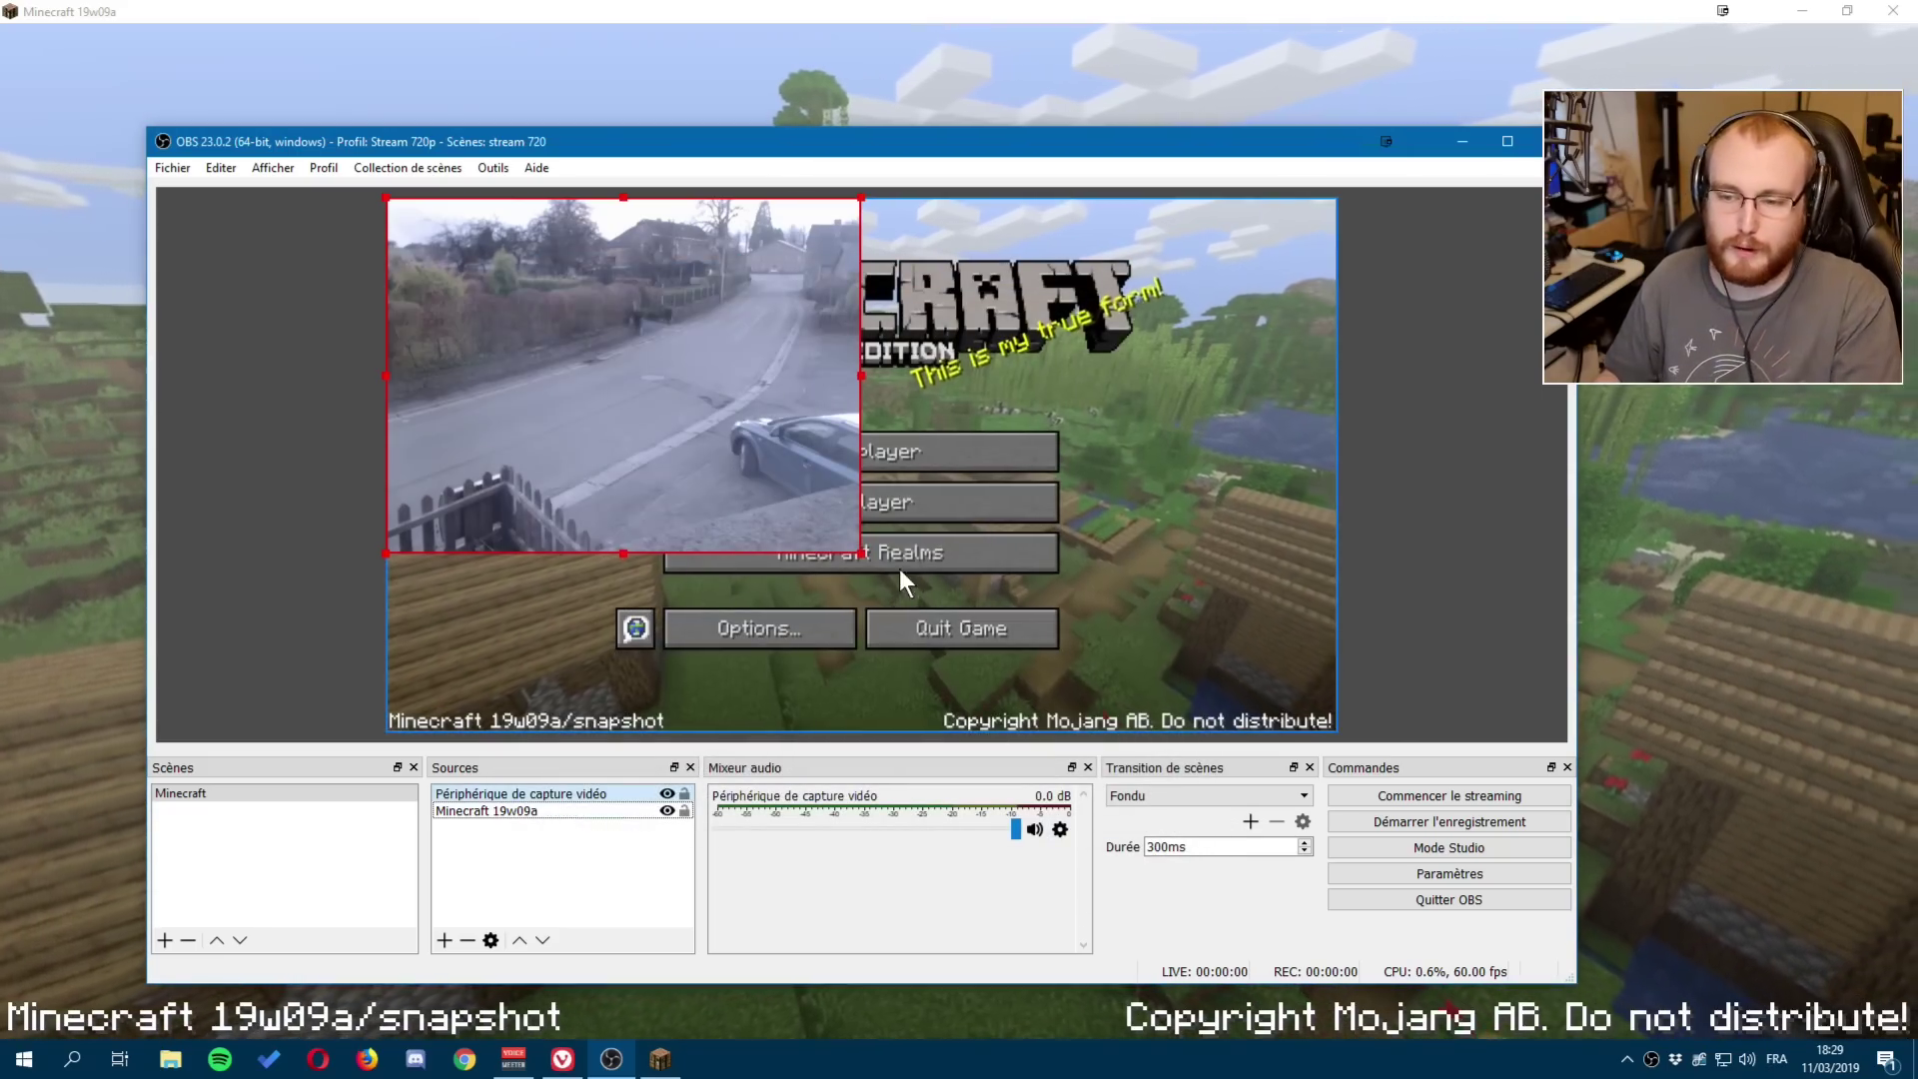
Shrink the webcam source to about a quarter of the canvas width, keeping the Minecraft source aligned with the canvas.
{"action": "left_click_drag", "start_coordinate": [859, 549], "coordinate": [559, 336]}
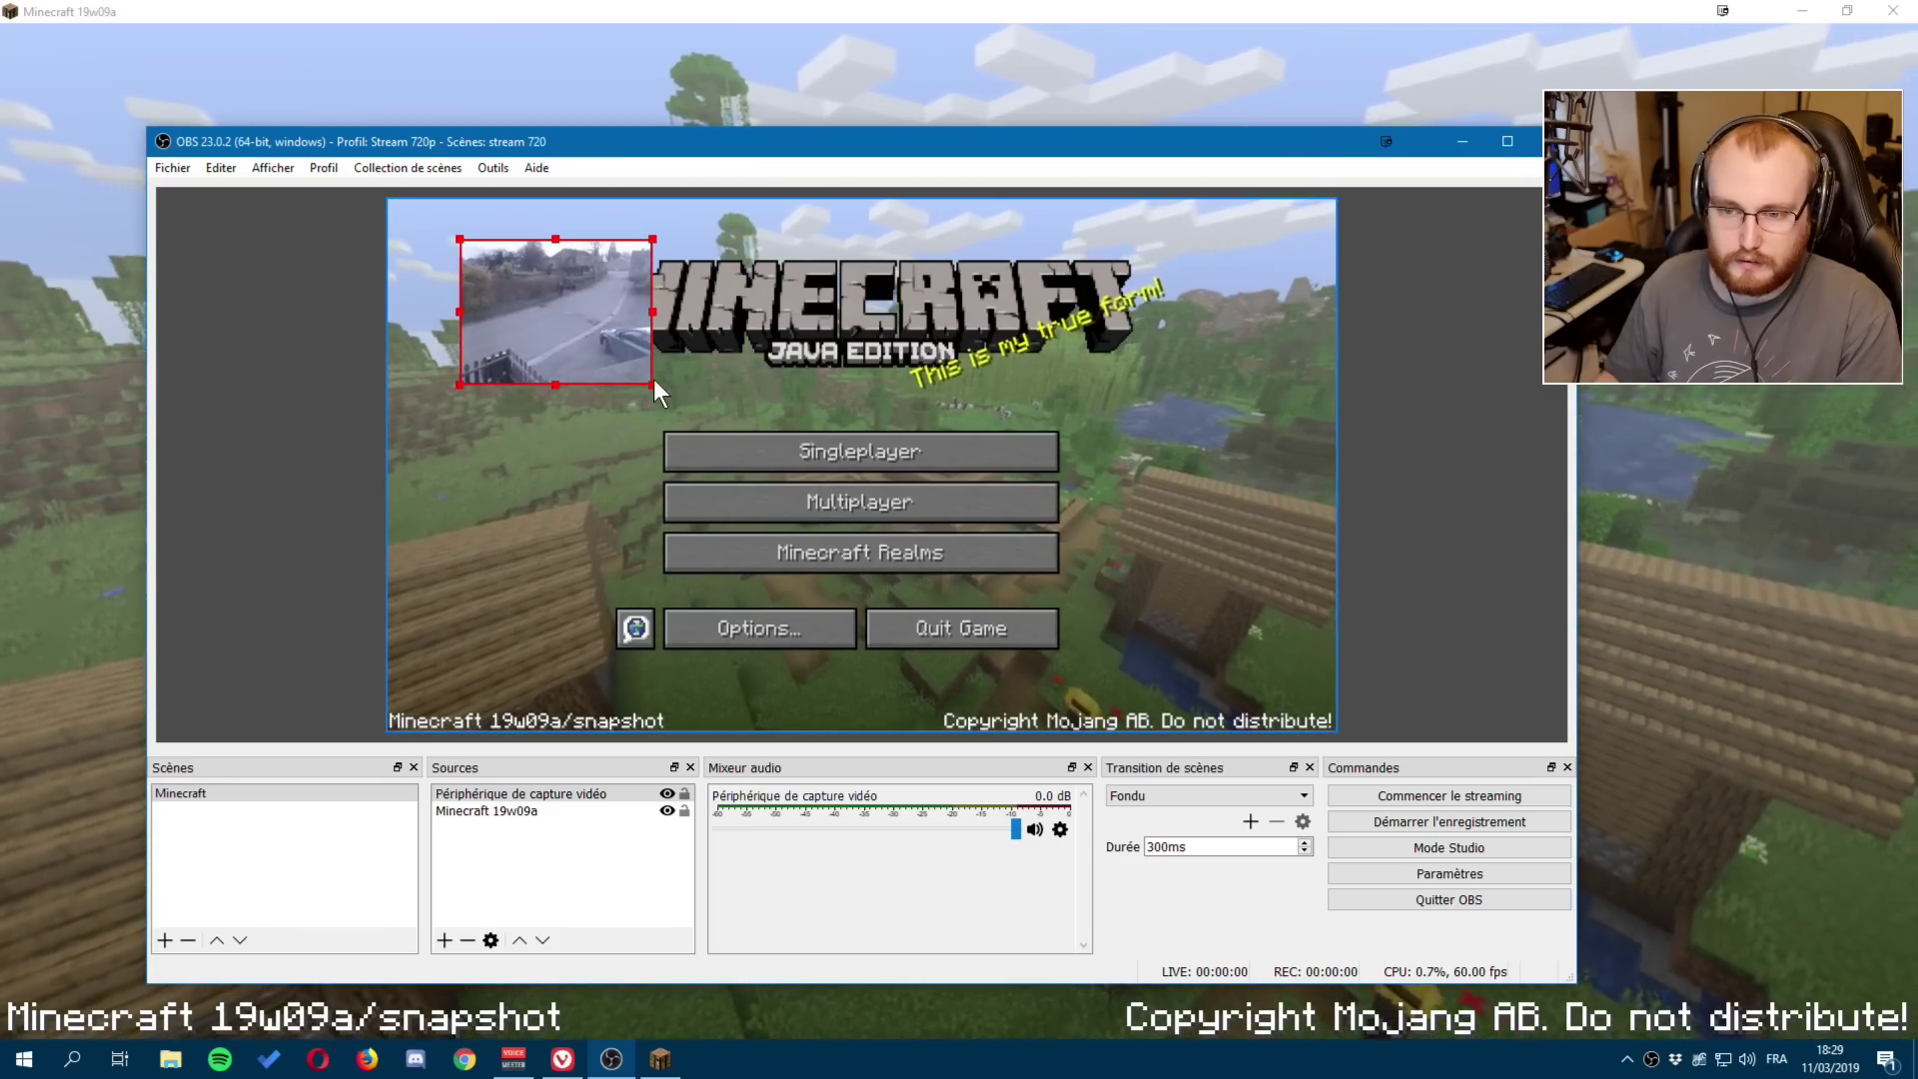
{"action": "left_click_drag", "start_coordinate": [649, 382], "coordinate": [748, 457]}
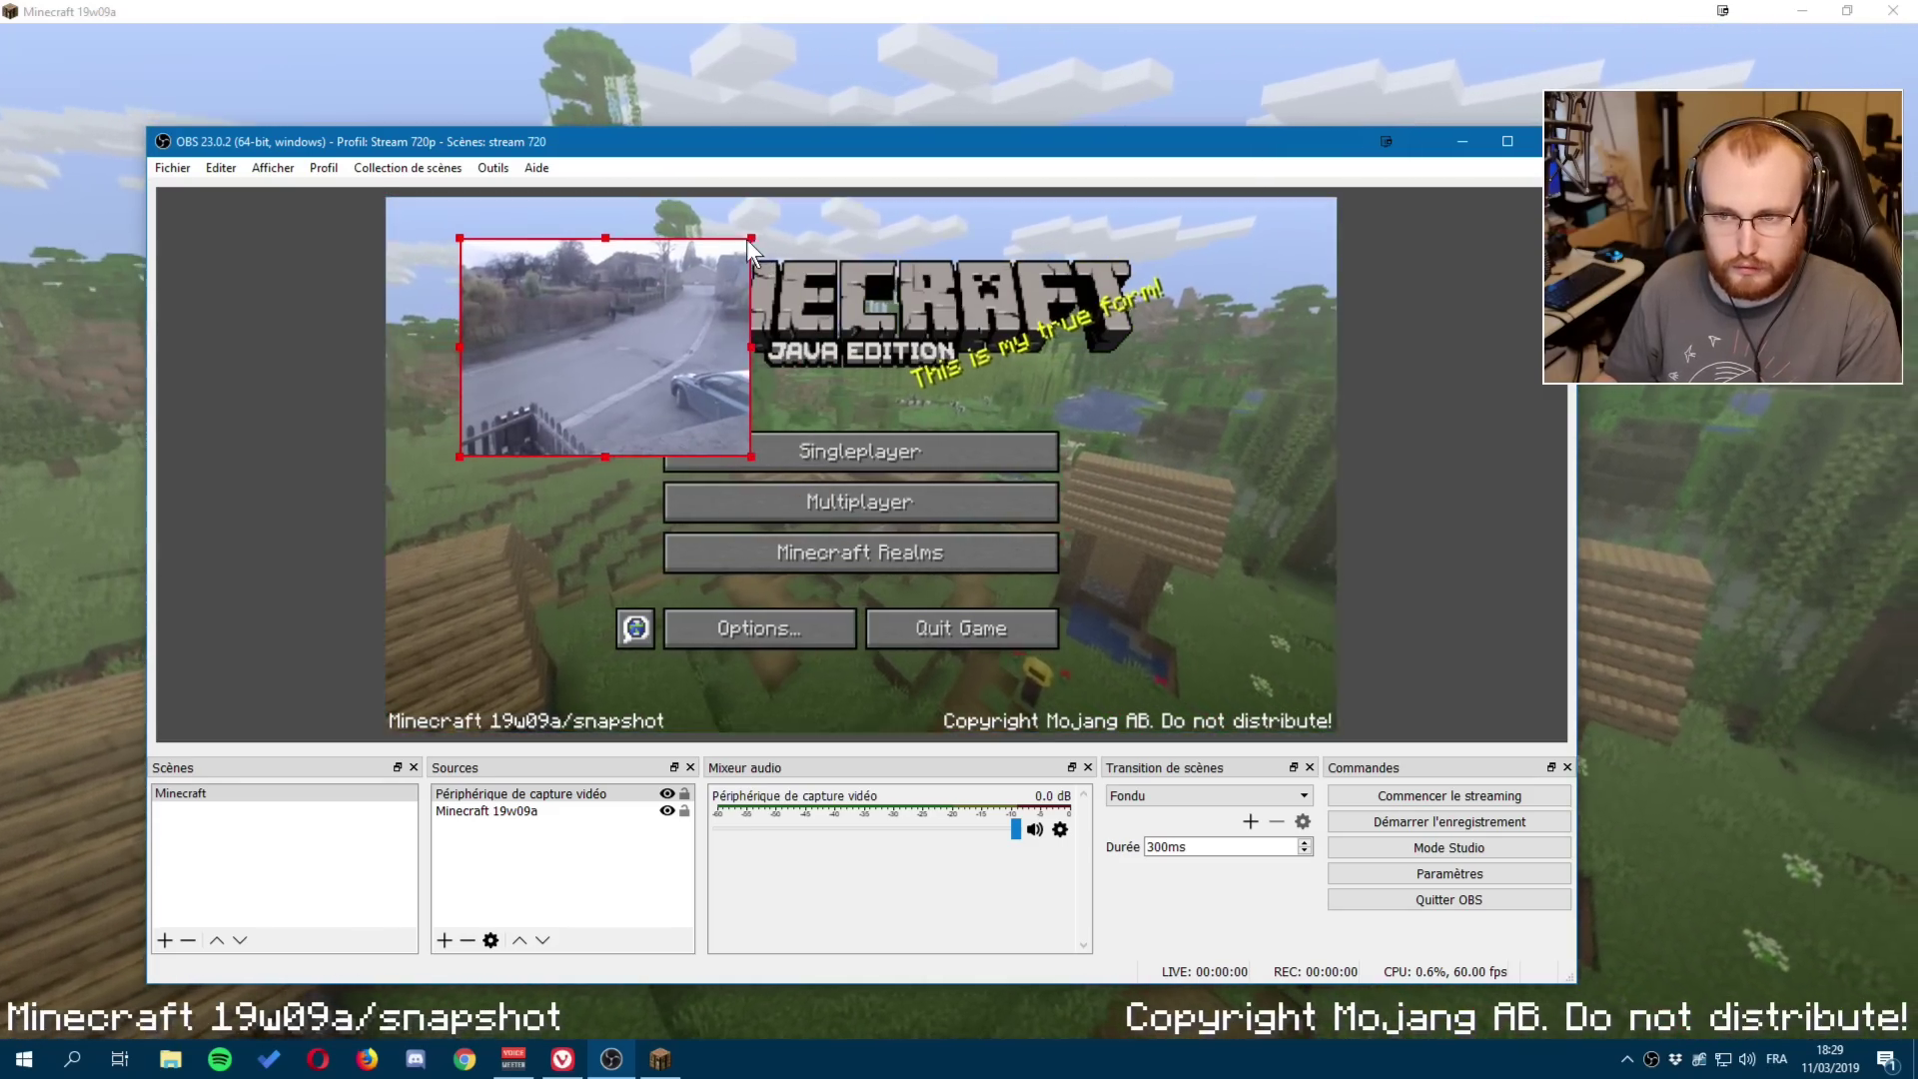
{"action": "left_click_drag", "start_coordinate": [748, 240], "coordinate": [766, 227]}
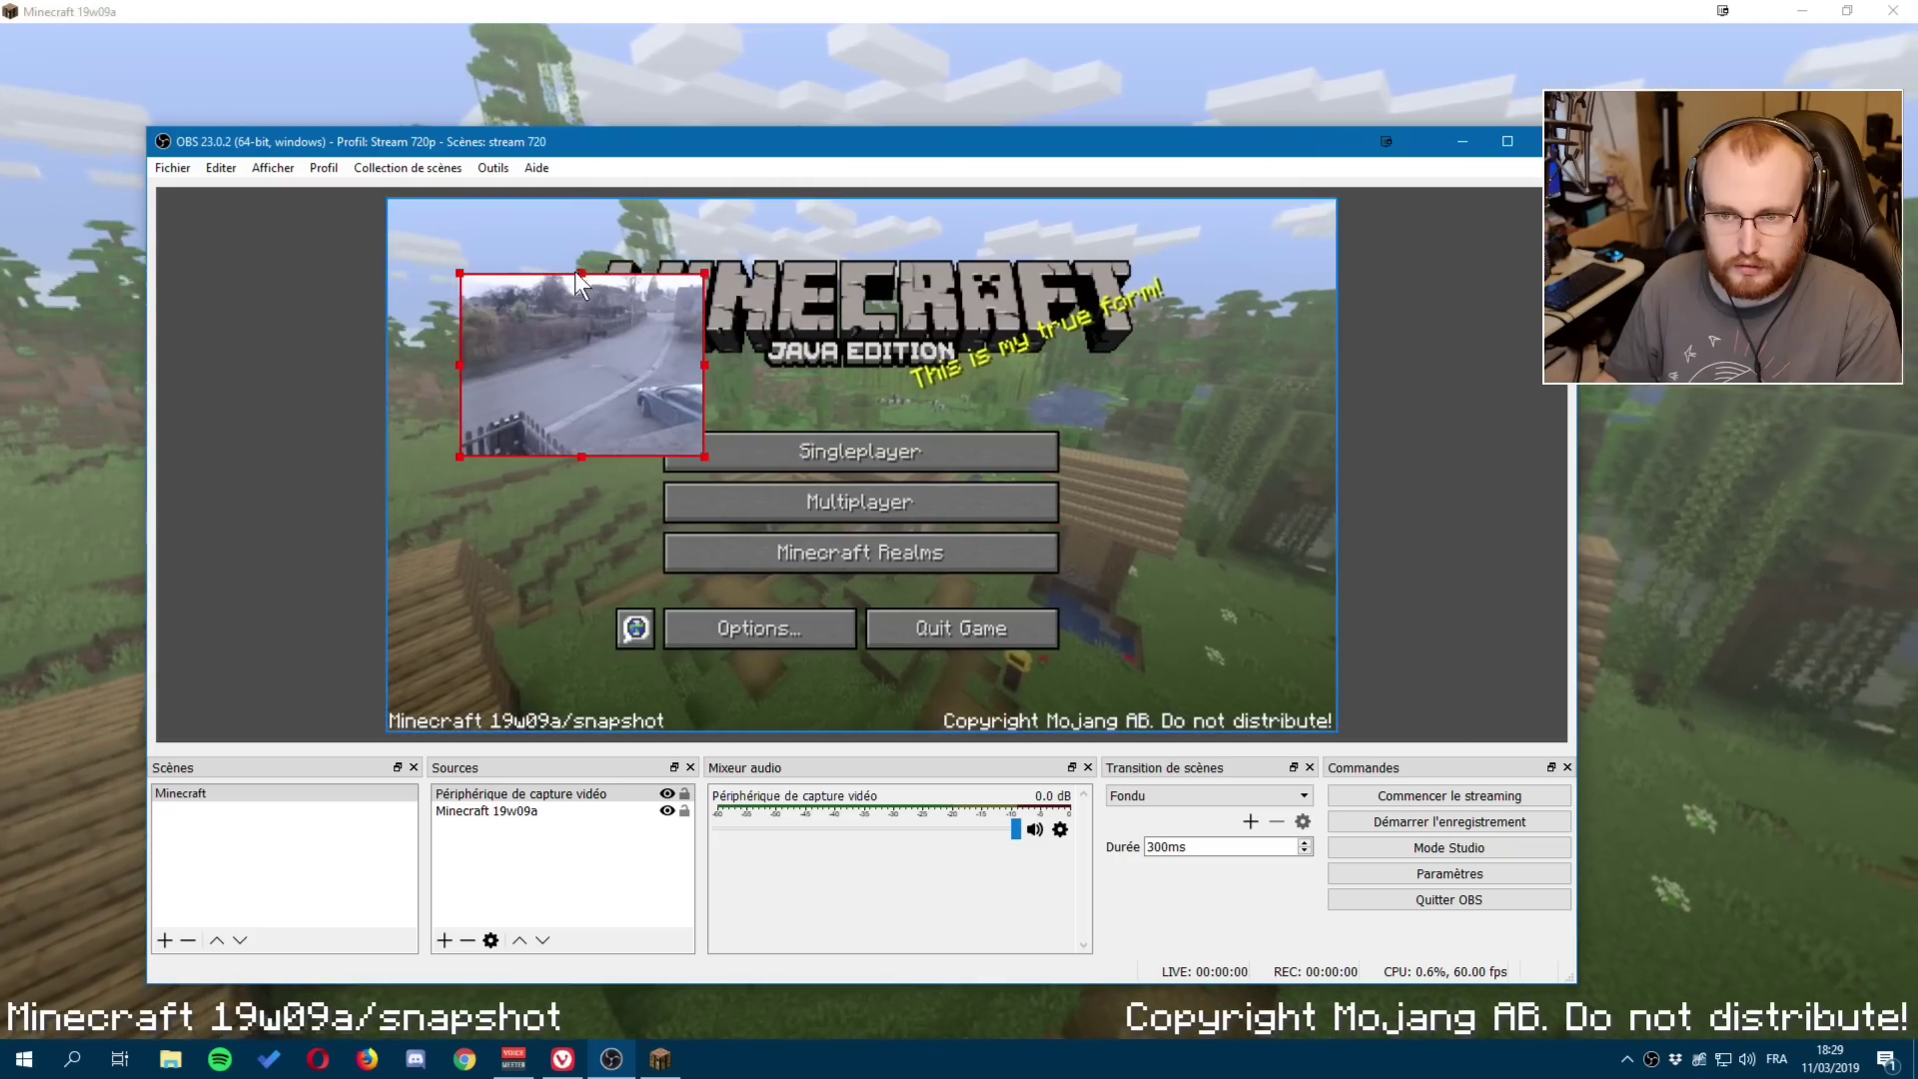
{"action": "left_click_drag", "start_coordinate": [574, 272], "coordinate": [589, 376]}
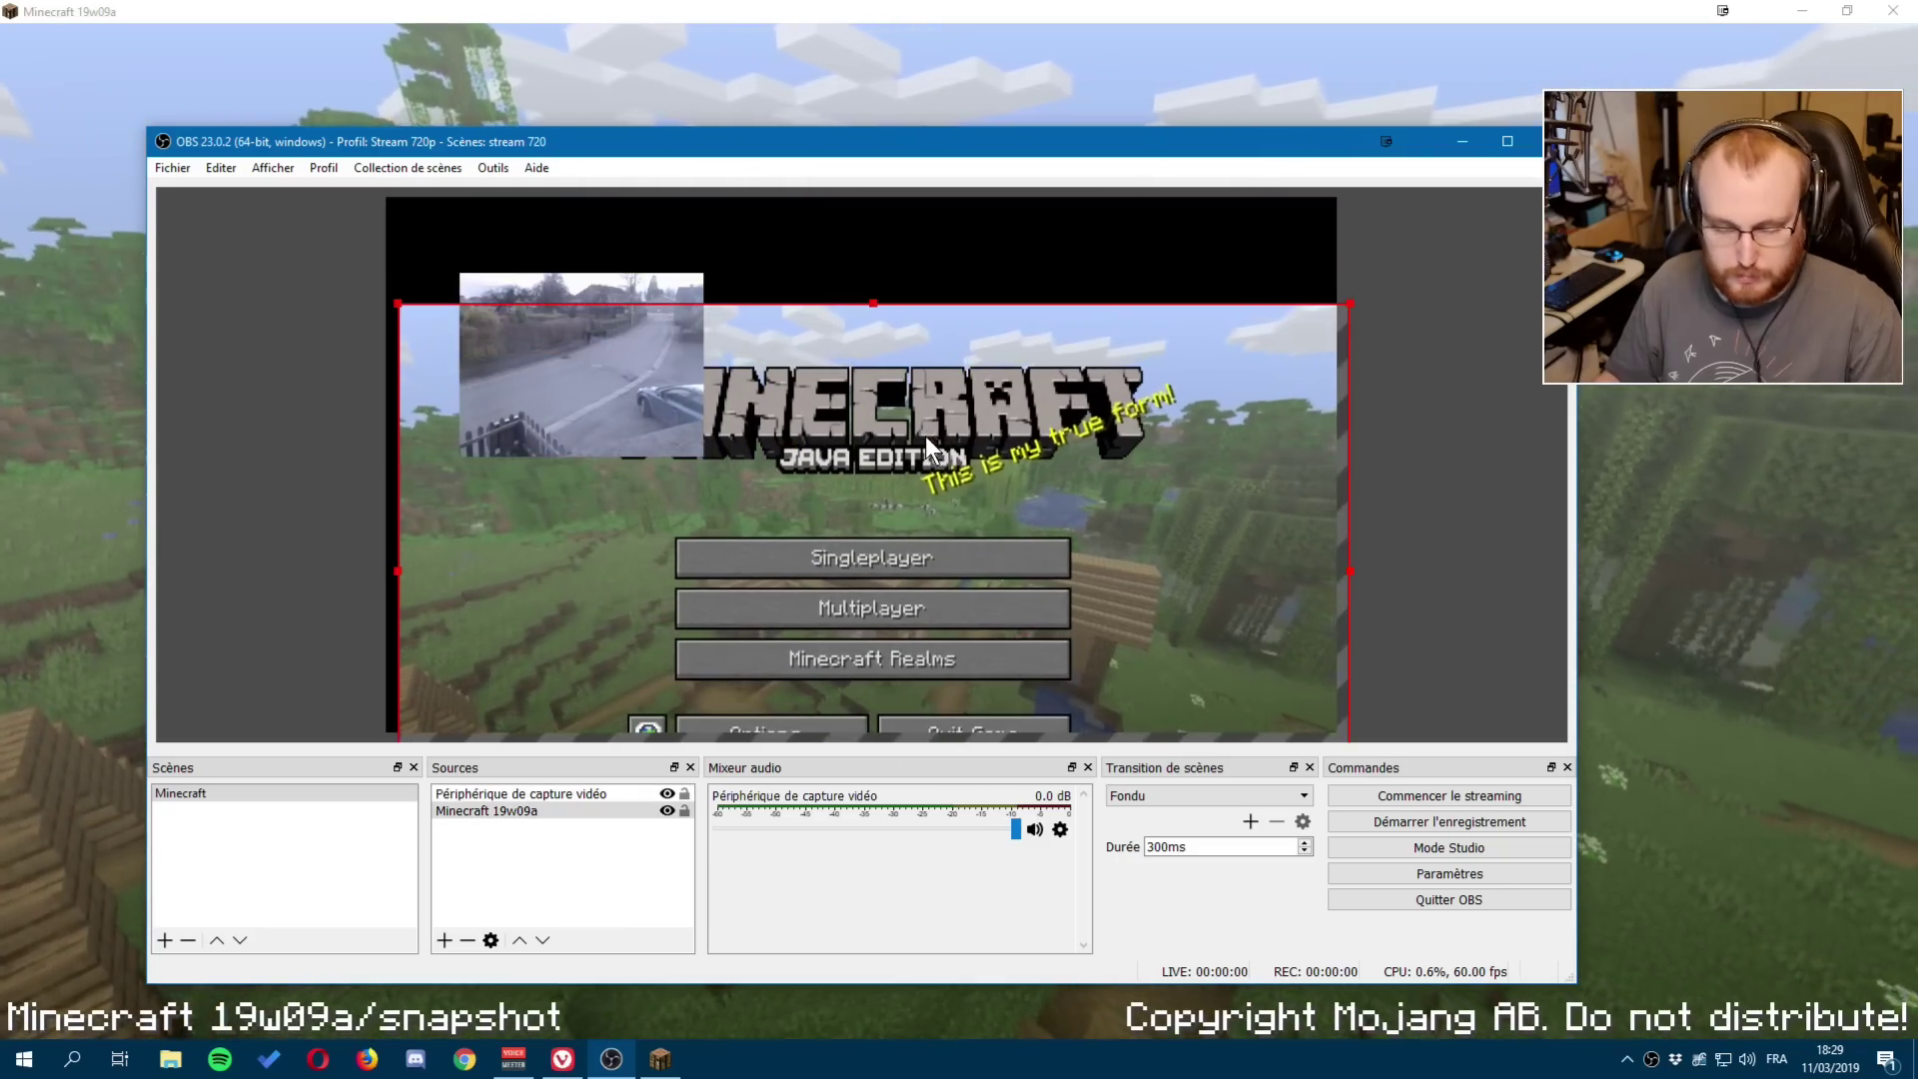
{"action": "left_click_drag", "start_coordinate": [926, 435], "coordinate": [923, 330]}
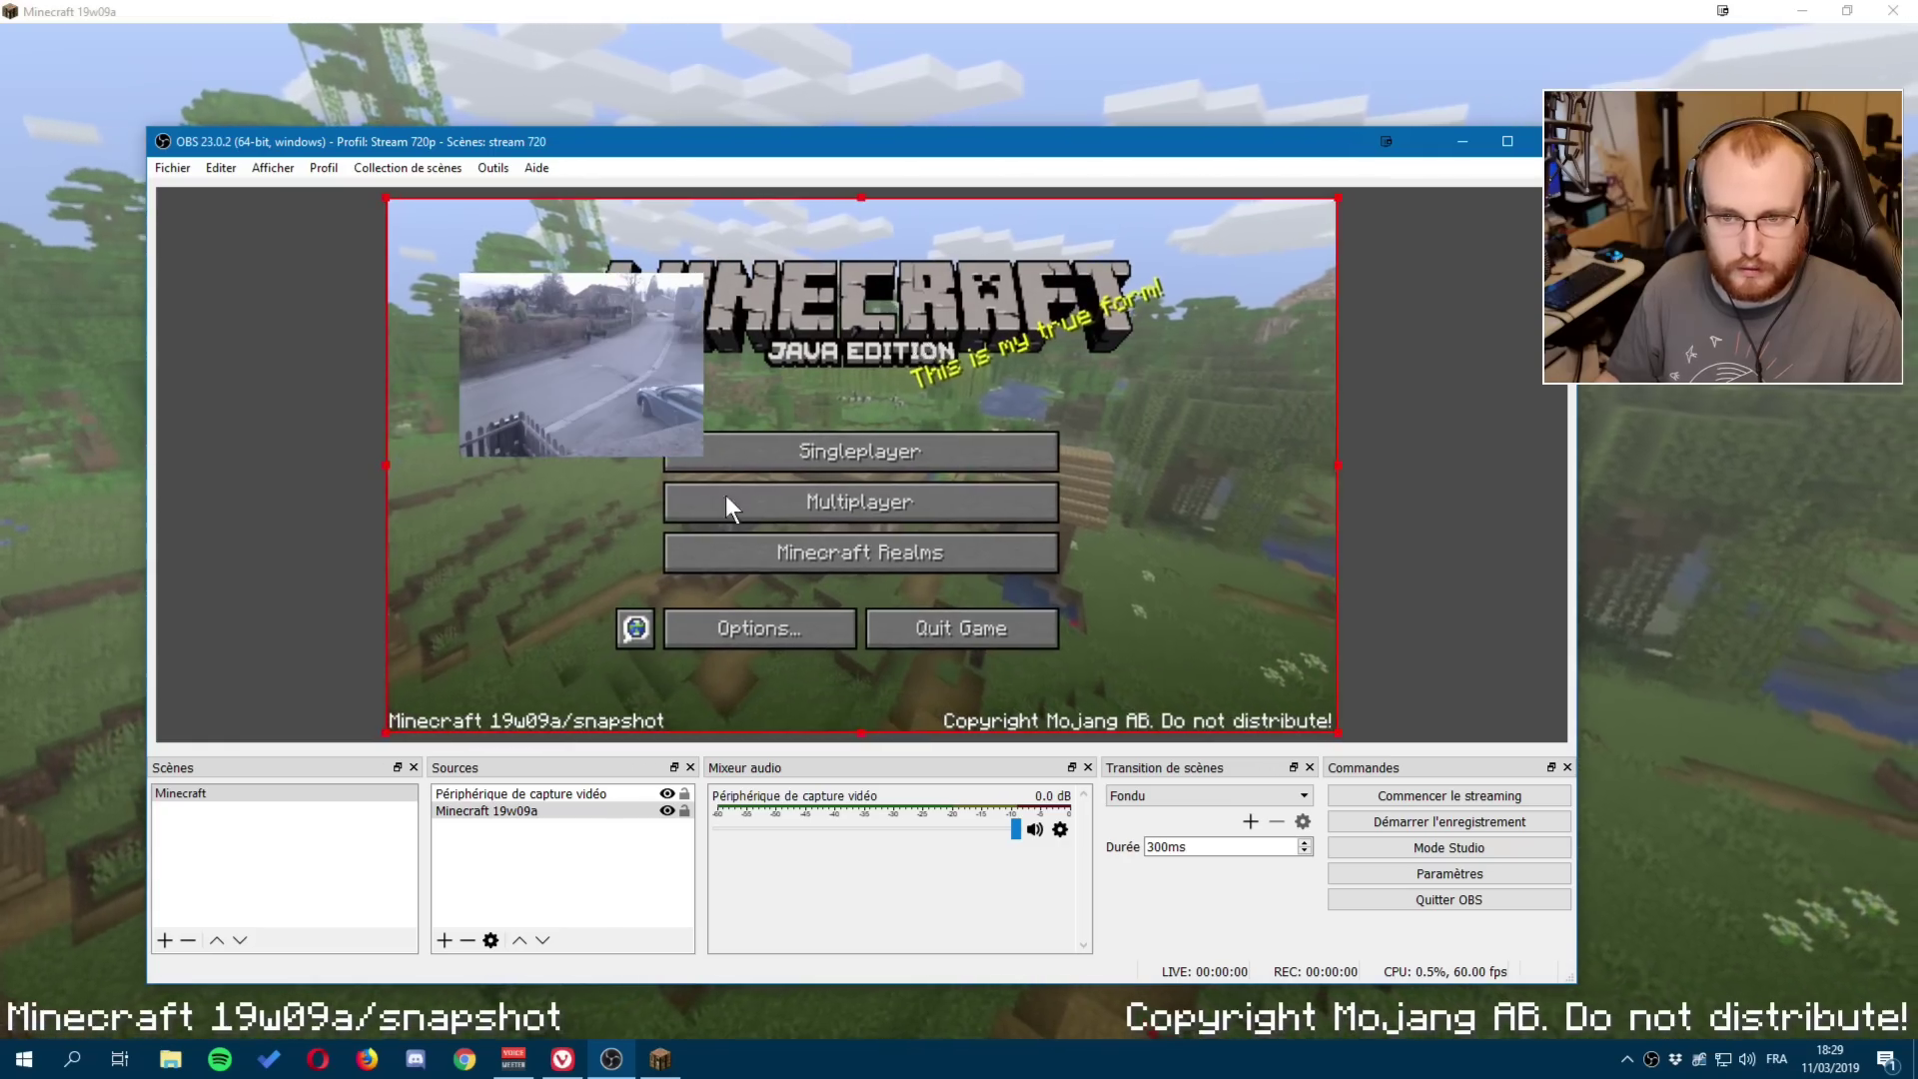
Move the webcam source to the canvas's upper-right corner and shrink it to under a fifth of the canvas width.
{"action": "left_click", "coordinate": [594, 368]}
{"action": "left_click_drag", "start_coordinate": [578, 367], "coordinate": [1189, 326]}
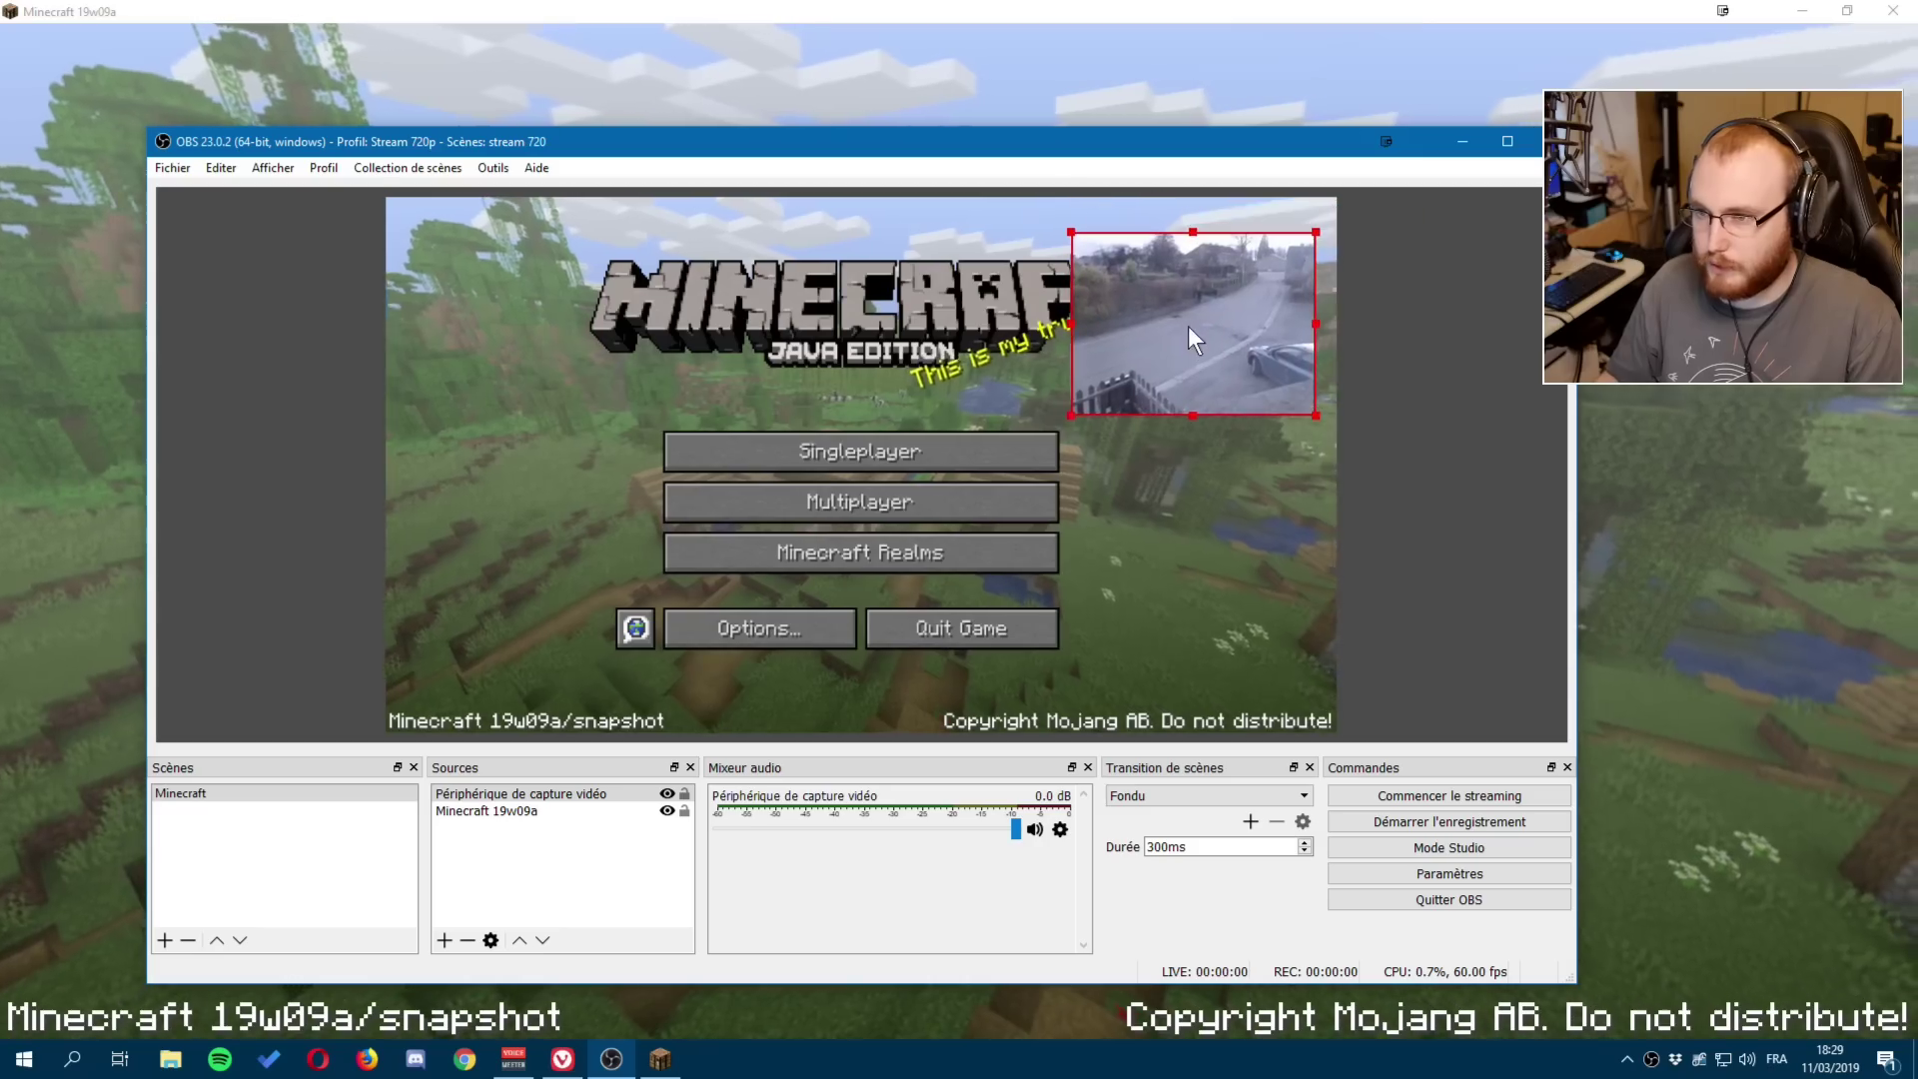
{"action": "left_click_drag", "start_coordinate": [1071, 416], "coordinate": [1150, 357]}
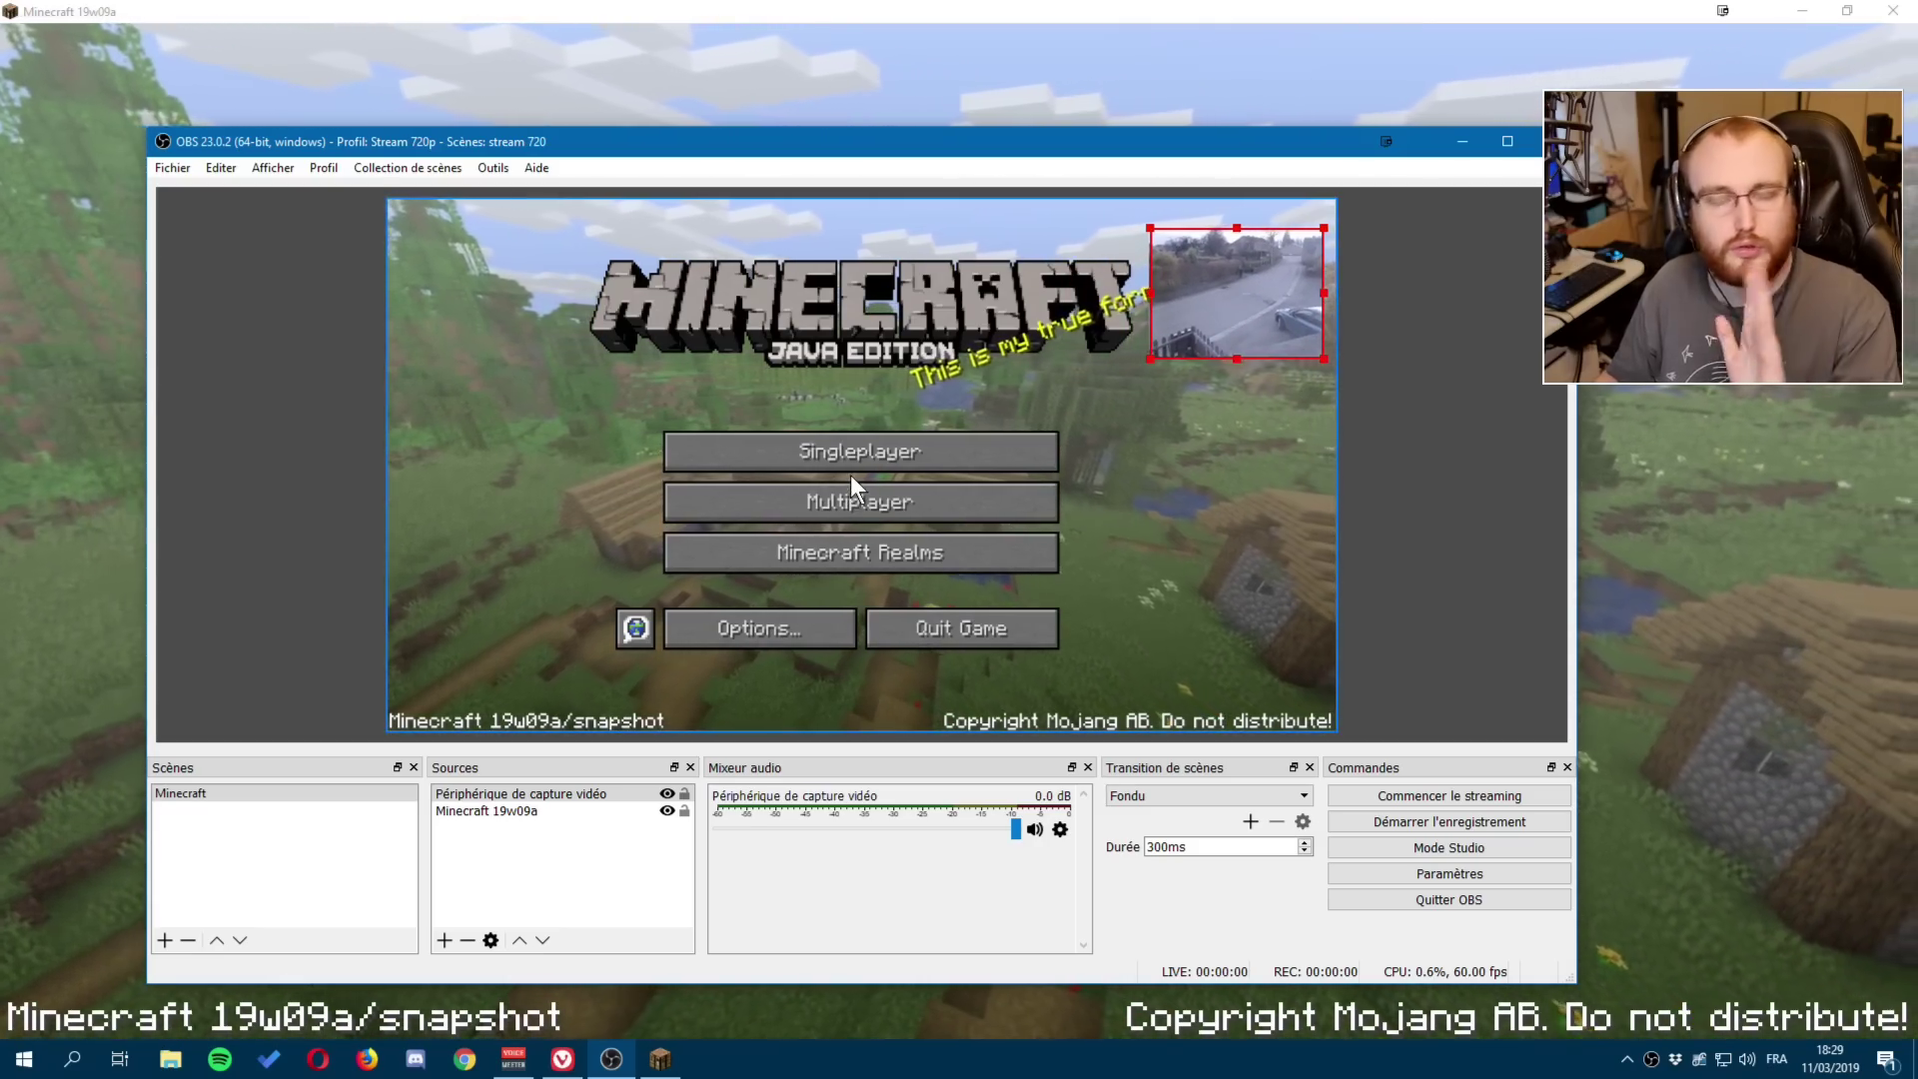
Try shifting the Minecraft source sideways, put it back flush with the canvas edges, and select the webcam source.
{"action": "left_click_drag", "start_coordinate": [773, 443], "coordinate": [795, 453]}
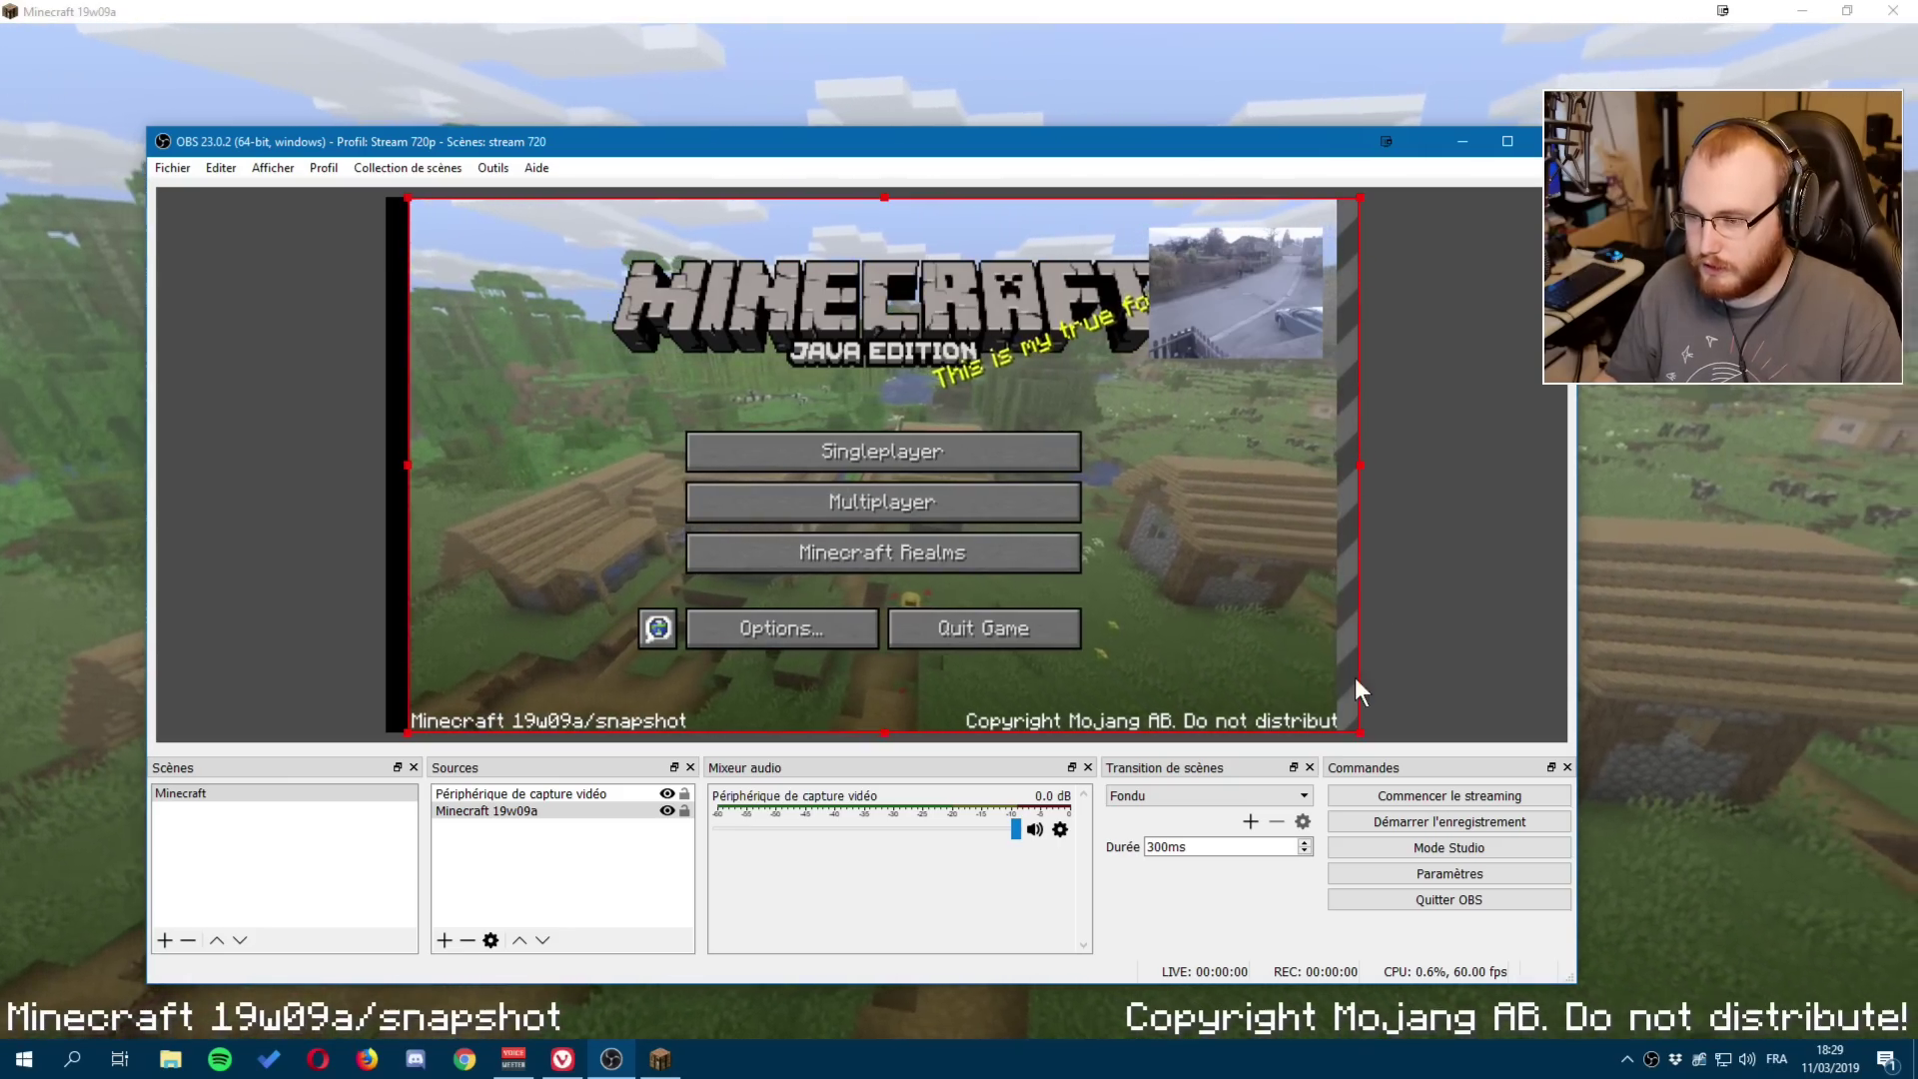
{"action": "left_click_drag", "start_coordinate": [1197, 535], "coordinate": [1181, 525]}
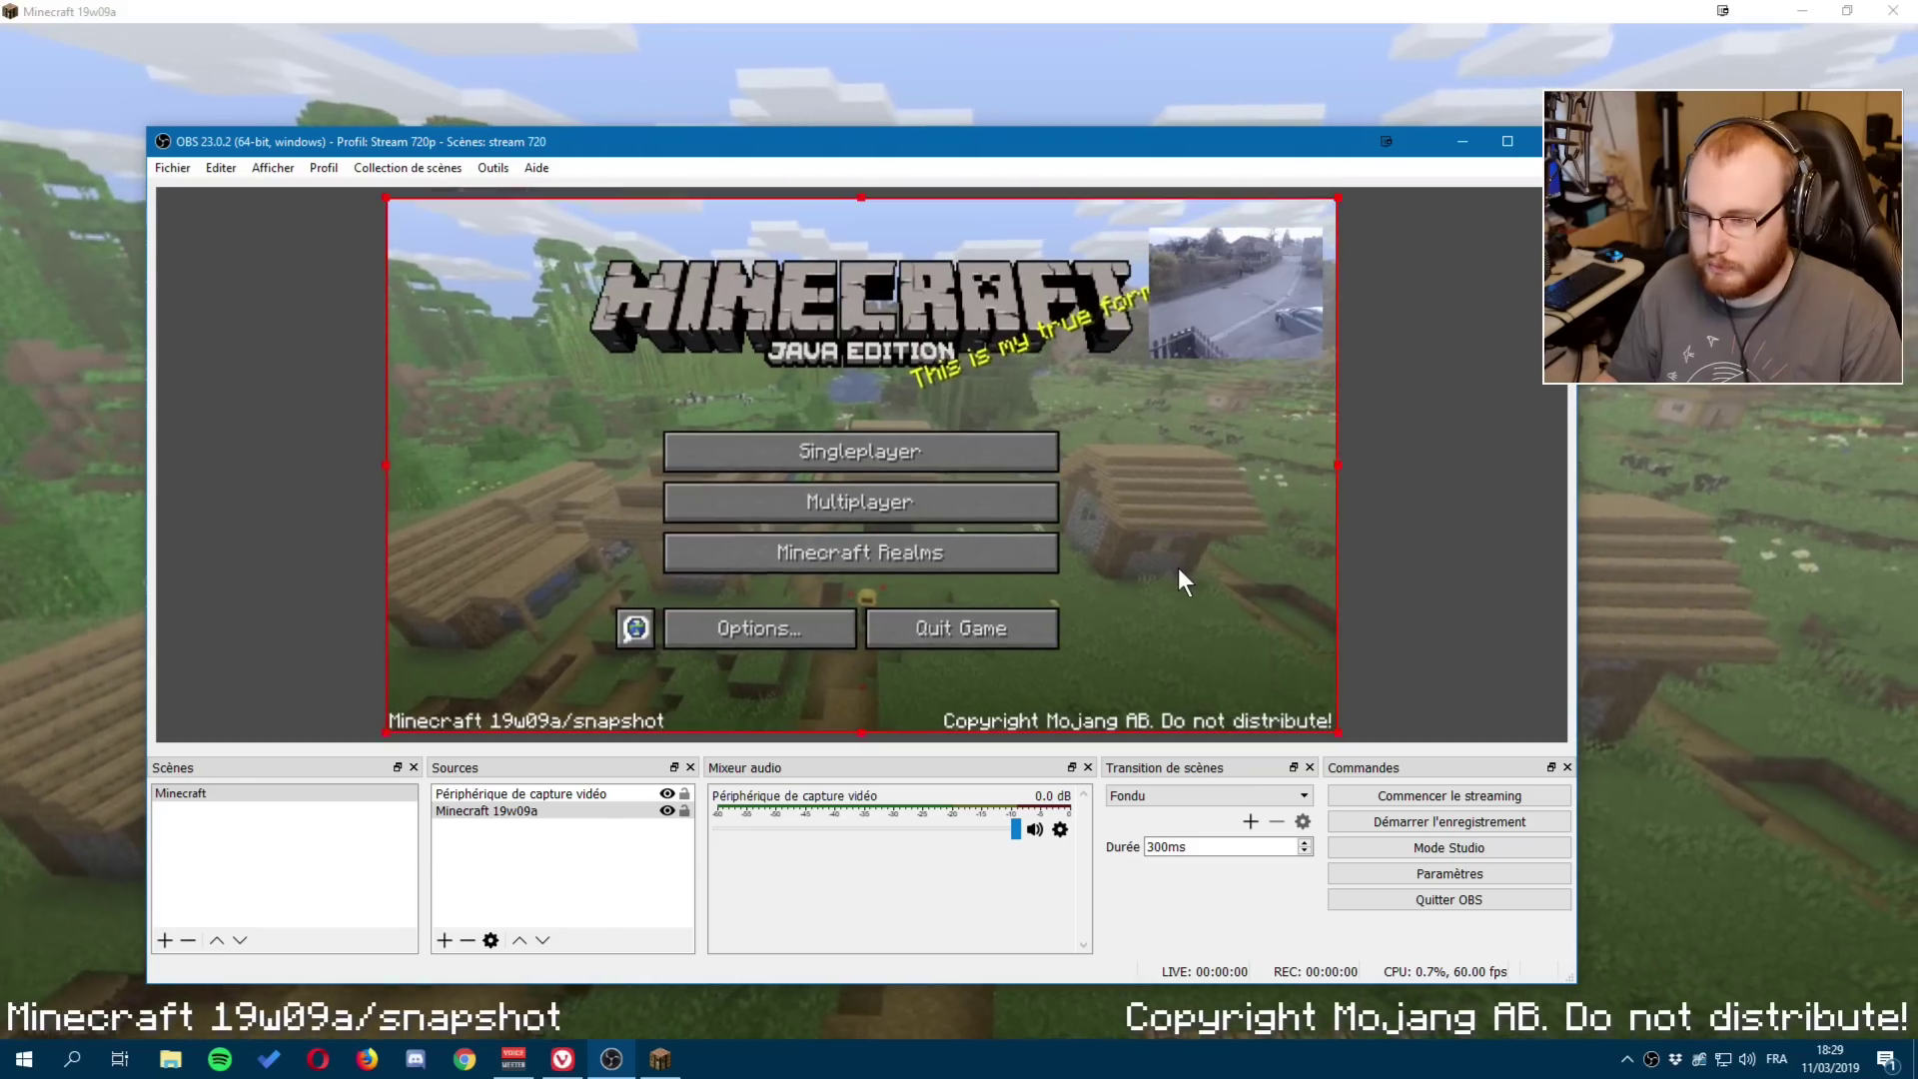
{"action": "left_click", "coordinate": [1251, 298]}
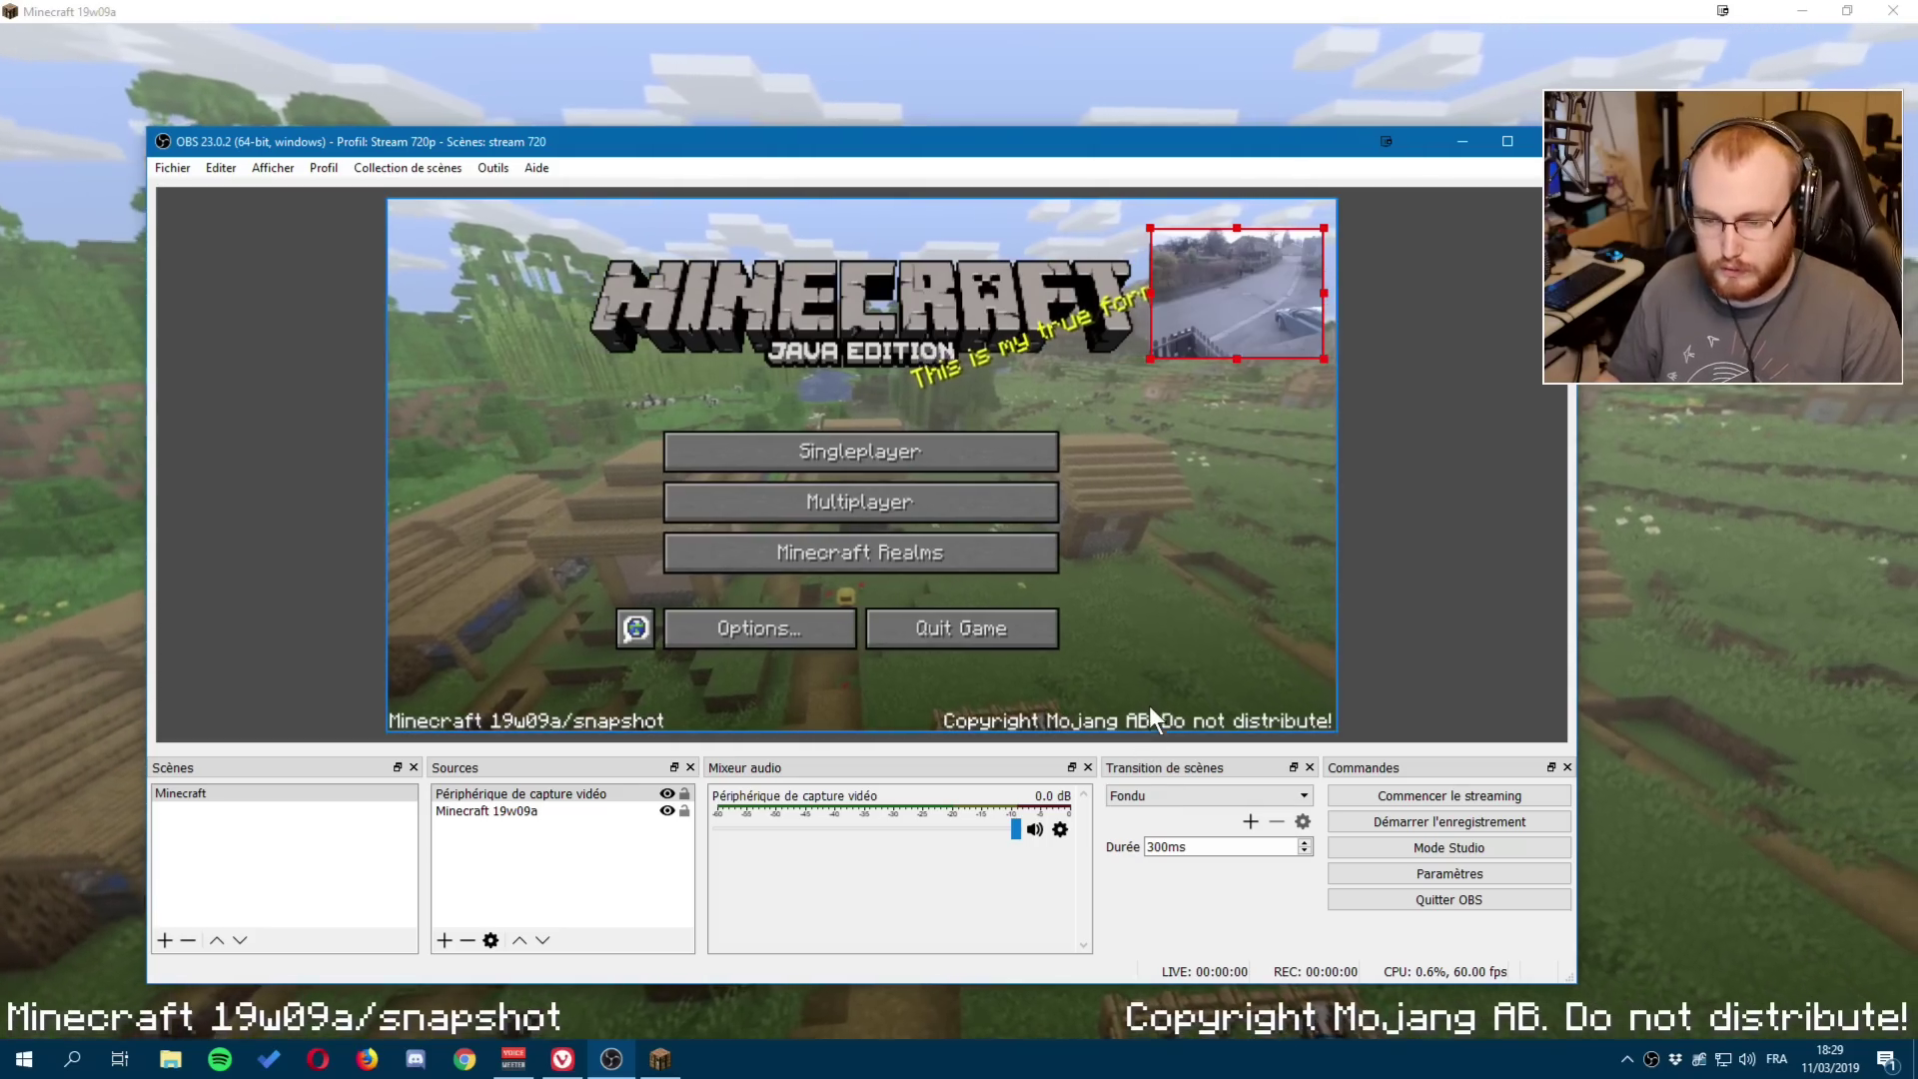
Add a Navigateur browser source to the Minecraft scene, keeping its default URL and 800 by 600 size.
{"action": "left_click", "coordinate": [534, 844]}
{"action": "right_click", "coordinate": [533, 845]}
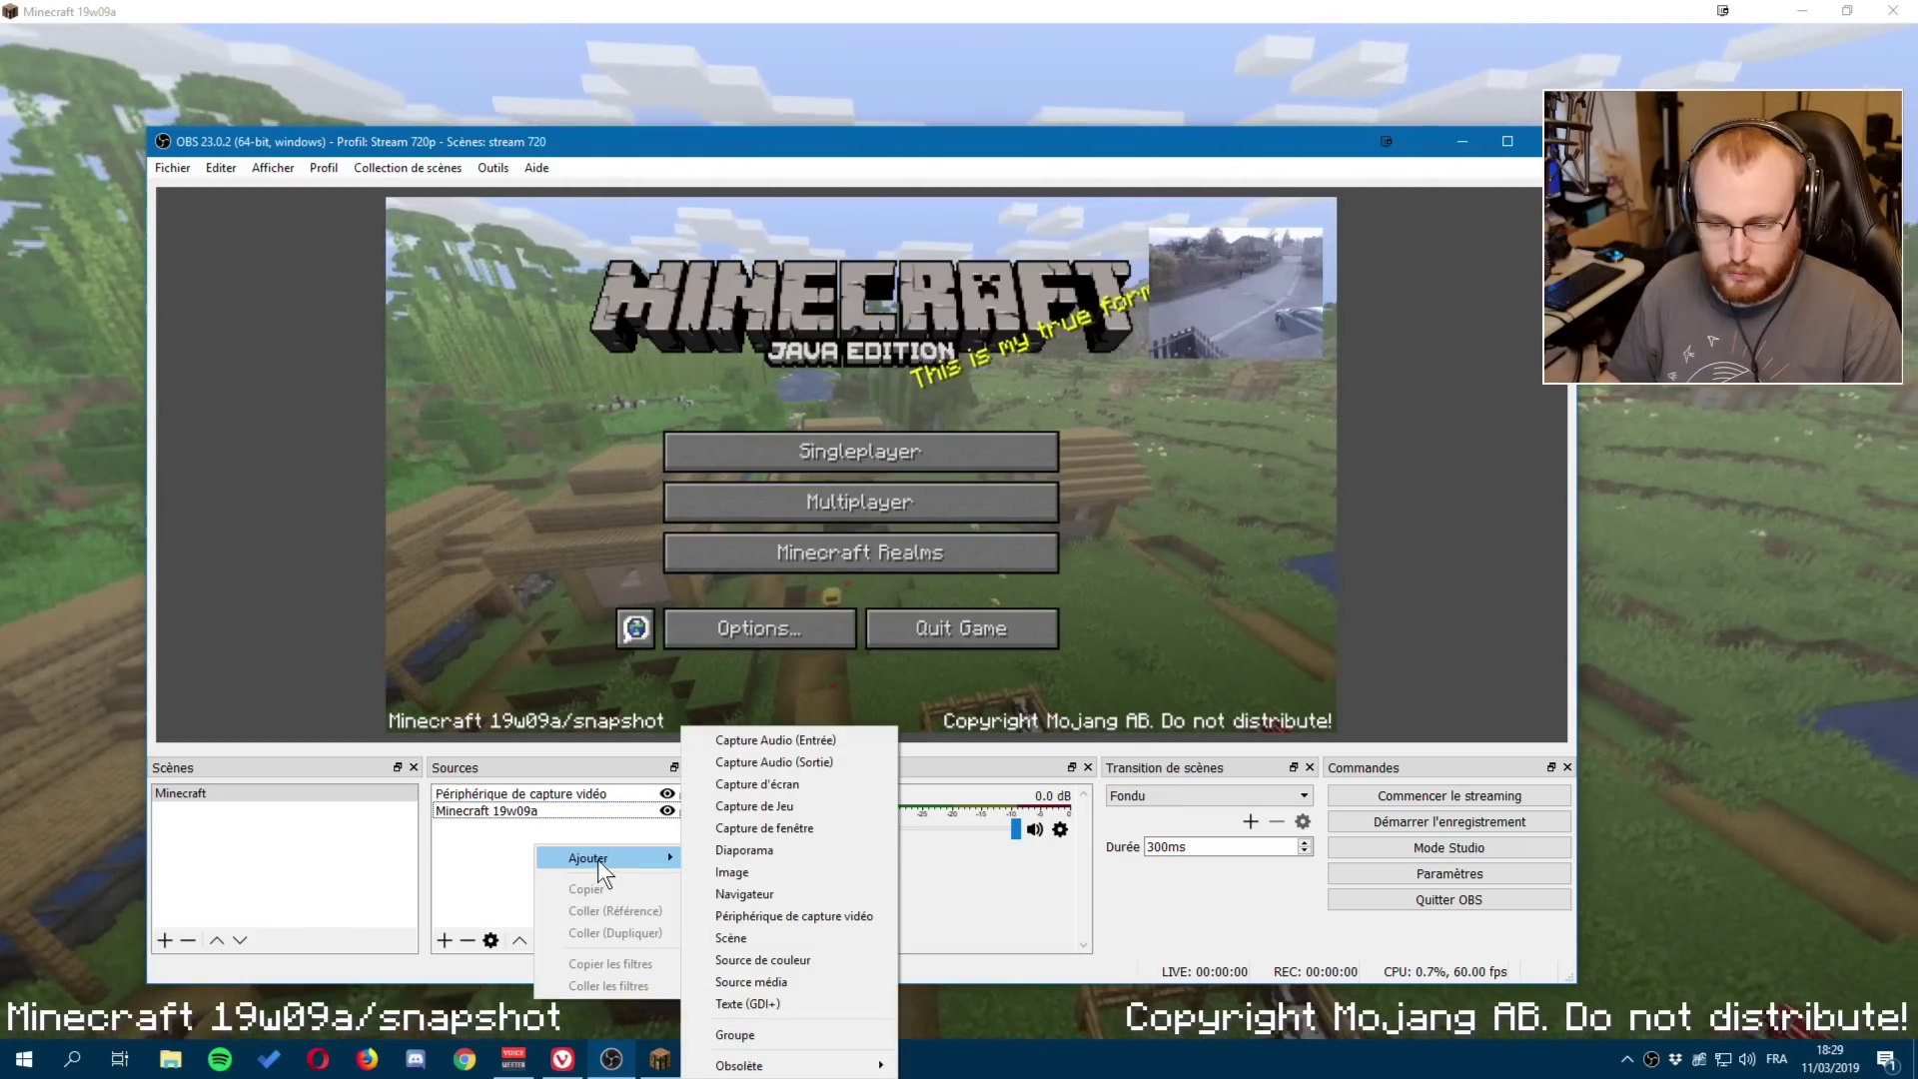
{"action": "mouse_move", "coordinate": [597, 859]}
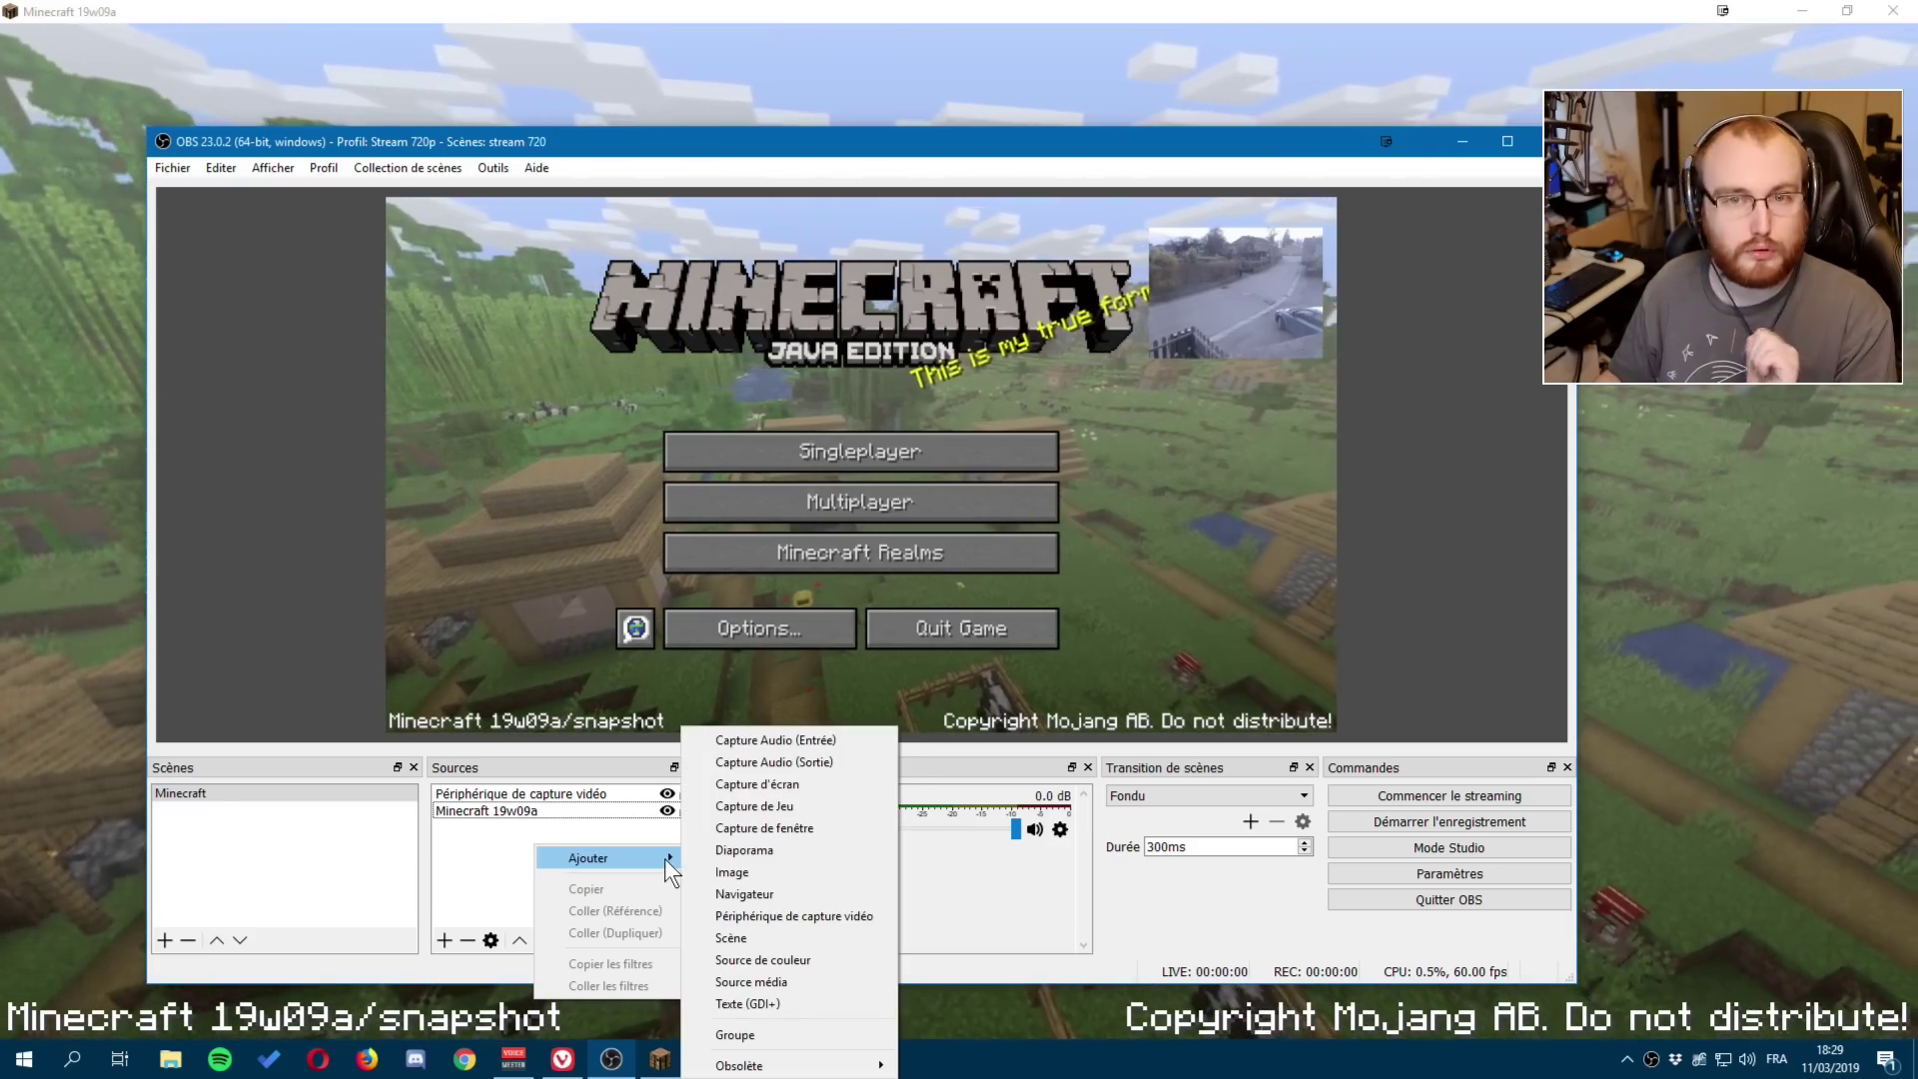
{"action": "left_click", "coordinate": [774, 892]}
{"action": "left_click", "coordinate": [884, 704]}
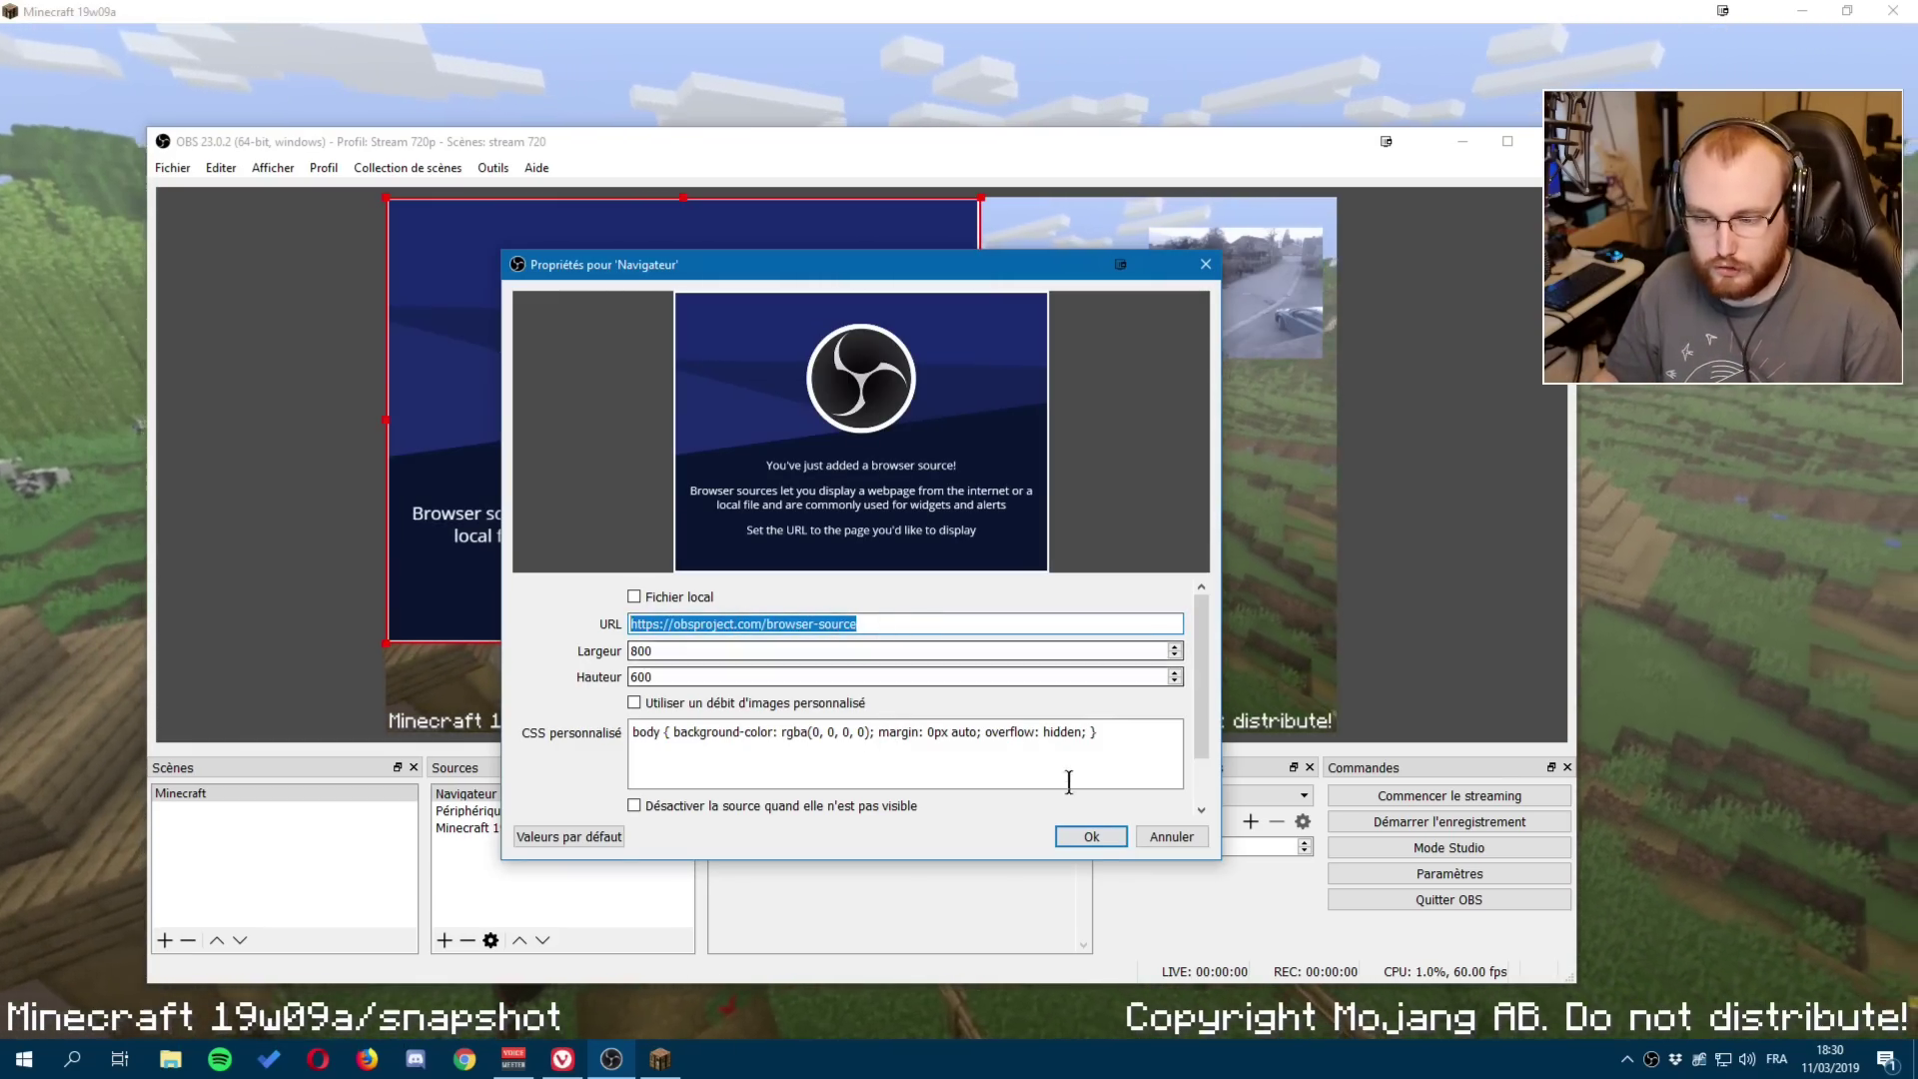
{"action": "left_click", "coordinate": [1091, 836]}
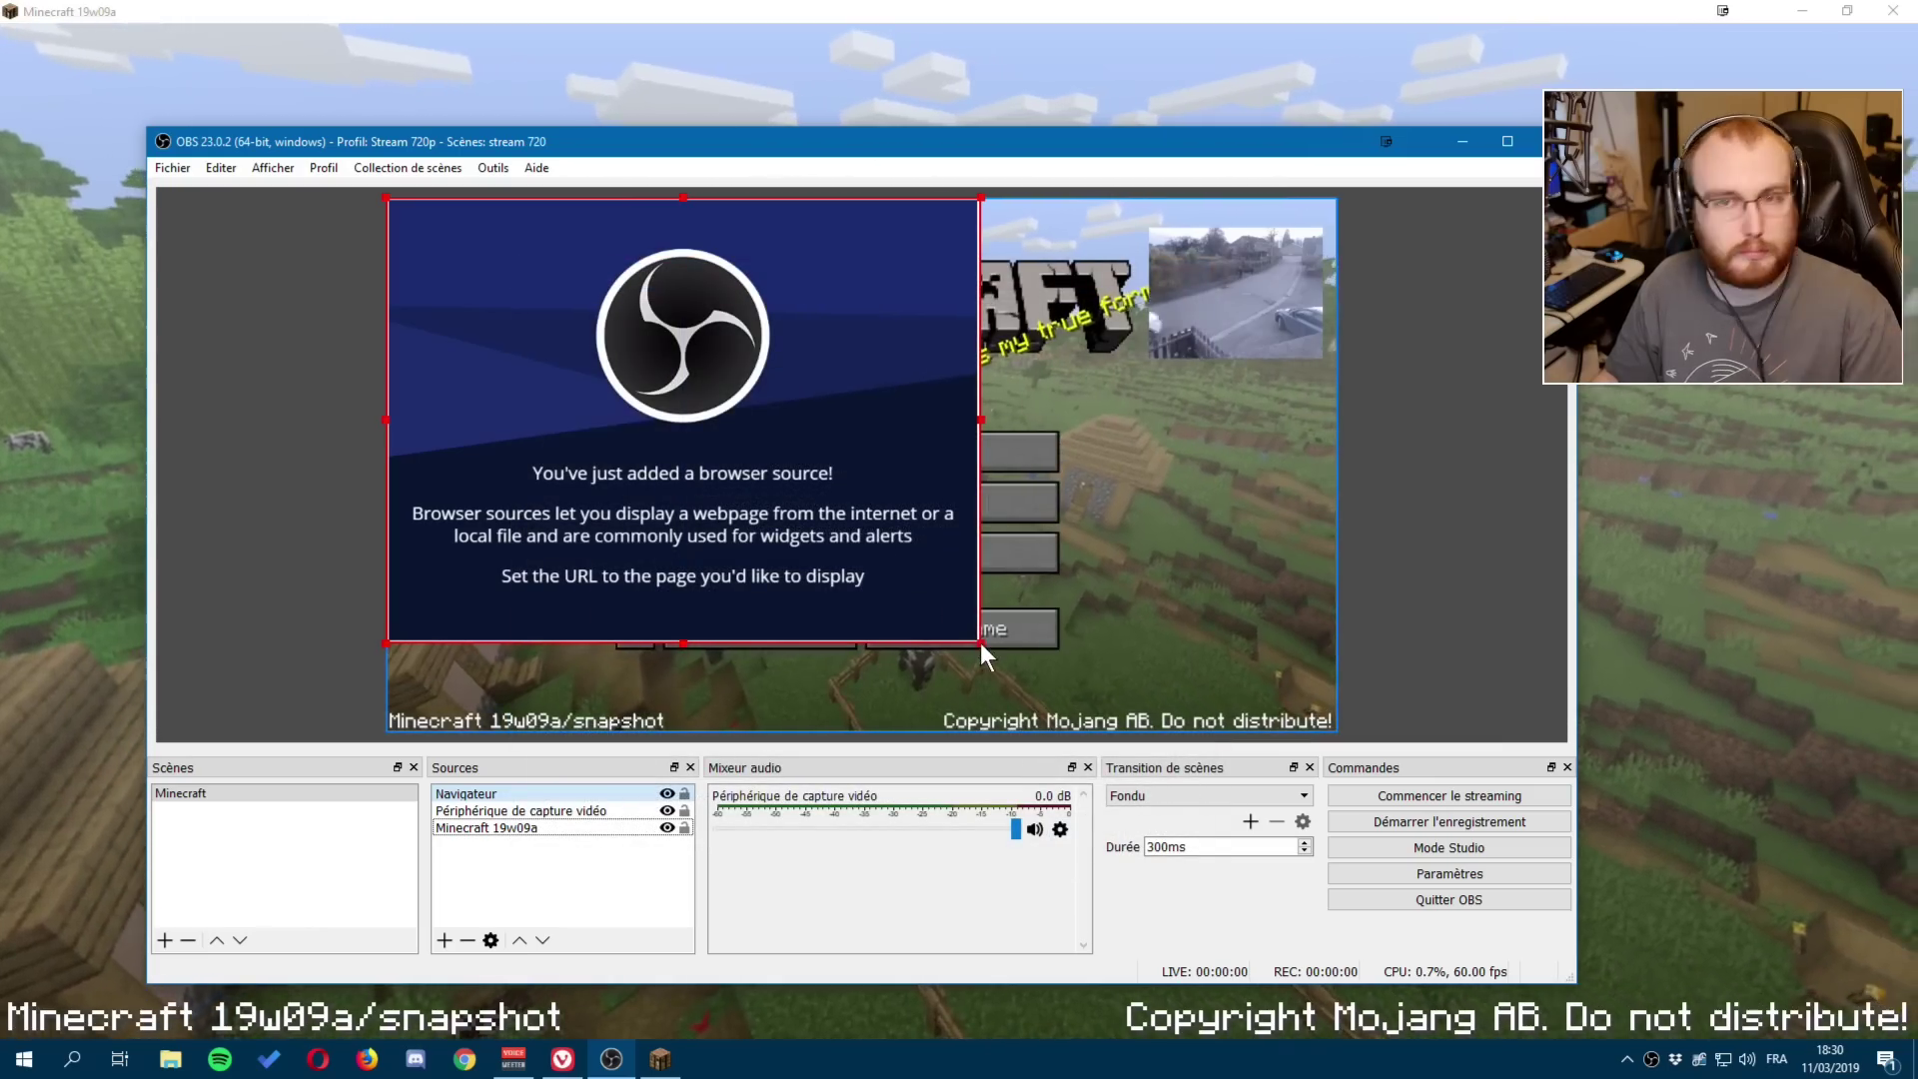
Delete the browser source from the Minecraft scene and confirm the removal.
{"action": "right_click", "coordinate": [510, 791]}
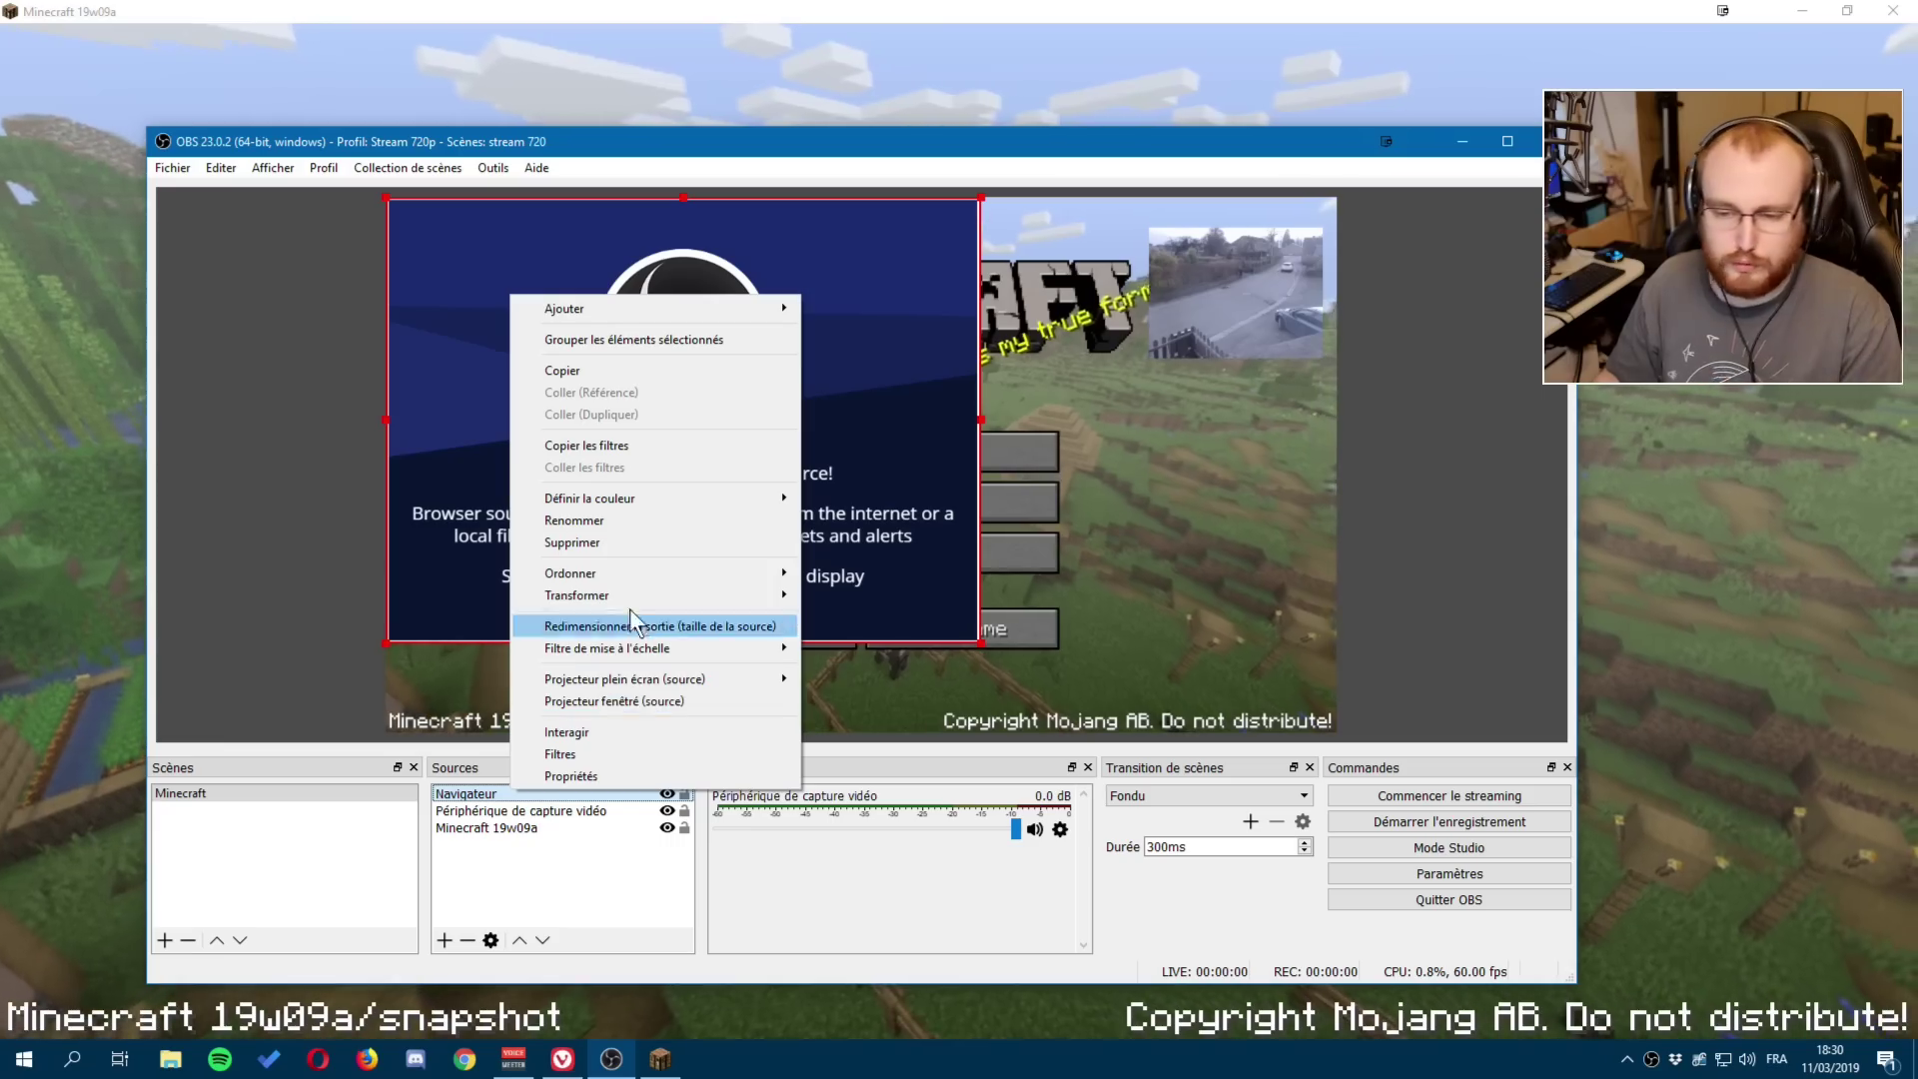
{"action": "left_click", "coordinate": [627, 544]}
{"action": "left_click", "coordinate": [913, 593]}
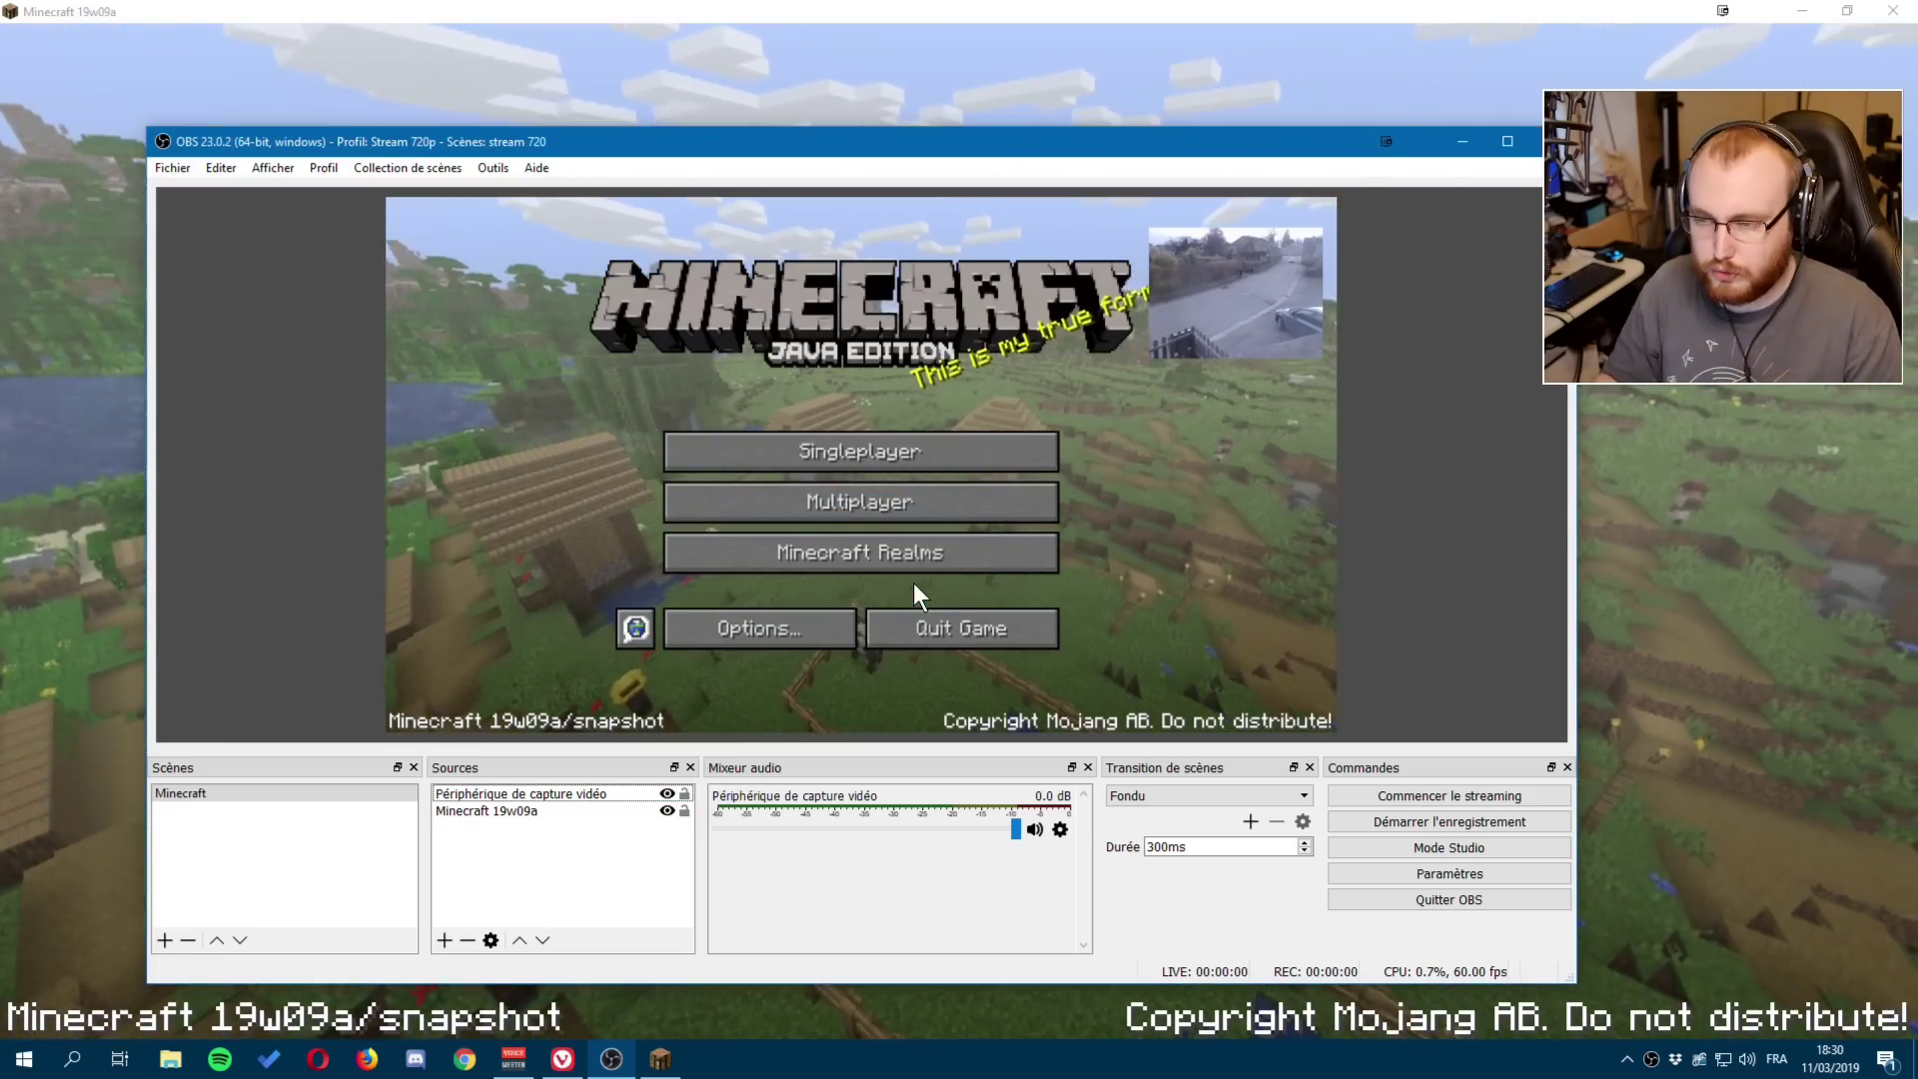
{"action": "left_click", "coordinate": [1178, 310]}
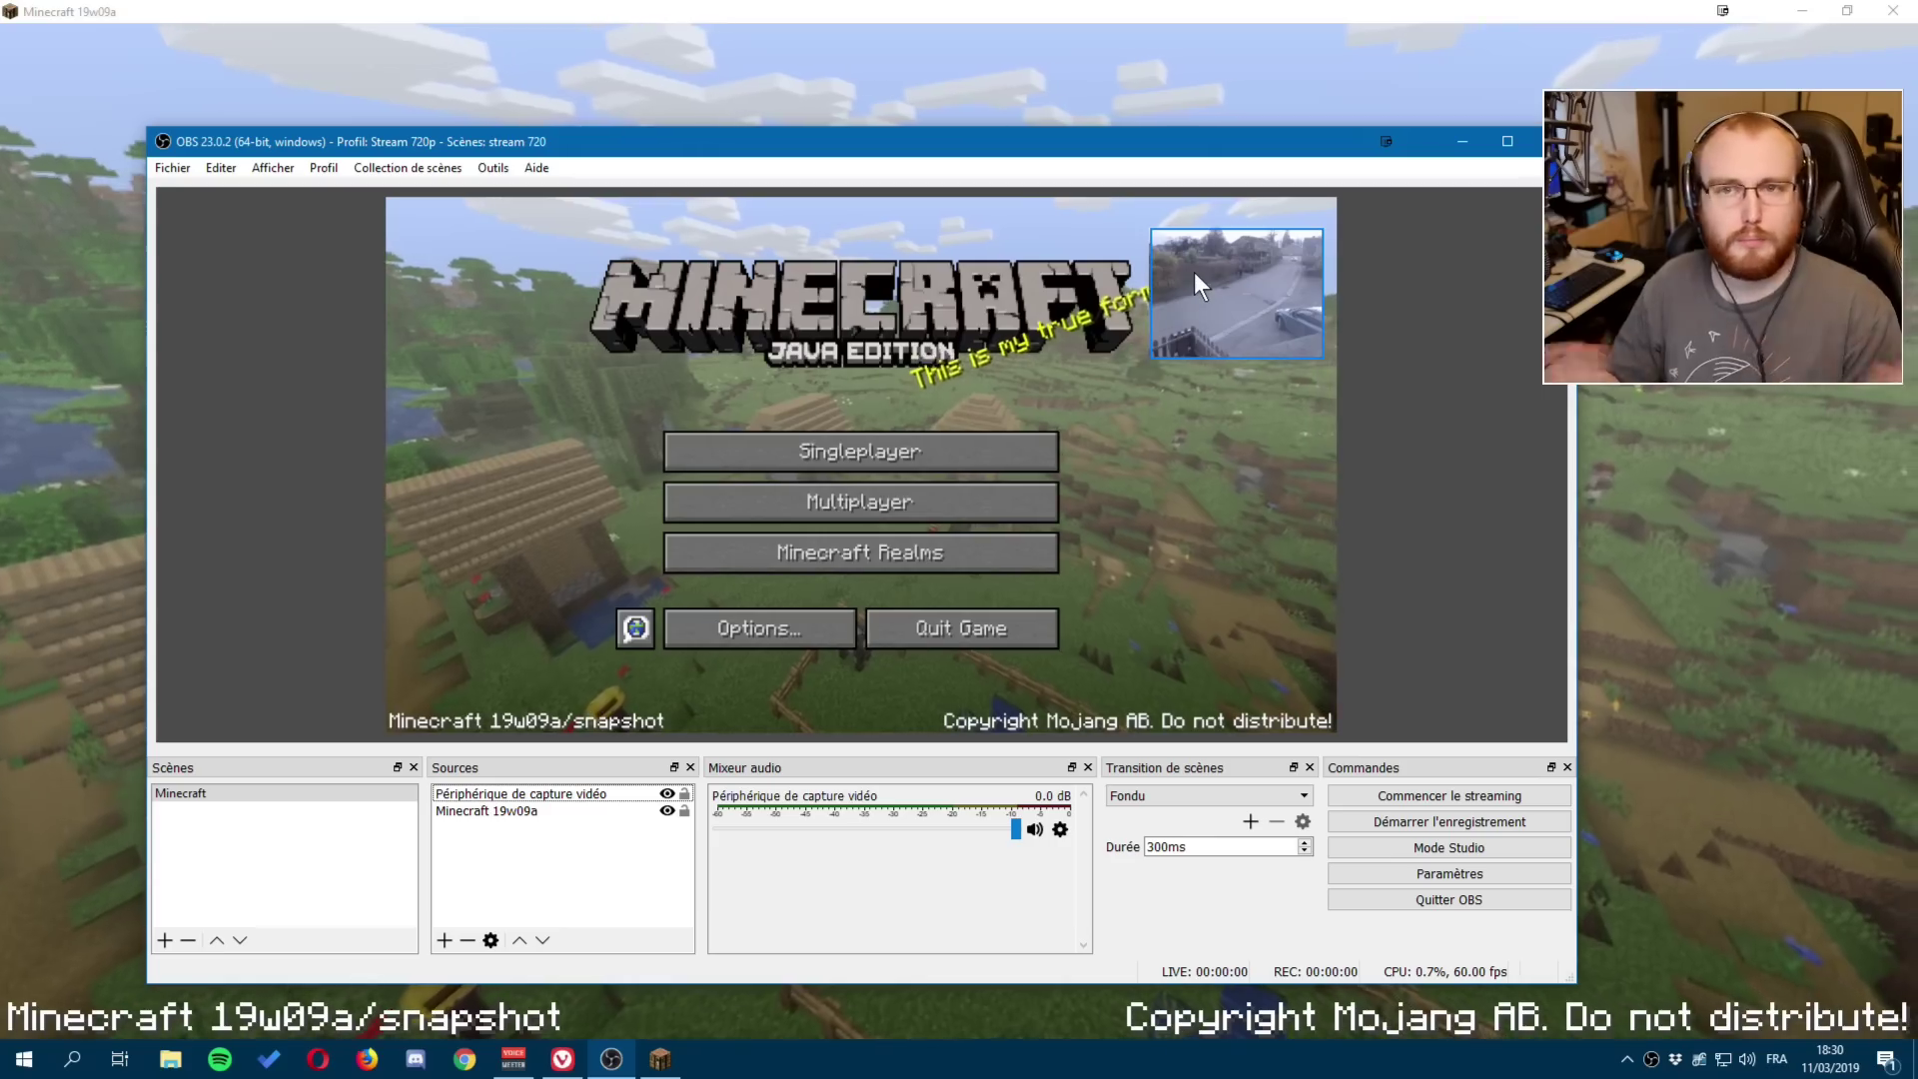
{"action": "left_click", "coordinate": [1146, 339]}
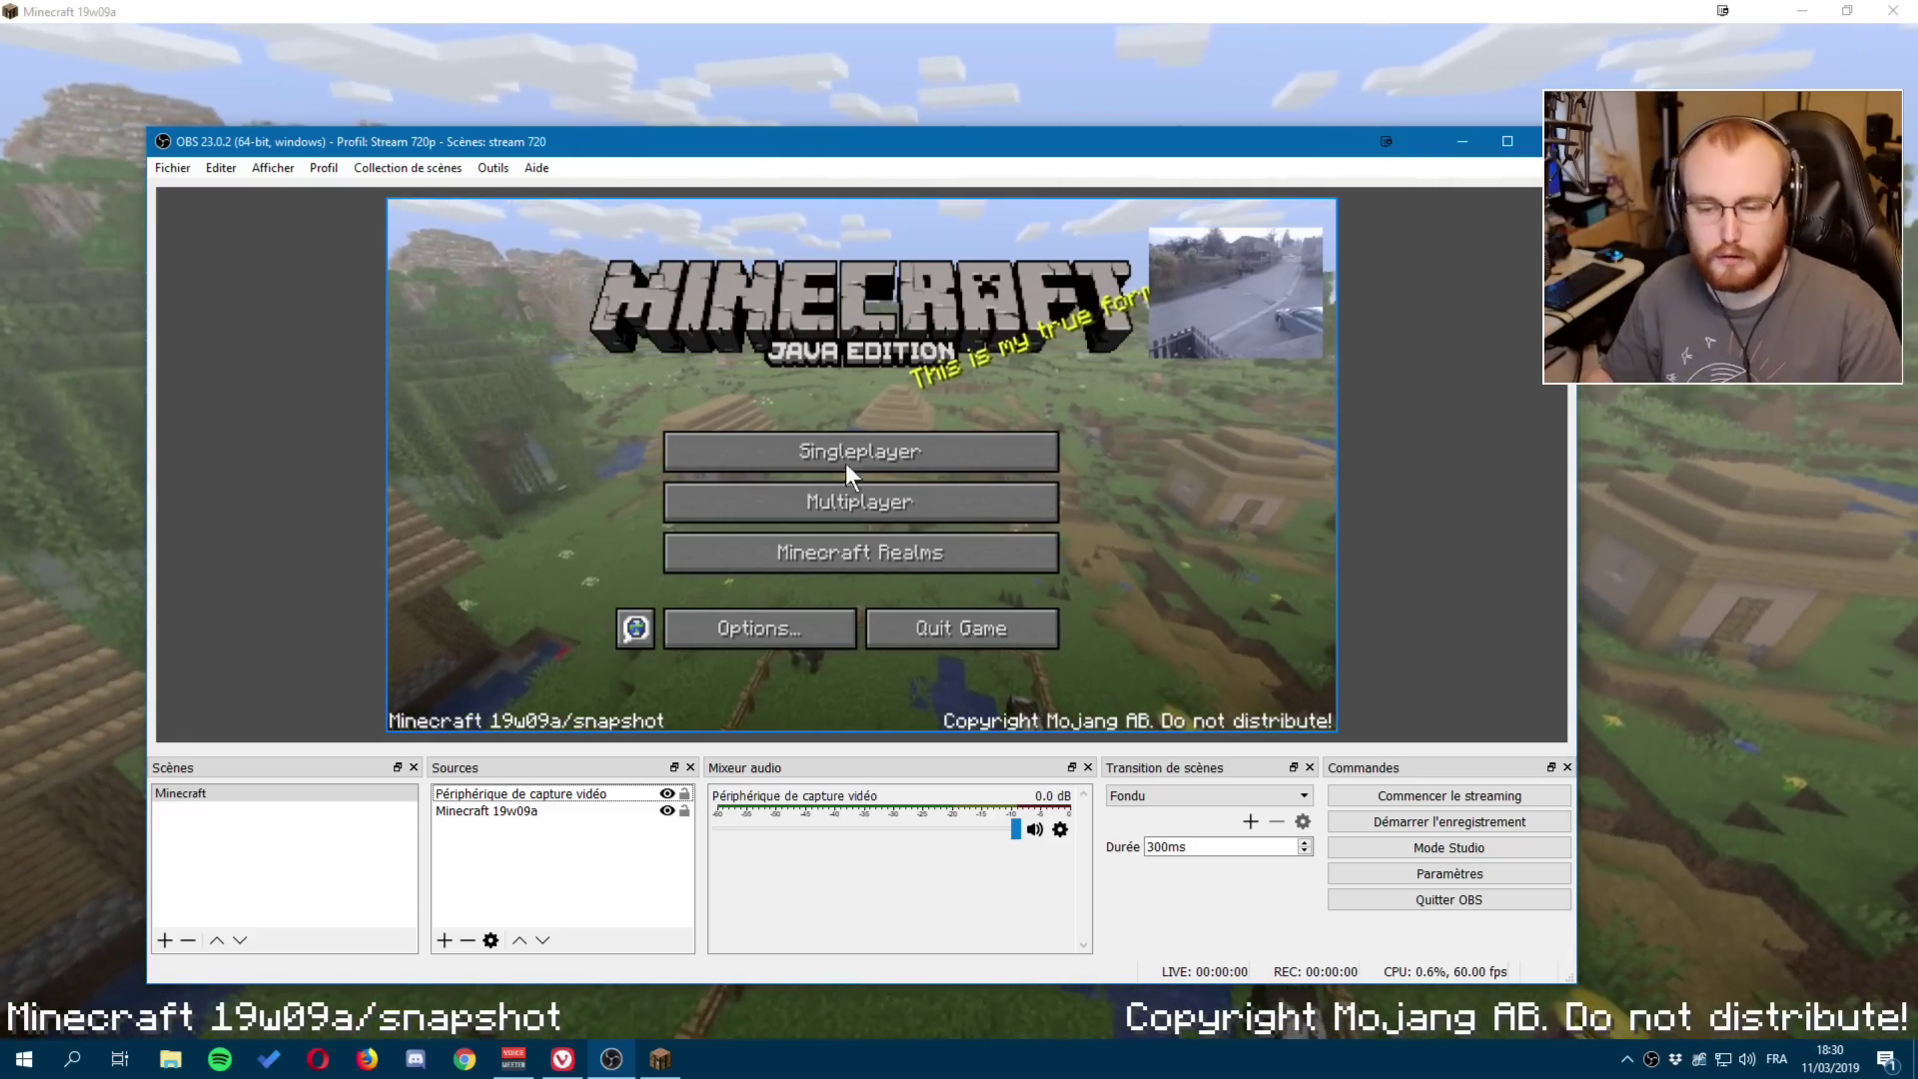
{"action": "right_click", "coordinate": [546, 884]}
{"action": "mouse_move", "coordinate": [625, 895]}
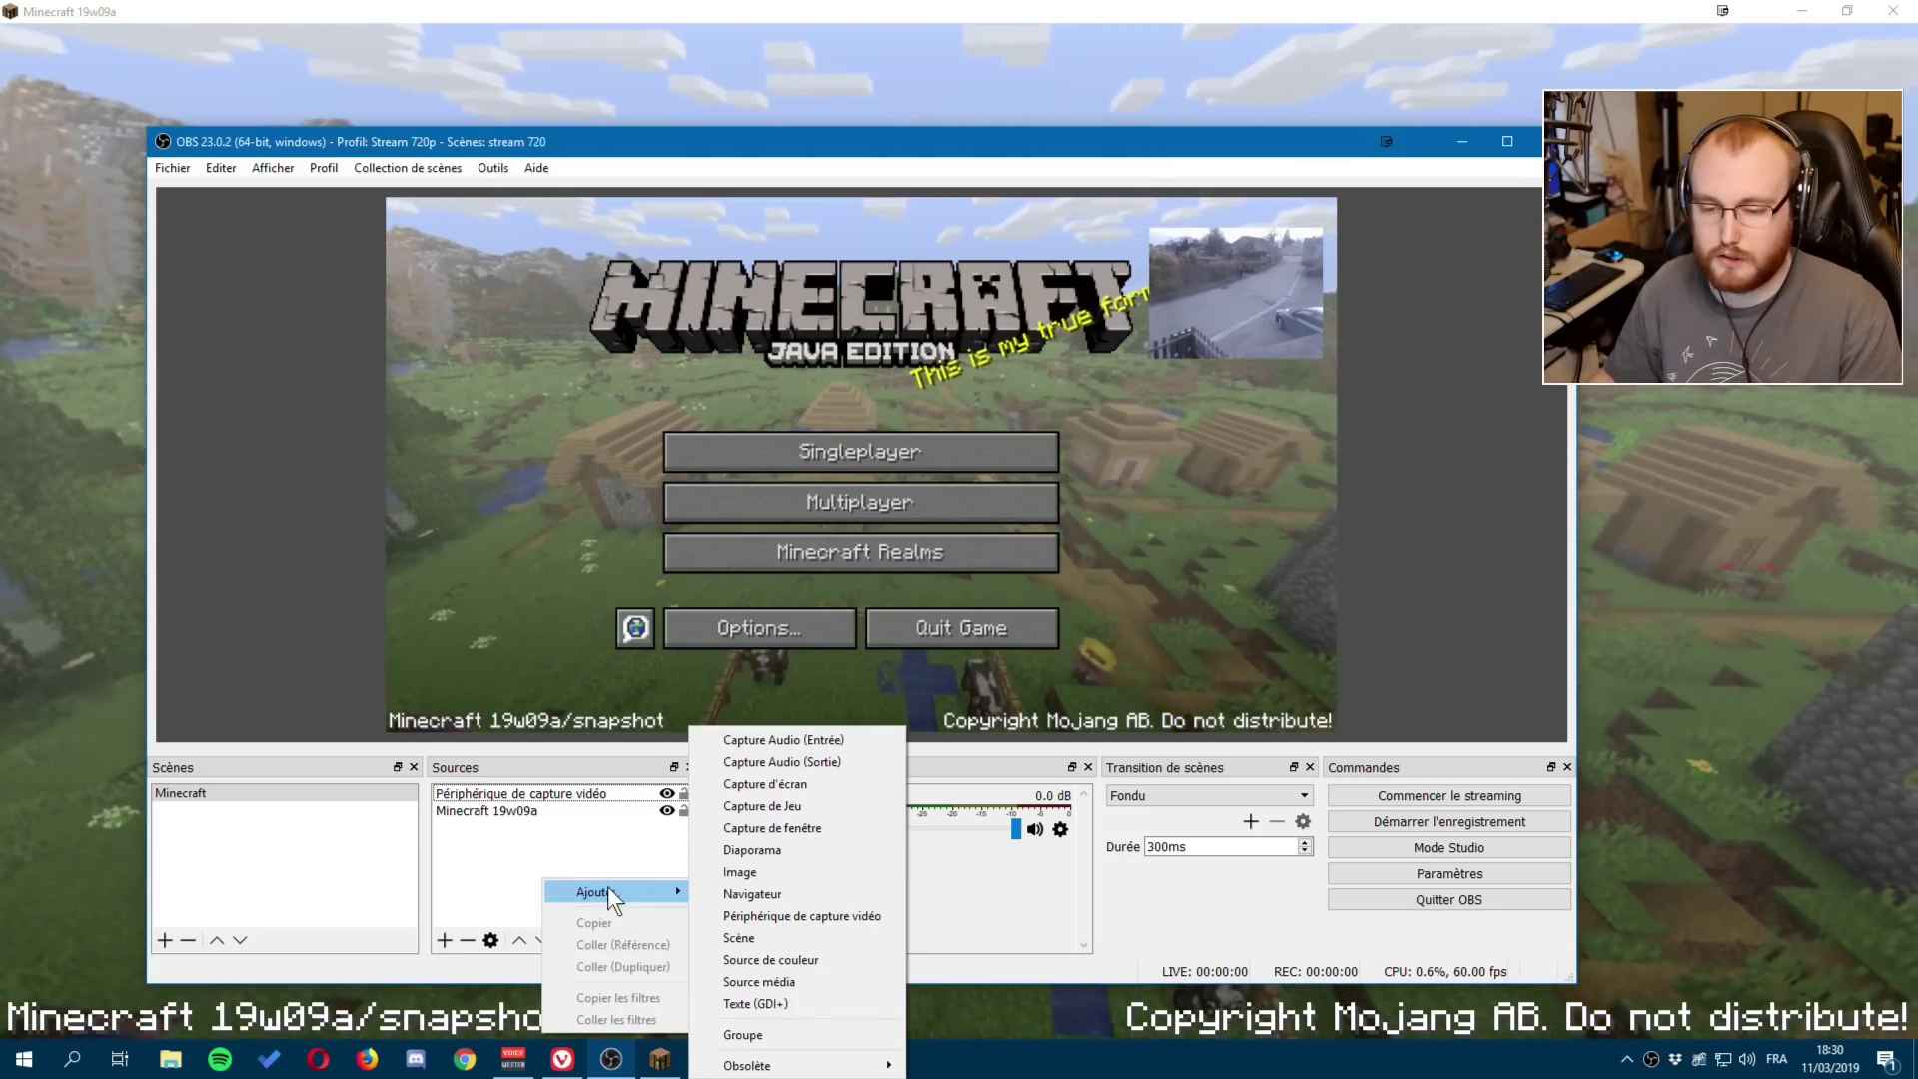
{"action": "left_click", "coordinate": [541, 855]}
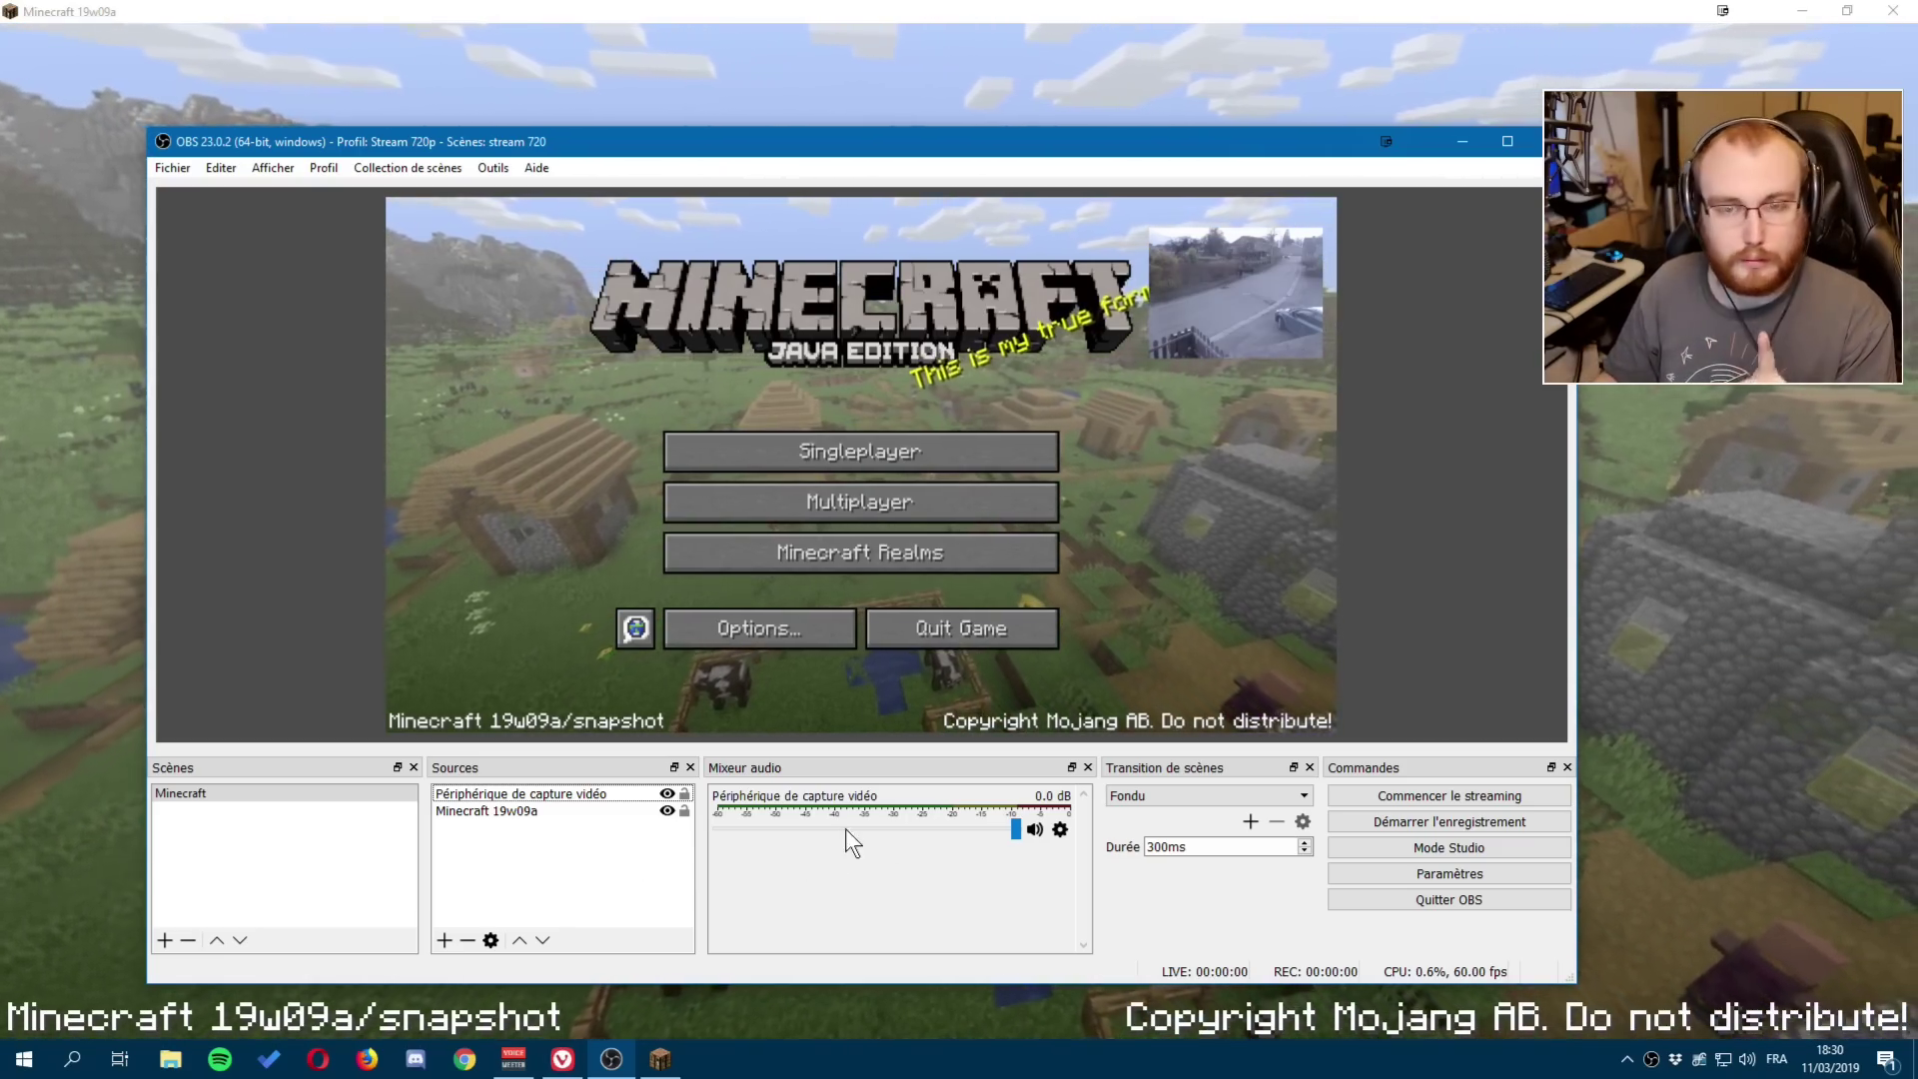
Open the audio settings and view the available sampling rates.
{"action": "left_click", "coordinate": [1393, 867]}
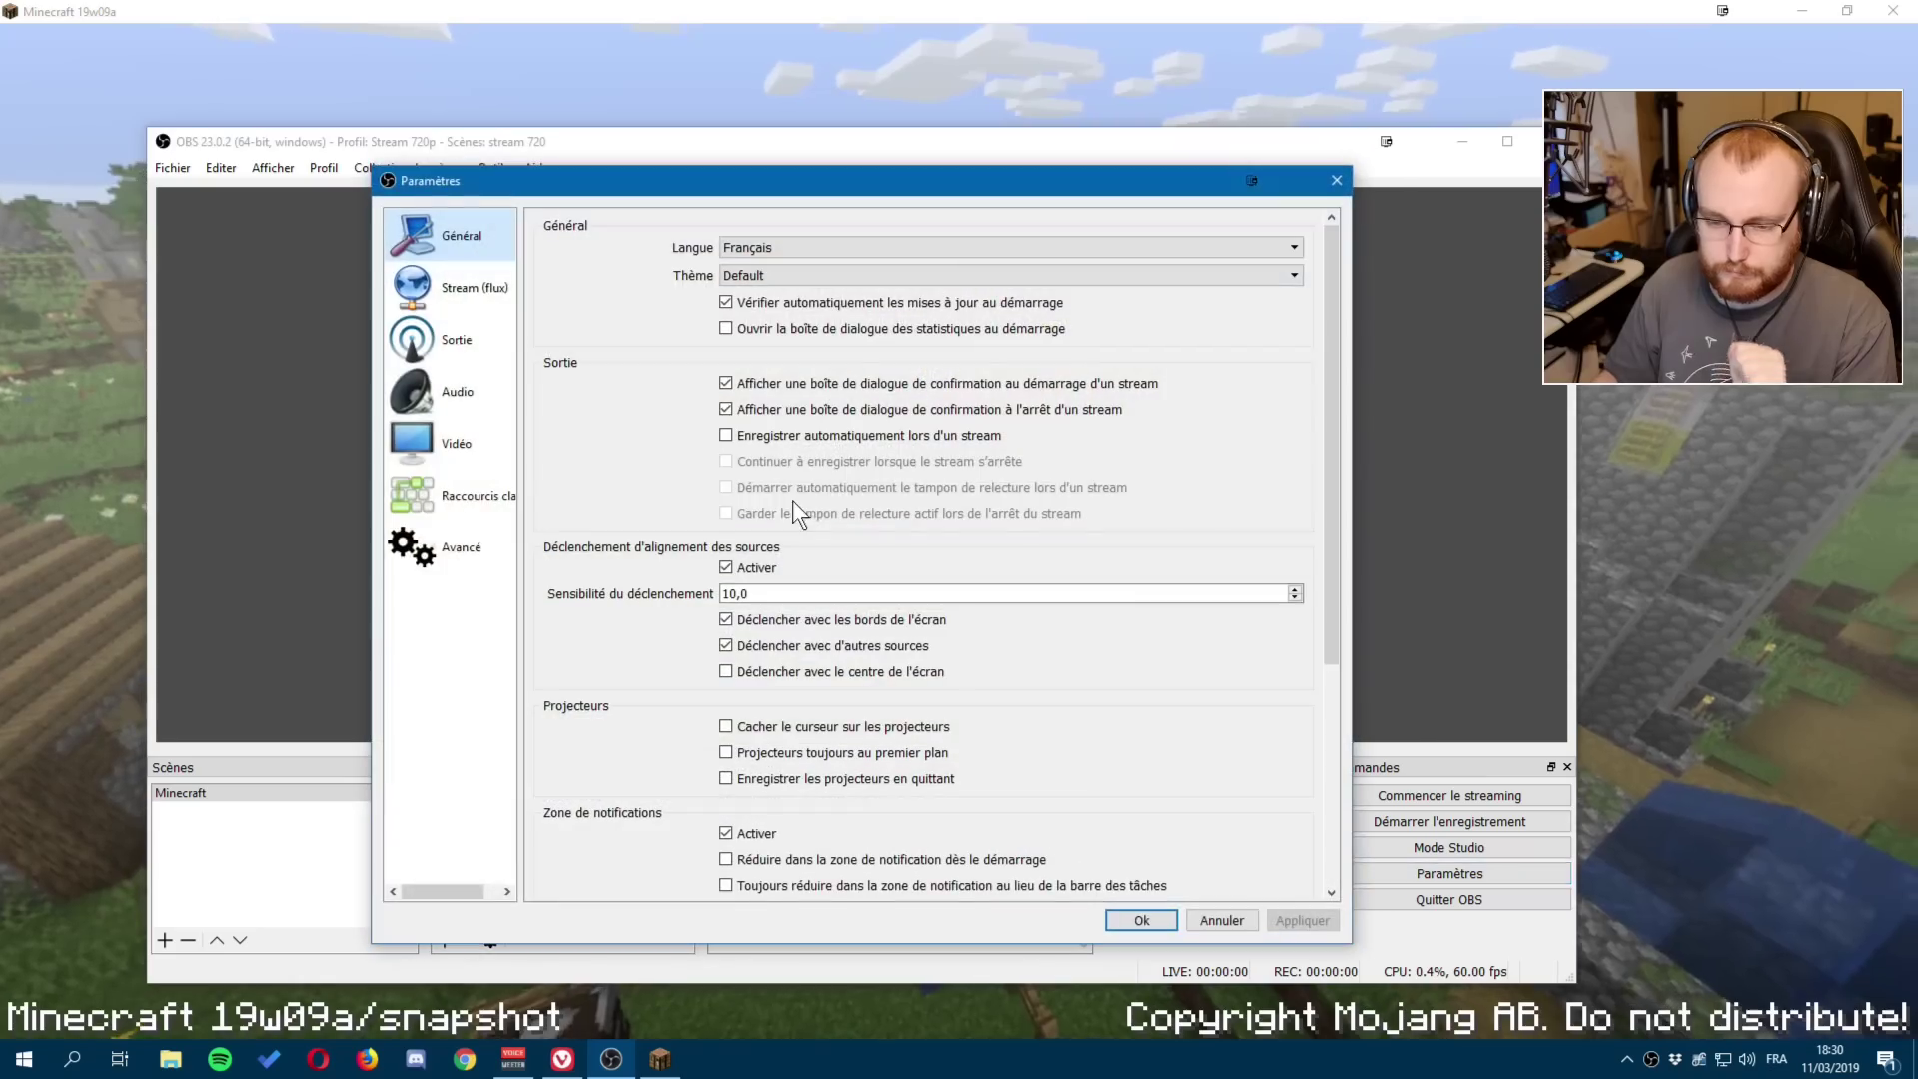
{"action": "left_click", "coordinate": [468, 389]}
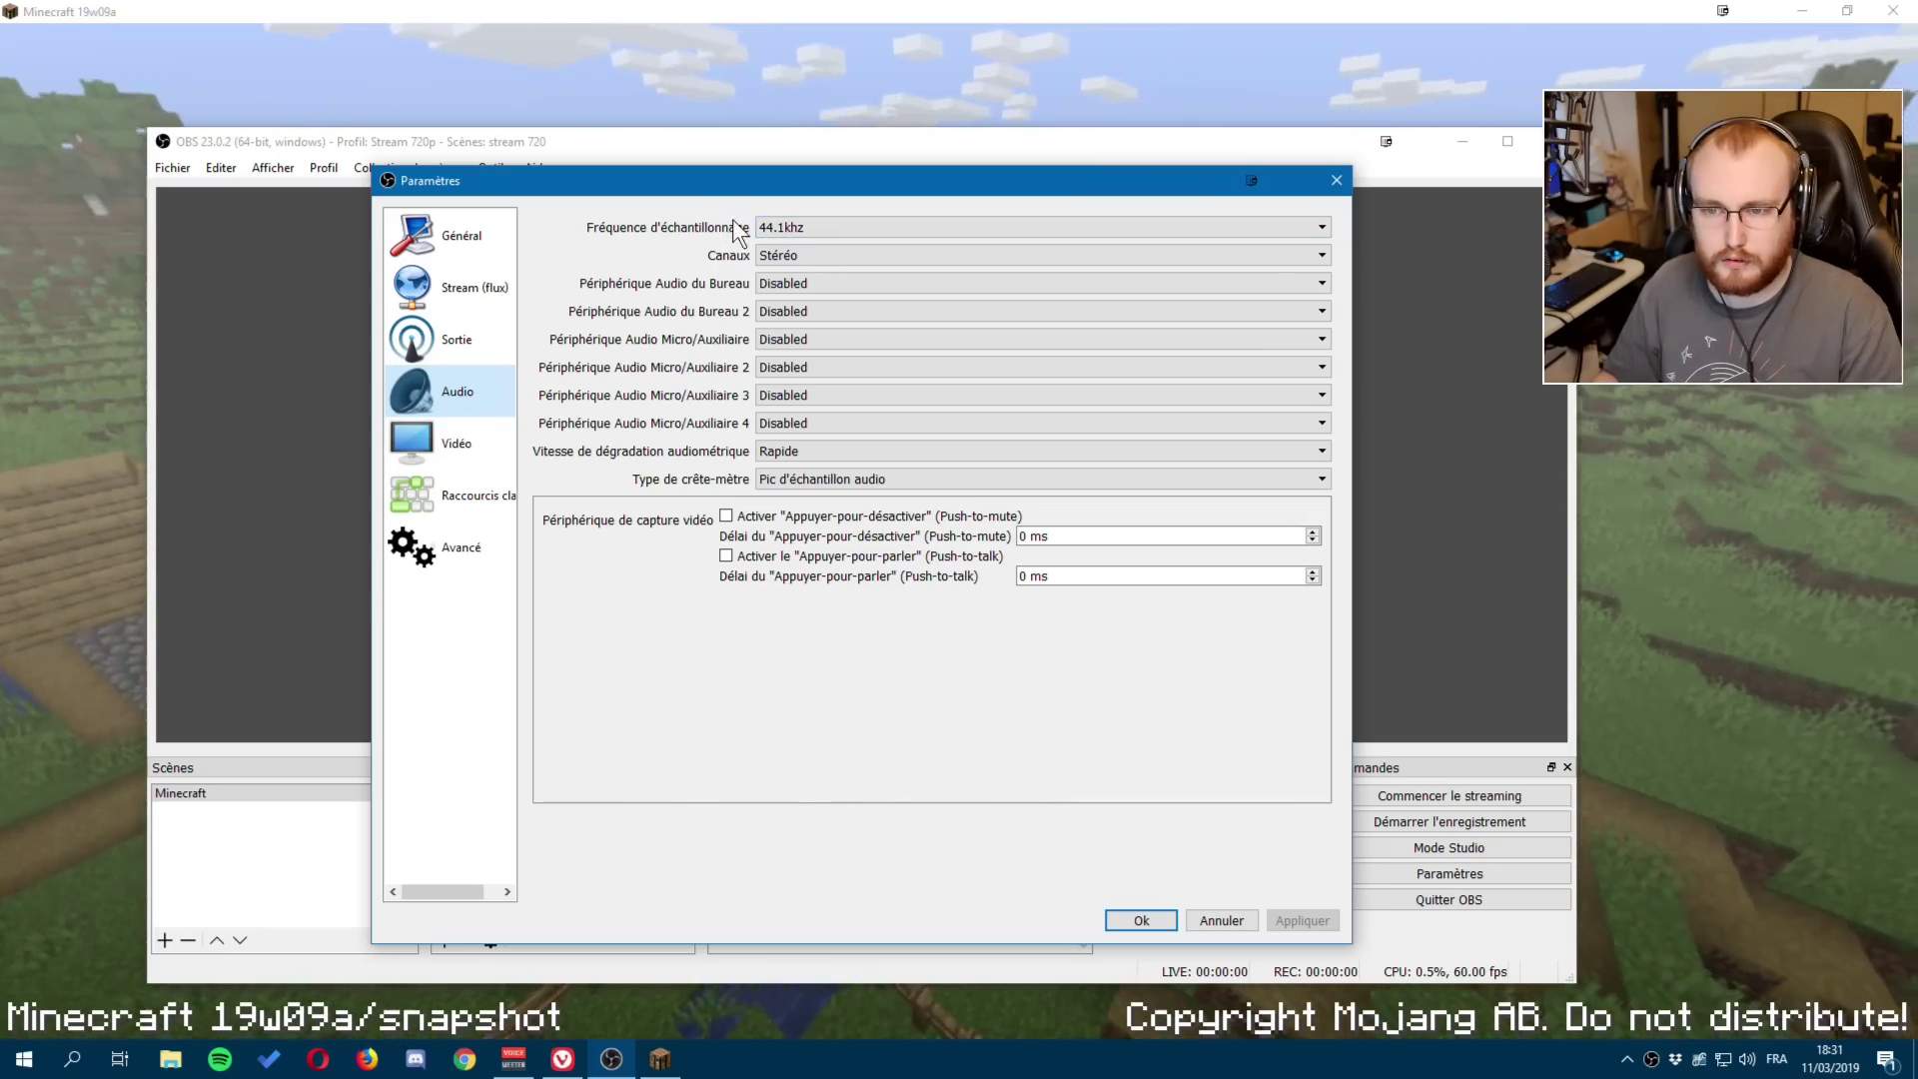
{"action": "left_click", "coordinate": [781, 227]}
{"action": "left_click", "coordinate": [781, 228]}
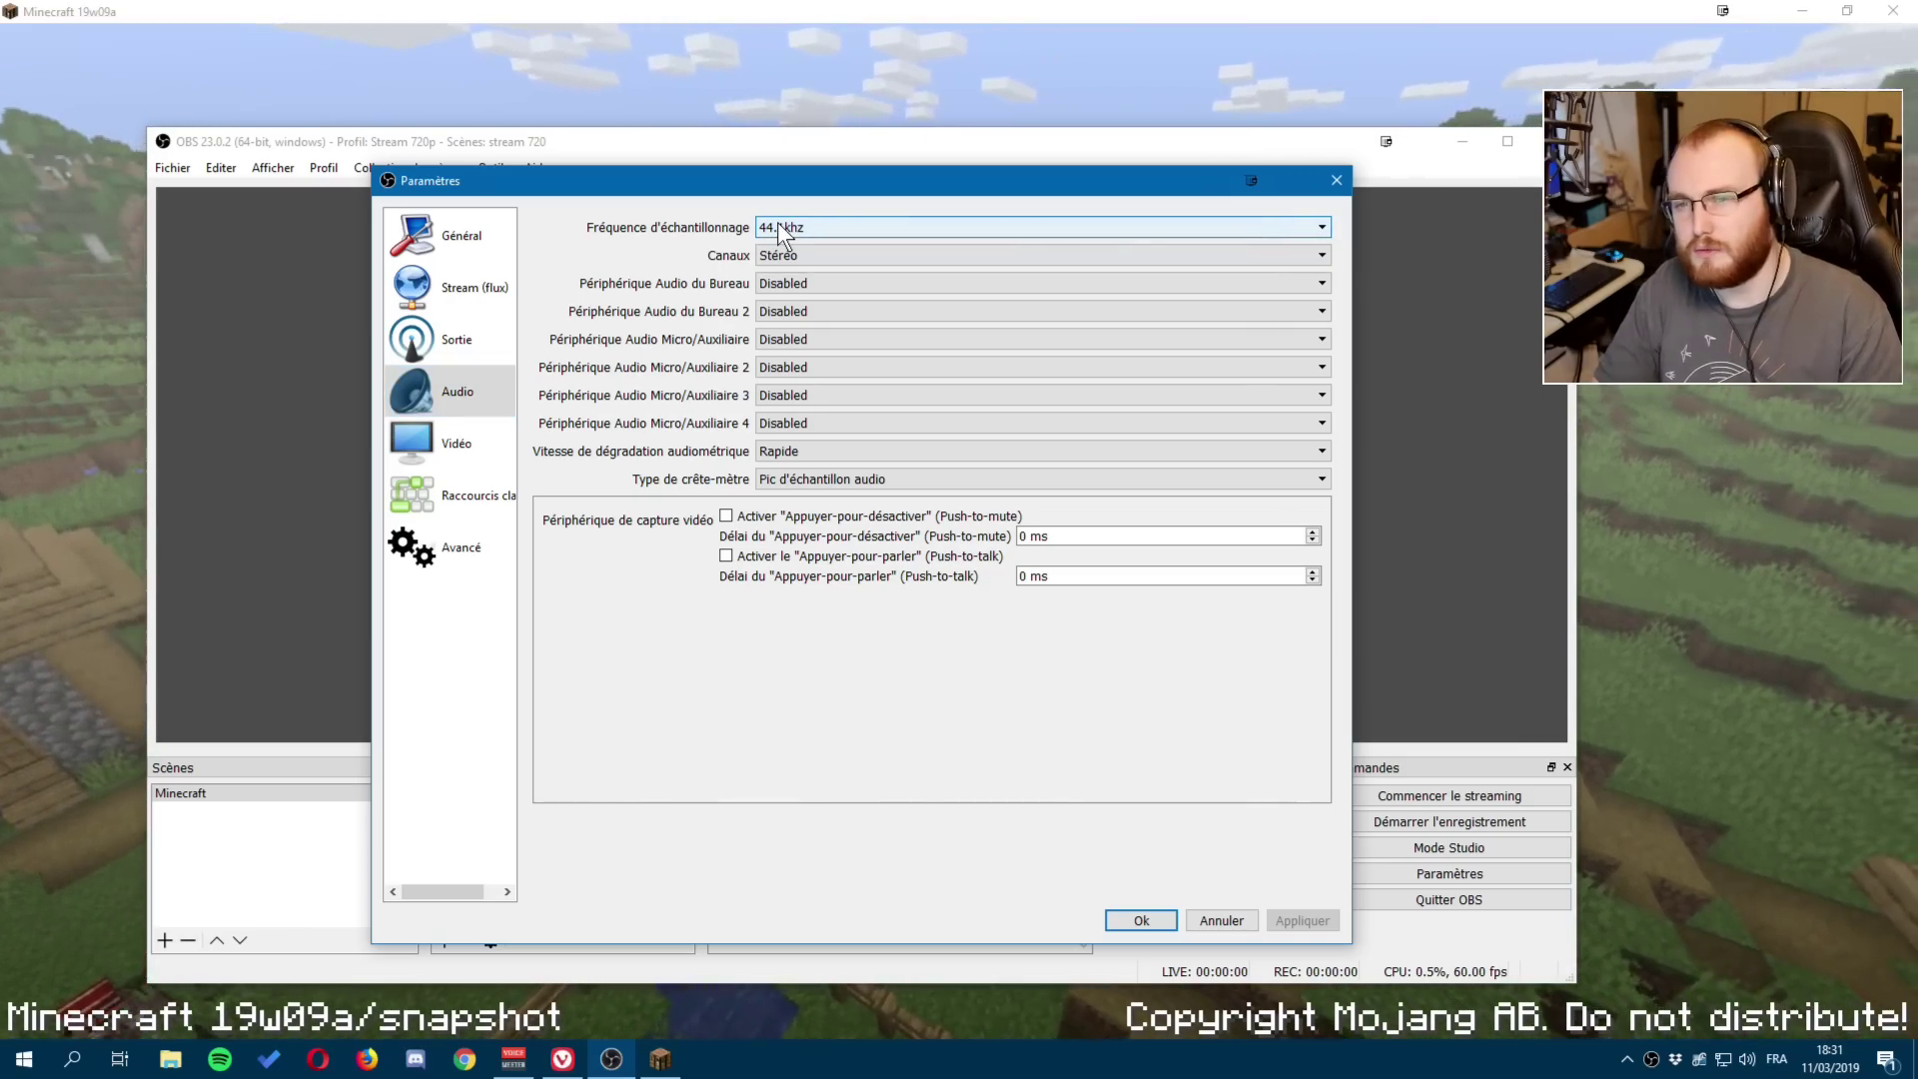
{"action": "left_click", "coordinate": [781, 228]}
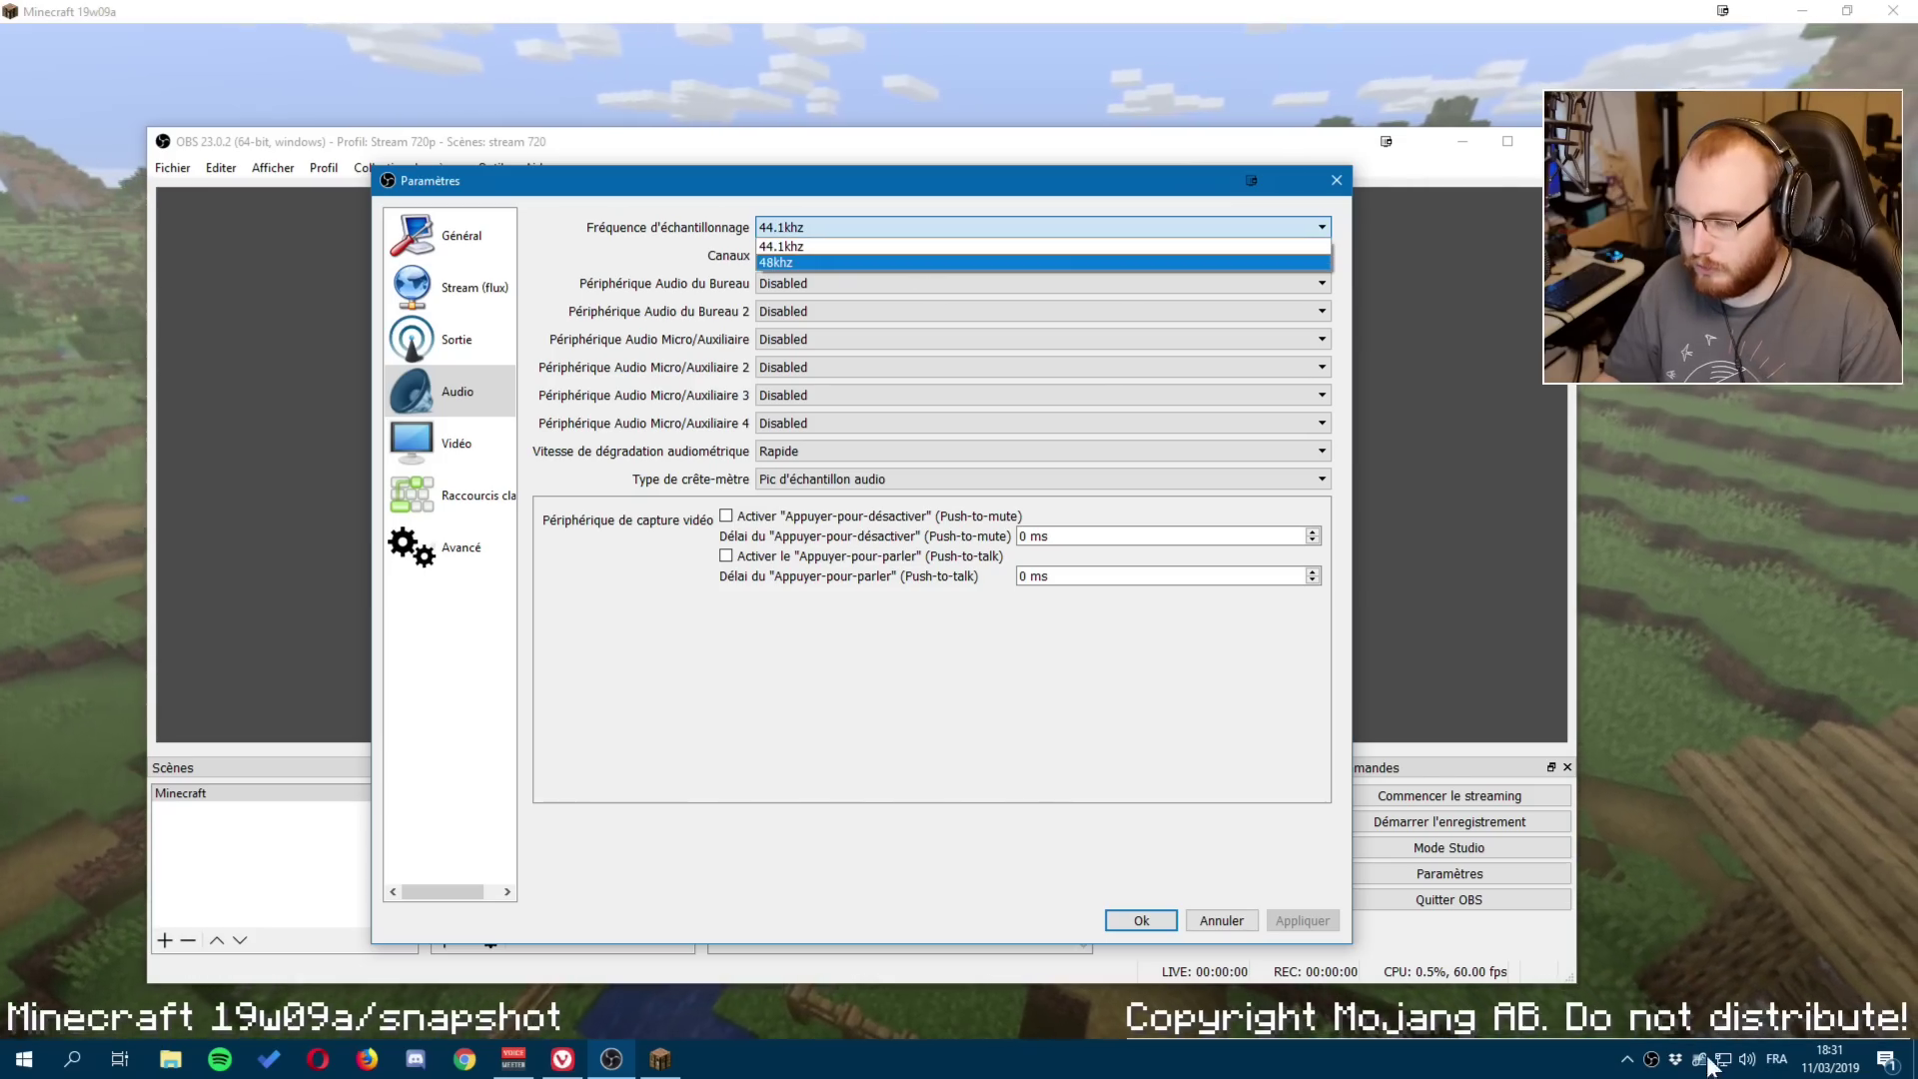
Open the Windows Sound settings and look through the recording devices.
{"action": "right_click", "coordinate": [1749, 1061]}
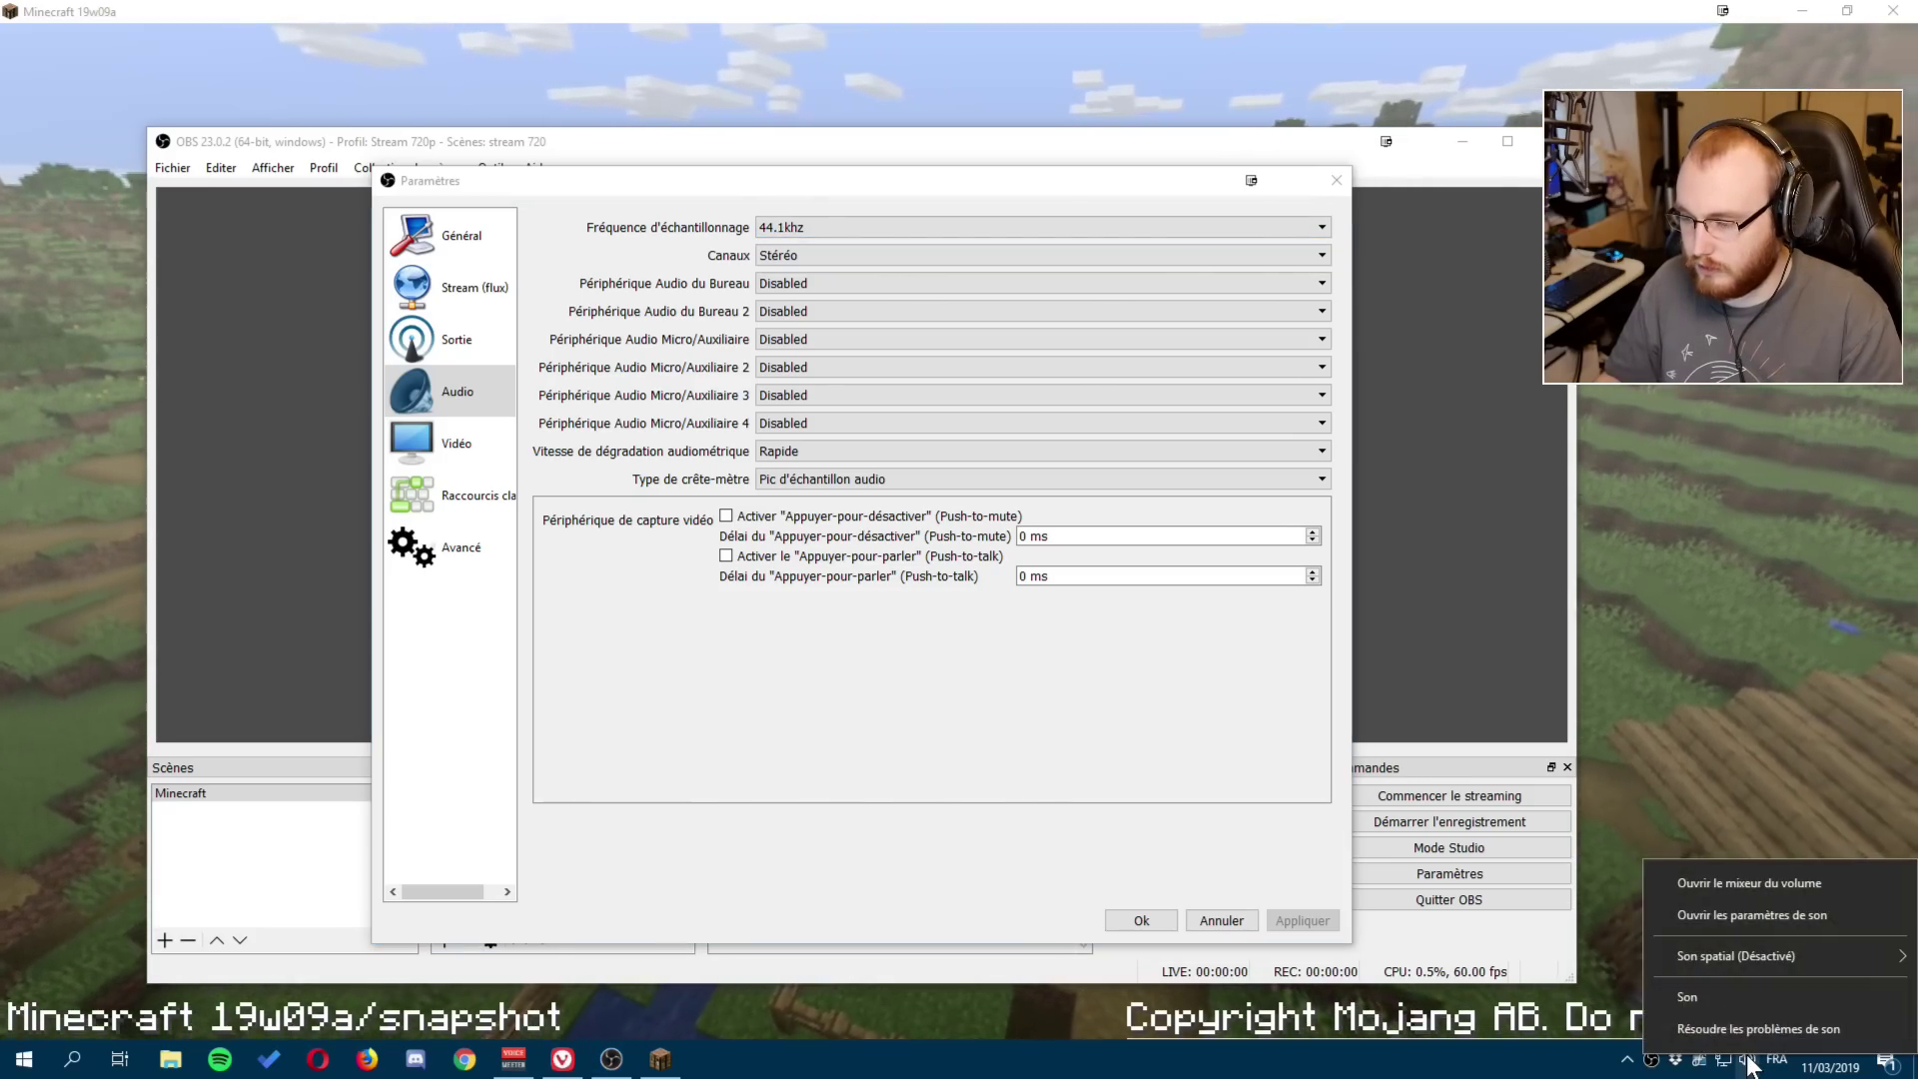
{"action": "left_click", "coordinate": [1726, 991]}
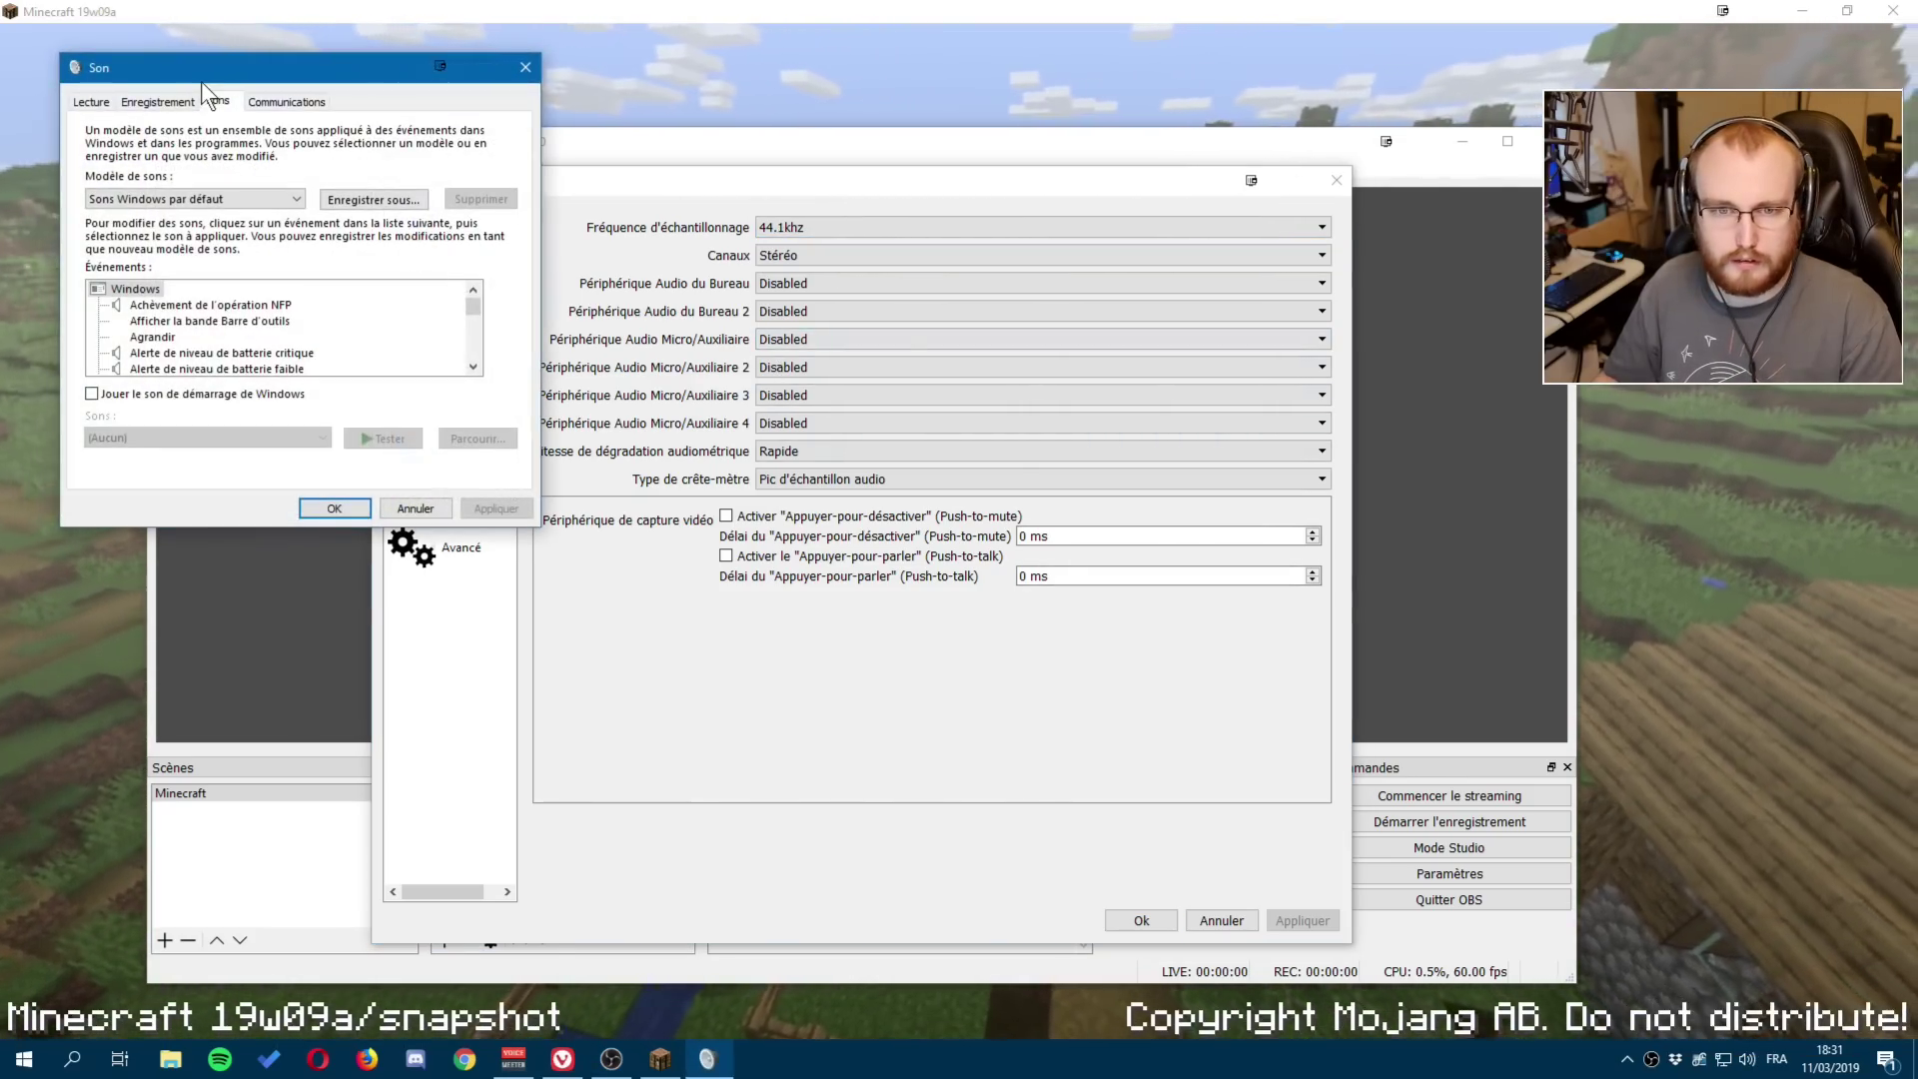
{"action": "left_click_drag", "start_coordinate": [201, 80], "coordinate": [725, 375]}
{"action": "left_click", "coordinate": [718, 364]}
{"action": "scroll", "coordinate": [867, 585], "scroll_direction": "down", "scroll_amount": 5}
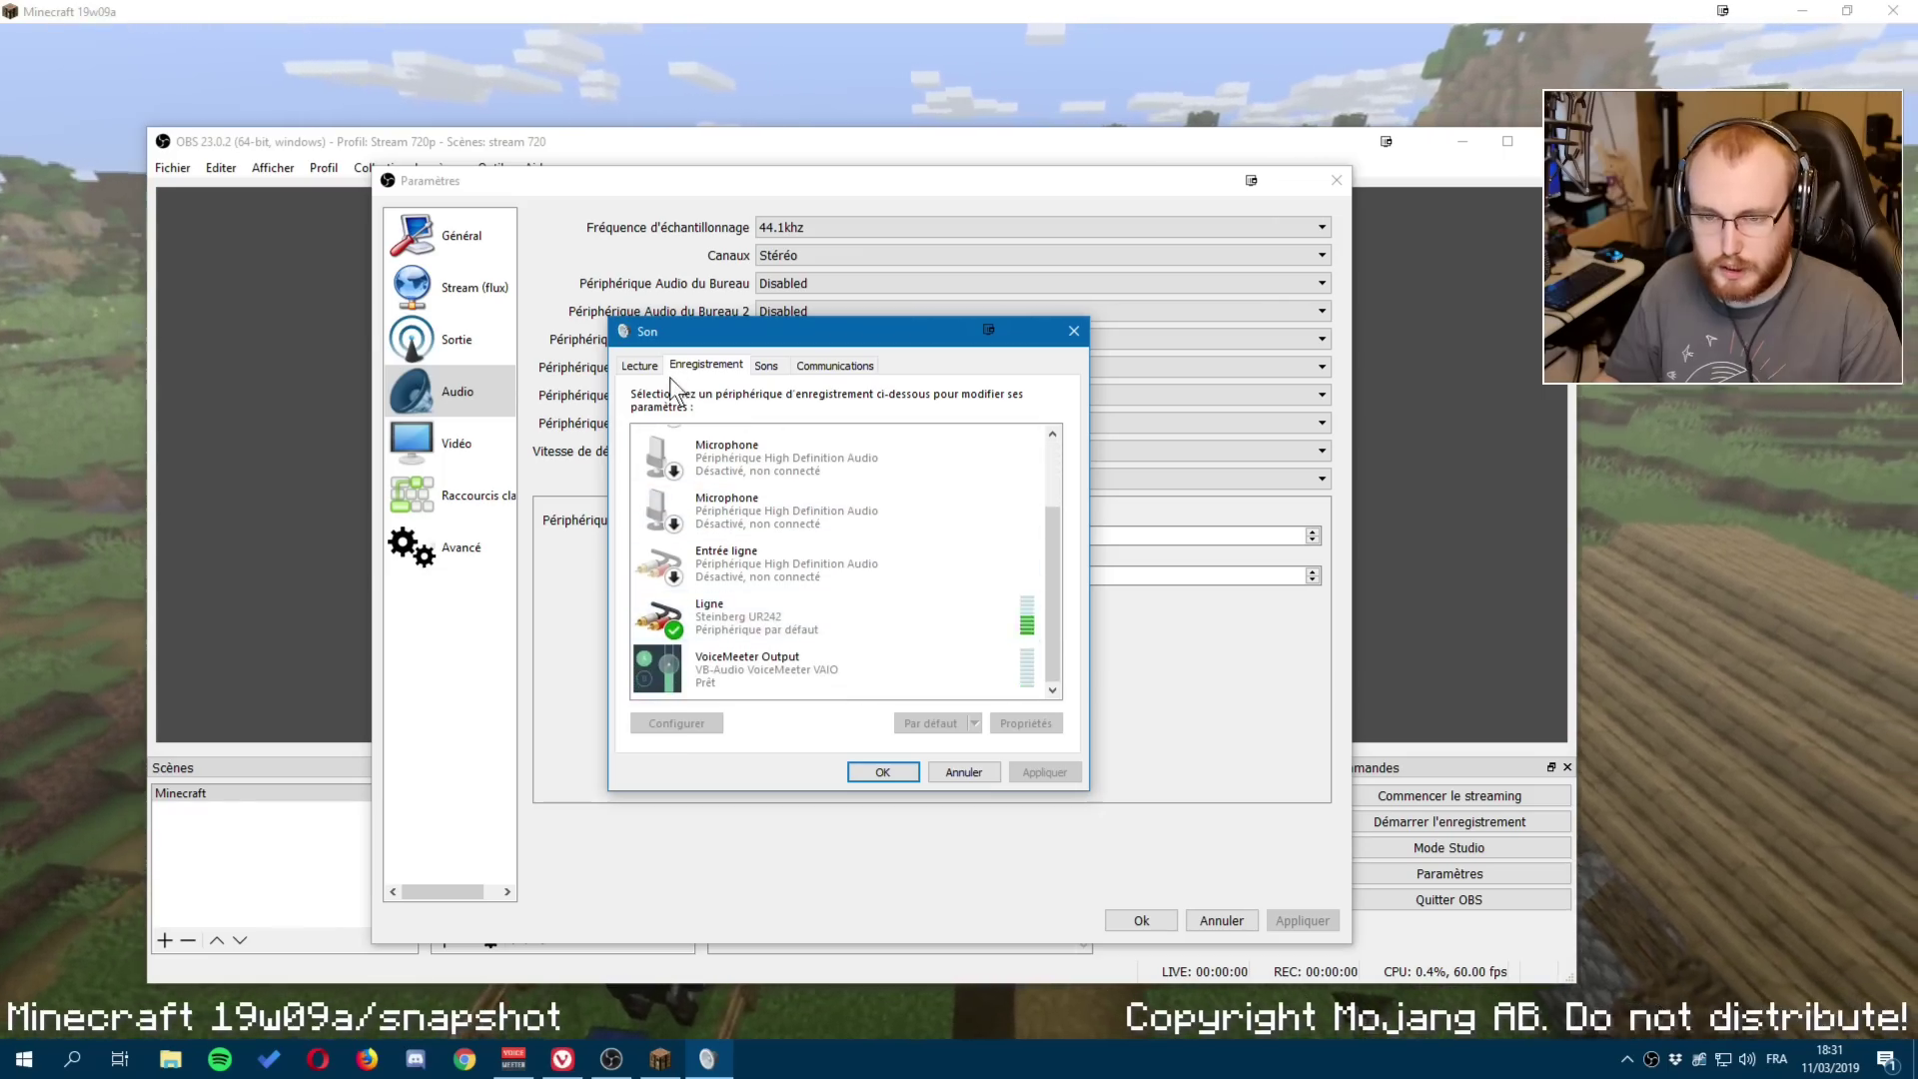
Check the default sample format of the Steinberg UR242 playback line in its advanced properties, without changing it.
{"action": "left_click", "coordinate": [645, 366]}
{"action": "scroll", "coordinate": [895, 569], "scroll_direction": "down", "scroll_amount": 2}
{"action": "scroll", "coordinate": [895, 569], "scroll_direction": "down", "scroll_amount": 5}
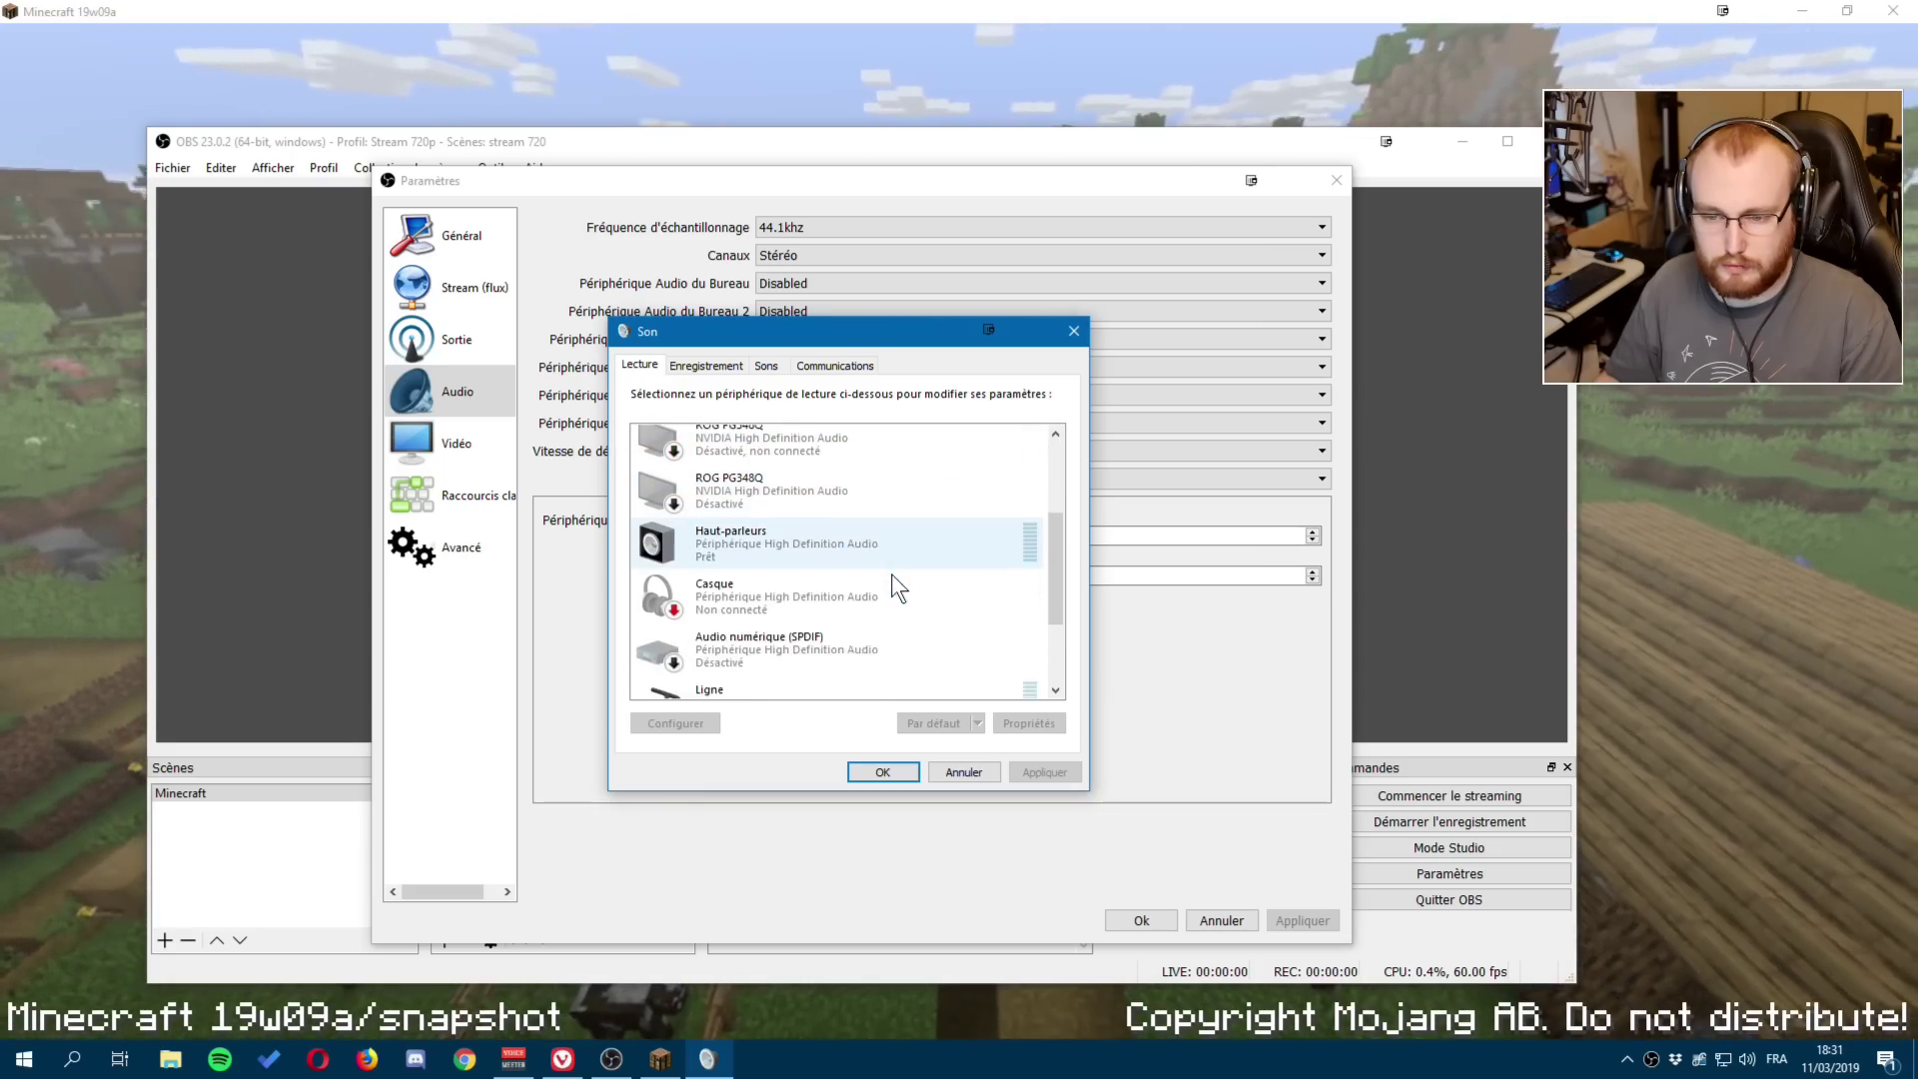
{"action": "right_click", "coordinate": [676, 567]}
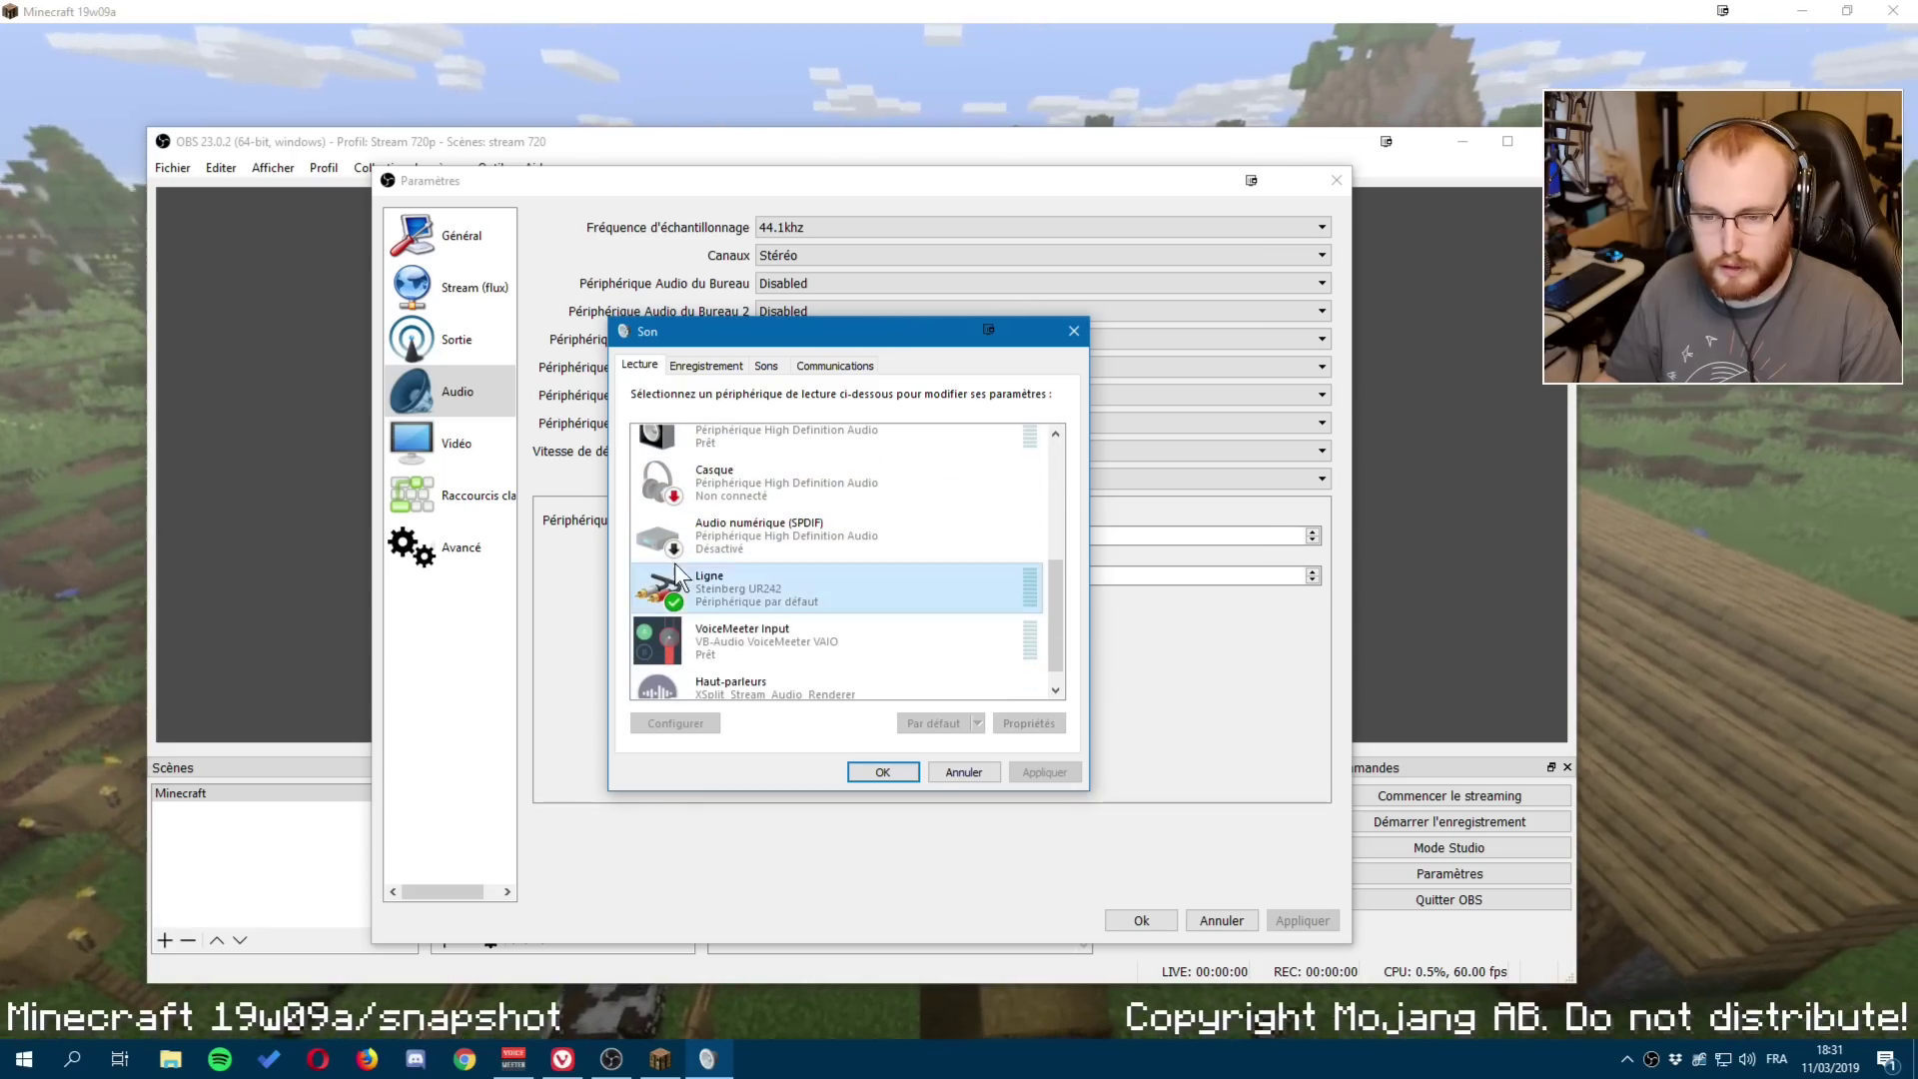
{"action": "left_click", "coordinate": [722, 697]}
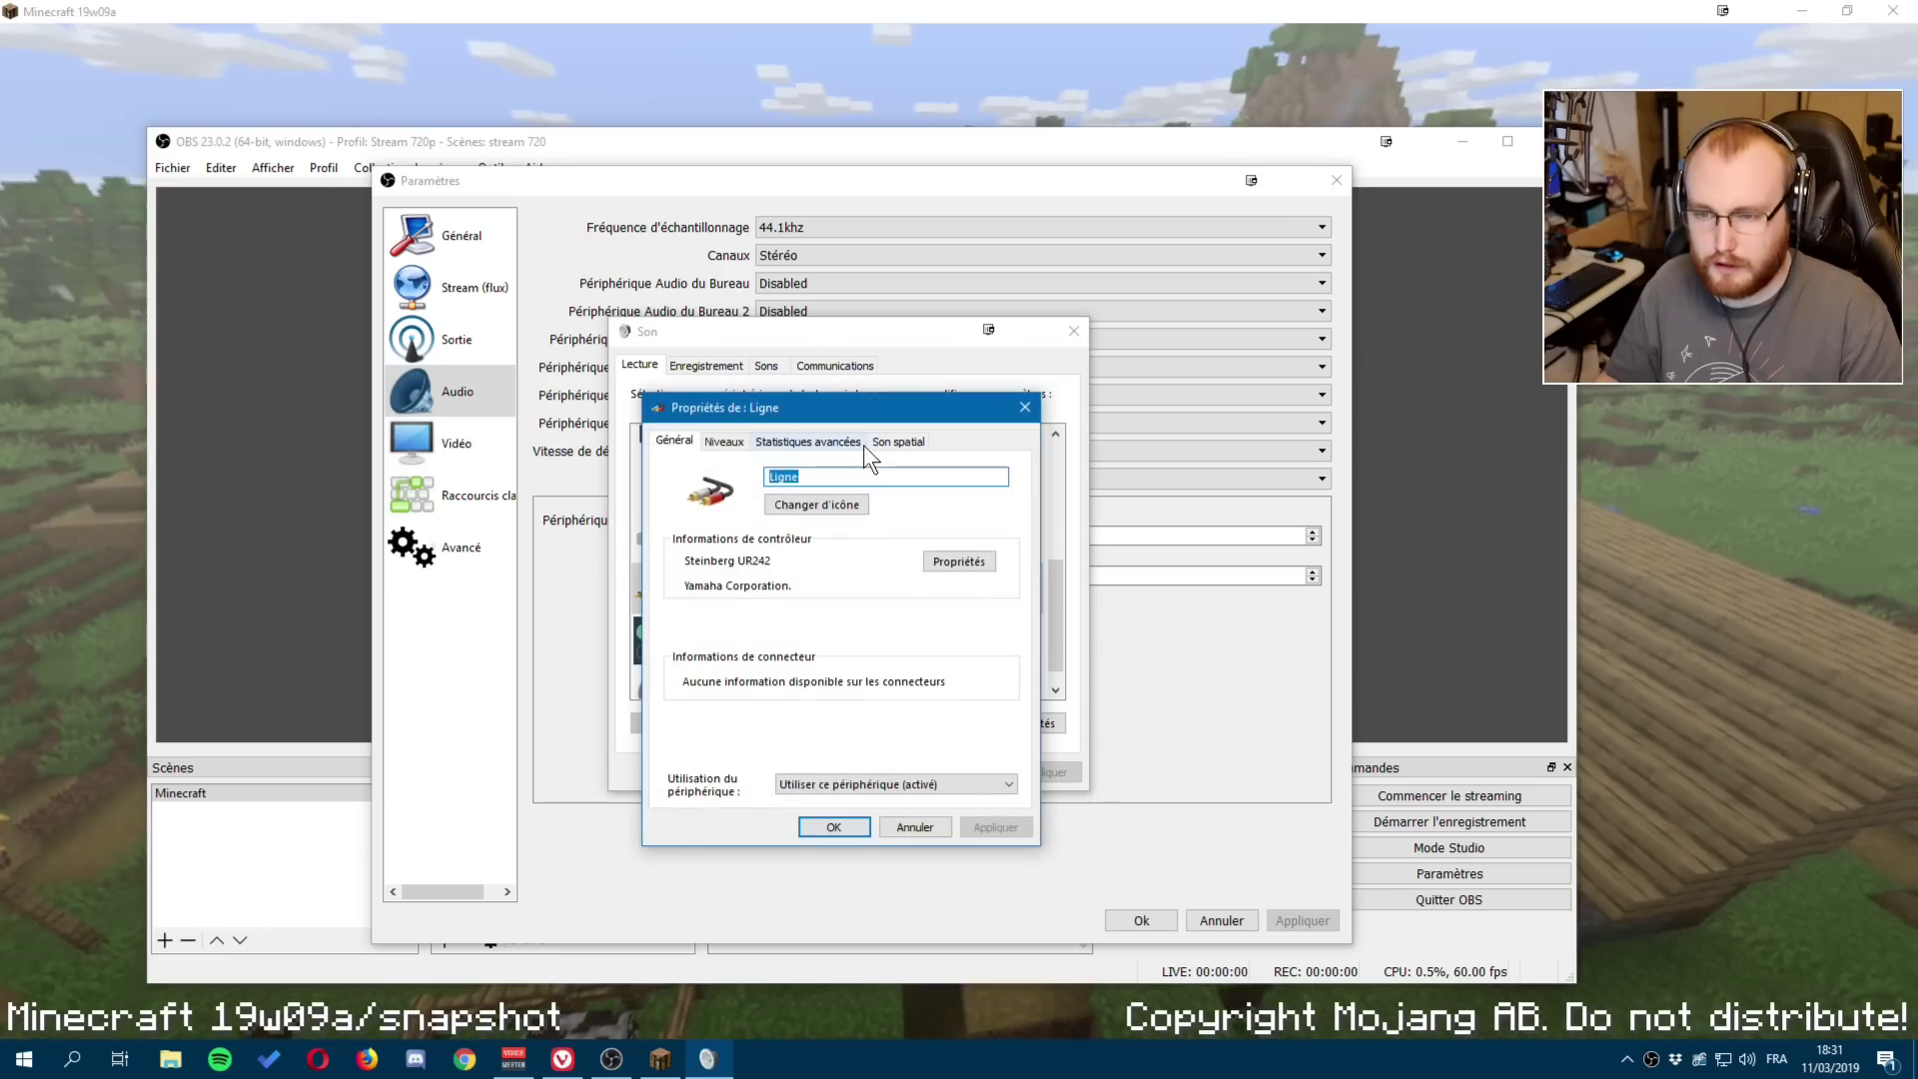
{"action": "left_click", "coordinate": [806, 442]}
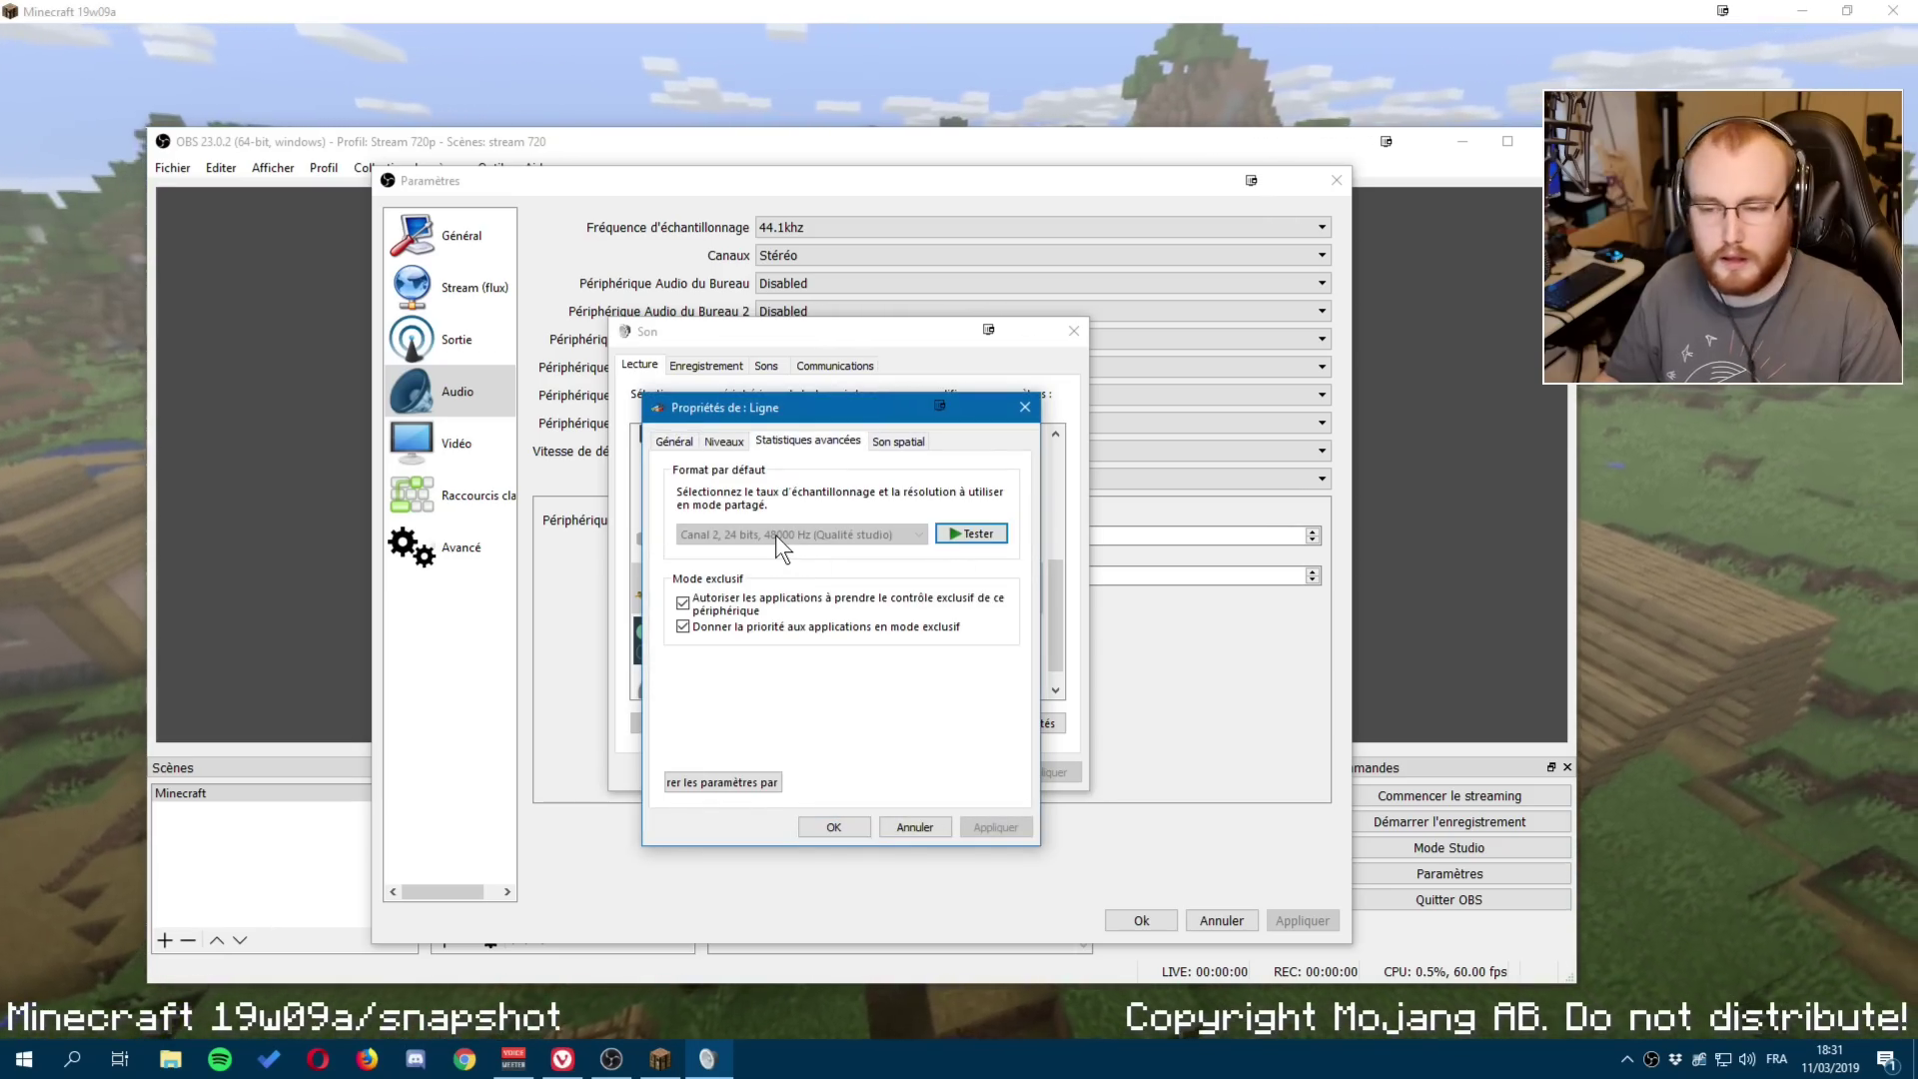
{"action": "left_click", "coordinate": [914, 827]}
Check the default sample format of the Steinberg UR242 recording line, and leave the Windows Sound settings without changes.
{"action": "left_click", "coordinate": [706, 365]}
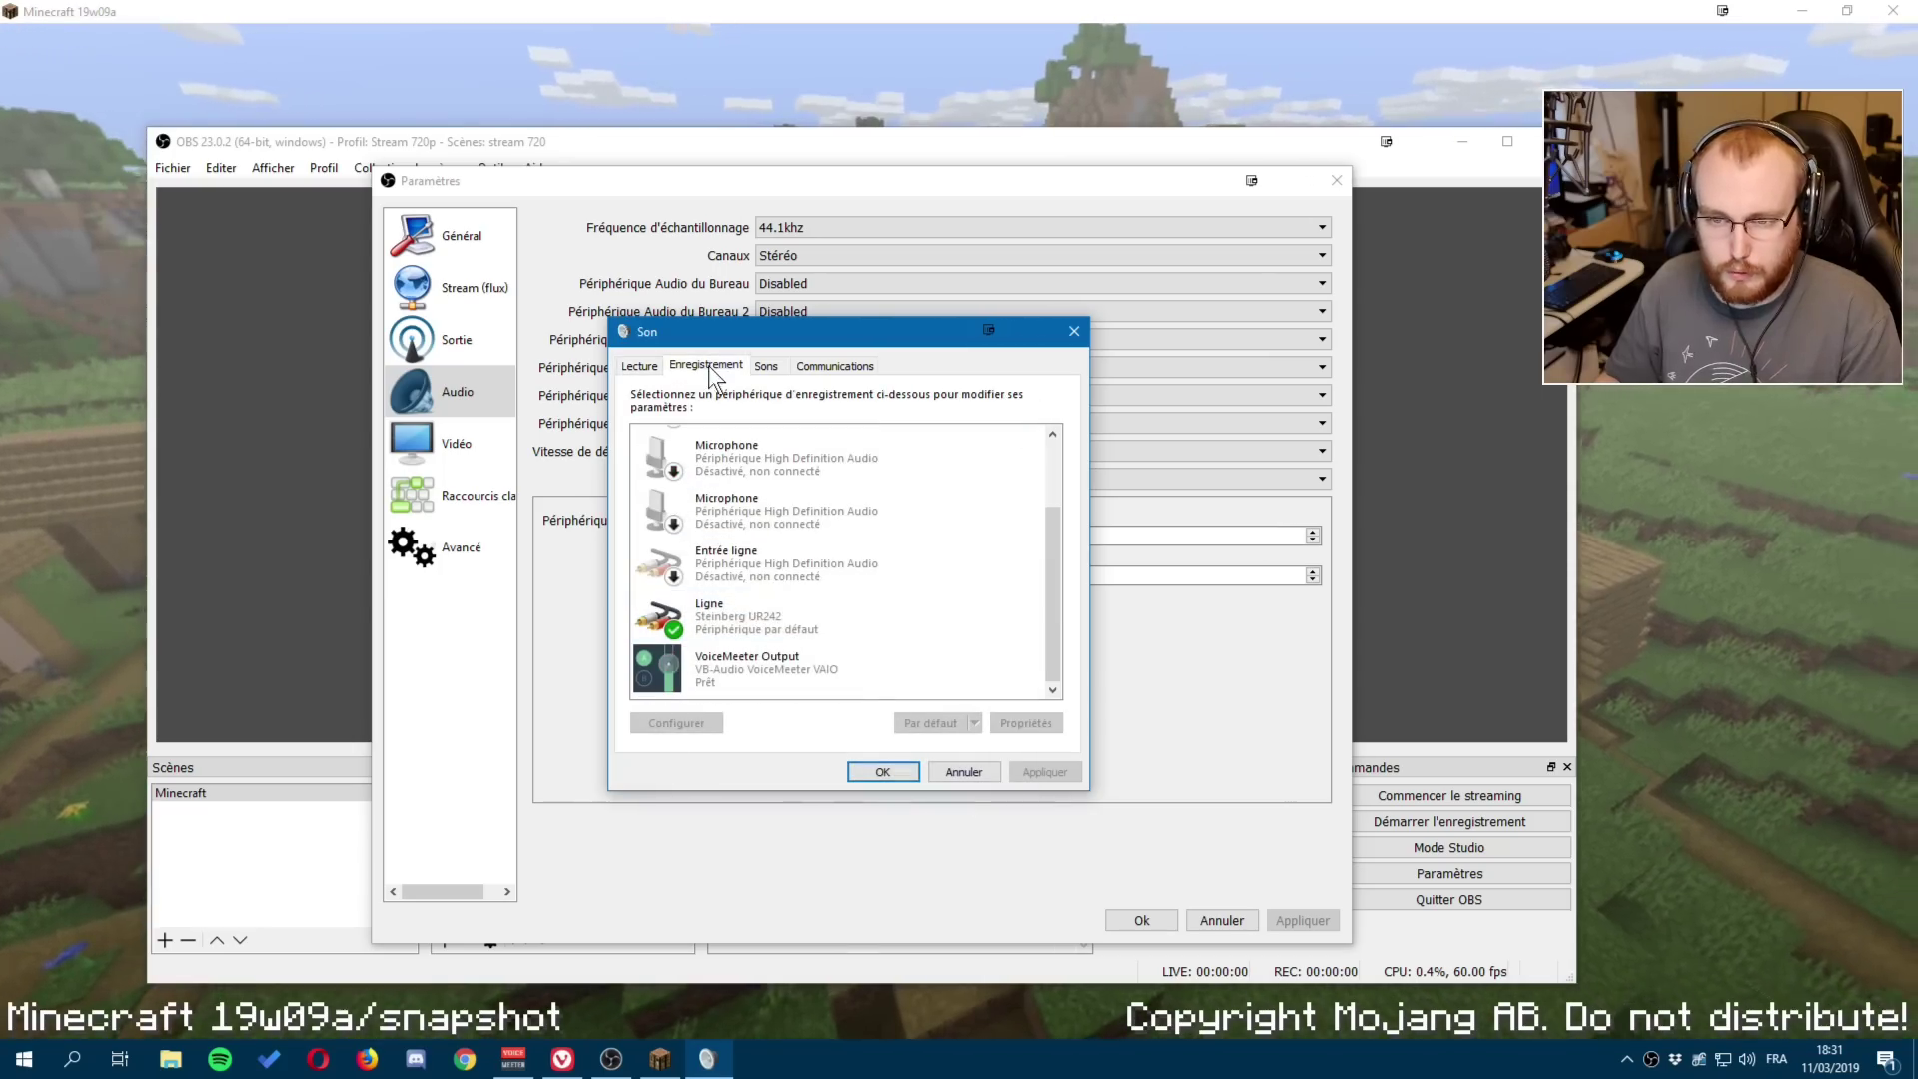
{"action": "right_click", "coordinate": [731, 599]}
{"action": "left_click", "coordinate": [787, 709]}
{"action": "left_click", "coordinate": [772, 442]}
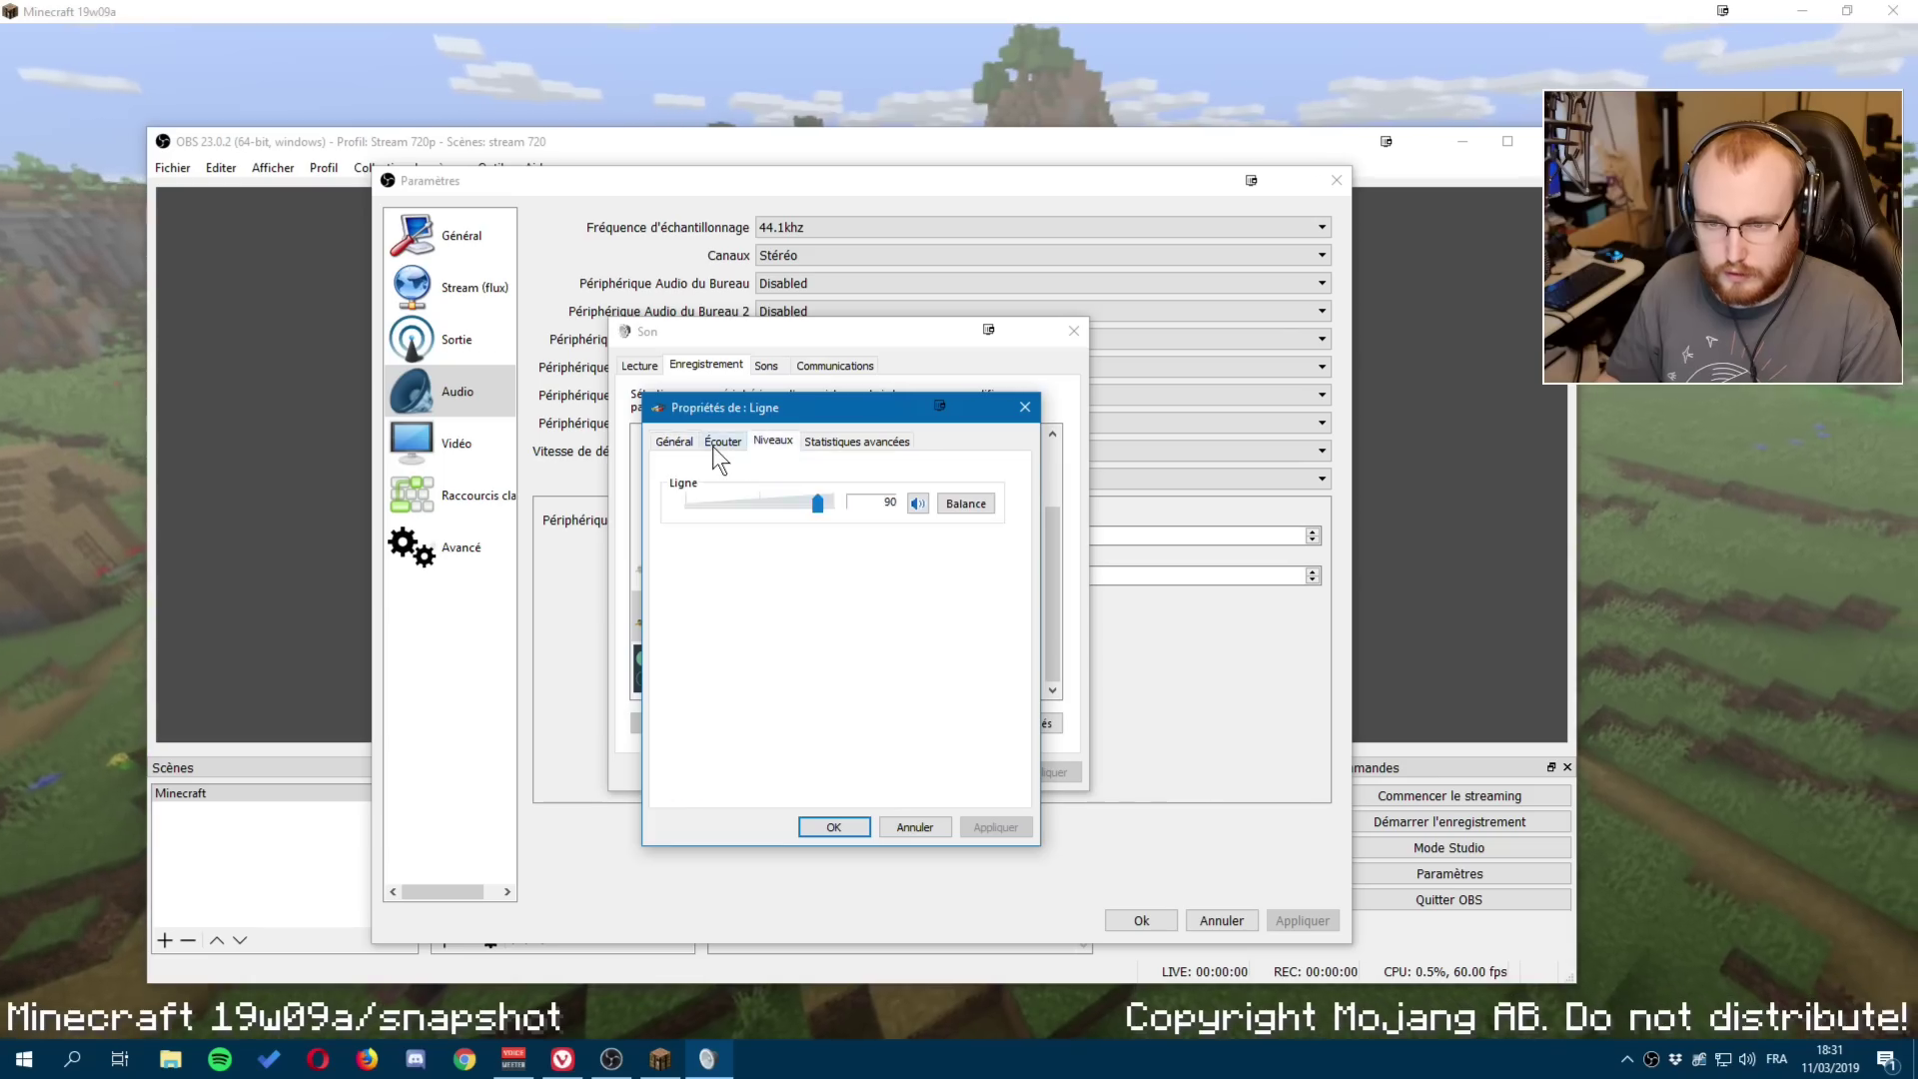
{"action": "left_click", "coordinate": [810, 442]}
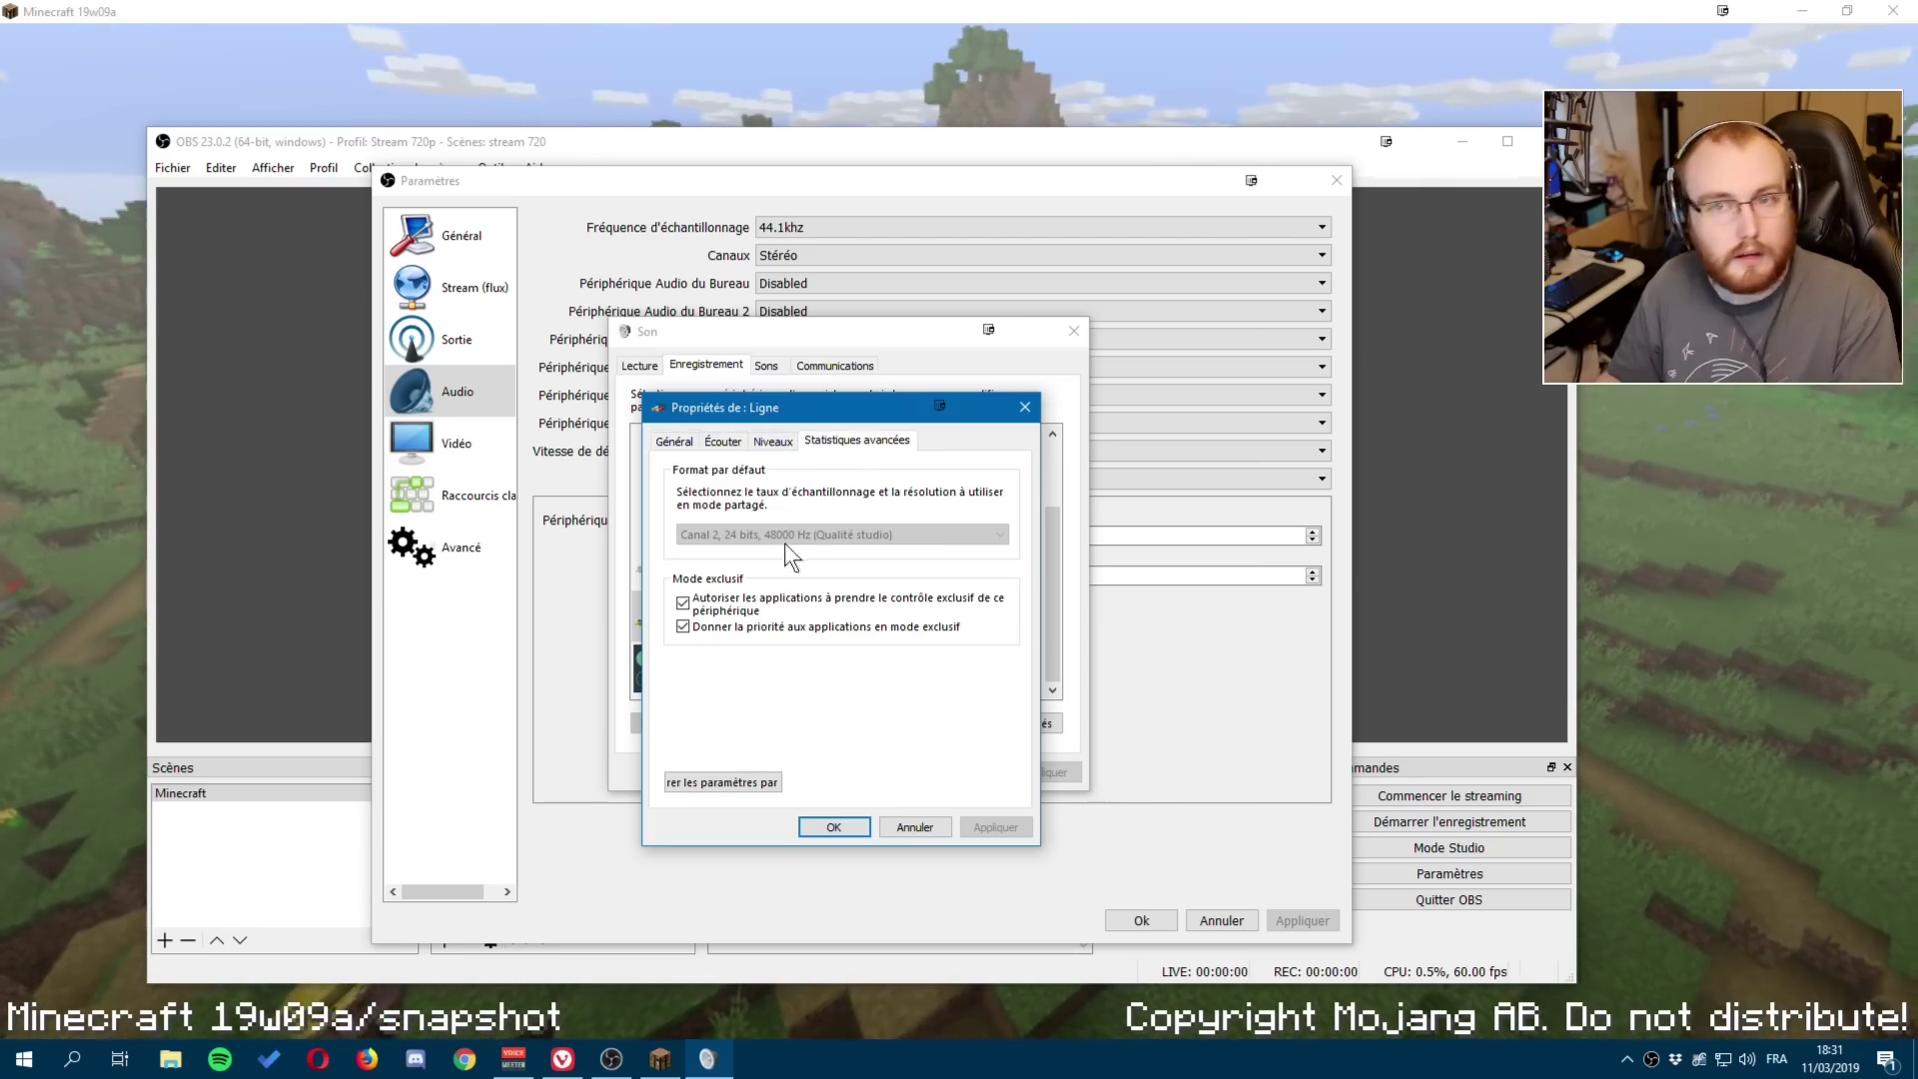
{"action": "left_click", "coordinate": [915, 828]}
{"action": "left_click", "coordinate": [954, 771]}
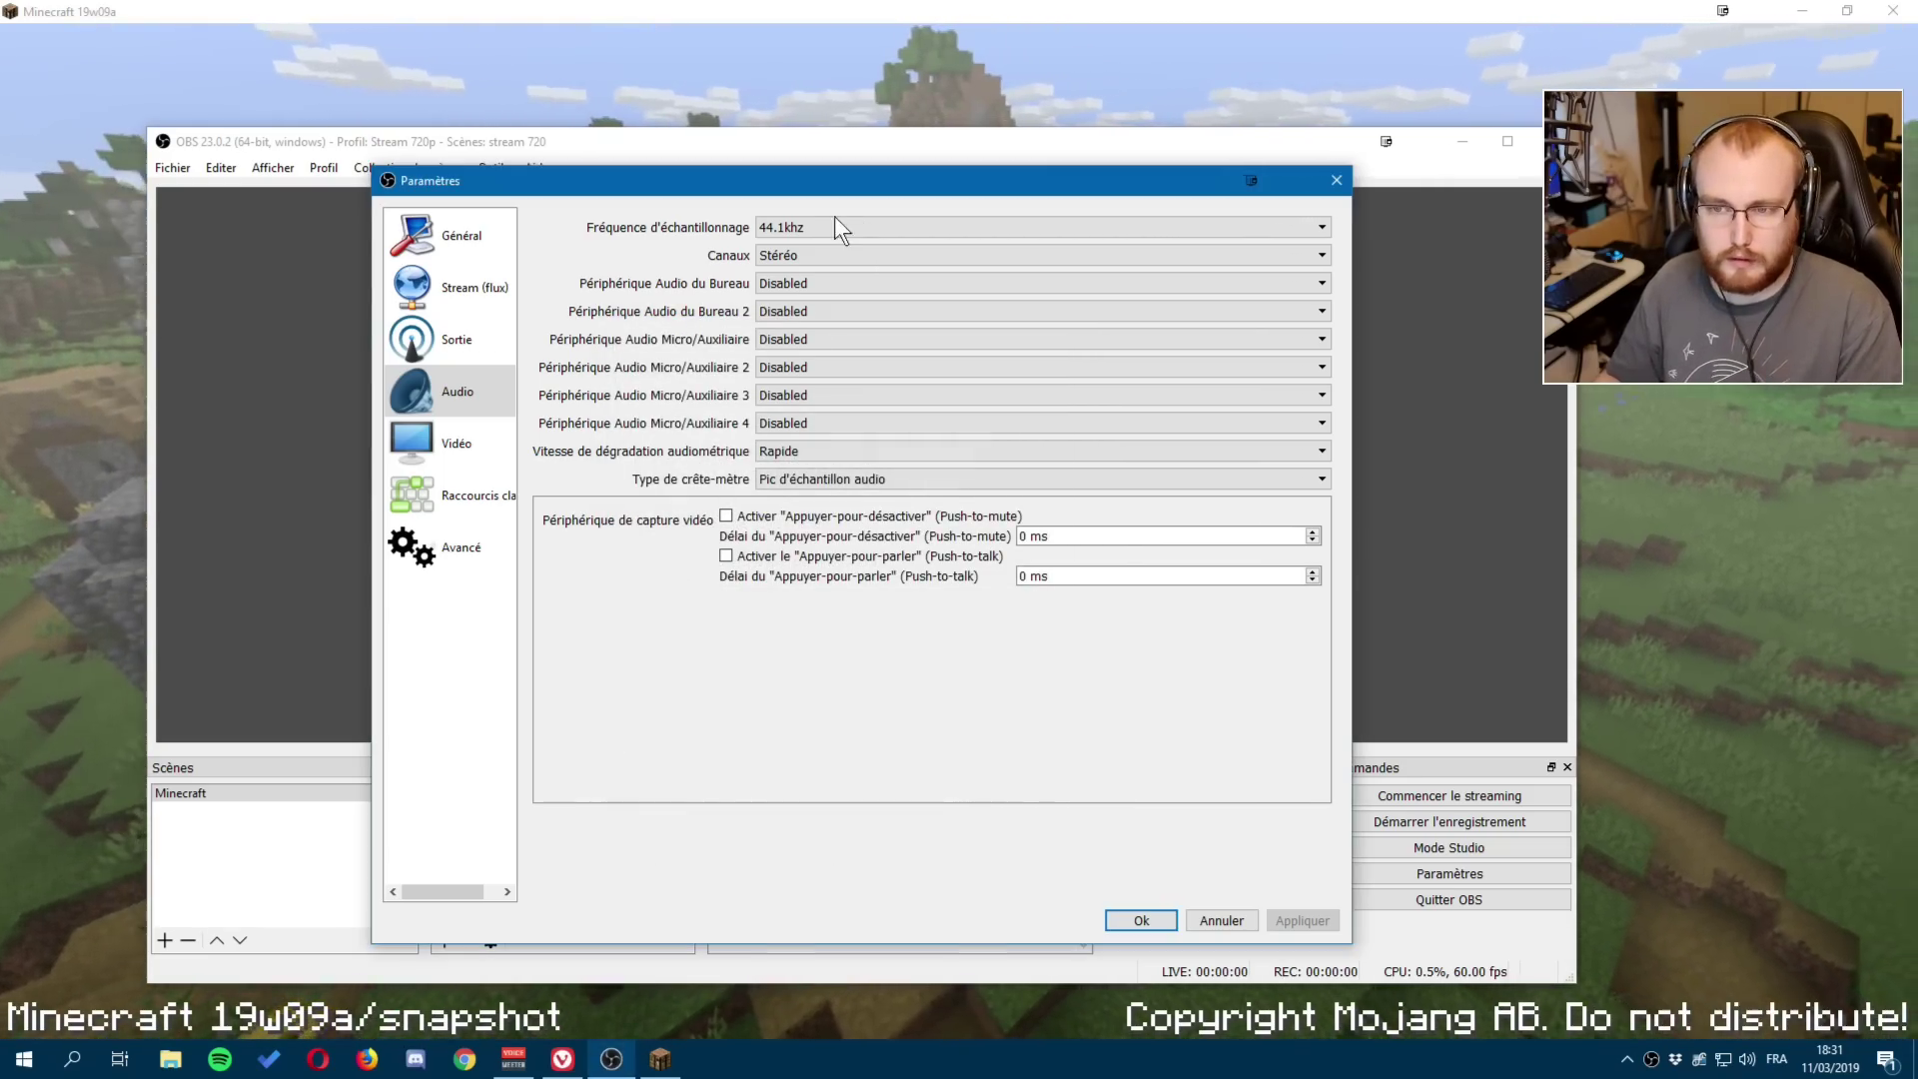
Set the sampling rate to 48khz and the first desktop audio device to Par défaut.
{"action": "left_click", "coordinate": [814, 227]}
{"action": "left_click", "coordinate": [790, 258]}
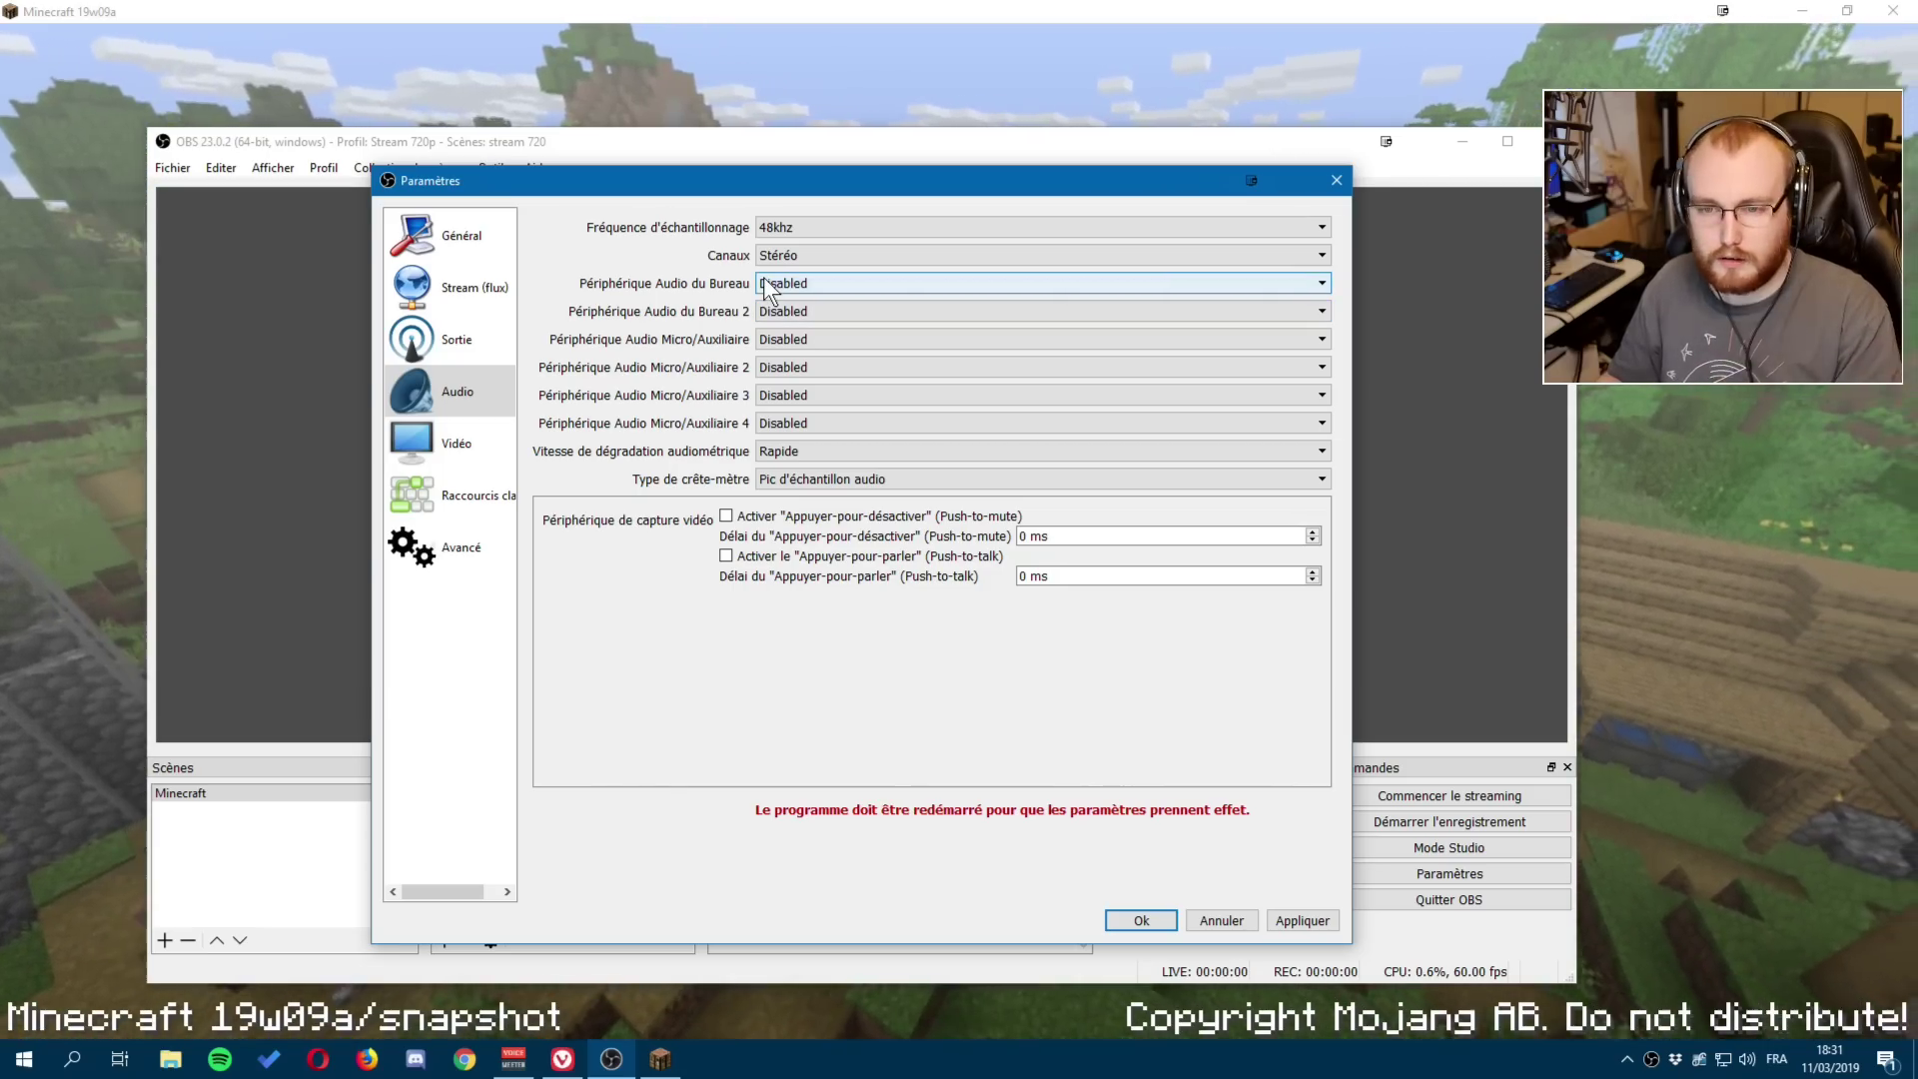
{"action": "left_click", "coordinate": [801, 286]}
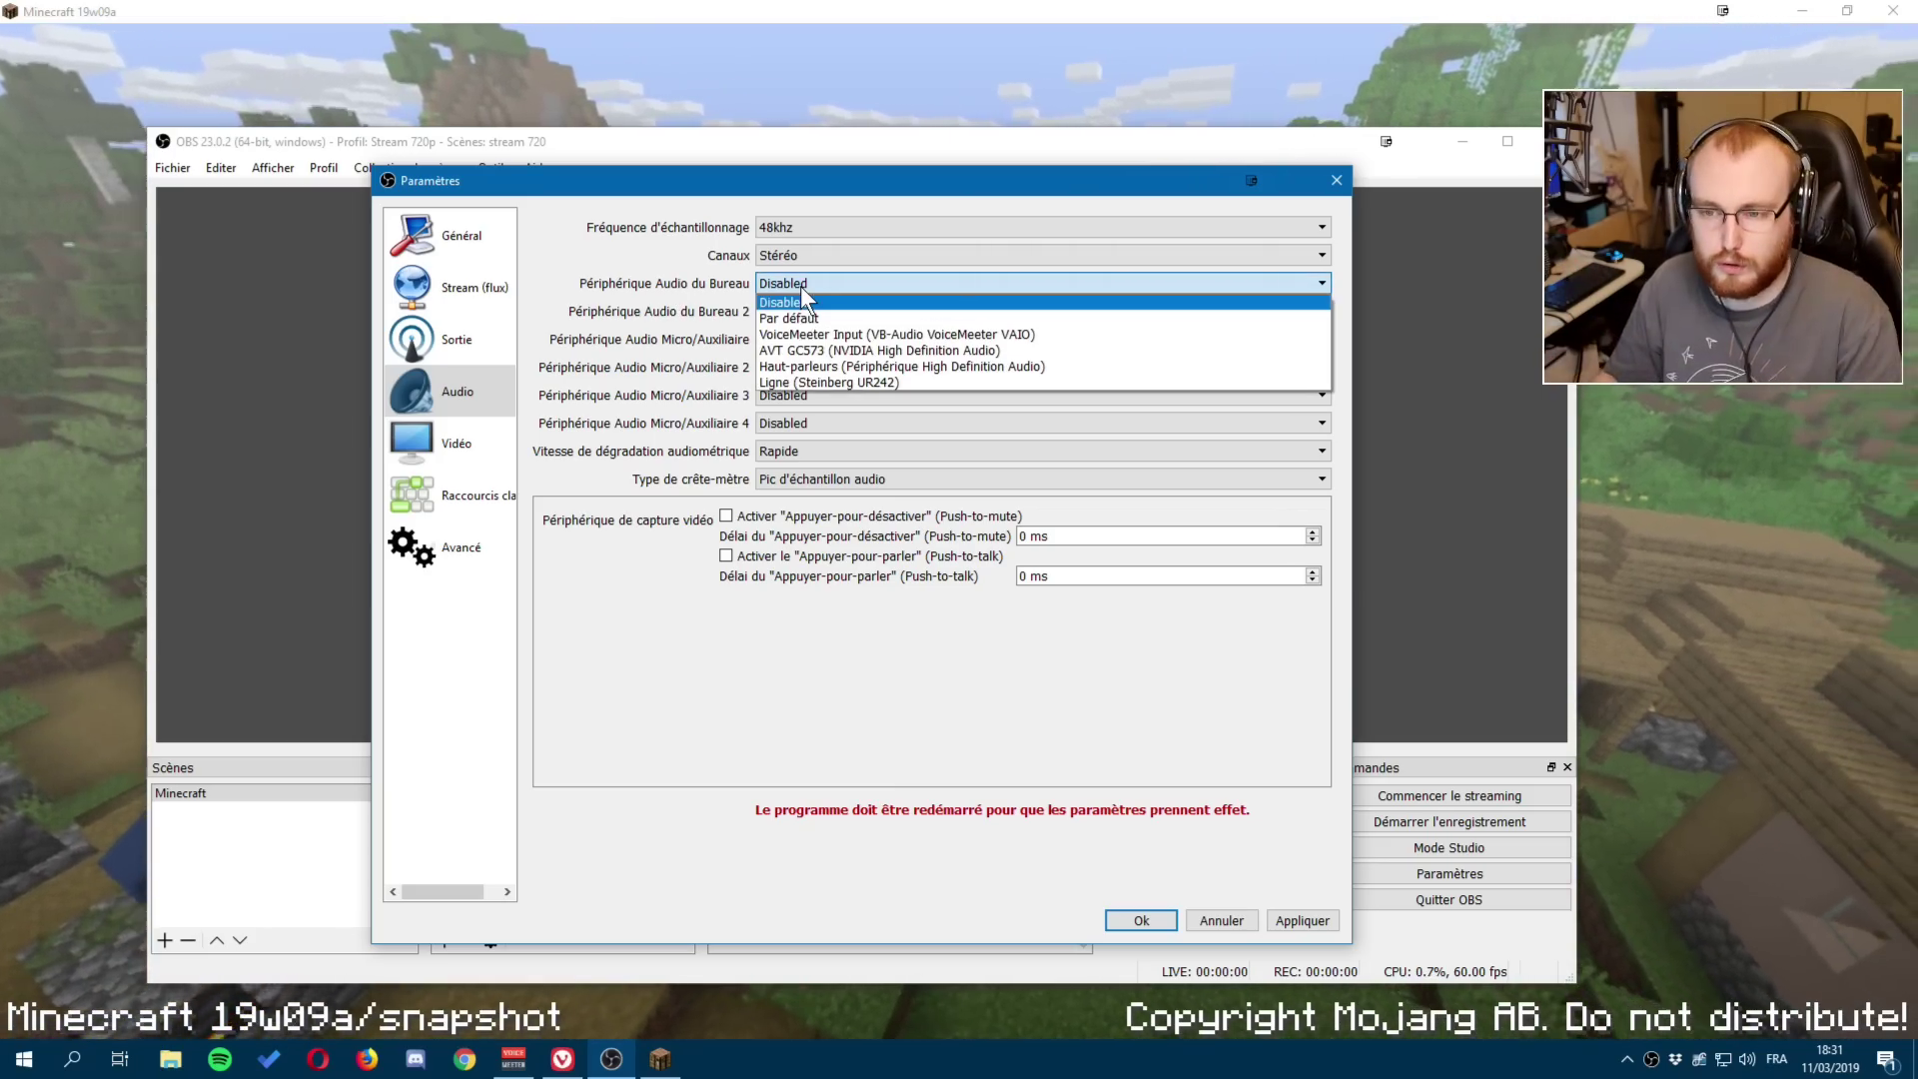
{"action": "left_click", "coordinate": [801, 318]}
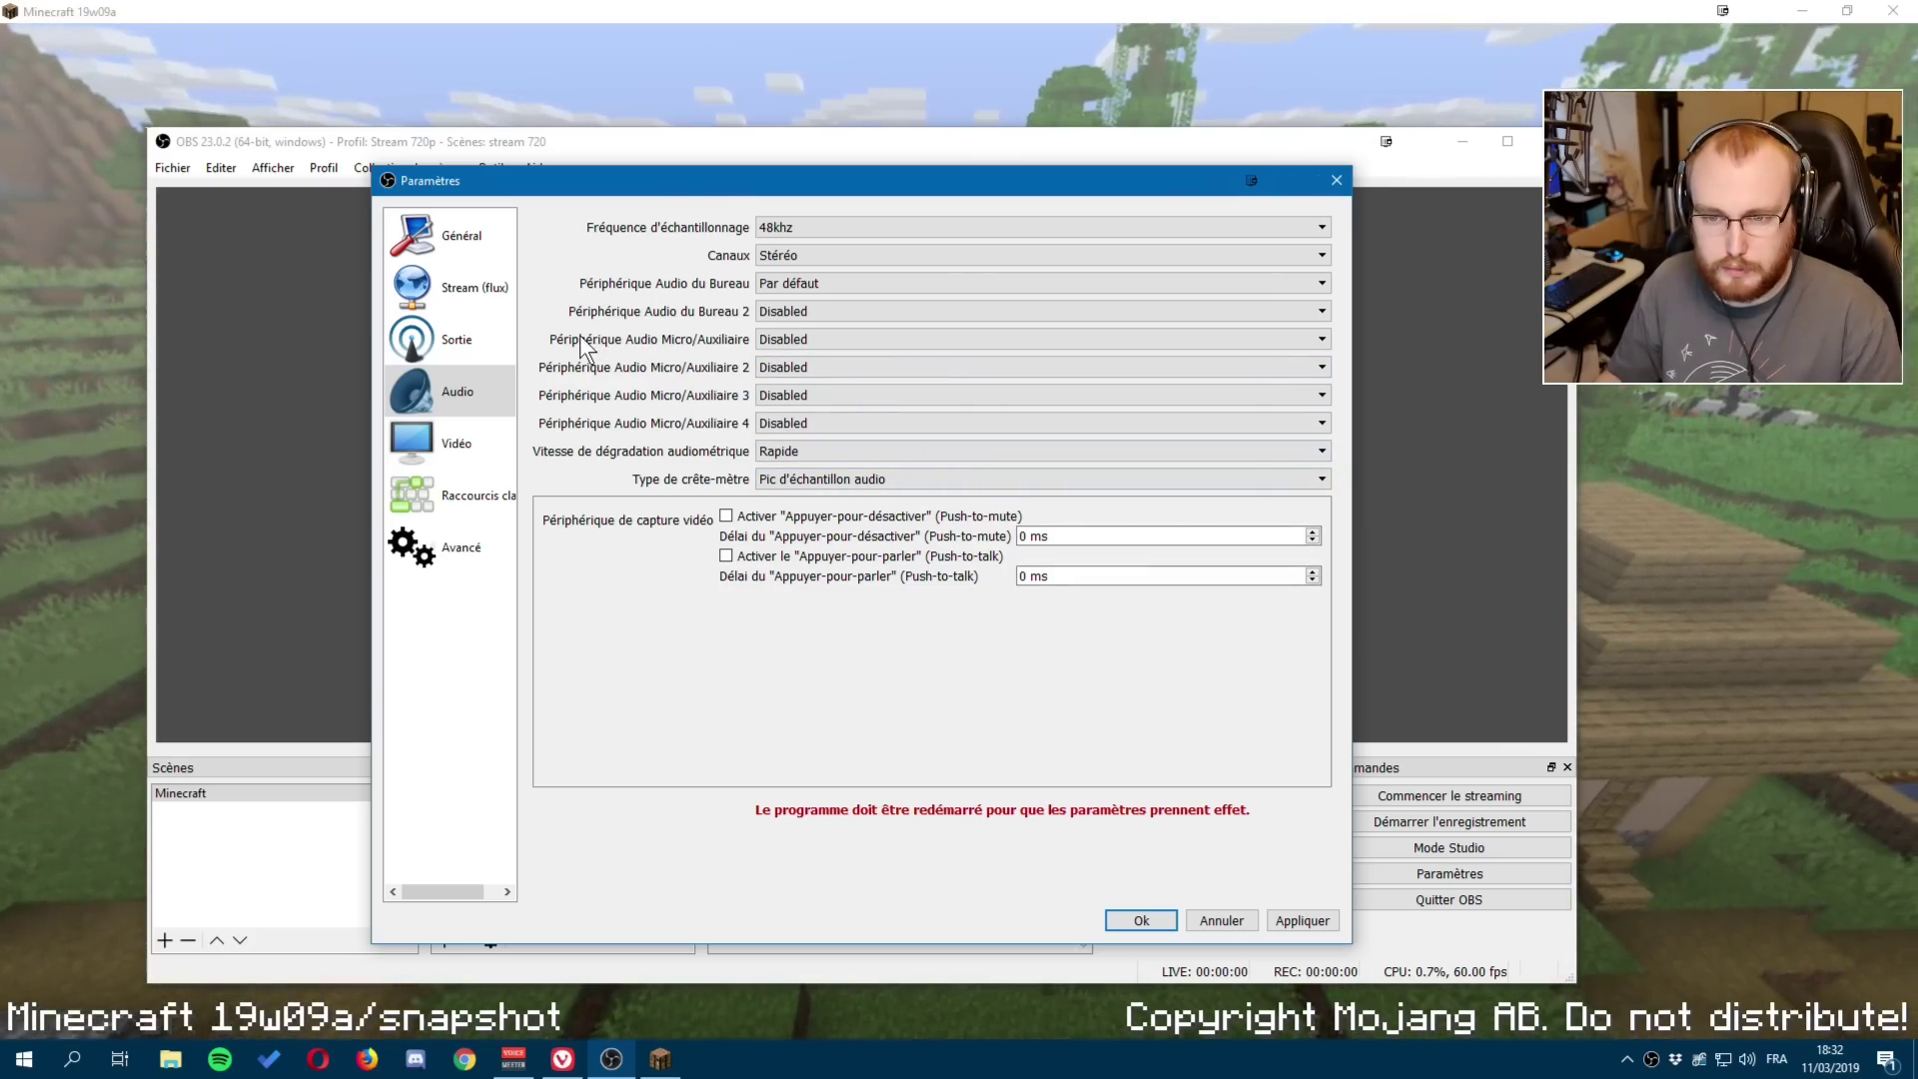
Set the first Micro/Auxiliaire audio device to Par défaut and save the settings.
{"action": "left_click", "coordinate": [795, 340]}
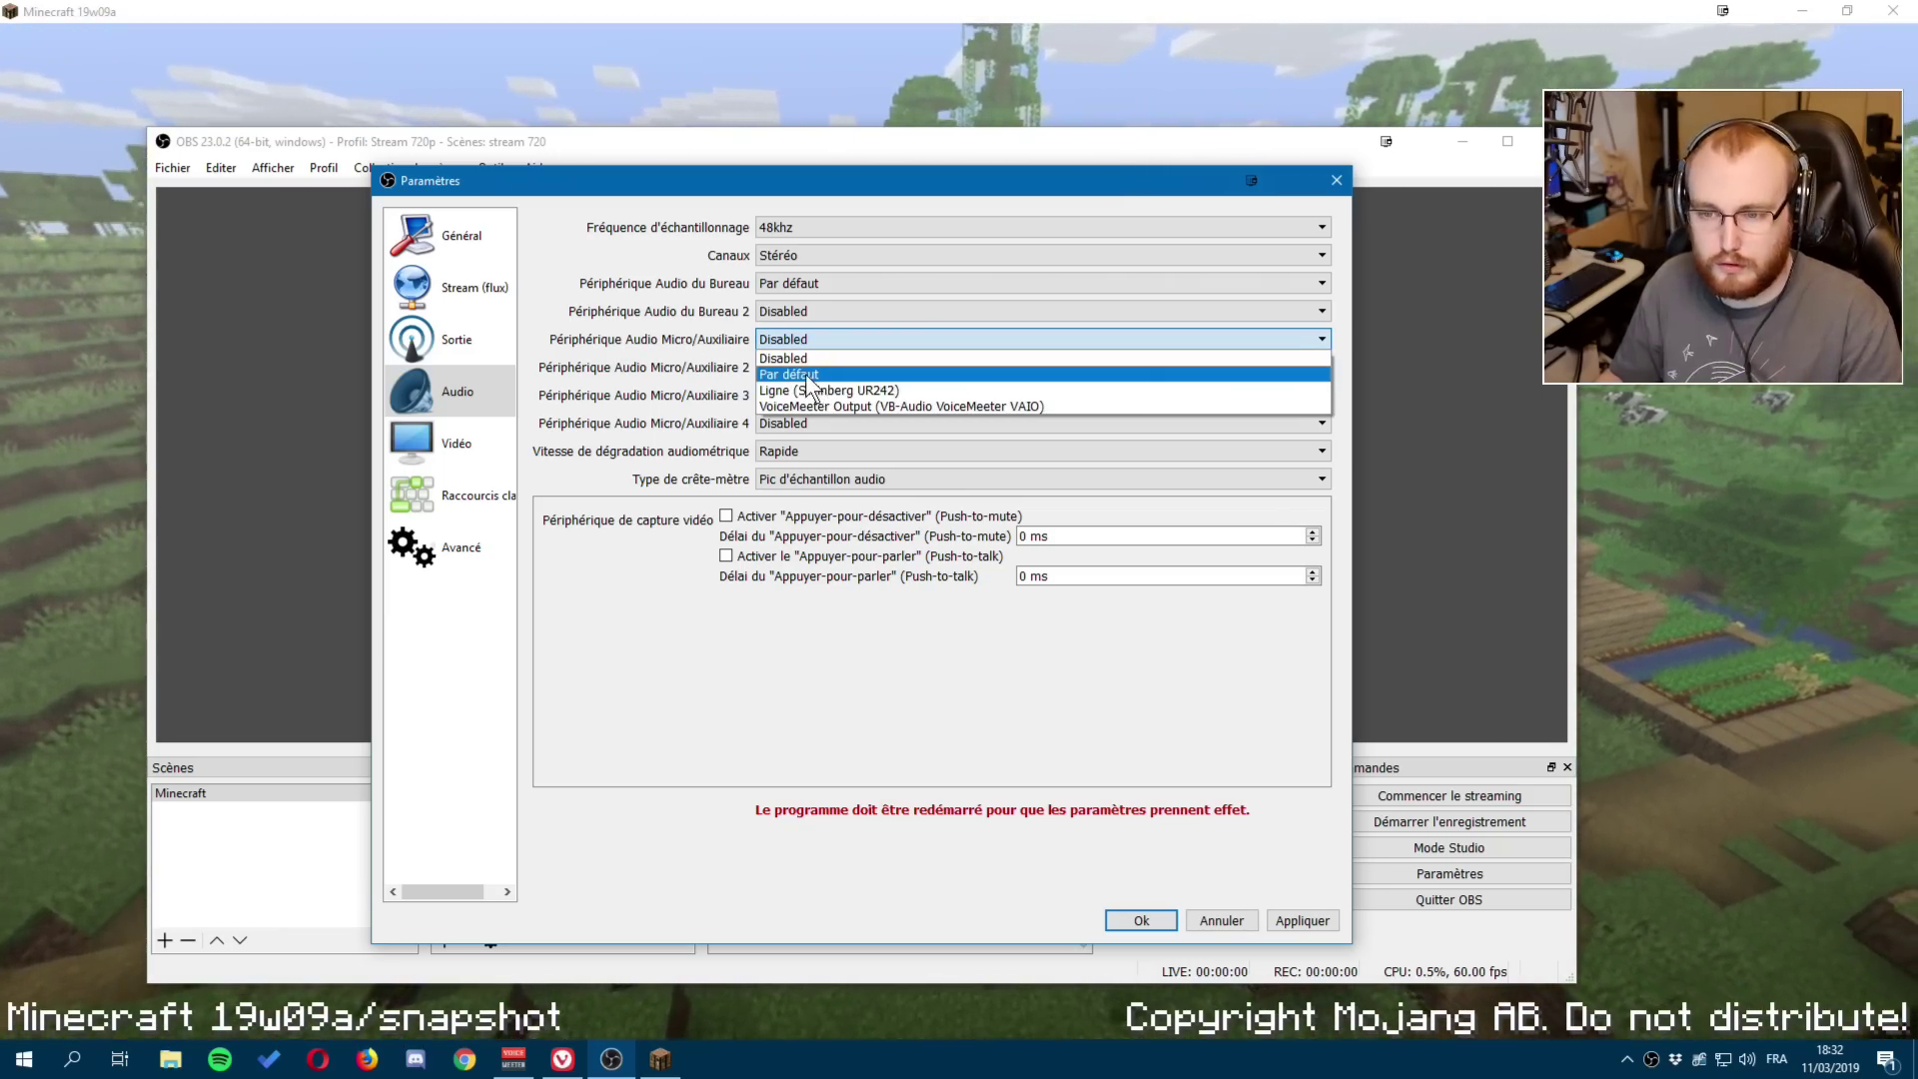
{"action": "left_click", "coordinate": [811, 376]}
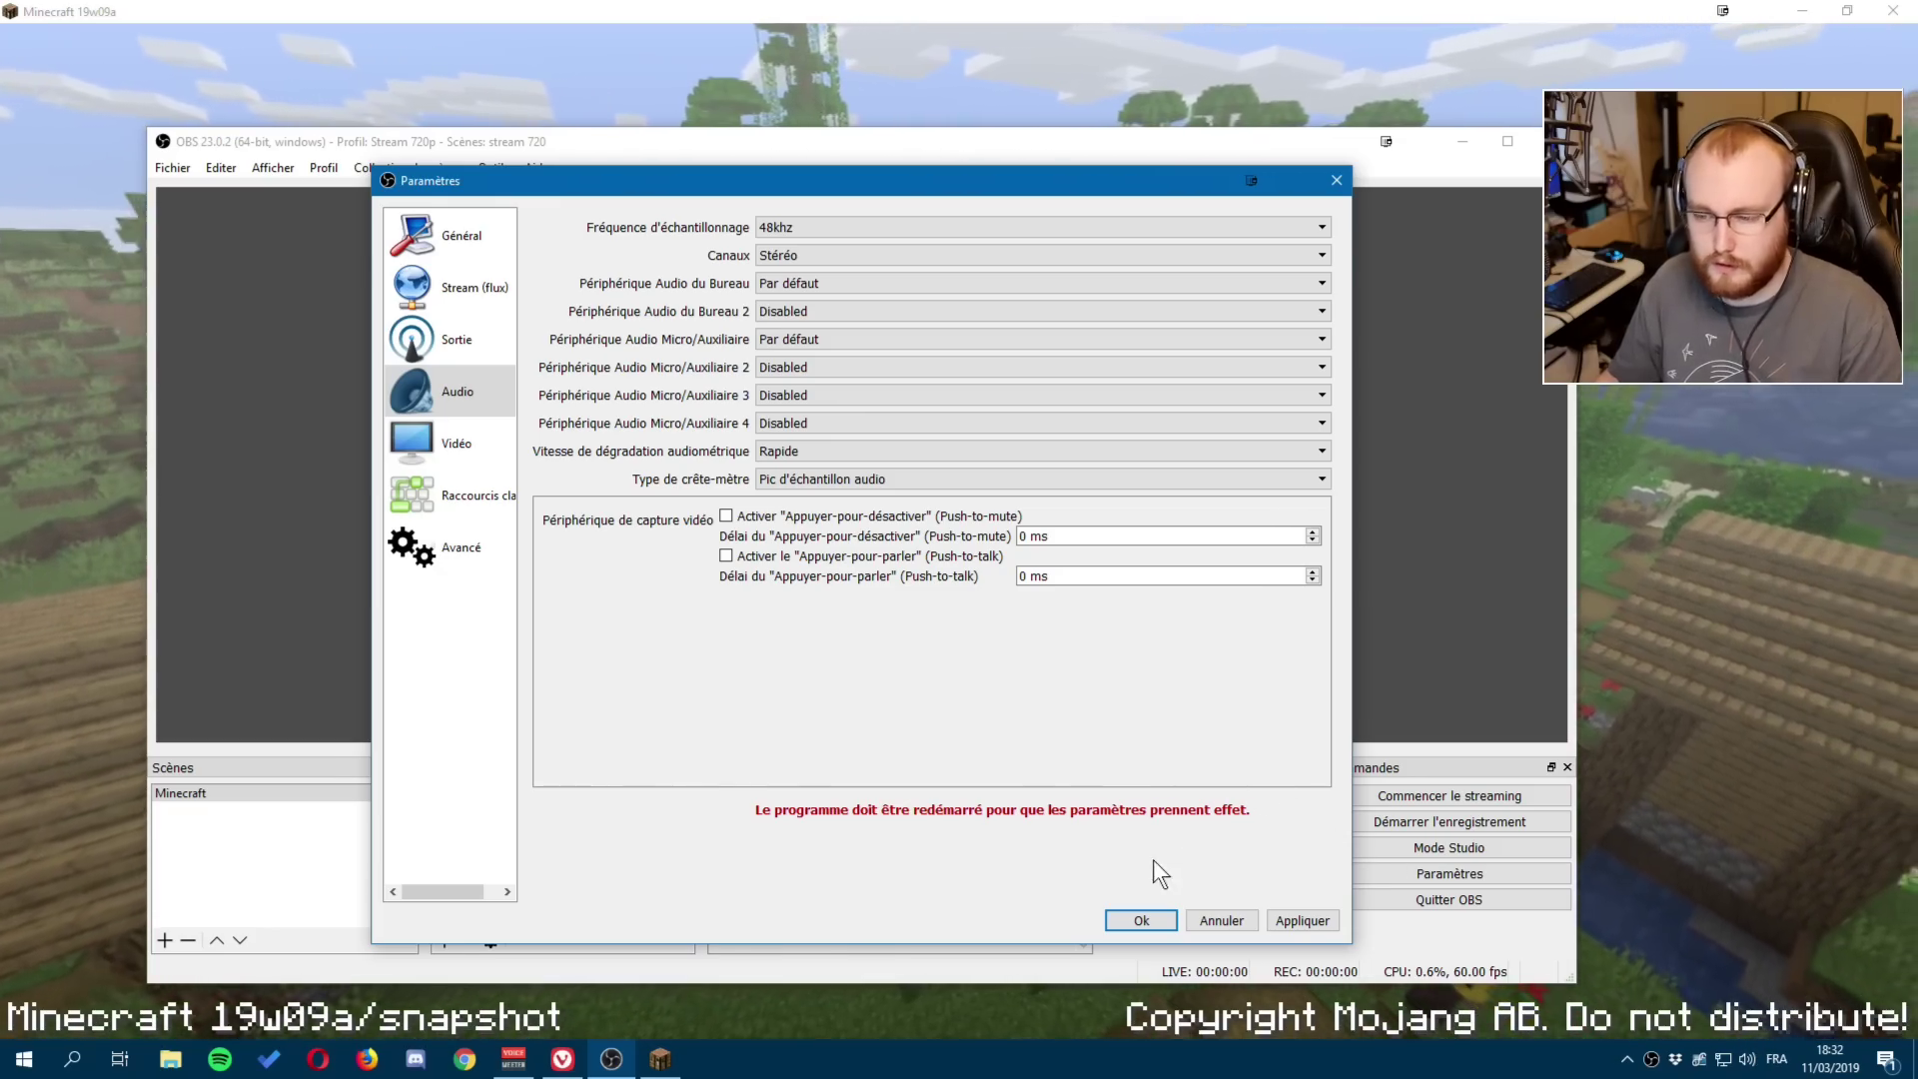
{"action": "left_click", "coordinate": [1142, 919]}
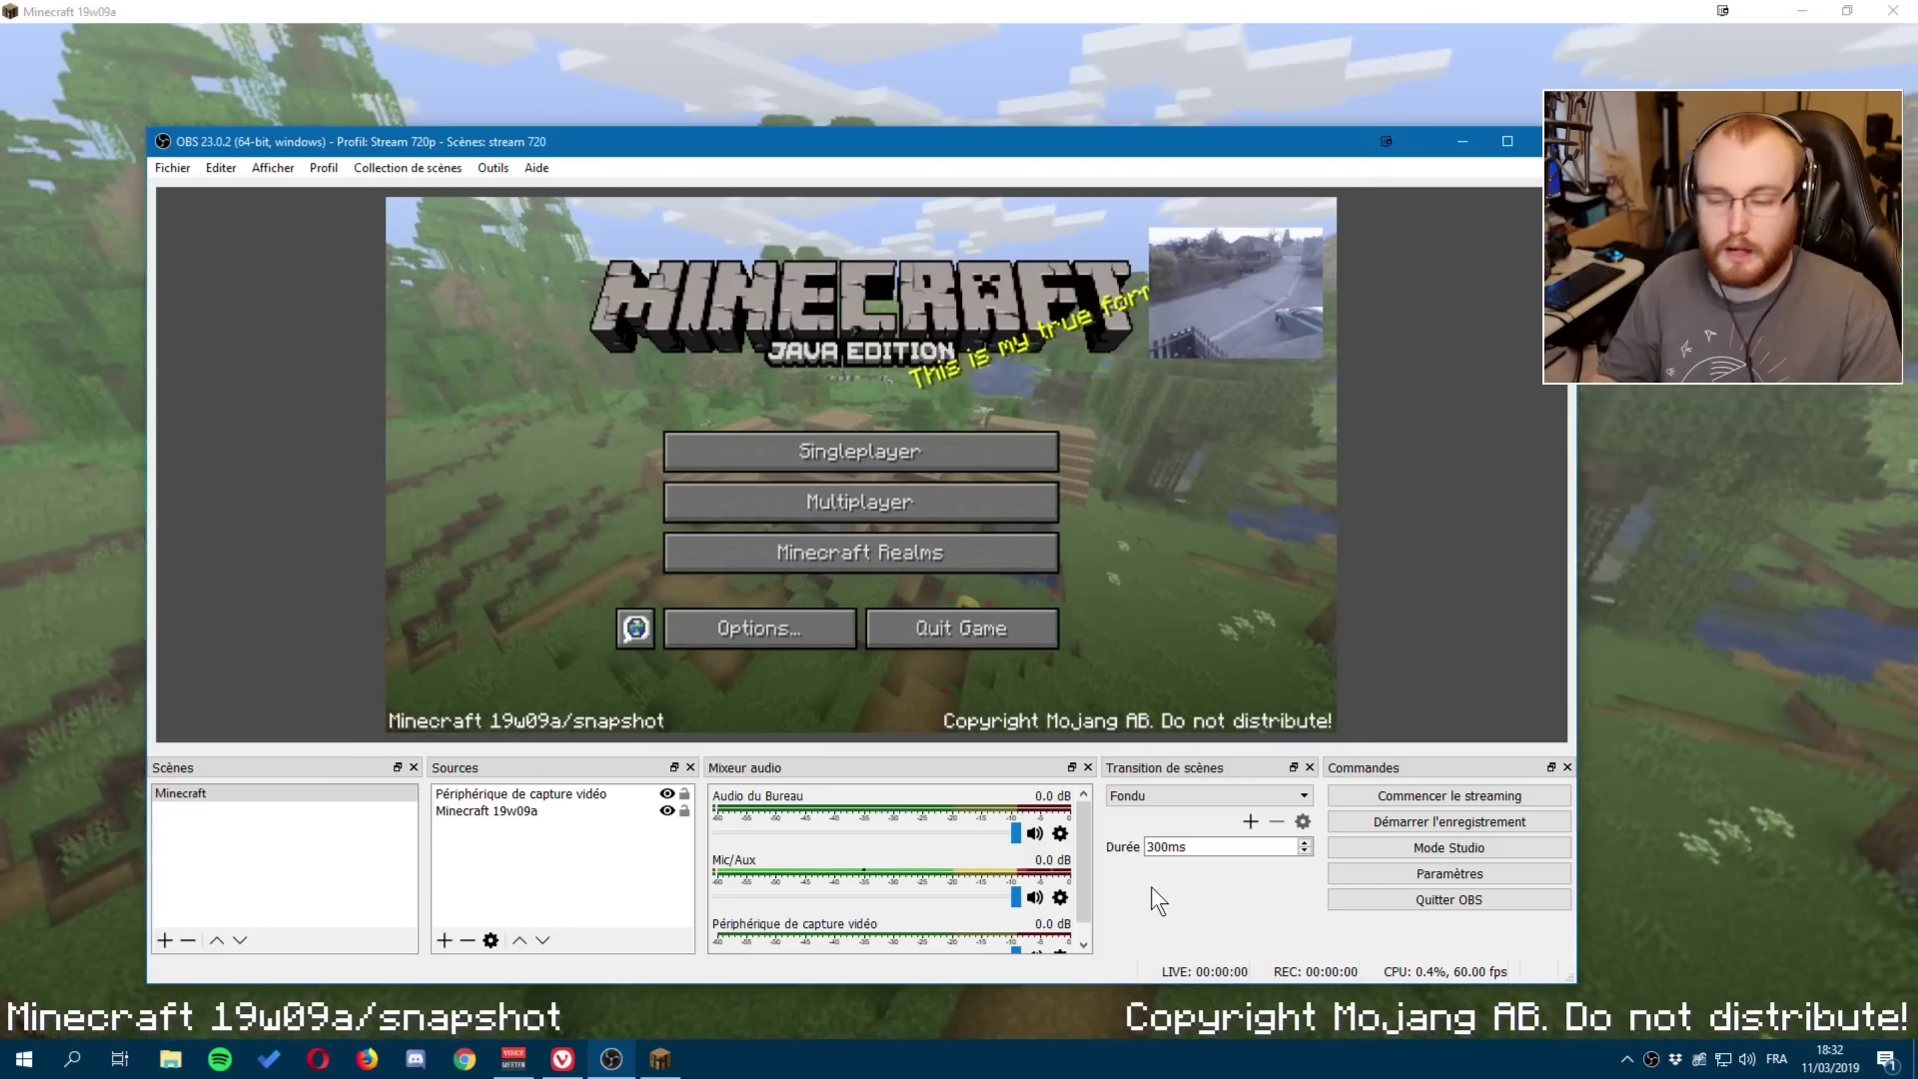
Set Mic/Aux to be converted to mono in the advanced audio properties.
{"action": "right_click", "coordinate": [926, 867]}
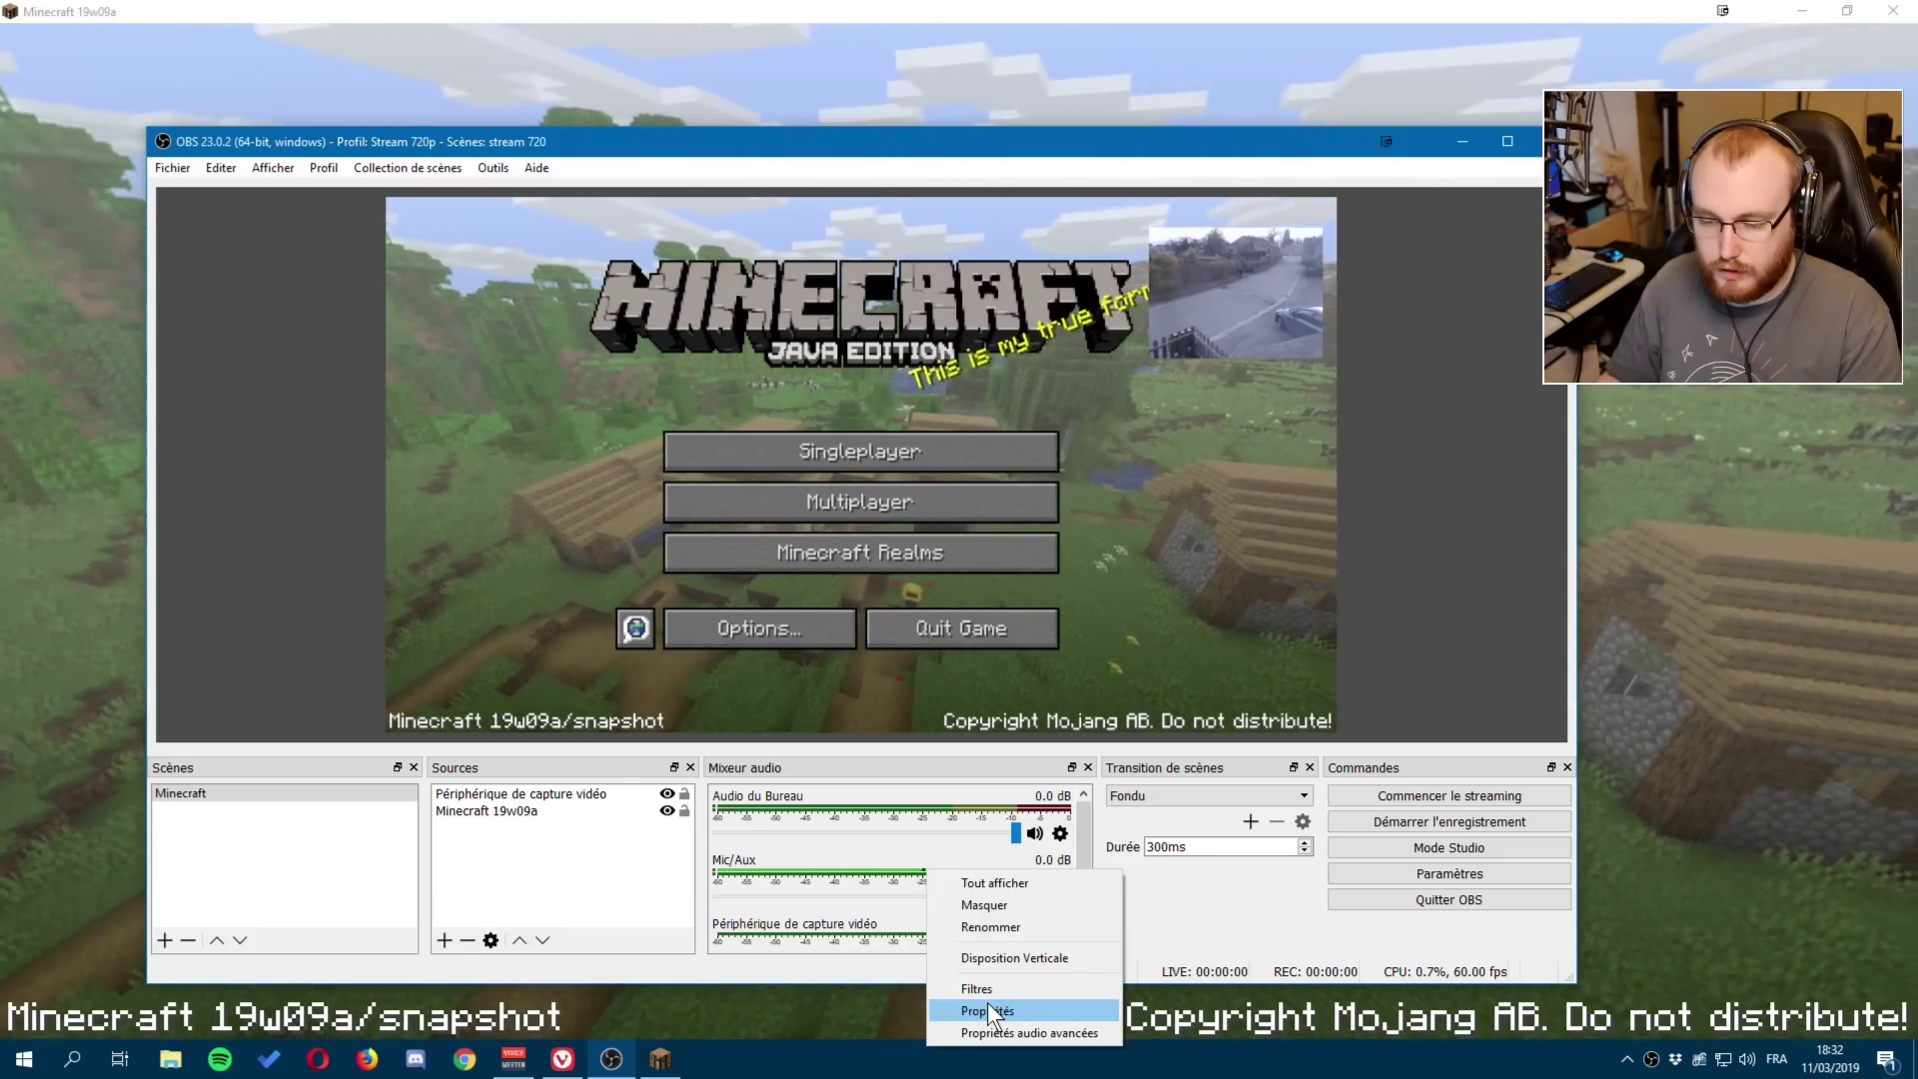
{"action": "left_click", "coordinate": [997, 1025]}
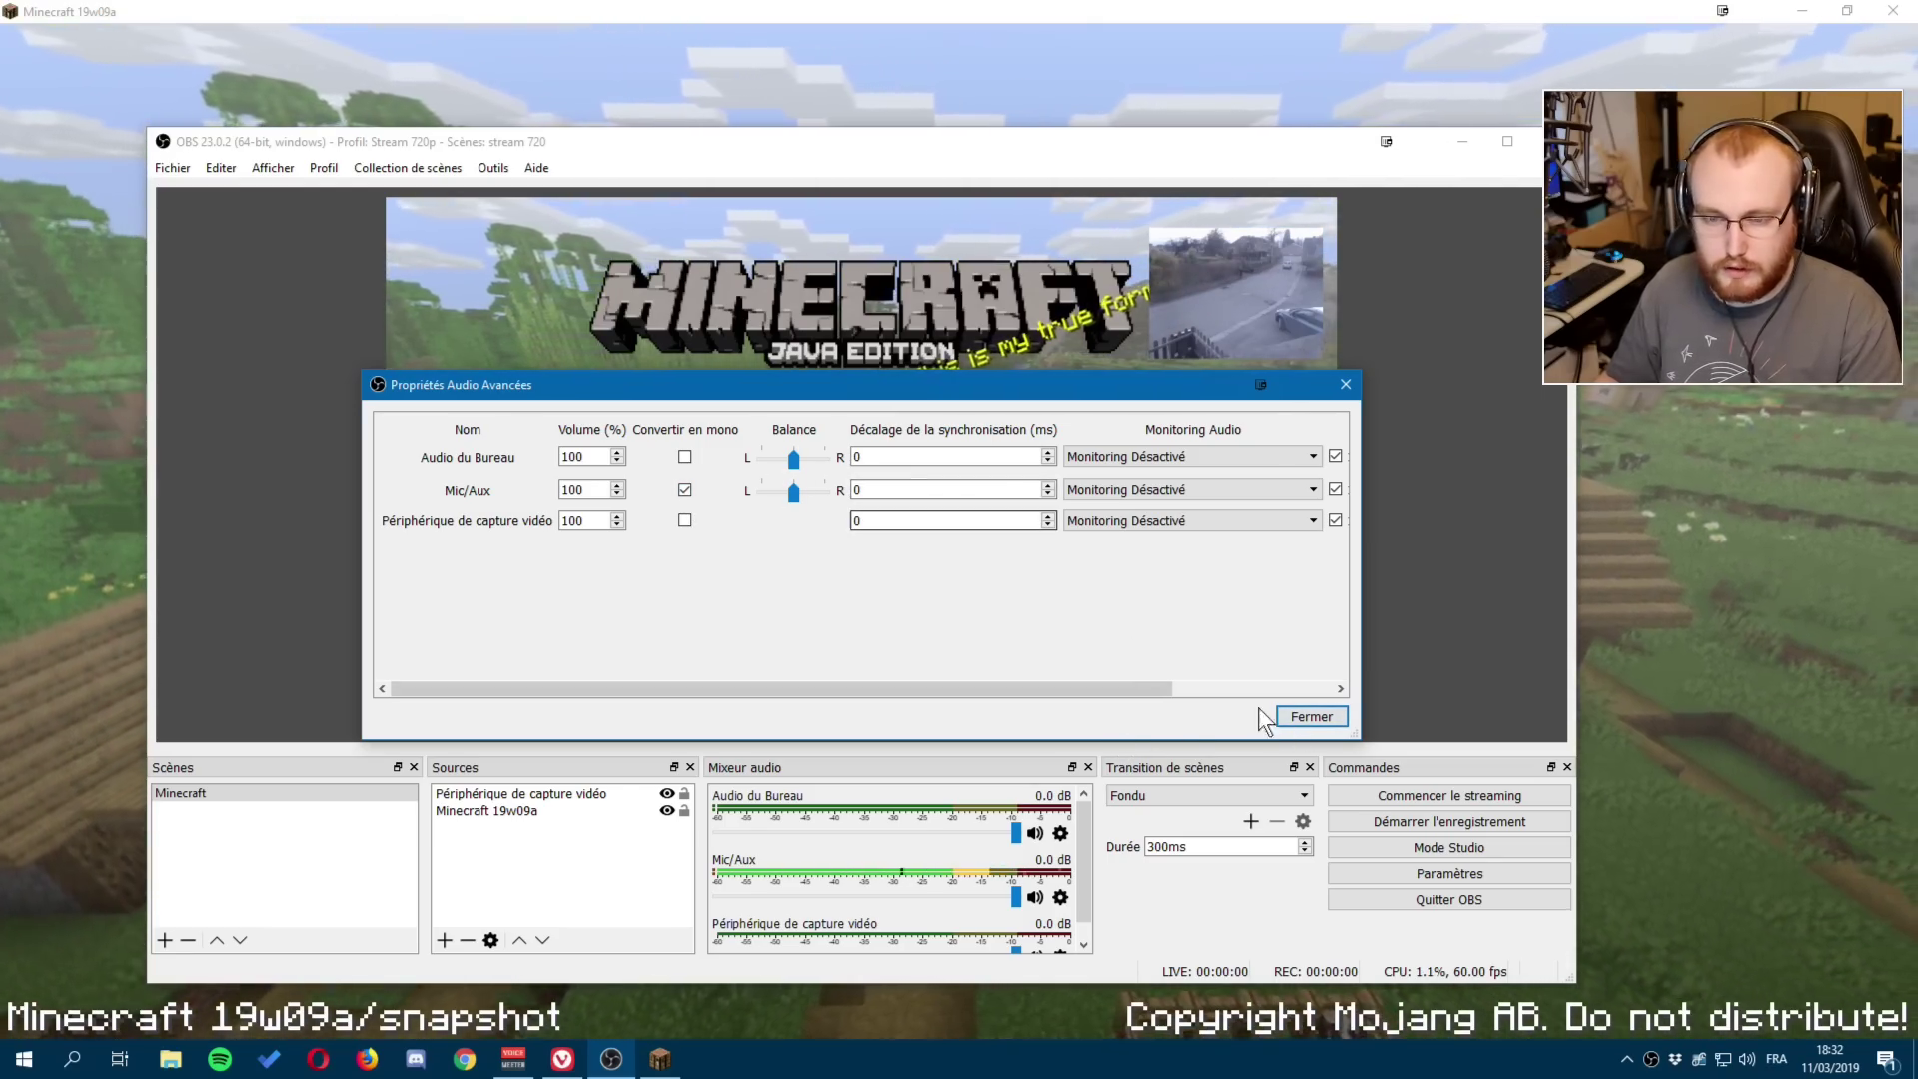
{"action": "left_click", "coordinate": [1303, 717]}
Review the balance, sync offset, monitoring and track assignments of all audio sources in the advanced audio properties.
{"action": "right_click", "coordinate": [968, 850]}
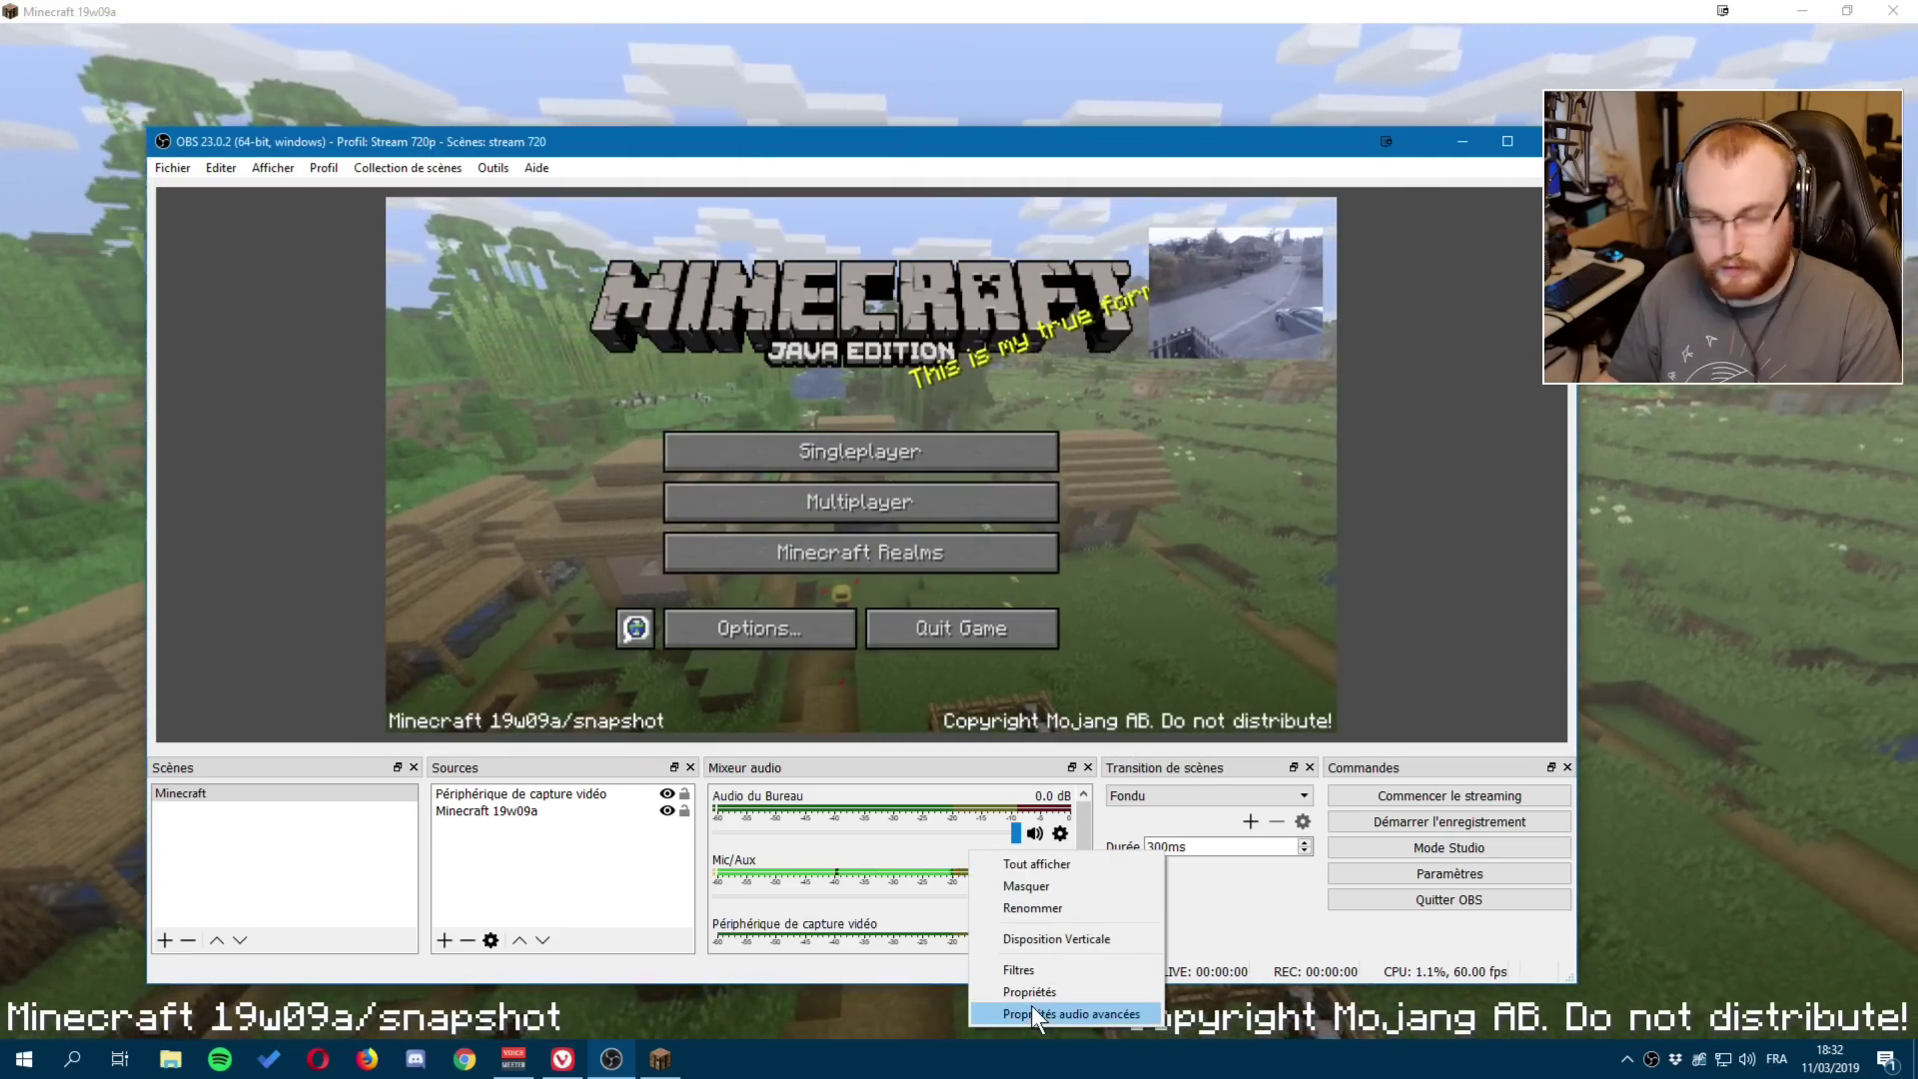
{"action": "left_click", "coordinate": [1031, 1005]}
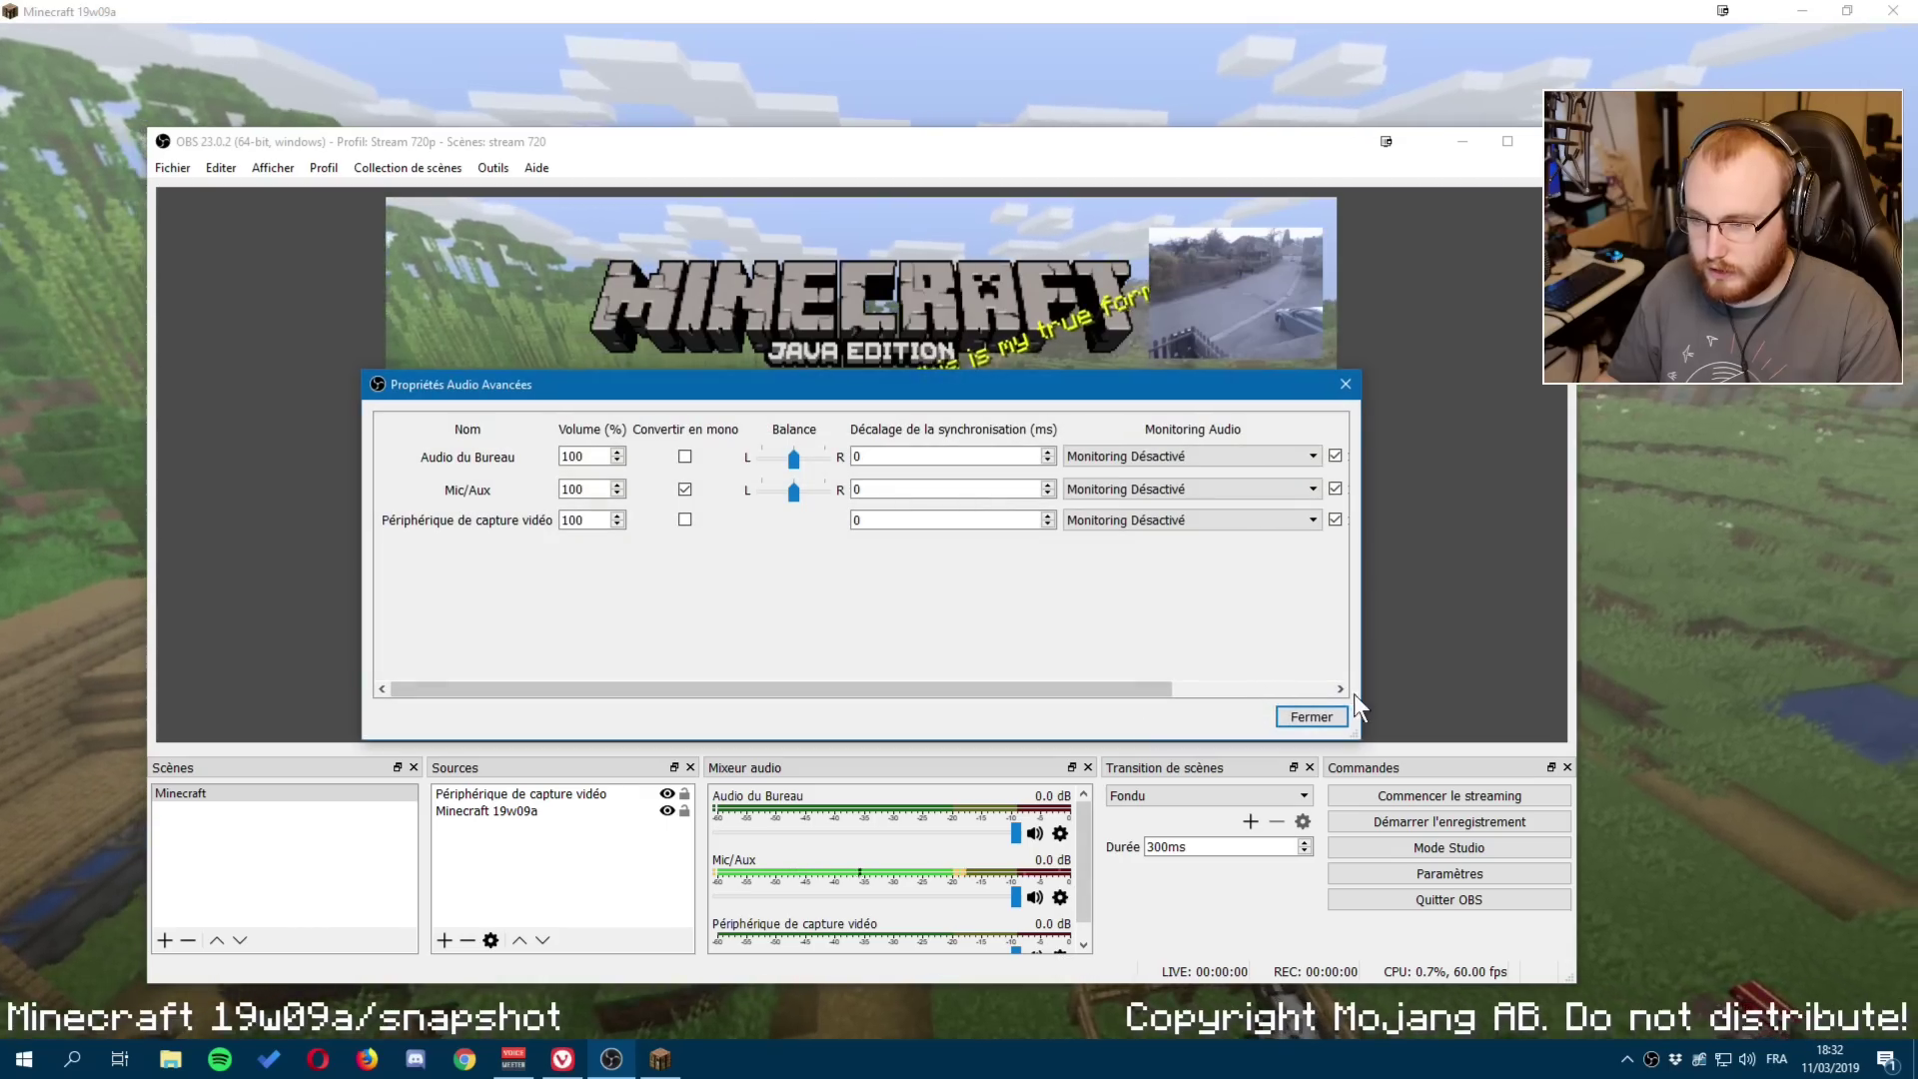
{"action": "left_click_drag", "start_coordinate": [1357, 734], "coordinate": [1682, 792]}
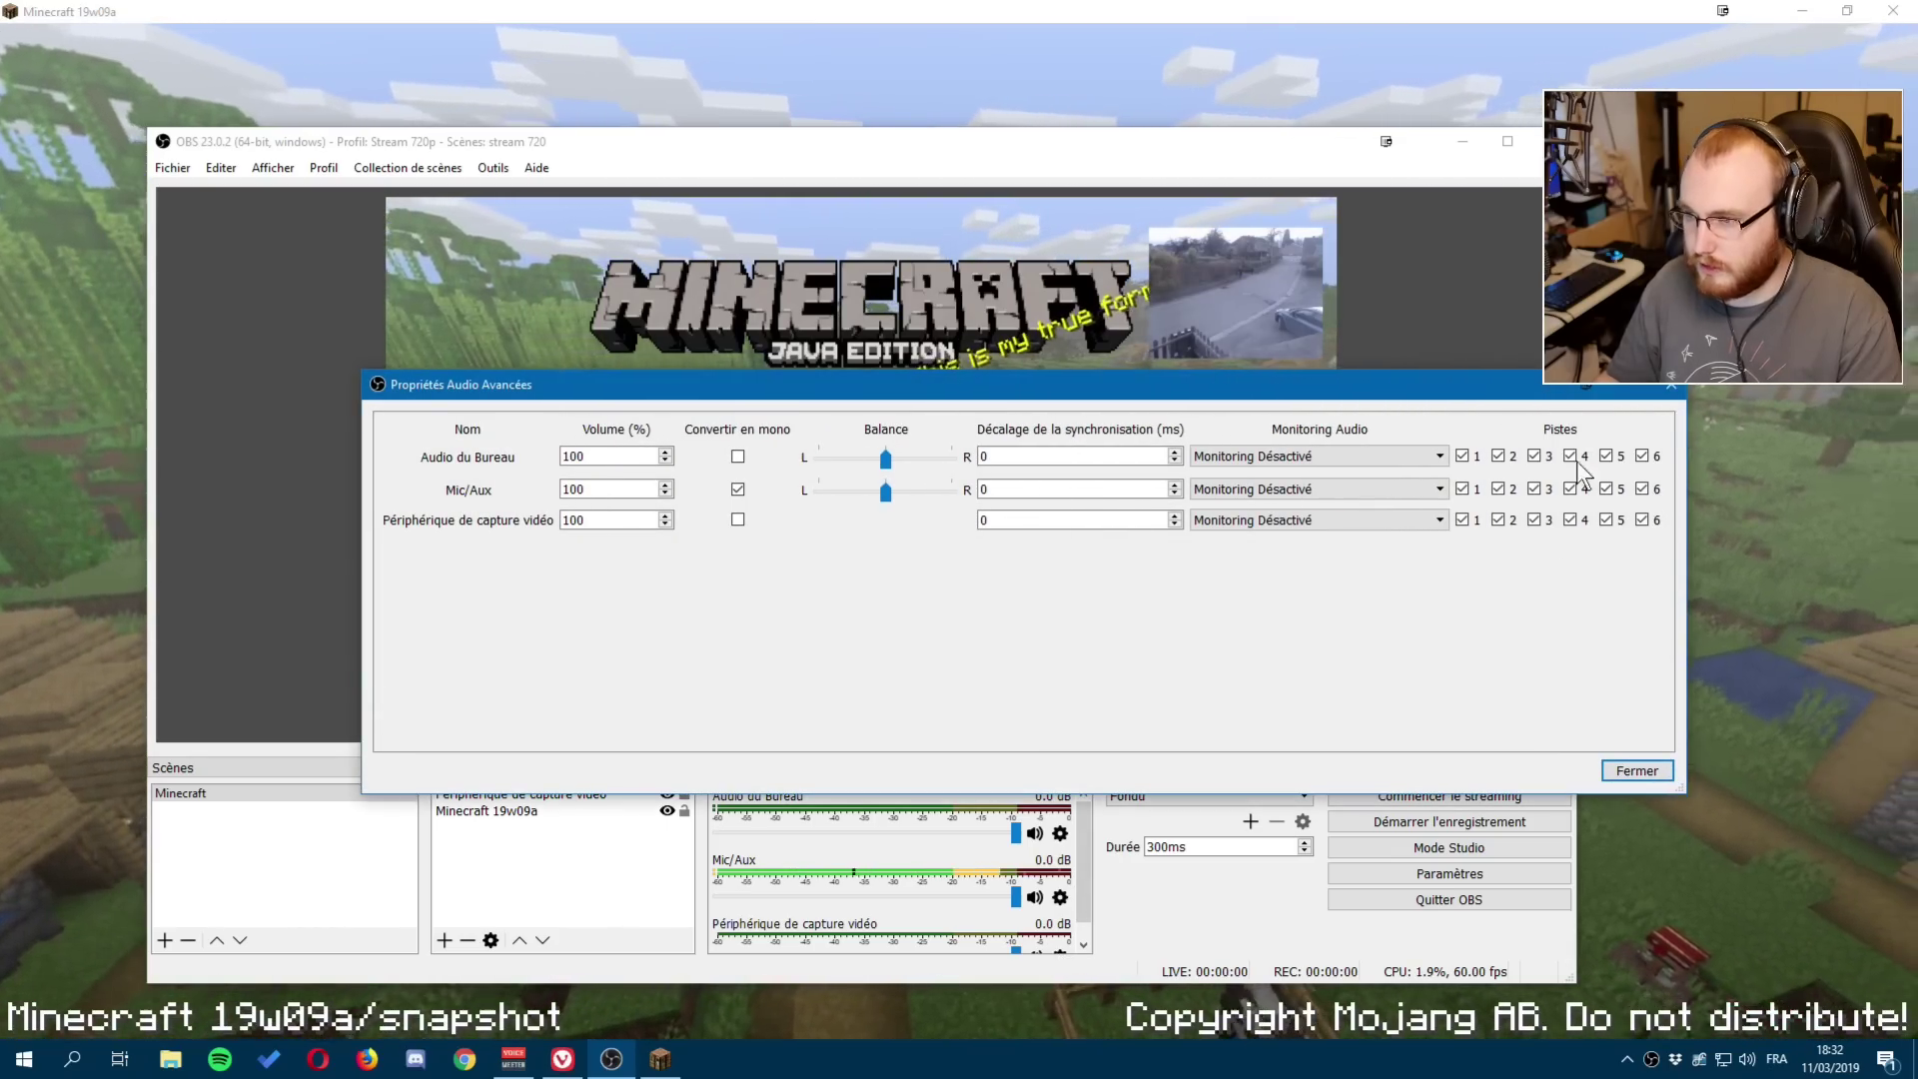
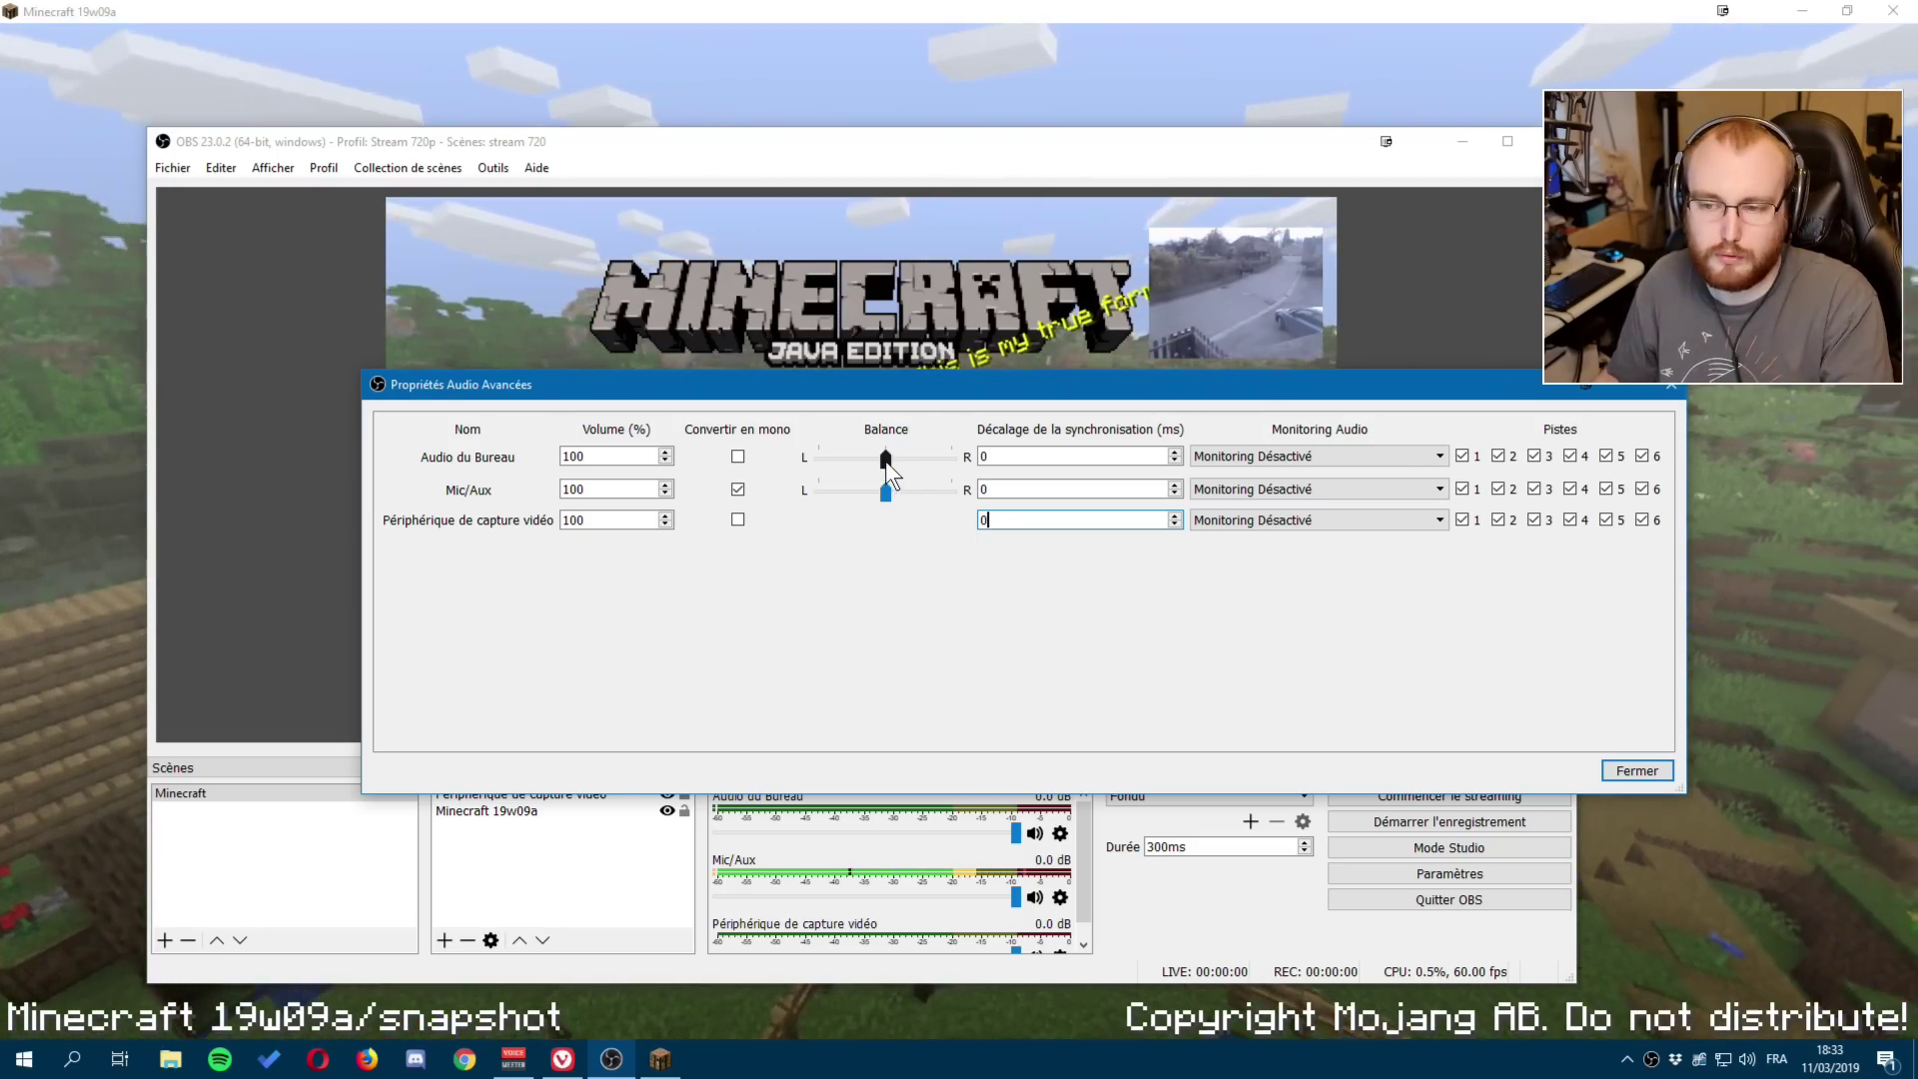
{"action": "left_click", "coordinate": [887, 458]}
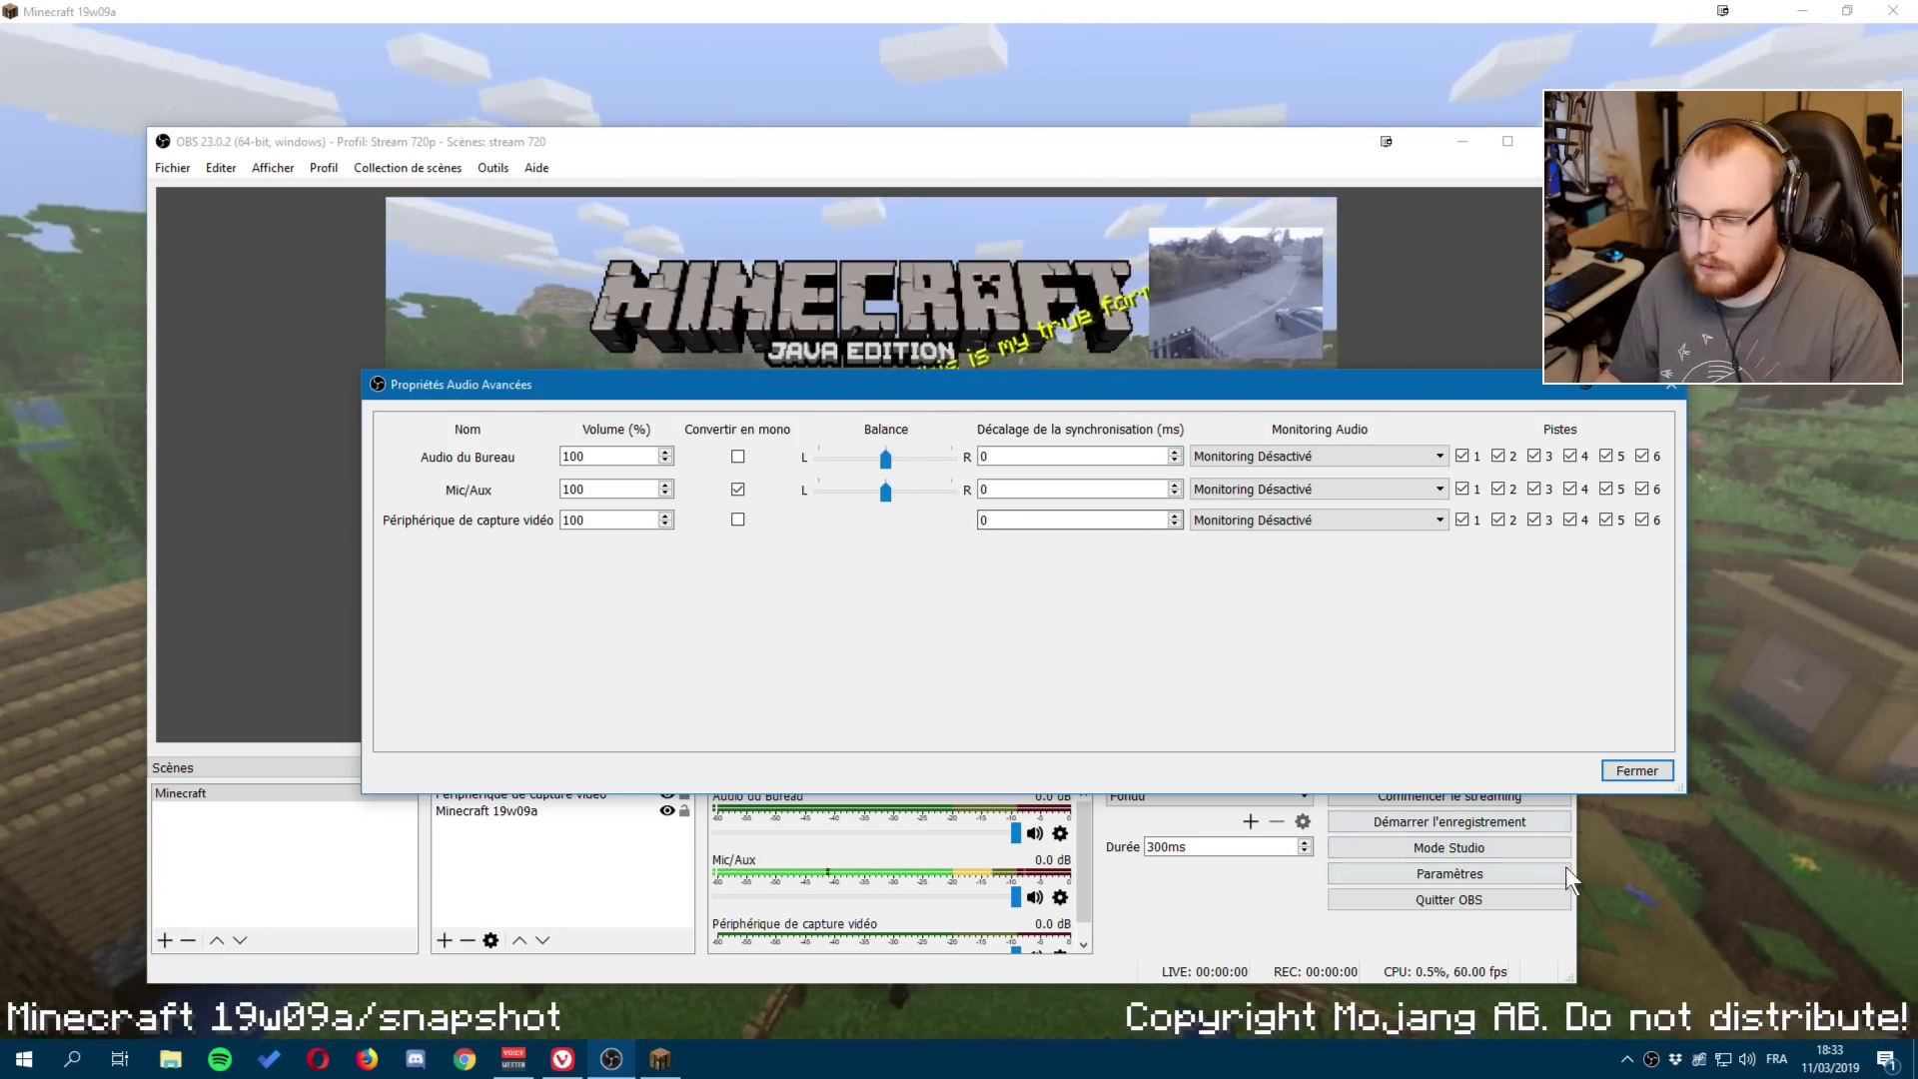
{"action": "left_click", "coordinate": [1636, 771]}
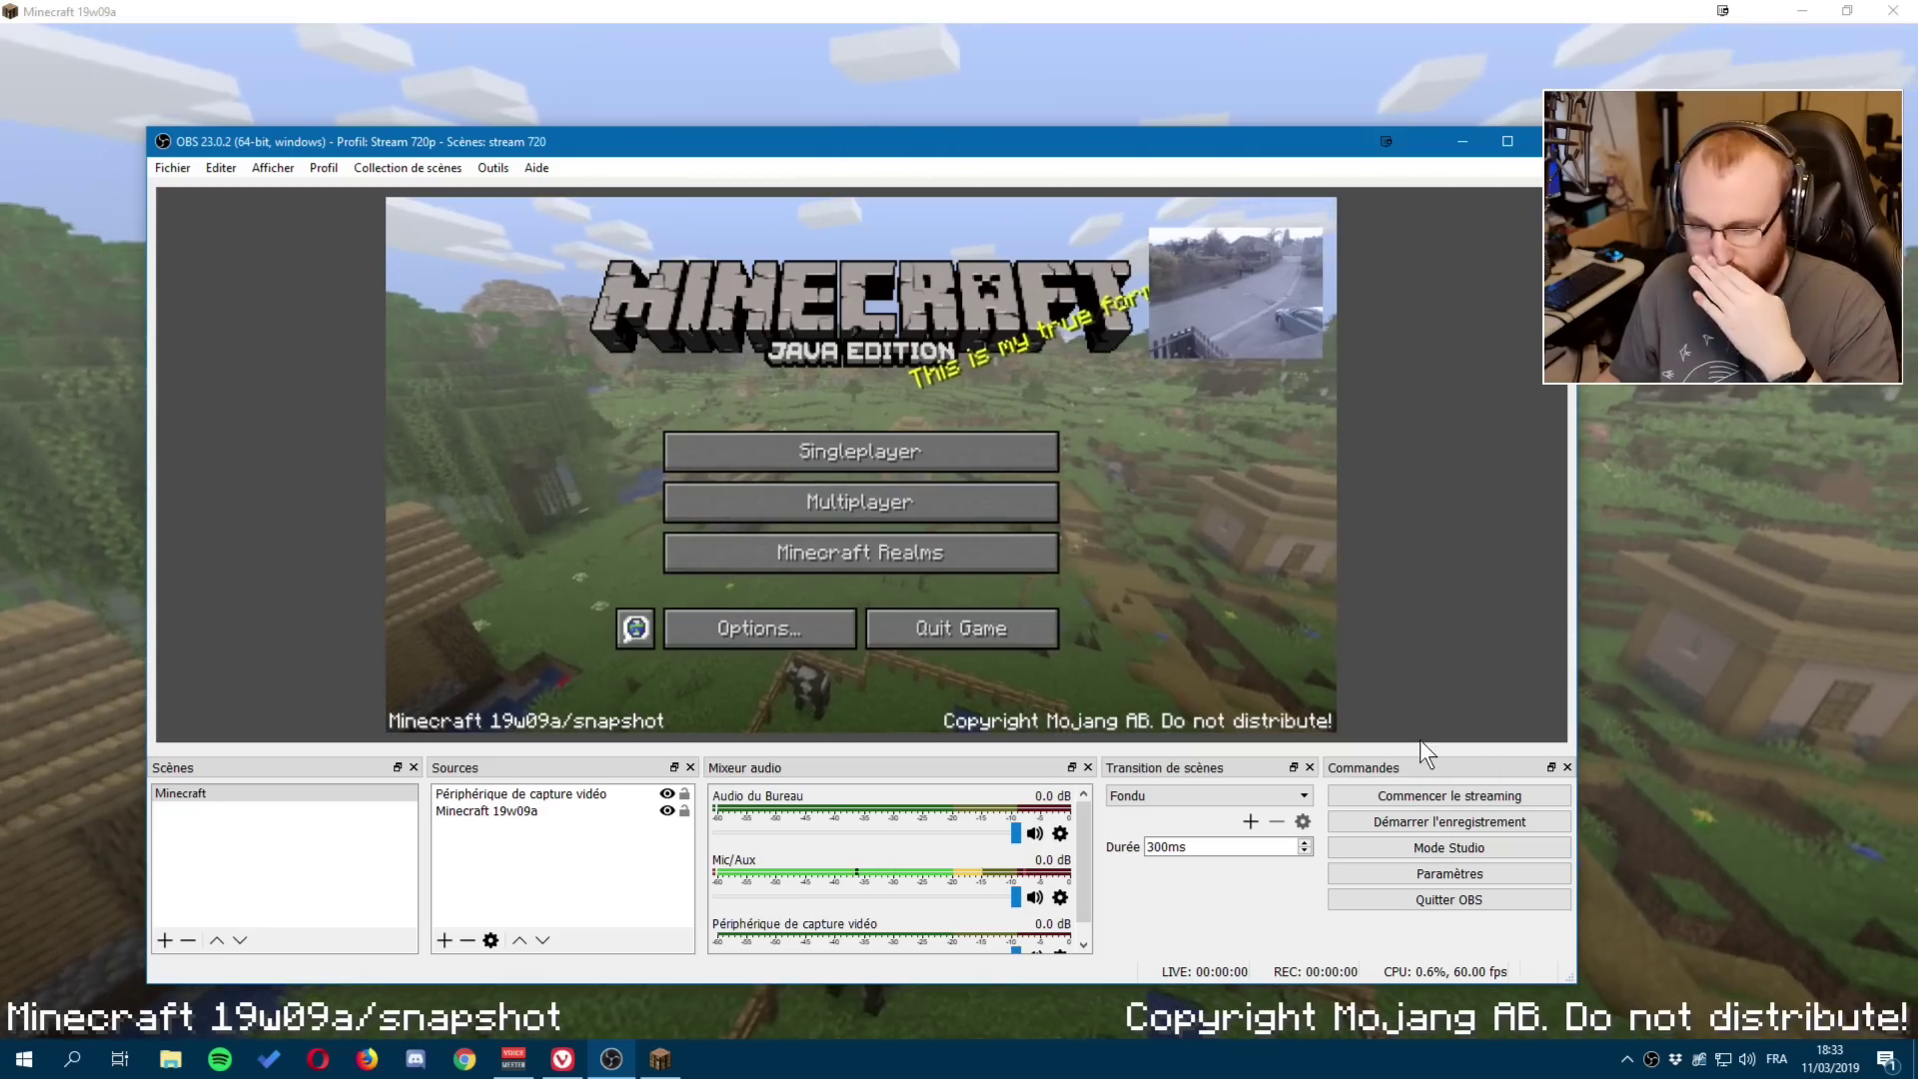
Try lowering the Audio du Bureau mixer volume to about -8.2 dB, and return it to 0.0 dB.
{"action": "scroll", "coordinate": [1083, 872], "scroll_direction": "down", "scroll_amount": 1}
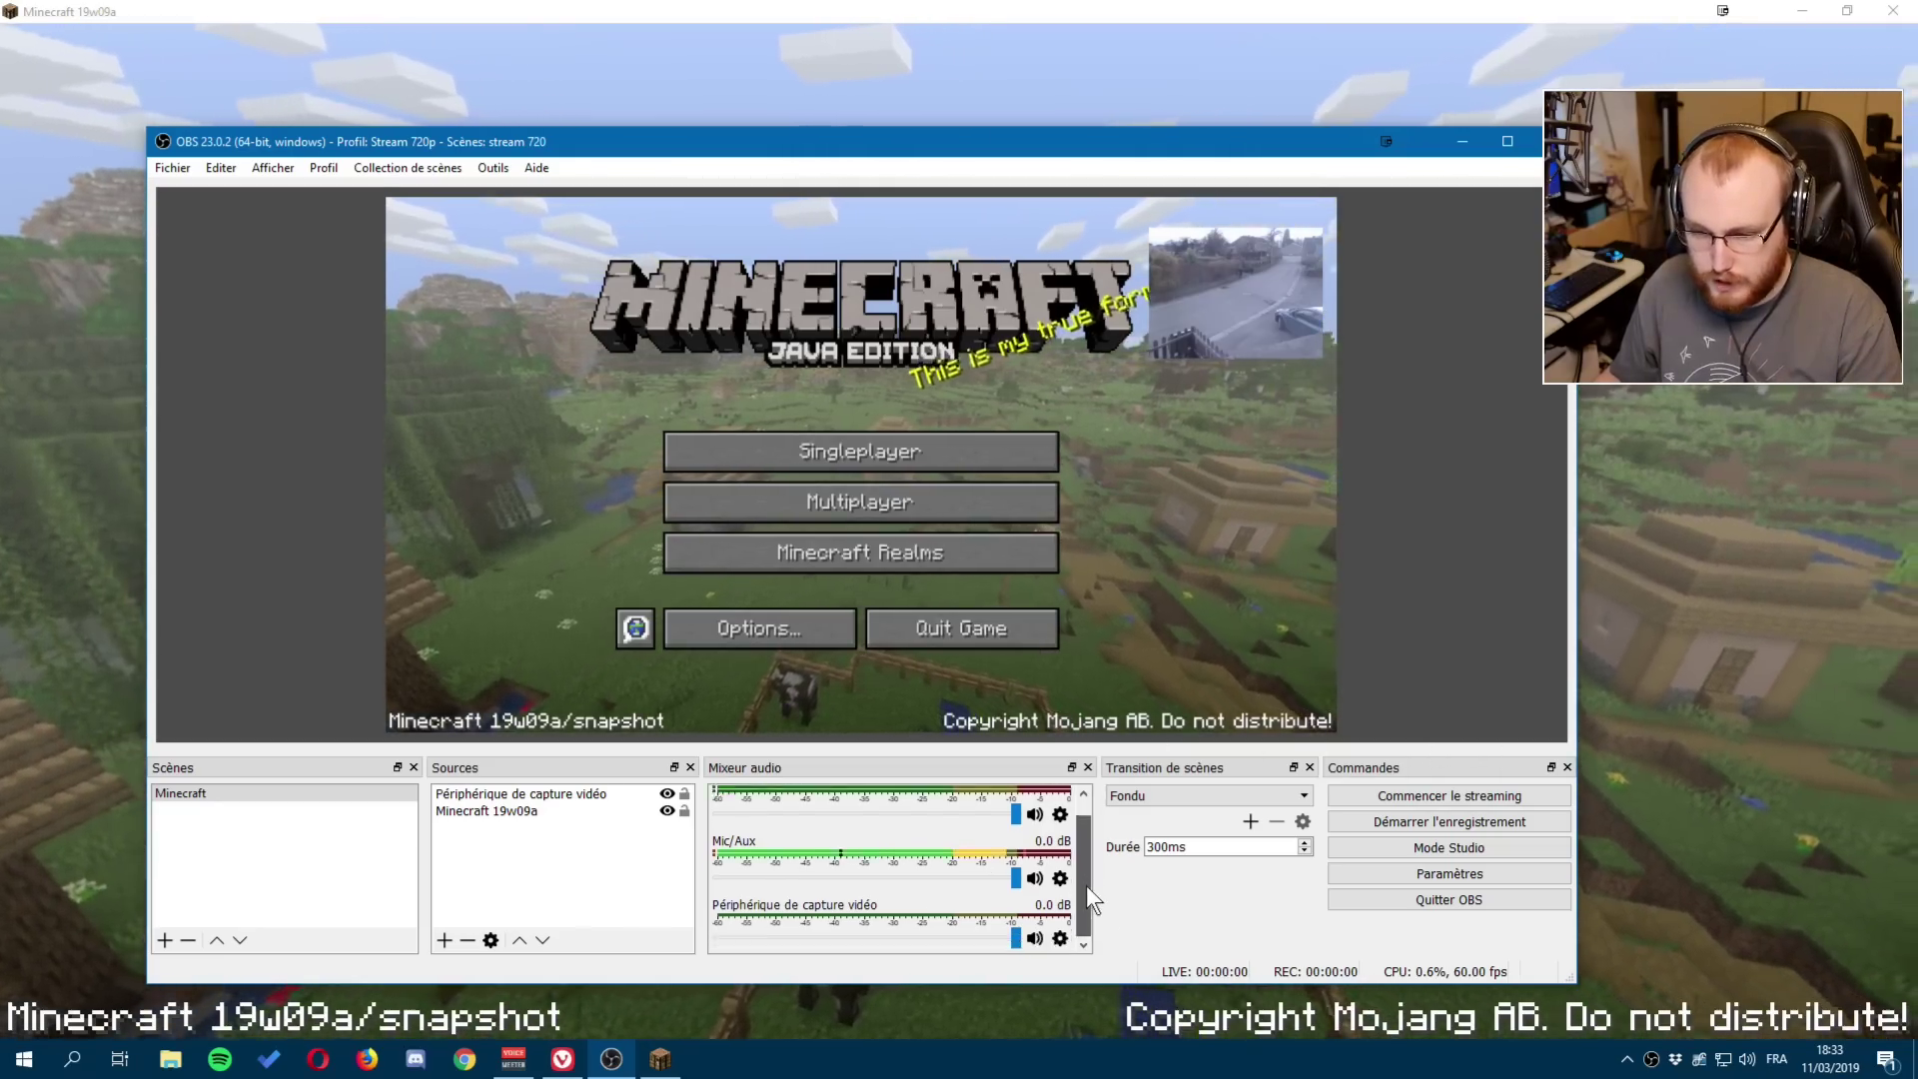
{"action": "scroll", "coordinate": [1089, 897], "scroll_direction": "up", "scroll_amount": 1}
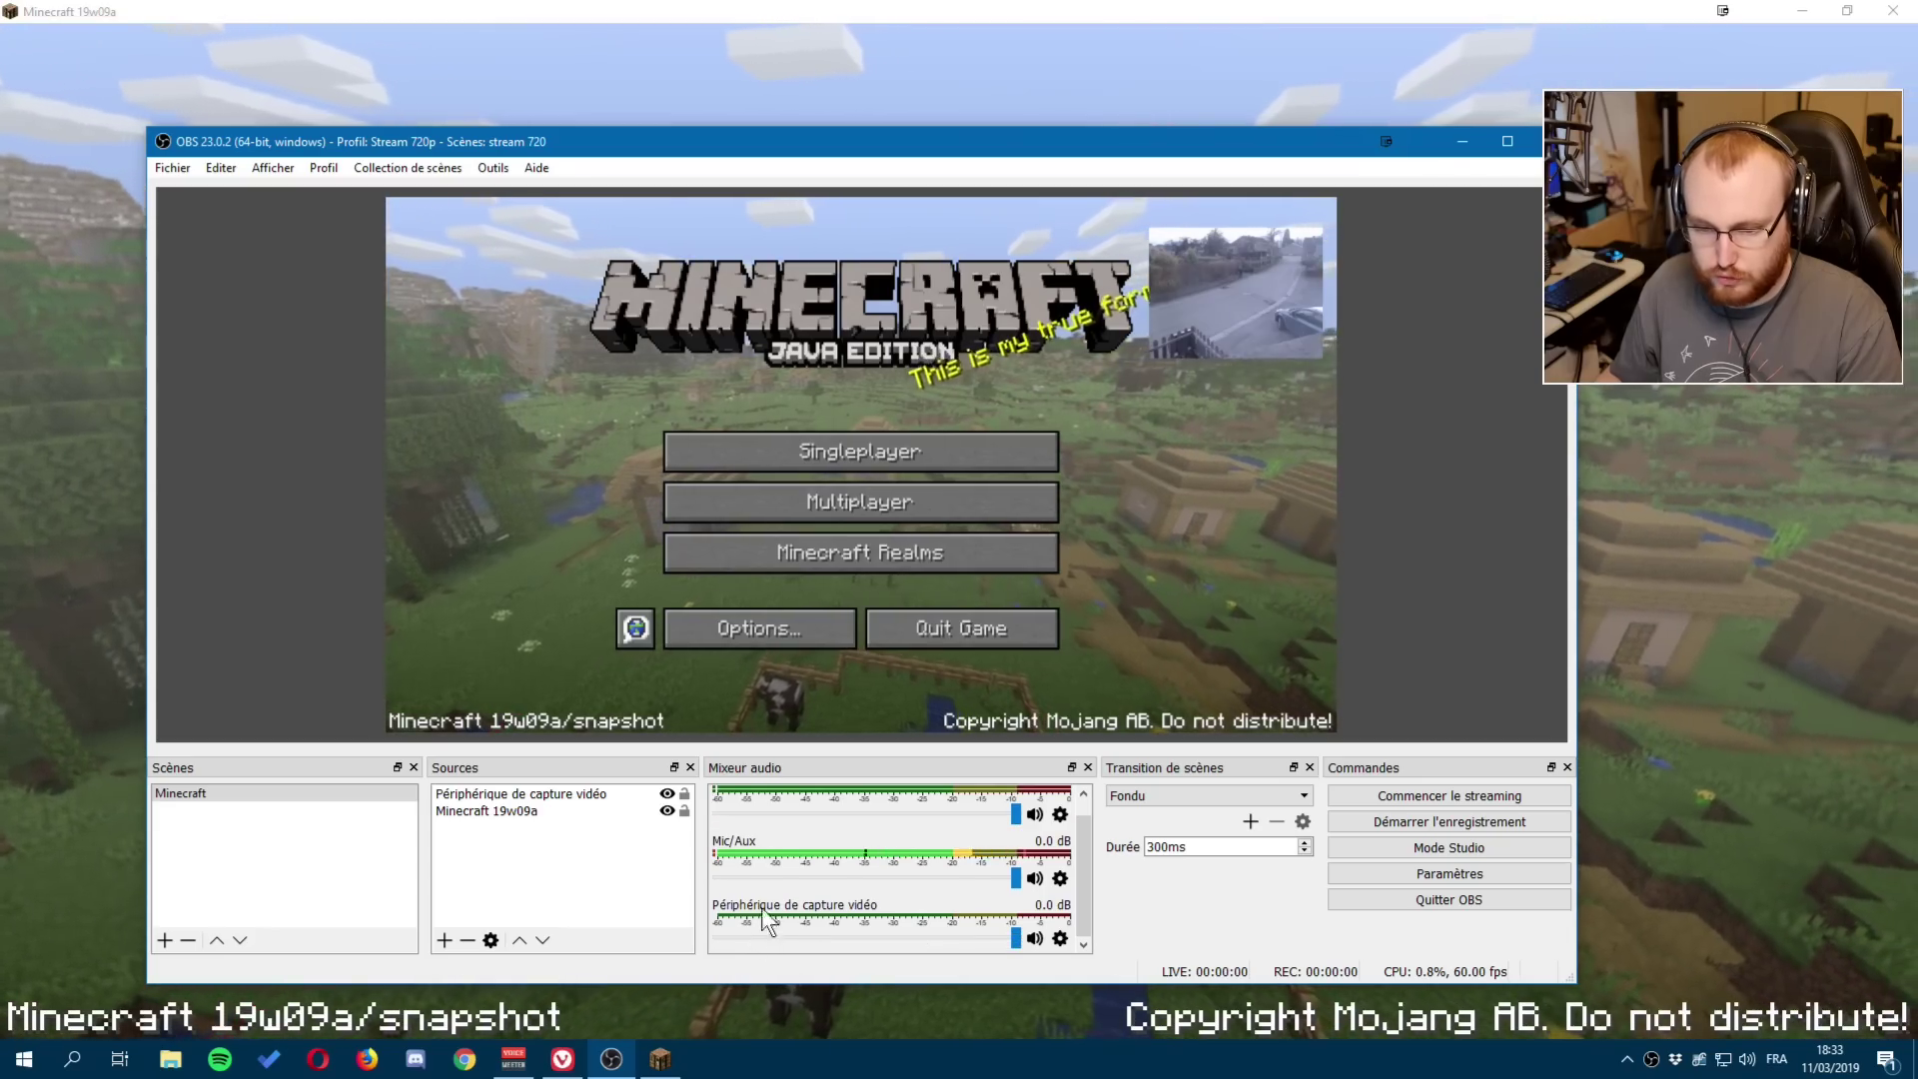
{"action": "left_click", "coordinate": [1037, 935]}
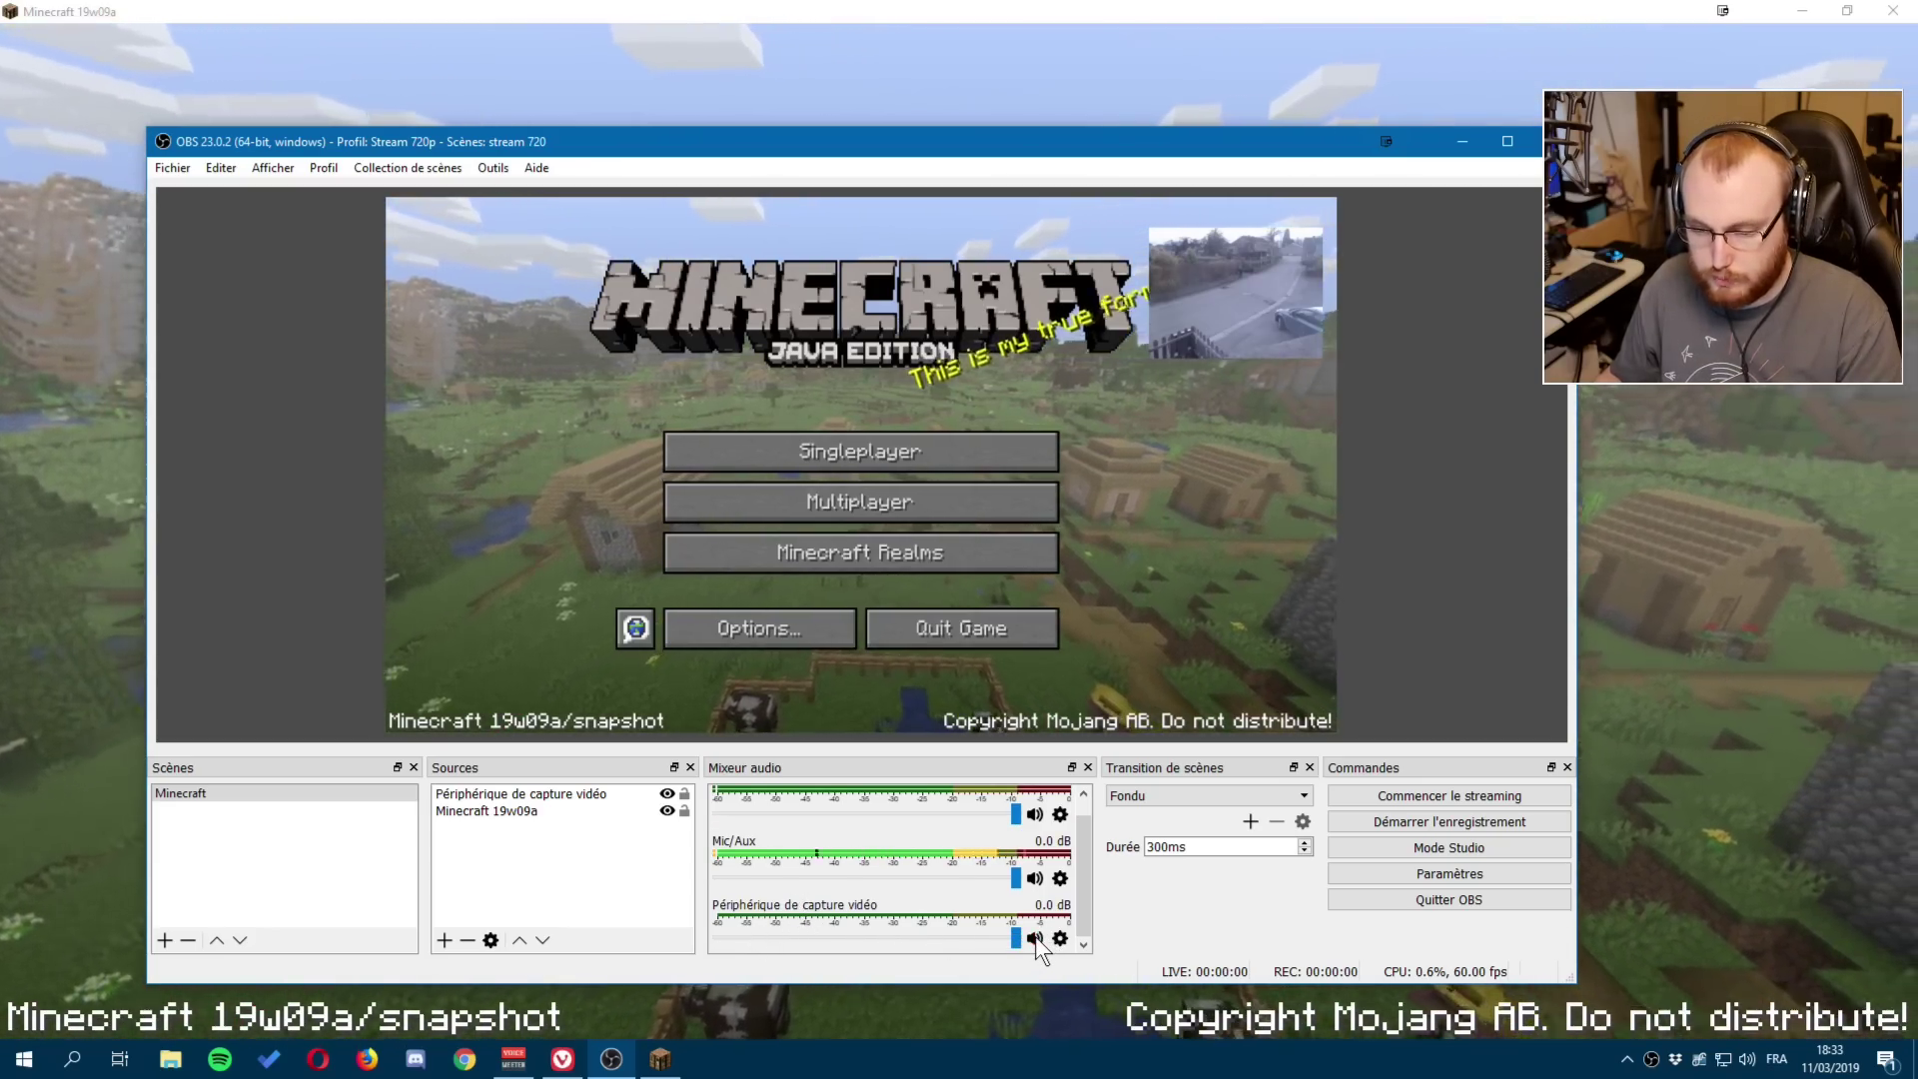
{"action": "left_click_drag", "start_coordinate": [1082, 938], "coordinate": [1093, 879]}
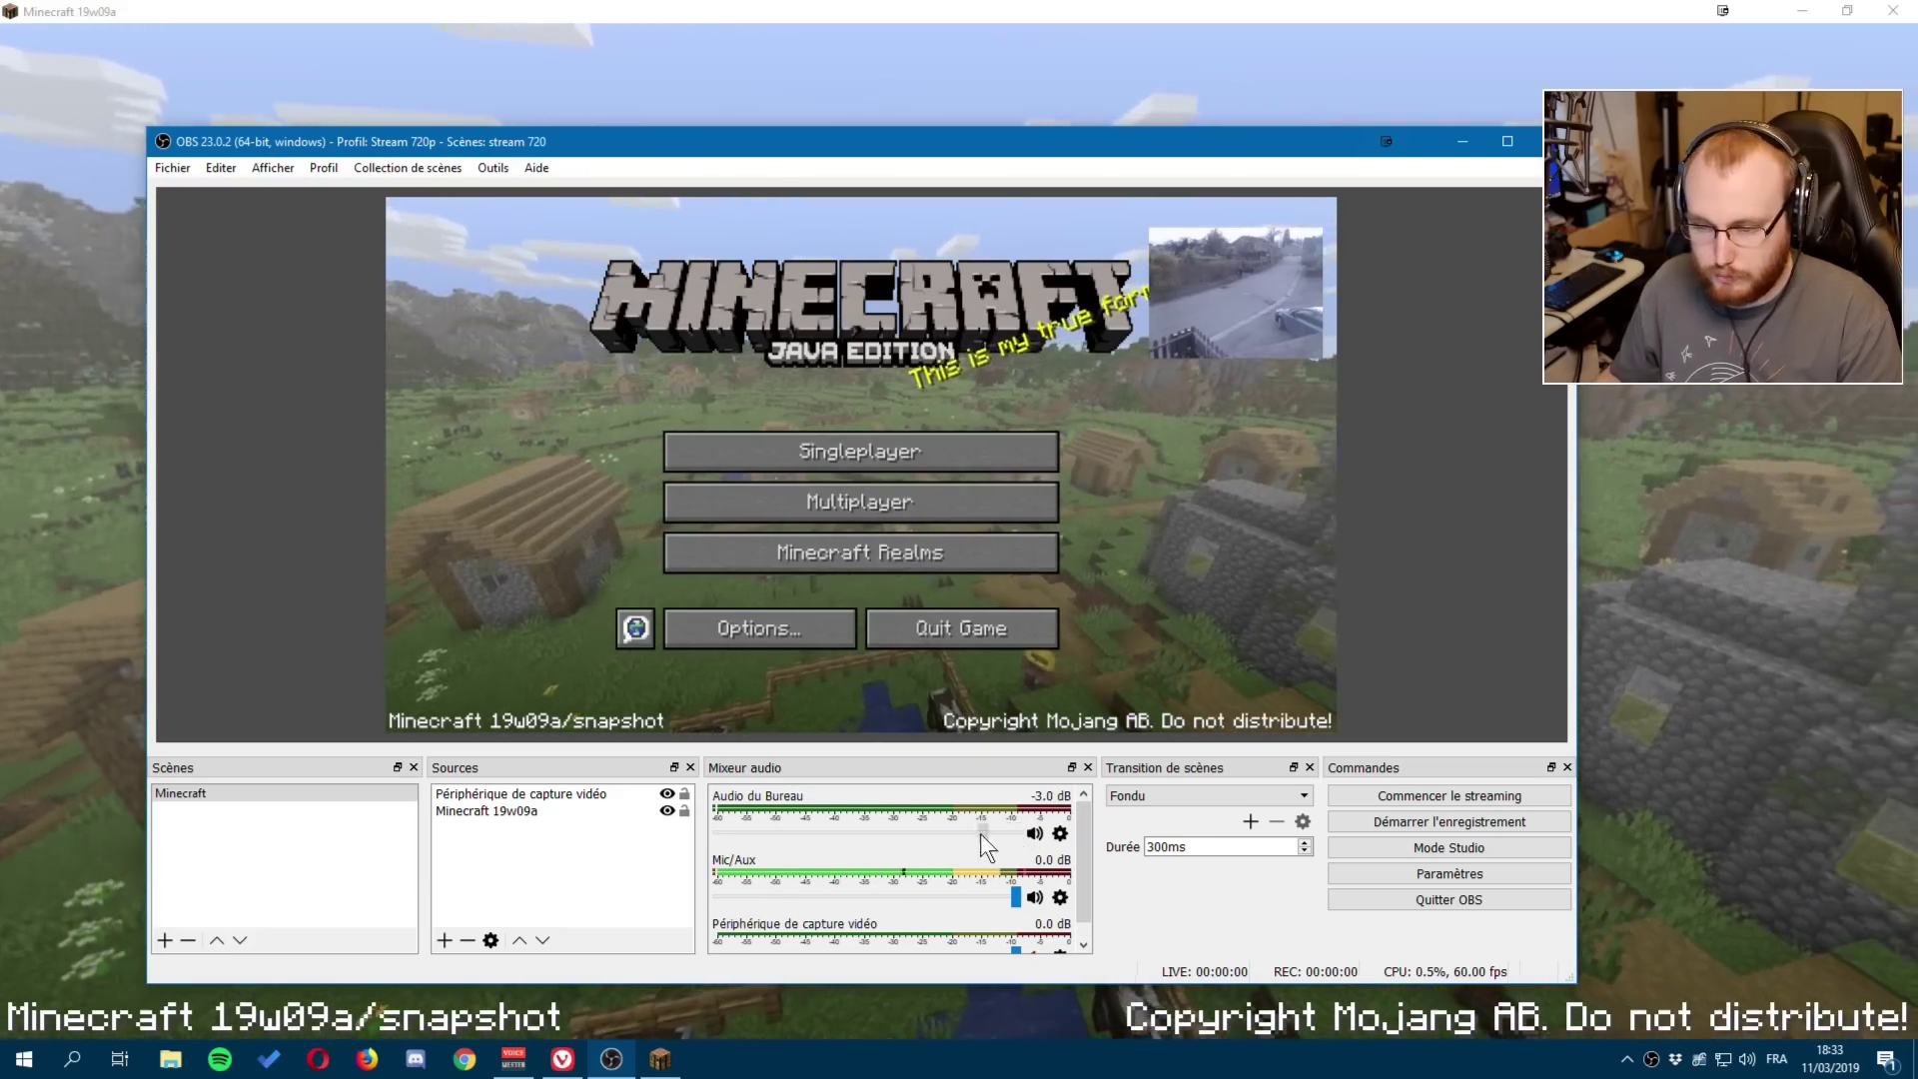
{"action": "left_click", "coordinate": [1035, 833]}
{"action": "left_click_drag", "start_coordinate": [1017, 833], "coordinate": [937, 830]}
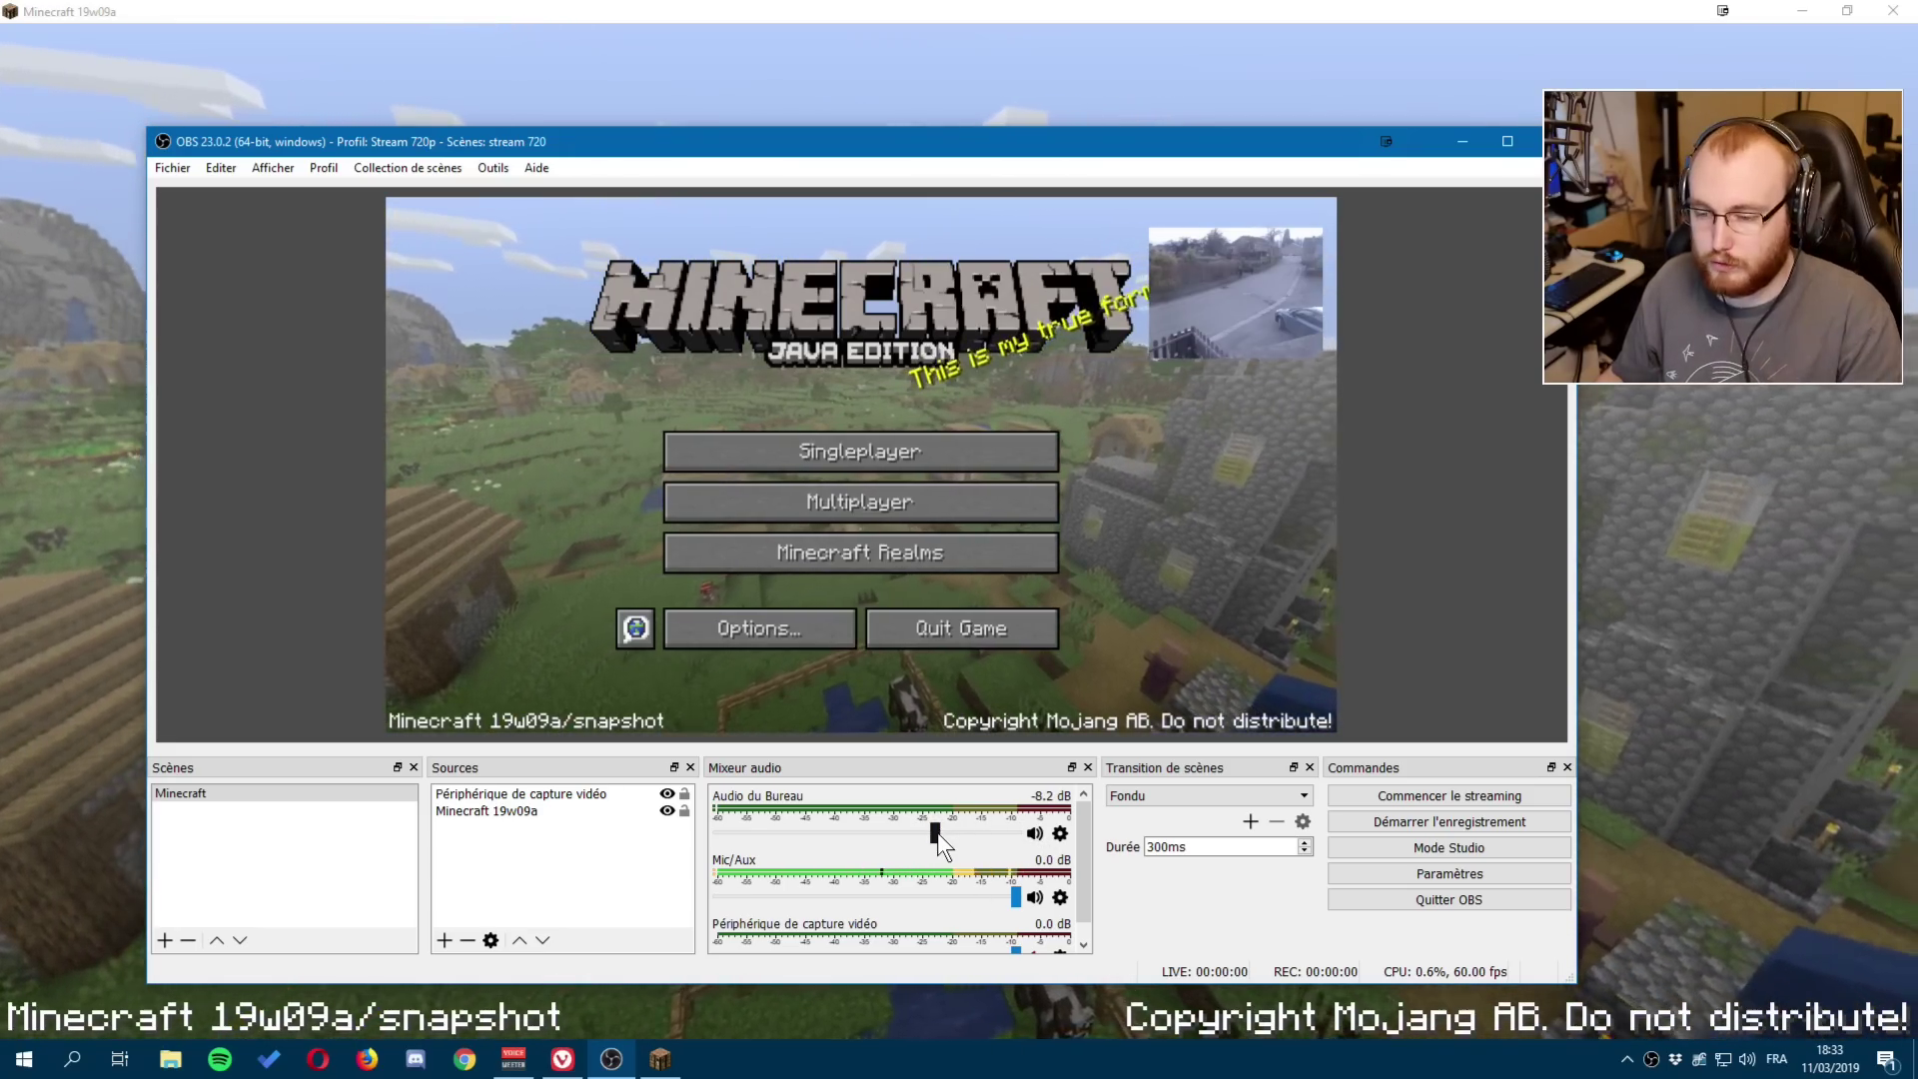
{"action": "scroll", "coordinate": [937, 831], "scroll_direction": "up", "scroll_amount": 9}
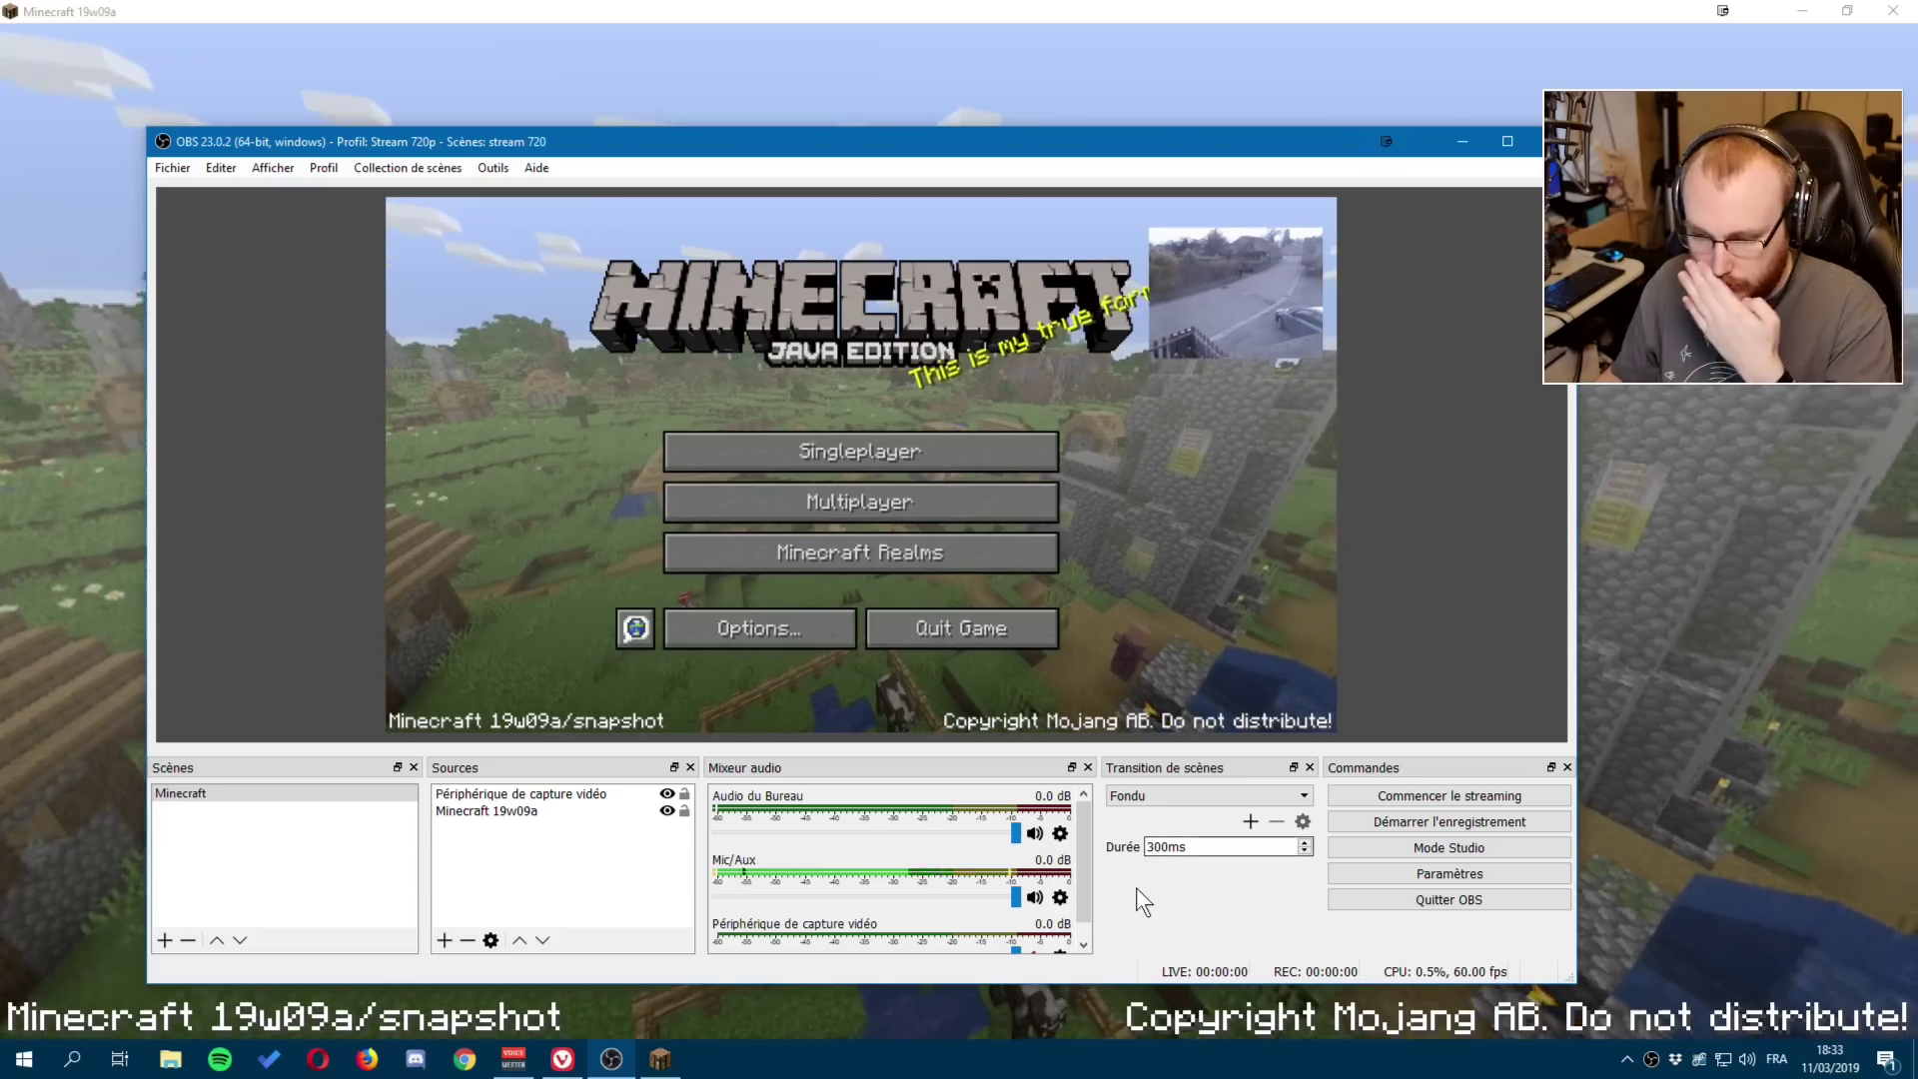
{"action": "left_click_drag", "start_coordinate": [1016, 896], "coordinate": [1191, 891]}
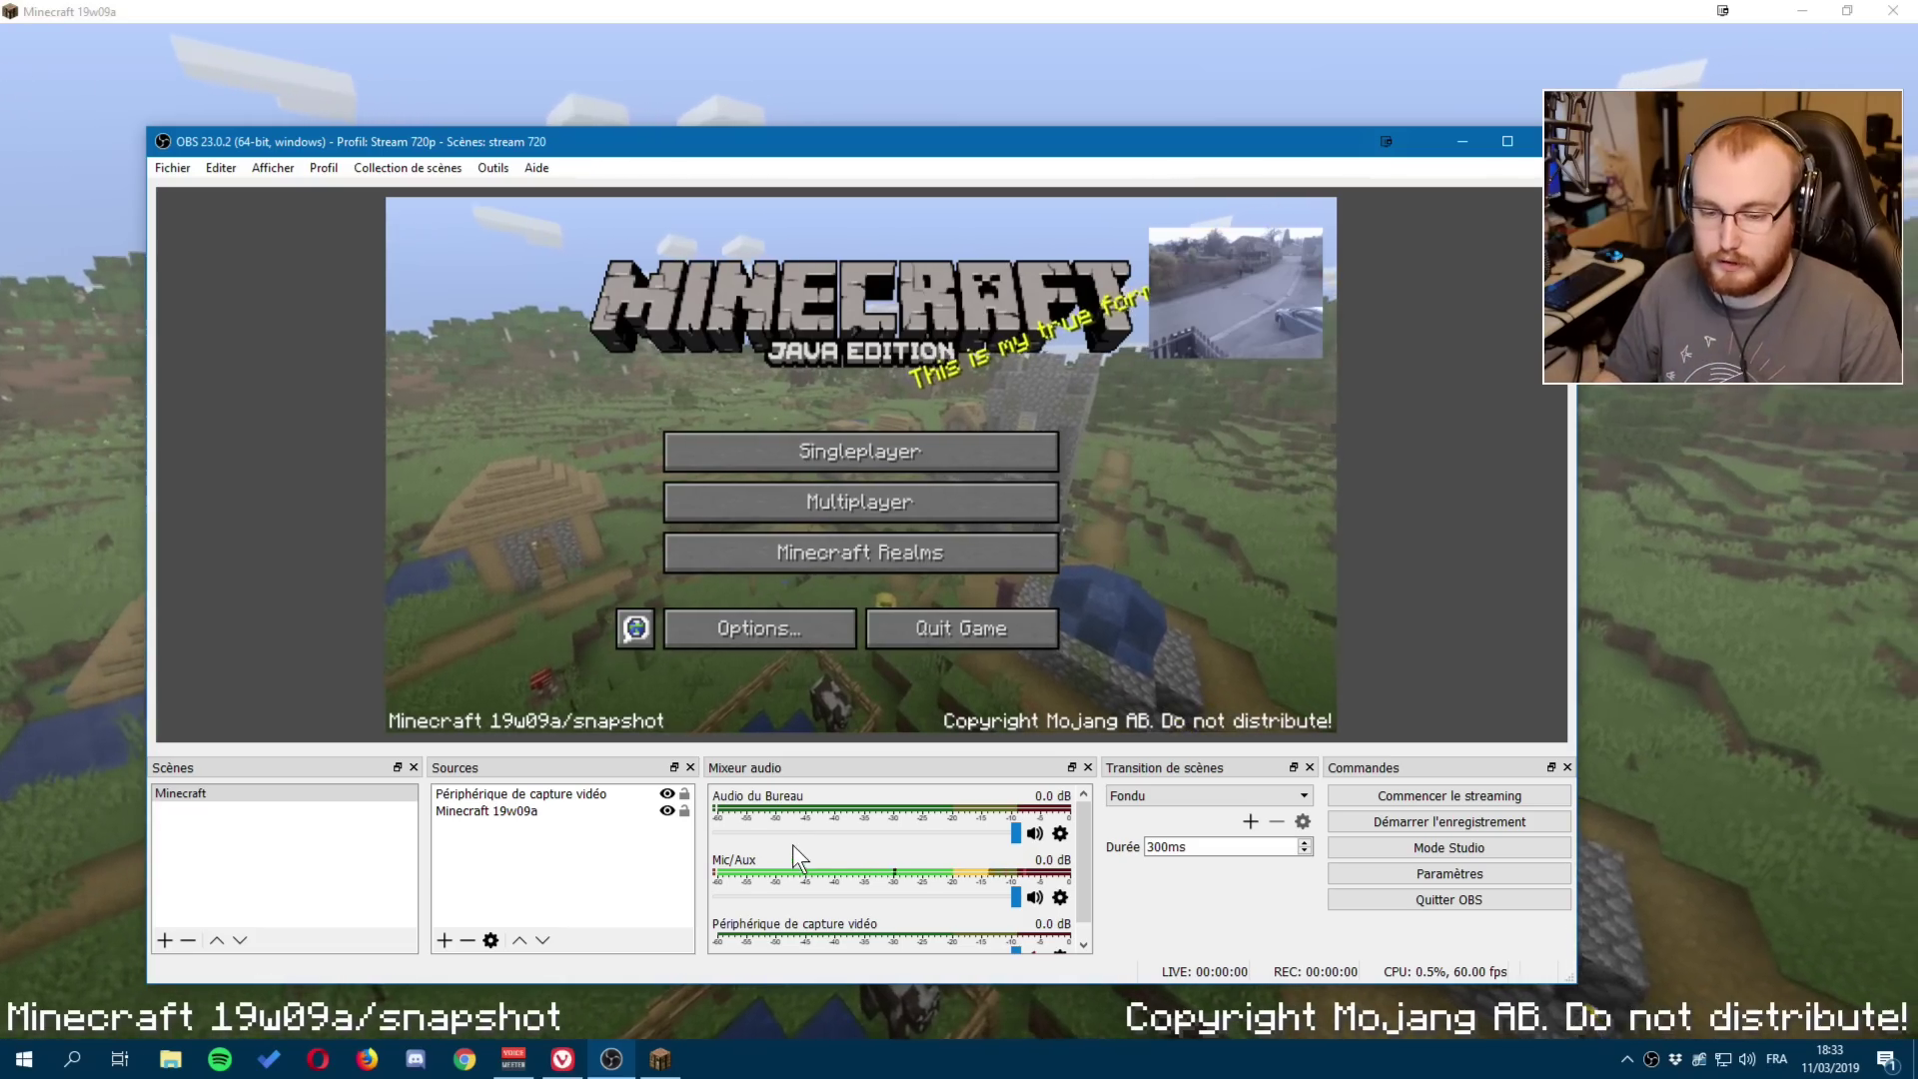
Review the effect filters available for the Minecraft 19w09a source without adding one.
{"action": "left_click", "coordinate": [496, 811]}
{"action": "right_click", "coordinate": [495, 809]}
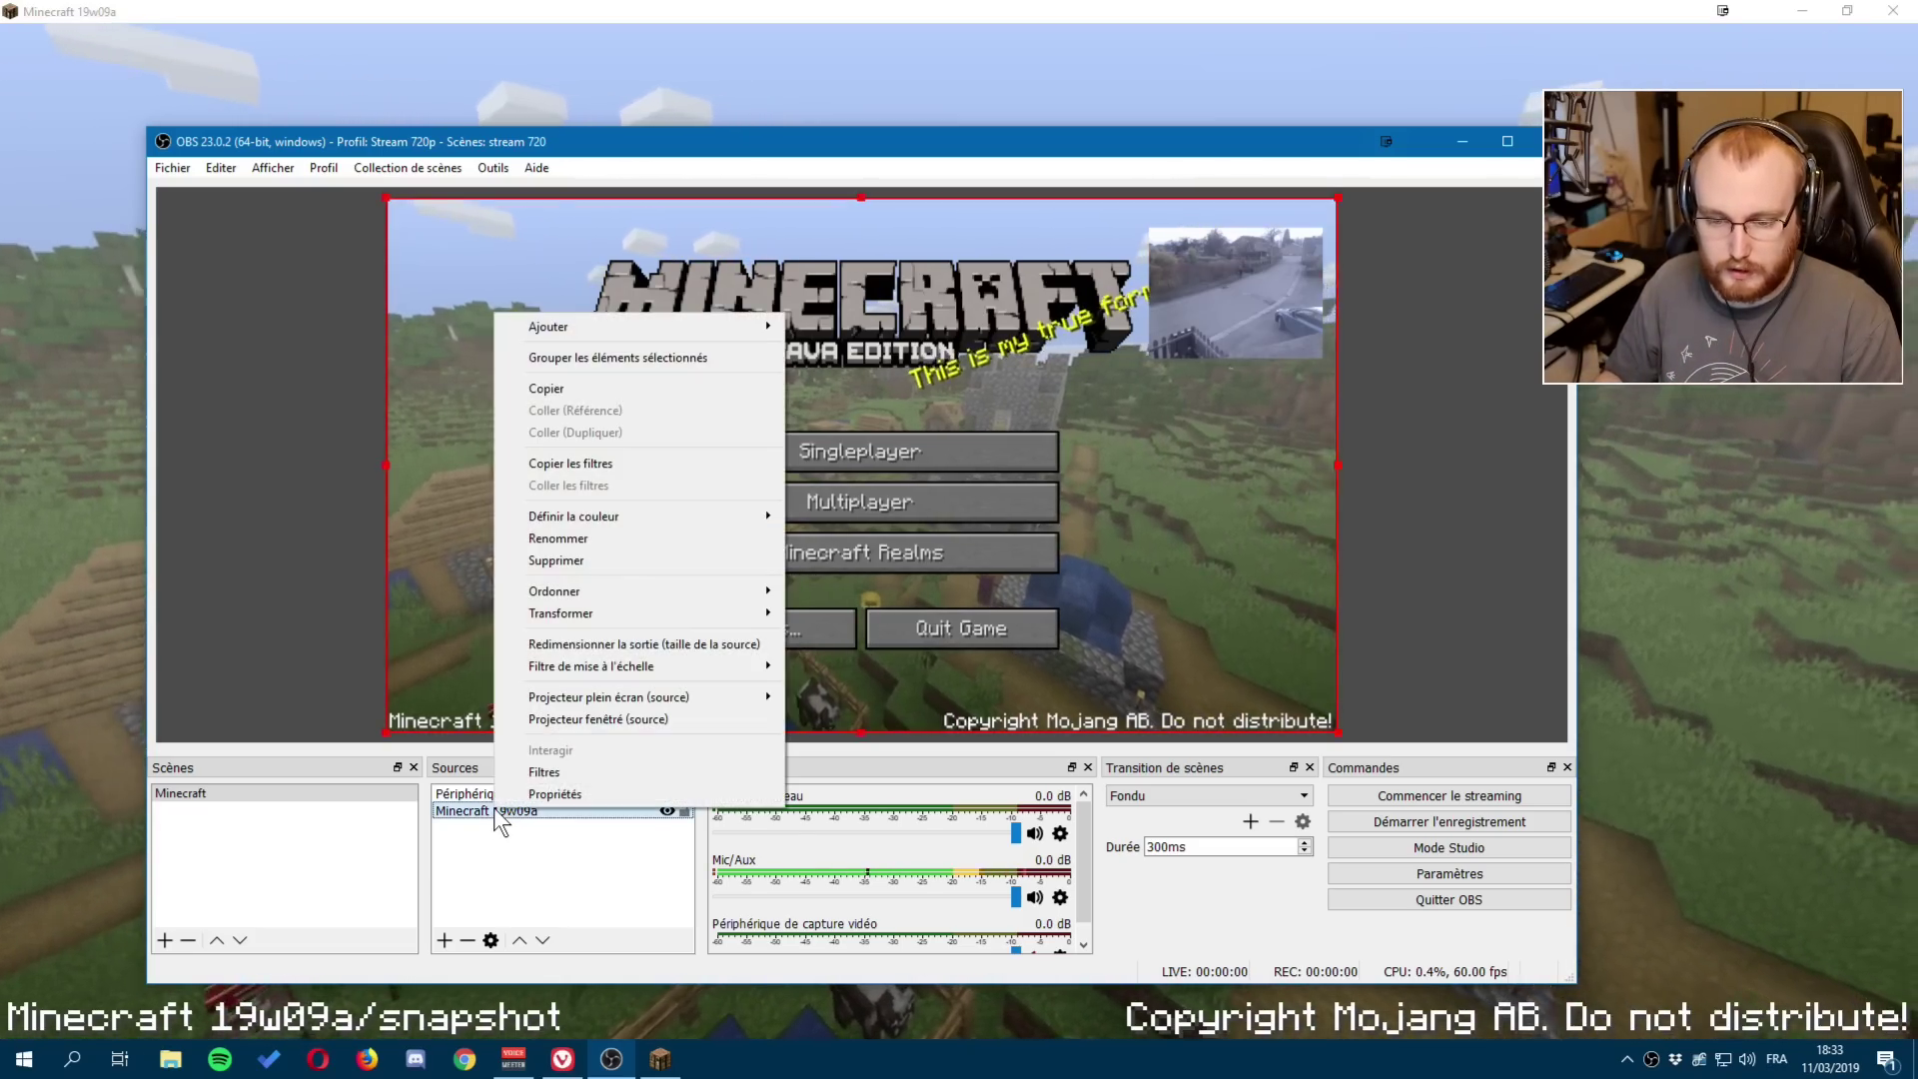
{"action": "left_click", "coordinate": [542, 773]}
{"action": "left_click", "coordinate": [453, 908]}
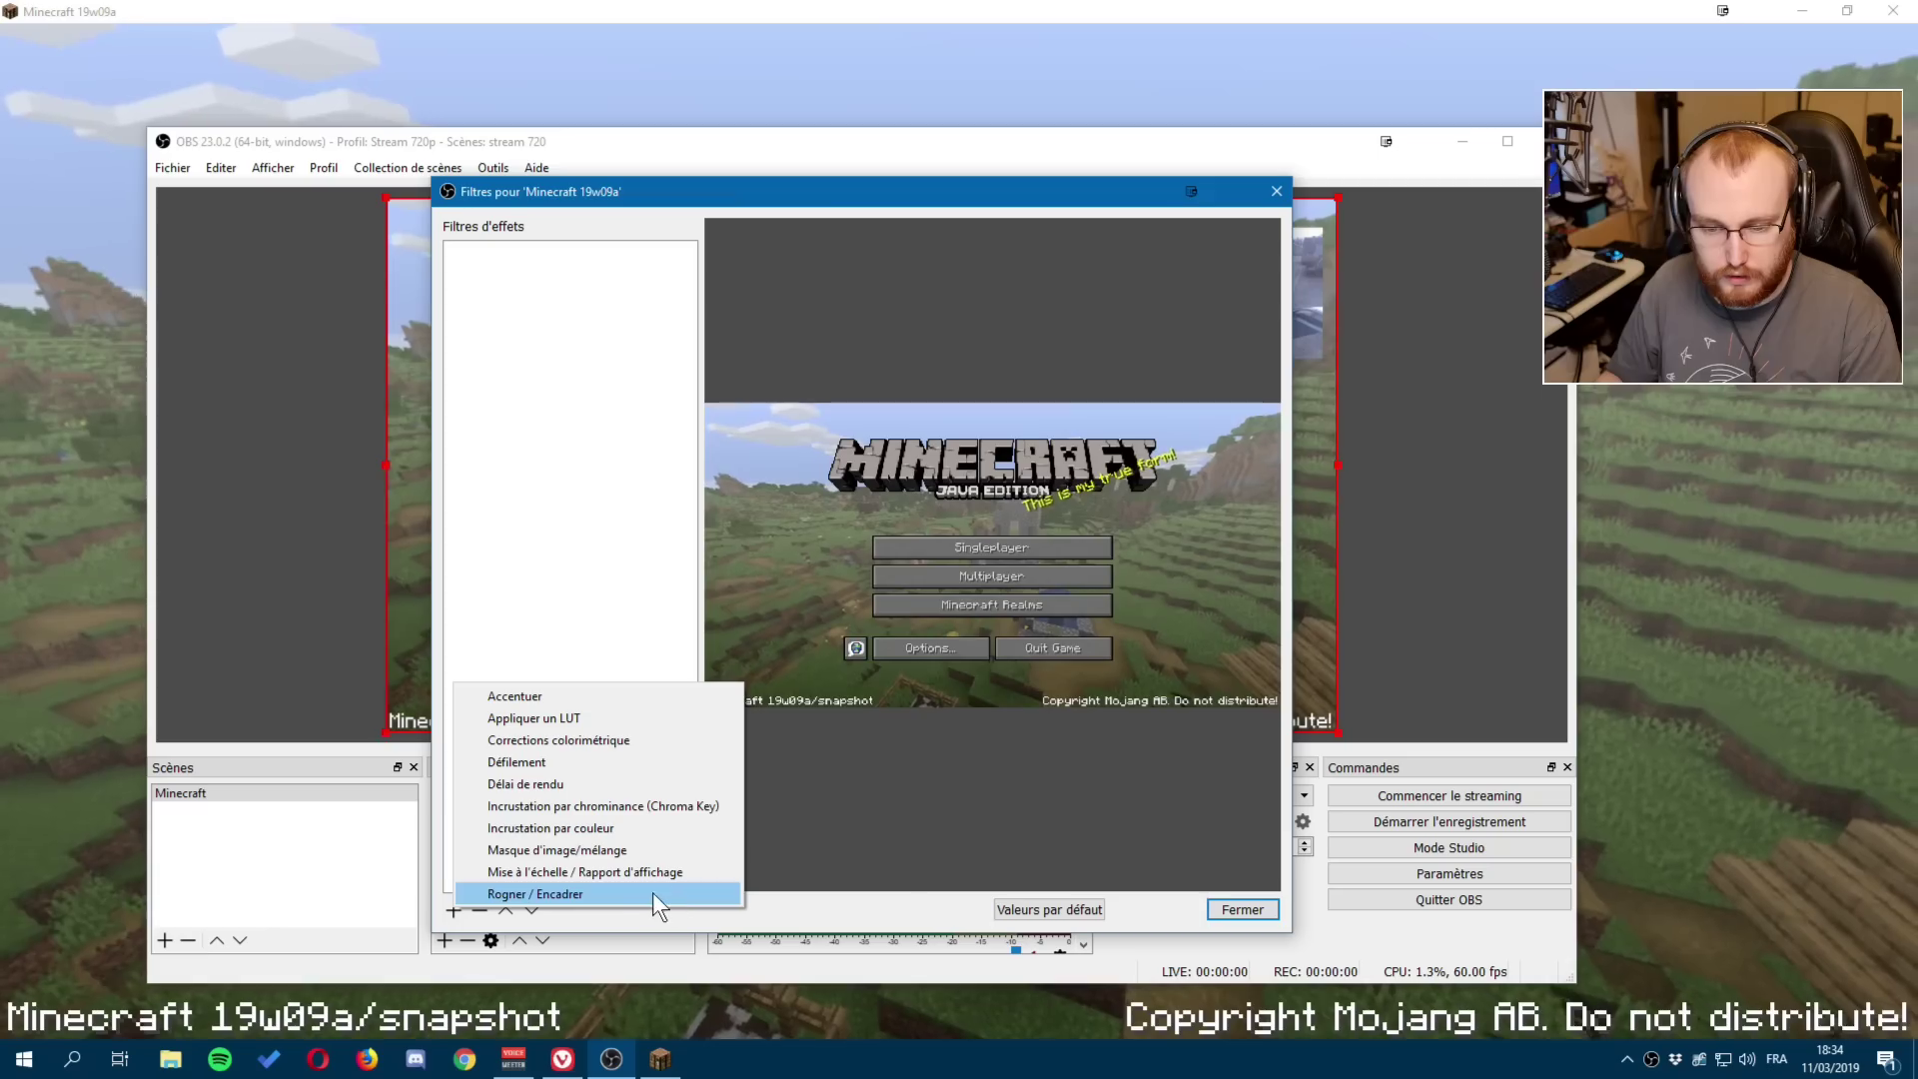
{"action": "left_click", "coordinate": [1241, 909]}
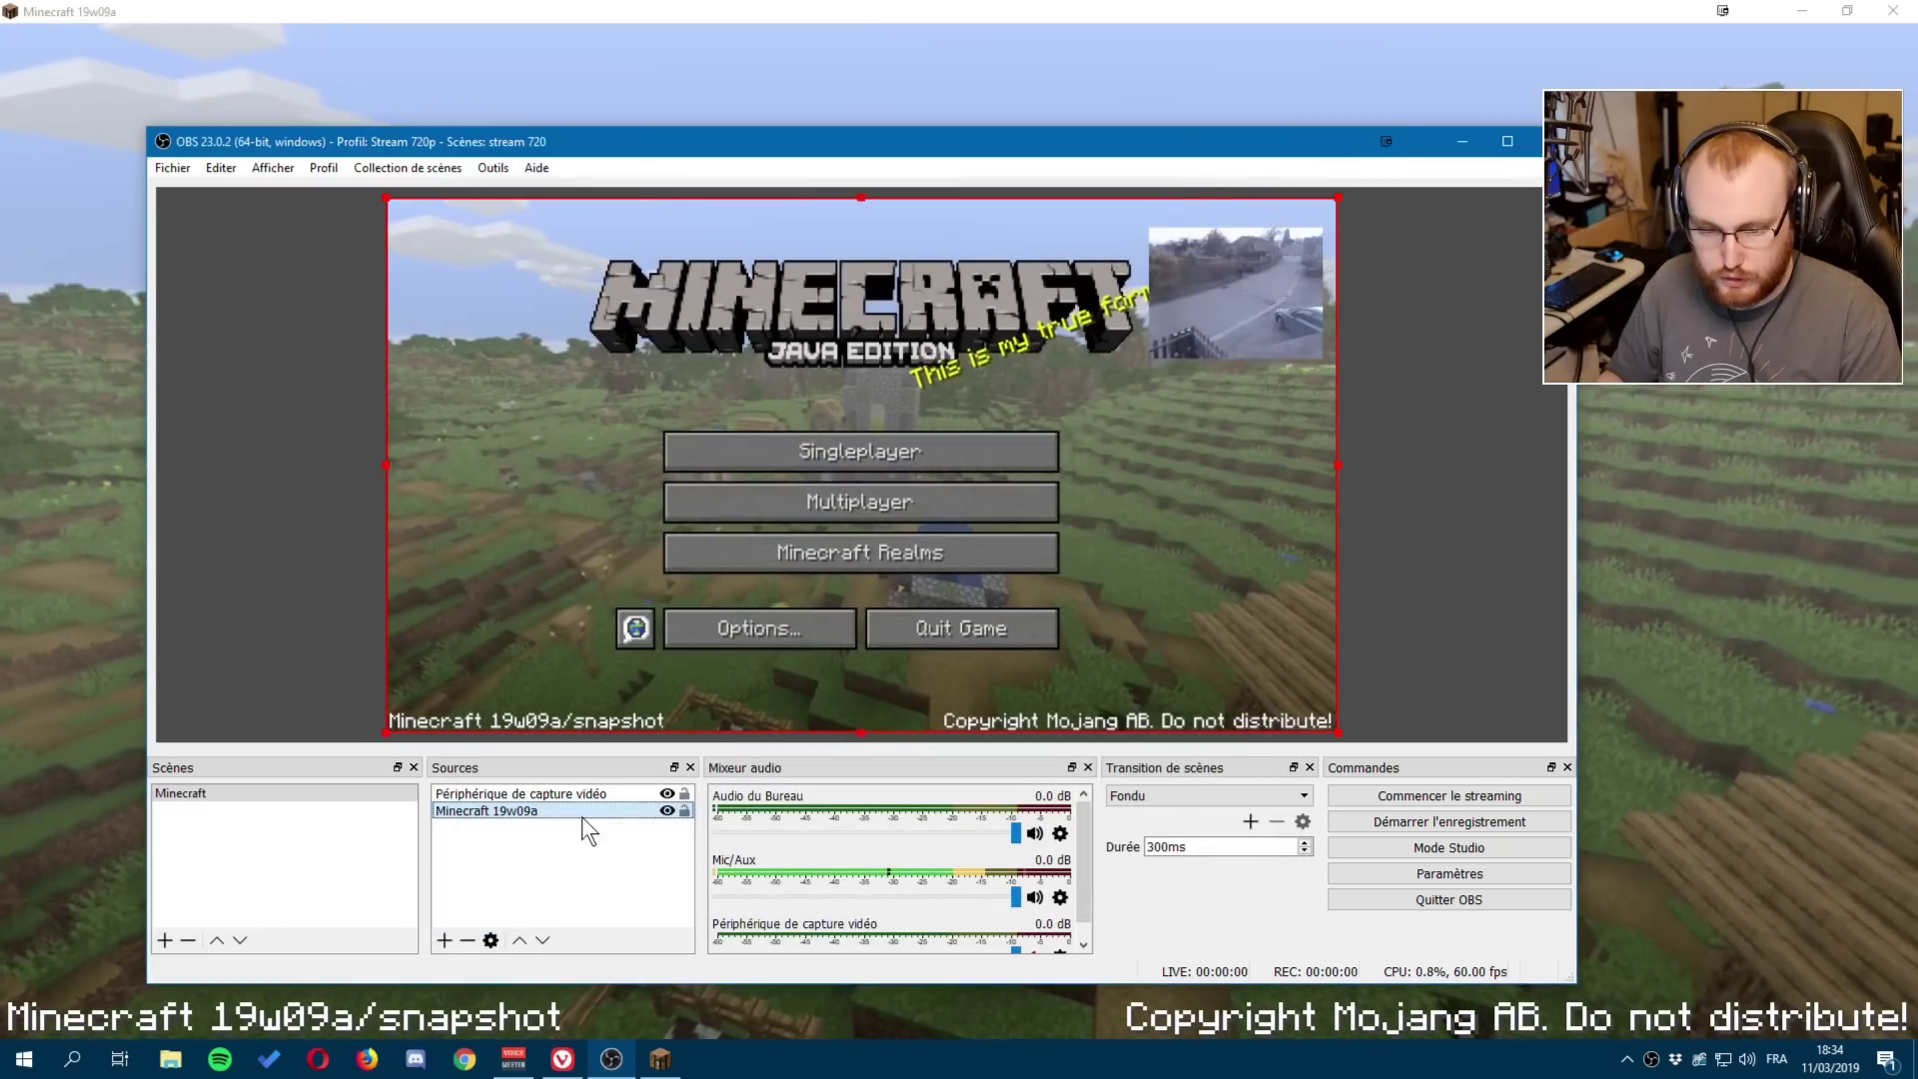
Add a Gain filter to the Mic/Aux audio and set its gain to 16,50 dB.
{"action": "right_click", "coordinate": [803, 804]}
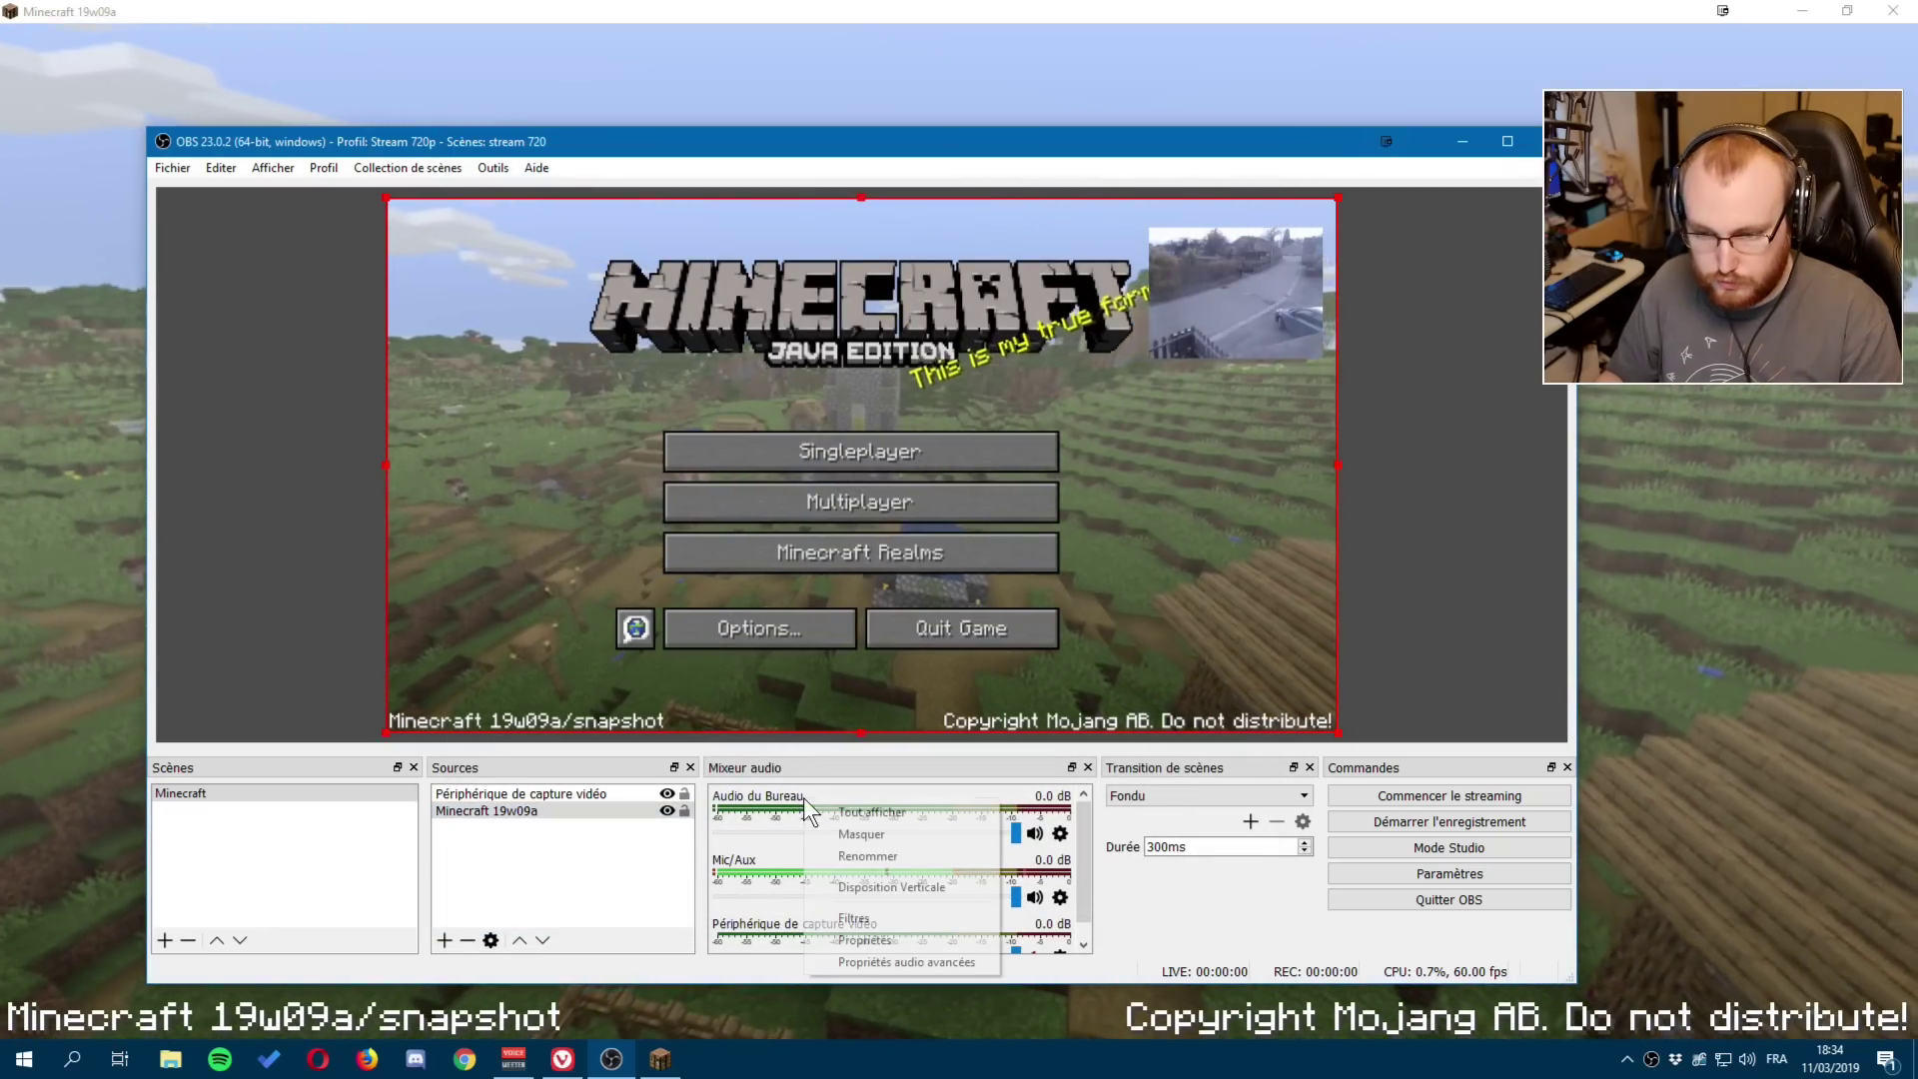
{"action": "right_click", "coordinate": [772, 875]}
{"action": "left_click", "coordinate": [821, 993]}
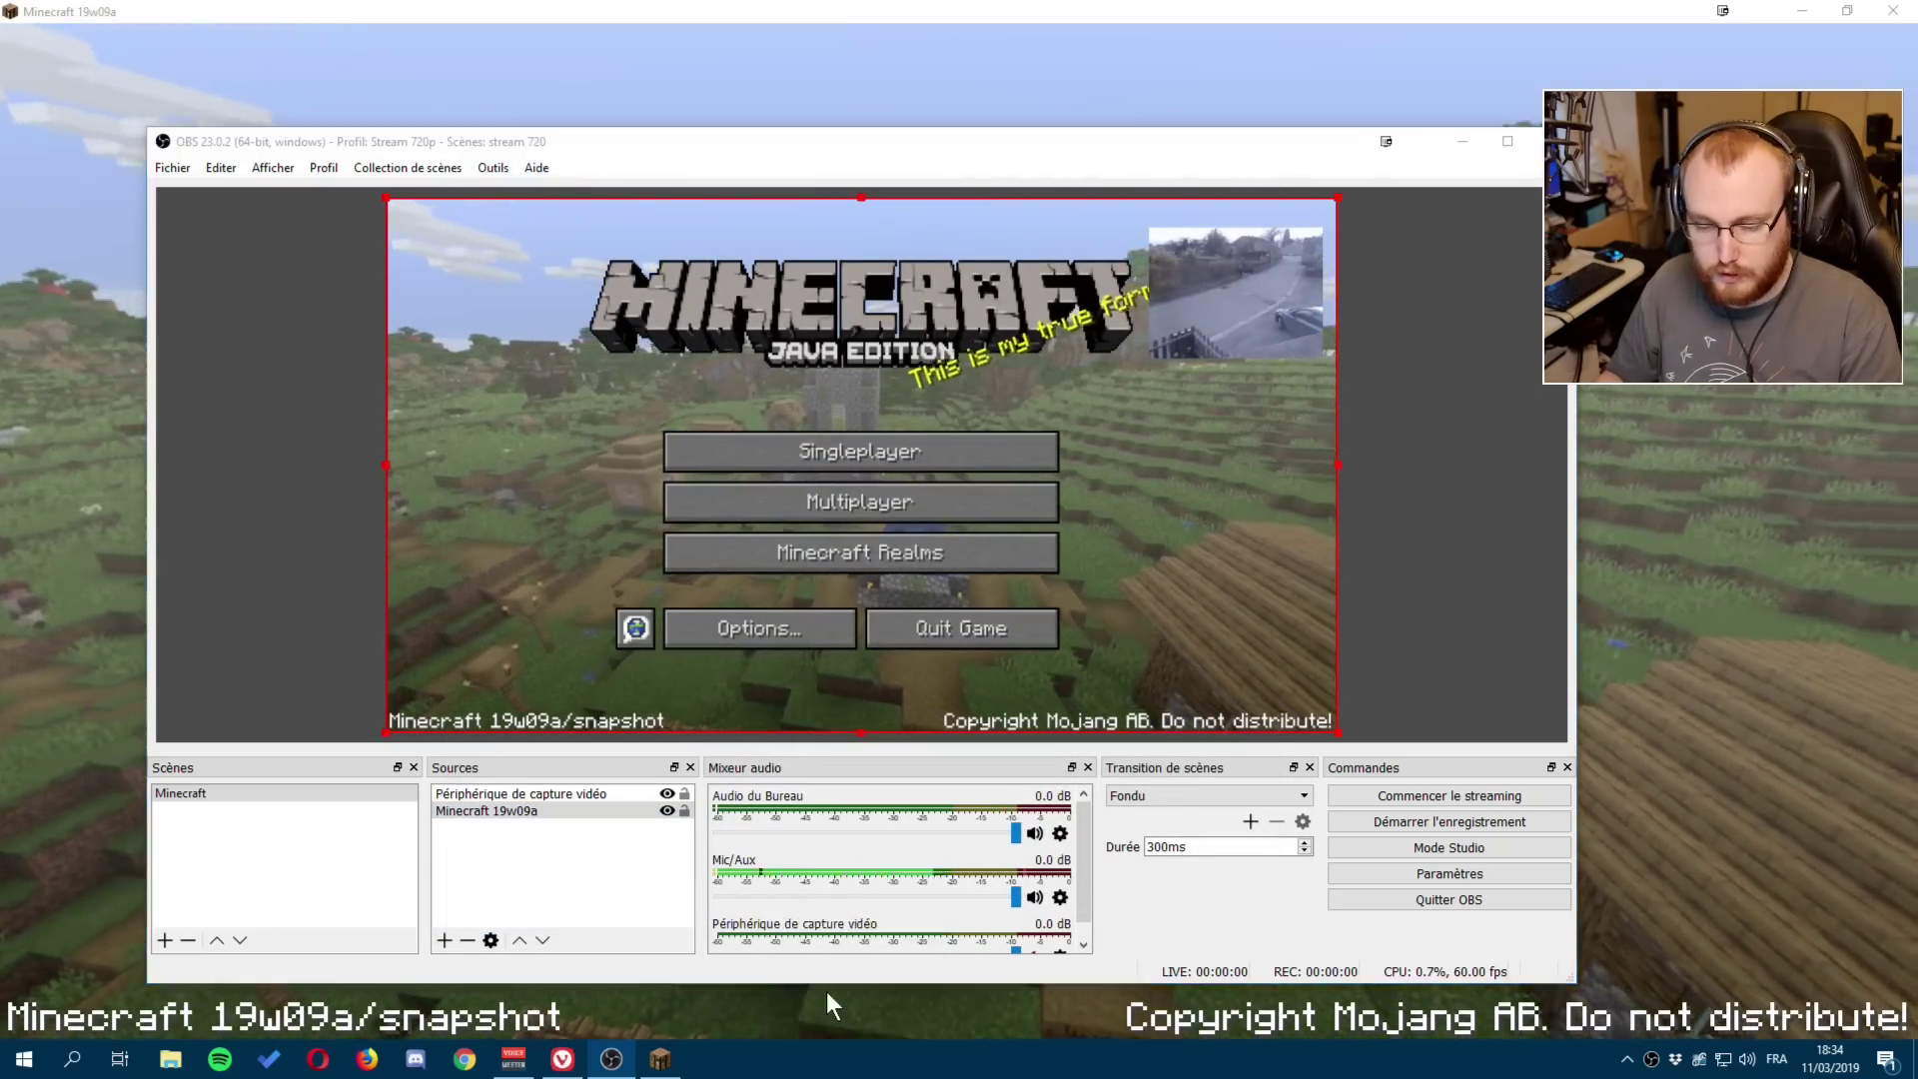
{"action": "left_click", "coordinate": [455, 908]}
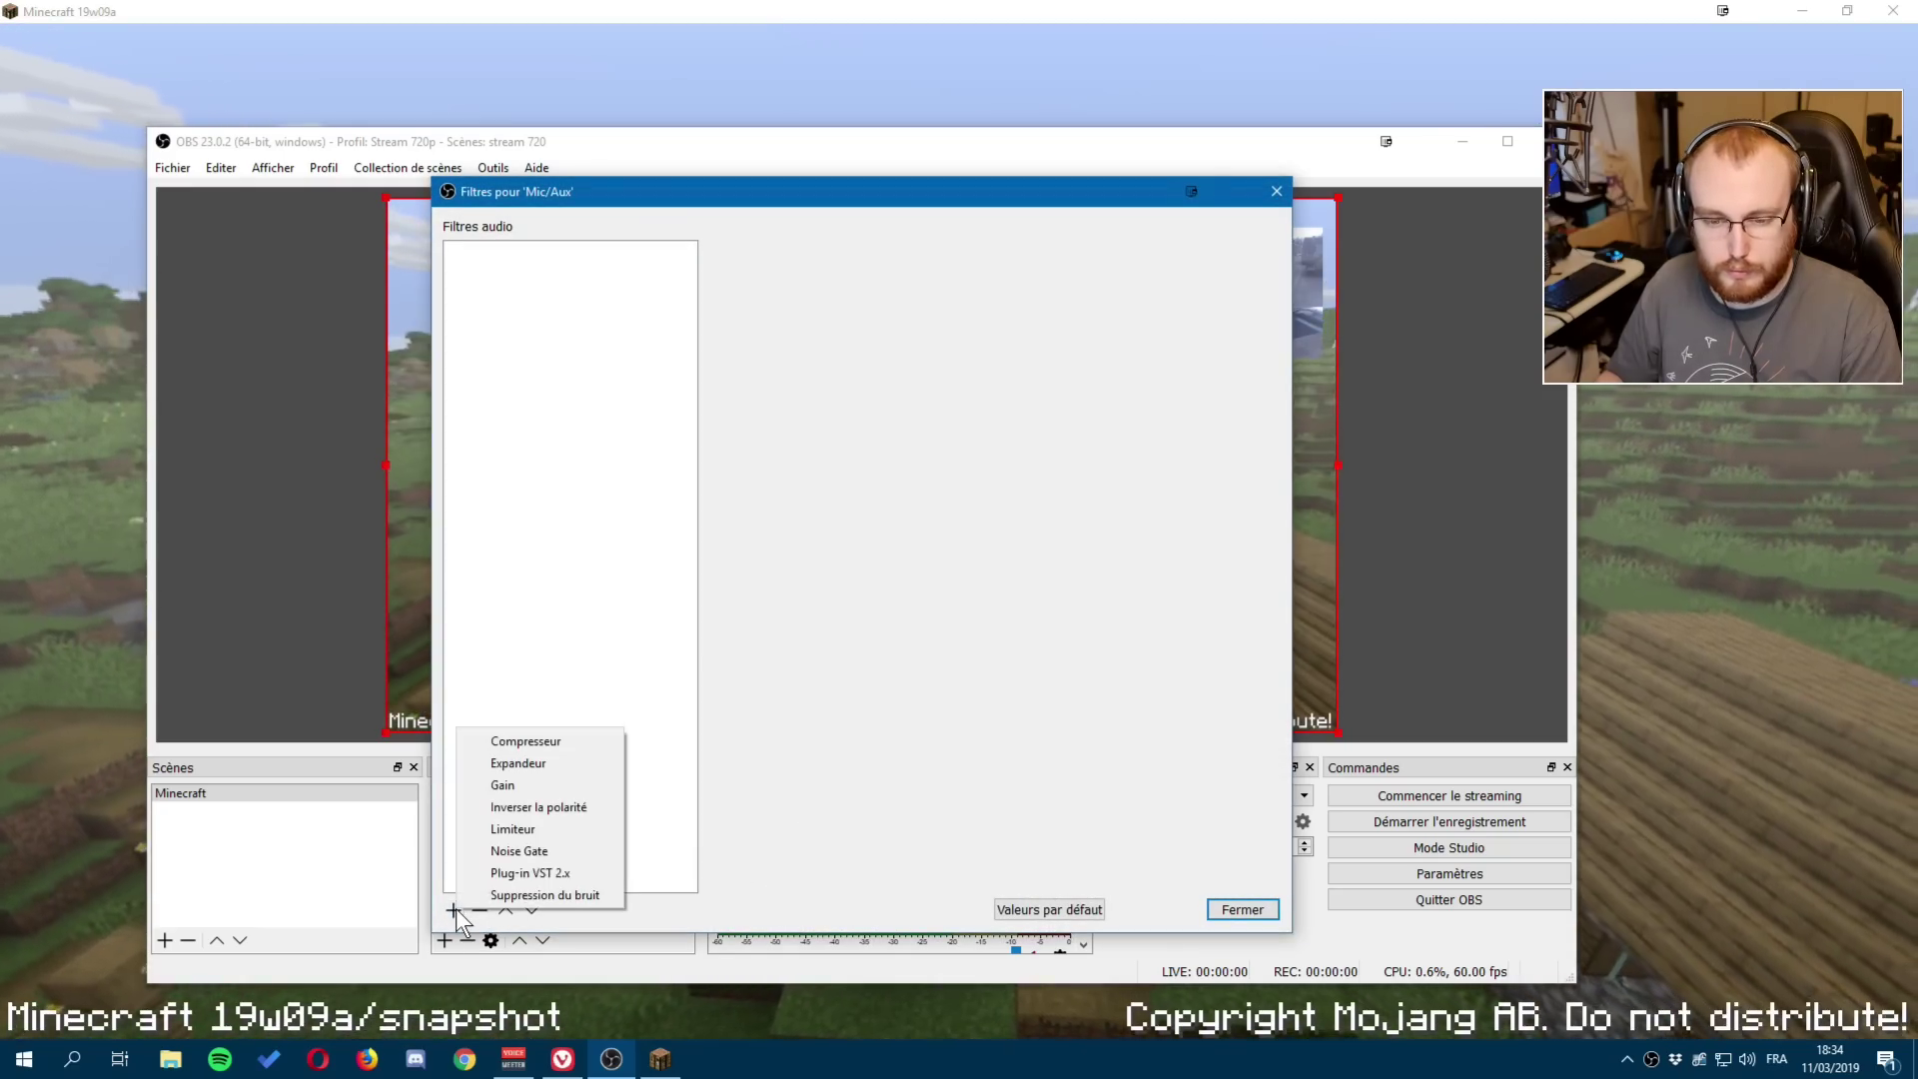
{"action": "left_click", "coordinate": [517, 786]}
{"action": "left_click", "coordinate": [816, 600]}
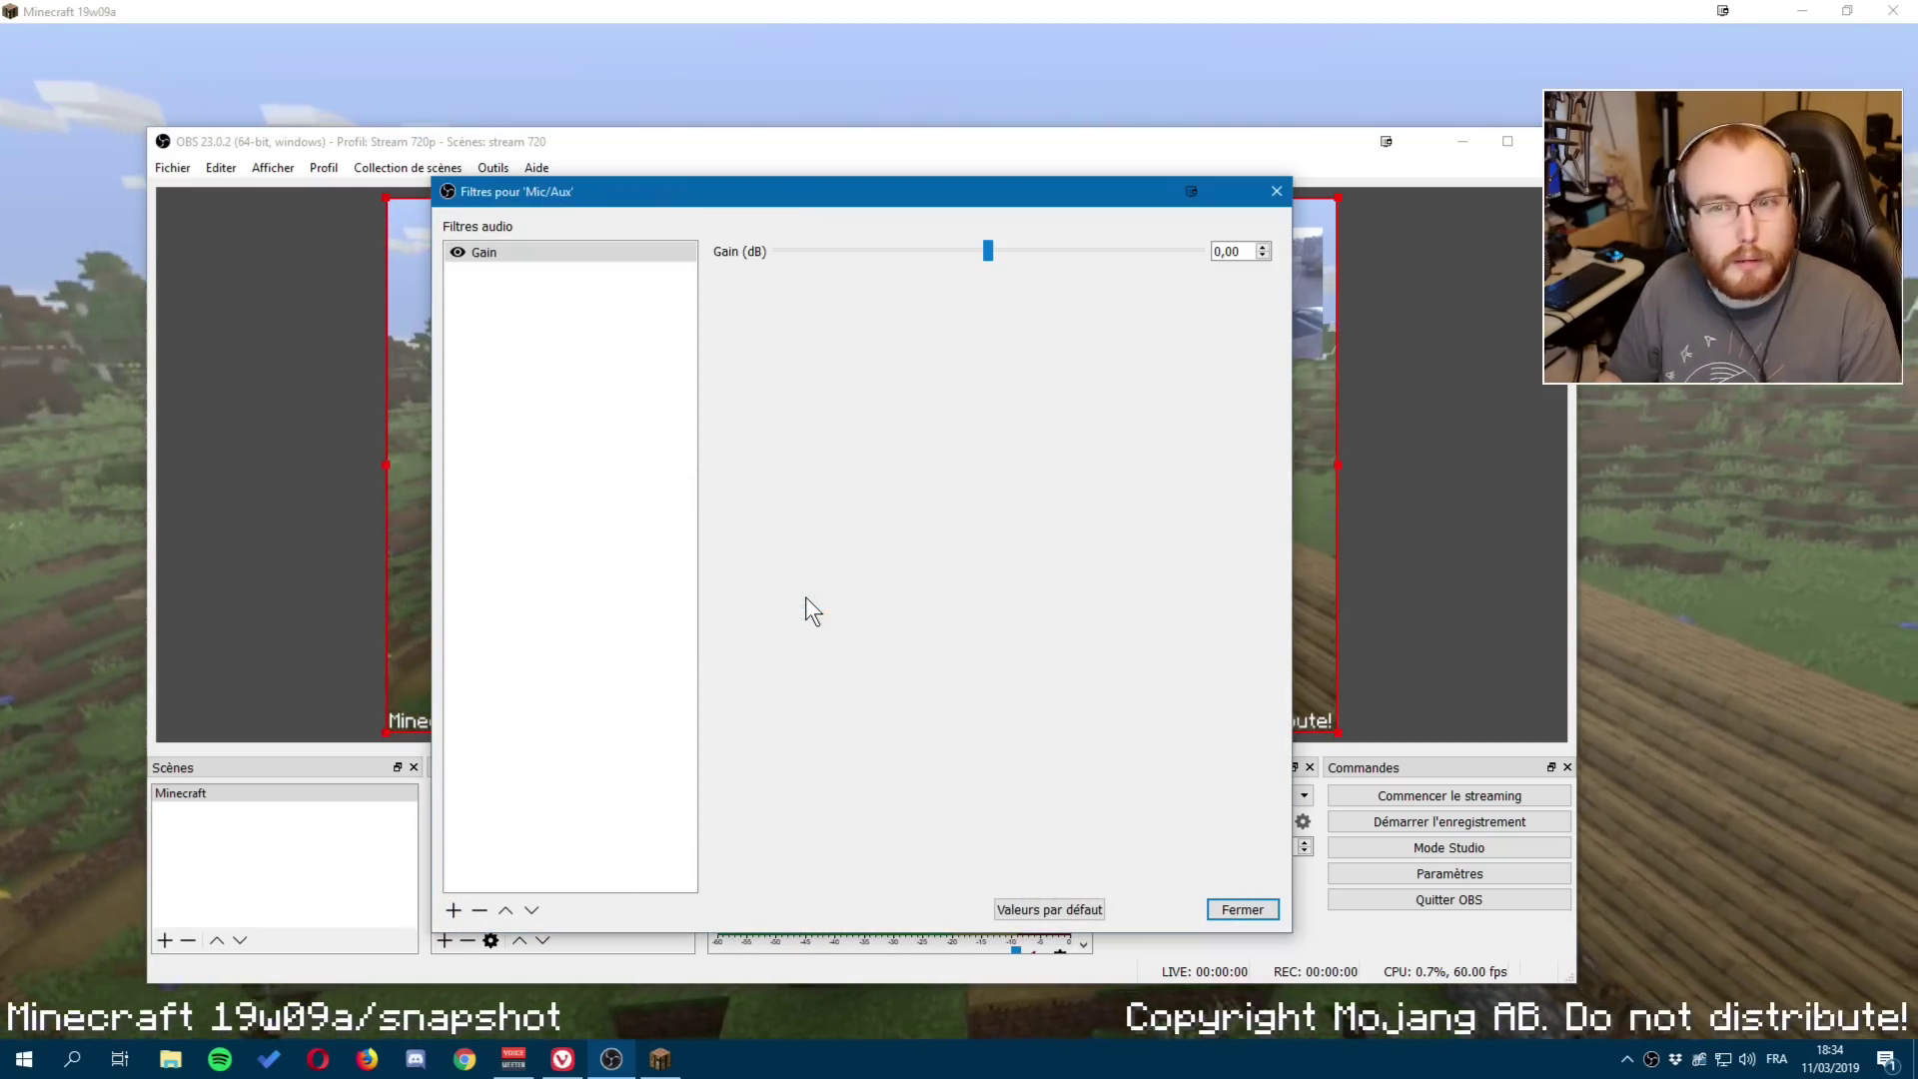
{"action": "left_click_drag", "start_coordinate": [991, 245], "coordinate": [1102, 258]}
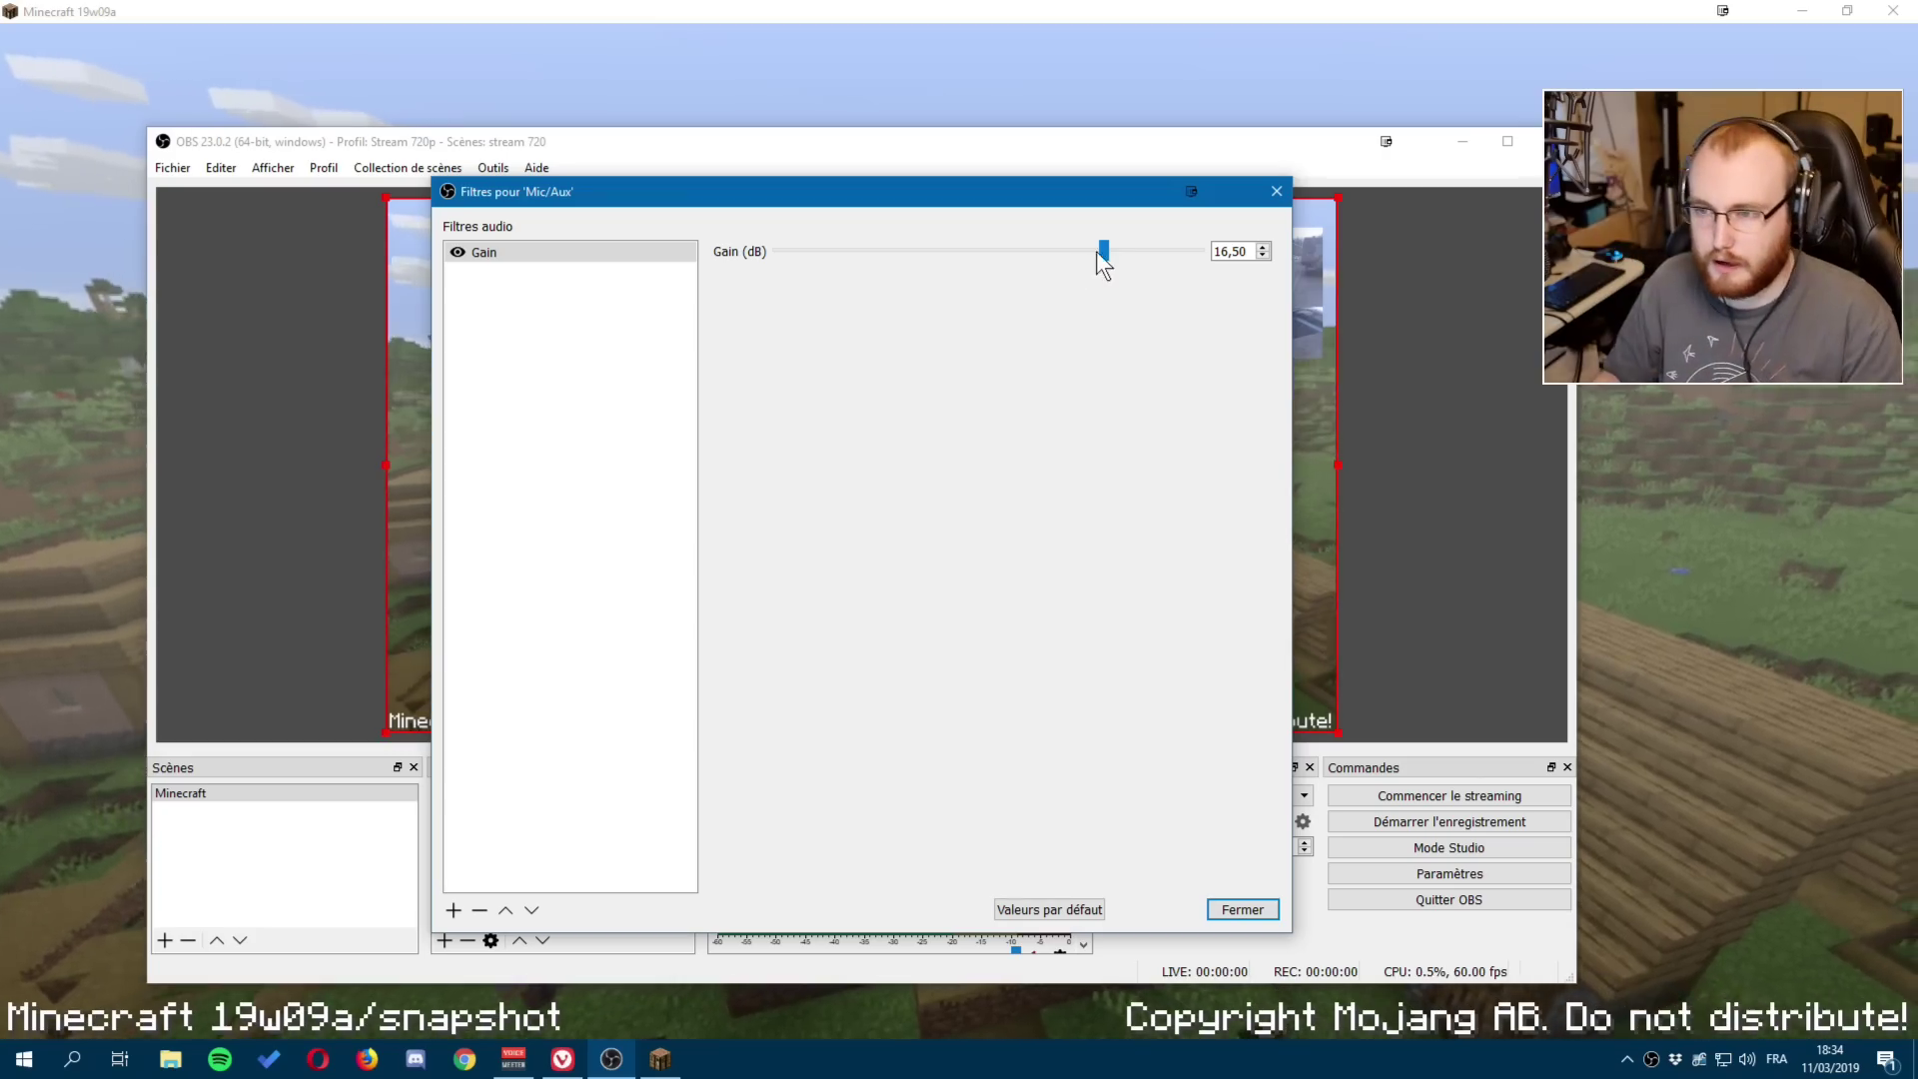
{"action": "left_click", "coordinate": [1251, 911]}
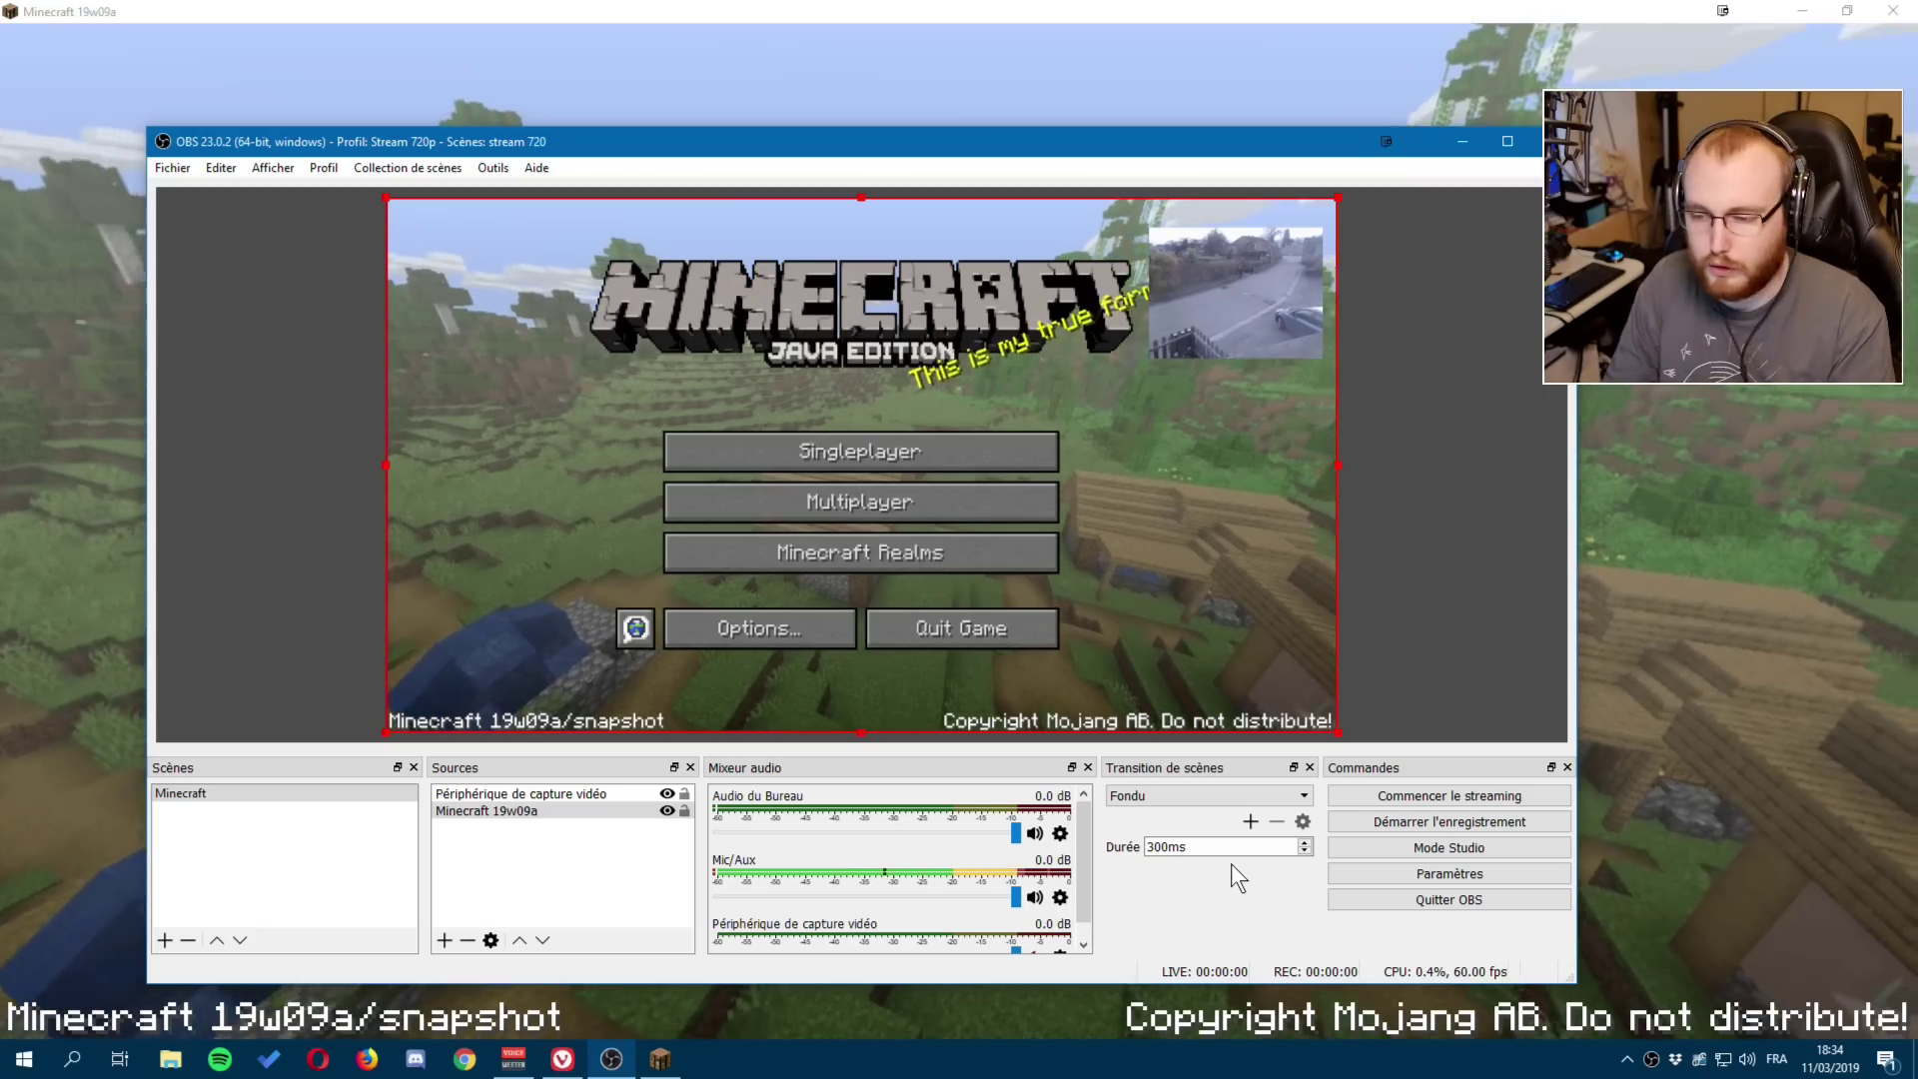
Review the video resolutions and frame rate, the streaming service, and the x264 streaming bitrate in the settings.
{"action": "left_click", "coordinate": [1449, 874]}
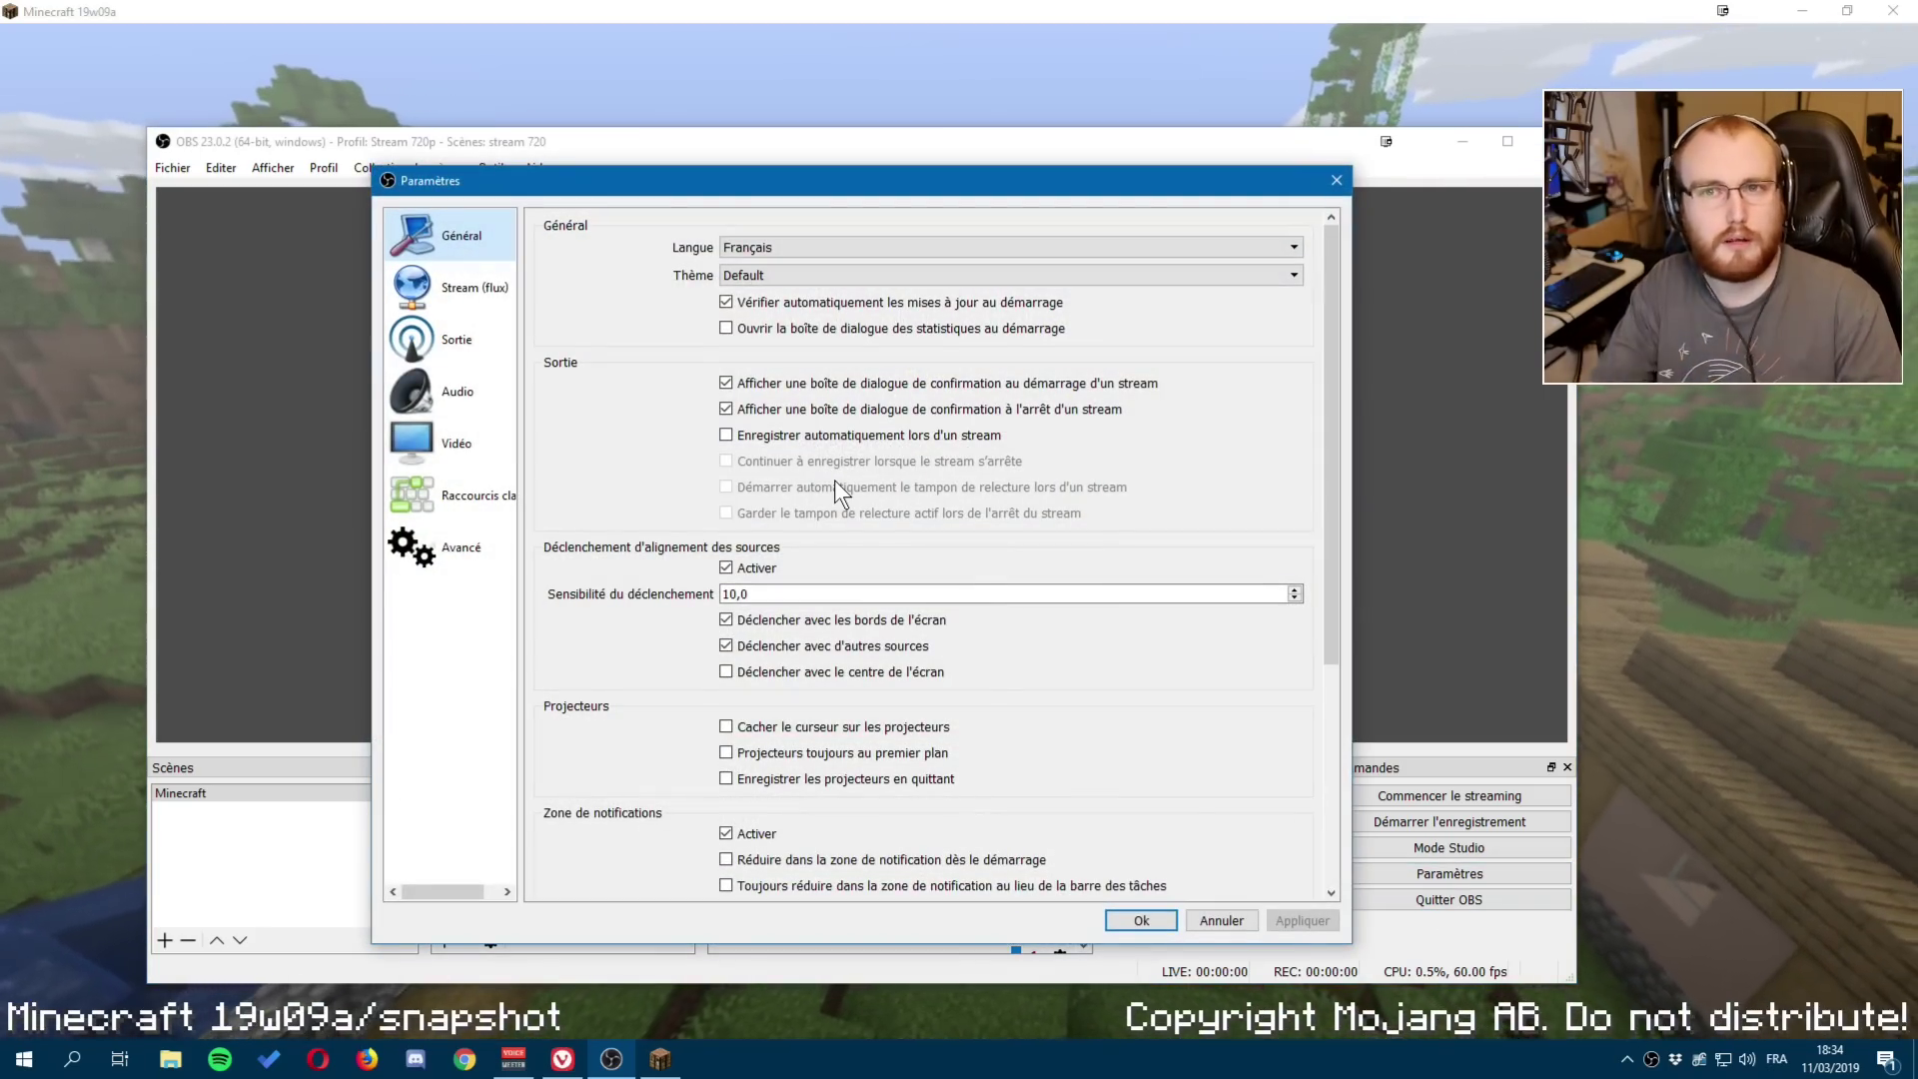
{"action": "left_click", "coordinate": [487, 447]}
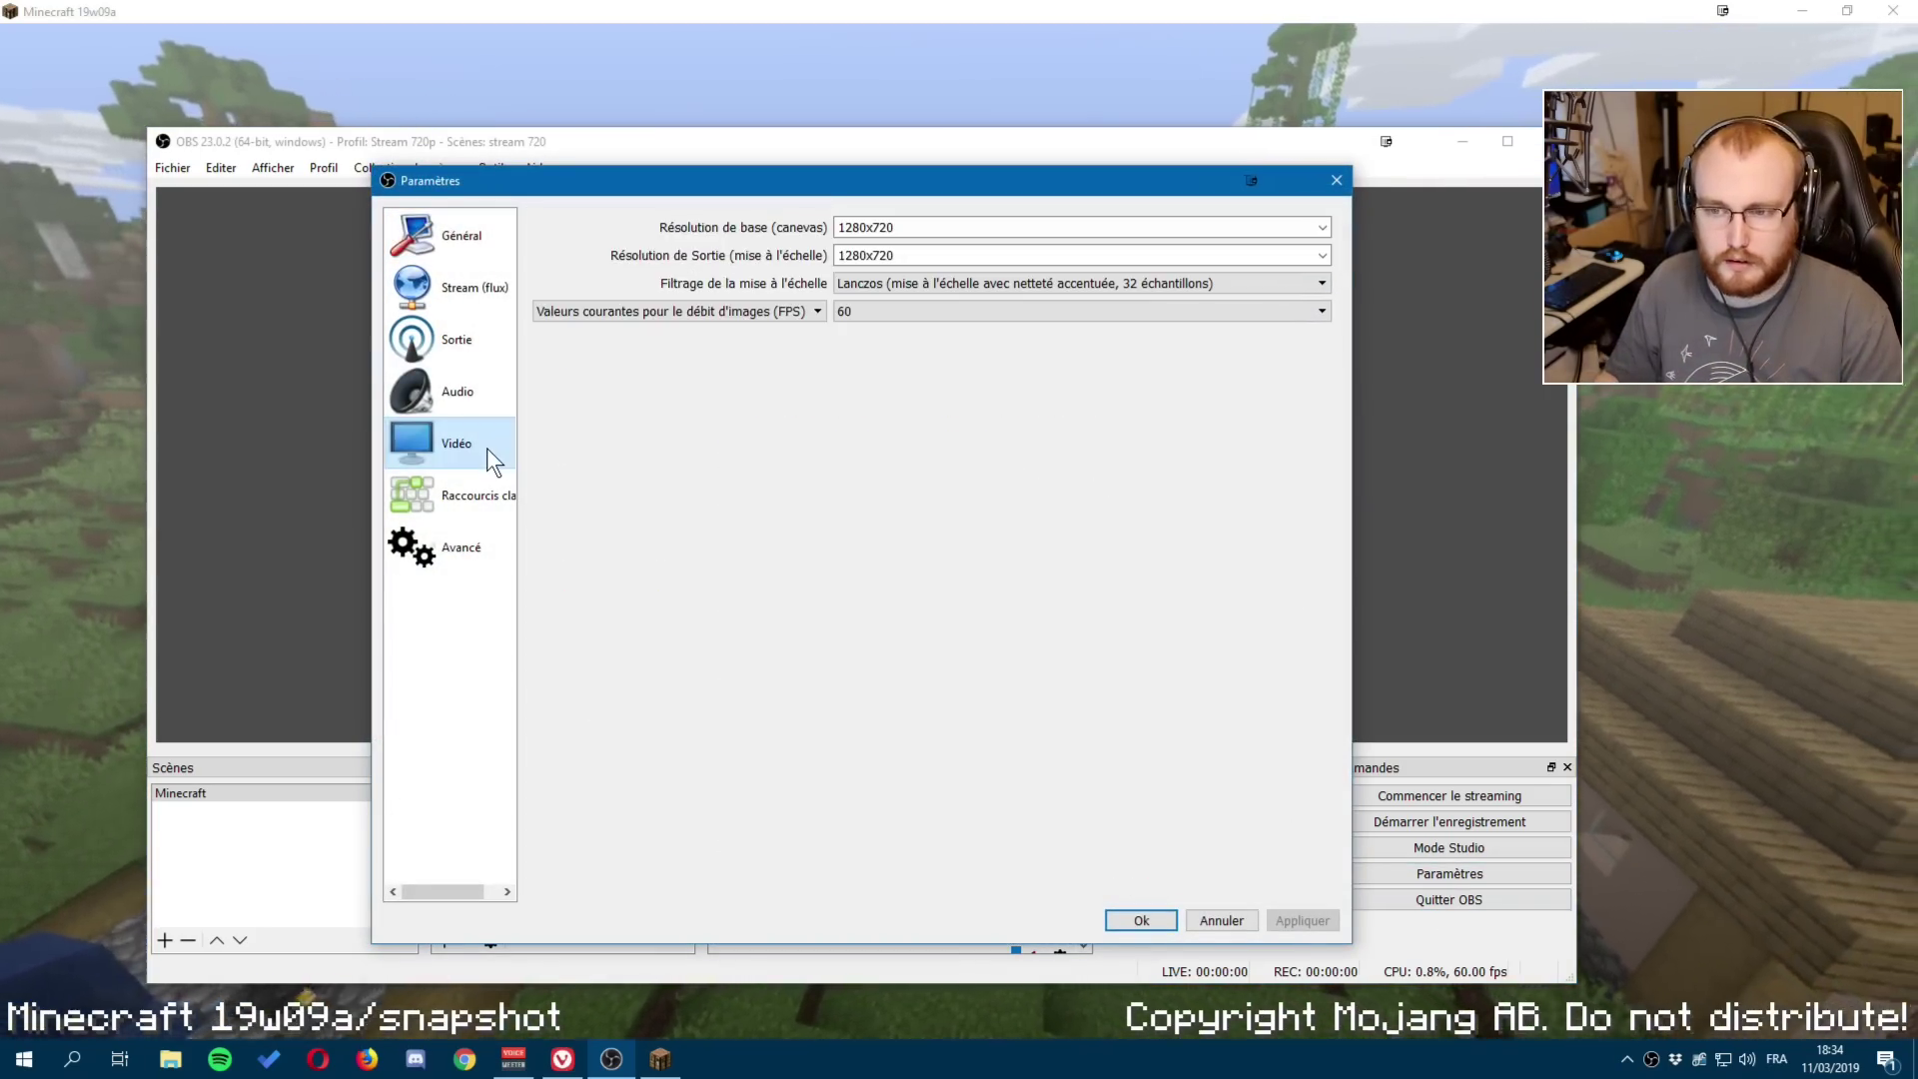
{"action": "left_click", "coordinate": [441, 320]}
{"action": "left_click", "coordinate": [928, 463]}
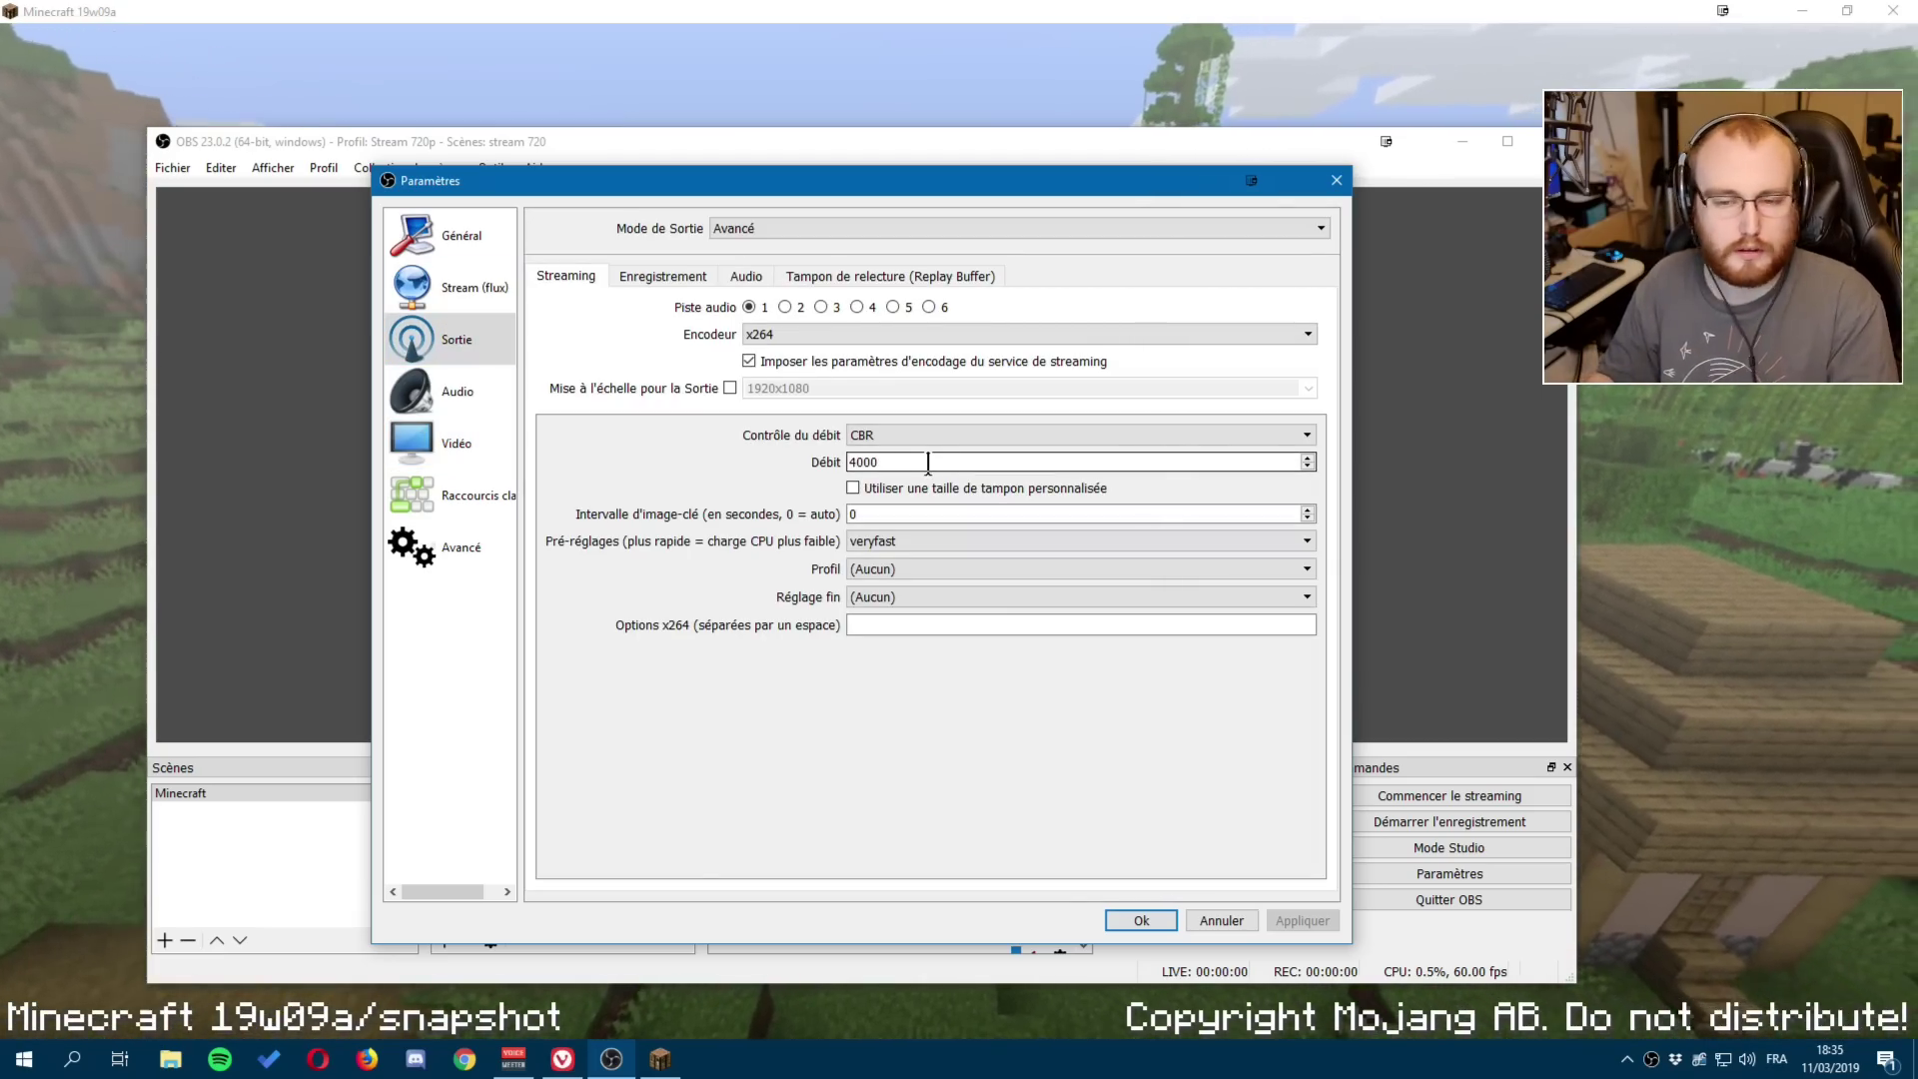
{"action": "left_click", "coordinate": [451, 445]}
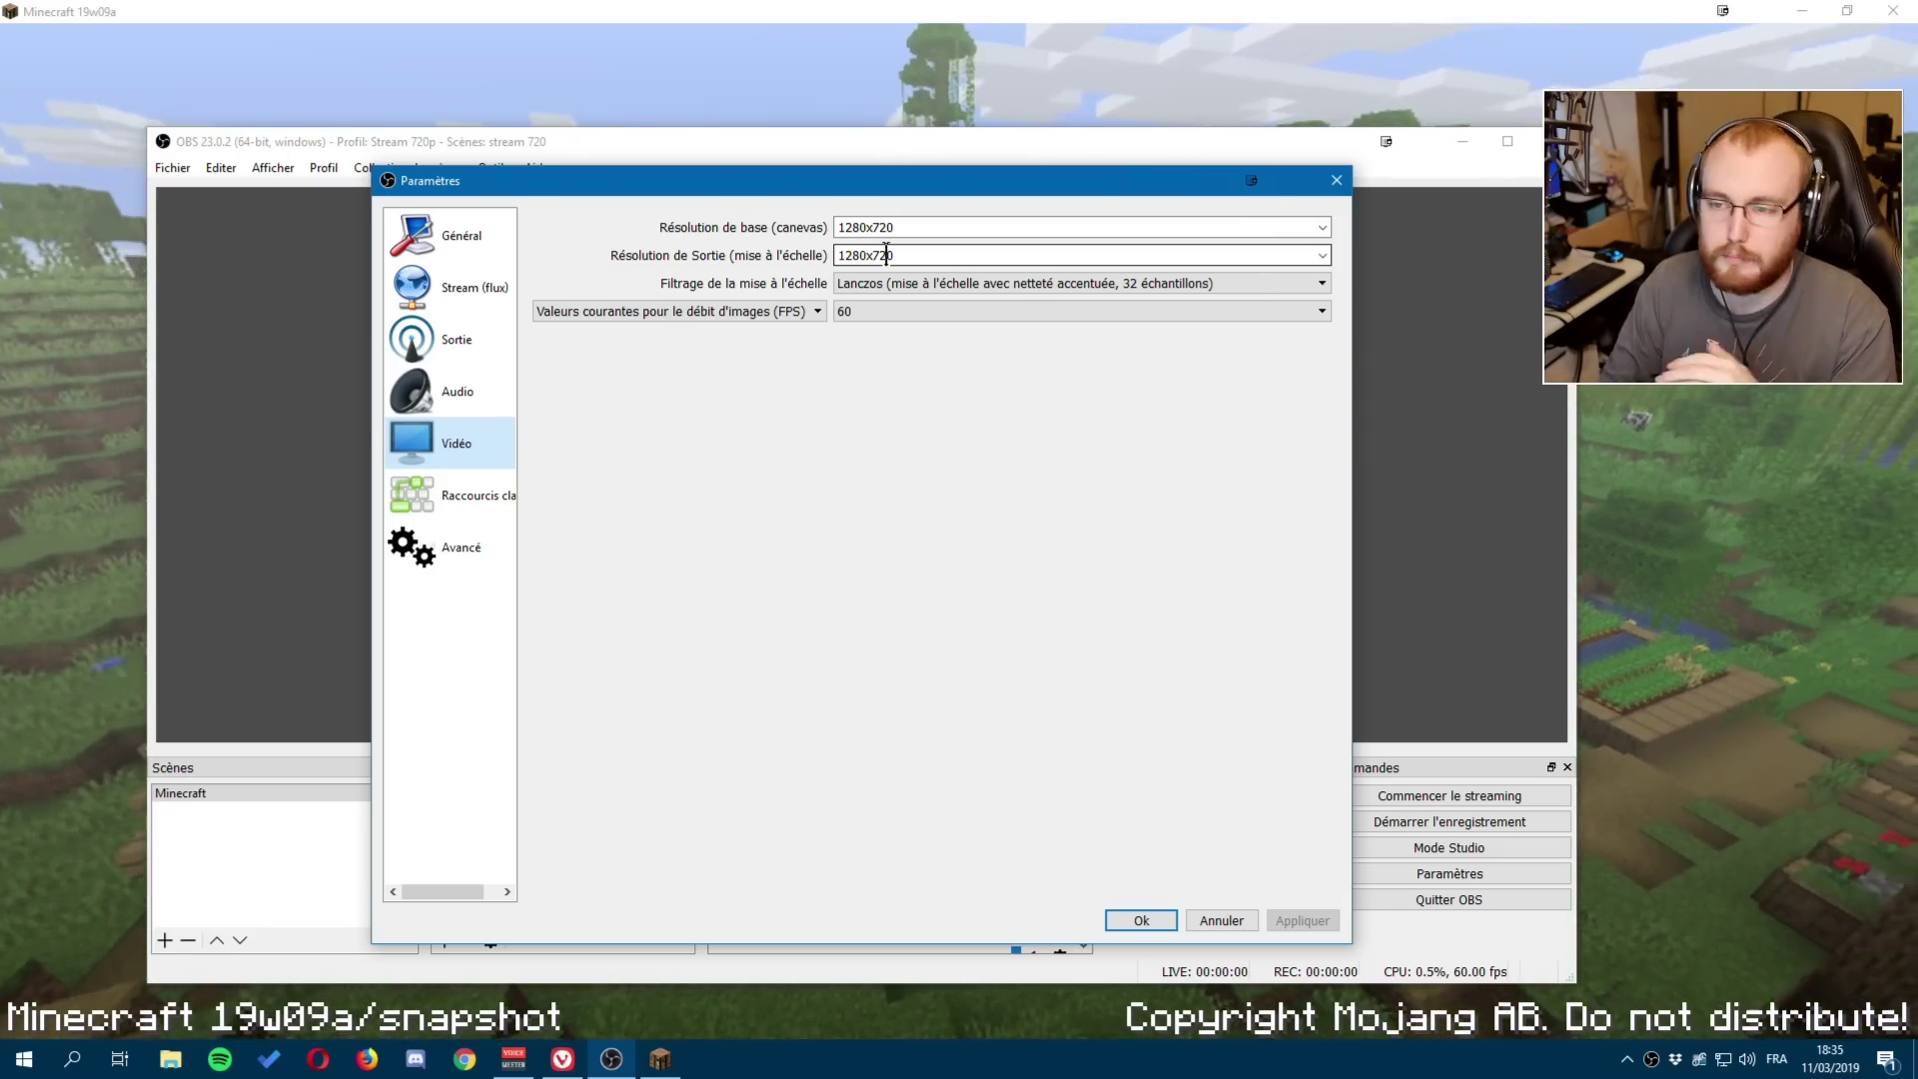
{"action": "left_click", "coordinate": [875, 310]}
{"action": "left_click", "coordinate": [875, 310]}
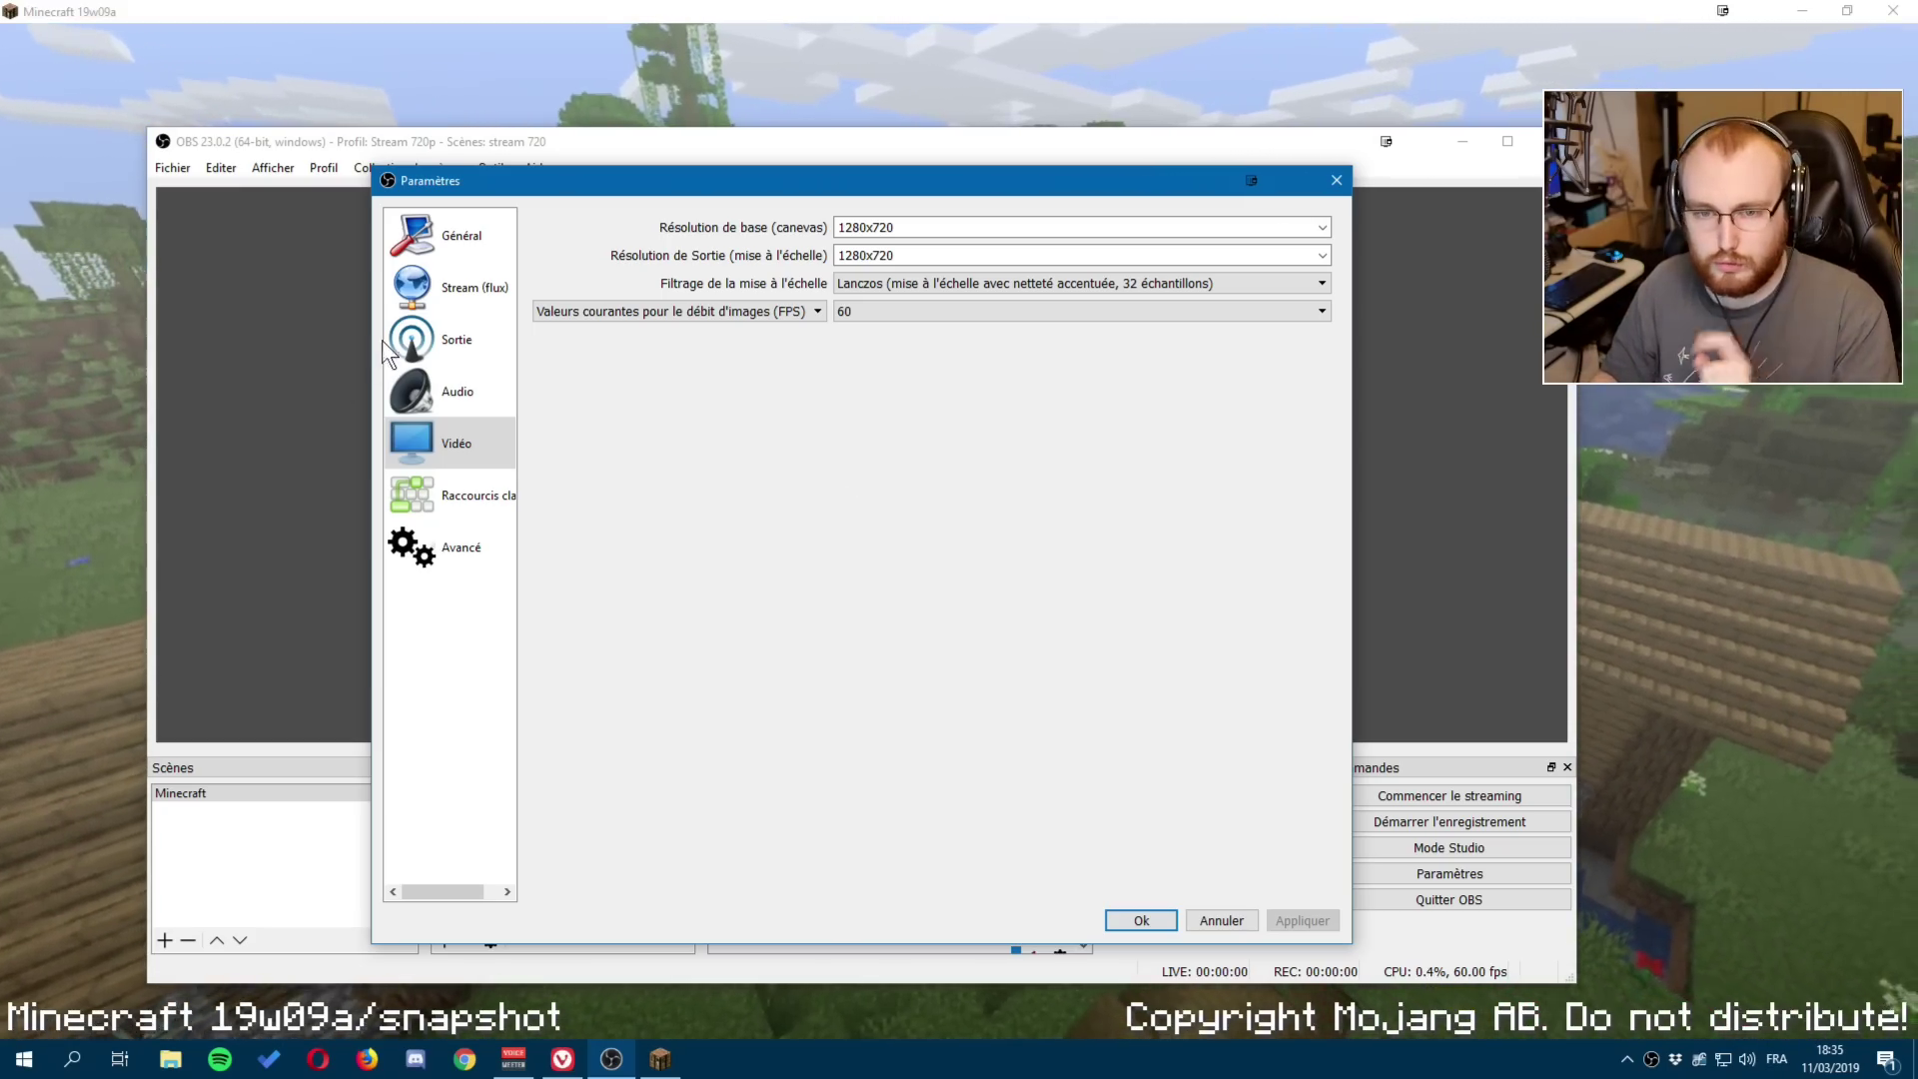
{"action": "left_click", "coordinate": [439, 289]}
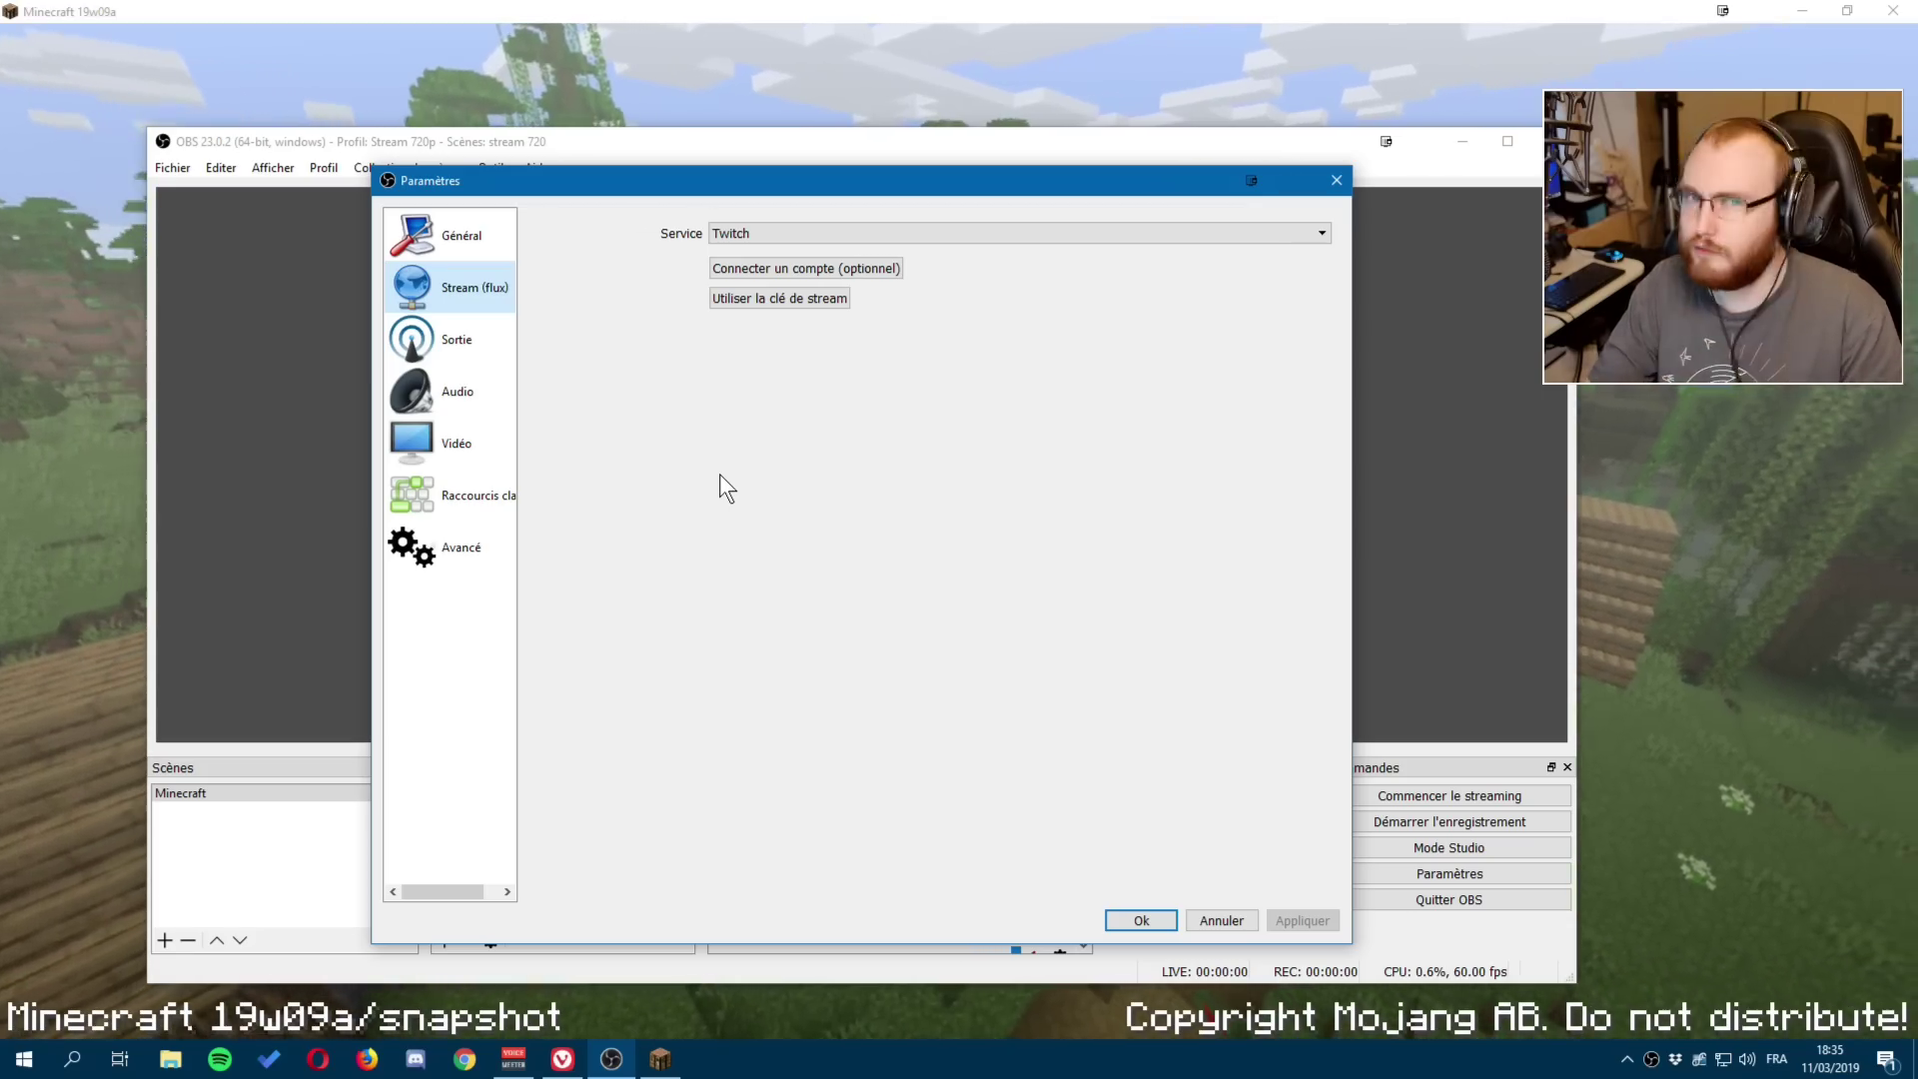
{"action": "left_click", "coordinate": [493, 348]}
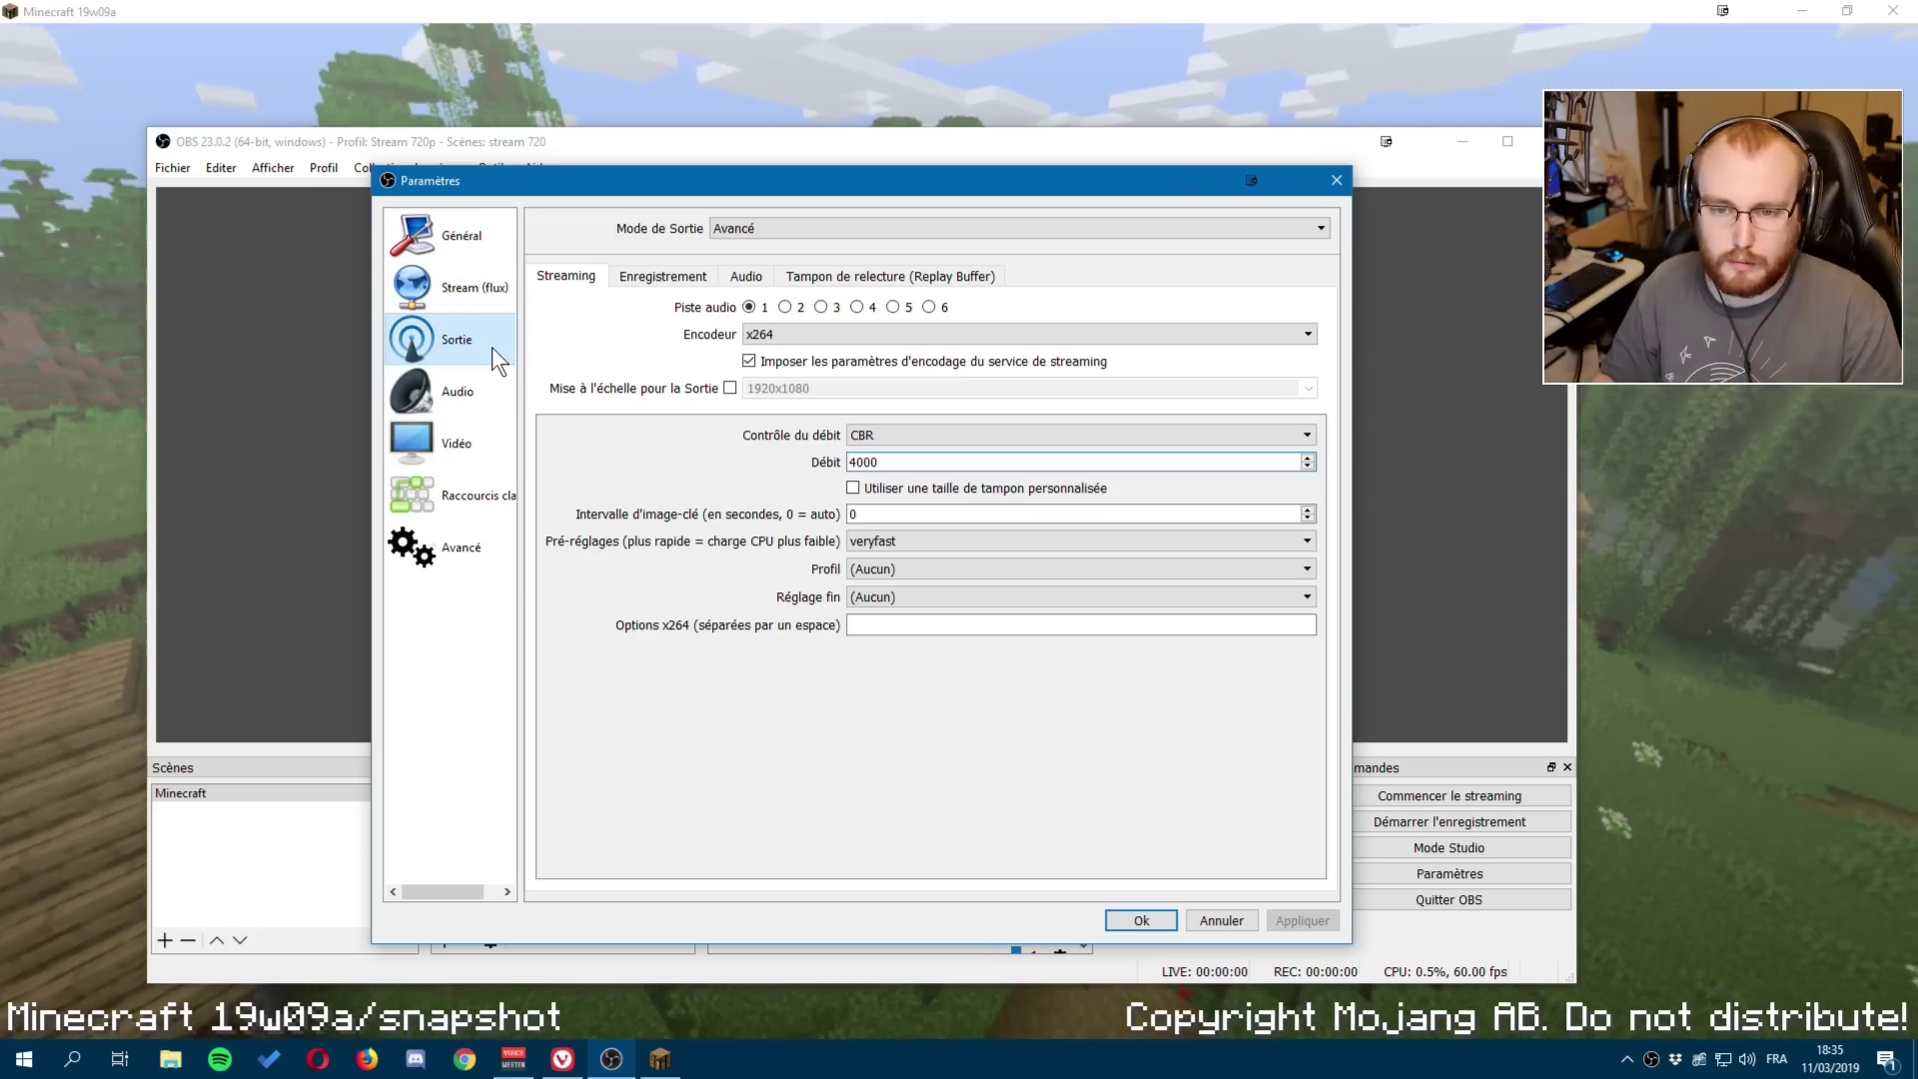
{"action": "left_click", "coordinate": [441, 441]}
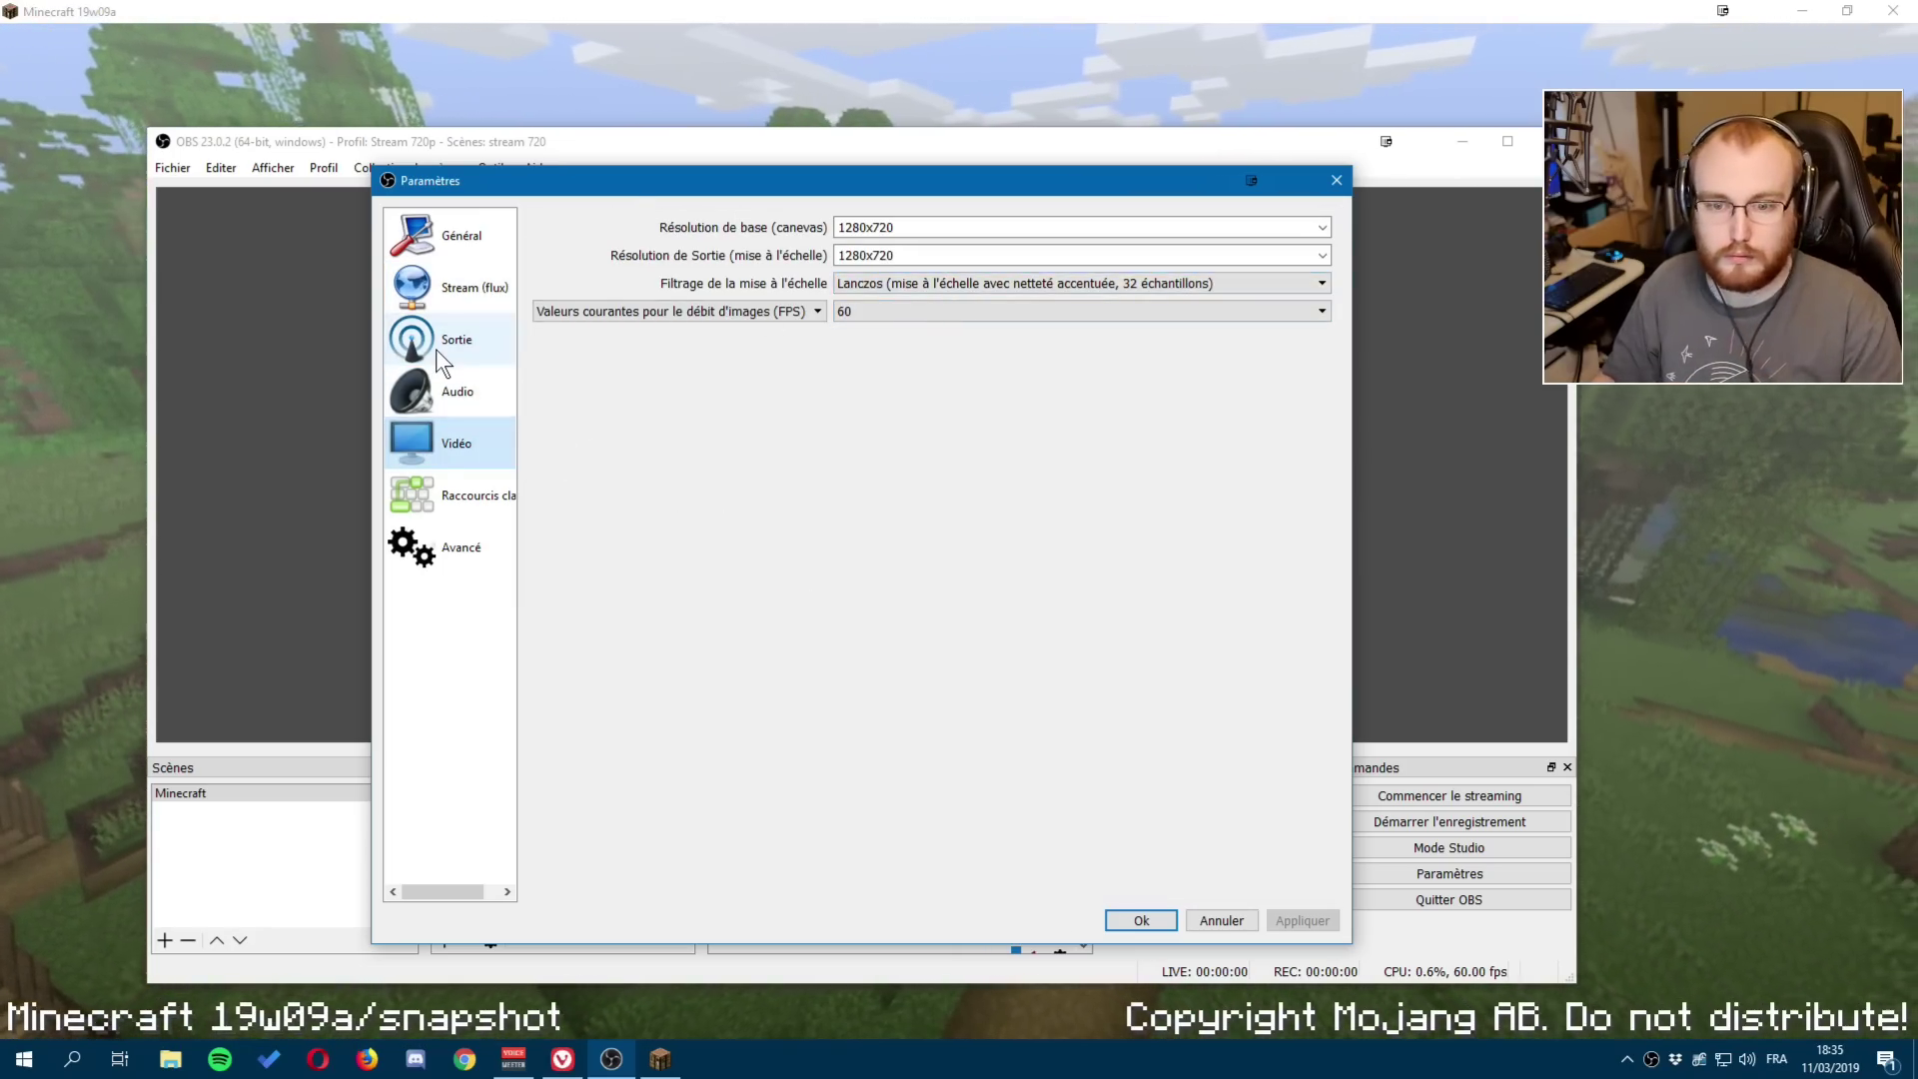
{"action": "left_click", "coordinate": [435, 350]}
{"action": "left_click", "coordinate": [436, 455]}
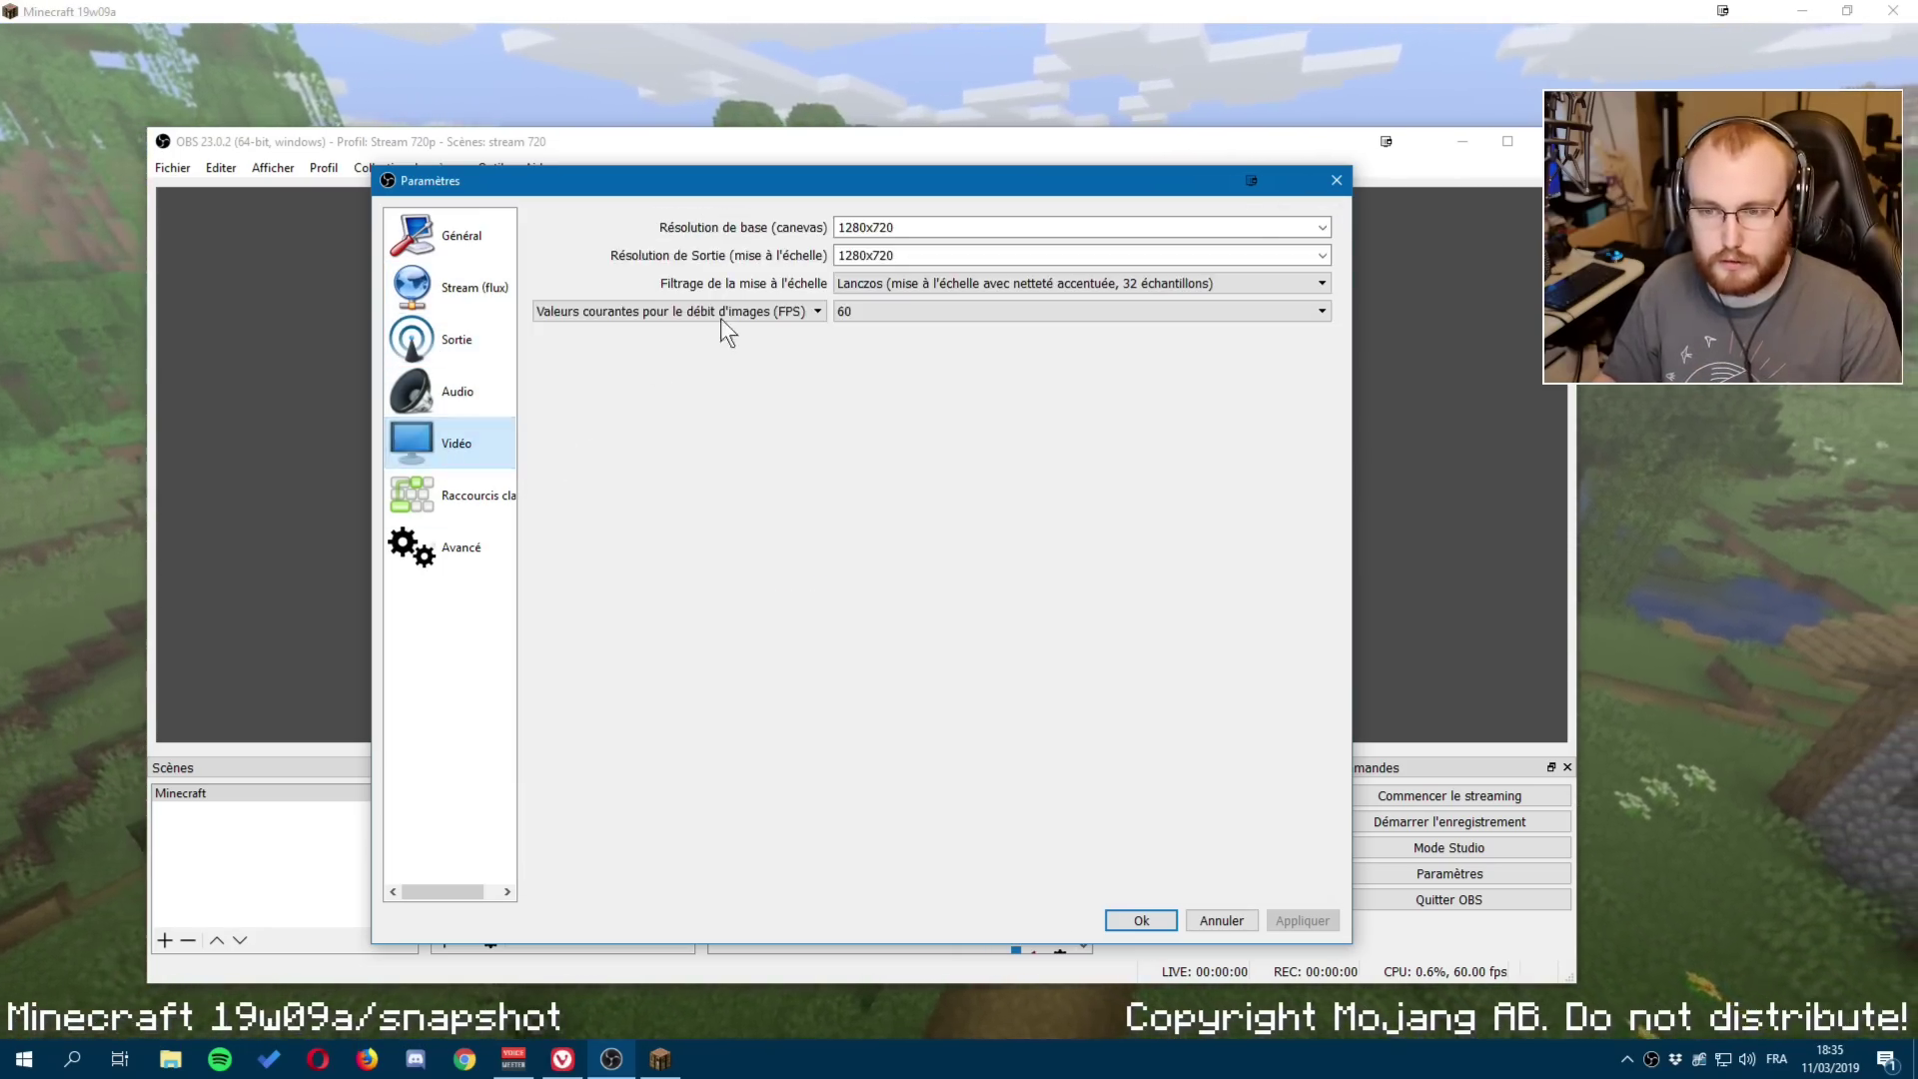
Try common frame rates of 30 and 48 FPS in the video settings, and return the value to 60.
{"action": "left_click", "coordinate": [860, 311]}
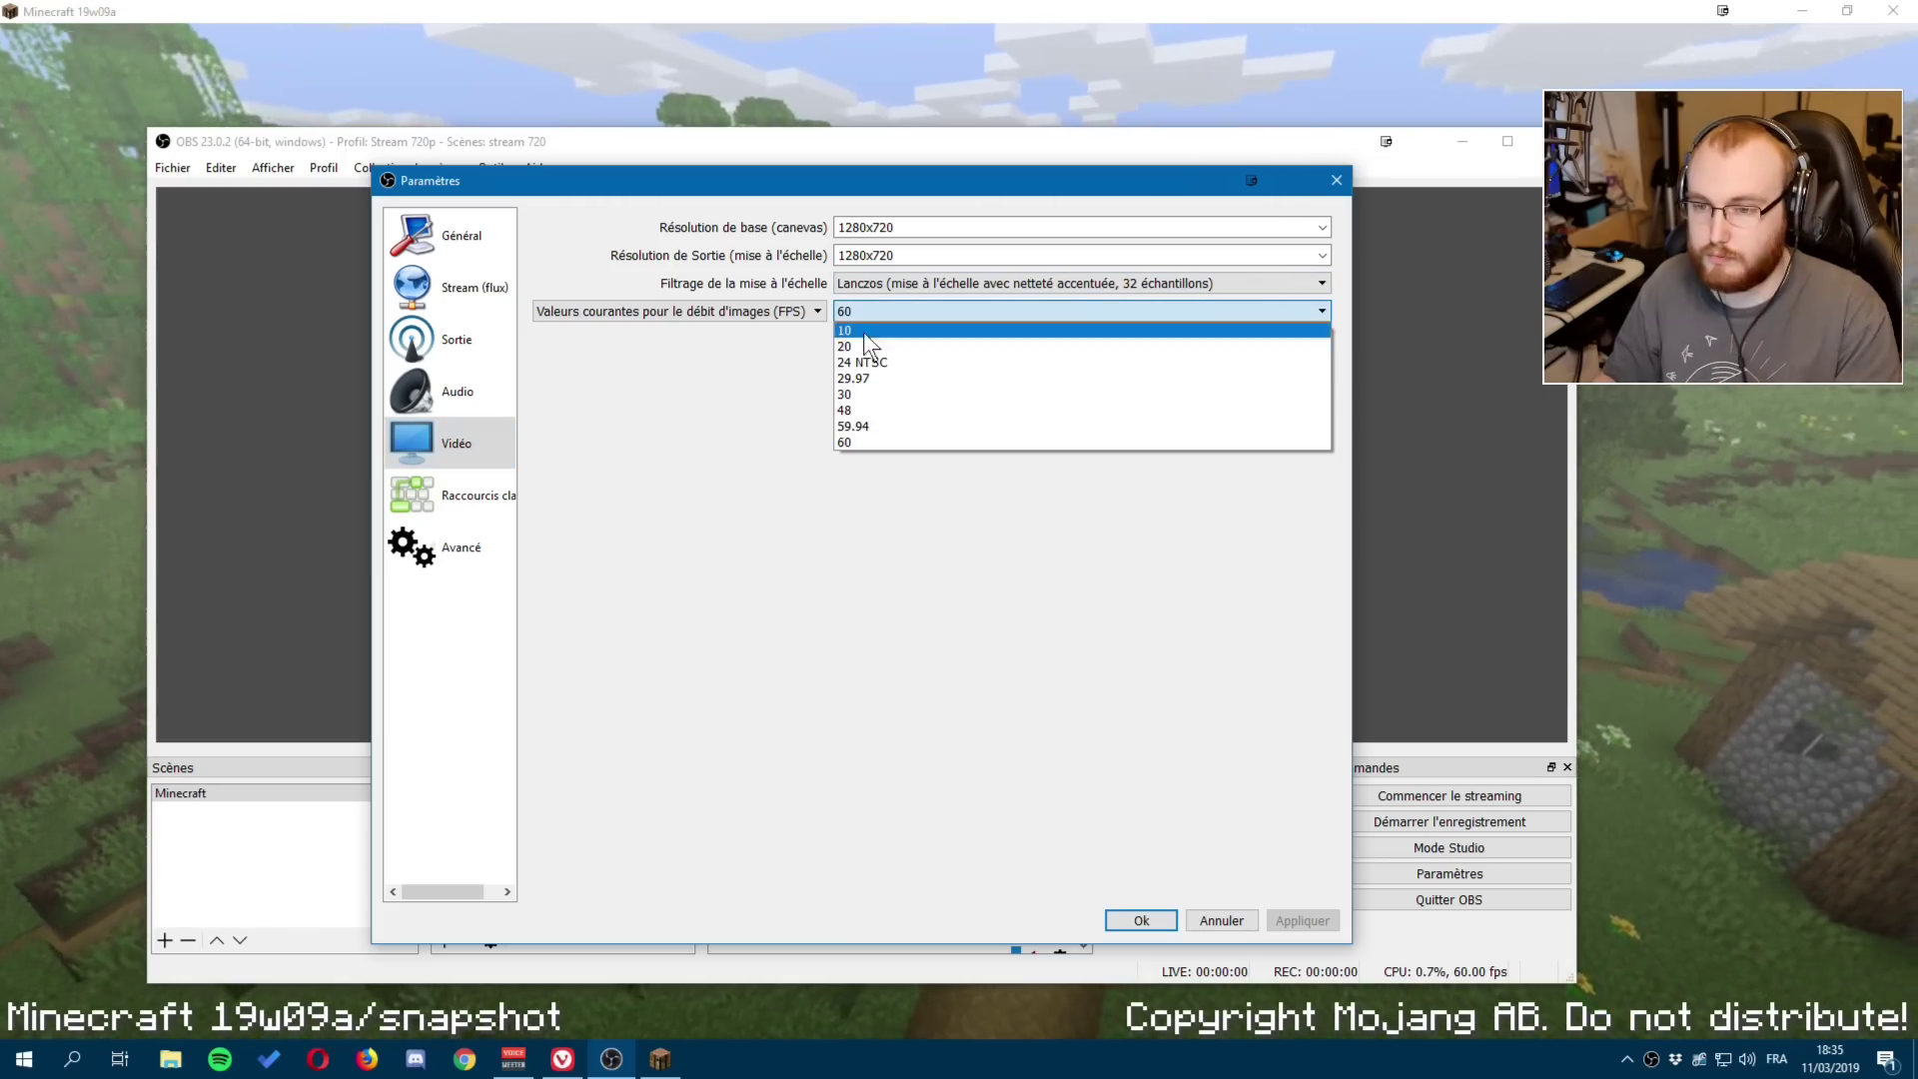
{"action": "left_click", "coordinate": [849, 390]}
{"action": "left_click", "coordinate": [883, 311]}
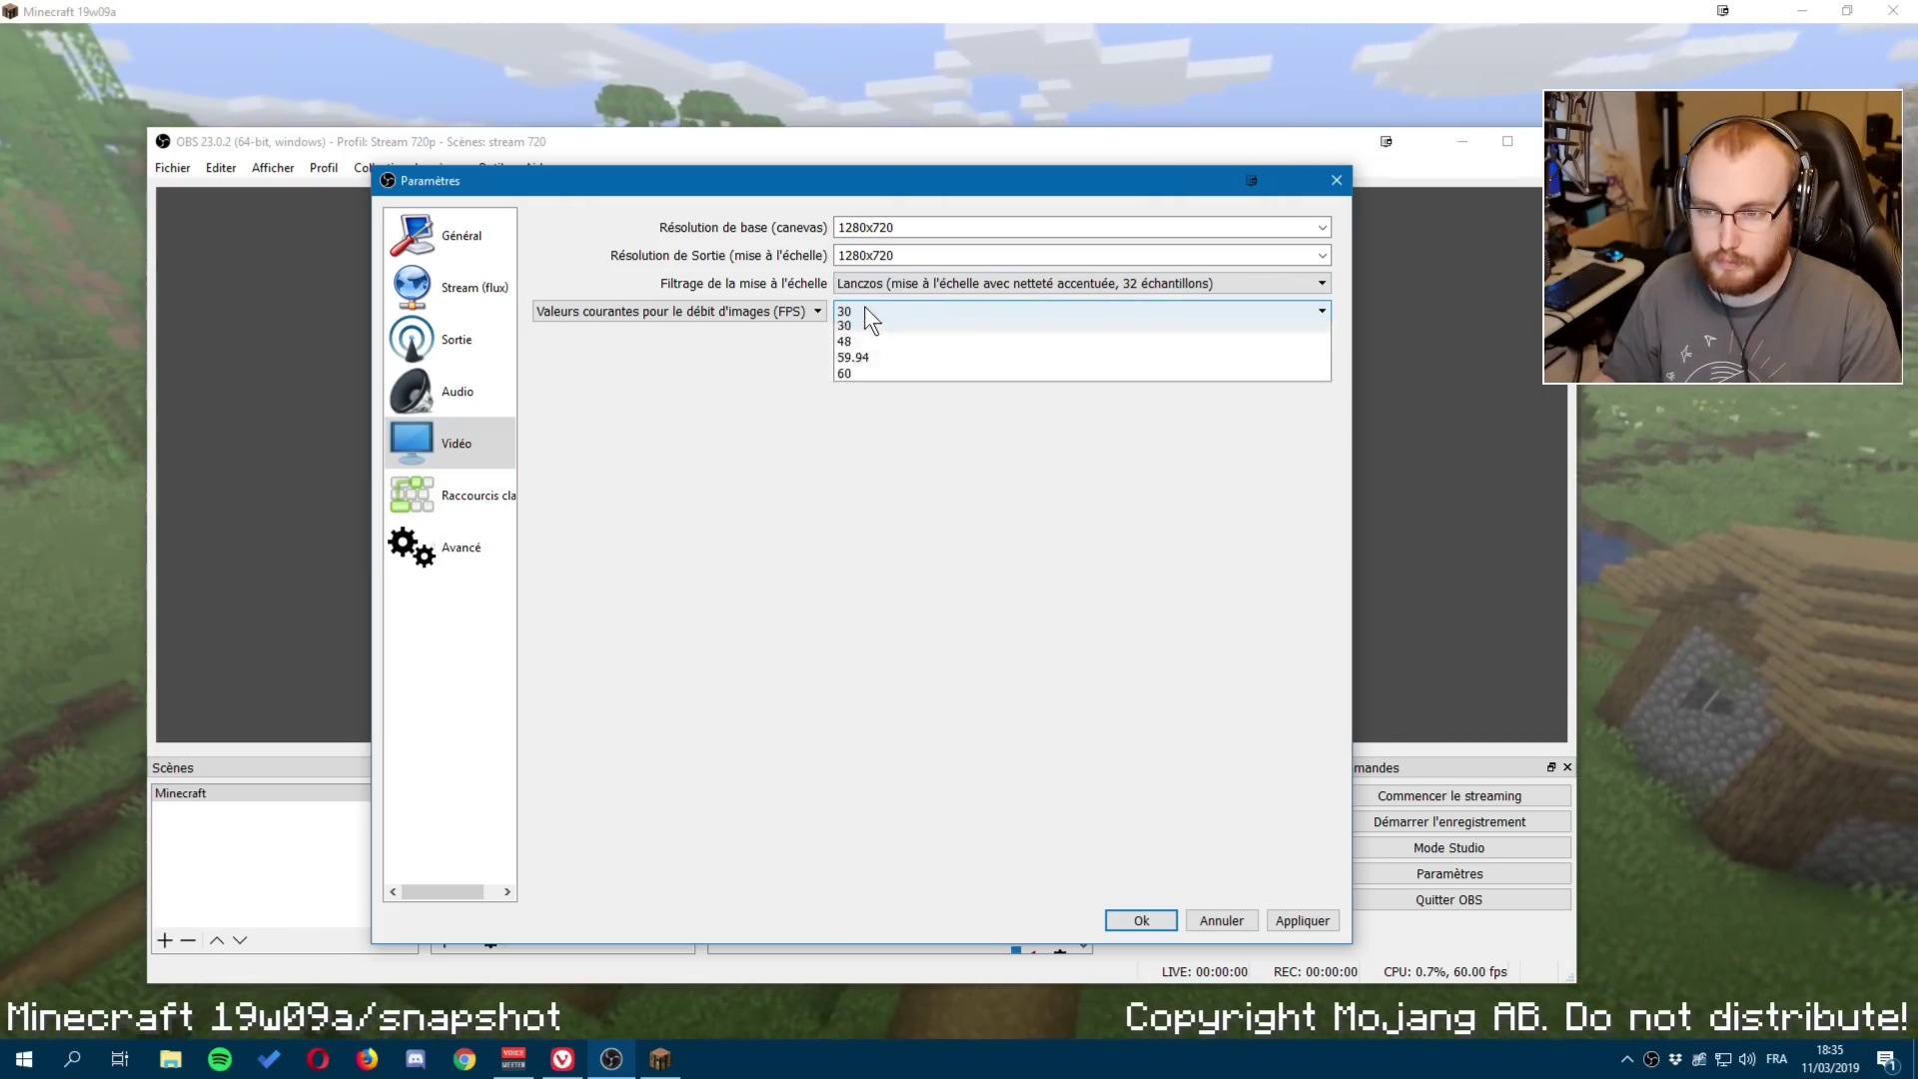
{"action": "left_click", "coordinate": [853, 445]}
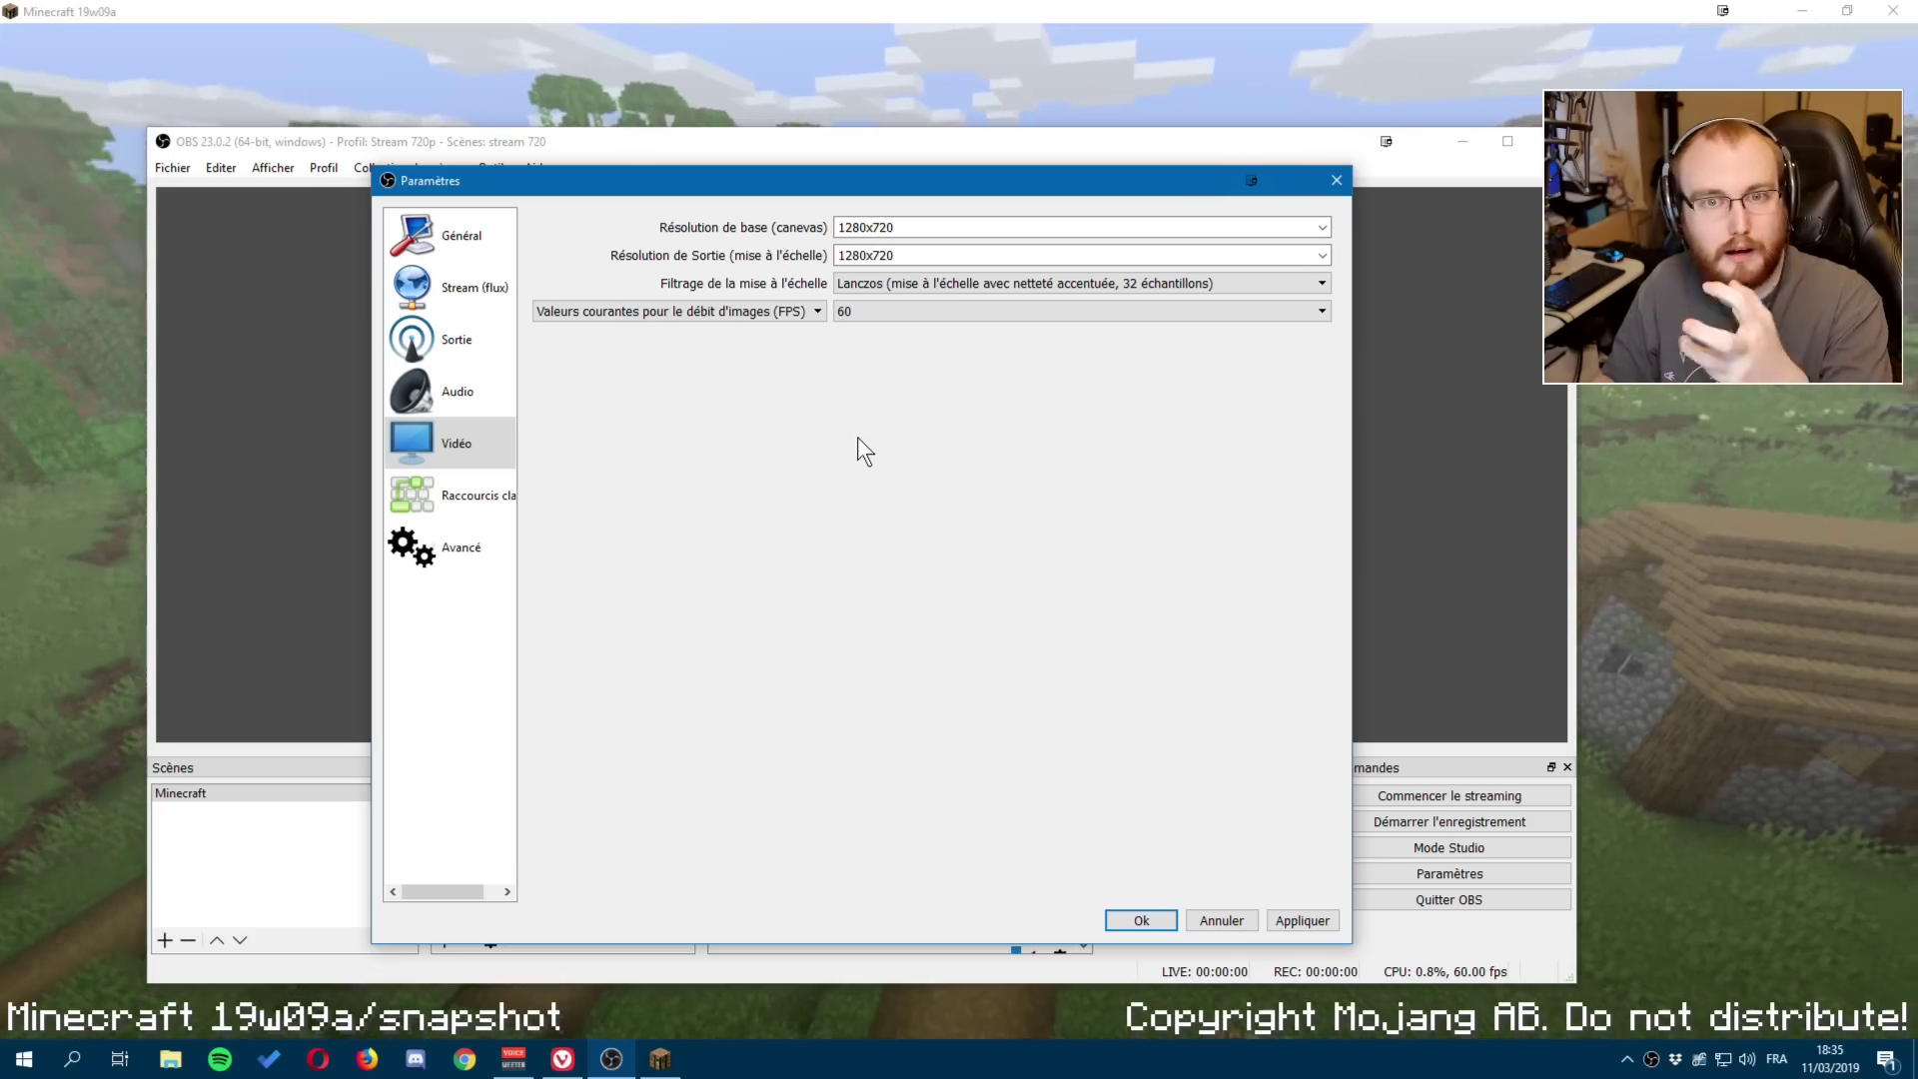
{"action": "left_click", "coordinate": [885, 309]}
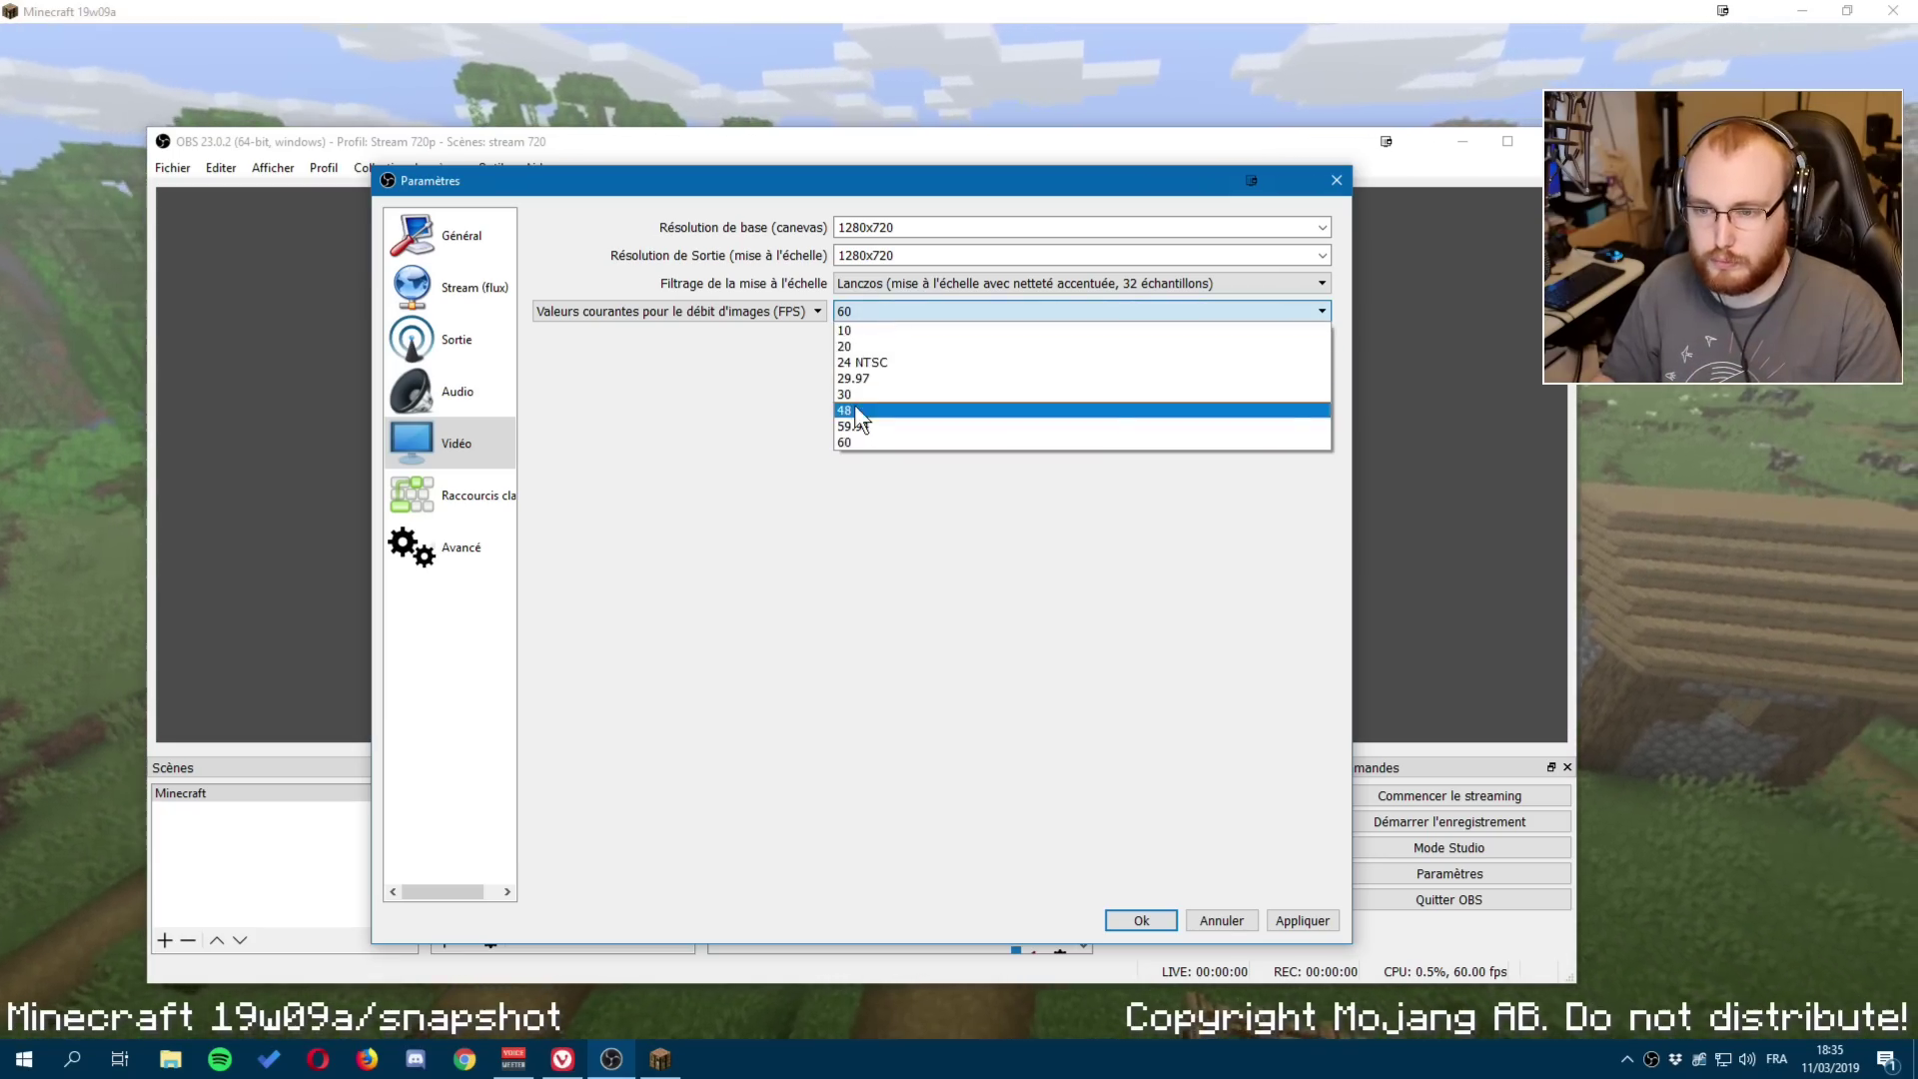
{"action": "left_click", "coordinate": [855, 403]}
{"action": "left_click", "coordinate": [890, 312]}
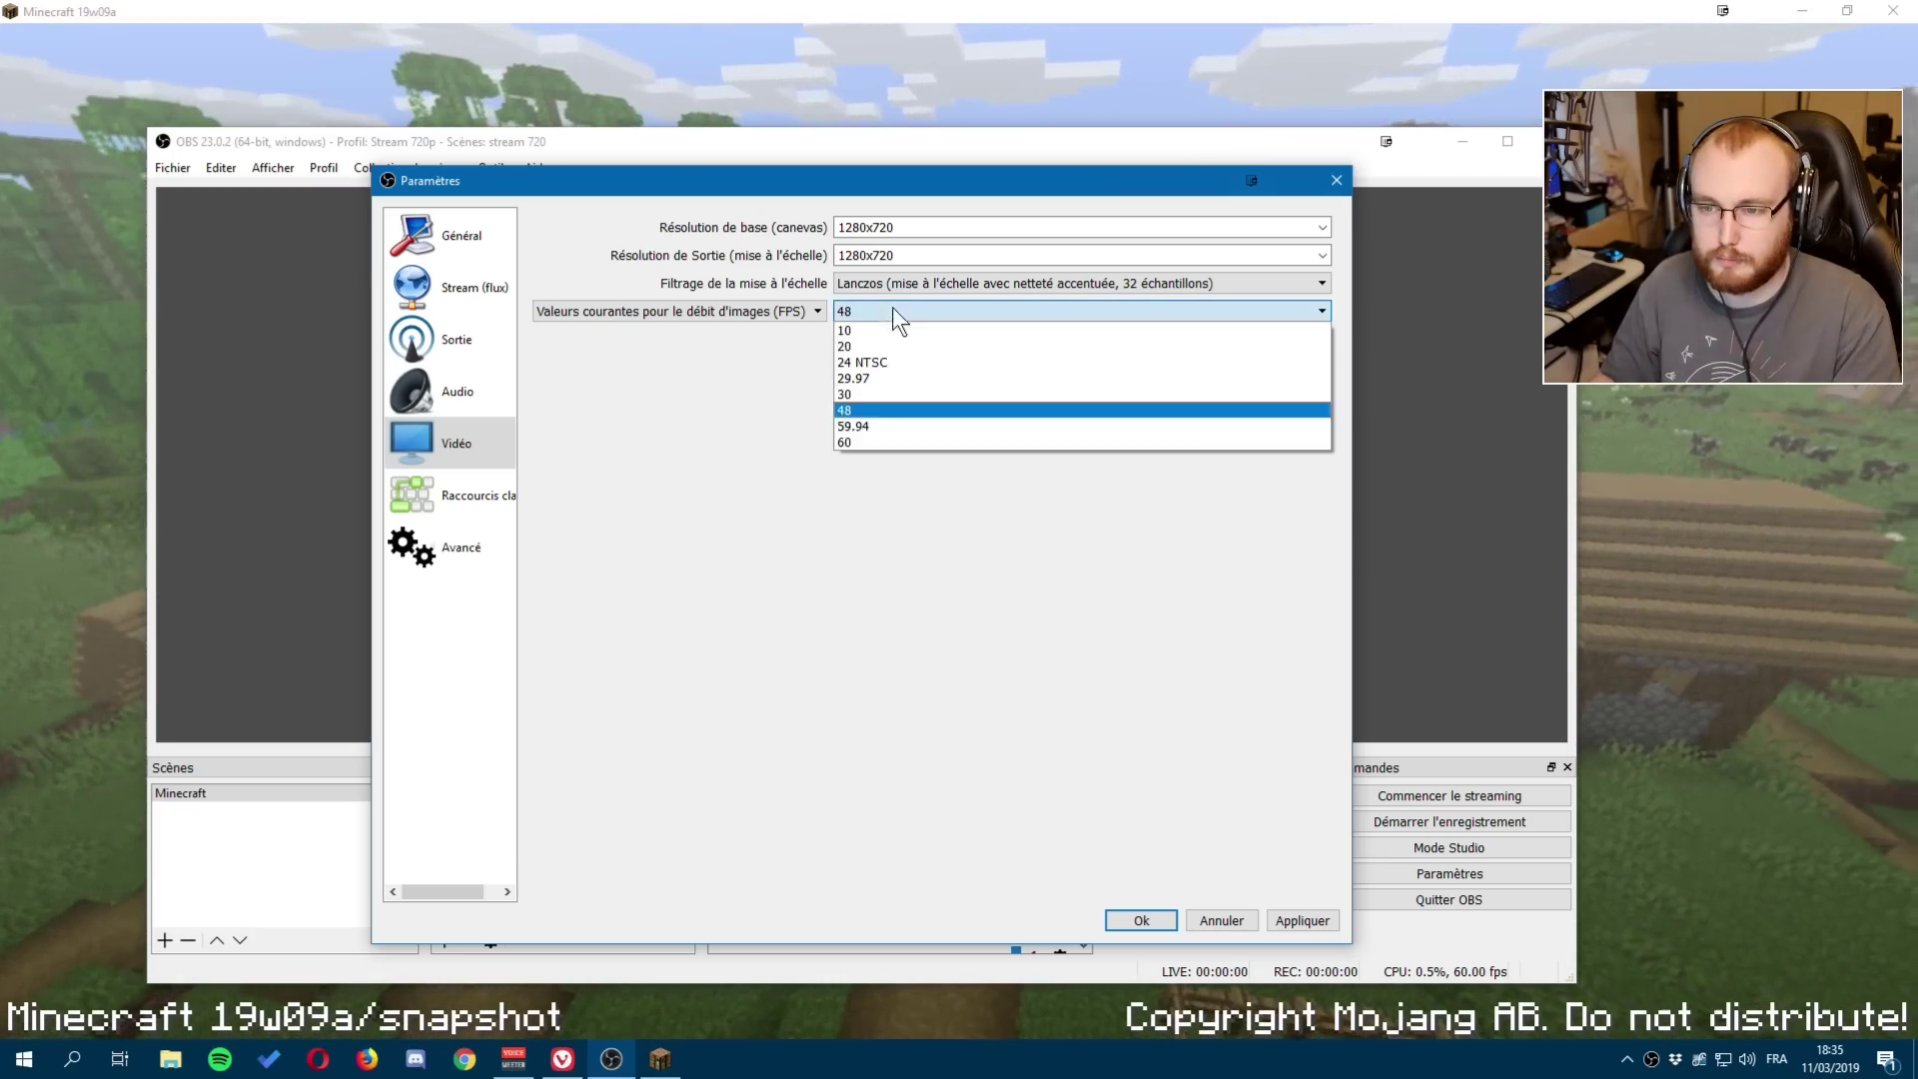
{"action": "left_click", "coordinate": [845, 438]}
Try the faster CPU preset for the x264 streaming encoder, and return it to veryfast.
{"action": "left_click", "coordinate": [479, 345]}
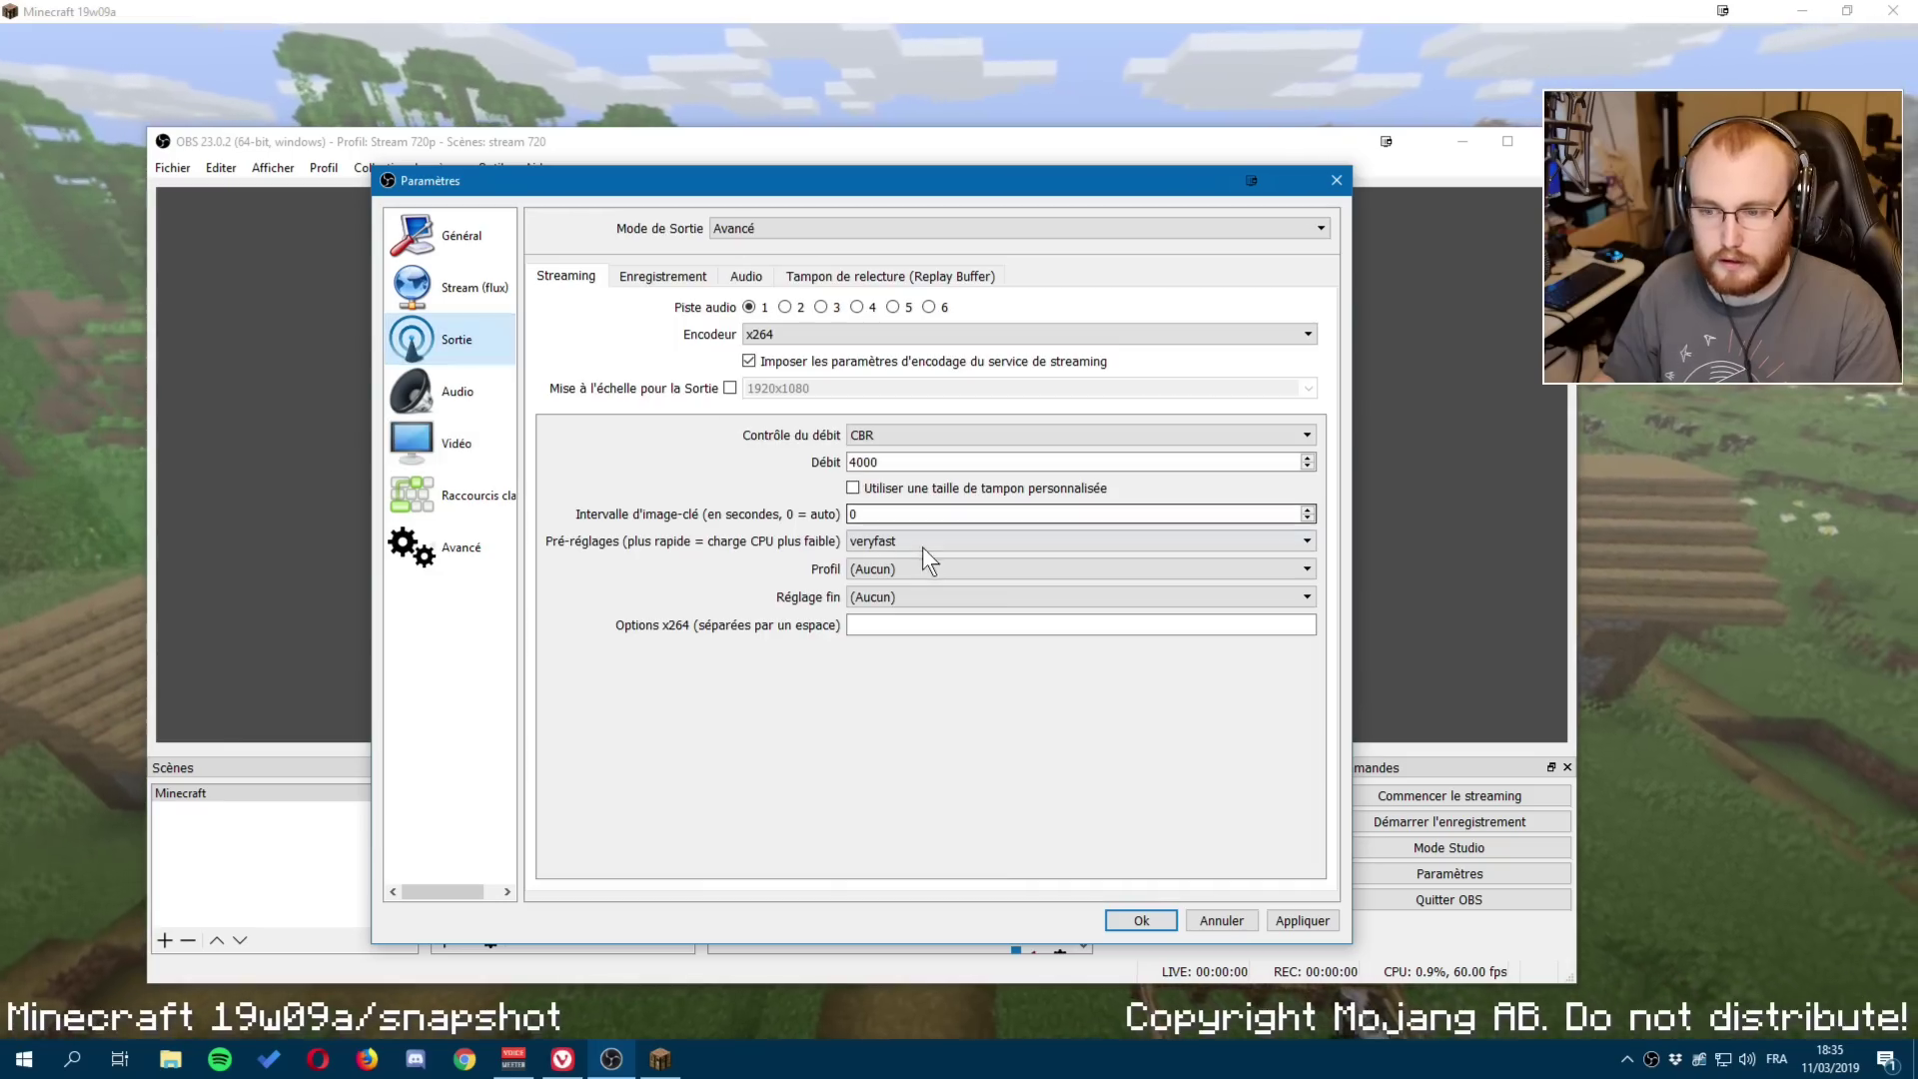
{"action": "left_click", "coordinate": [914, 541]}
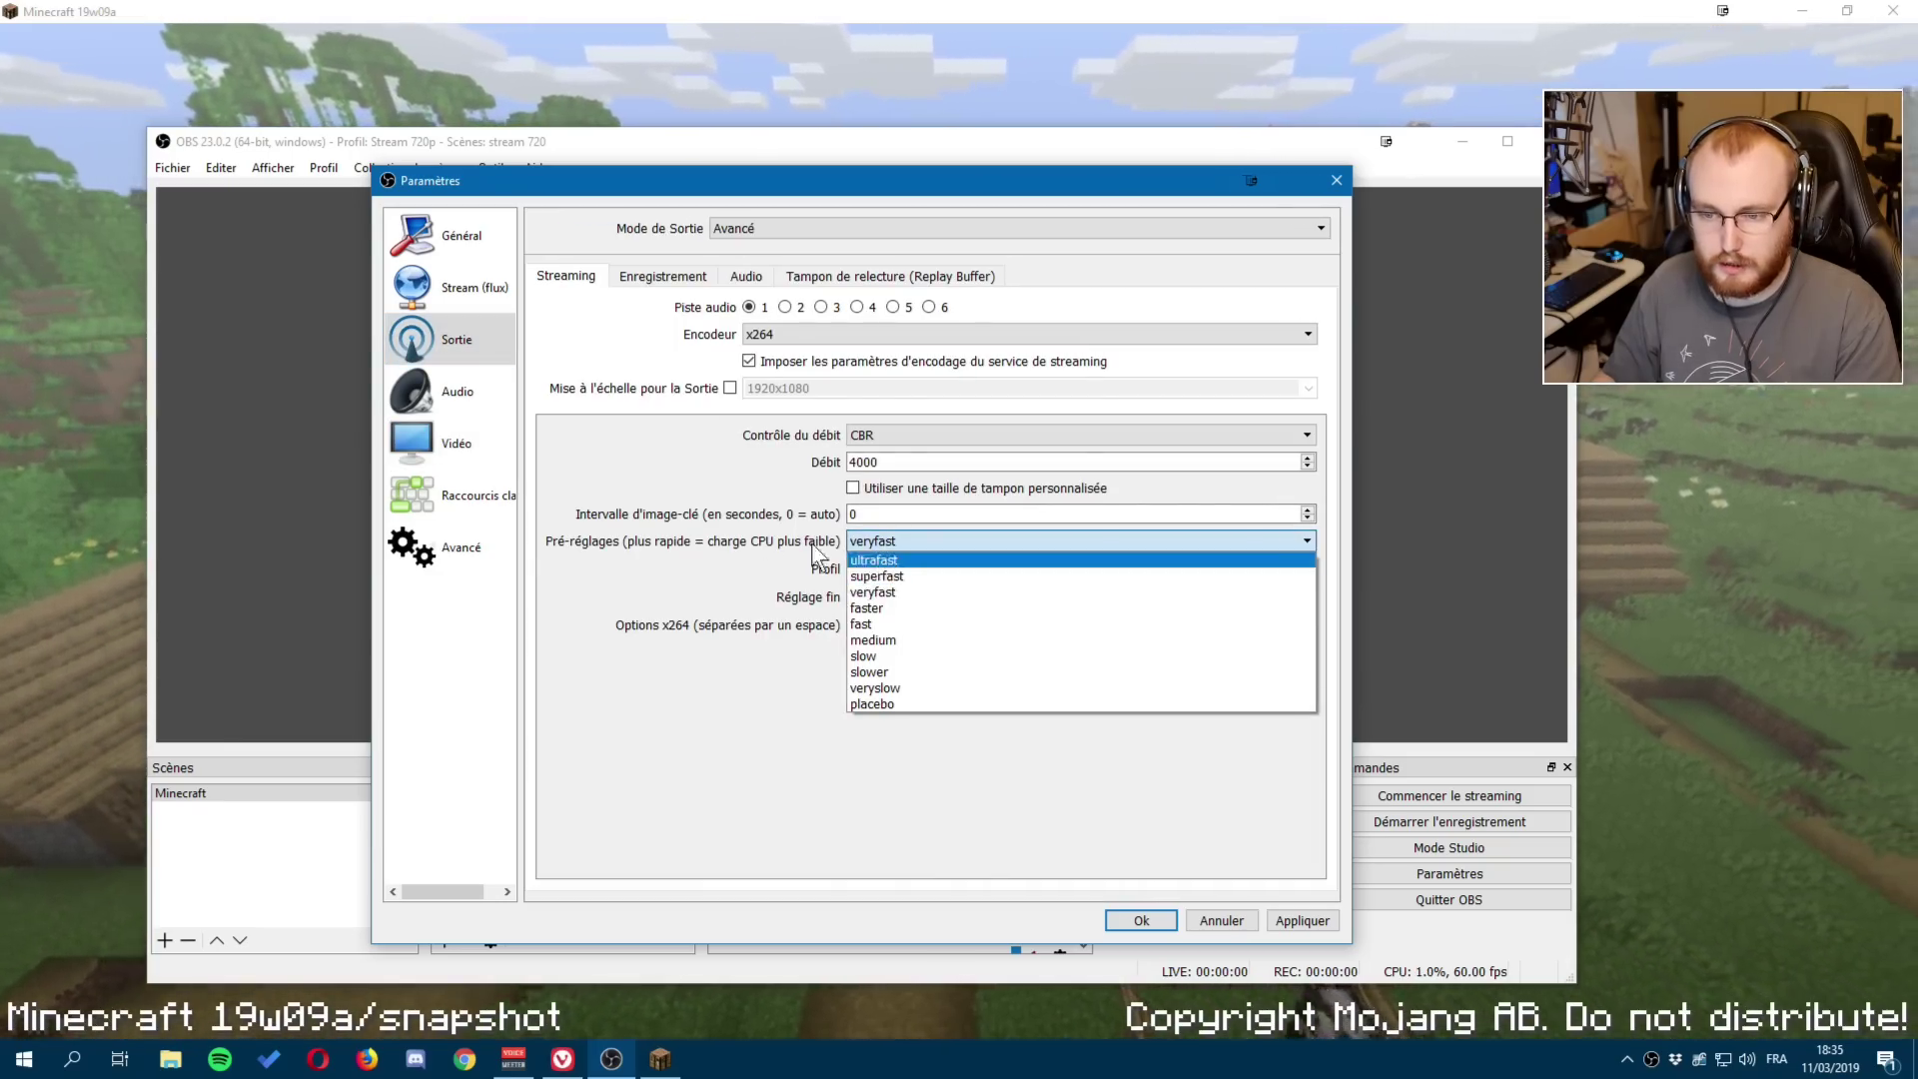
{"action": "left_click", "coordinate": [889, 609]}
{"action": "left_click", "coordinate": [907, 545]}
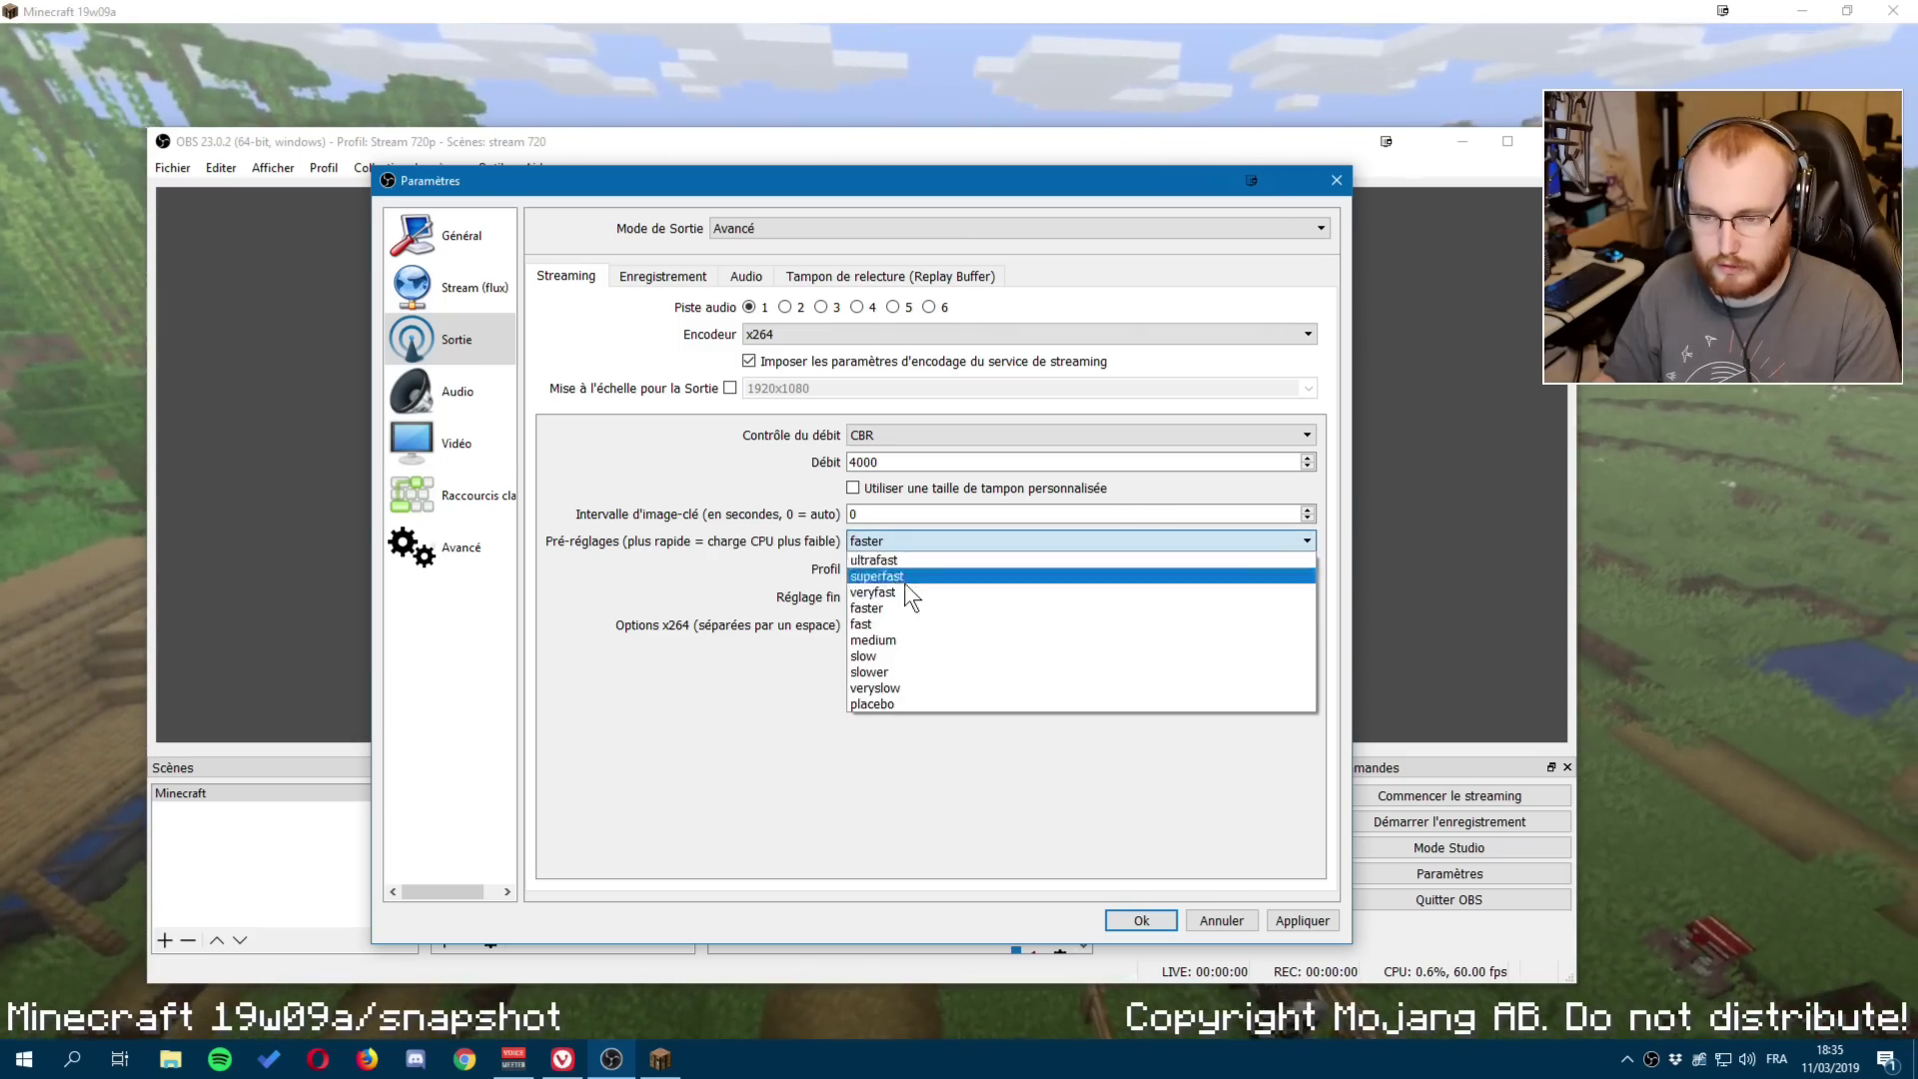
{"action": "left_click", "coordinate": [905, 590]}
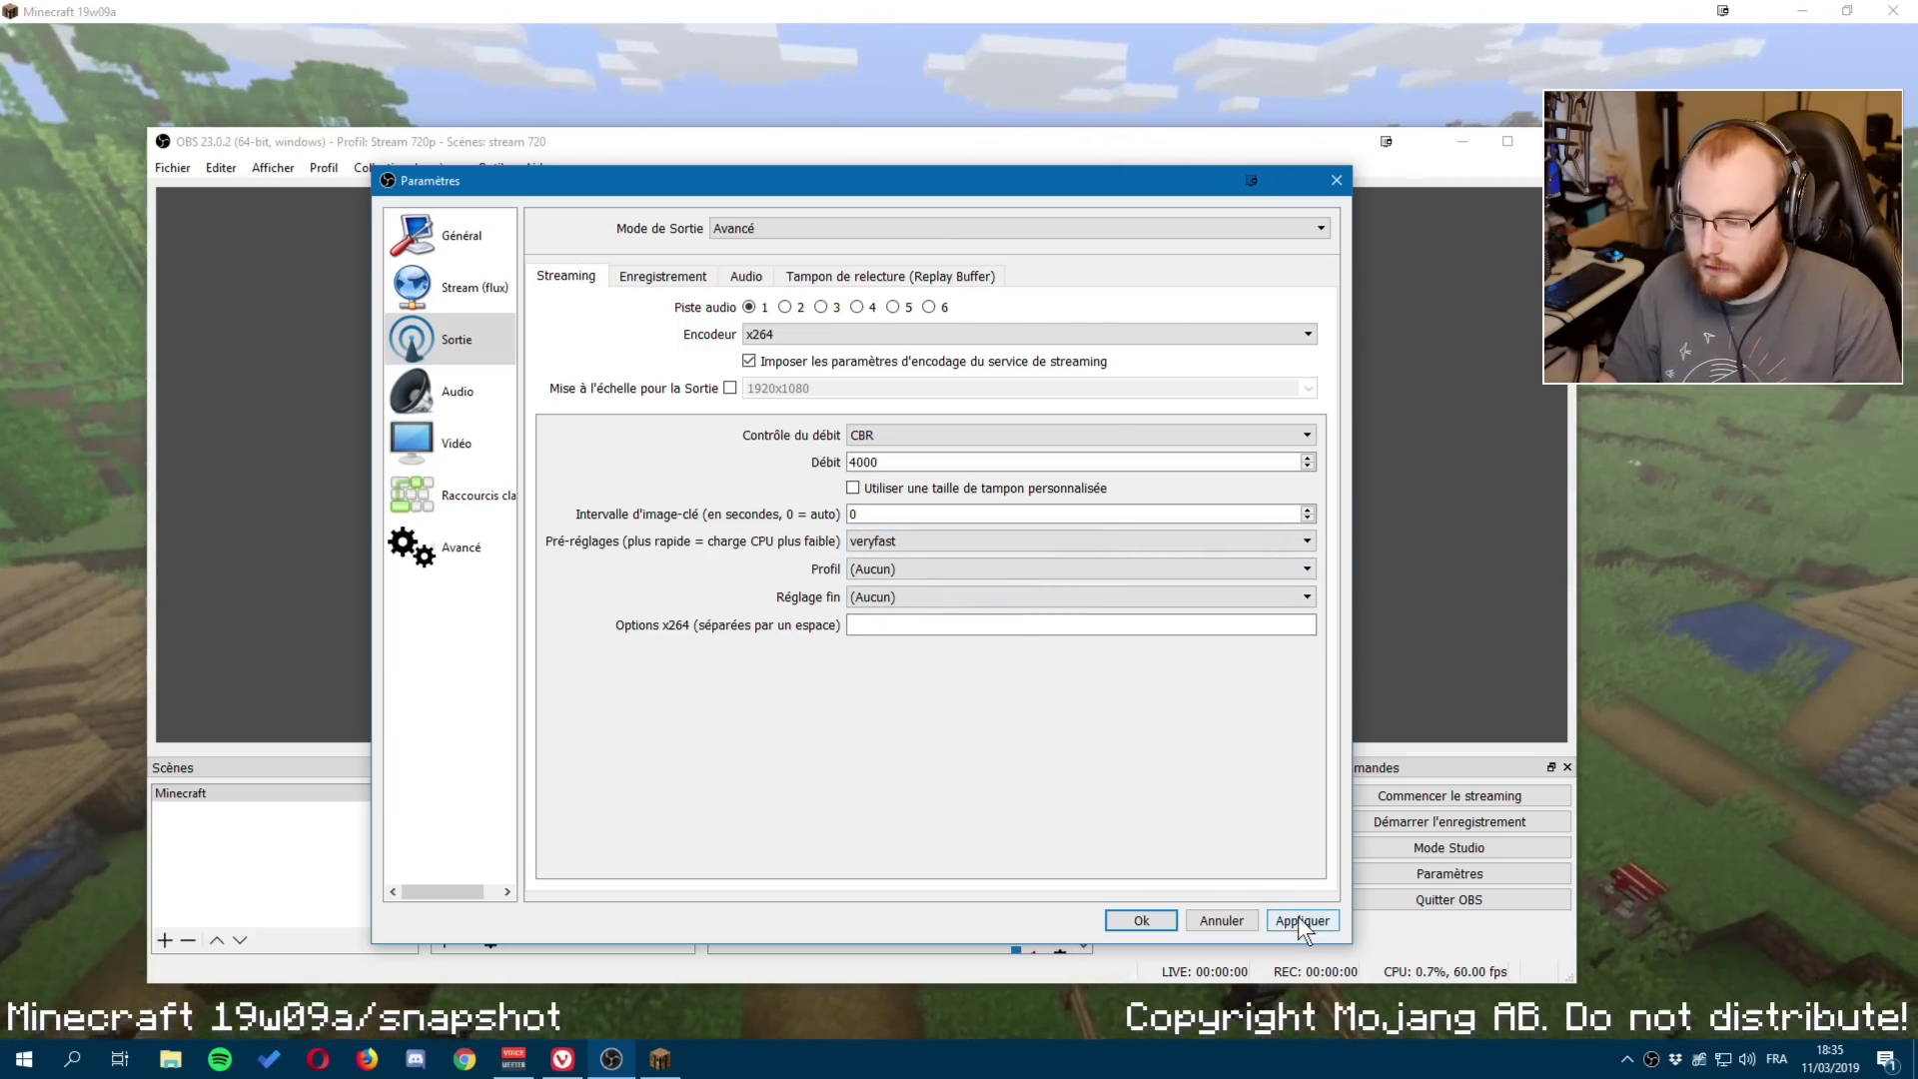
Accept and close the settings, and hide the Périphérique de capture vidéo source in the Minecraft scene.
{"action": "left_click", "coordinate": [1134, 917]}
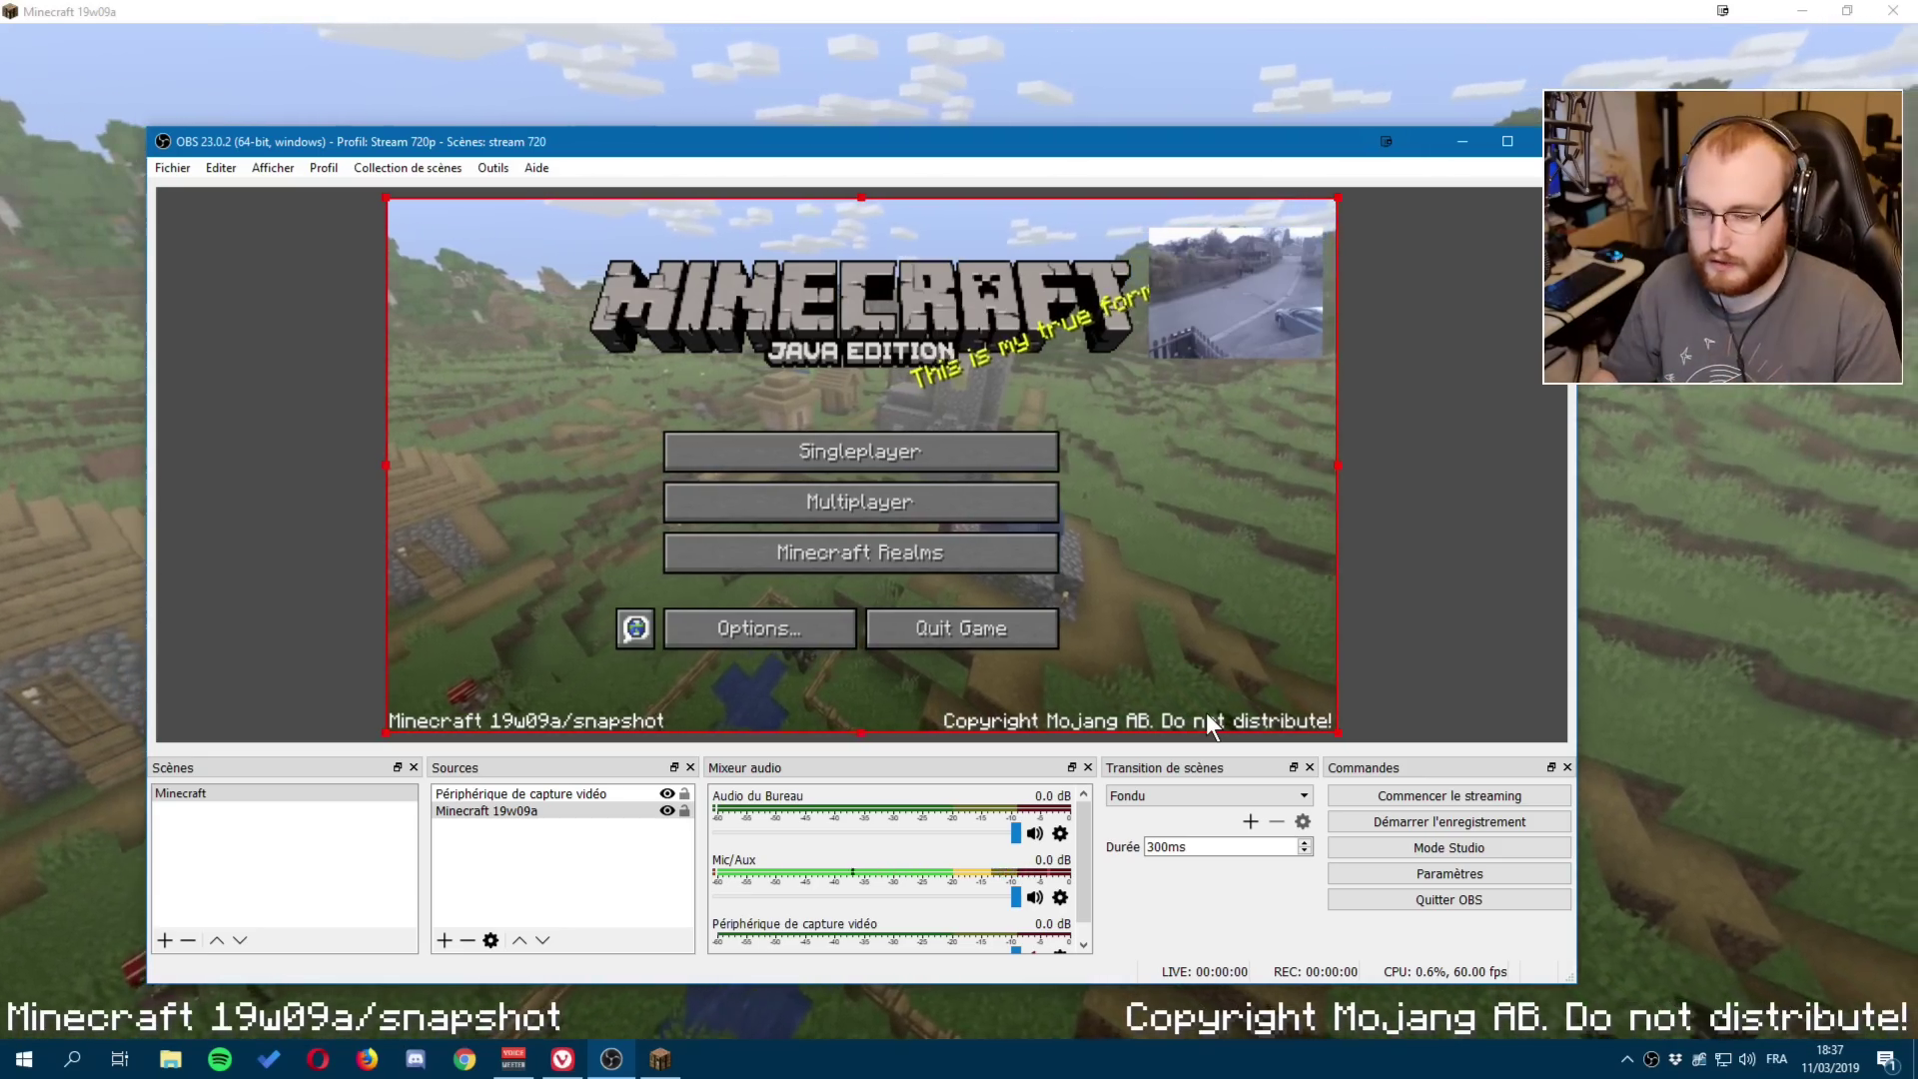
{"action": "left_click", "coordinate": [666, 793]}
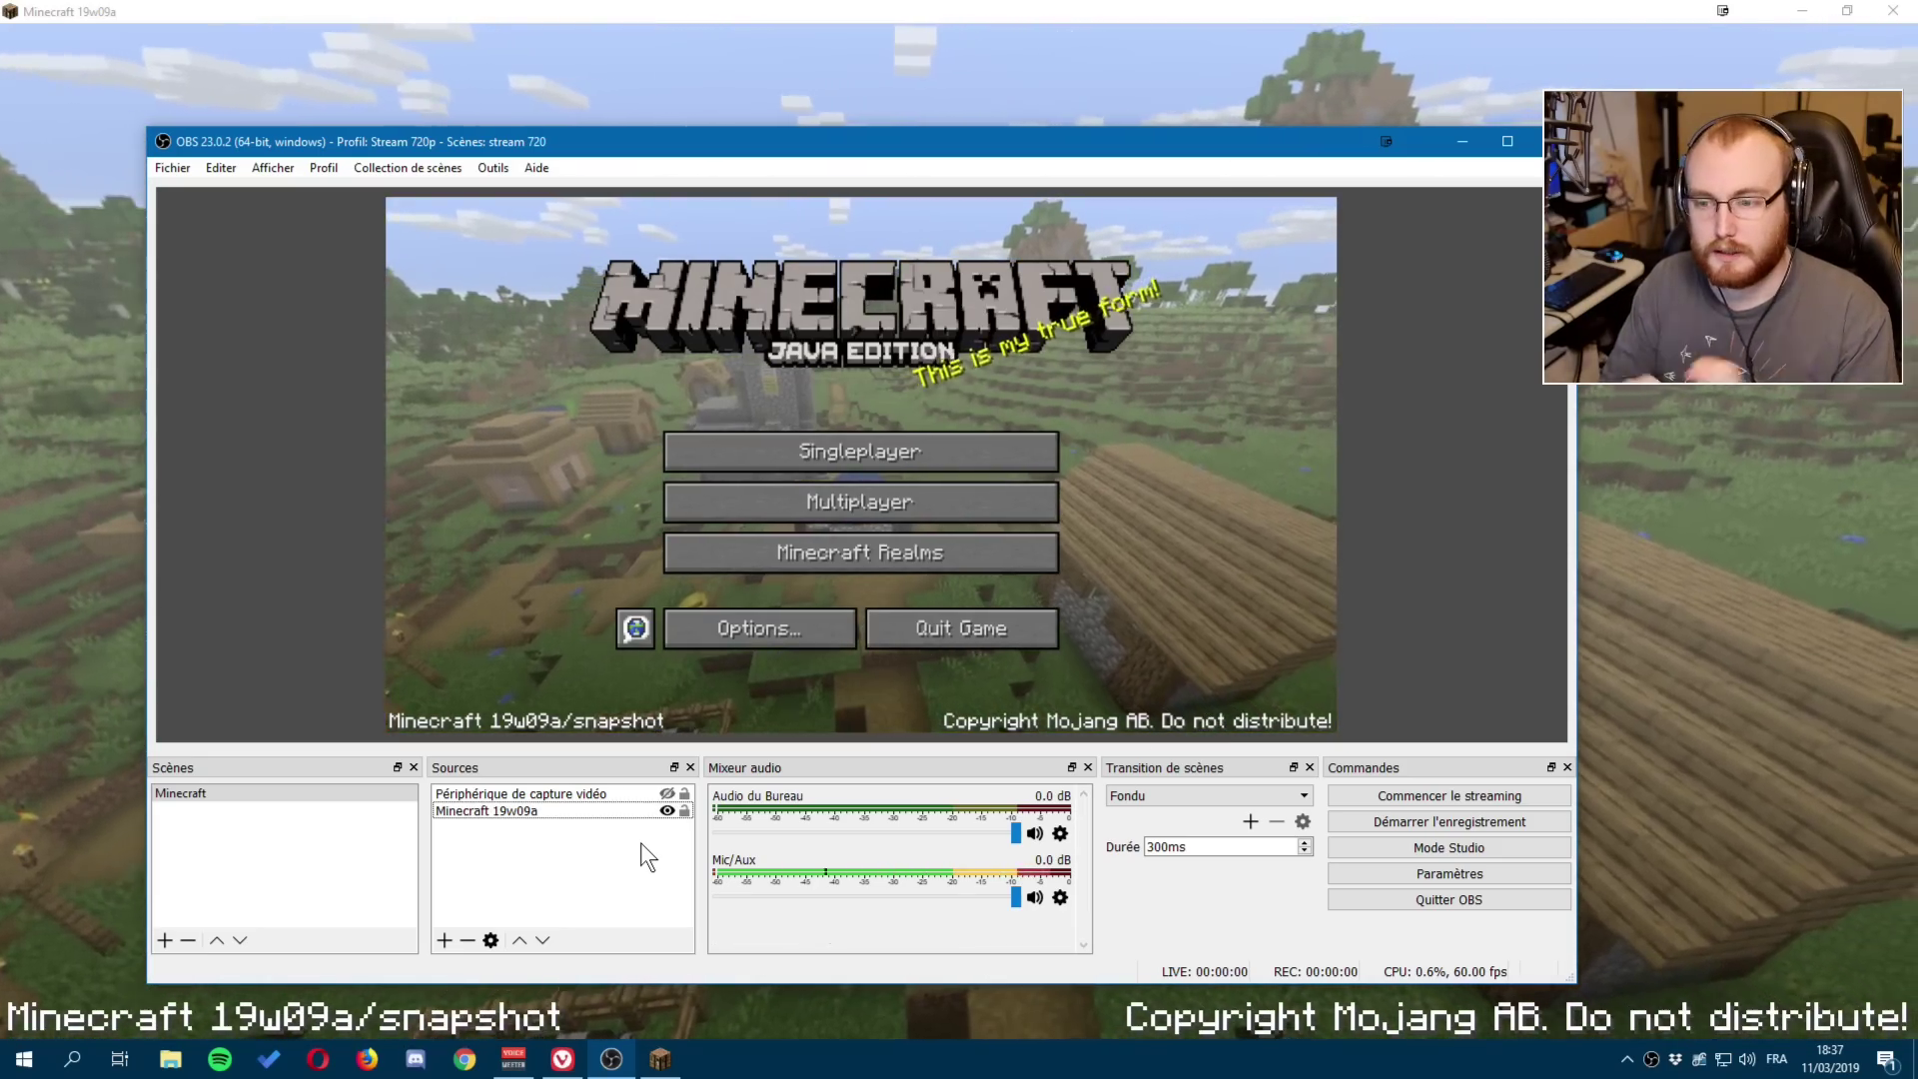